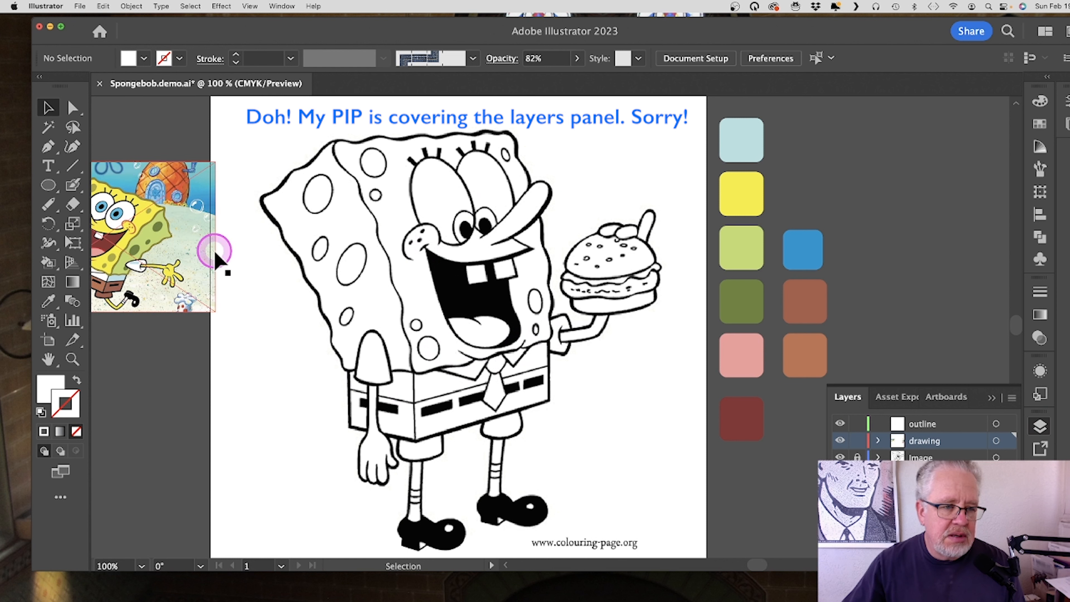
Step: Reposition the linked colour reference image so it sits over the artboard's left edge beside the line drawing
{"action": "left_click_drag", "start_coordinate": [153, 244], "coordinate": [240, 316]}
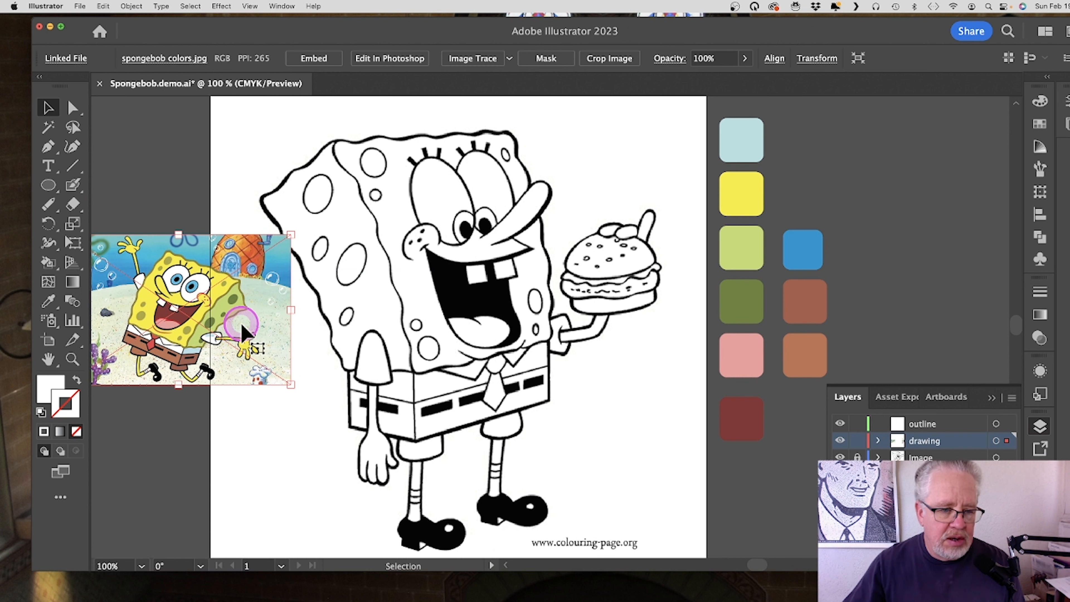
{"action": "left_click_drag", "start_coordinate": [242, 331], "coordinate": [201, 323]}
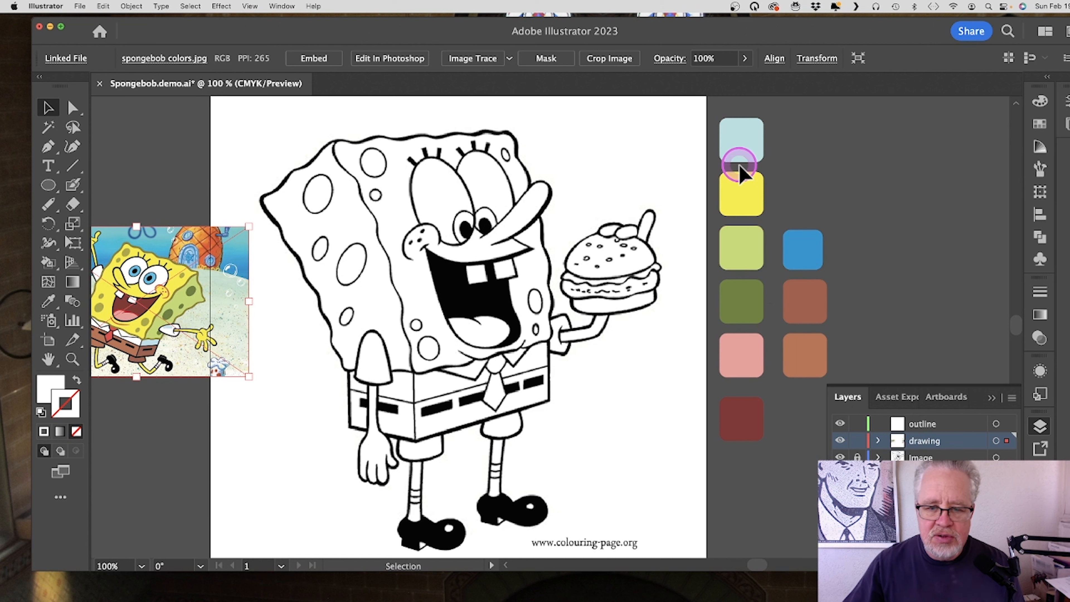
{"action": "left_click_drag", "start_coordinate": [209, 287], "coordinate": [200, 270]}
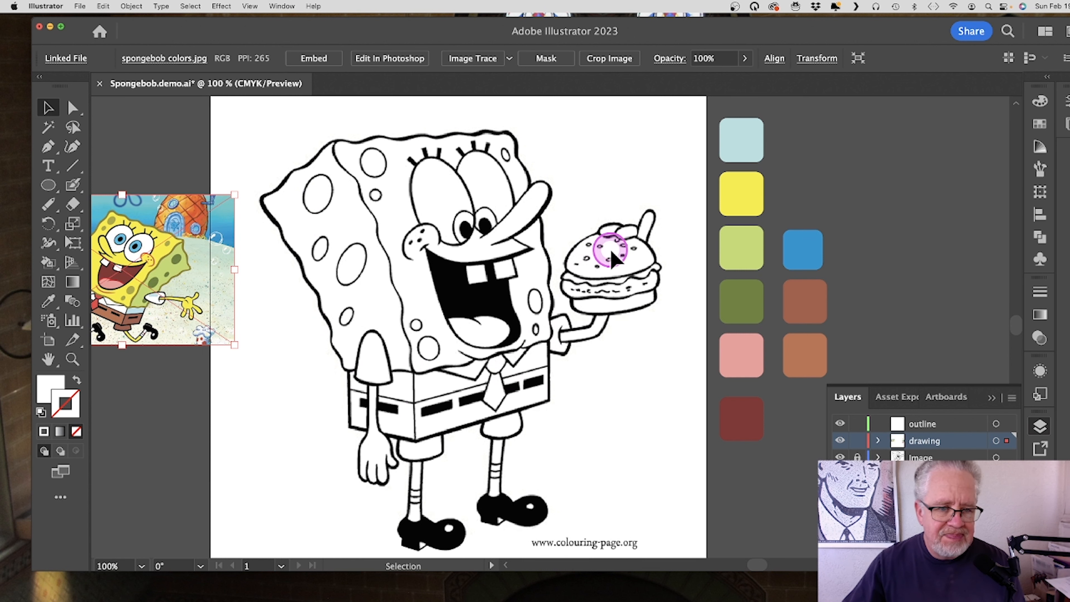
Step: Start a Pen tool path at the upper-left corner of SpongeBob's face and trace along its wavy upper edge
{"action": "left_click", "coordinate": [72, 359]}
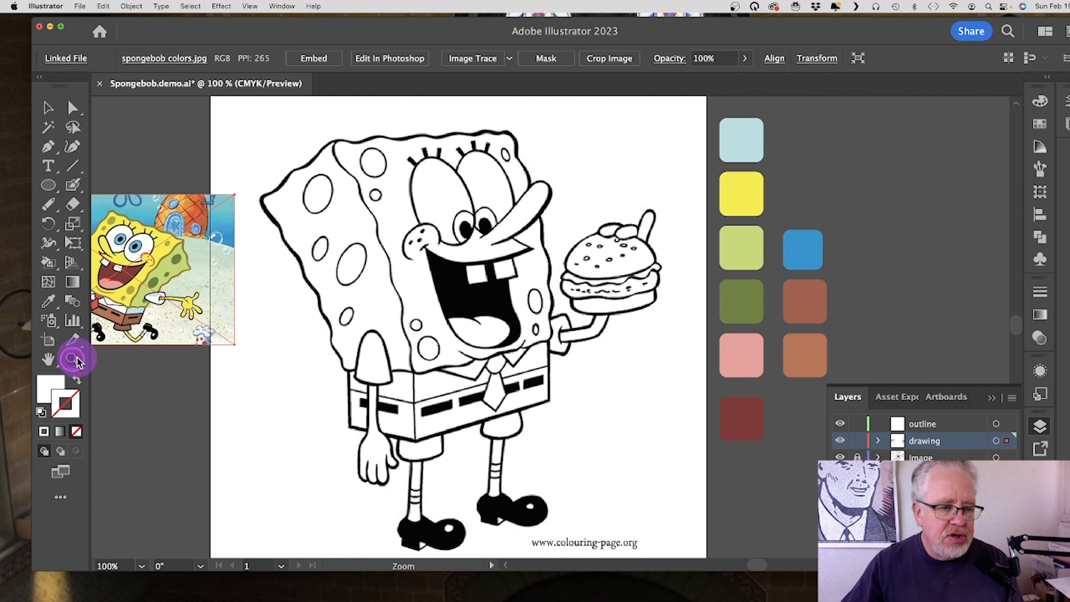
{"action": "left_click", "coordinate": [461, 170]}
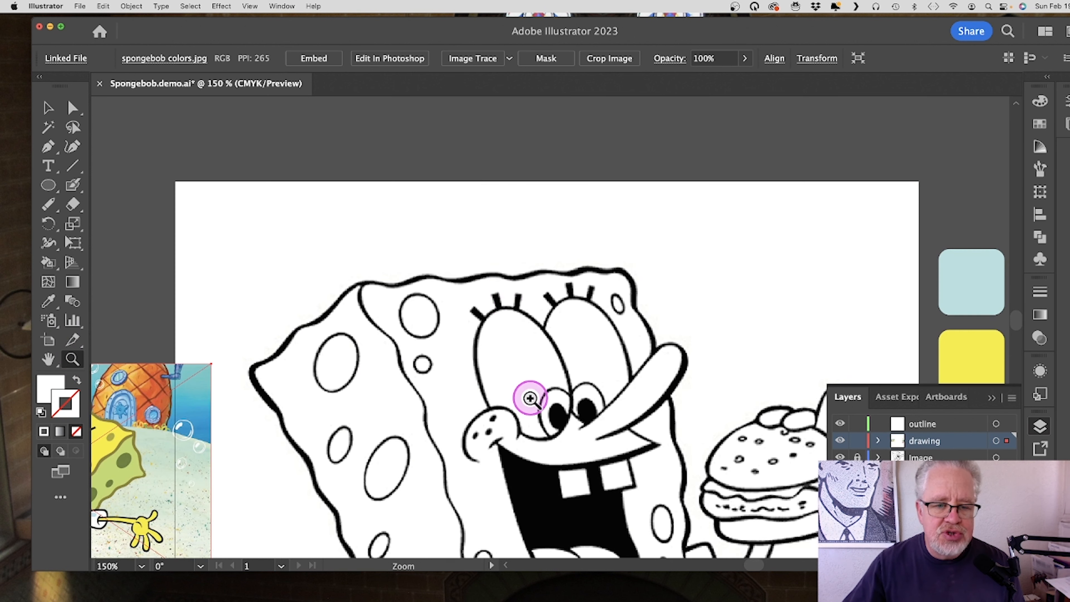
{"action": "left_click", "coordinate": [50, 148]}
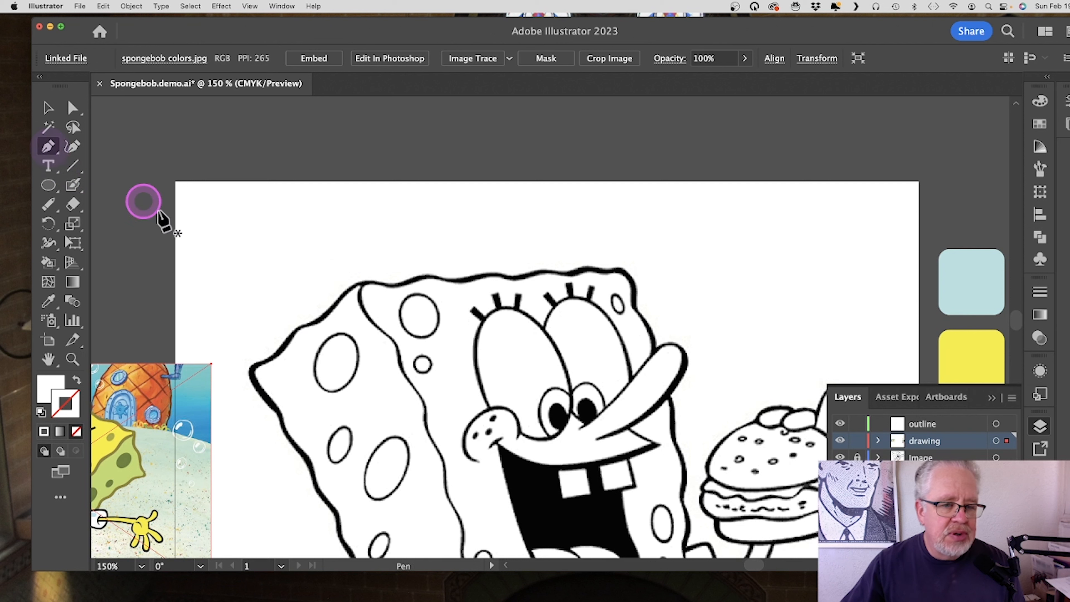
{"action": "left_click", "coordinate": [363, 282]}
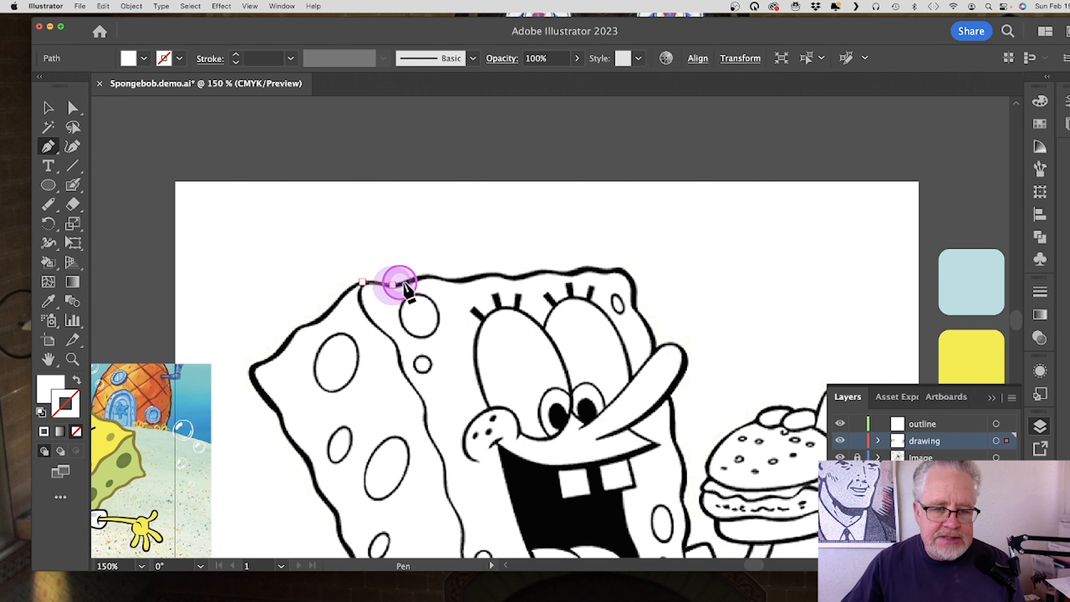
{"action": "left_click", "coordinate": [392, 285]}
{"action": "left_click", "coordinate": [425, 279]}
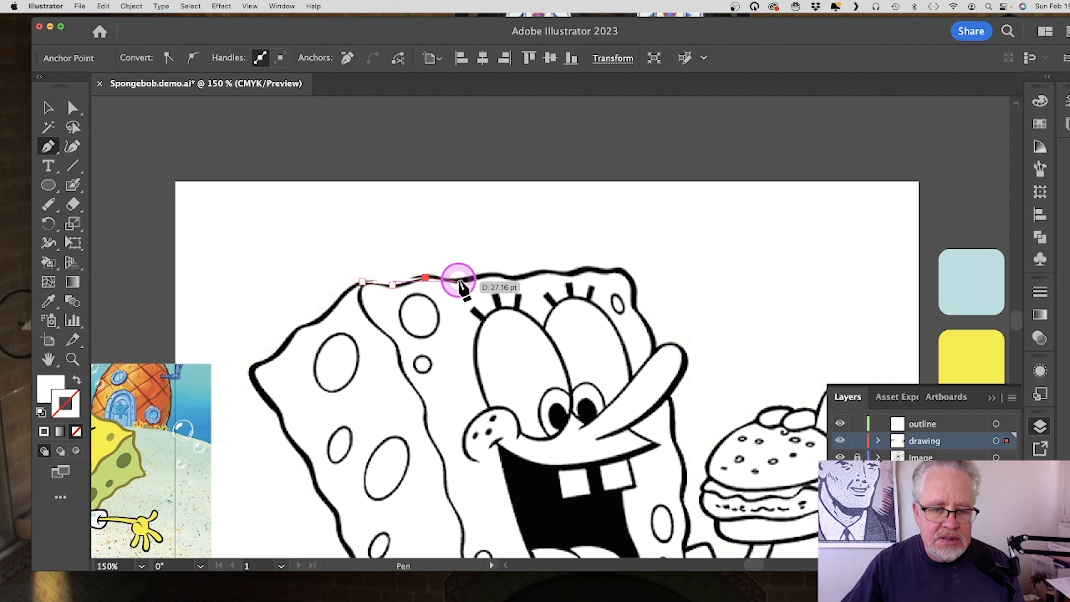
{"action": "left_click", "coordinate": [458, 281]}
{"action": "left_click", "coordinate": [488, 274]}
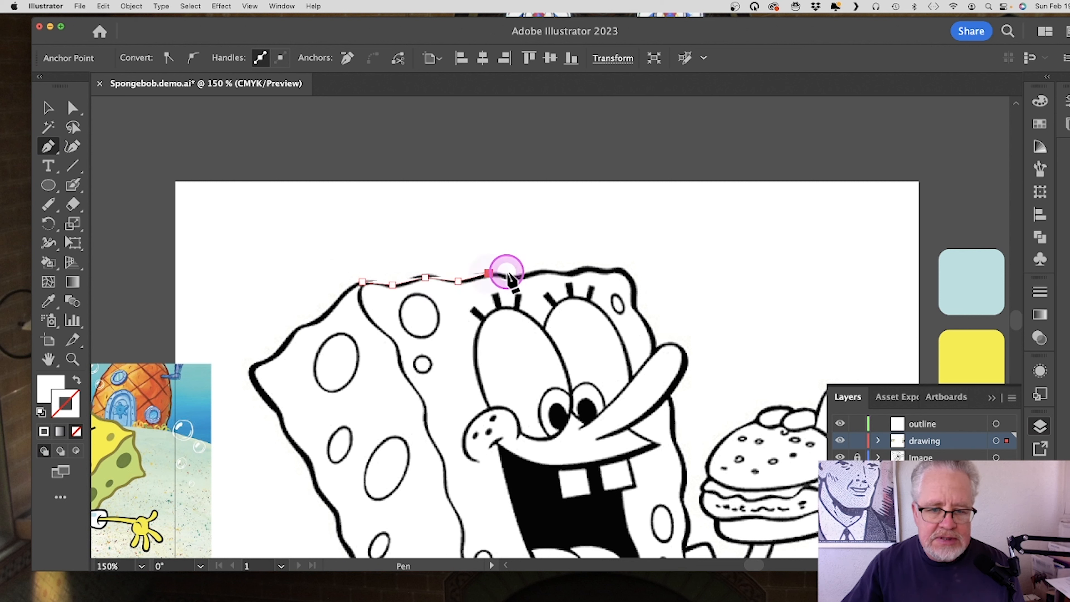
{"action": "left_click", "coordinate": [513, 279]}
{"action": "left_click", "coordinate": [542, 272]}
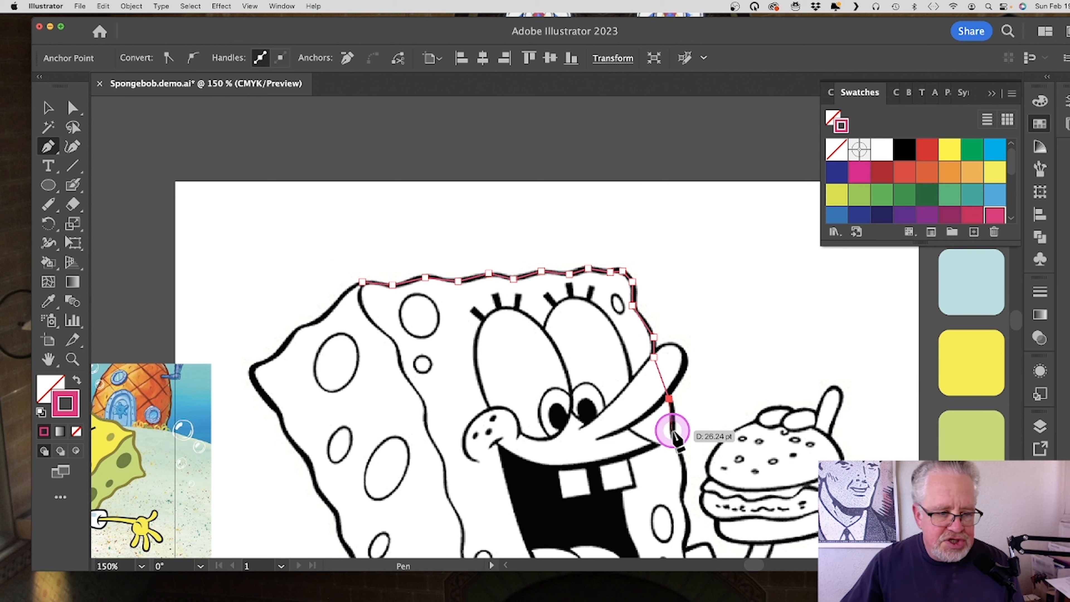
Step: Continue the face path down the wavy right edge to the lower-right corner, beside the arm holding the burger
{"action": "left_click", "coordinate": [671, 438]}
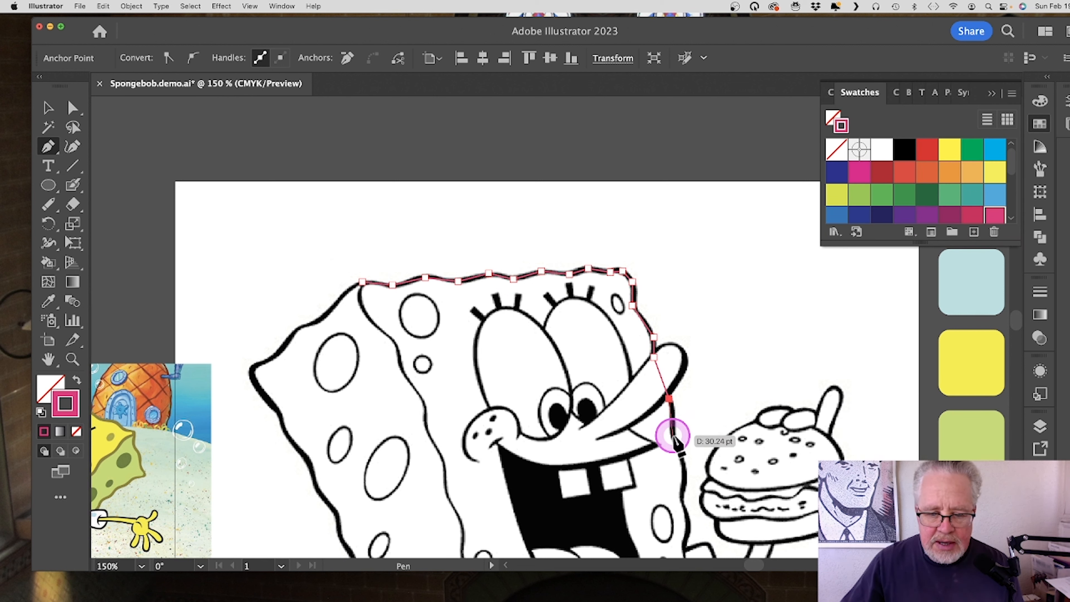
{"action": "left_click", "coordinate": [673, 436]}
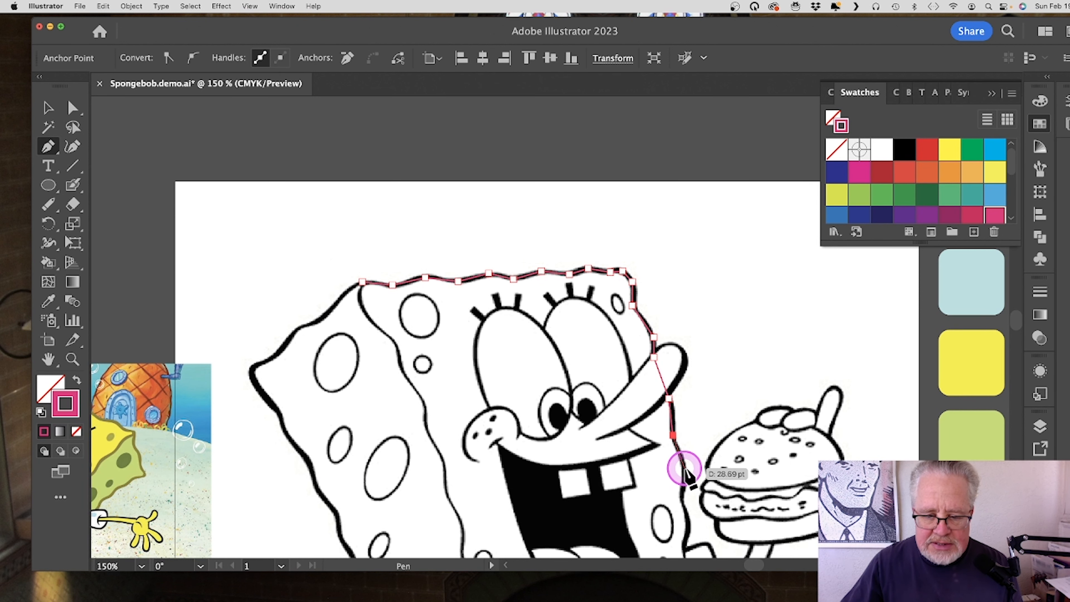
{"action": "left_click", "coordinate": [683, 499]}
{"action": "left_click", "coordinate": [690, 528]}
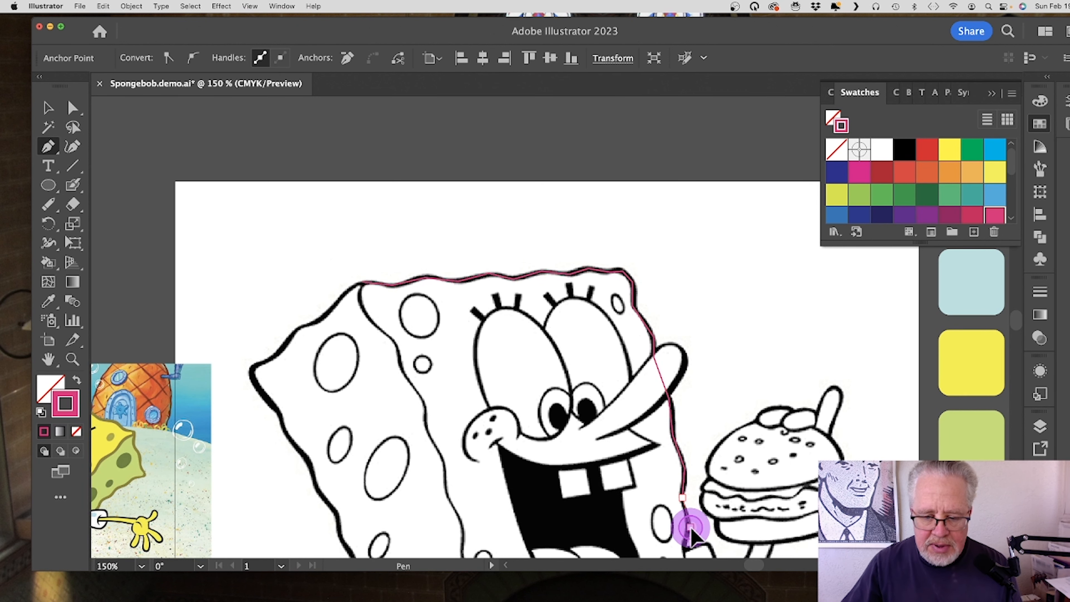
{"action": "scroll", "coordinate": [690, 527], "scroll_direction": "down", "scroll_amount": 5}
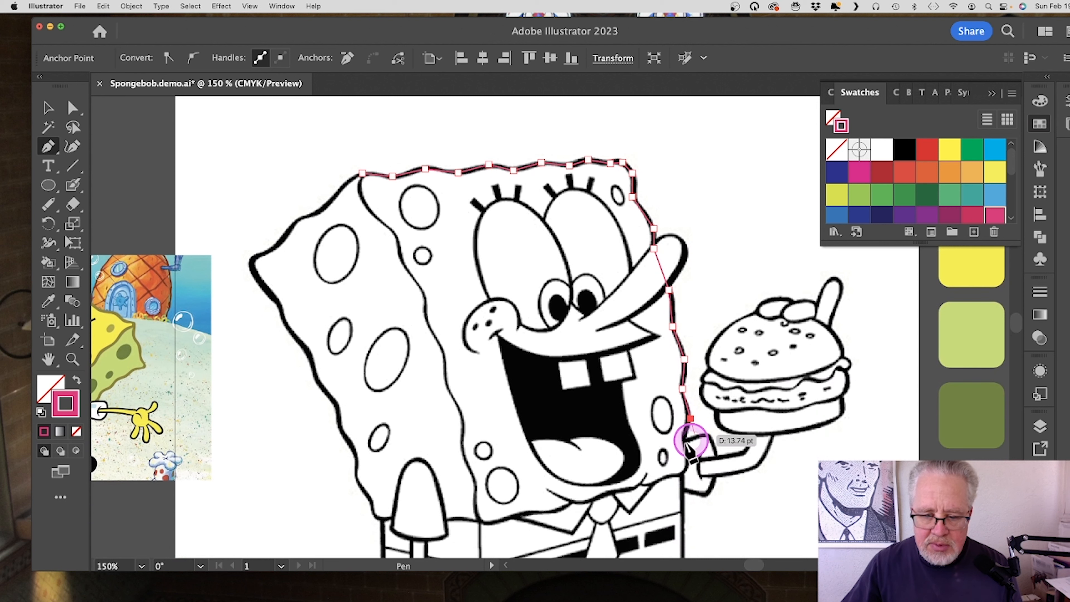
{"action": "left_click", "coordinate": [683, 436]}
{"action": "left_click", "coordinate": [688, 463]}
{"action": "left_click", "coordinate": [680, 475]}
Step: Extend the face path along the lower edge above the collar to the face's lower-left corner
{"action": "left_click", "coordinate": [651, 484]}
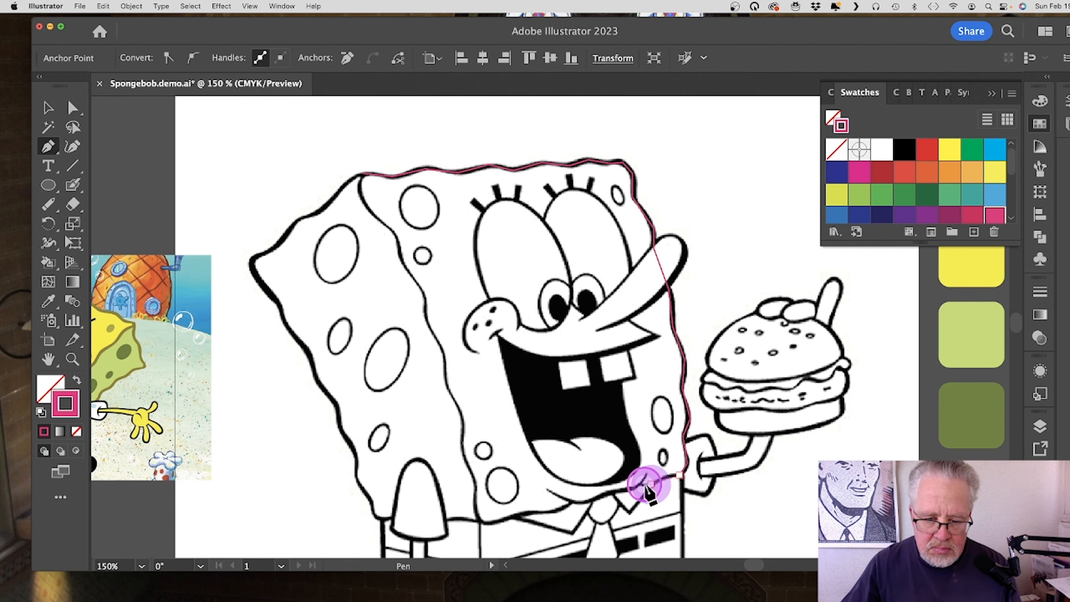
{"action": "left_click", "coordinate": [562, 510]}
{"action": "left_click", "coordinate": [526, 514]}
{"action": "left_click", "coordinate": [487, 524]}
Step: Trace the wavy left edge of the face upward and close the path at its starting point
{"action": "left_click", "coordinate": [475, 496]}
{"action": "left_click", "coordinate": [475, 480]}
{"action": "left_click", "coordinate": [462, 451]}
{"action": "left_click", "coordinate": [462, 416]}
{"action": "left_click", "coordinate": [444, 382]}
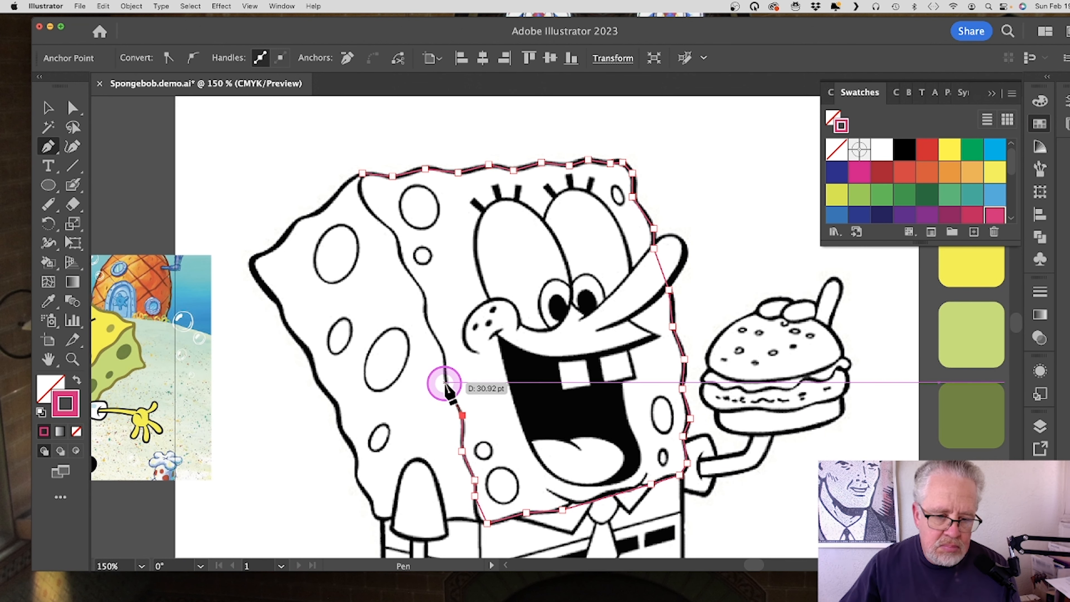
{"action": "left_click", "coordinate": [443, 355]}
{"action": "left_click", "coordinate": [425, 316]}
{"action": "left_click", "coordinate": [423, 290]}
{"action": "left_click", "coordinate": [401, 257]}
{"action": "left_click", "coordinate": [395, 236]}
{"action": "left_click", "coordinate": [361, 195]}
{"action": "left_click", "coordinate": [362, 173]}
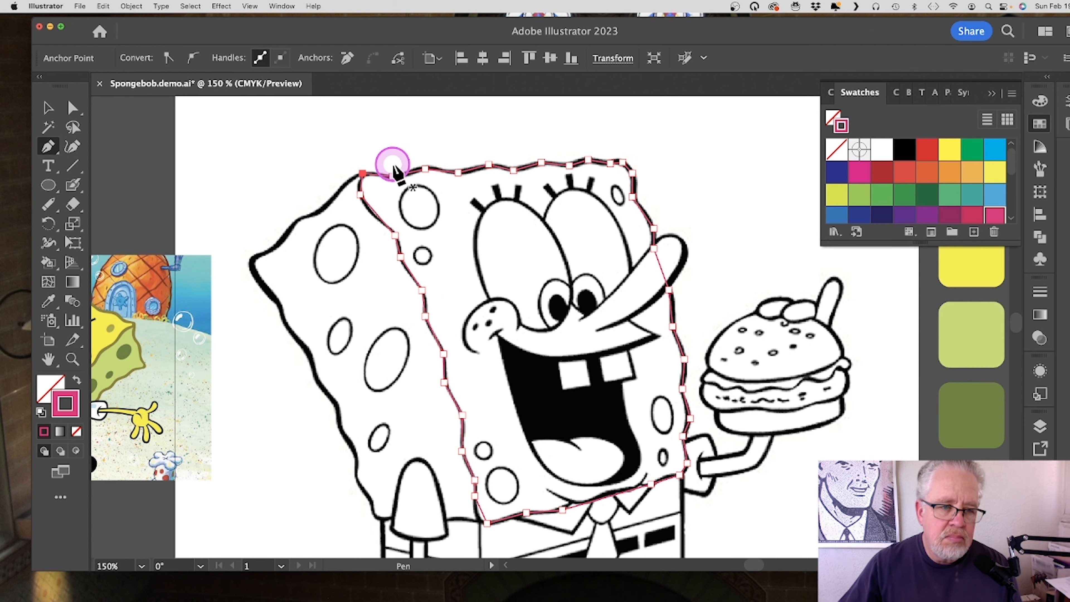
Step: Select the three leftmost anchor points on the upper edge of the face path with Direct Selection
{"action": "left_click", "coordinate": [73, 108]}
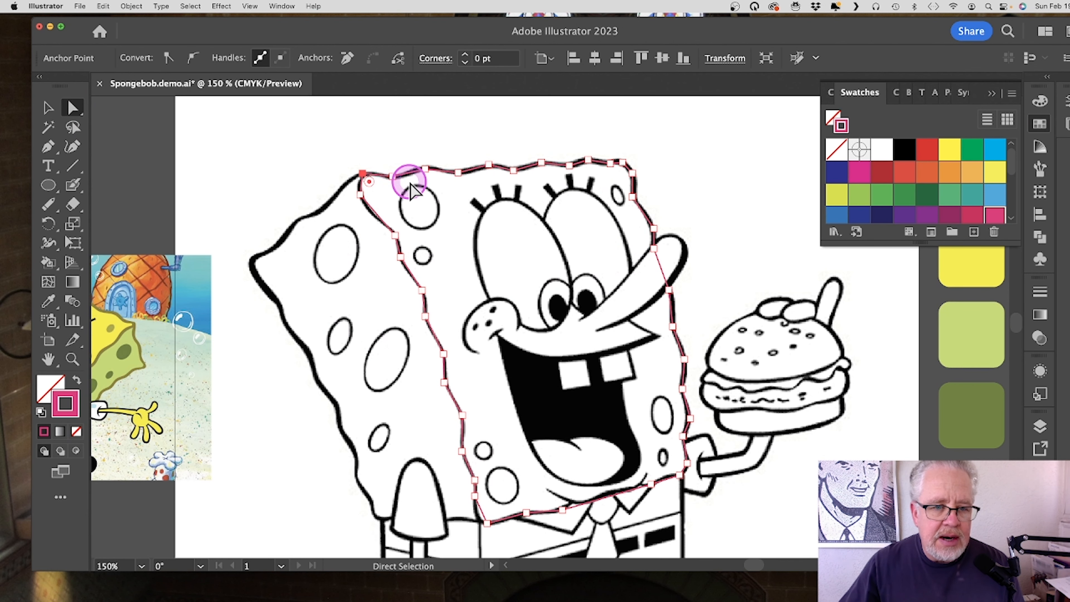
{"action": "left_click", "coordinate": [392, 176]}
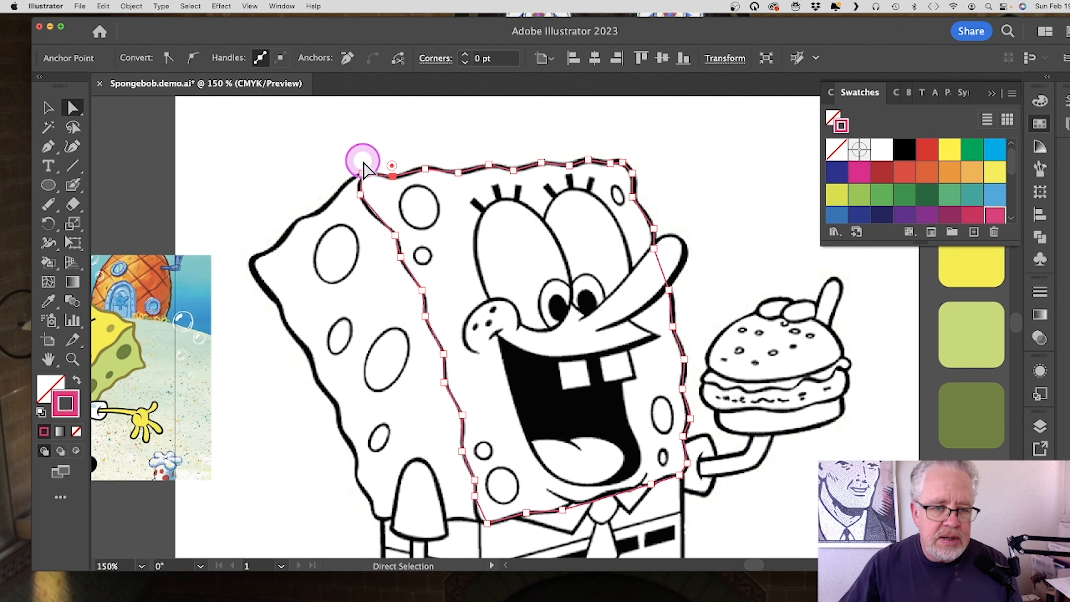
{"action": "left_click_drag", "start_coordinate": [356, 164], "coordinate": [436, 179]}
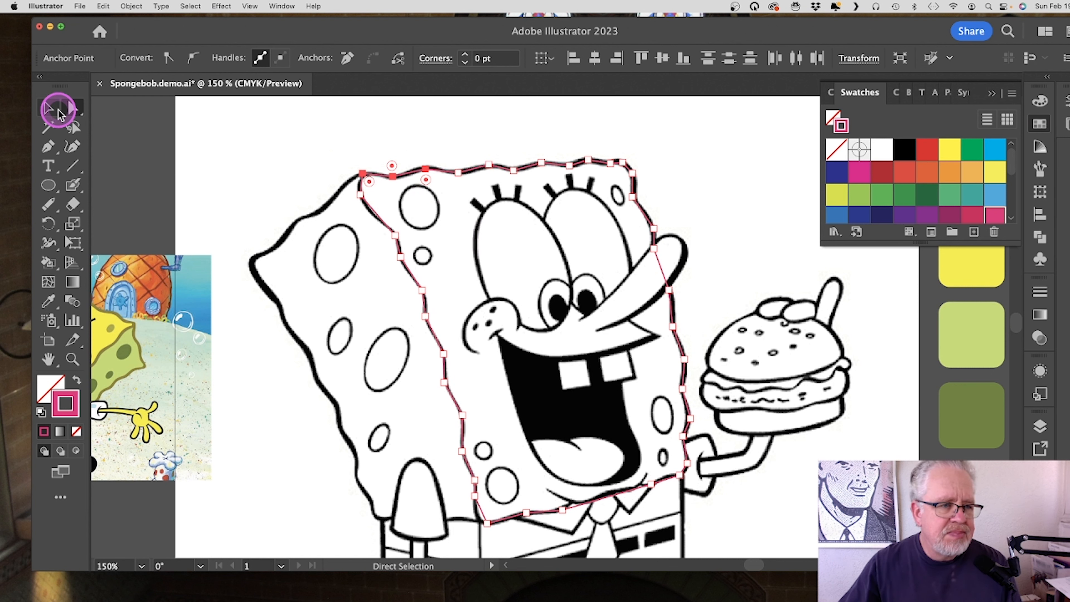
Step: Select the whole face path, round all its corners to about 12.39 pt, and deselect it
{"action": "left_click", "coordinate": [49, 109]}
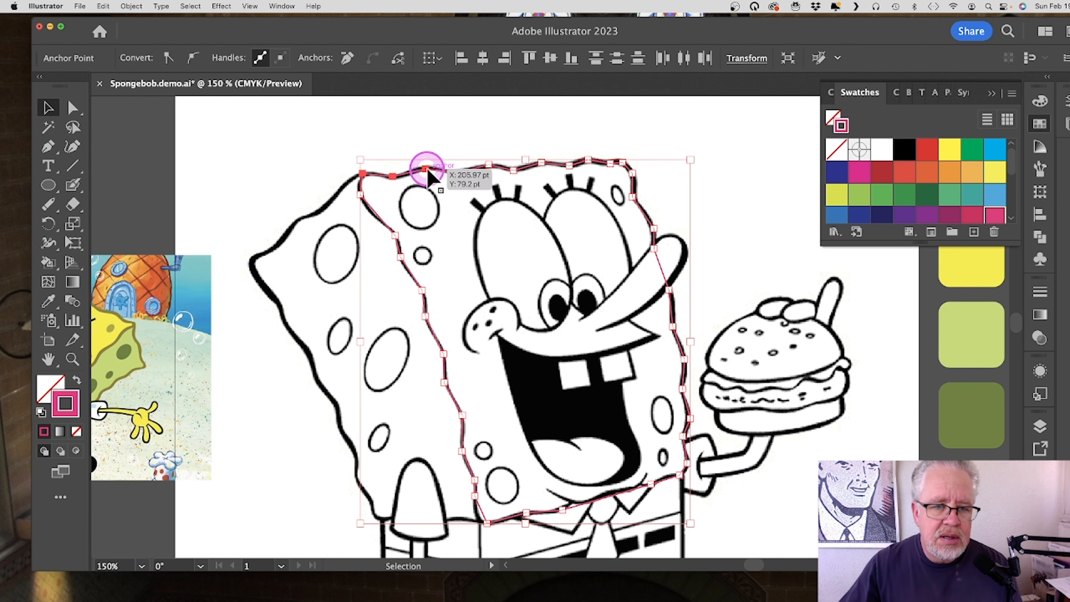
{"action": "left_click", "coordinate": [427, 169]}
{"action": "left_click", "coordinate": [74, 120]}
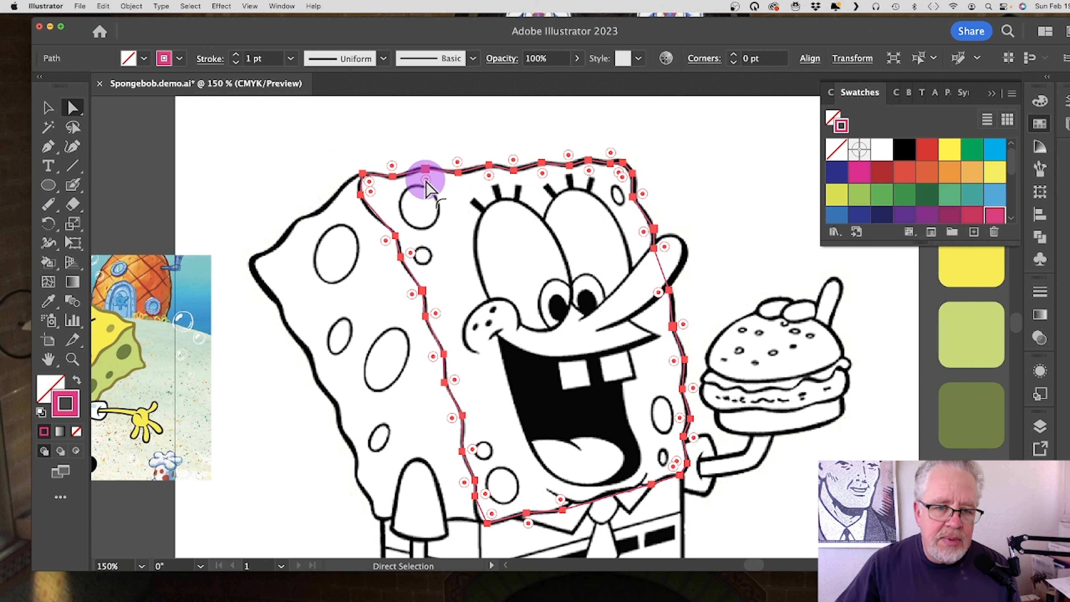
{"action": "left_click_drag", "start_coordinate": [425, 186], "coordinate": [430, 204]}
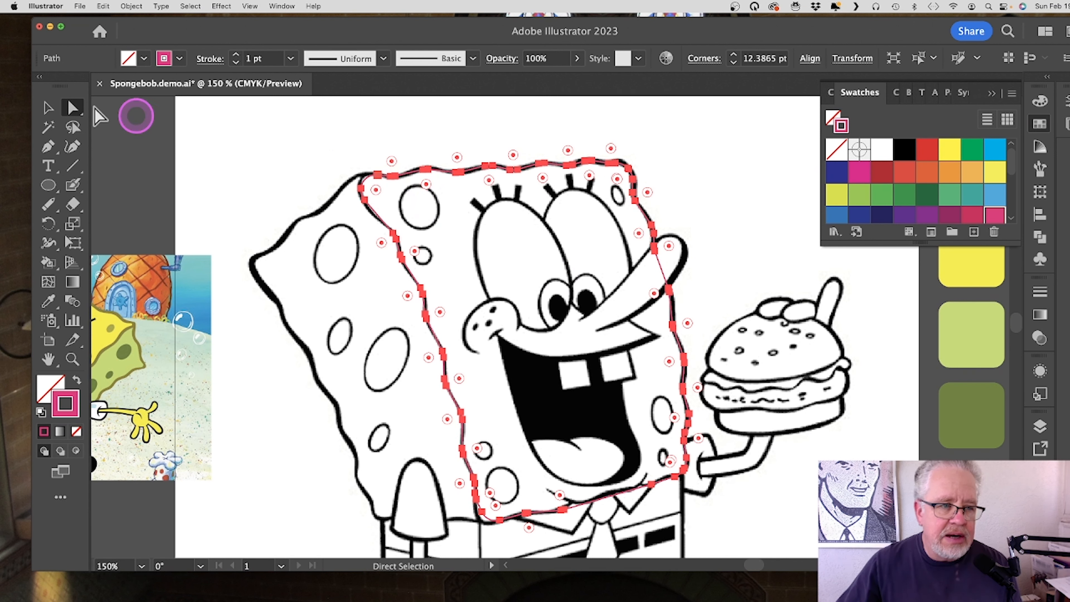
{"action": "left_click", "coordinate": [454, 125]}
{"action": "left_click", "coordinate": [558, 250]}
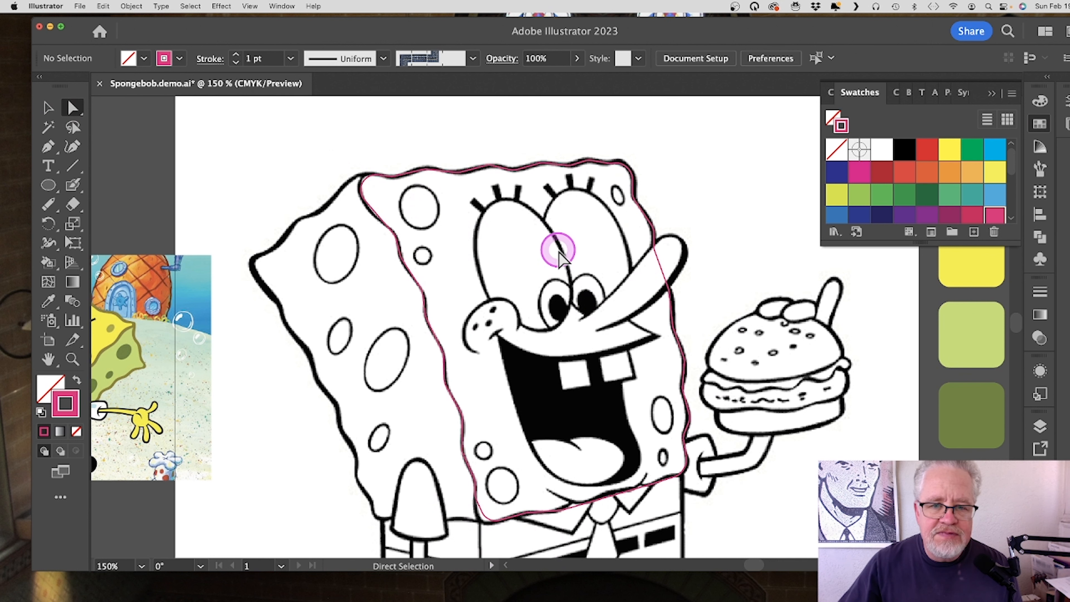
{"action": "left_click", "coordinate": [563, 203]}
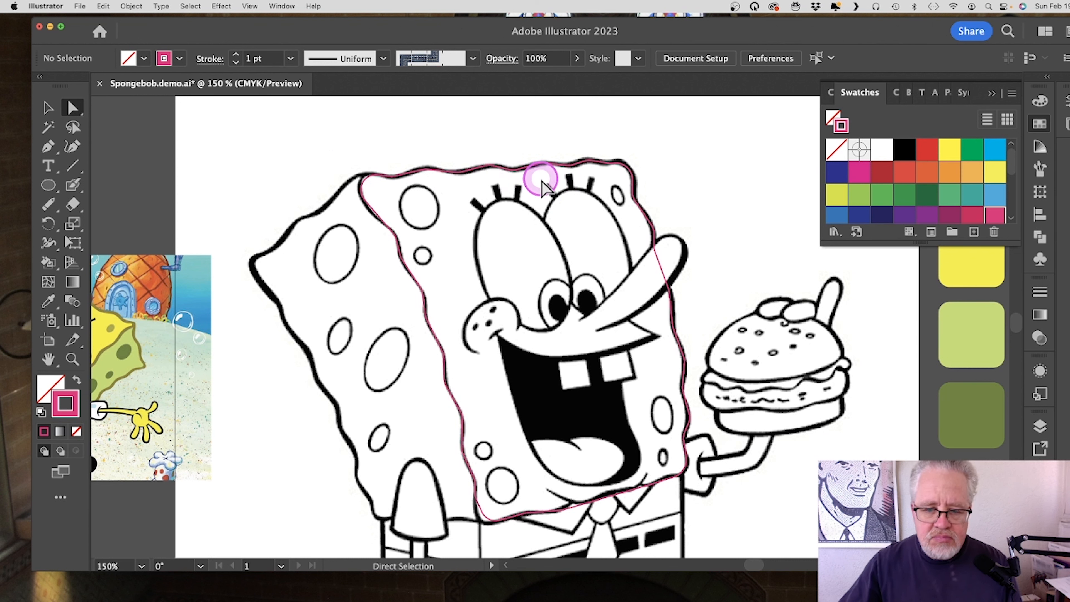
Step: Select the face path, hide its selection edges, and smooth a section of its upper edge with the Smooth tool
{"action": "left_click", "coordinate": [504, 172]}
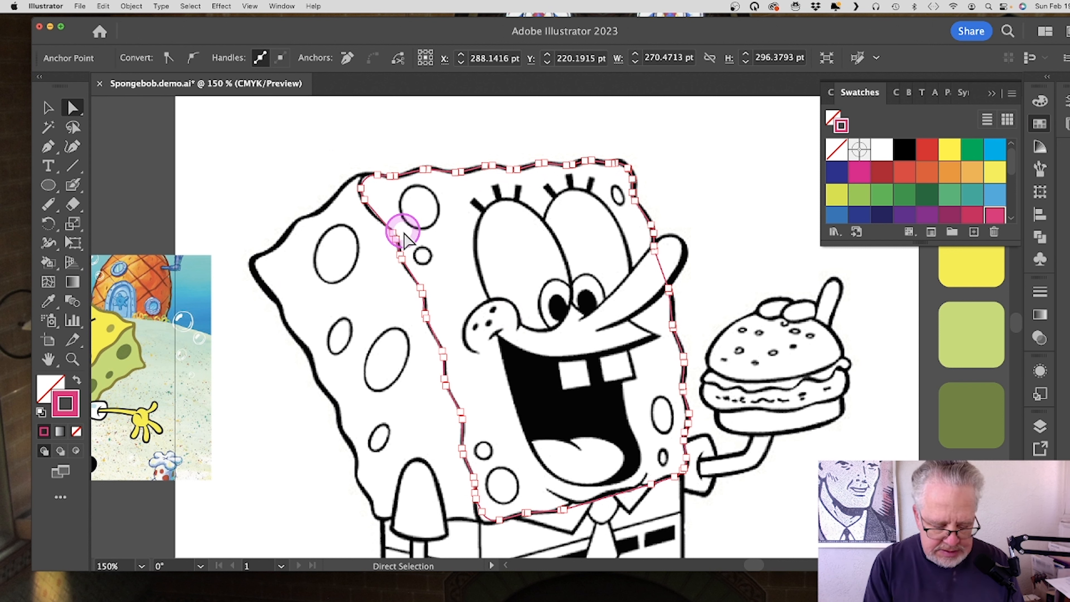
{"action": "key", "text": "super+h"}
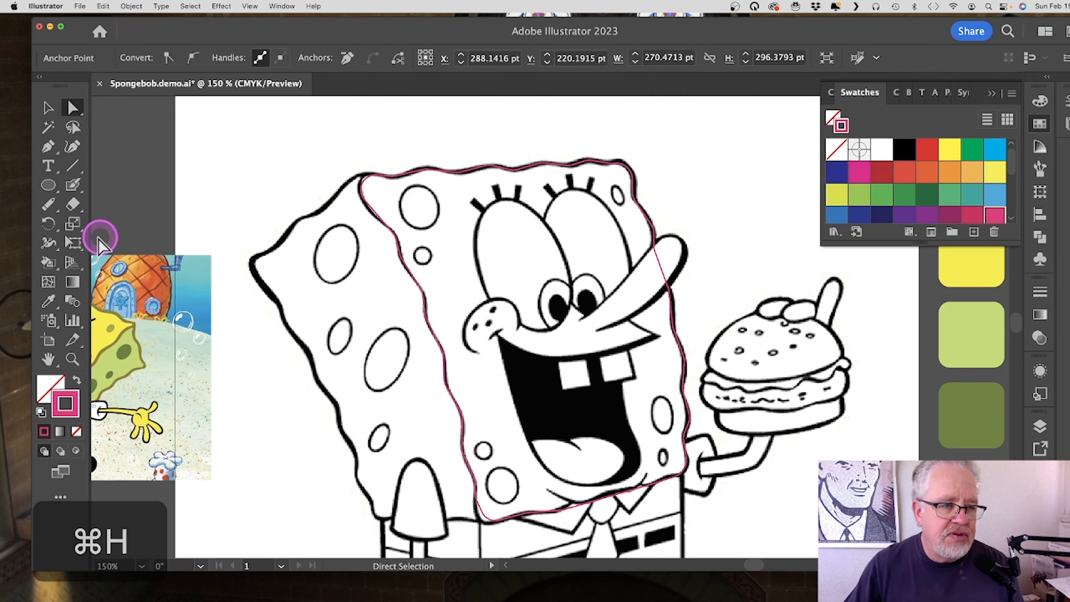
{"action": "left_click", "coordinate": [49, 206]}
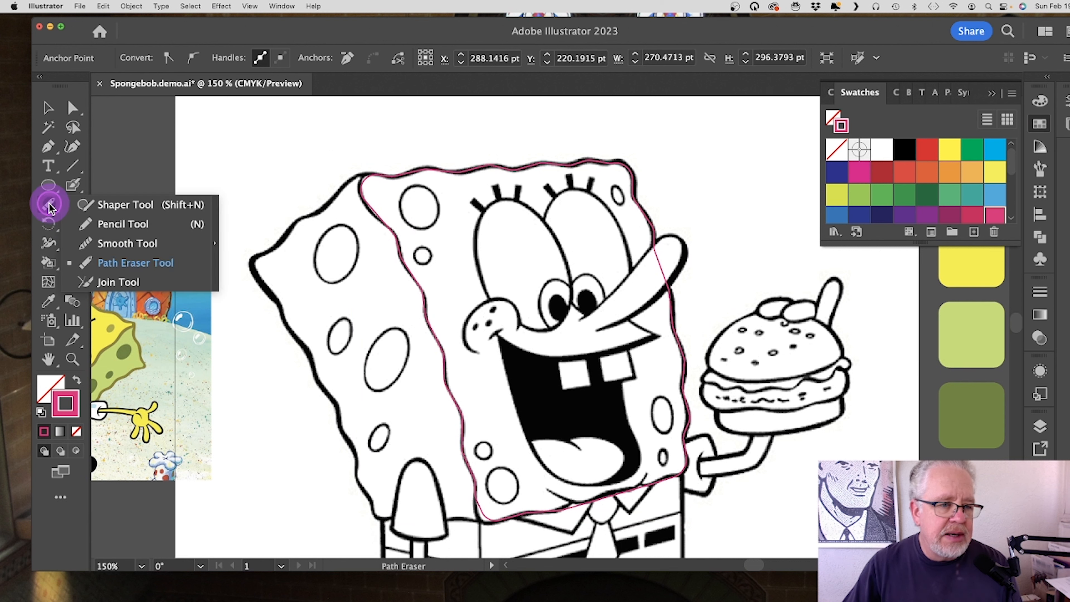
{"action": "mouse_move", "coordinate": [61, 211]}
{"action": "left_mouse_down"}
{"action": "mouse_move", "coordinate": [132, 226]}
{"action": "mouse_move", "coordinate": [135, 251]}
{"action": "left_mouse_up"}
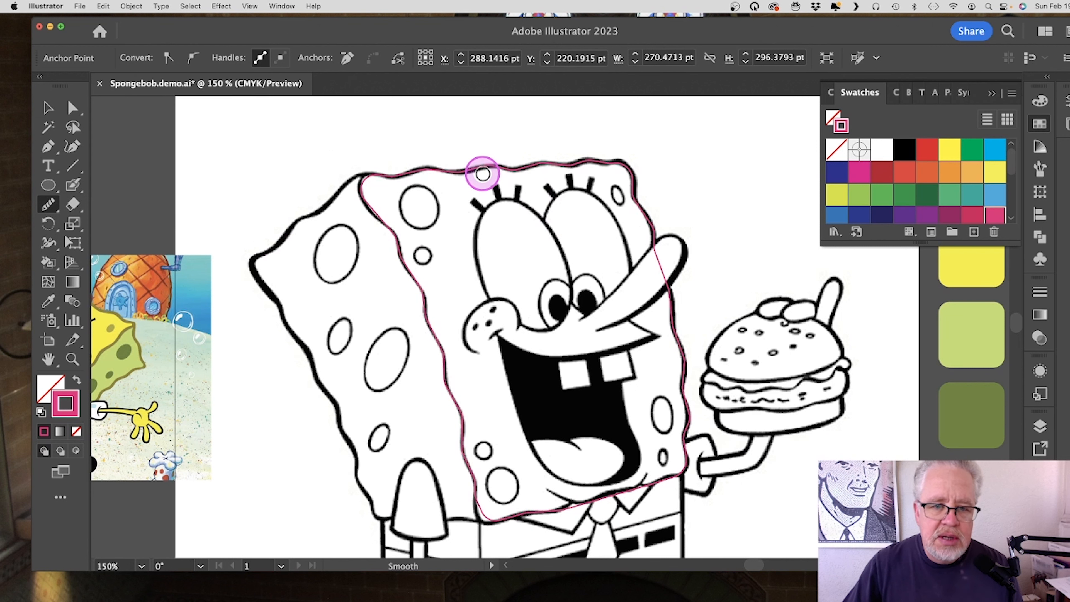
{"action": "left_click_drag", "start_coordinate": [472, 170], "coordinate": [492, 162]}
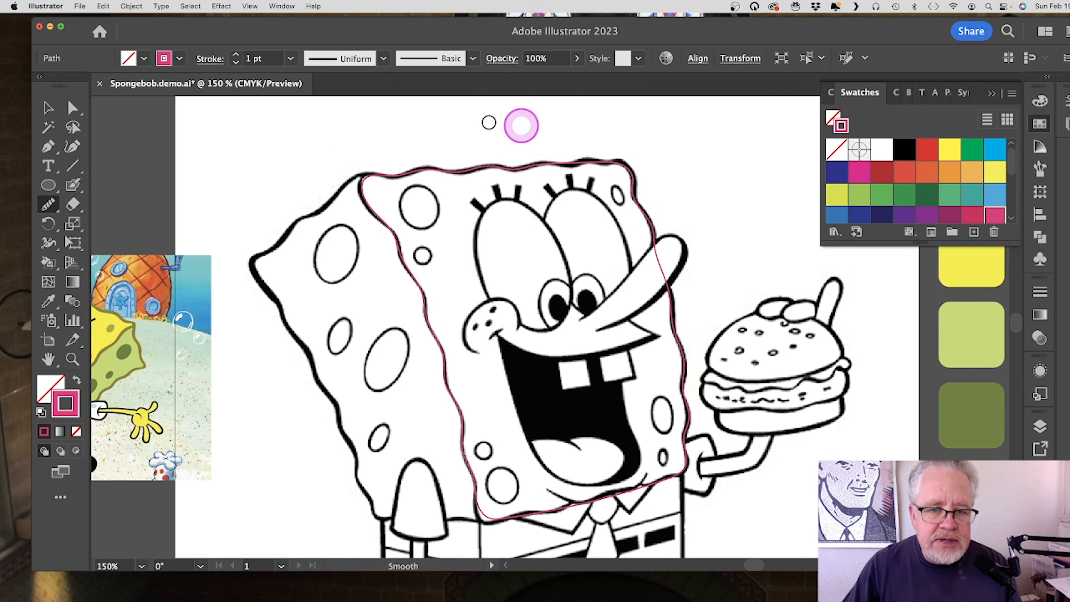
{"action": "left_click", "coordinate": [71, 107]}
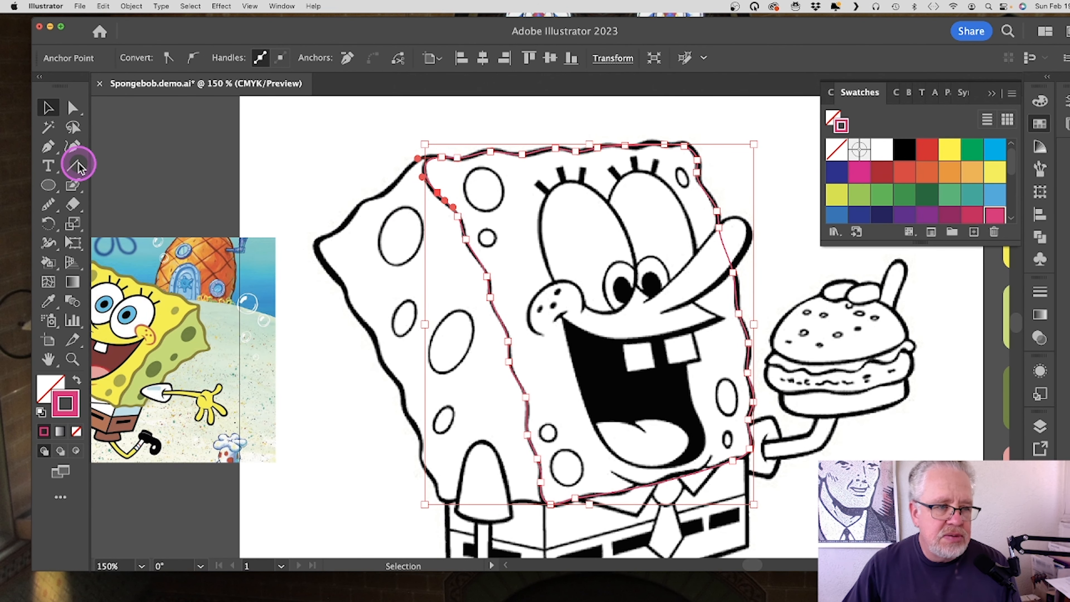
Step: Start a Pen tool path at the face's upper-left corner and trace the side's wavy upper edge down to its leftmost corner
{"action": "left_click", "coordinate": [46, 151]}
{"action": "left_click", "coordinate": [442, 163]}
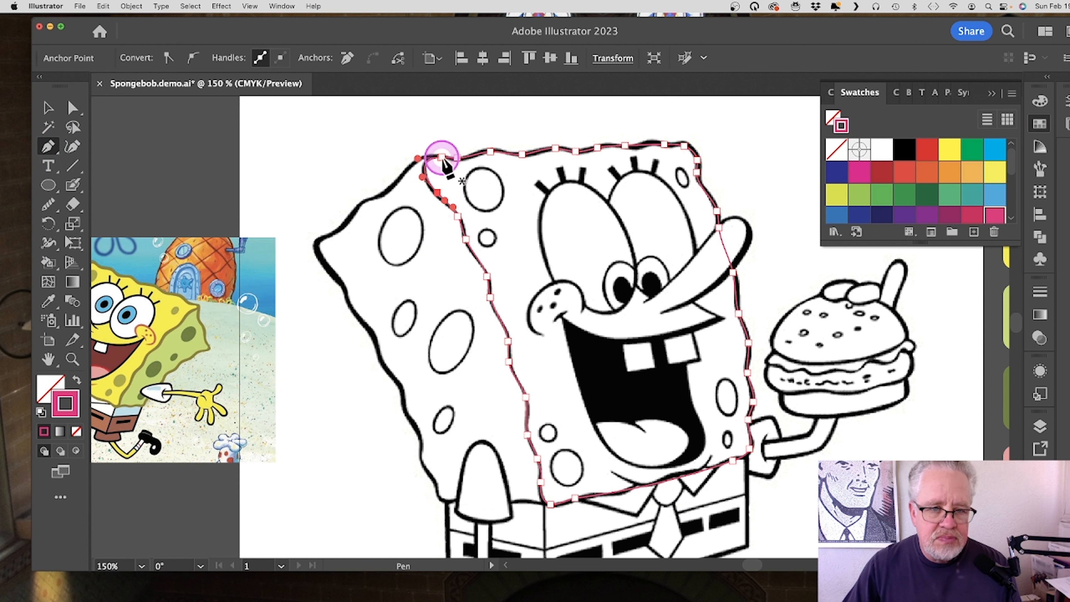
{"action": "left_click", "coordinate": [439, 162]}
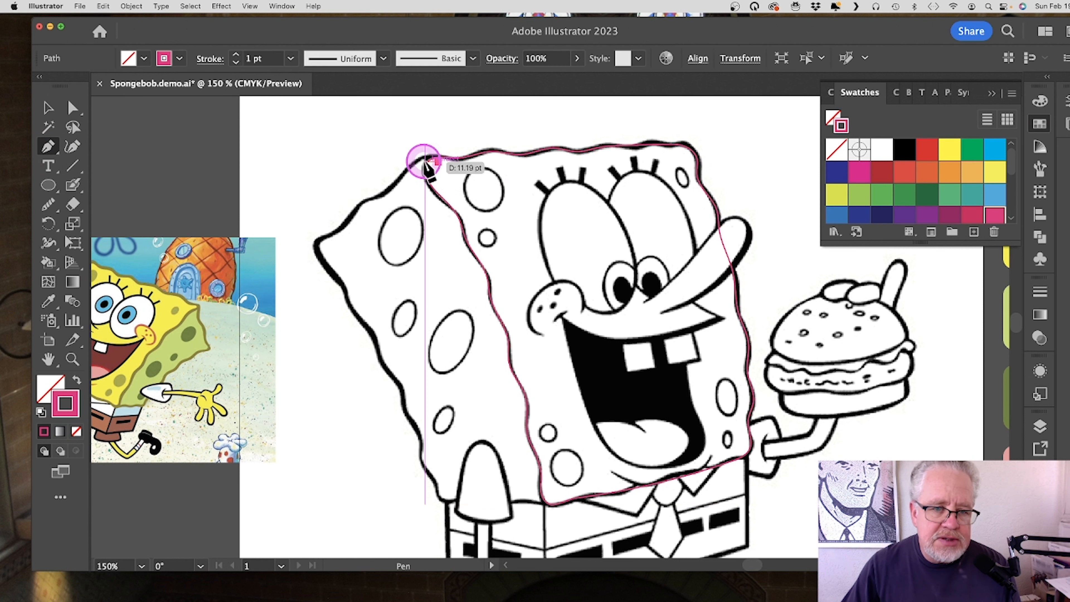
{"action": "left_click_drag", "start_coordinate": [425, 156], "coordinate": [417, 159]}
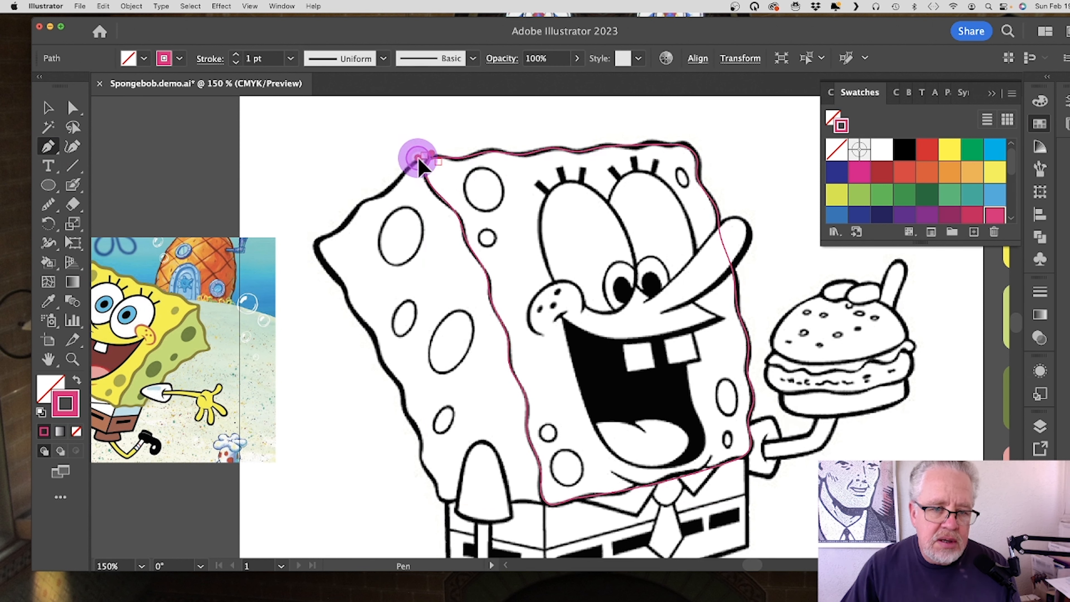
{"action": "left_click", "coordinate": [386, 192]}
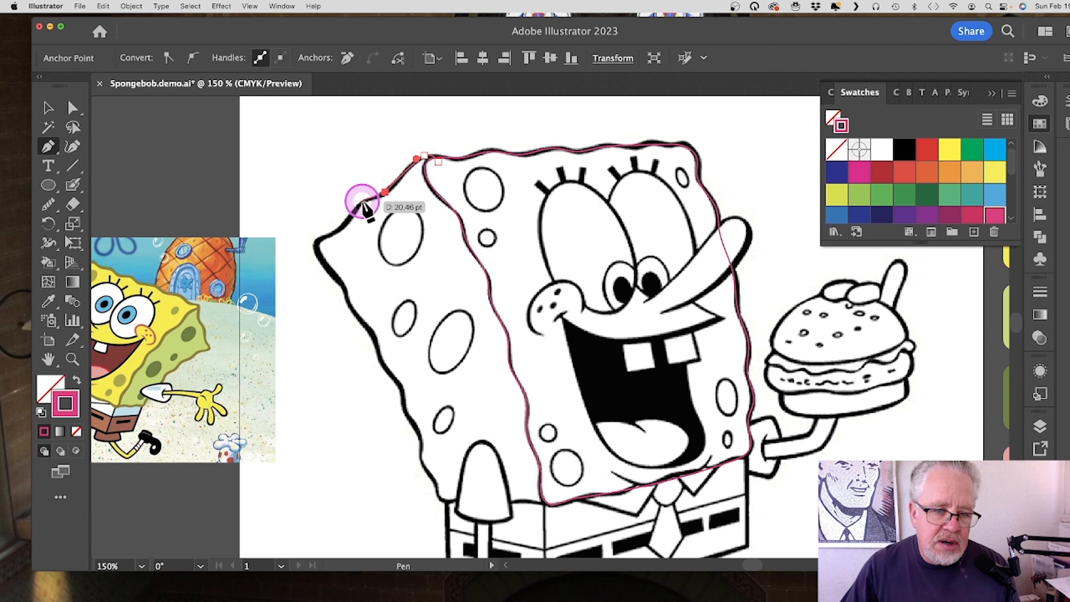
{"action": "left_click", "coordinate": [362, 202]}
{"action": "left_click", "coordinate": [344, 228]}
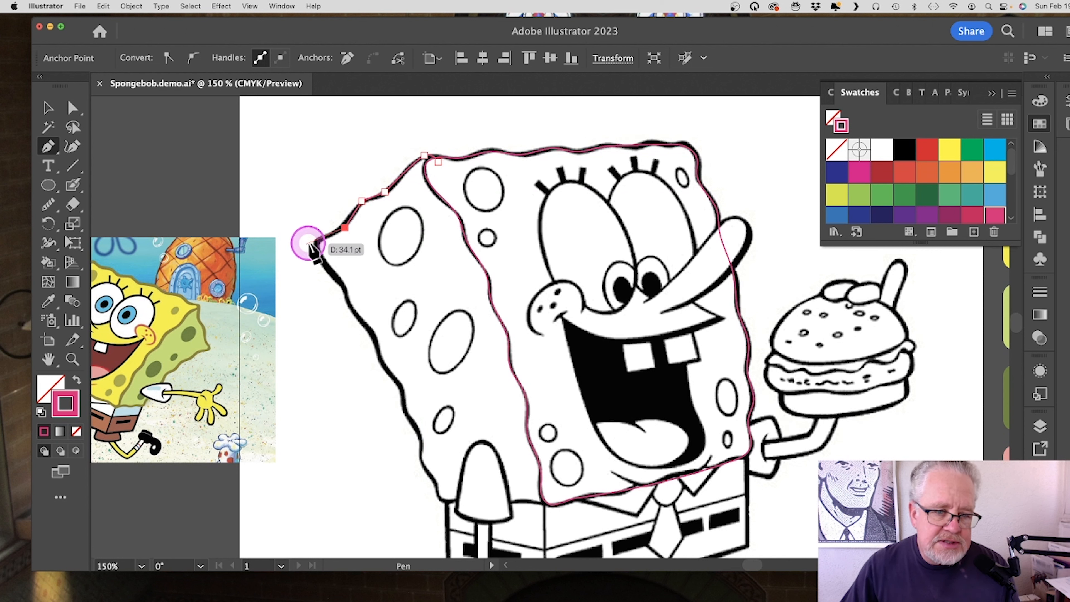
{"action": "left_click", "coordinate": [316, 245]}
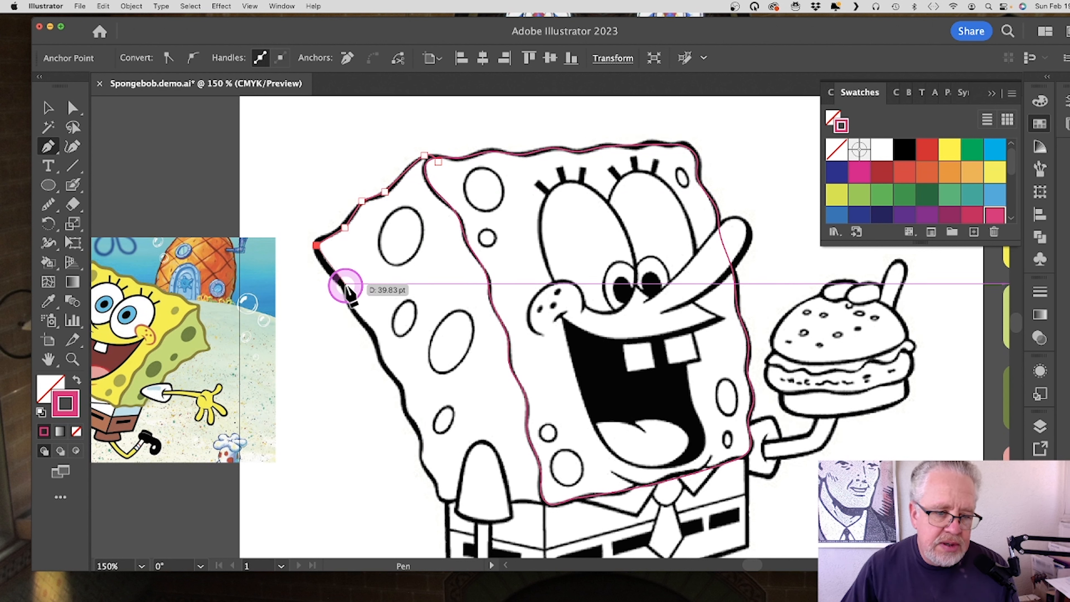
Step: Trace the side's wavy left edge from the leftmost corner down to the lower-left corner above the trousers
{"action": "left_click", "coordinate": [344, 287]}
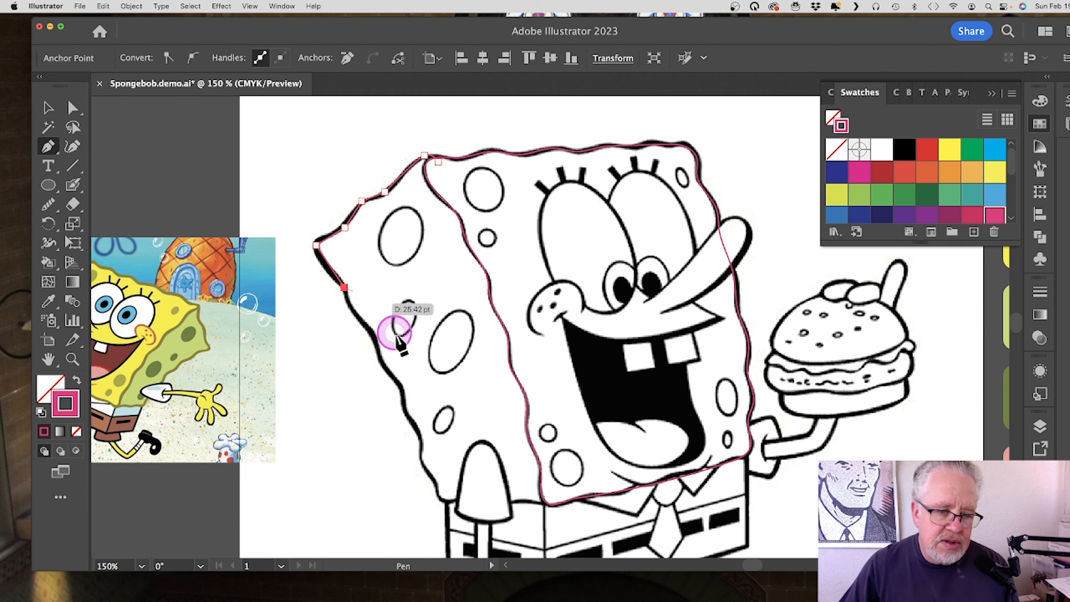
{"action": "left_click", "coordinate": [350, 306]}
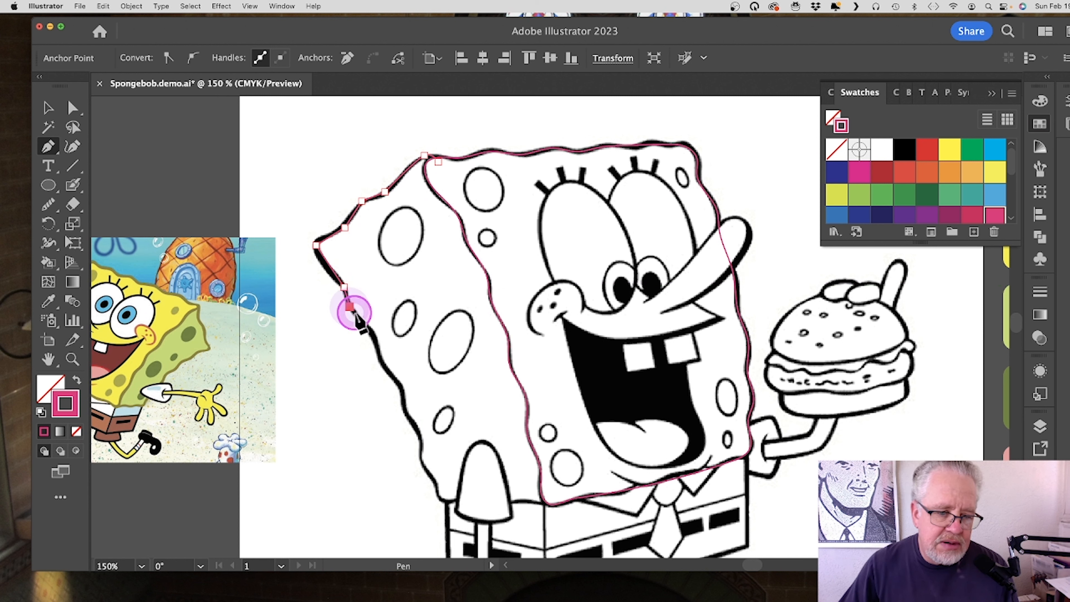
{"action": "left_click", "coordinate": [370, 333]}
{"action": "left_click", "coordinate": [380, 361]}
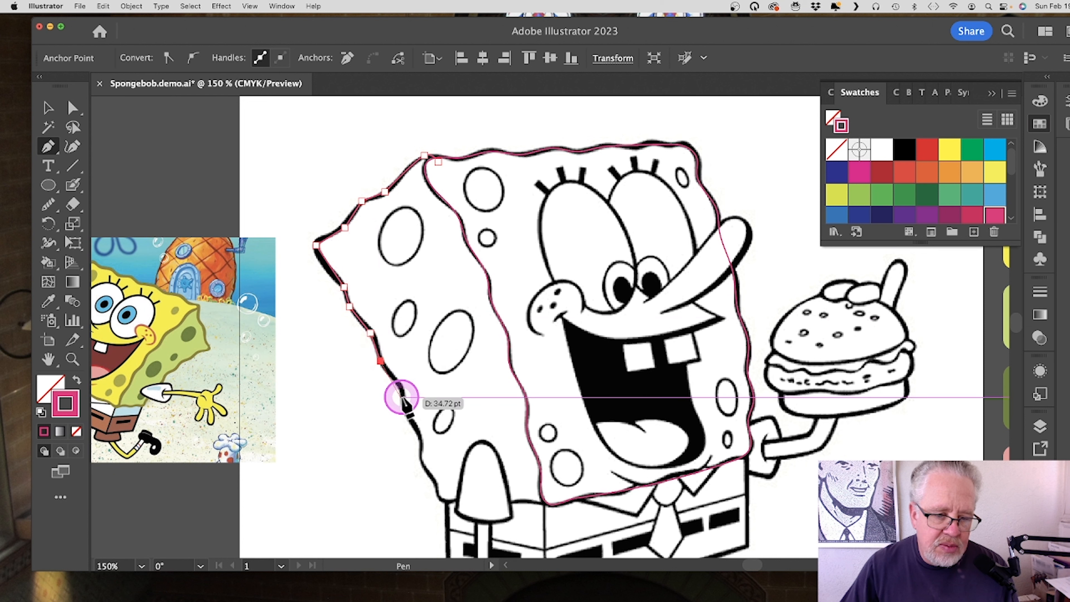
{"action": "left_click", "coordinate": [401, 387]}
{"action": "left_click", "coordinate": [404, 410]}
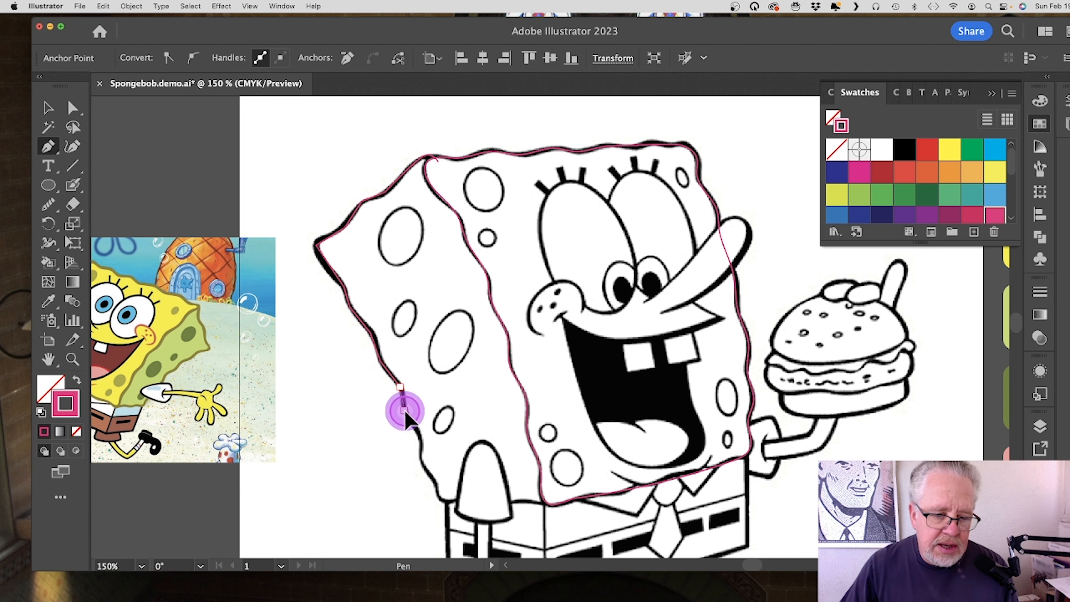
{"action": "left_click", "coordinate": [418, 433]}
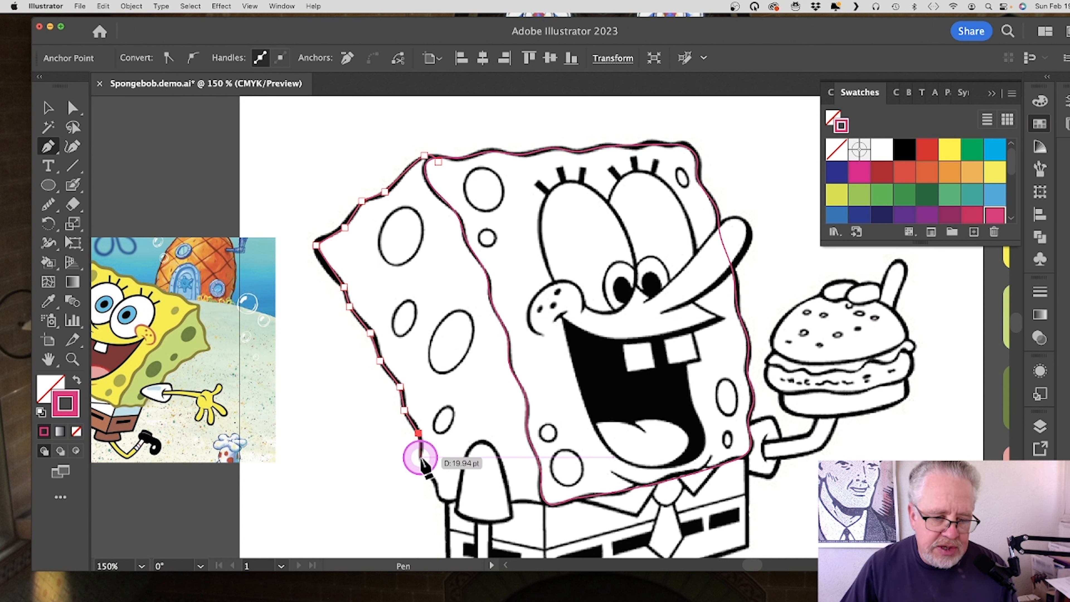
{"action": "left_click", "coordinate": [420, 460]}
{"action": "left_click", "coordinate": [440, 498]}
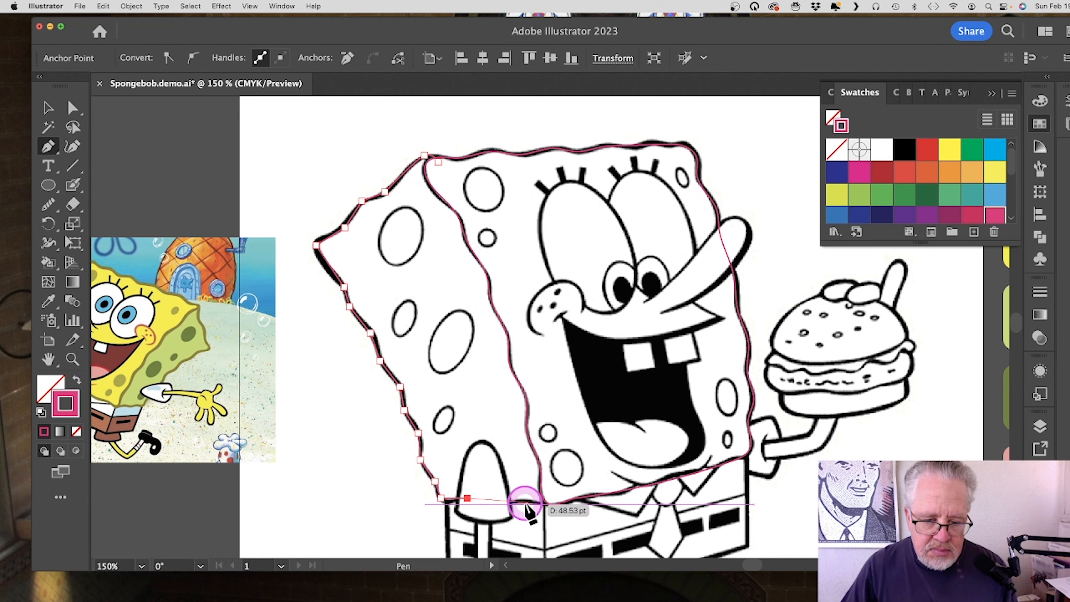
Step: Run the side path along the bottom edge and loosely back up inside the face, closing it at its starting point
{"action": "left_click", "coordinate": [548, 500]}
{"action": "left_click", "coordinate": [531, 281]}
{"action": "left_click", "coordinate": [438, 162]}
Step: Round all corners of the side path to about 17.46 pt with Direct Selection
{"action": "key", "text": "shift+w"}
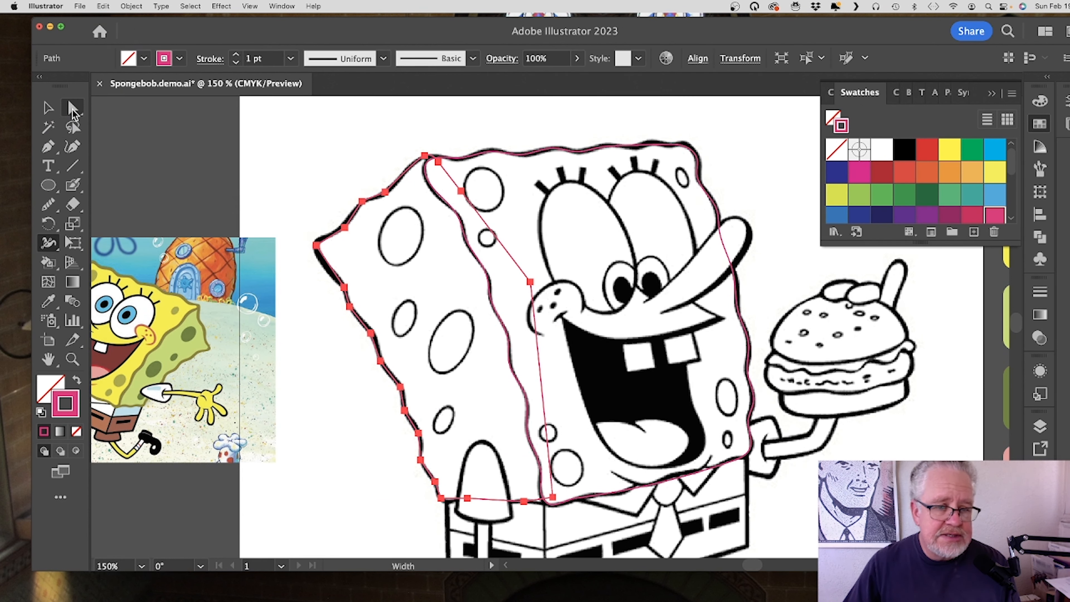
{"action": "left_click", "coordinate": [72, 111]}
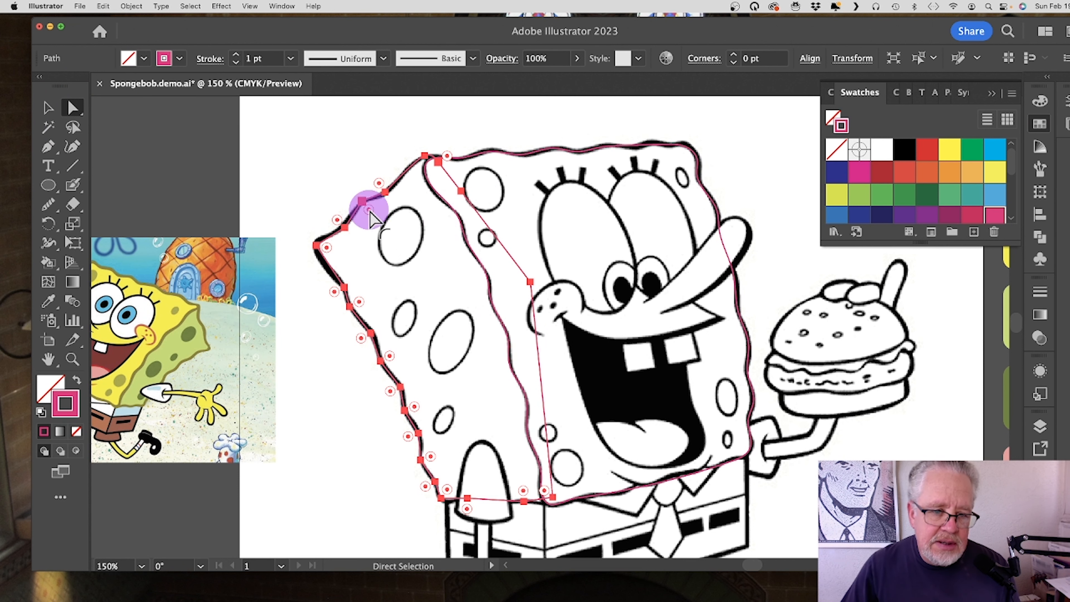
{"action": "left_click_drag", "start_coordinate": [369, 217], "coordinate": [382, 239]}
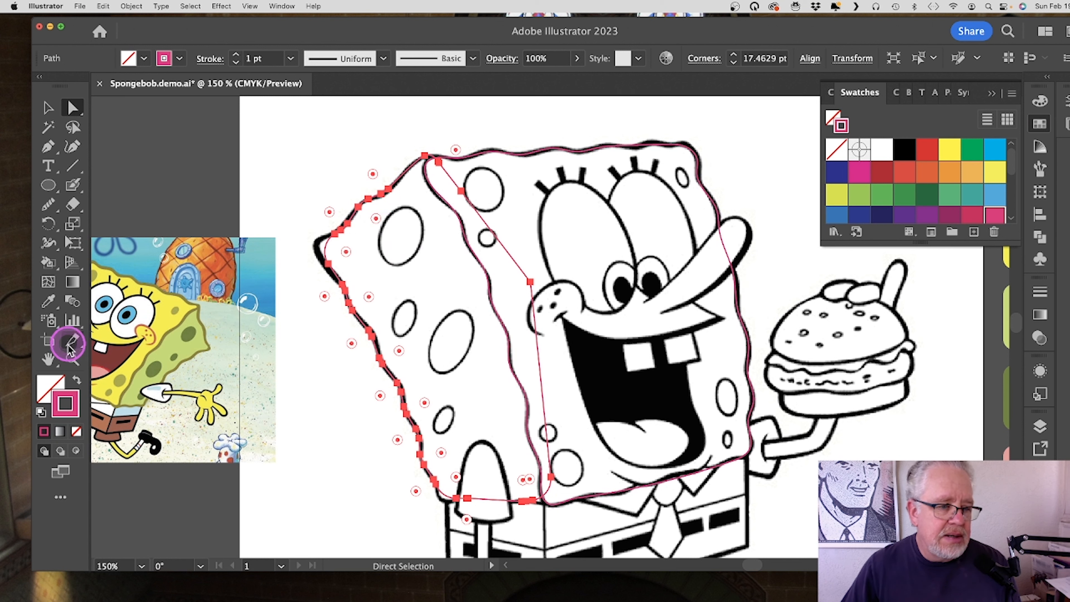
Step: Reshape the side path's leftmost corner by pulling its direction handle outward so the curve follows the drawn outline
{"action": "left_click", "coordinate": [72, 359]}
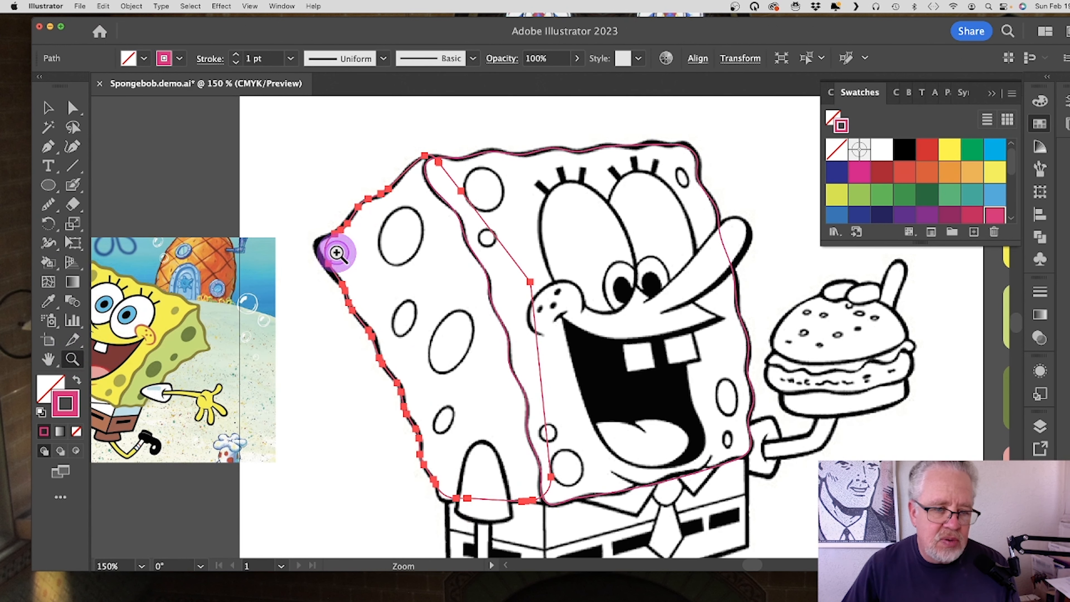
{"action": "left_click", "coordinate": [337, 253]}
{"action": "left_click", "coordinate": [579, 342]}
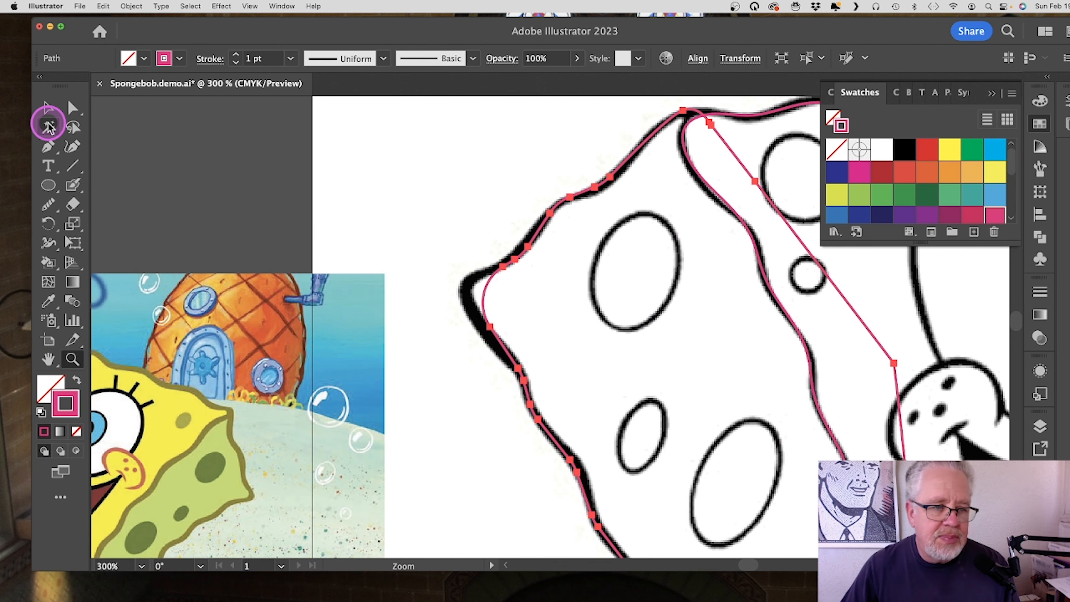
{"action": "left_click", "coordinate": [68, 110]}
{"action": "left_click", "coordinate": [517, 282]}
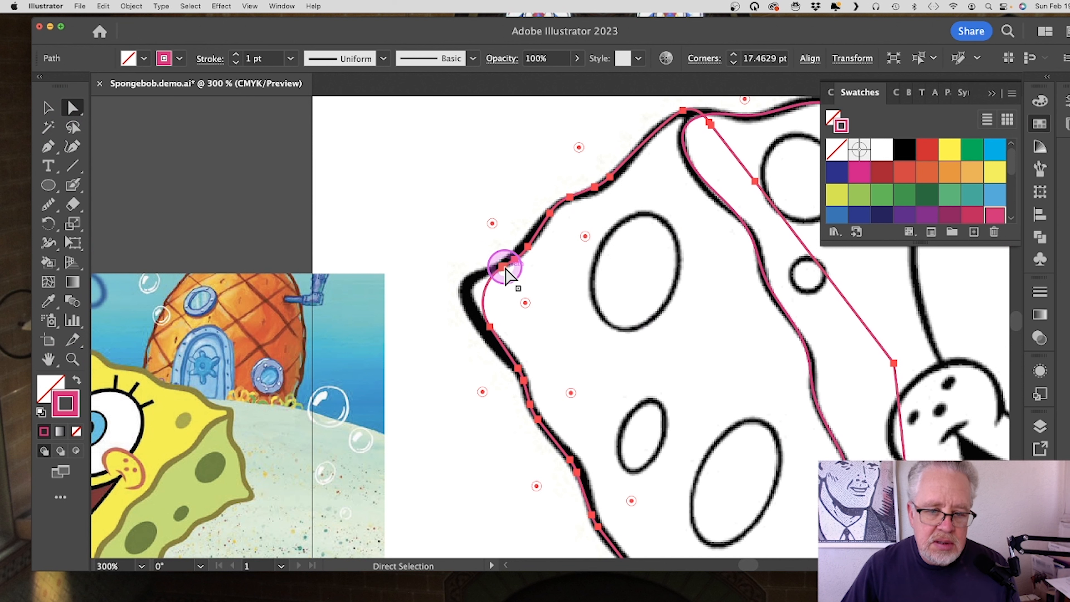
{"action": "left_click", "coordinate": [489, 274]}
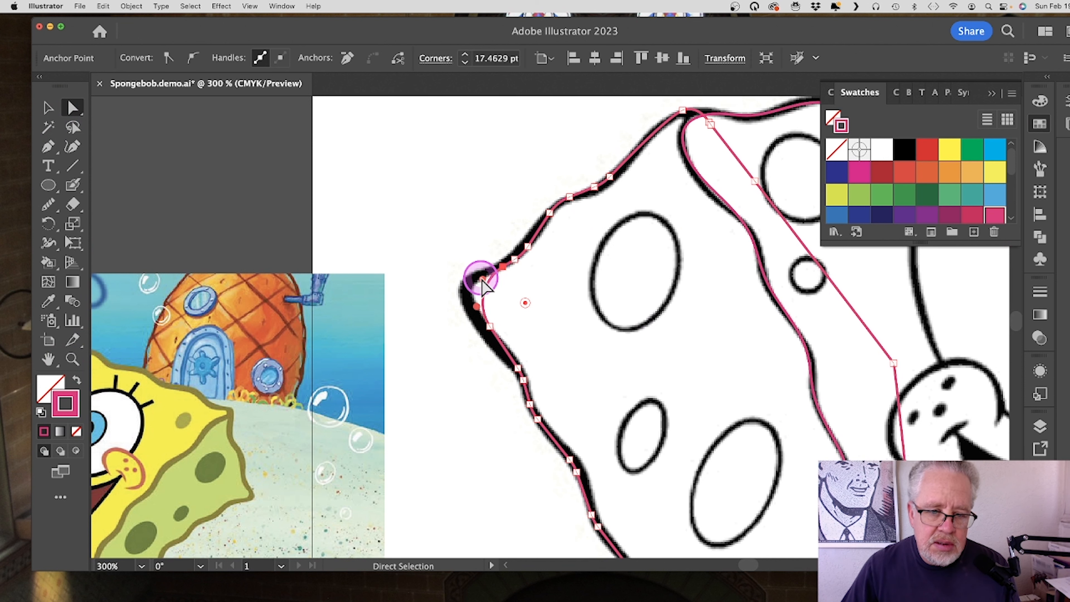
{"action": "left_click_drag", "start_coordinate": [482, 279], "coordinate": [444, 282]}
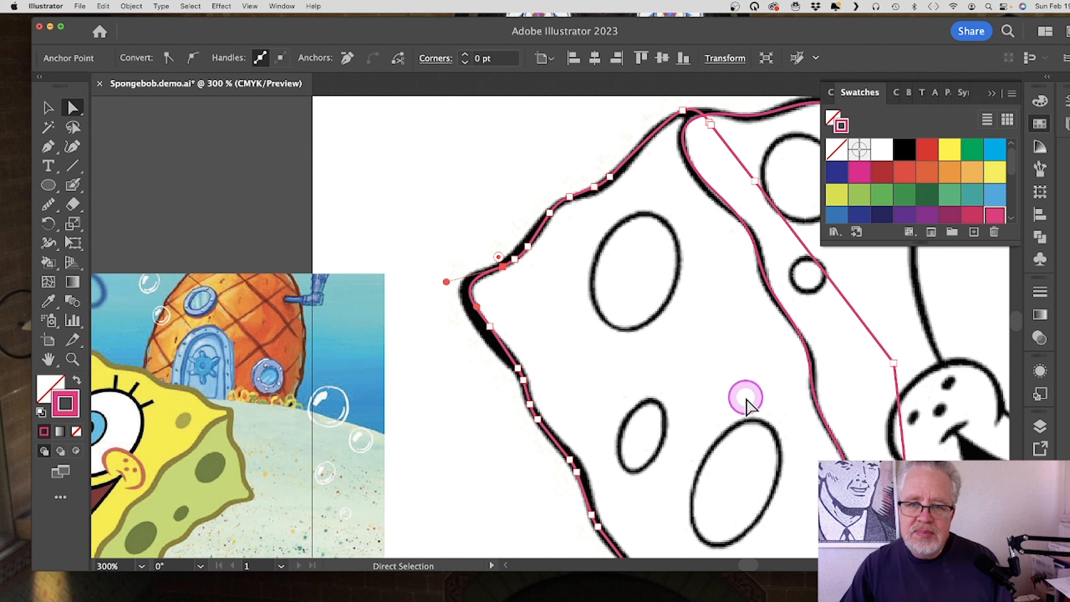
Step: Adjust the direction handle at the side path's lower-left corner so the curve fits the black outline
{"action": "scroll", "coordinate": [747, 407], "scroll_direction": "down", "scroll_amount": 15}
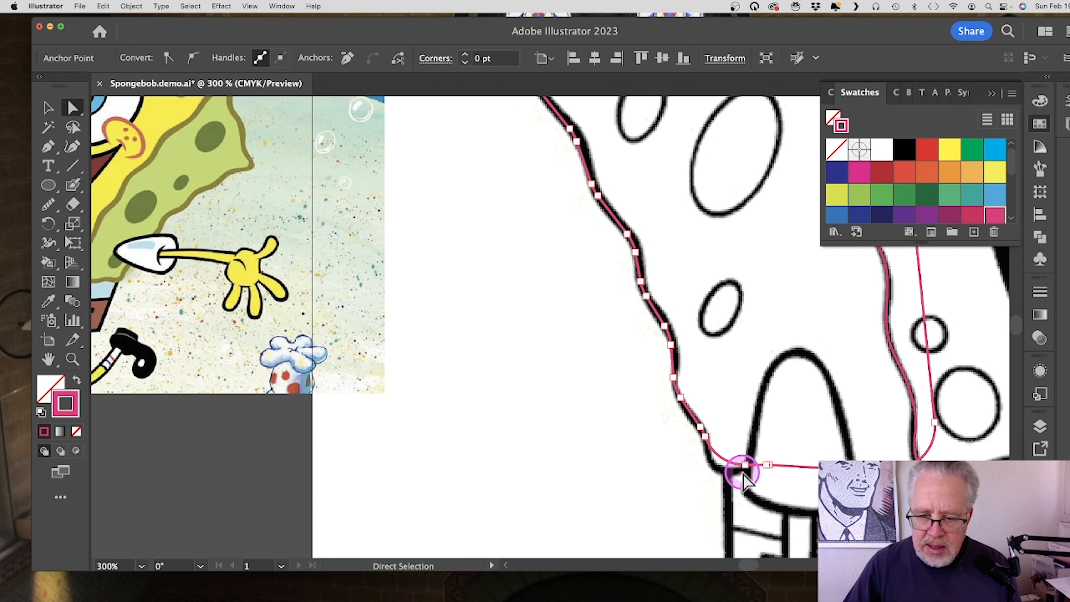
{"action": "left_click", "coordinate": [746, 465]}
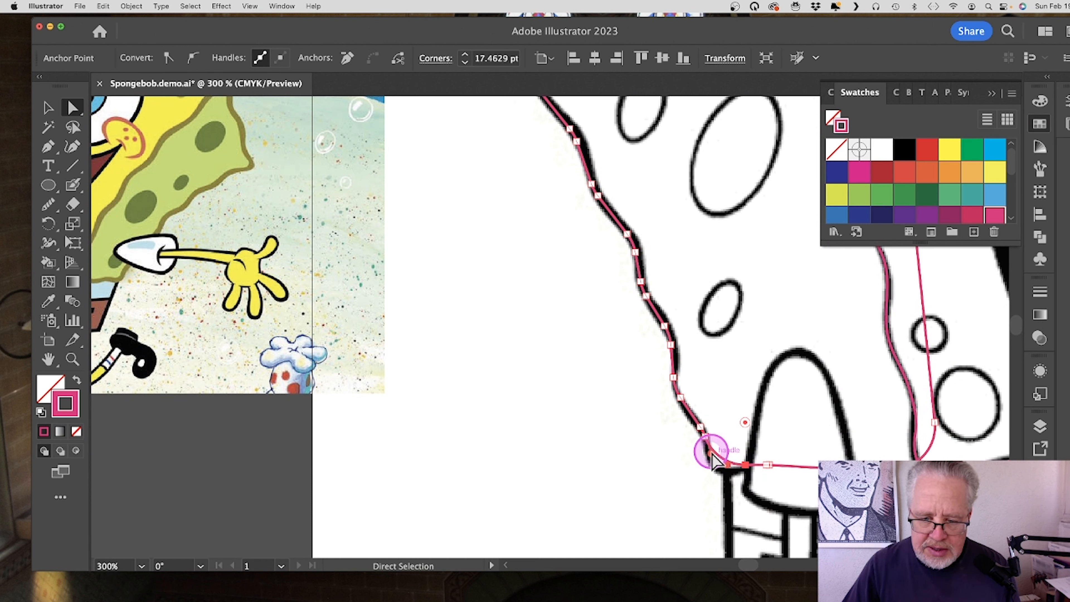
{"action": "left_click_drag", "start_coordinate": [712, 455], "coordinate": [707, 473]}
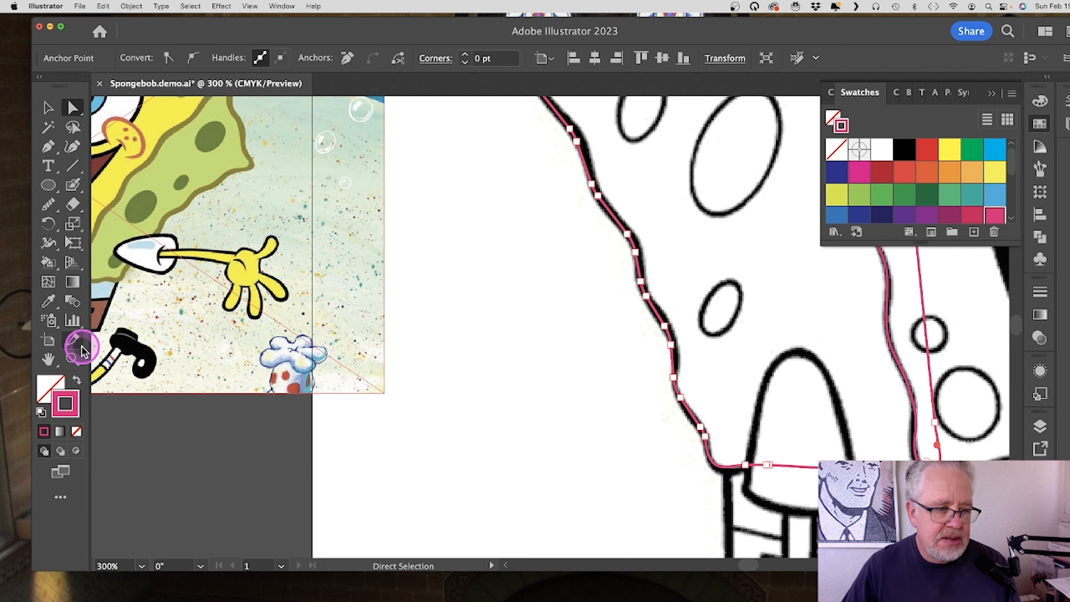
Step: Widen the side path's stroke with the Width tool at its leftmost corner, along its upper edge and at its lower-left corner
{"action": "left_click", "coordinate": [73, 358]}
{"action": "left_click", "coordinate": [530, 275], "text": "alt"}
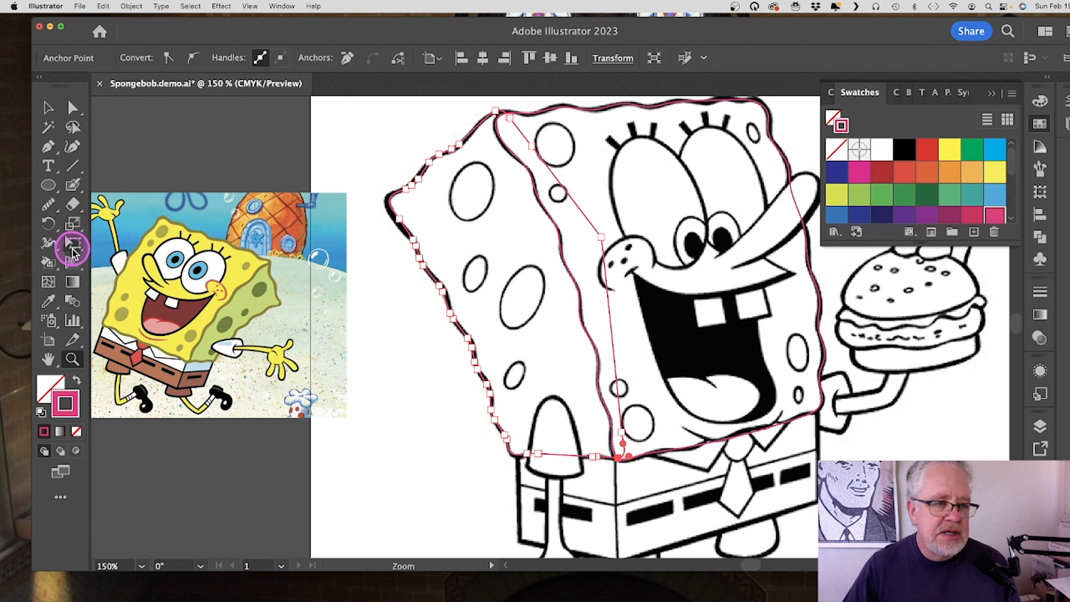
{"action": "key", "text": "shift"}
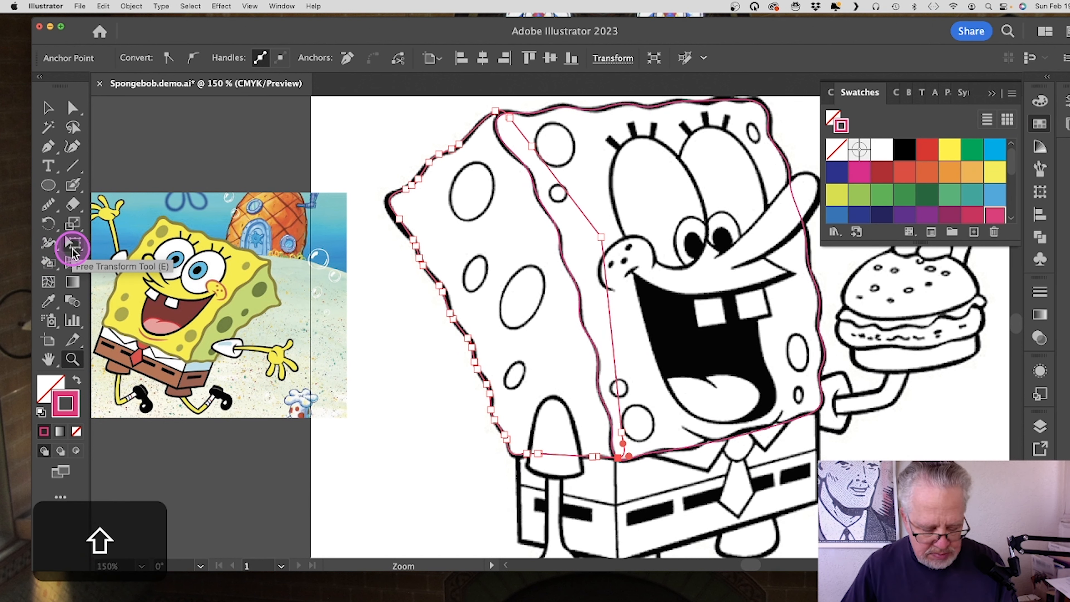
{"action": "key", "text": "shift+w"}
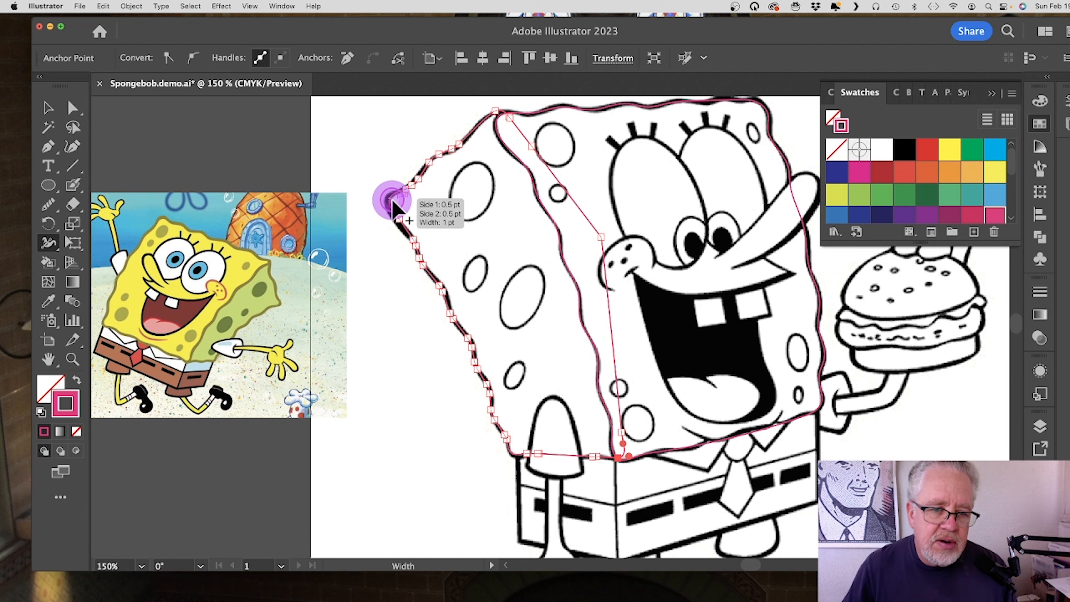
{"action": "left_click_drag", "start_coordinate": [391, 200], "coordinate": [397, 204]}
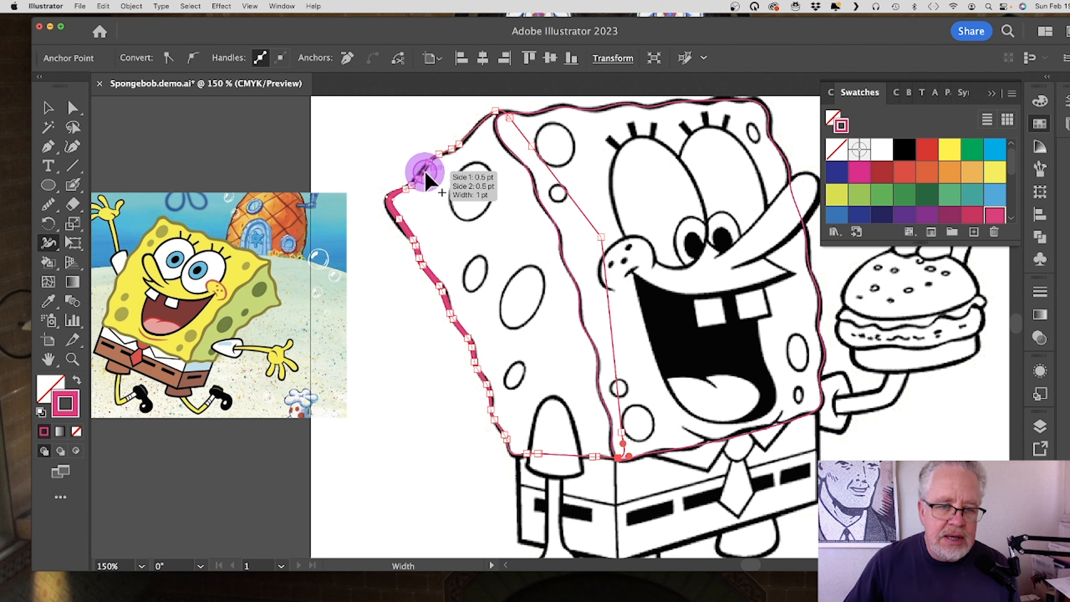
{"action": "left_click_drag", "start_coordinate": [426, 179], "coordinate": [427, 181]}
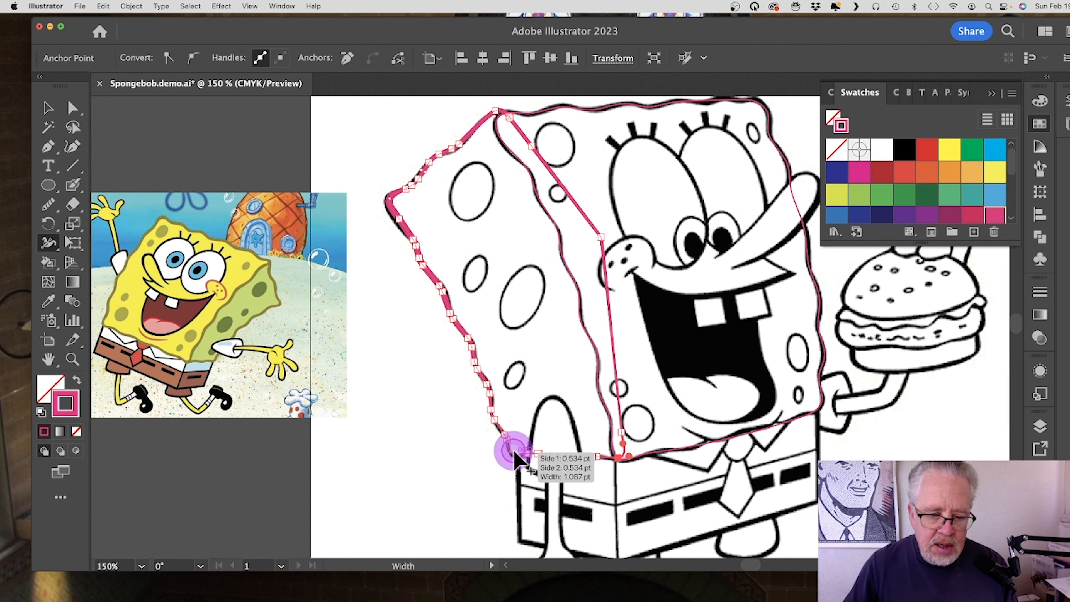
{"action": "mouse_move", "coordinate": [513, 457]}
{"action": "left_mouse_down"}
{"action": "mouse_move", "coordinate": [509, 446]}
{"action": "mouse_move", "coordinate": [502, 476]}
{"action": "left_mouse_up"}
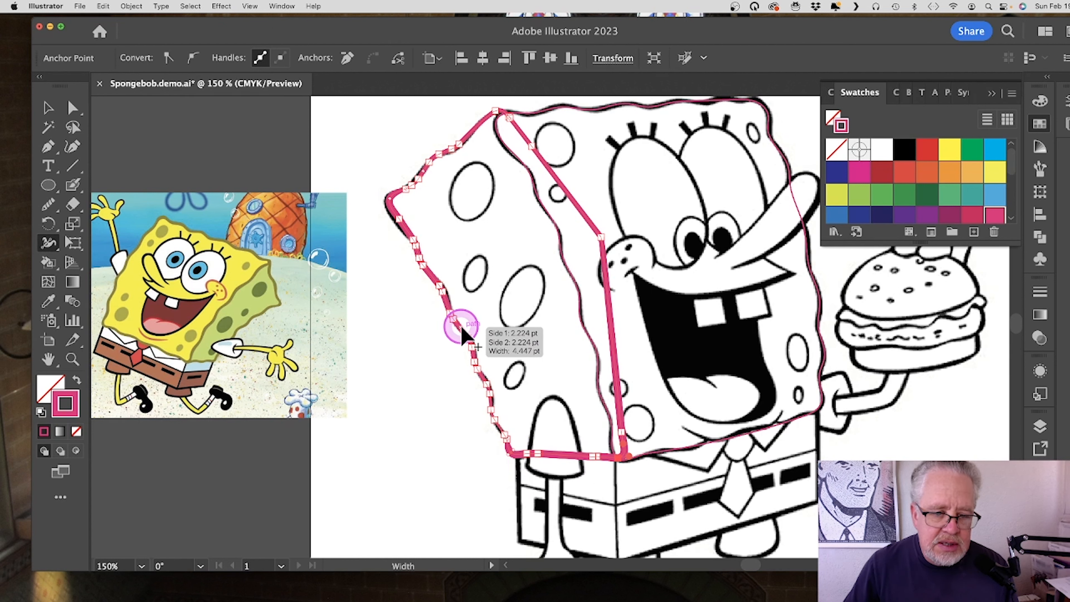
Step: Try narrowing the side path's stroke midway down its left edge, and undo that change
{"action": "left_click_drag", "start_coordinate": [461, 327], "coordinate": [458, 330]}
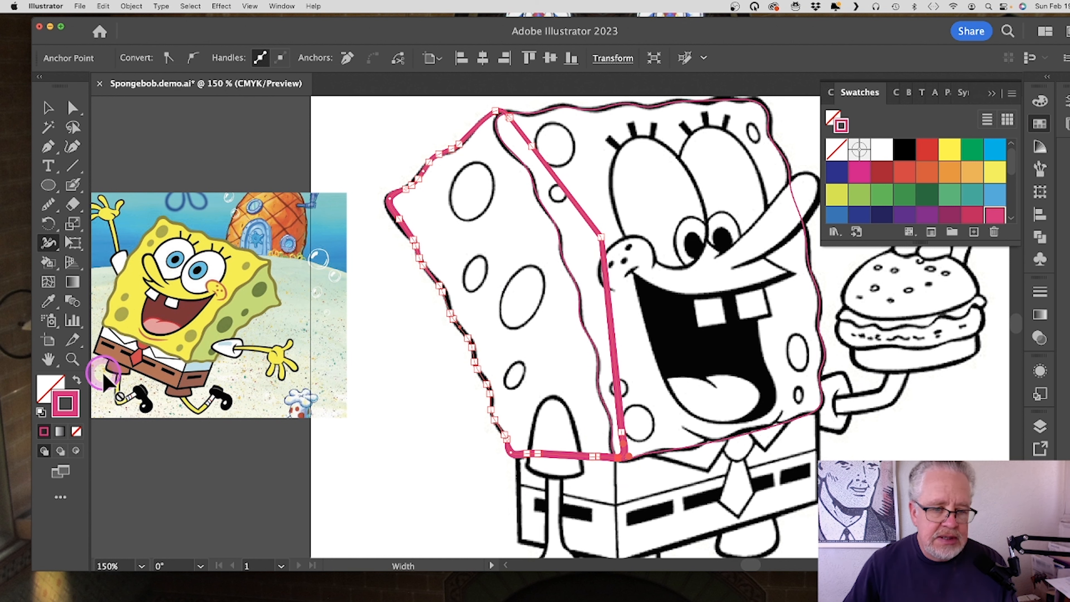
{"action": "key", "text": "super+z"}
{"action": "key", "text": "super+z"}
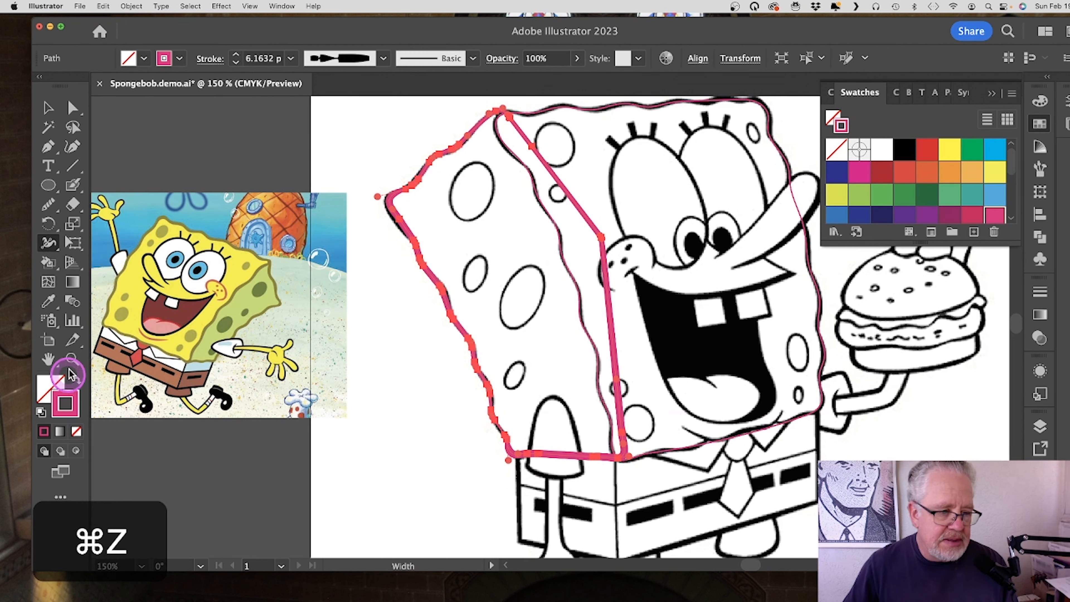
Step: Narrow the stroke slightly with the Width tool at a point midway down the side path's left edge
{"action": "left_click", "coordinate": [73, 359]}
{"action": "left_click", "coordinate": [471, 333]}
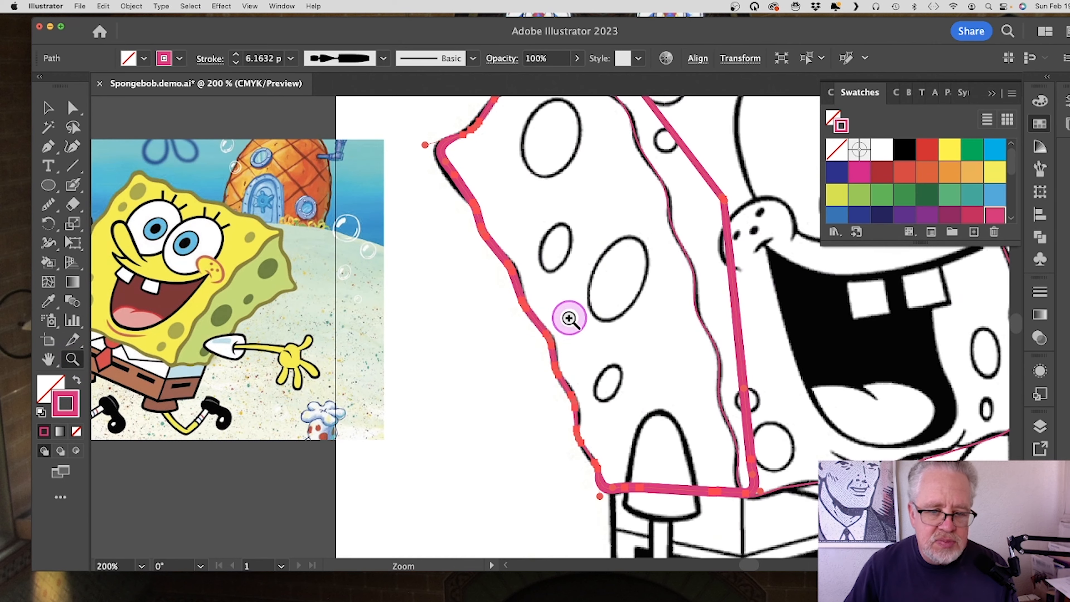
{"action": "left_click", "coordinate": [569, 317]}
{"action": "left_click", "coordinate": [67, 127]}
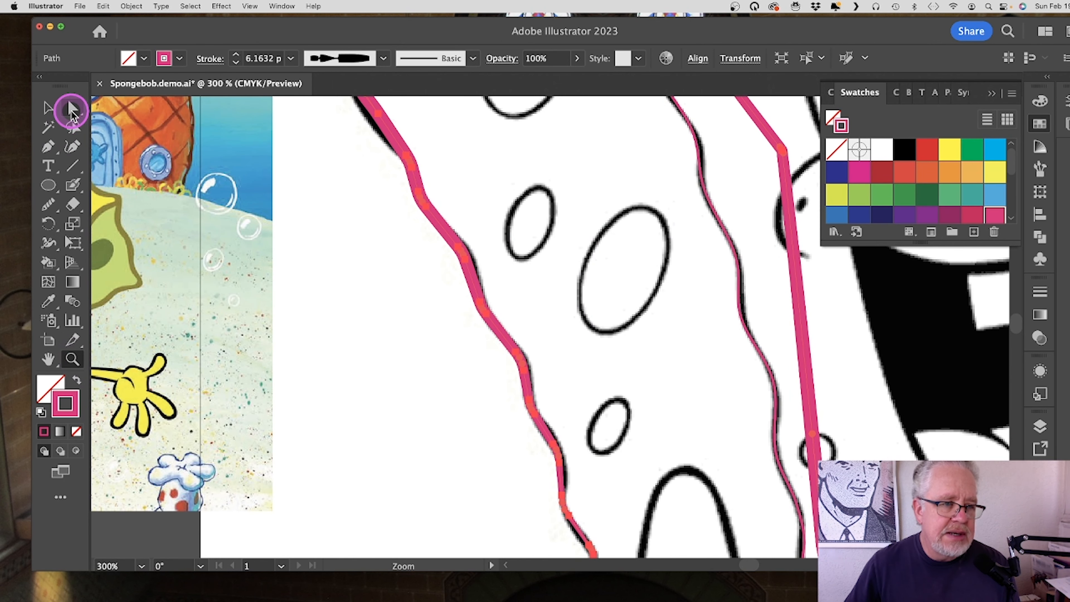
{"action": "left_click", "coordinate": [47, 244]}
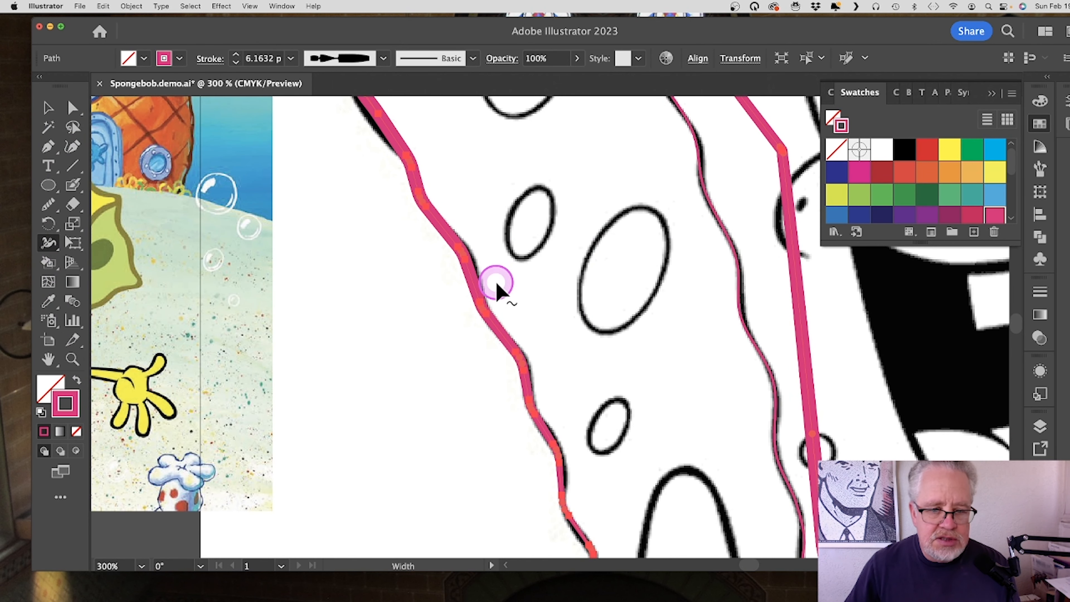
{"action": "left_click_drag", "start_coordinate": [480, 281], "coordinate": [479, 281]}
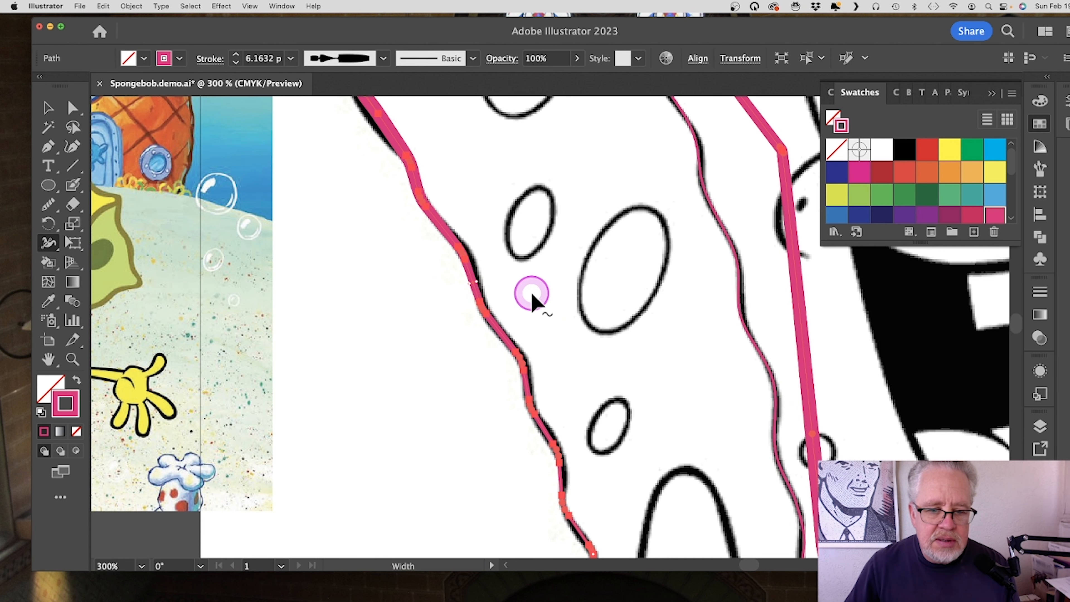
Step: Widen the side path's stroke slightly with the Width tool near the lower end of its left edge
{"action": "scroll", "coordinate": [576, 346], "scroll_direction": "up", "scroll_amount": 5}
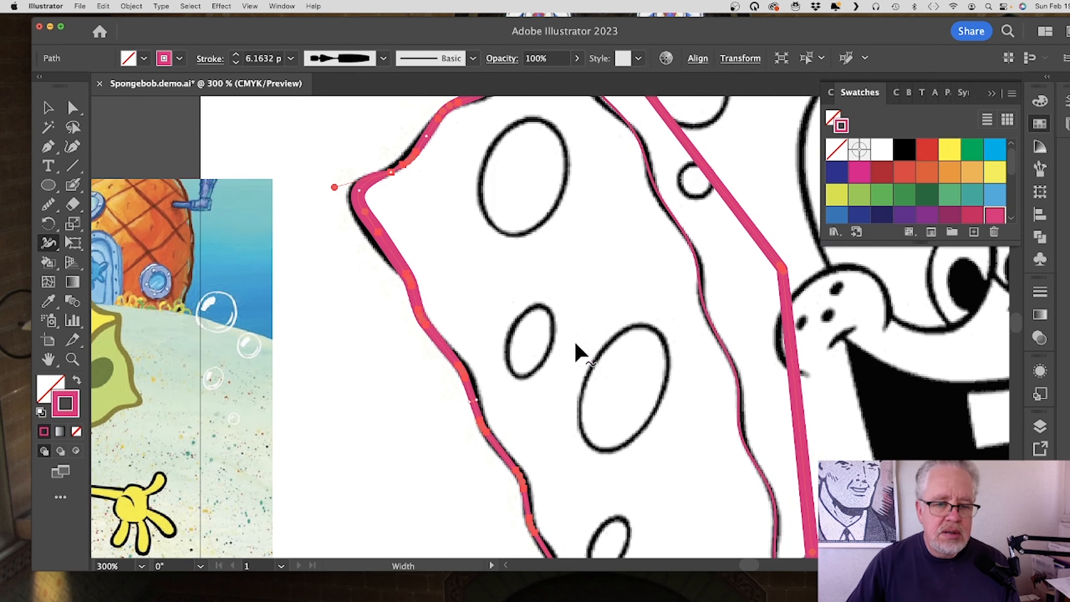
{"action": "scroll", "coordinate": [576, 346], "scroll_direction": "down", "scroll_amount": 10}
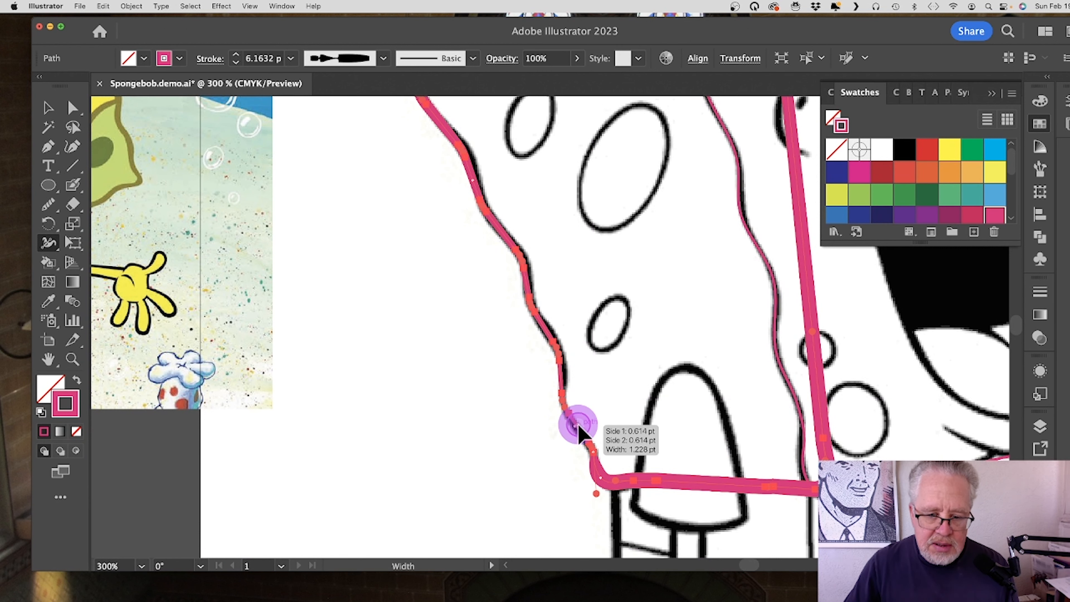
{"action": "left_click_drag", "start_coordinate": [580, 426], "coordinate": [582, 426]}
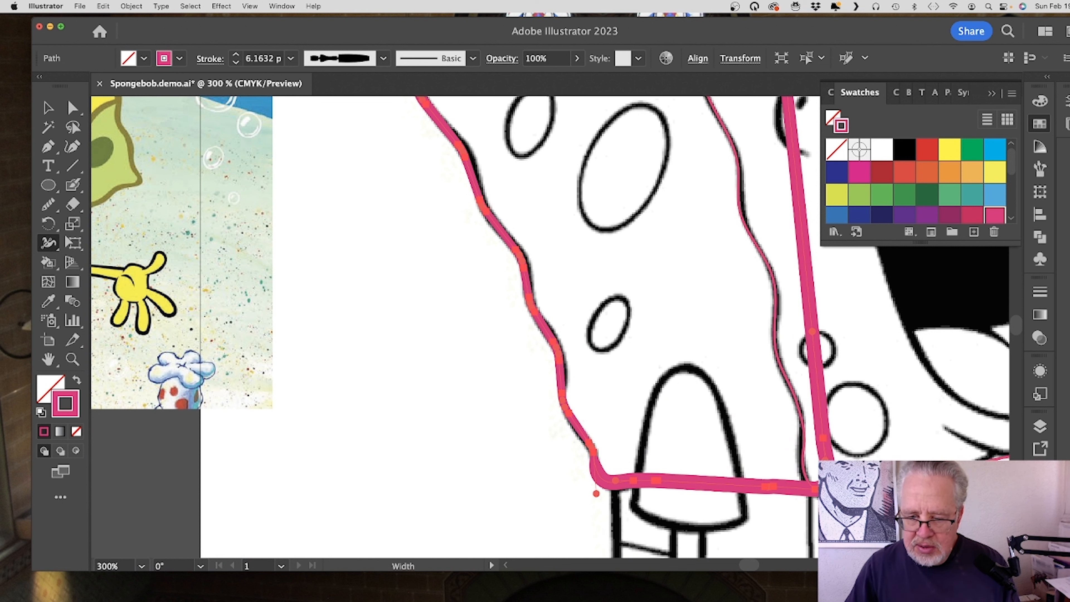
Step: Widen the face path's stroke with the Width tool at its lower-left corner and at its upper-right corner
{"action": "left_click_drag", "start_coordinate": [837, 485], "coordinate": [839, 488]}
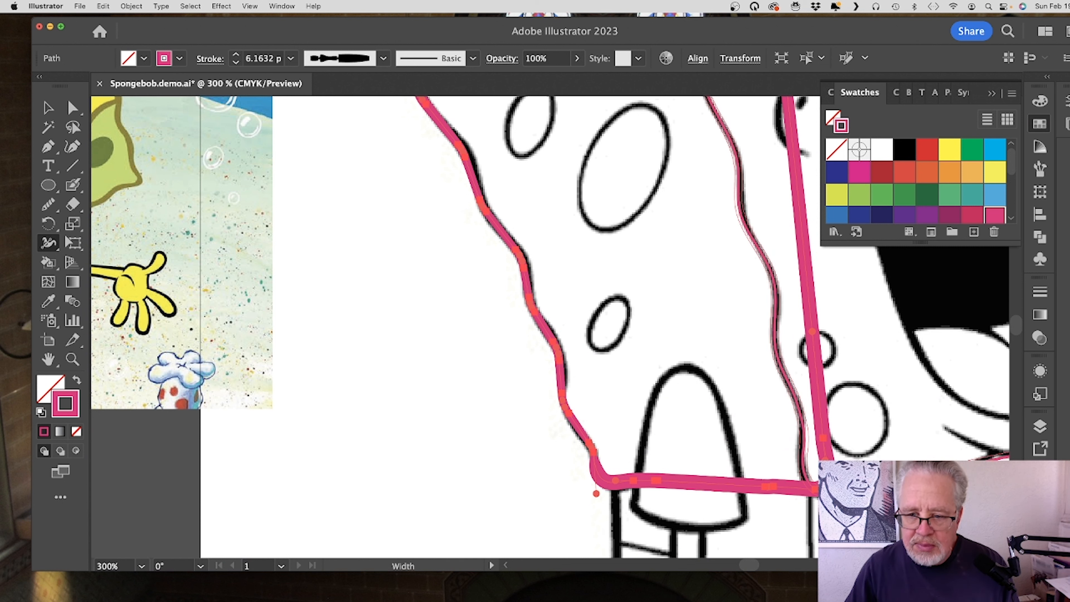
{"action": "scroll", "coordinate": [753, 371], "scroll_direction": "up", "scroll_amount": 5}
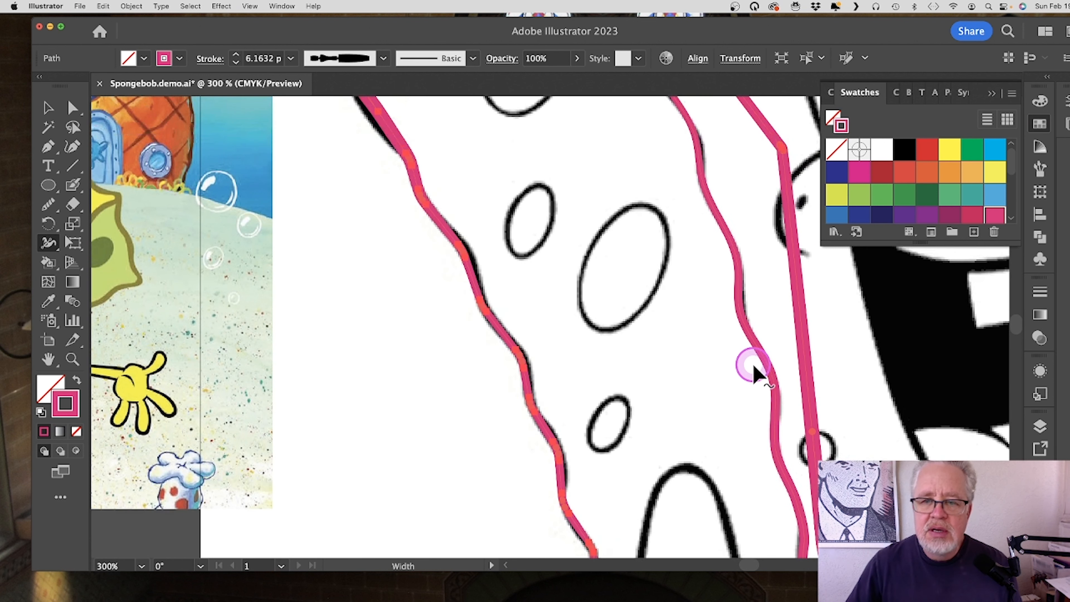
{"action": "scroll", "coordinate": [754, 374], "scroll_direction": "up", "scroll_amount": 4}
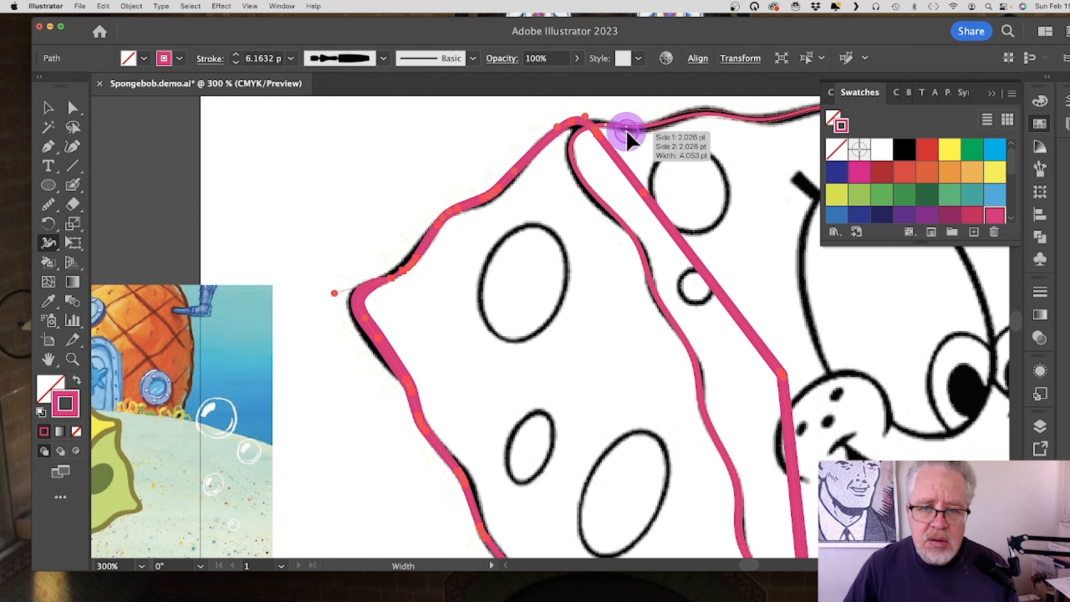
{"action": "scroll", "coordinate": [708, 363], "scroll_direction": "down", "scroll_amount": 4}
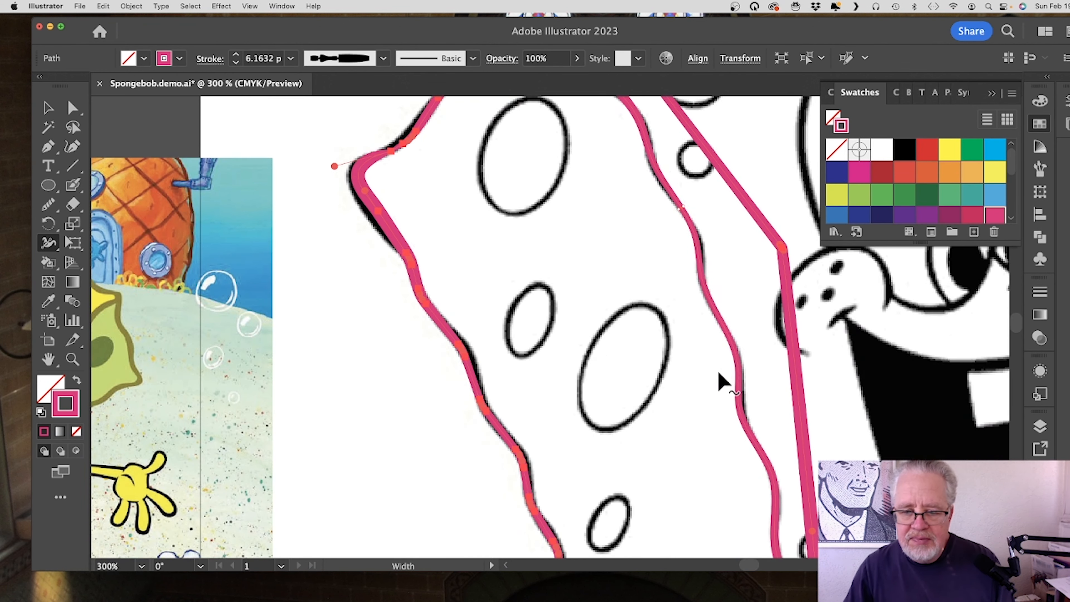
{"action": "scroll", "coordinate": [722, 375], "scroll_direction": "up", "scroll_amount": 7}
{"action": "key", "text": "space"}
{"action": "left_click_drag", "start_coordinate": [822, 297], "coordinate": [442, 304]}
{"action": "left_click_drag", "start_coordinate": [706, 222], "coordinate": [703, 229]}
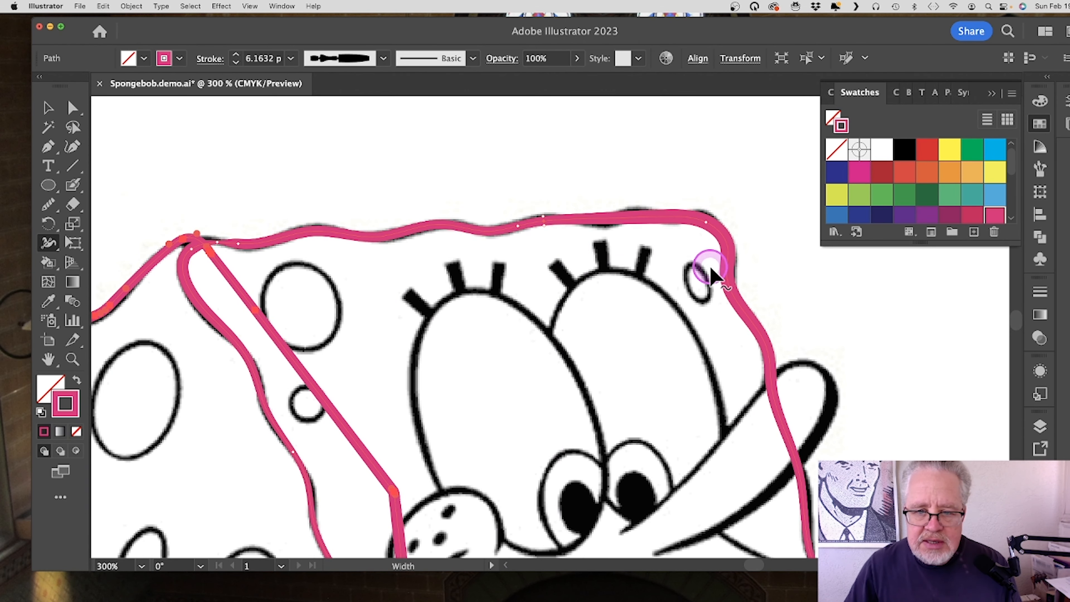
Step: Select the face and side paths and merge the face with the overlapping strip of the side using the Shape Builder tool
{"action": "scroll", "coordinate": [807, 375], "scroll_direction": "down", "scroll_amount": 6}
{"action": "scroll", "coordinate": [807, 375], "scroll_direction": "down", "scroll_amount": 5}
{"action": "left_click", "coordinate": [69, 360]}
{"action": "left_click", "coordinate": [512, 228], "text": "alt"}
{"action": "left_click", "coordinate": [512, 228], "text": "alt"}
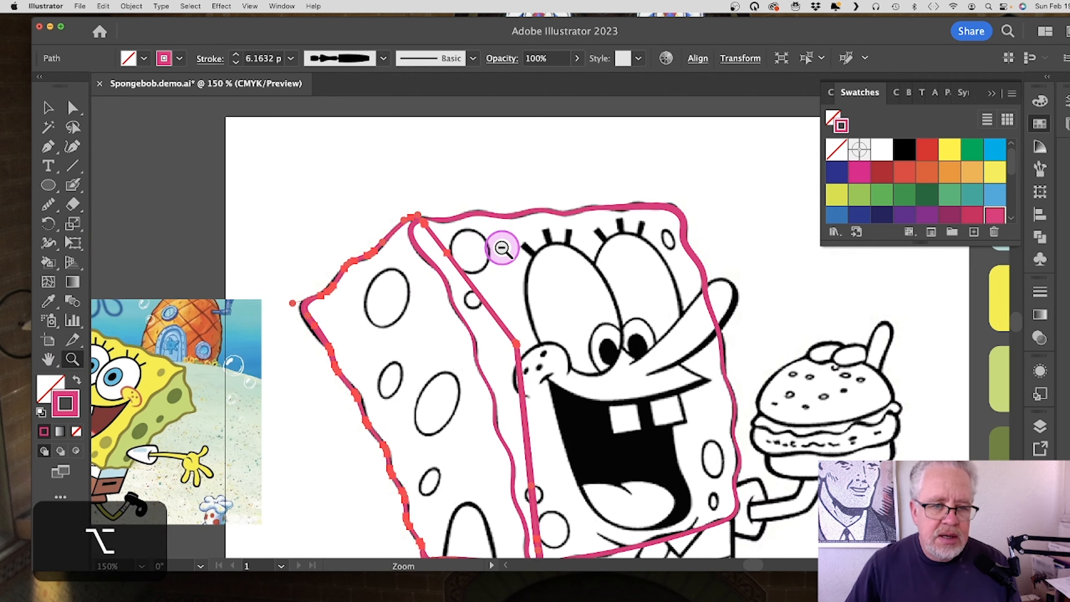
{"action": "left_click", "coordinate": [46, 109]}
{"action": "left_click", "coordinate": [448, 195]}
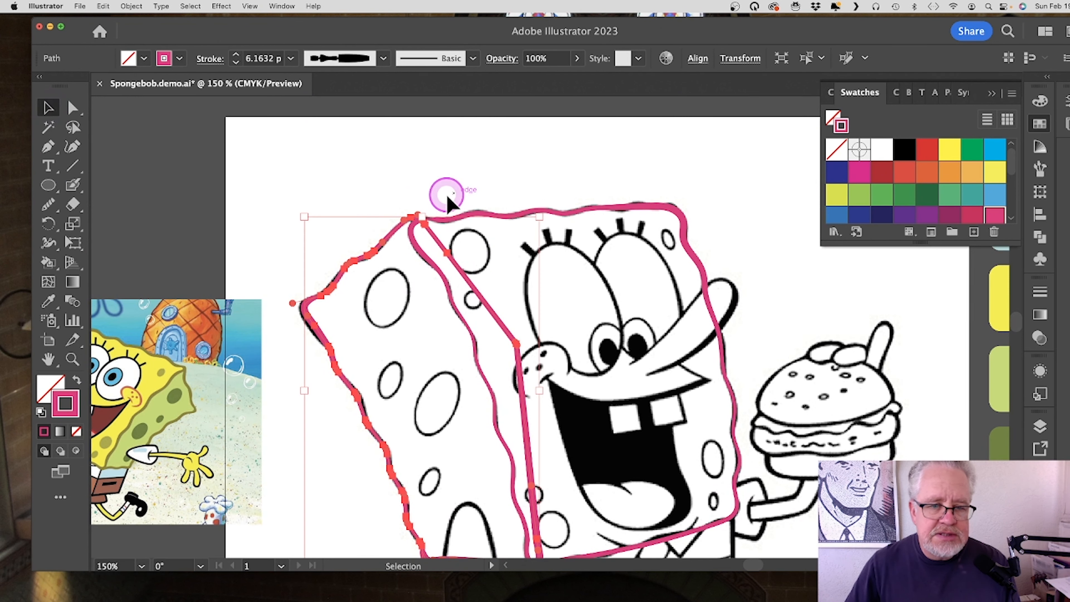
{"action": "left_click", "coordinate": [421, 198]}
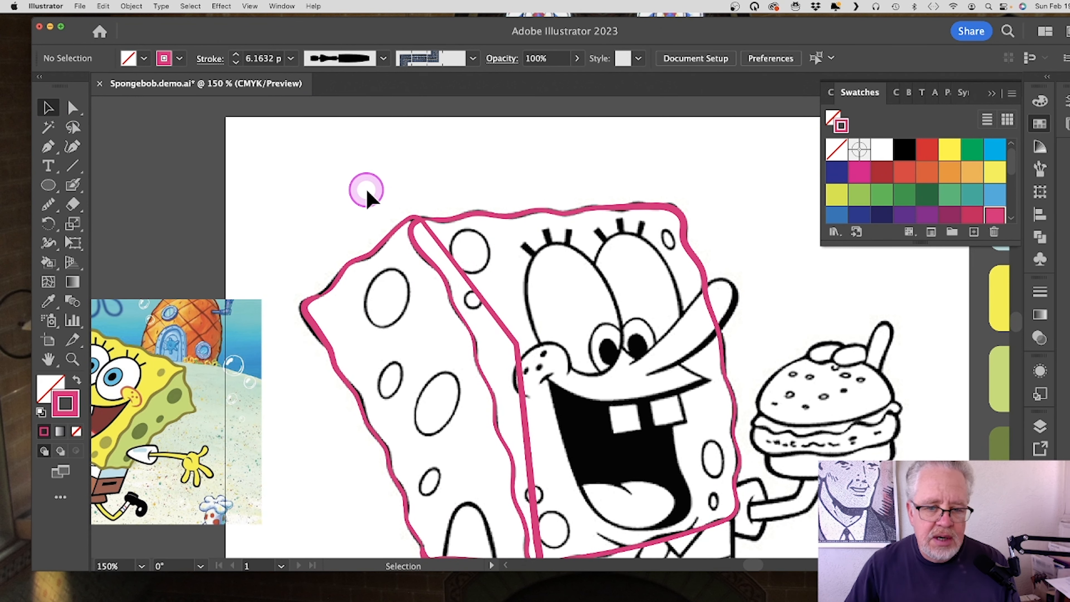
{"action": "left_click_drag", "start_coordinate": [367, 191], "coordinate": [459, 283]}
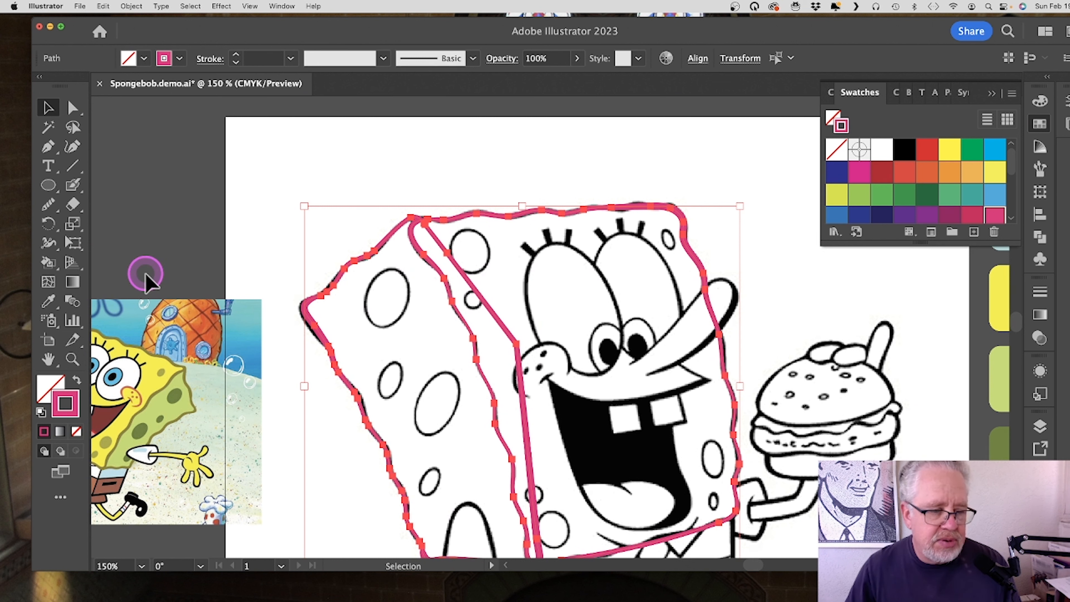
{"action": "key", "text": "shift+m"}
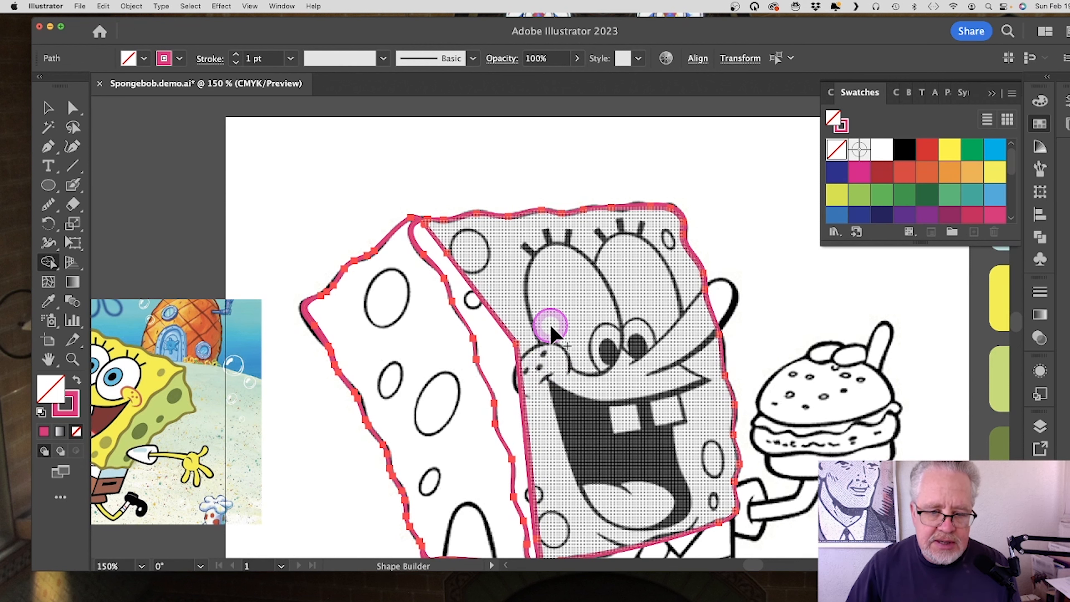
{"action": "mouse_move", "coordinate": [551, 333]}
{"action": "left_mouse_down"}
{"action": "mouse_move", "coordinate": [521, 342]}
{"action": "mouse_move", "coordinate": [501, 371]}
{"action": "mouse_move", "coordinate": [495, 364]}
{"action": "left_mouse_up"}
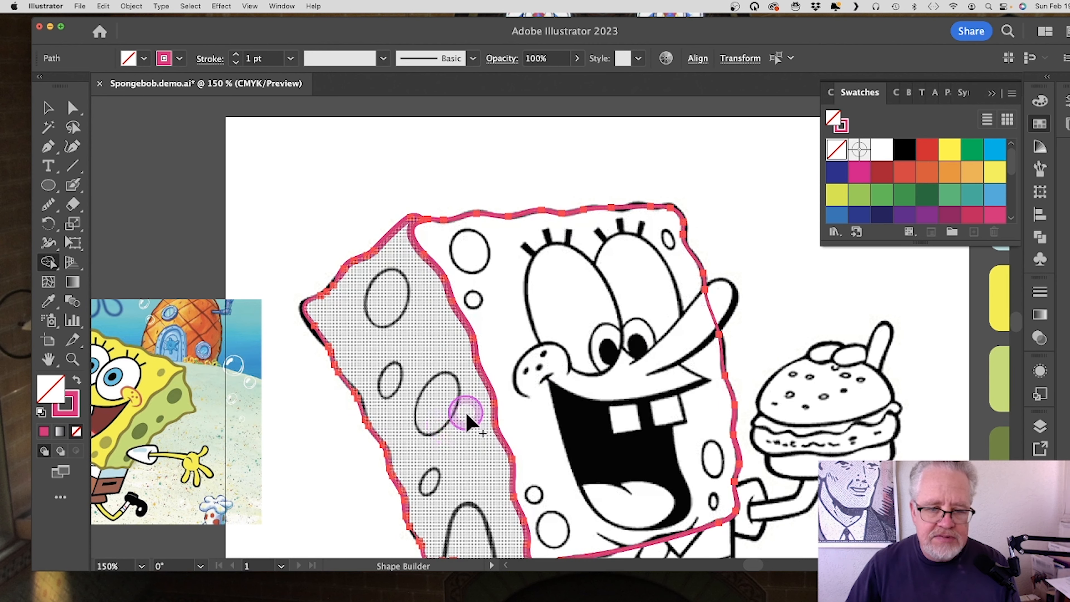
{"action": "scroll", "coordinate": [563, 379], "scroll_direction": "down", "scroll_amount": 5}
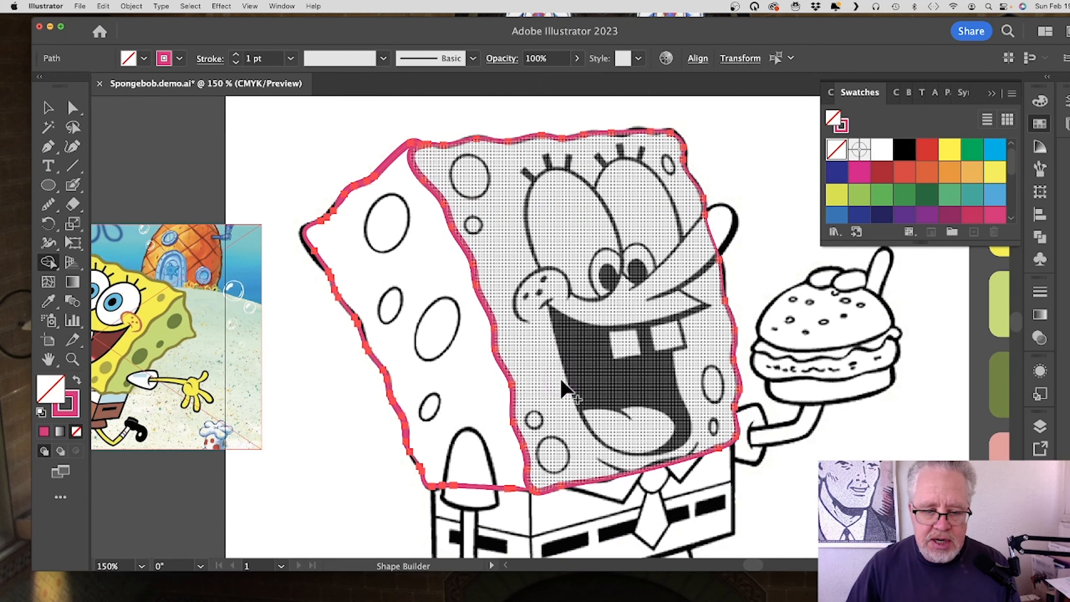
{"action": "left_click", "coordinate": [47, 106]}
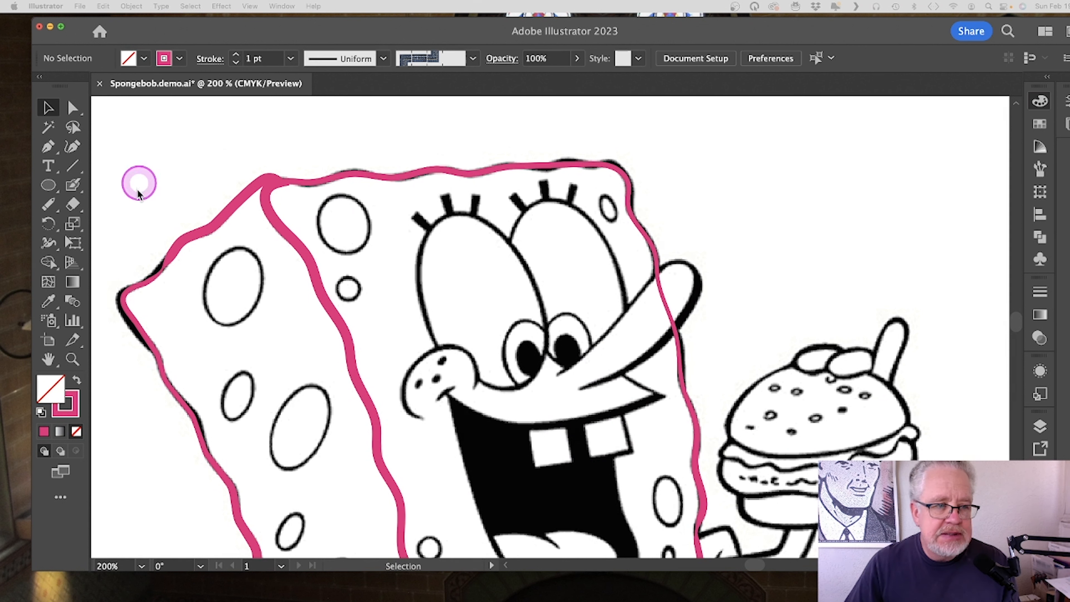
Step: Trace the long nose with the Pen tool as an open curve from beside the pupil, around the tip and back underneath
{"action": "left_click", "coordinate": [49, 154]}
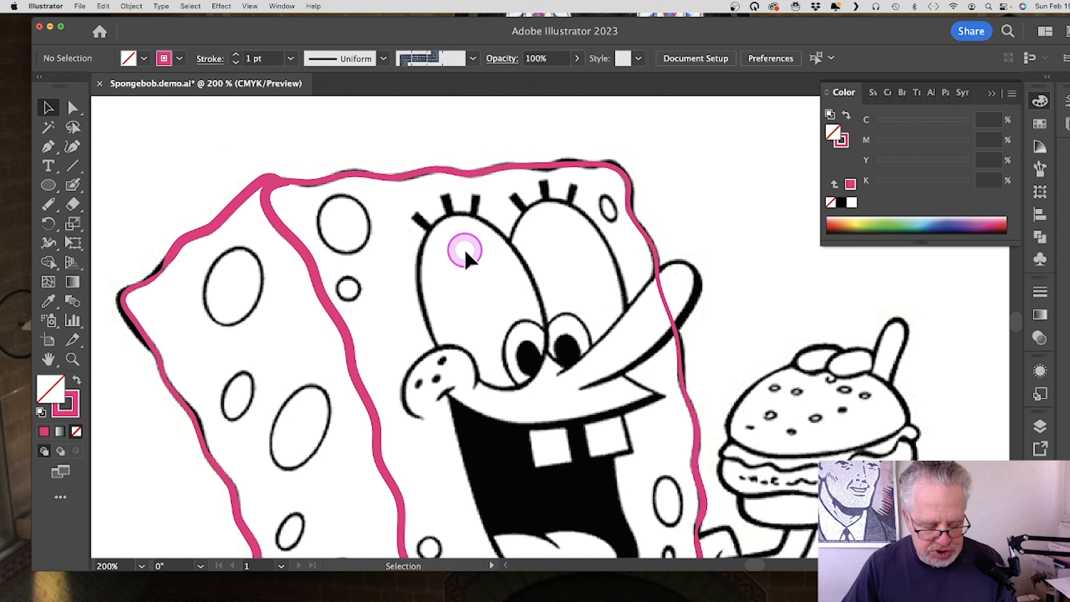
{"action": "key", "text": "p"}
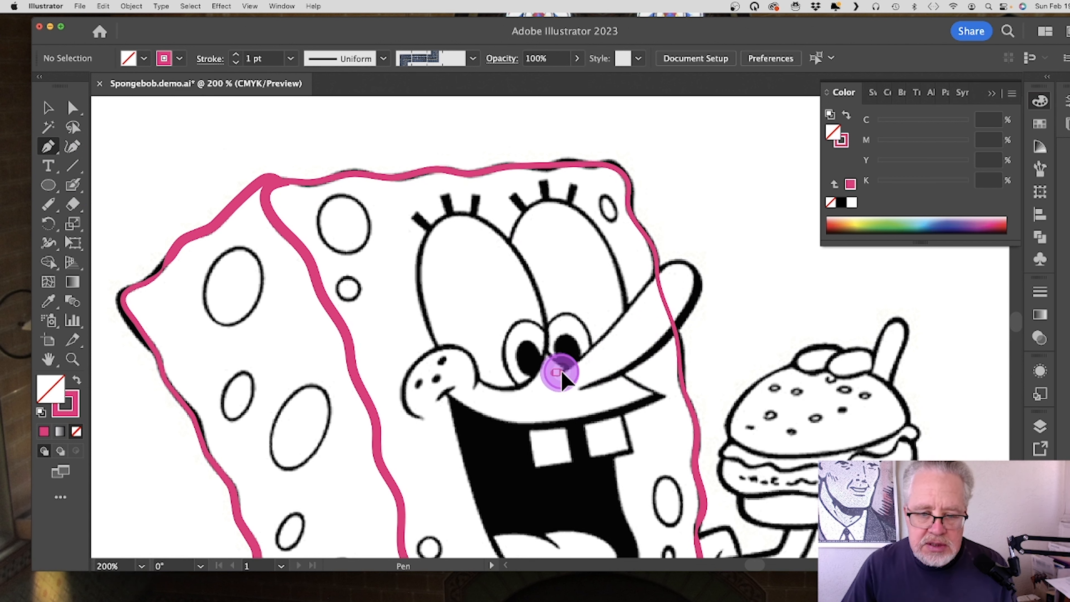
{"action": "left_click_drag", "start_coordinate": [562, 372], "coordinate": [581, 362]}
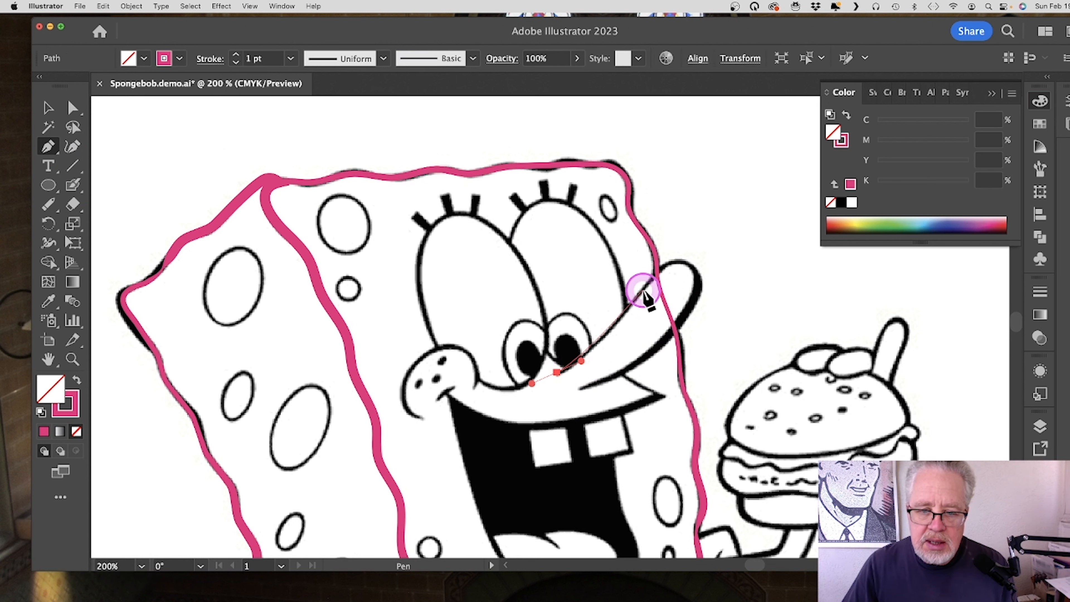
{"action": "mouse_move", "coordinate": [642, 290]}
{"action": "left_mouse_down"}
{"action": "mouse_move", "coordinate": [662, 263]}
{"action": "mouse_move", "coordinate": [690, 305]}
{"action": "mouse_move", "coordinate": [688, 345]}
{"action": "left_mouse_up"}
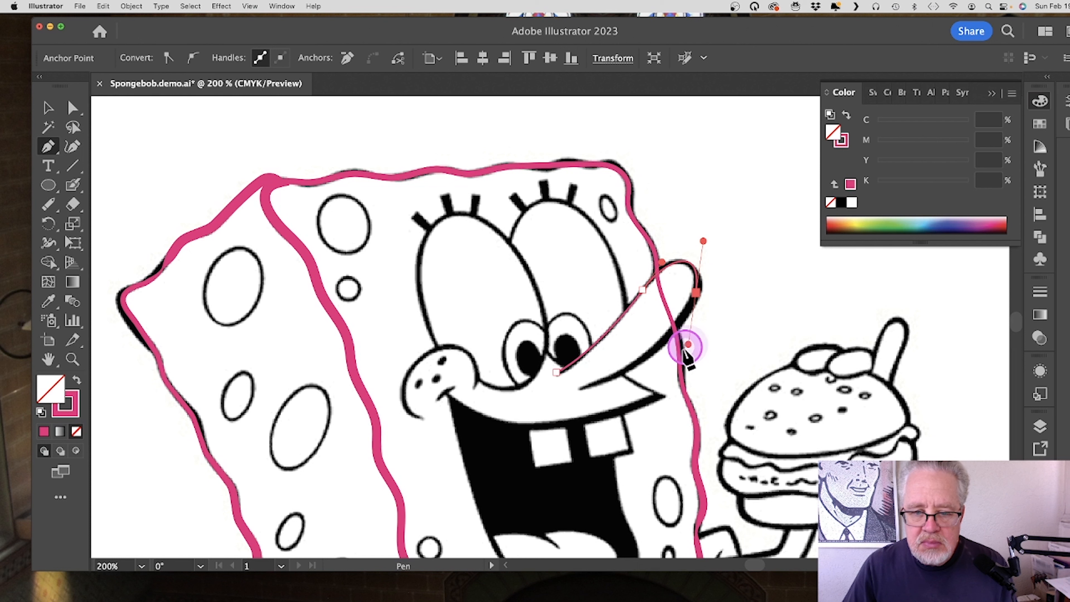
{"action": "left_click_drag", "start_coordinate": [582, 389], "coordinate": [546, 396]}
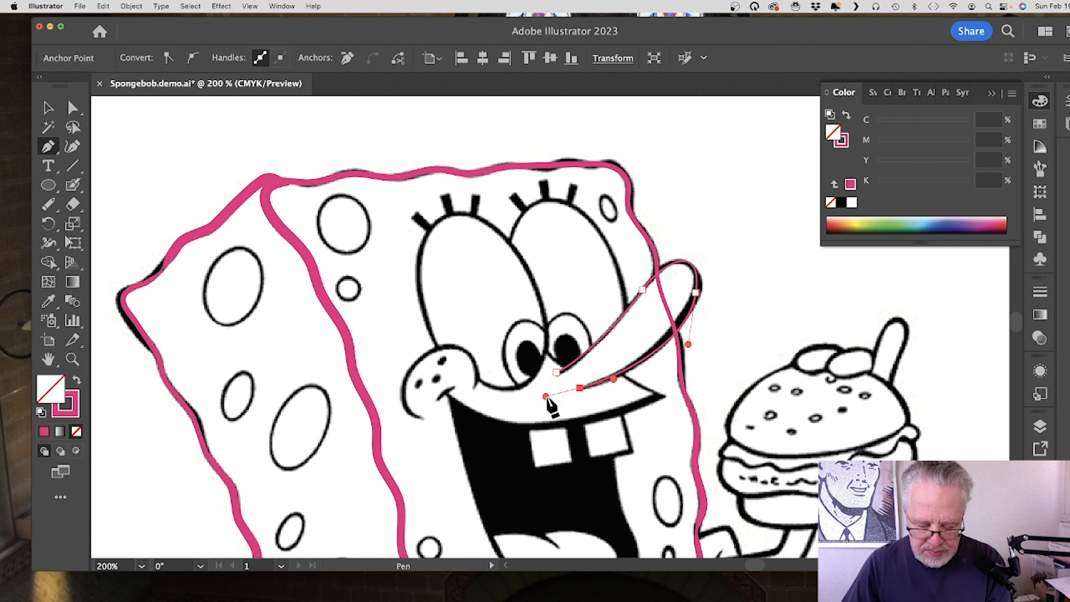
{"action": "key", "text": "p"}
{"action": "left_click", "coordinate": [684, 406]}
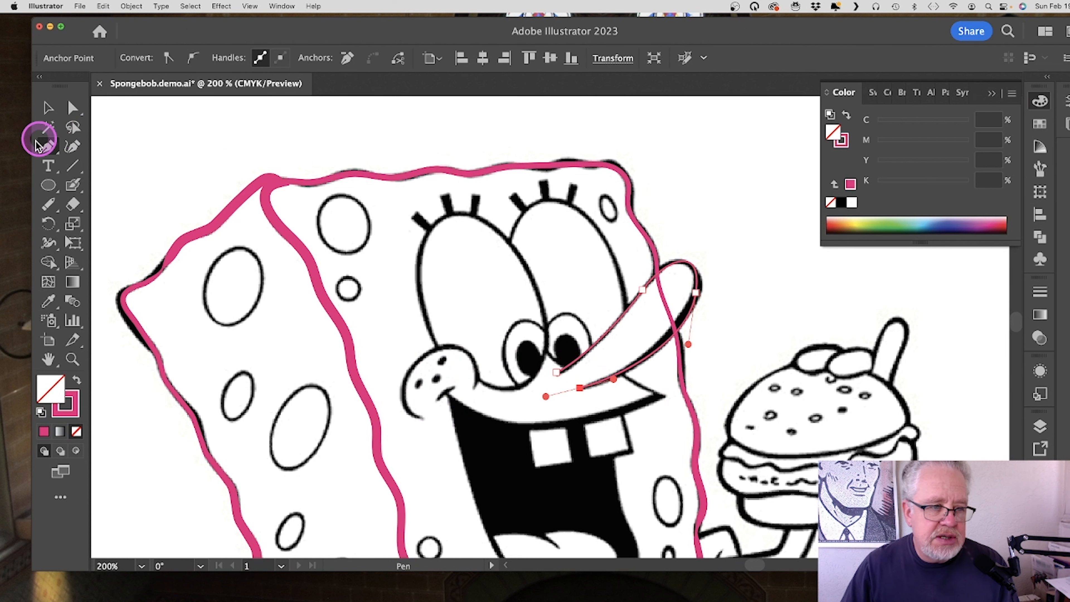
Step: Draw an ellipse over the freckled cheek, then rotate and adjust it to match the cheek's tilted outline
{"action": "left_click", "coordinate": [48, 185]}
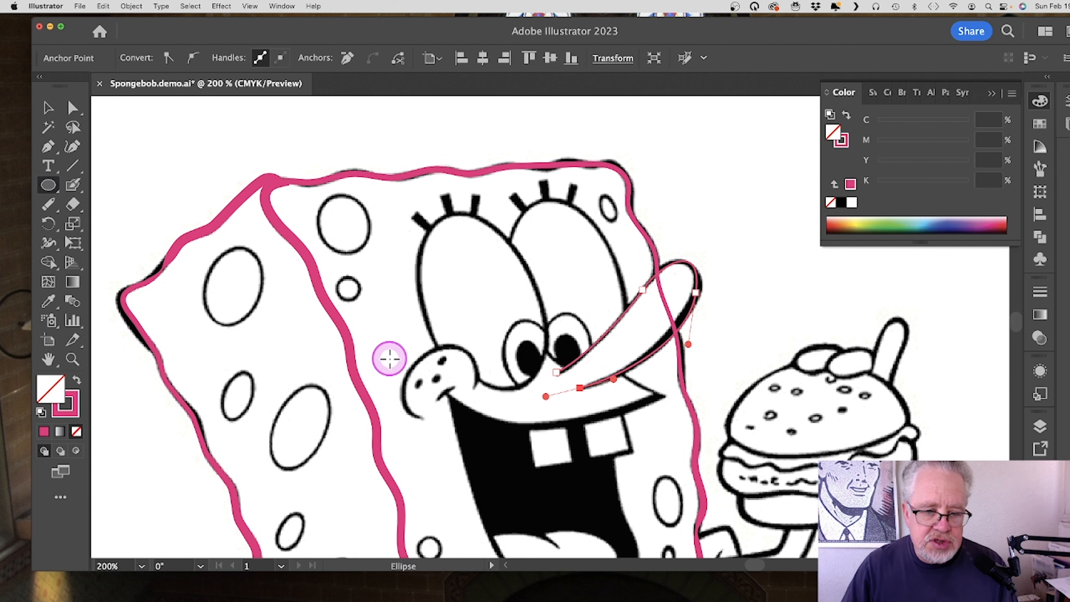
{"action": "left_click_drag", "start_coordinate": [391, 355], "coordinate": [474, 422]}
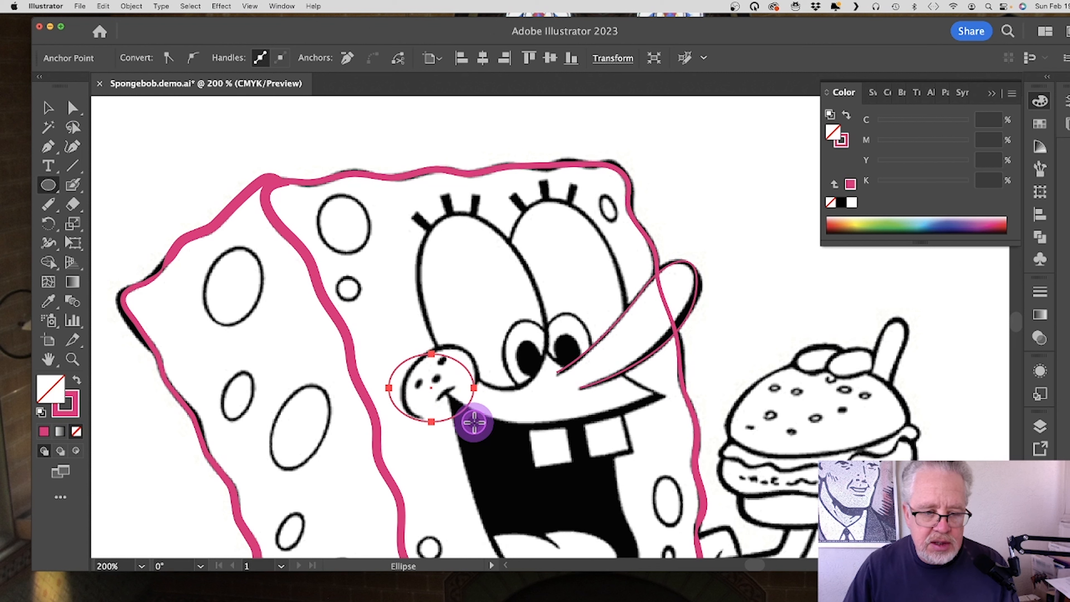
{"action": "left_click", "coordinate": [48, 108]}
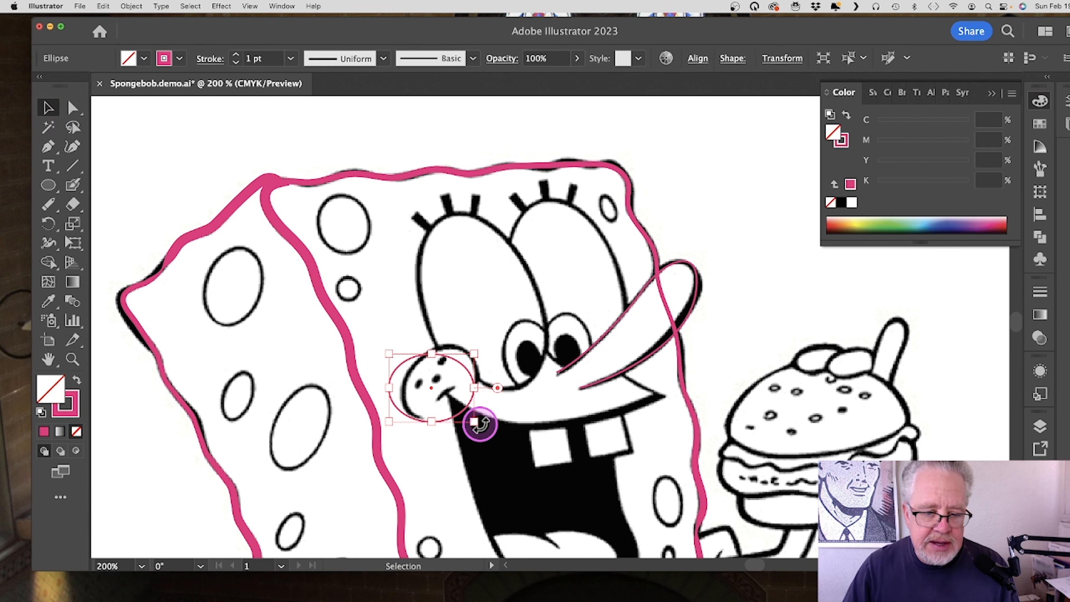
{"action": "left_click_drag", "start_coordinate": [479, 424], "coordinate": [474, 361]}
{"action": "left_click_drag", "start_coordinate": [461, 412], "coordinate": [457, 410]}
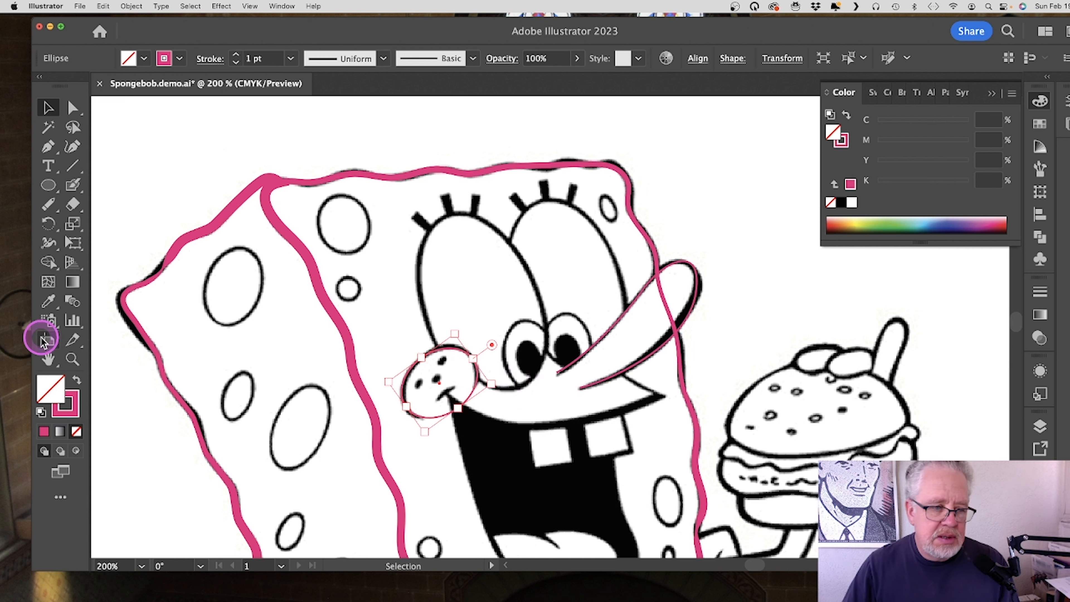
Step: Remove the lower-right arc of the cheek ellipse with the Path Eraser tool where the drawing has no outline
{"action": "left_click", "coordinate": [72, 359]}
{"action": "left_click", "coordinate": [472, 394]}
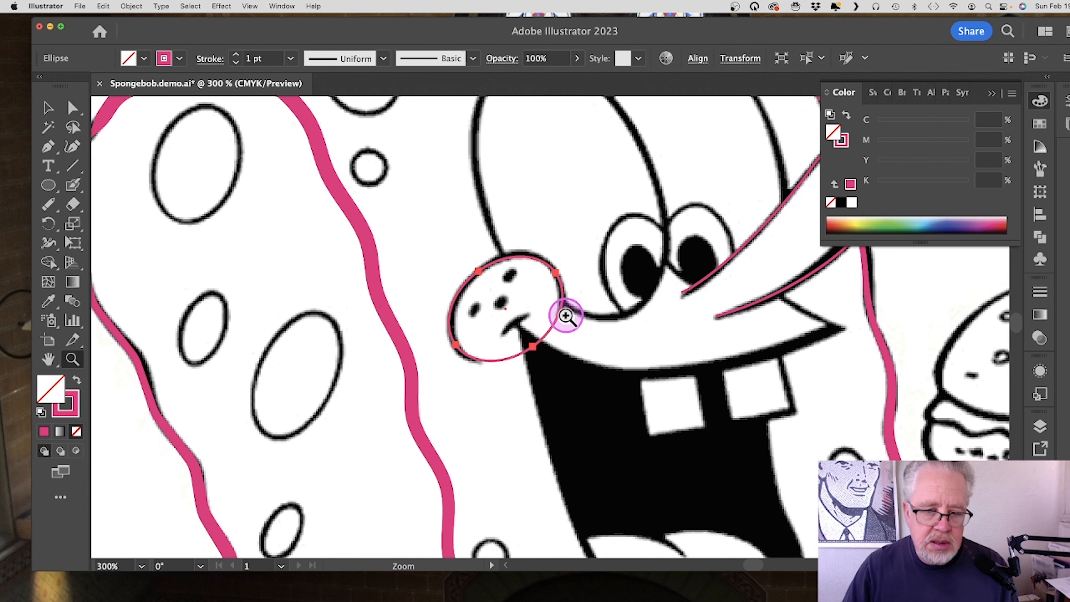
{"action": "left_click", "coordinate": [565, 314]}
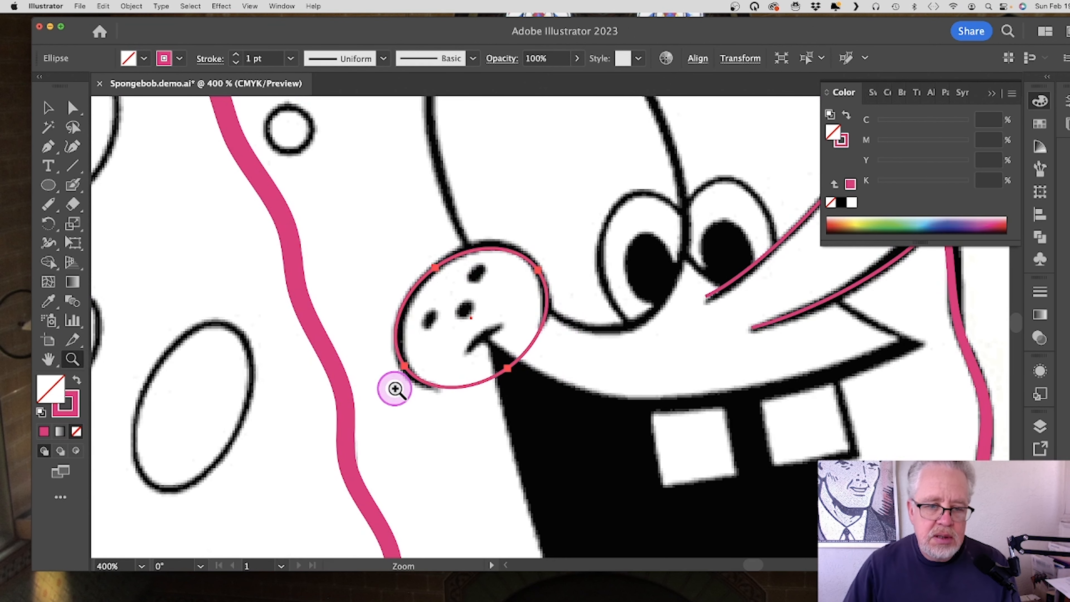
{"action": "left_click", "coordinate": [48, 107]}
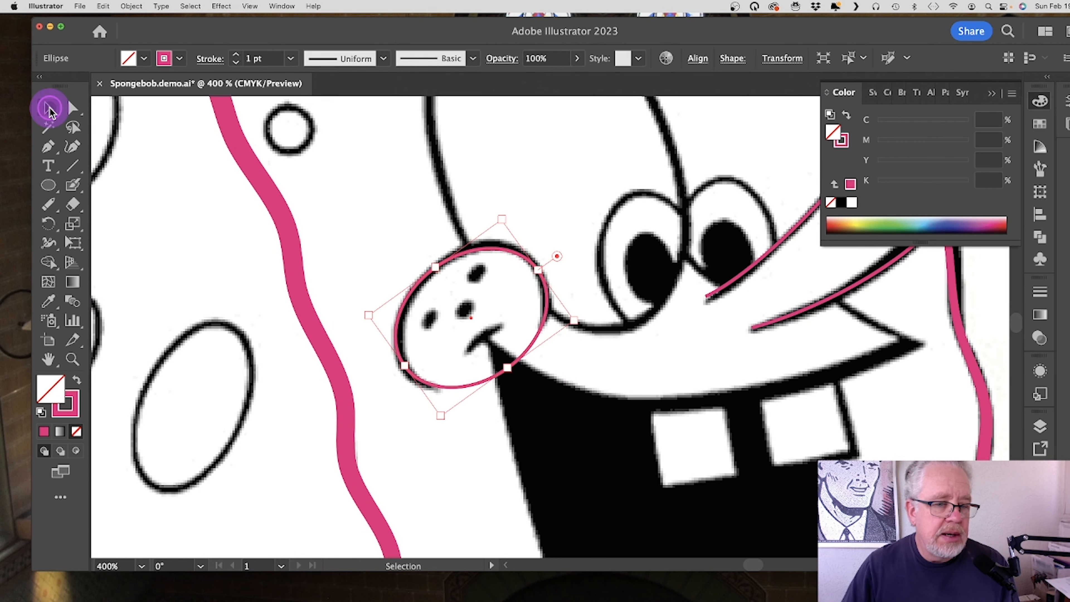
{"action": "left_click", "coordinate": [49, 209]}
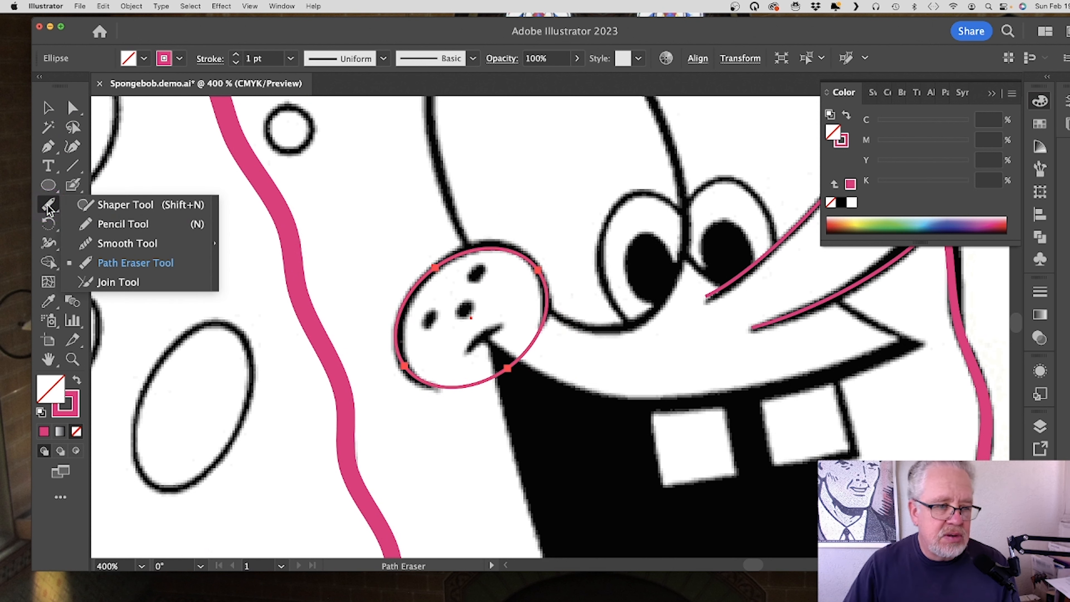
{"action": "left_click", "coordinate": [109, 262]}
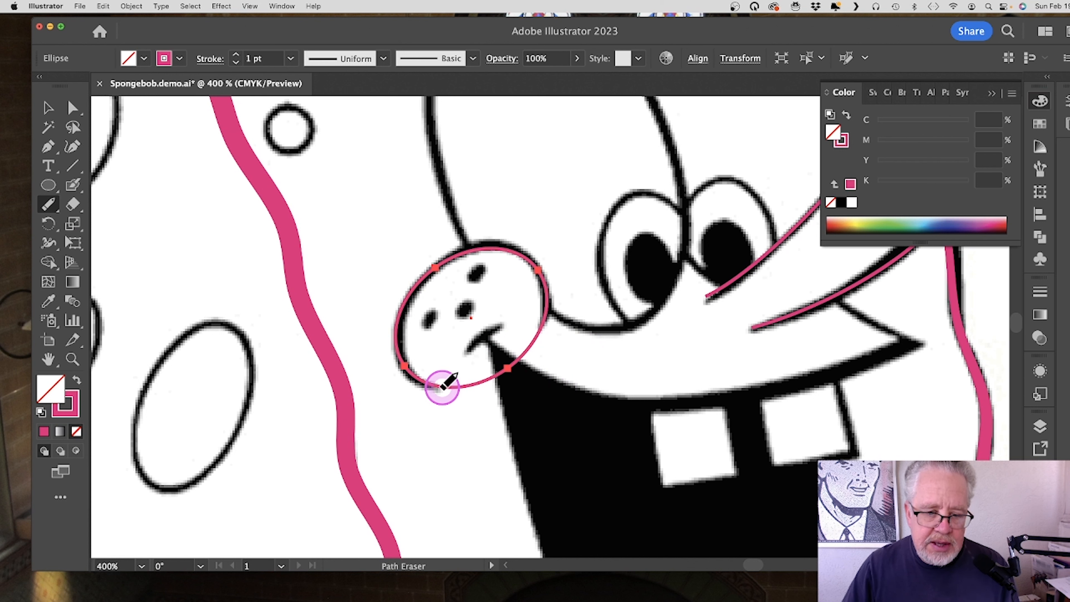
{"action": "mouse_move", "coordinate": [445, 388]}
{"action": "left_mouse_down"}
{"action": "mouse_move", "coordinate": [500, 370]}
{"action": "mouse_move", "coordinate": [547, 329]}
{"action": "left_mouse_up"}
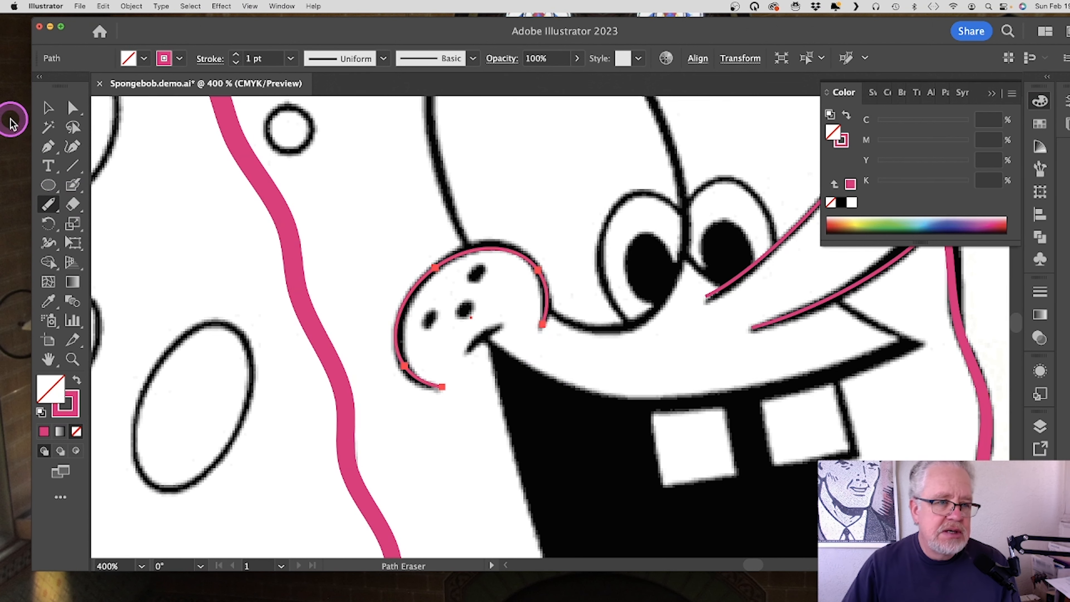
{"action": "left_click", "coordinate": [47, 110]}
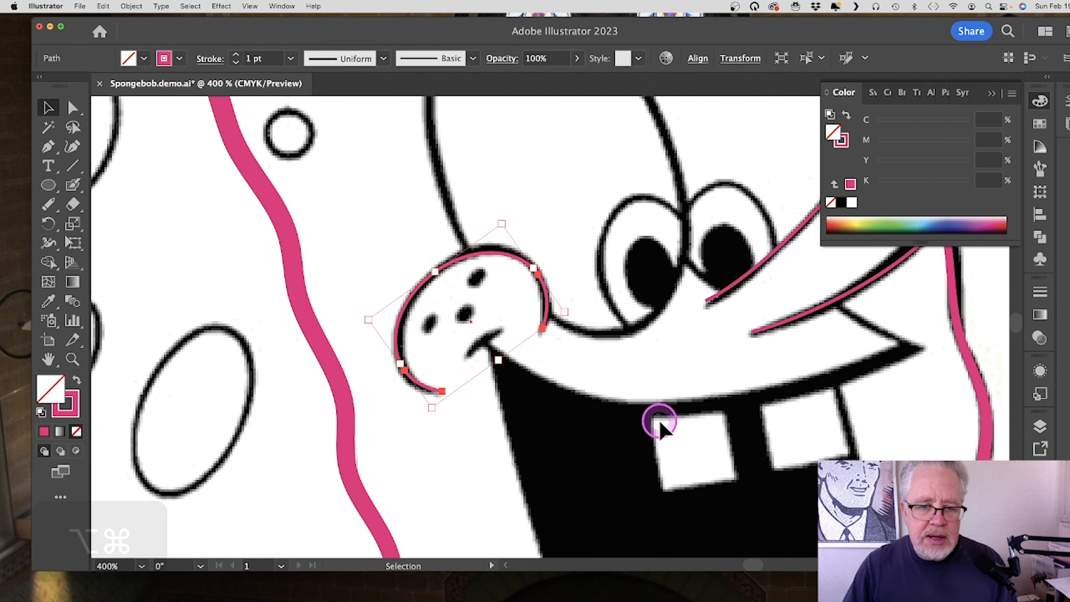
Step: Draw a tall ellipse over the large left eye and rotate it to match the eye's tilt
{"action": "scroll", "coordinate": [661, 426], "scroll_direction": "up", "scroll_amount": 5}
{"action": "scroll", "coordinate": [663, 430], "scroll_direction": "up", "scroll_amount": 2}
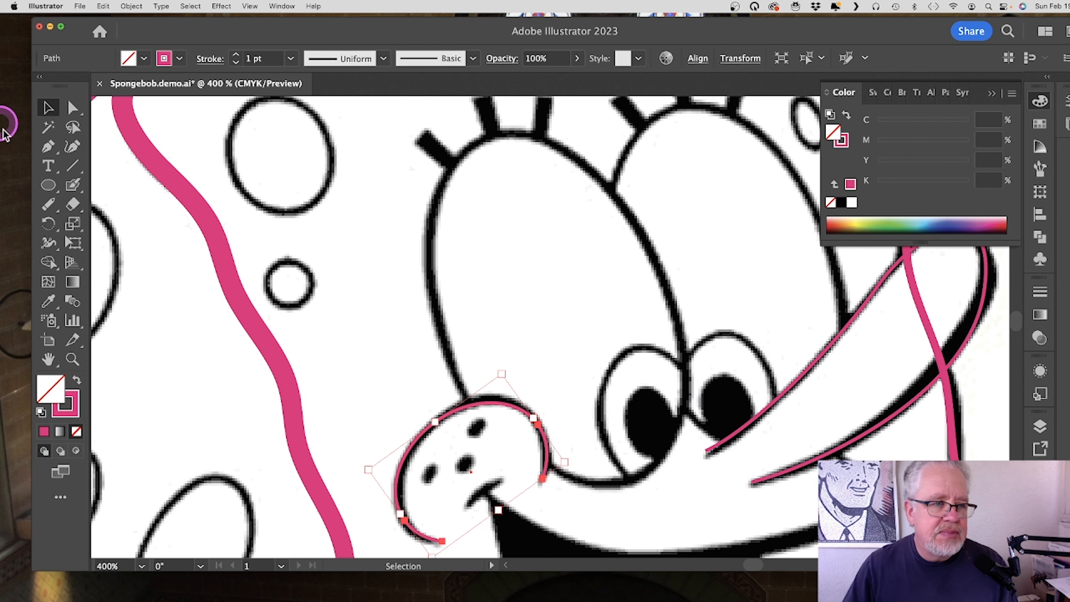
{"action": "left_click", "coordinate": [48, 186]}
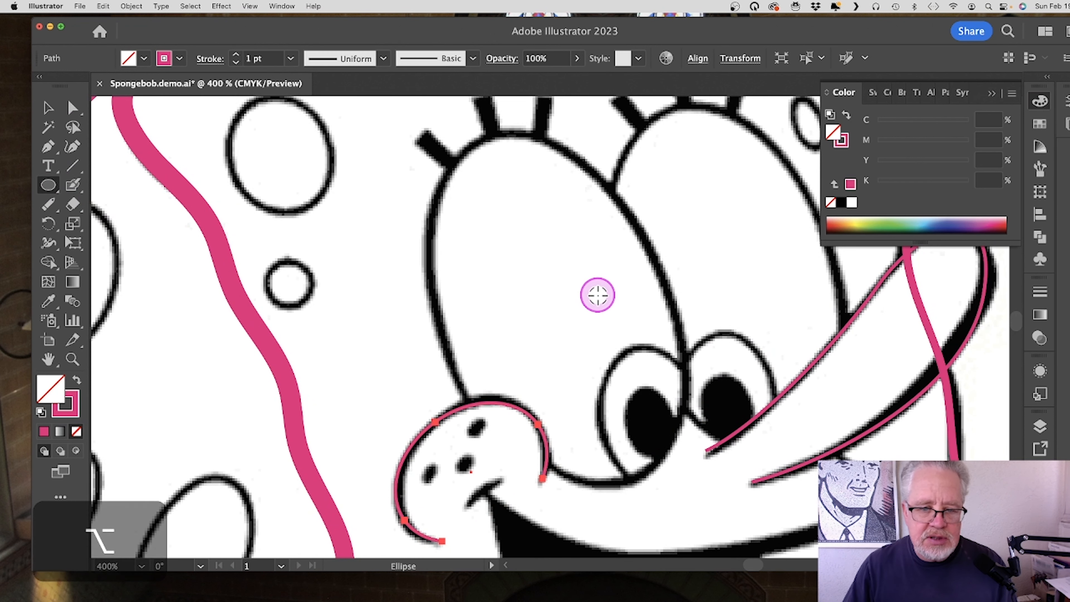
{"action": "left_click", "coordinate": [83, 357]}
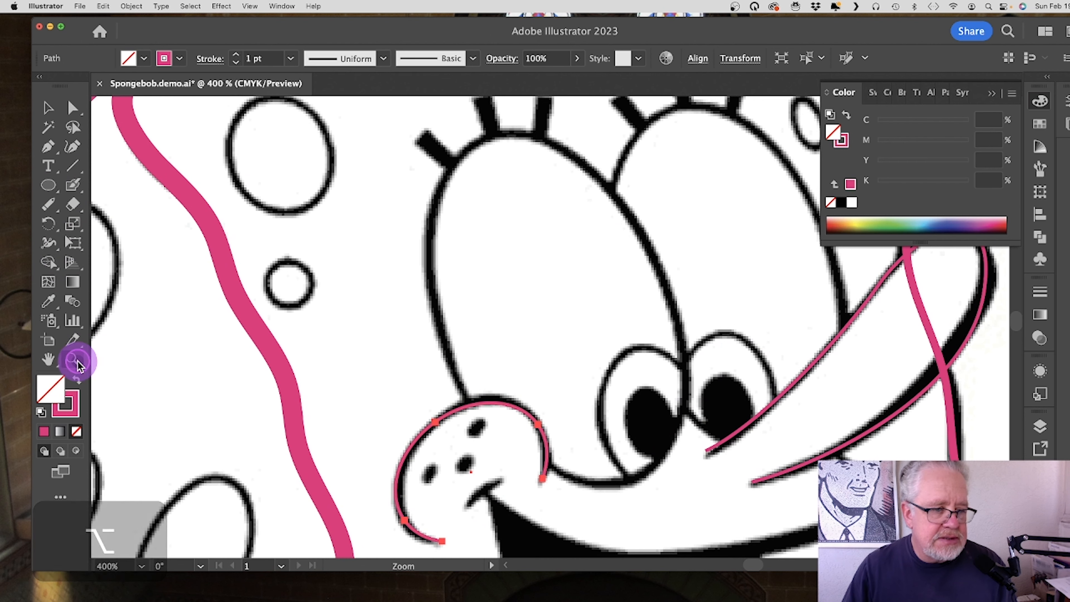
{"action": "left_click", "coordinate": [593, 328], "text": "alt"}
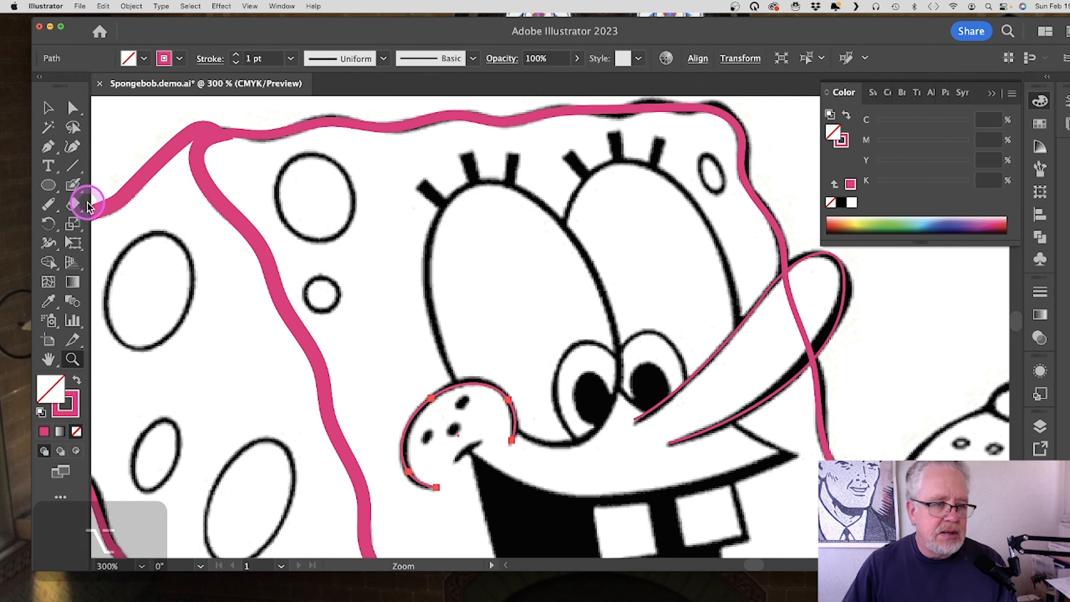
{"action": "left_click", "coordinate": [48, 184]}
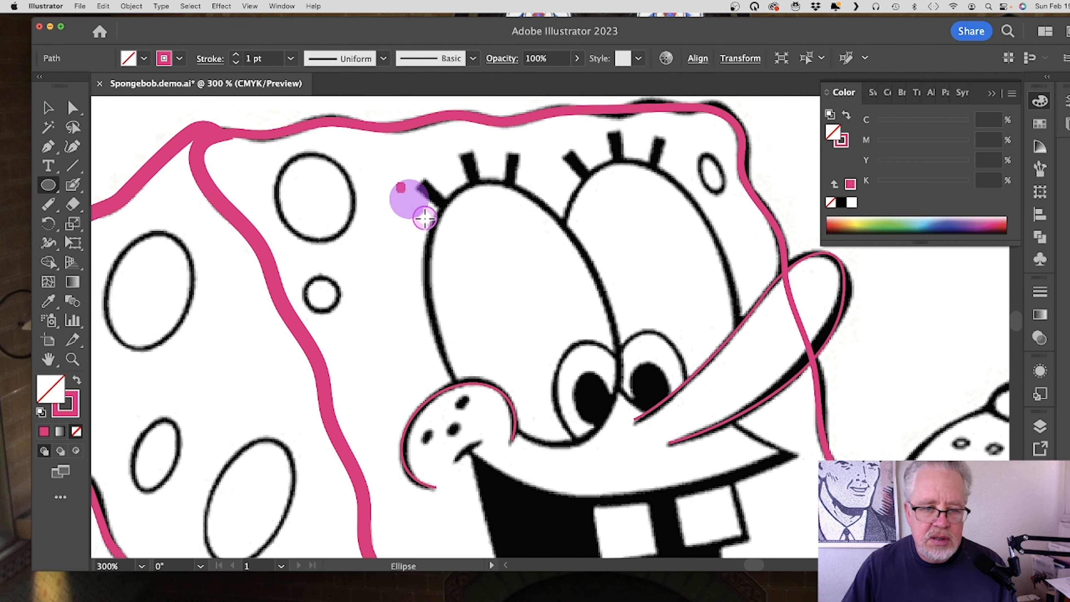
{"action": "left_click_drag", "start_coordinate": [395, 183], "coordinate": [598, 462]}
{"action": "left_click_drag", "start_coordinate": [604, 186], "coordinate": [539, 148]}
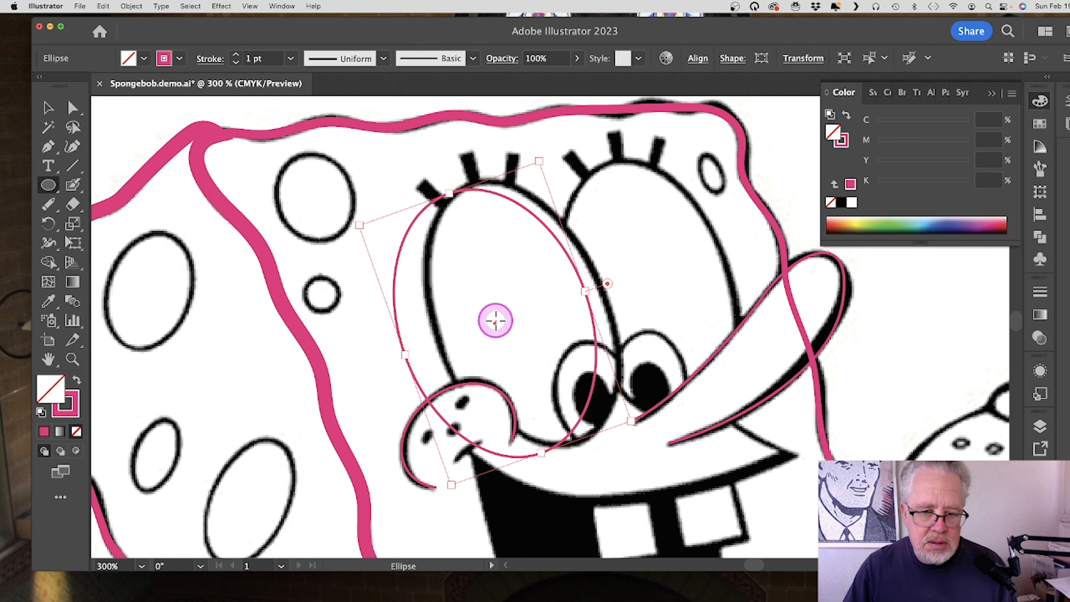
Step: Move, resize and slightly rotate the ellipse until it follows the left eye's outline
{"action": "left_click_drag", "start_coordinate": [496, 321], "coordinate": [525, 307]}
{"action": "left_click_drag", "start_coordinate": [616, 278], "coordinate": [600, 283]}
{"action": "left_click_drag", "start_coordinate": [645, 413], "coordinate": [653, 417]}
{"action": "left_click_drag", "start_coordinate": [483, 475], "coordinate": [489, 473]}
{"action": "left_click_drag", "start_coordinate": [606, 286], "coordinate": [604, 290]}
{"action": "left_click_drag", "start_coordinate": [645, 415], "coordinate": [651, 419]}
{"action": "left_click_drag", "start_coordinate": [564, 147], "coordinate": [551, 145]}
Step: Draw ellipses over the left eye's iris and pupil, then swap the pupil's magenta stroke to a solid fill
{"action": "left_click", "coordinate": [48, 108]}
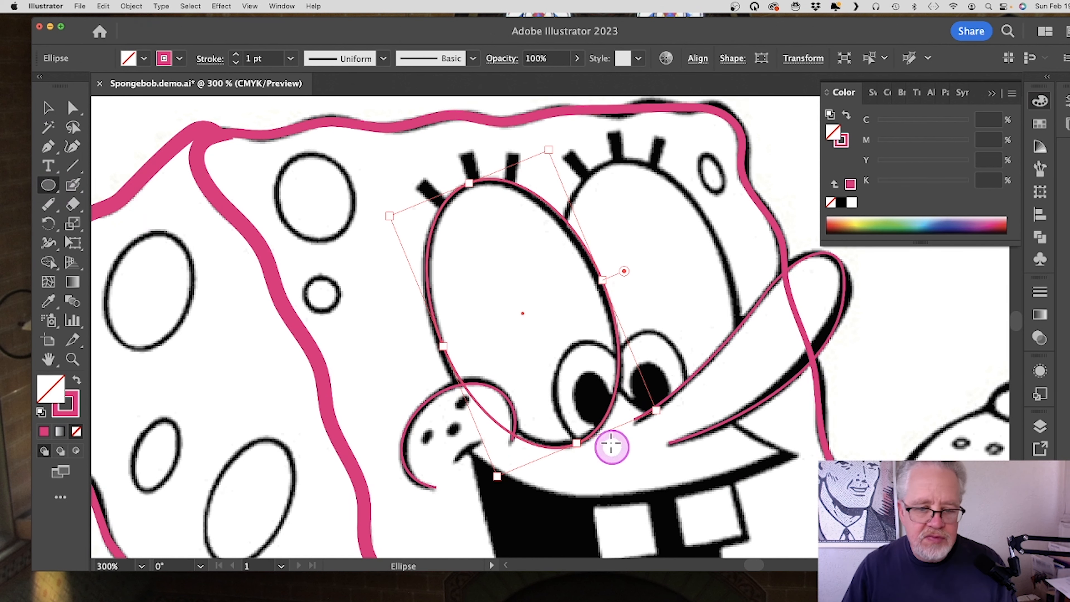
{"action": "left_click", "coordinate": [574, 390]}
{"action": "mouse_move", "coordinate": [583, 406]}
{"action": "left_mouse_down"}
{"action": "mouse_move", "coordinate": [590, 392]}
{"action": "mouse_move", "coordinate": [621, 429]}
{"action": "mouse_move", "coordinate": [594, 400]}
{"action": "left_mouse_up"}
{"action": "left_click", "coordinate": [48, 186]}
{"action": "left_click", "coordinate": [45, 110]}
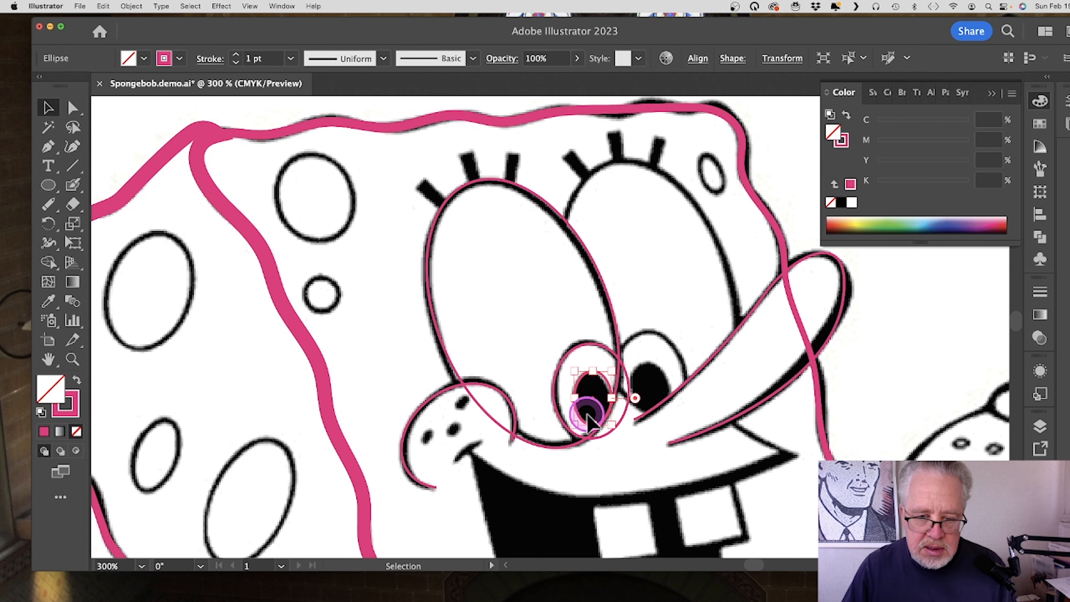
{"action": "key", "text": "super+equal"}
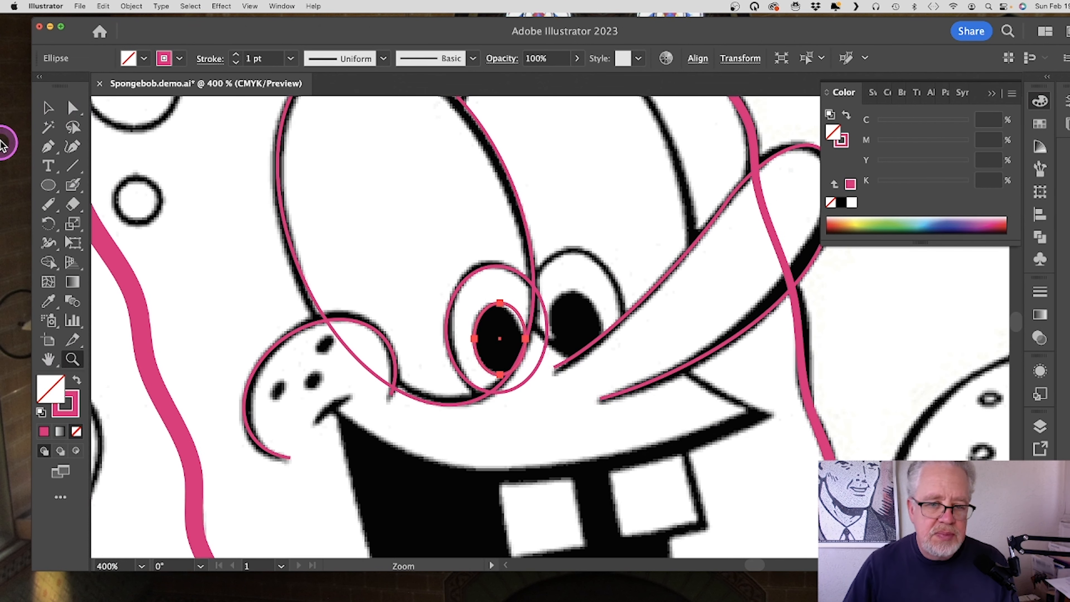
{"action": "key", "text": "shift+x"}
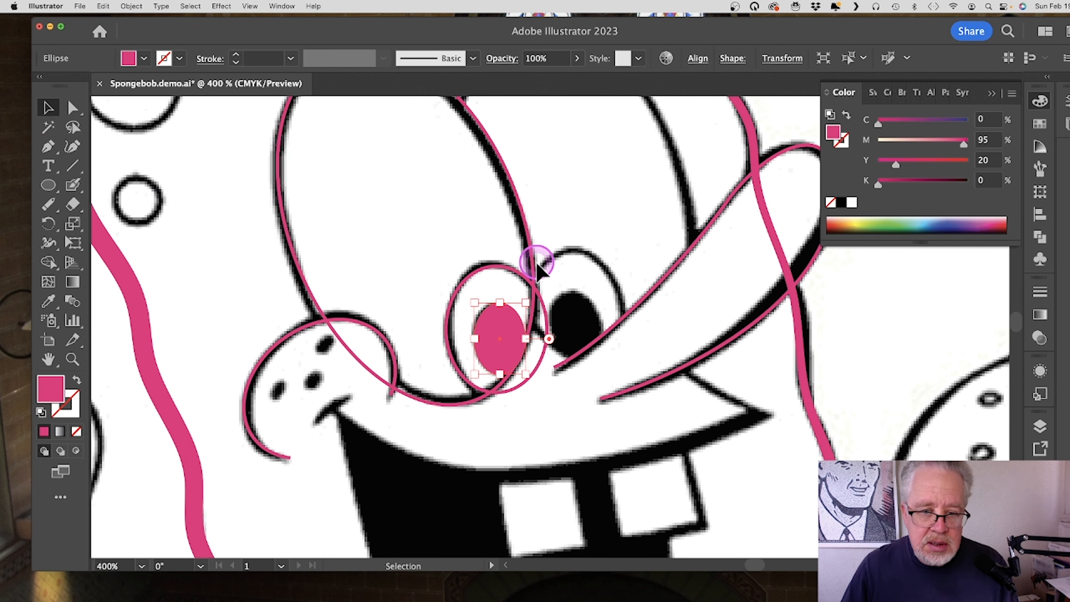
Step: Select the iris and left eye ellipses and remove the part of the iris outside the eye with the Shape Builder tool
{"action": "left_click", "coordinate": [538, 292]}
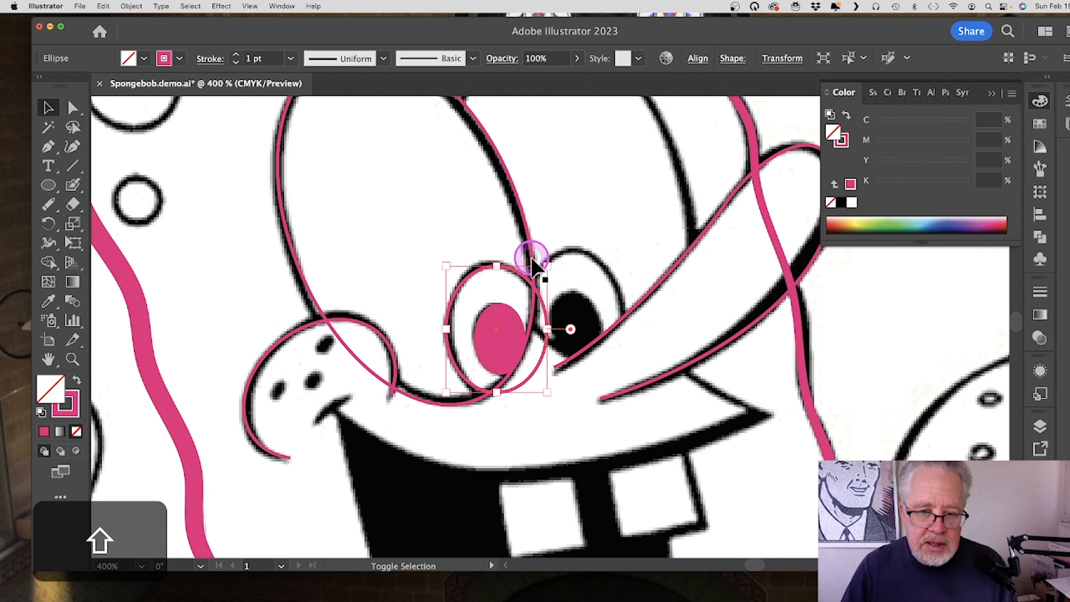
{"action": "left_click", "coordinate": [532, 259], "text": "shift"}
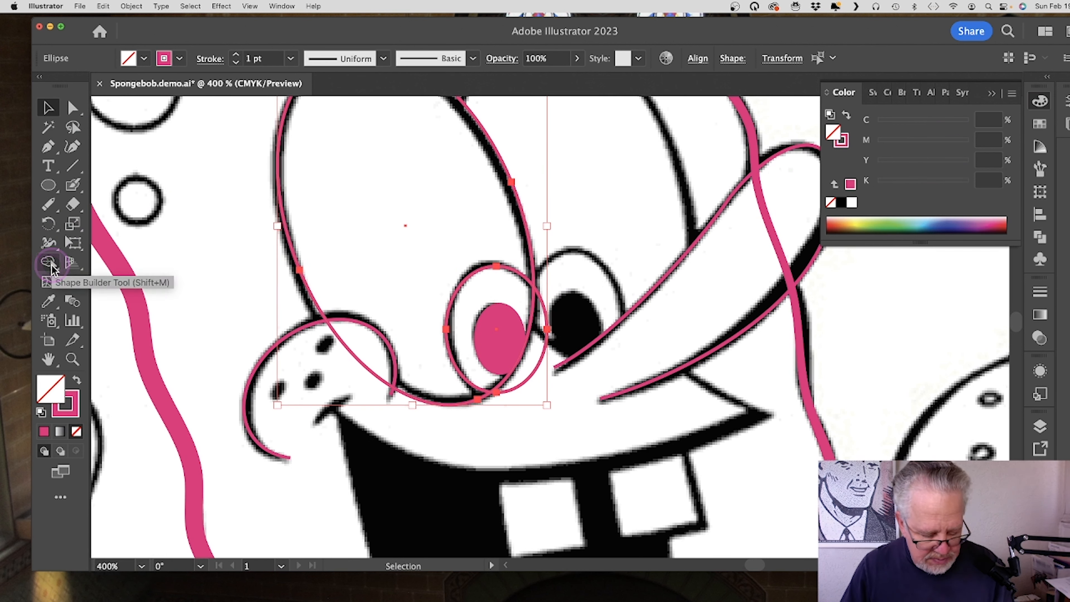
{"action": "key", "text": "shift+m"}
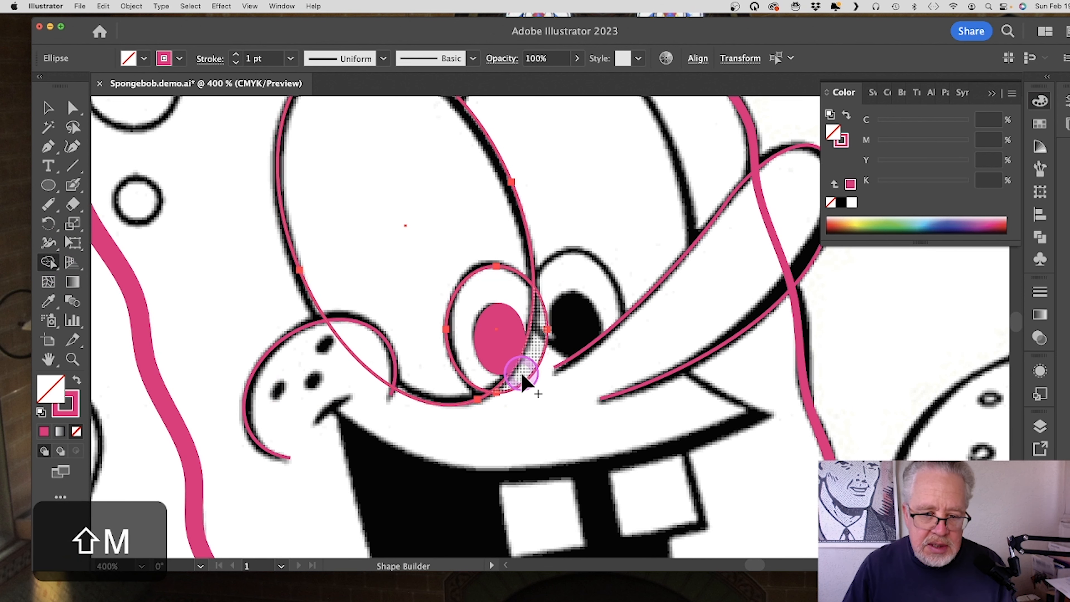
{"action": "key", "text": "alt"}
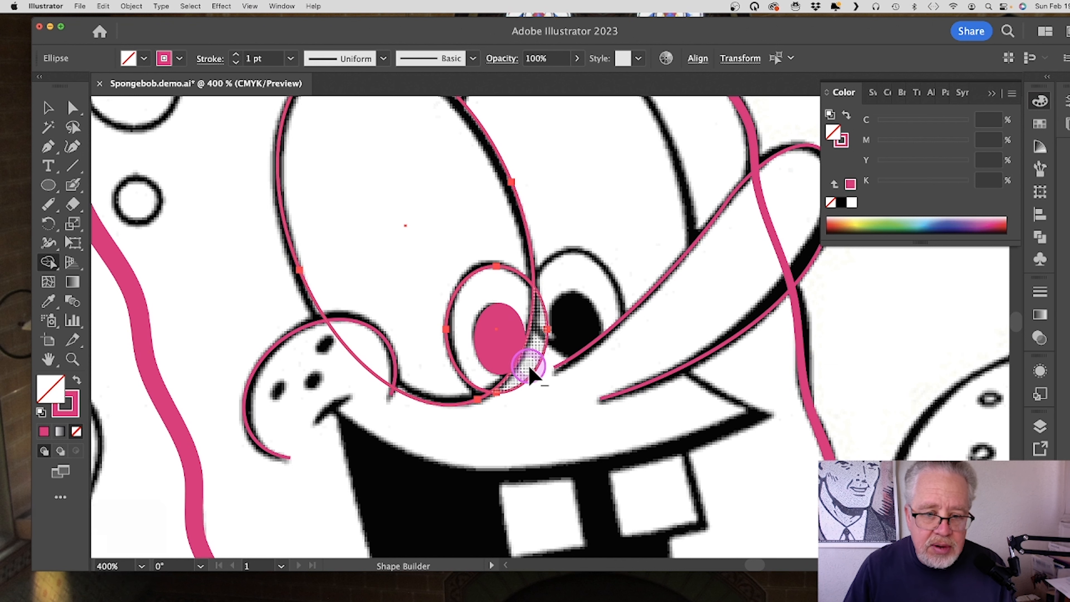
{"action": "left_click", "coordinate": [530, 374], "text": "alt"}
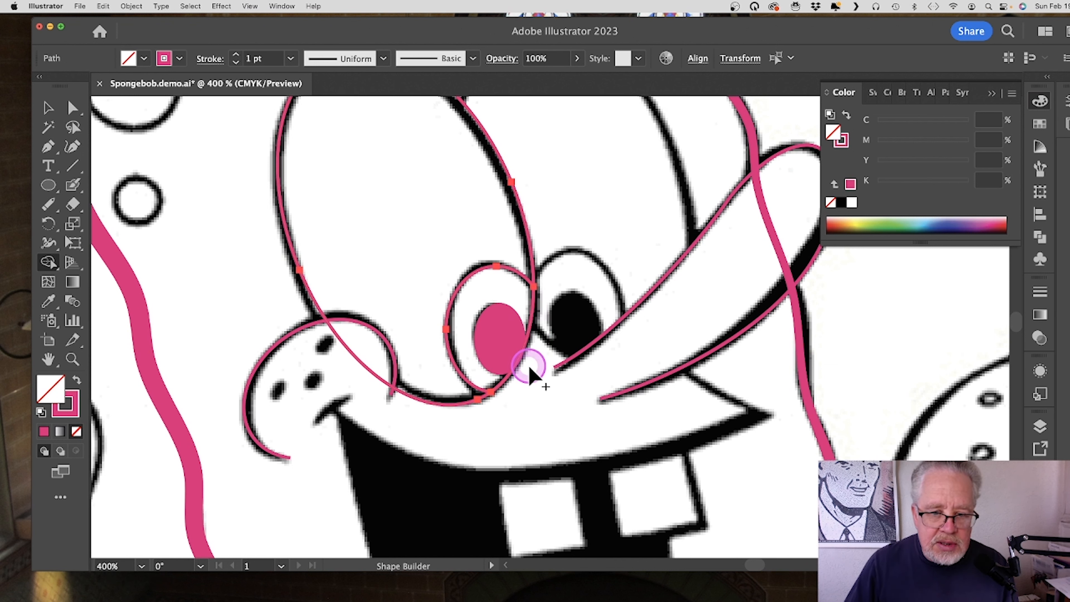
{"action": "left_click", "coordinate": [58, 110]}
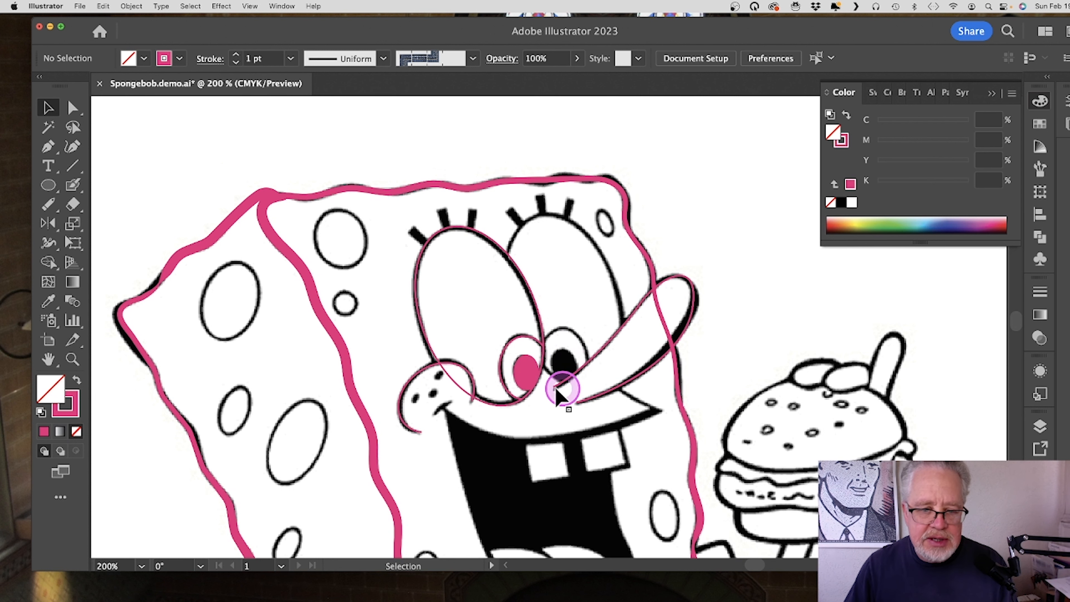
Step: Draw an ellipse over the large right eye, then rotate and resize it to match the eye's outline
{"action": "left_click", "coordinate": [72, 359]}
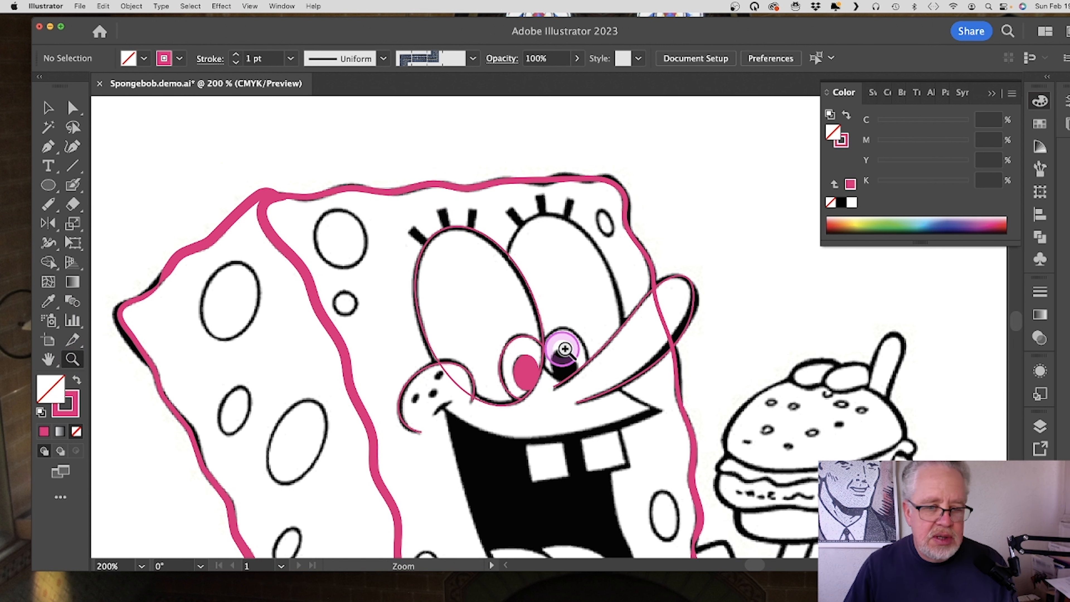
{"action": "left_click", "coordinate": [617, 340]}
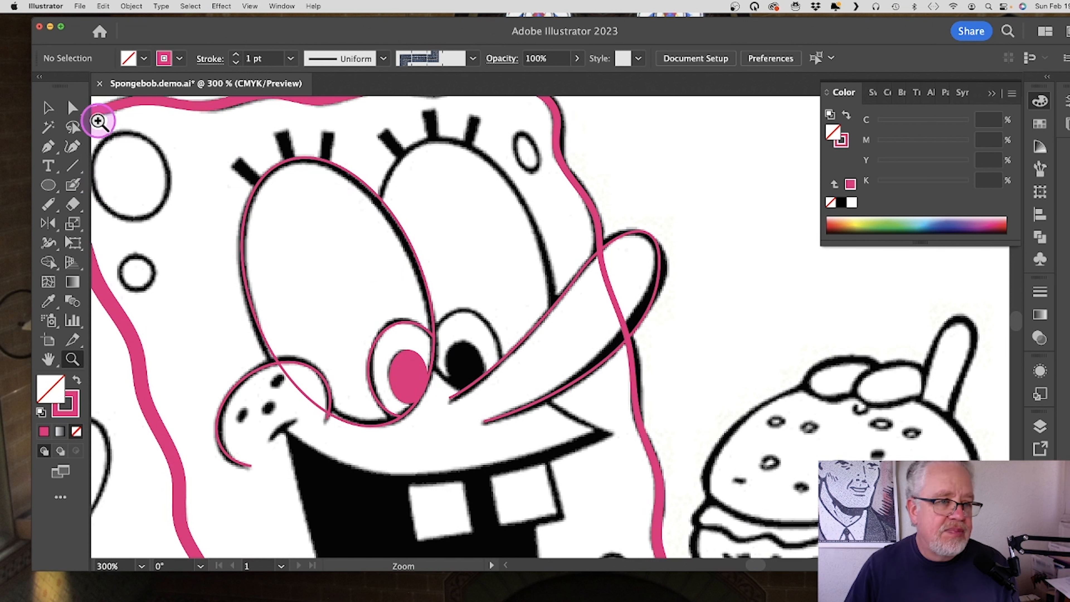
{"action": "left_click", "coordinate": [48, 184]}
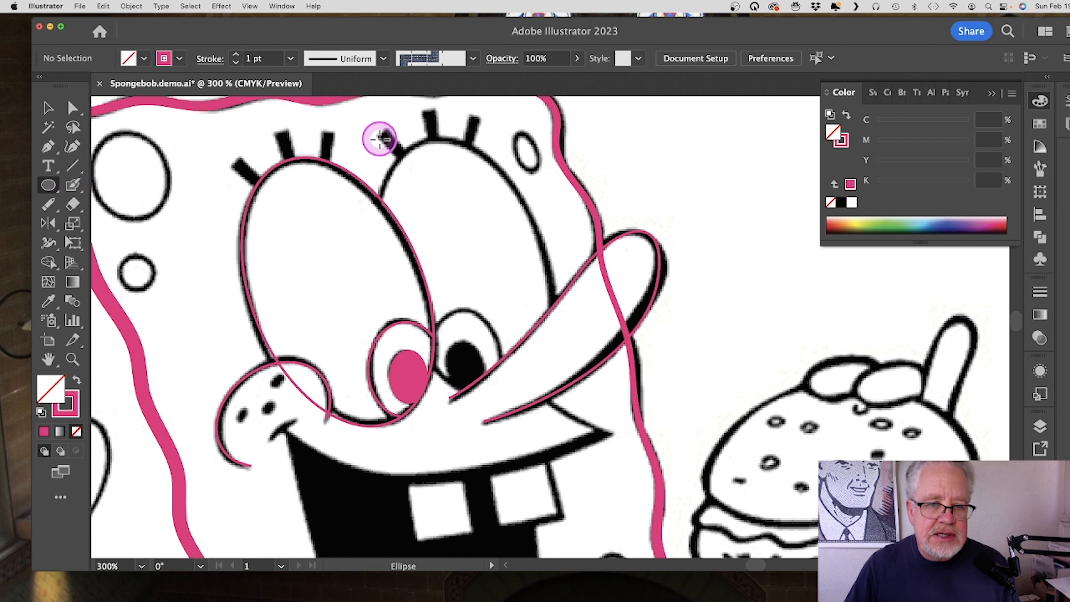
{"action": "left_click_drag", "start_coordinate": [379, 138], "coordinate": [542, 393]}
{"action": "left_click", "coordinate": [48, 108]}
{"action": "left_click_drag", "start_coordinate": [546, 135], "coordinate": [549, 242]}
{"action": "left_click_drag", "start_coordinate": [387, 294], "coordinate": [389, 293]}
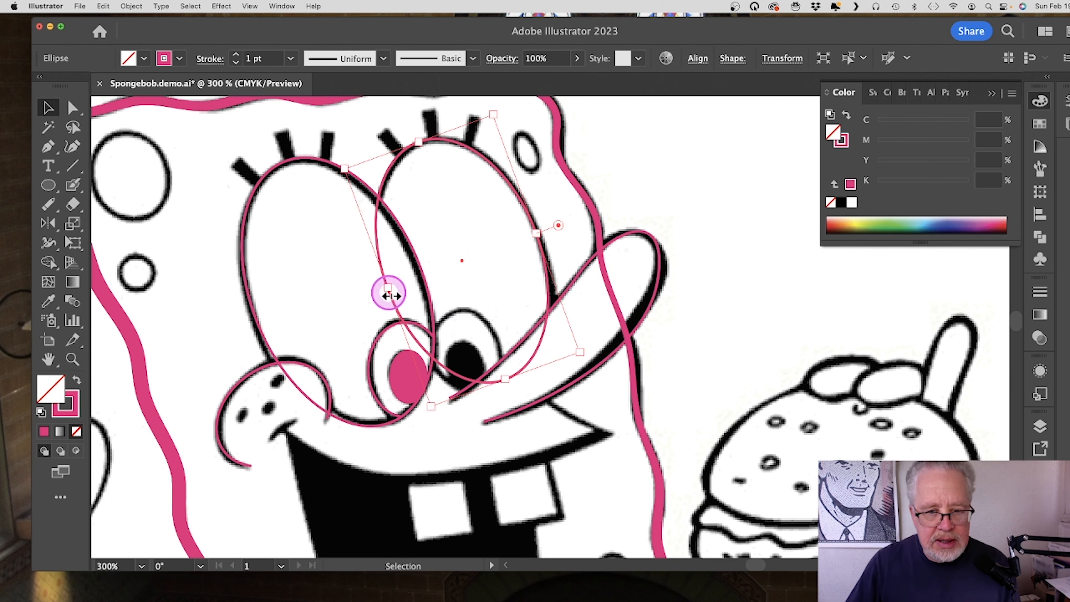
{"action": "left_click_drag", "start_coordinate": [432, 405], "coordinate": [437, 421]}
Step: Using the Shape Builder tool, merge the eyes' overlap into the left eye and remove the right eye's area that overlaps the nose
{"action": "left_click", "coordinate": [392, 210], "text": "shift"}
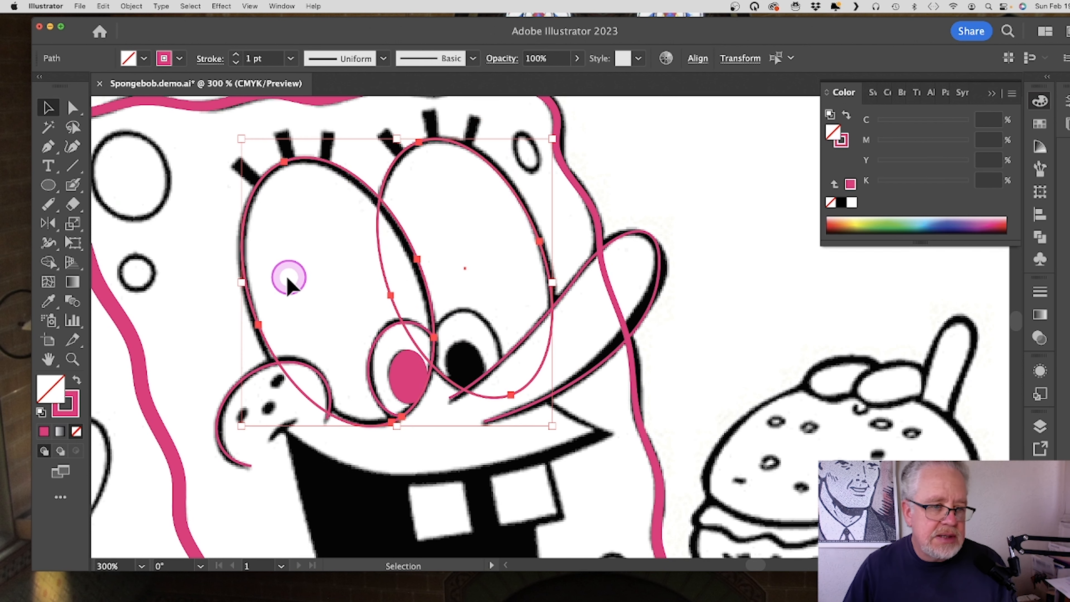
{"action": "left_click", "coordinate": [46, 263]}
{"action": "left_click_drag", "start_coordinate": [303, 253], "coordinate": [413, 287]}
{"action": "left_click", "coordinate": [48, 107]}
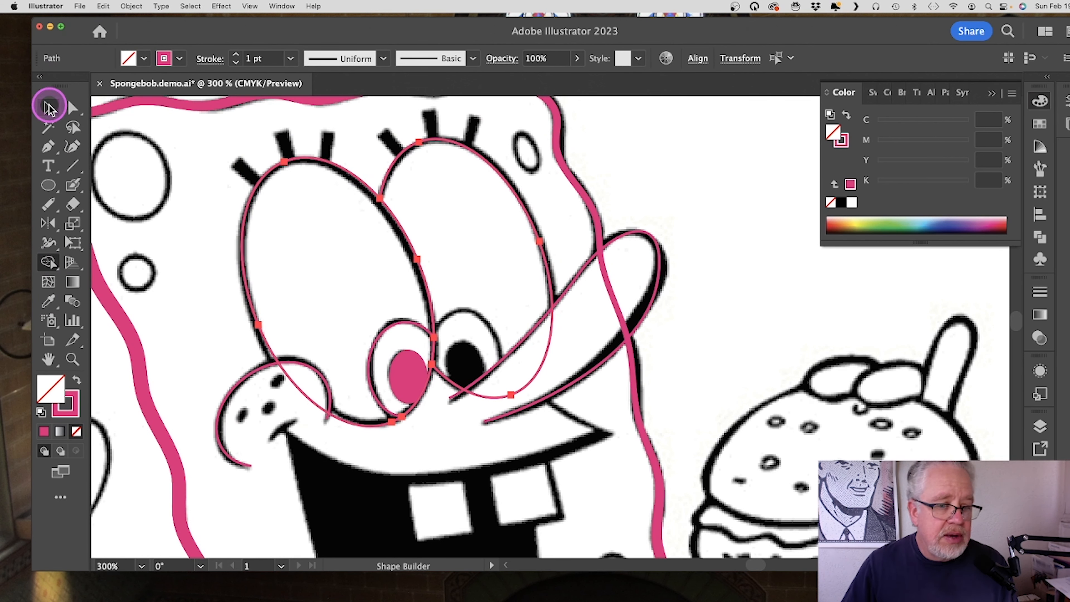
{"action": "key", "text": "shift+m"}
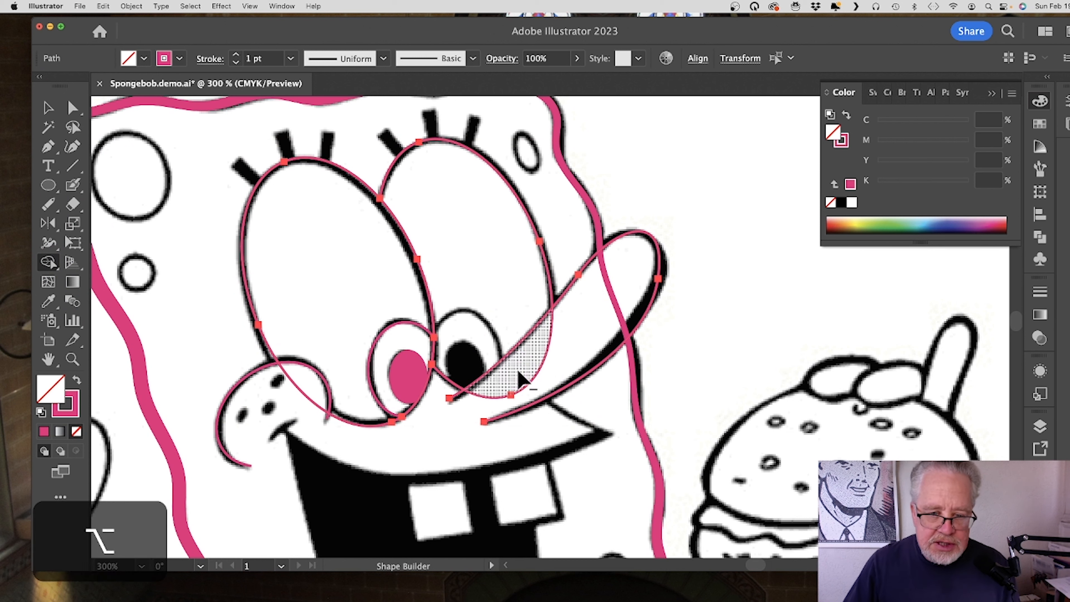
{"action": "left_click", "coordinate": [520, 375], "text": "alt"}
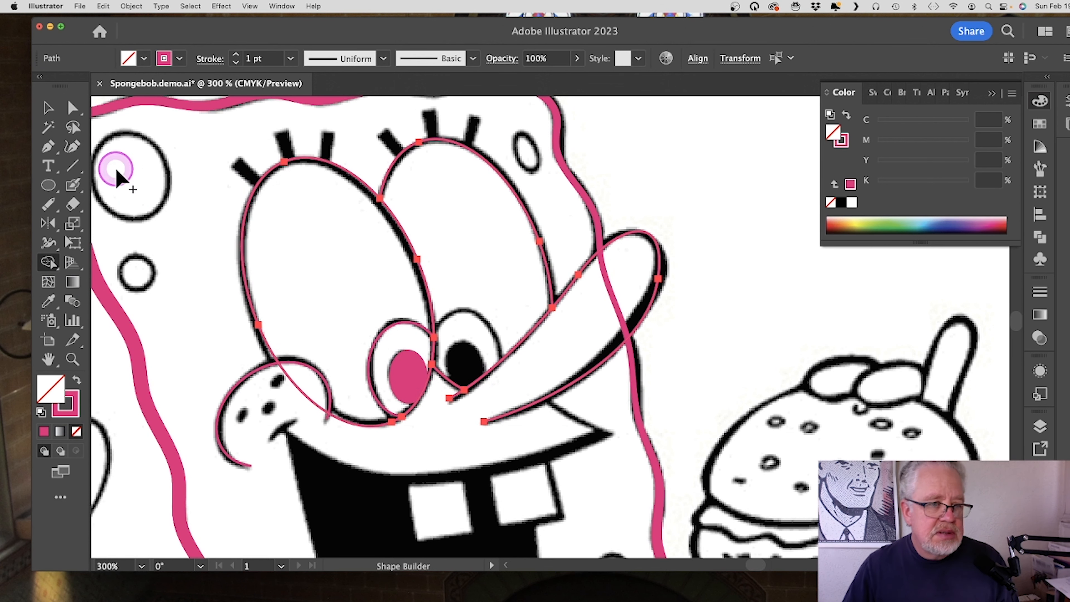
Step: Draw an ellipse over the right eye's iris and remove its part below the nose line with the Shape Builder tool
{"action": "left_click", "coordinate": [48, 186]}
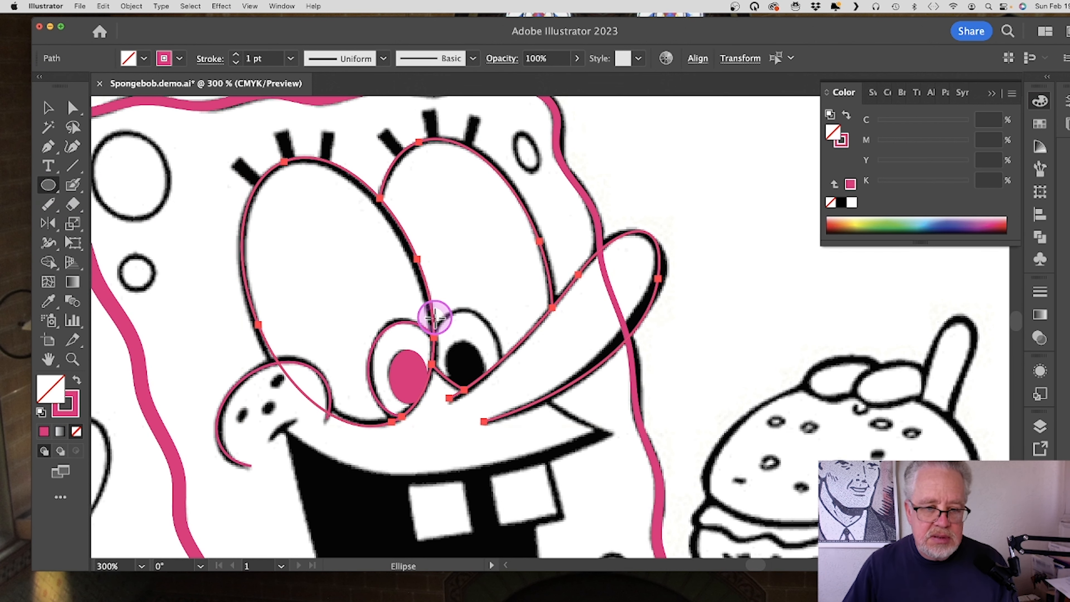
{"action": "mouse_move", "coordinate": [434, 317]}
{"action": "left_mouse_down"}
{"action": "mouse_move", "coordinate": [499, 395]}
{"action": "mouse_move", "coordinate": [466, 401]}
{"action": "mouse_move", "coordinate": [503, 350]}
{"action": "left_mouse_up"}
{"action": "left_click", "coordinate": [46, 108]}
{"action": "left_click", "coordinate": [72, 359]}
{"action": "left_click", "coordinate": [486, 362]}
{"action": "left_click", "coordinate": [547, 344]}
{"action": "left_click", "coordinate": [48, 108]}
{"action": "key", "text": "shift+m"}
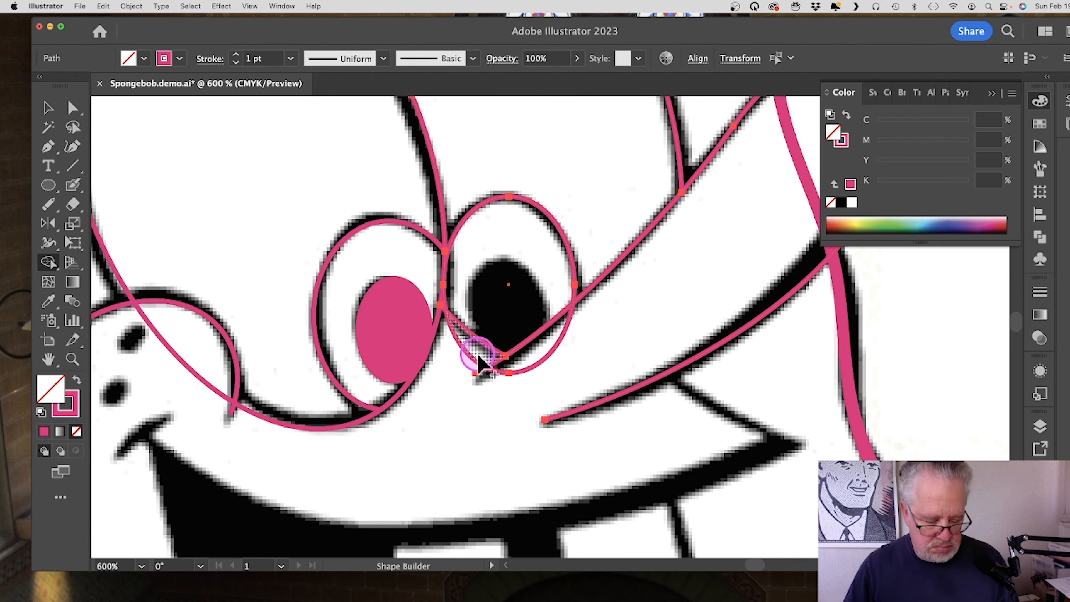
{"action": "left_click", "coordinate": [532, 365], "text": "alt"}
Step: Copy the left pupil onto the right eye's pupil and adjust its lower anchor point to fit above the nose line
{"action": "left_click", "coordinate": [49, 186]}
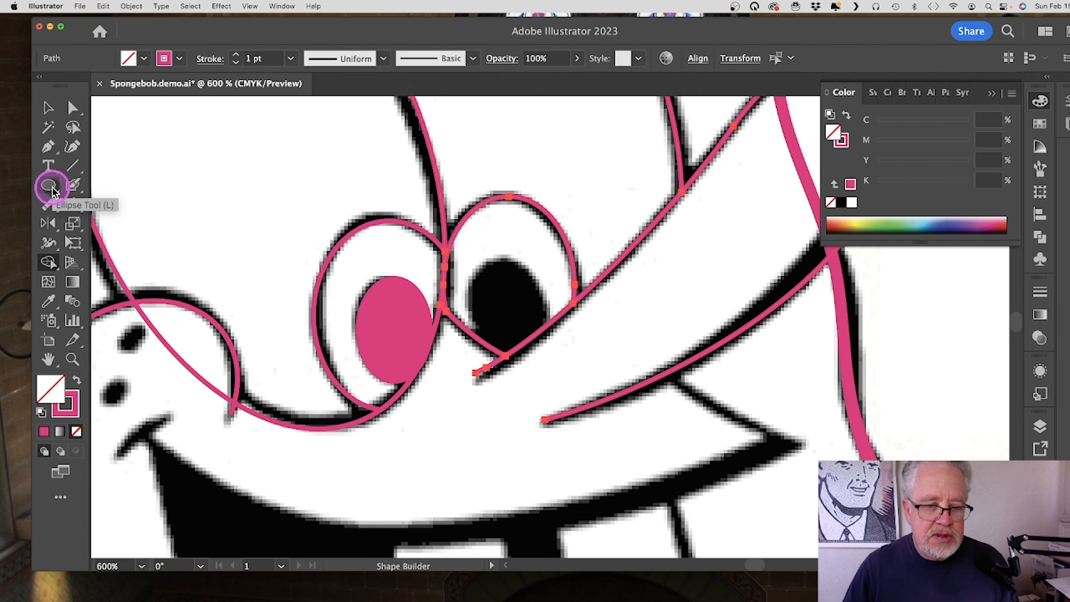
{"action": "left_click", "coordinate": [473, 259]}
{"action": "left_click", "coordinate": [41, 110]}
{"action": "left_click", "coordinate": [422, 354]}
{"action": "left_click_drag", "start_coordinate": [390, 345], "coordinate": [529, 337]}
{"action": "key", "text": "a"}
{"action": "left_click", "coordinate": [505, 365]}
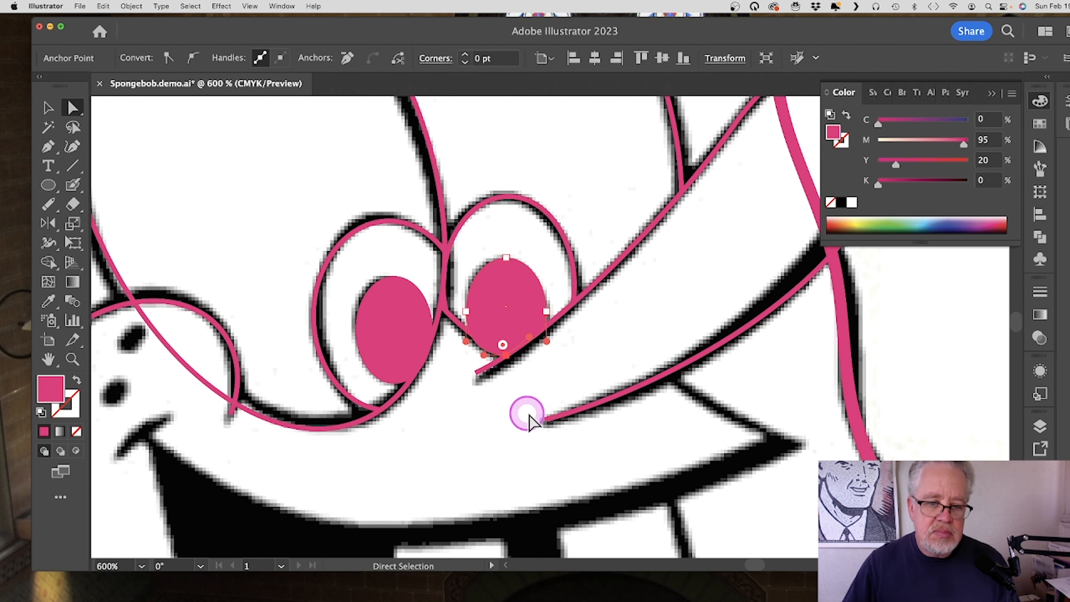
Step: Draw a Pen path from the nose's lower line to the mouth's right corner, then curve it along the upper lip to the left corner
{"action": "left_click", "coordinate": [77, 357]}
{"action": "left_click", "coordinate": [581, 337], "text": "alt"}
{"action": "left_click", "coordinate": [581, 337], "text": "alt"}
{"action": "left_click", "coordinate": [580, 337], "text": "alt"}
{"action": "scroll", "coordinate": [583, 375], "scroll_direction": "down", "scroll_amount": 1}
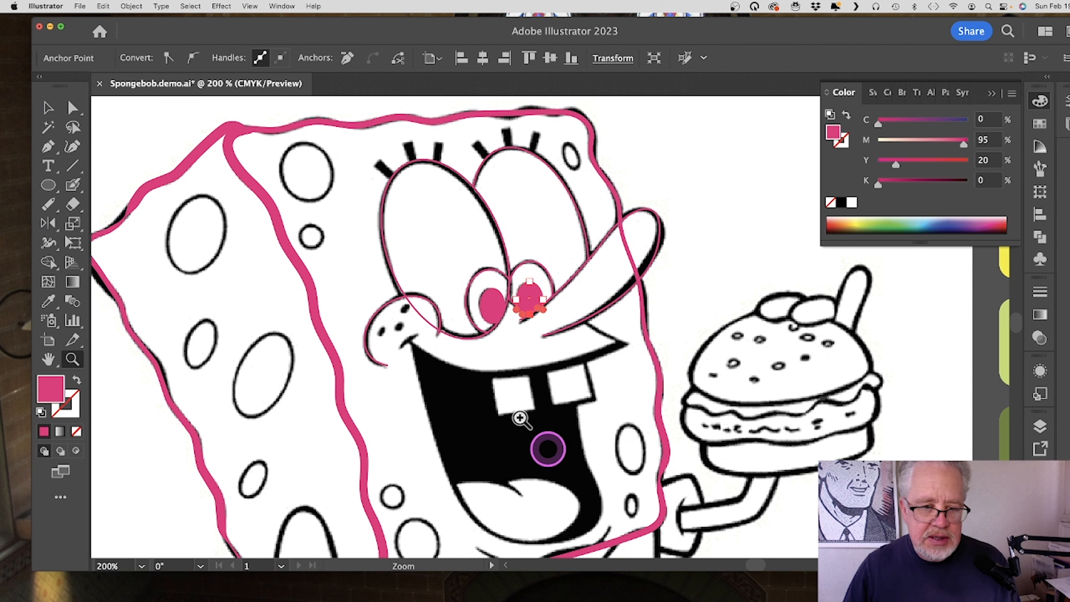
{"action": "left_click", "coordinate": [46, 147]}
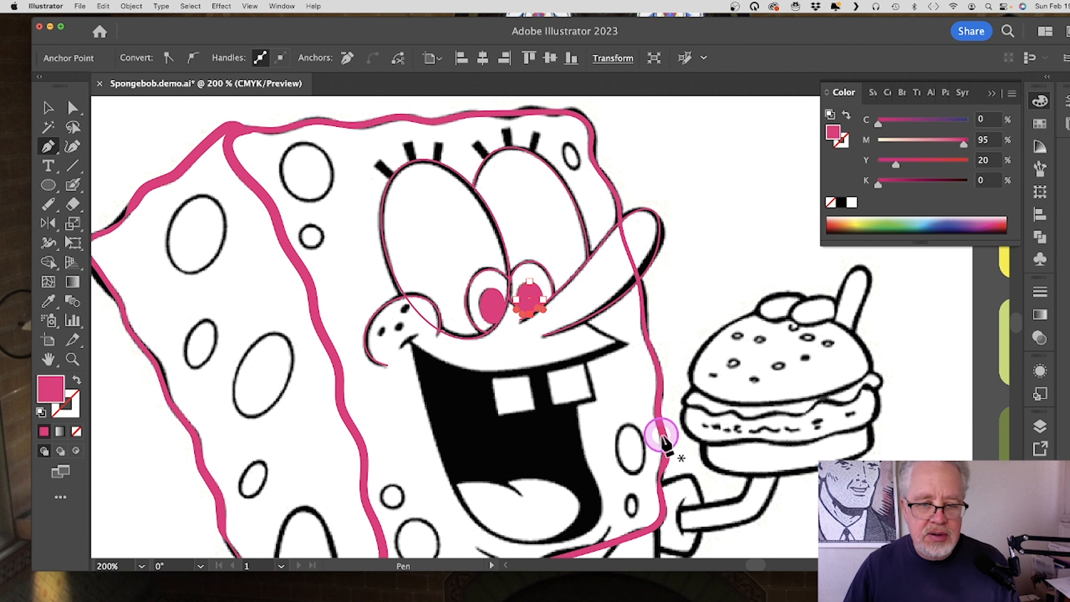
{"action": "left_click", "coordinate": [581, 316]}
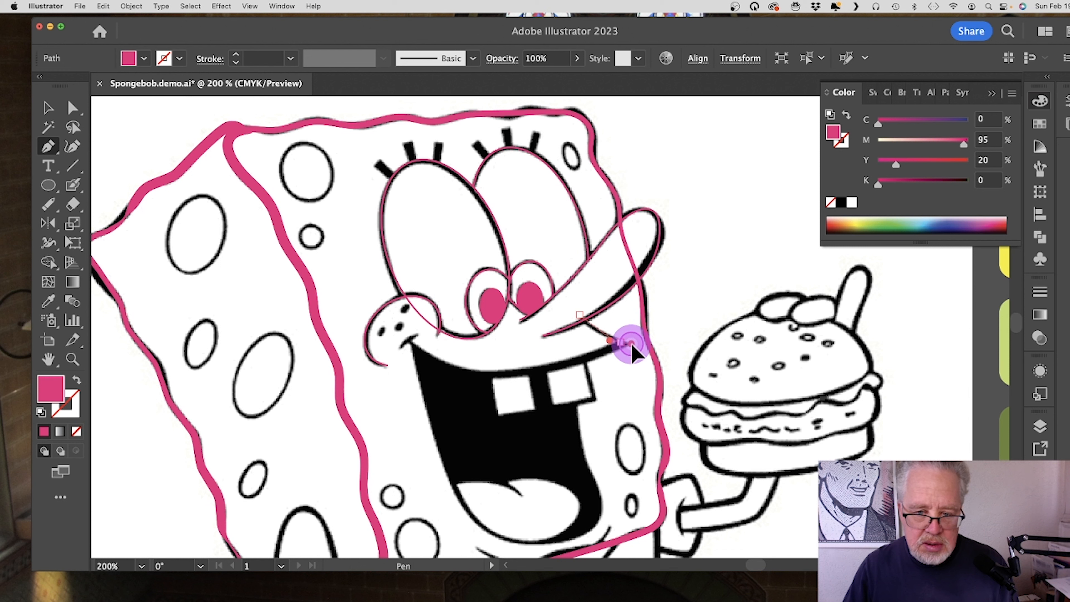
{"action": "key", "text": "alt"}
{"action": "left_click_drag", "start_coordinate": [631, 349], "coordinate": [601, 359]}
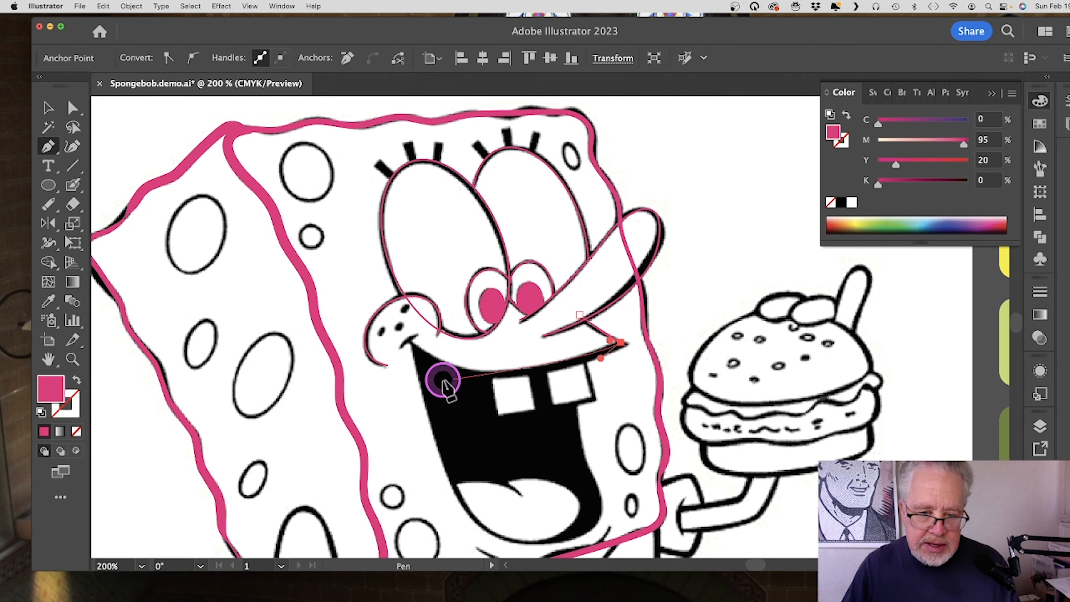
{"action": "left_click", "coordinate": [415, 354]}
{"action": "left_click_drag", "start_coordinate": [413, 344], "coordinate": [316, 280]}
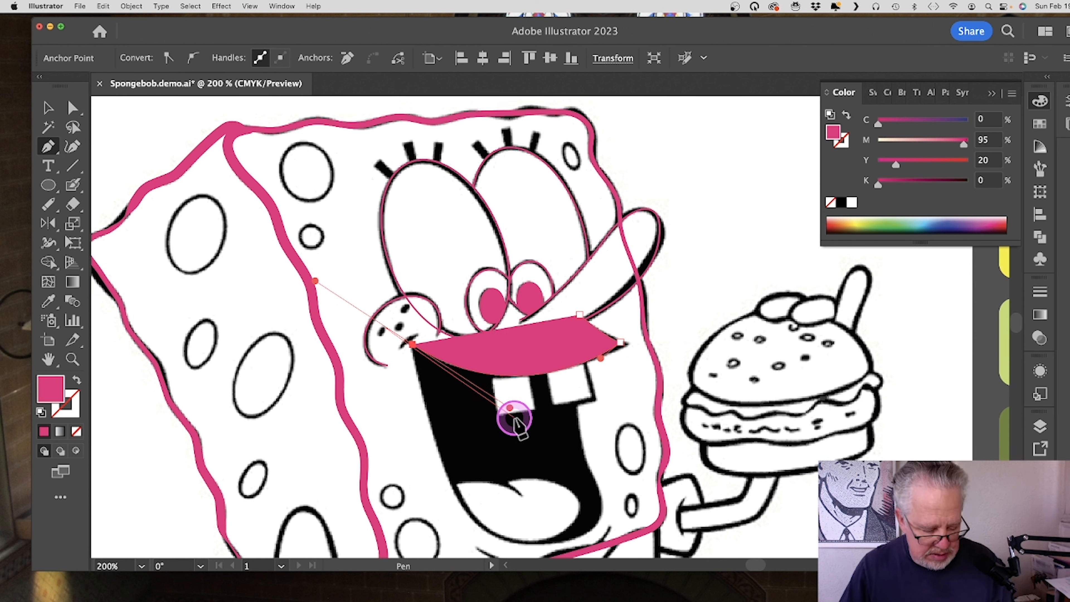
Step: Swap the lip path's fill and stroke, and shorten the handle at its left end so the curve follows the upper lip
{"action": "key", "text": "shift+x"}
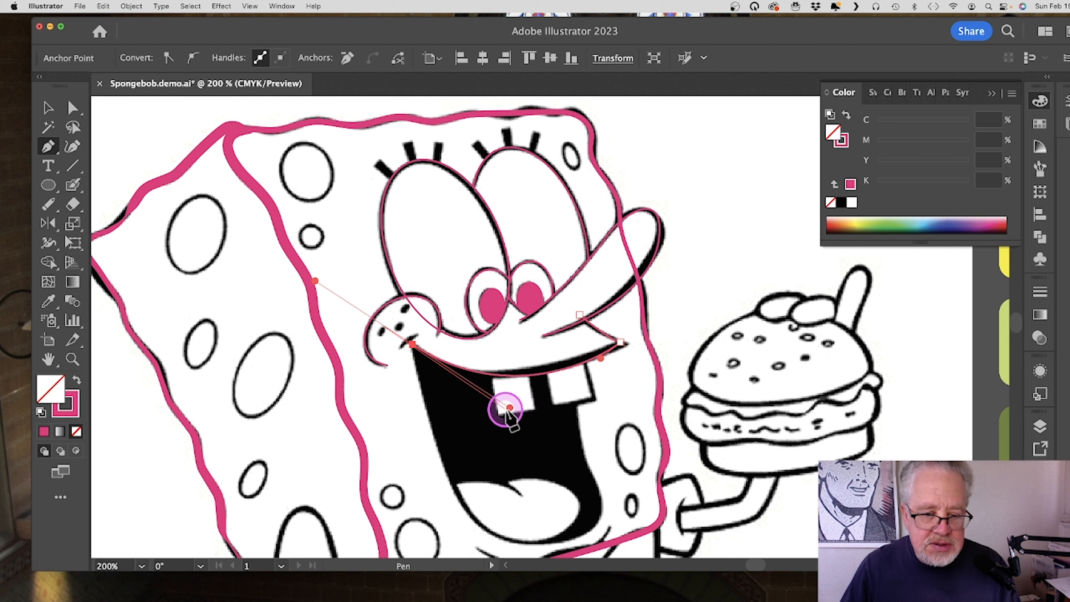
{"action": "key", "text": "p"}
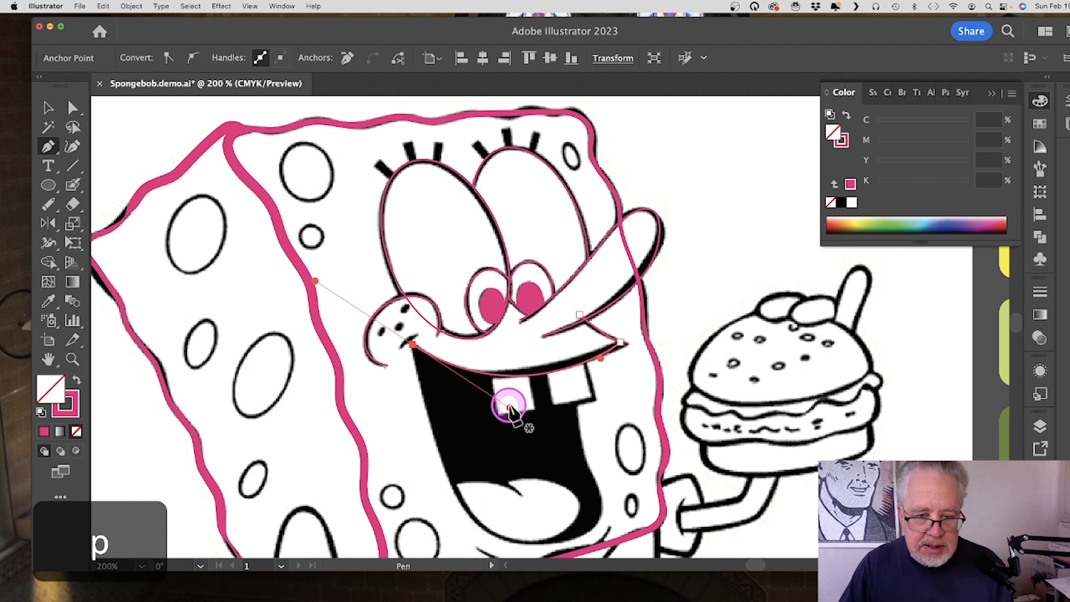
{"action": "left_click", "coordinate": [84, 113]}
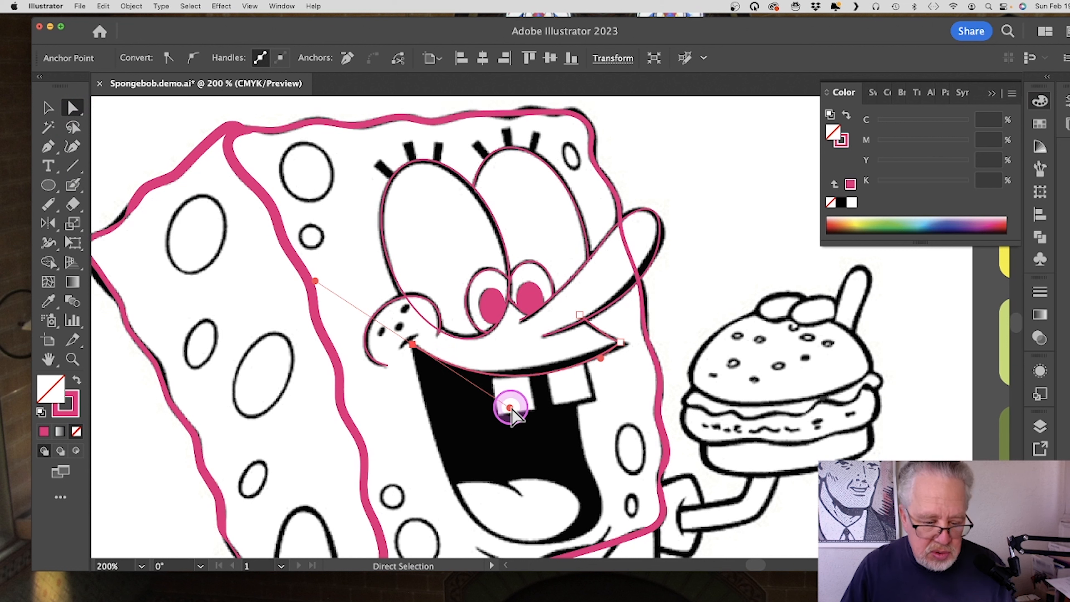
{"action": "left_click_drag", "start_coordinate": [511, 409], "coordinate": [485, 403]}
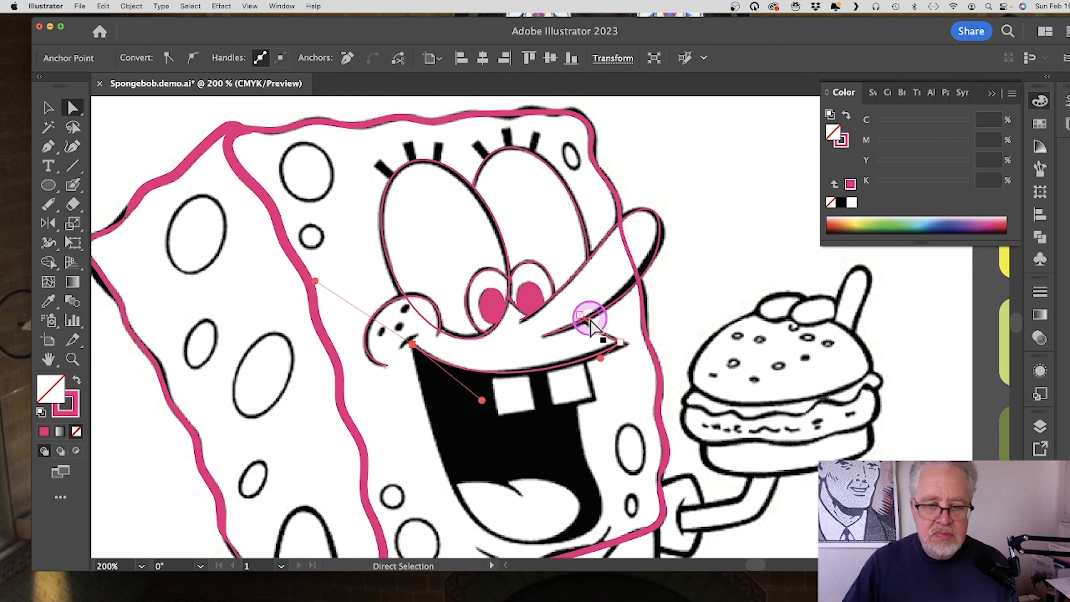
Step: Reposition the lip path's start and right-corner anchor points and adjust the corner's handles to match the drawn mouth line
{"action": "left_click", "coordinate": [581, 315]}
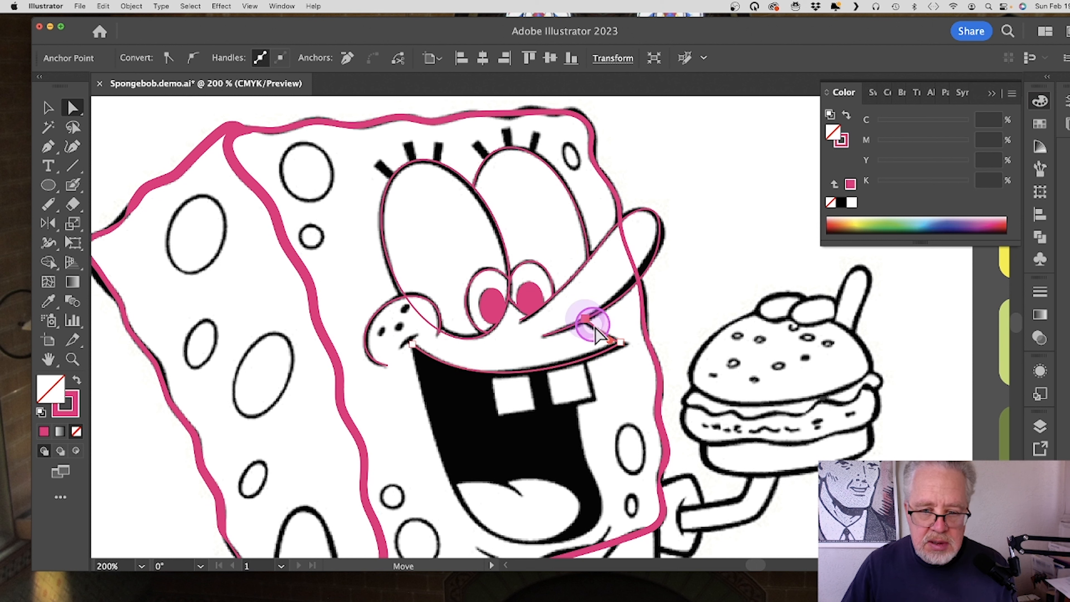
{"action": "left_click", "coordinate": [624, 346]}
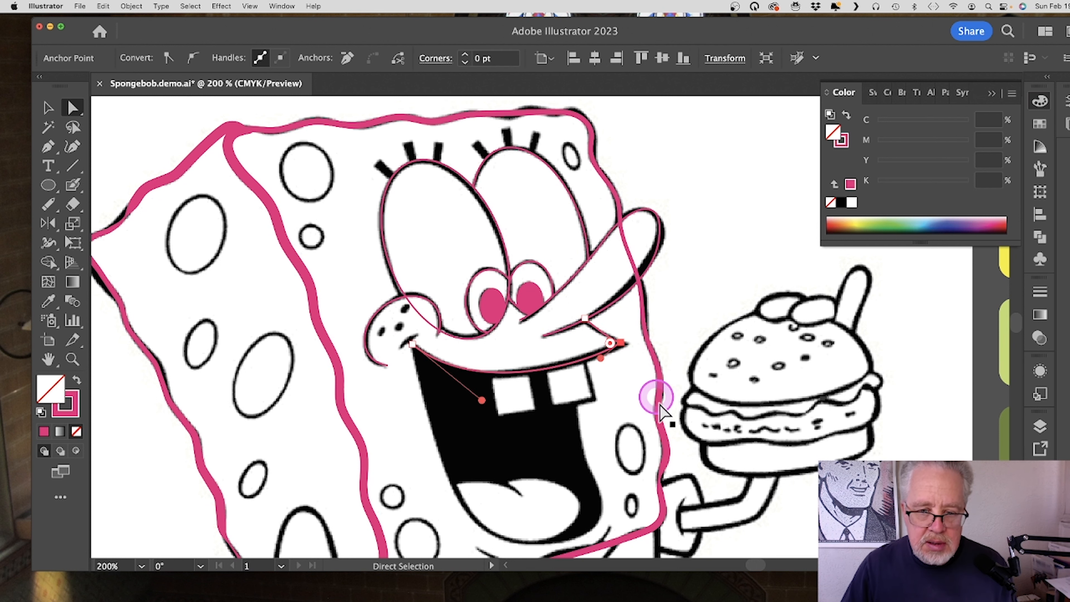
{"action": "left_click", "coordinate": [72, 361]}
{"action": "left_click", "coordinate": [611, 351]}
{"action": "left_click", "coordinate": [572, 329]}
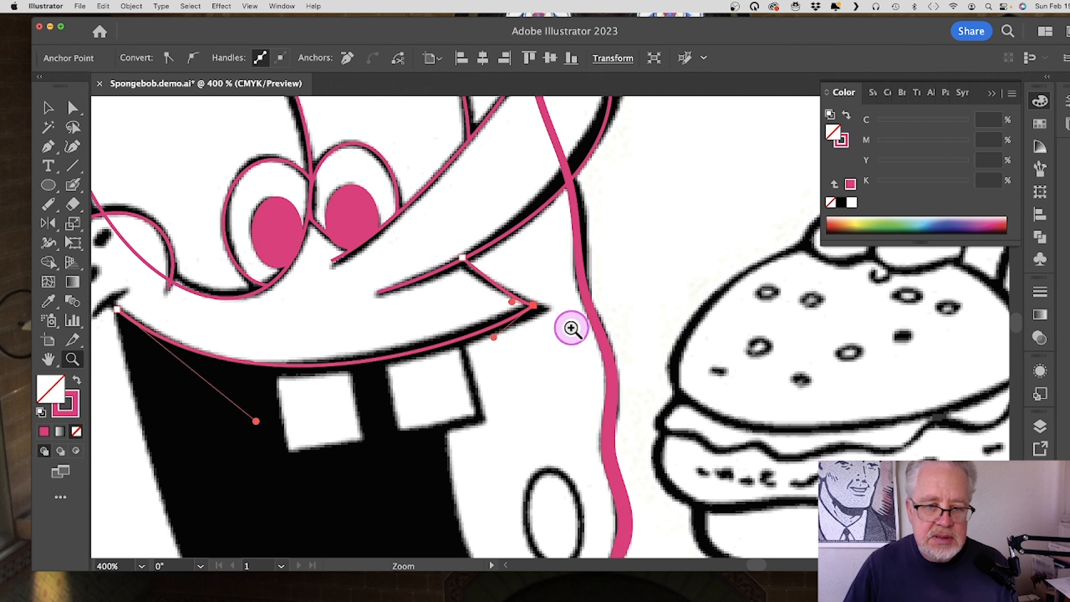
{"action": "left_click", "coordinate": [73, 108]}
{"action": "left_click", "coordinate": [535, 303]}
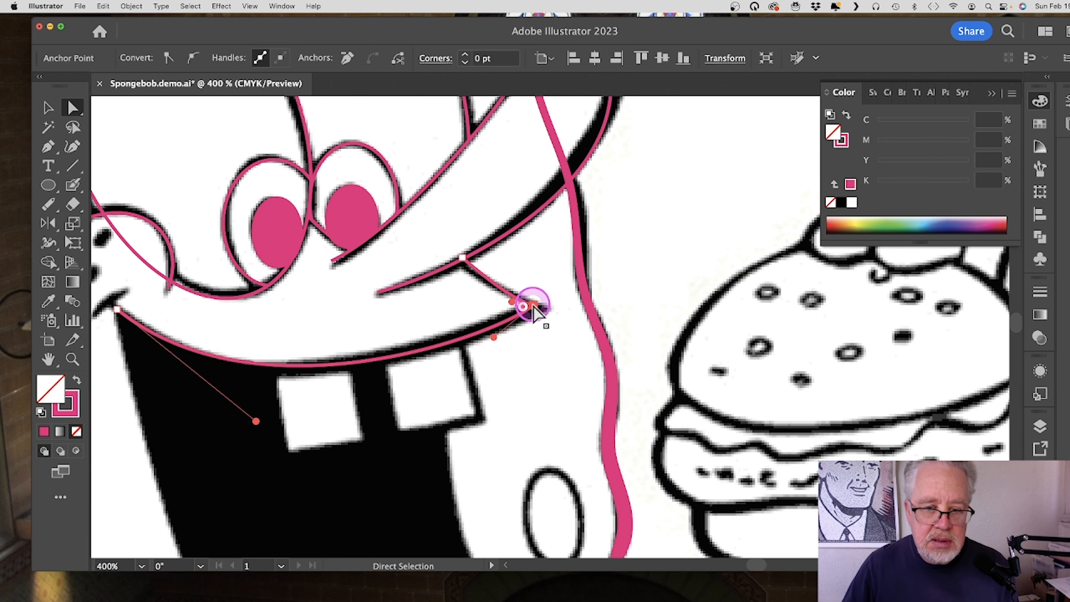
{"action": "left_click_drag", "start_coordinate": [535, 310], "coordinate": [536, 306]}
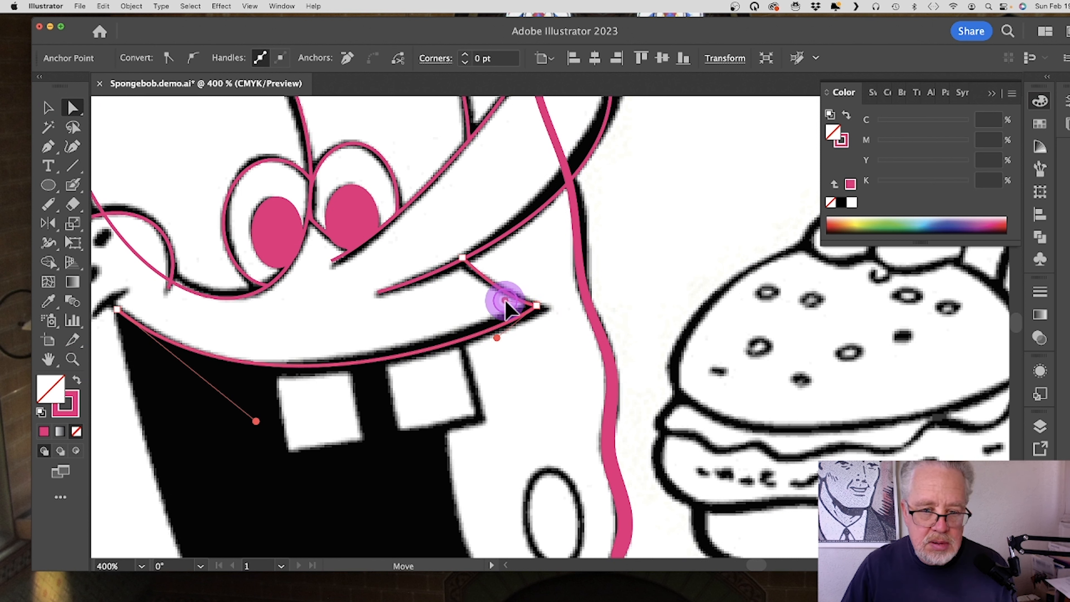
{"action": "left_click_drag", "start_coordinate": [537, 306], "coordinate": [538, 307]}
{"action": "left_click_drag", "start_coordinate": [498, 338], "coordinate": [496, 334]}
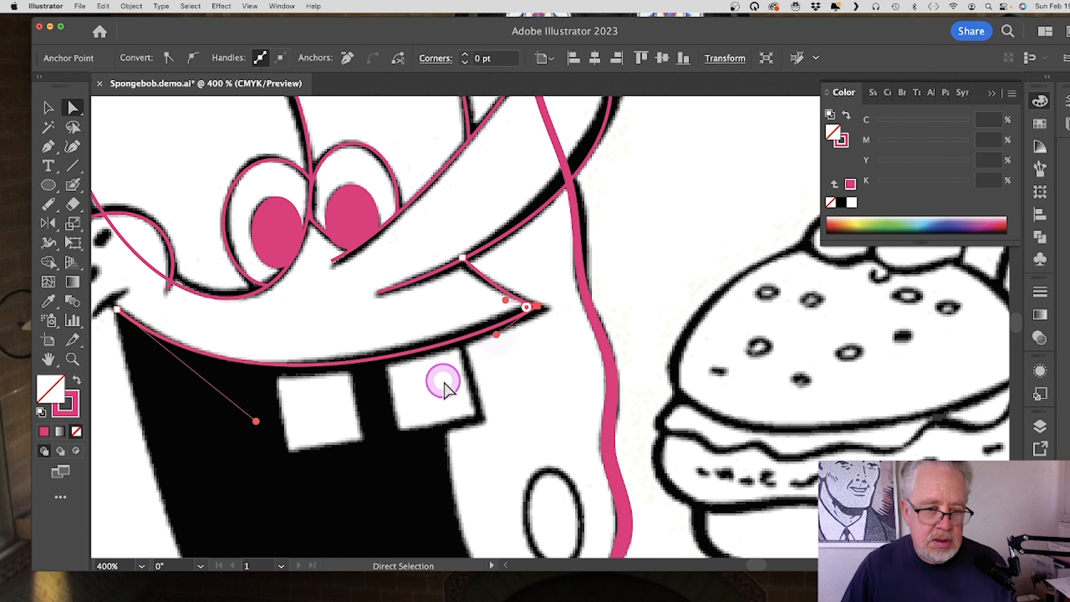
Step: Copy the upper lip path, lock the original, and paste the copy in front at the same place
{"action": "left_click", "coordinate": [47, 111]}
{"action": "left_click", "coordinate": [375, 359]}
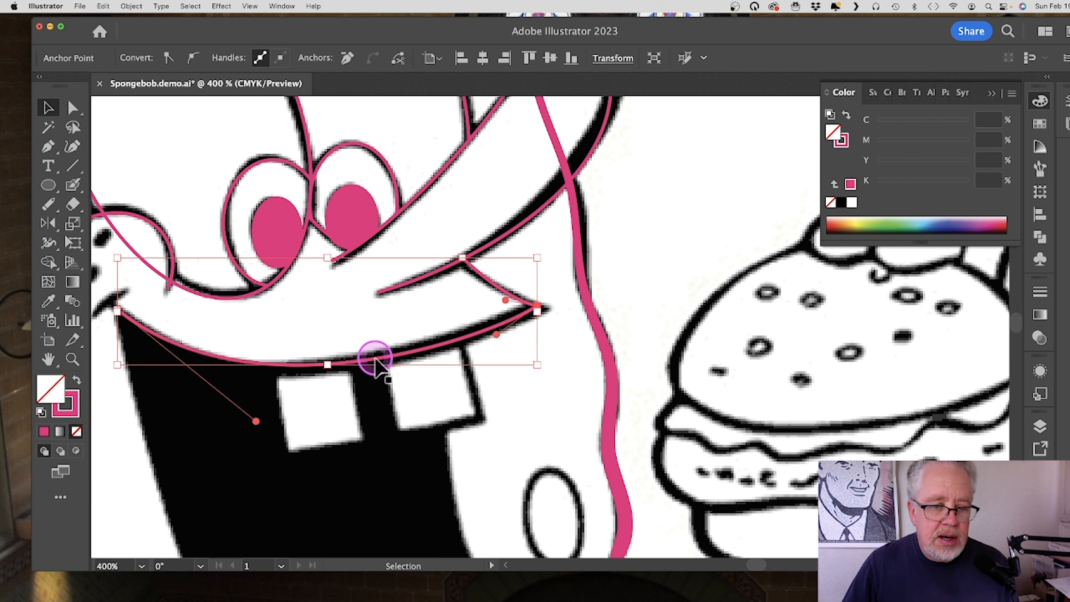
{"action": "key", "text": "alt"}
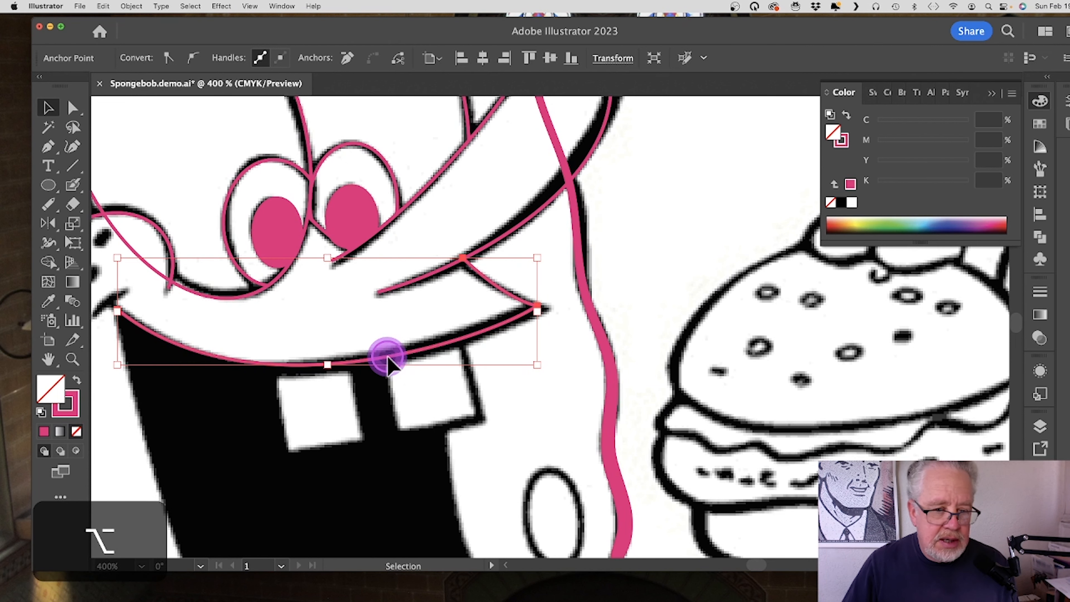
{"action": "left_click", "coordinate": [388, 357], "text": "alt"}
{"action": "key", "text": "super"}
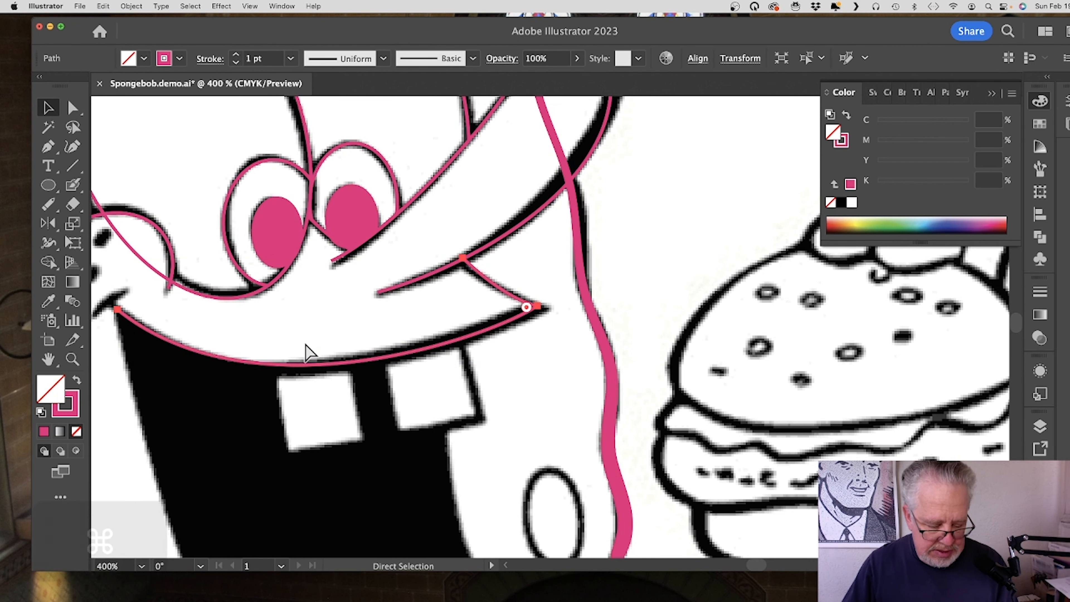
{"action": "left_click", "coordinate": [307, 352]}
{"action": "key", "text": "super+c"}
{"action": "left_click", "coordinate": [377, 361]}
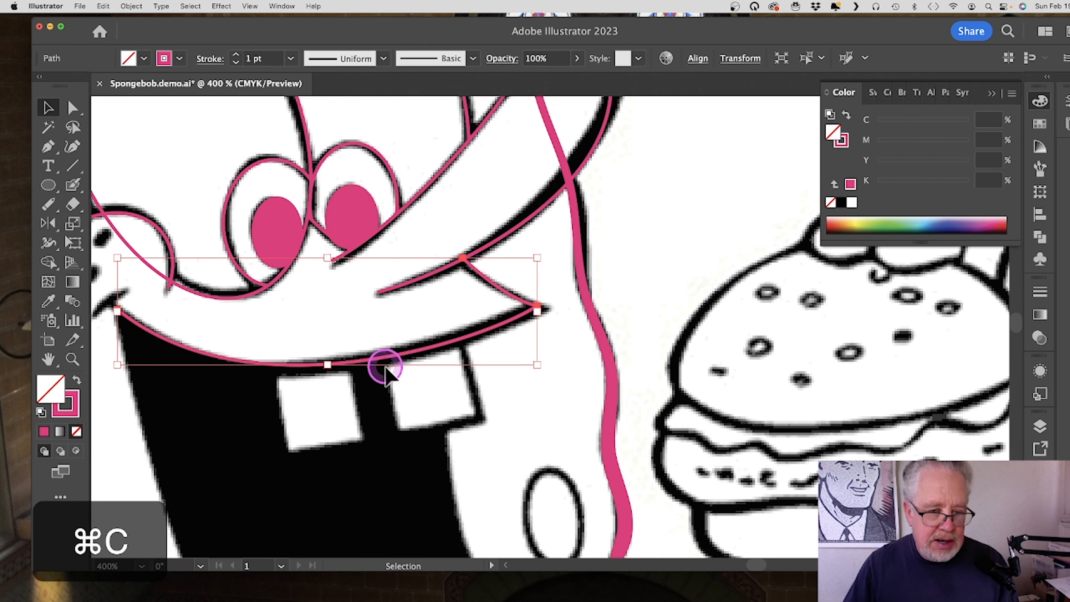
{"action": "left_click", "coordinate": [345, 366]}
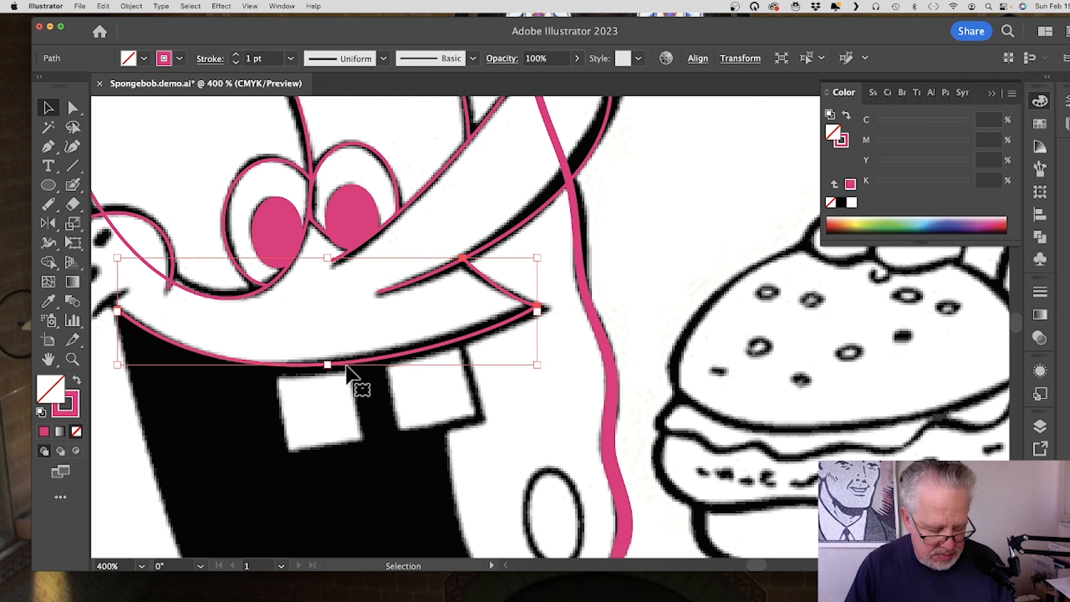
{"action": "key", "text": "super+2"}
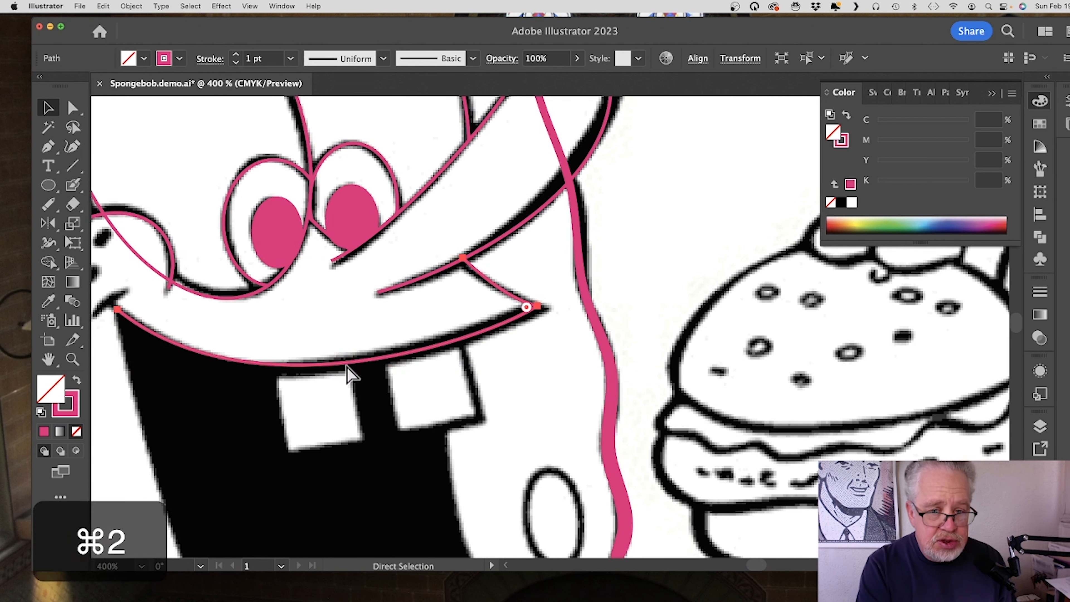
{"action": "left_click", "coordinate": [346, 365]}
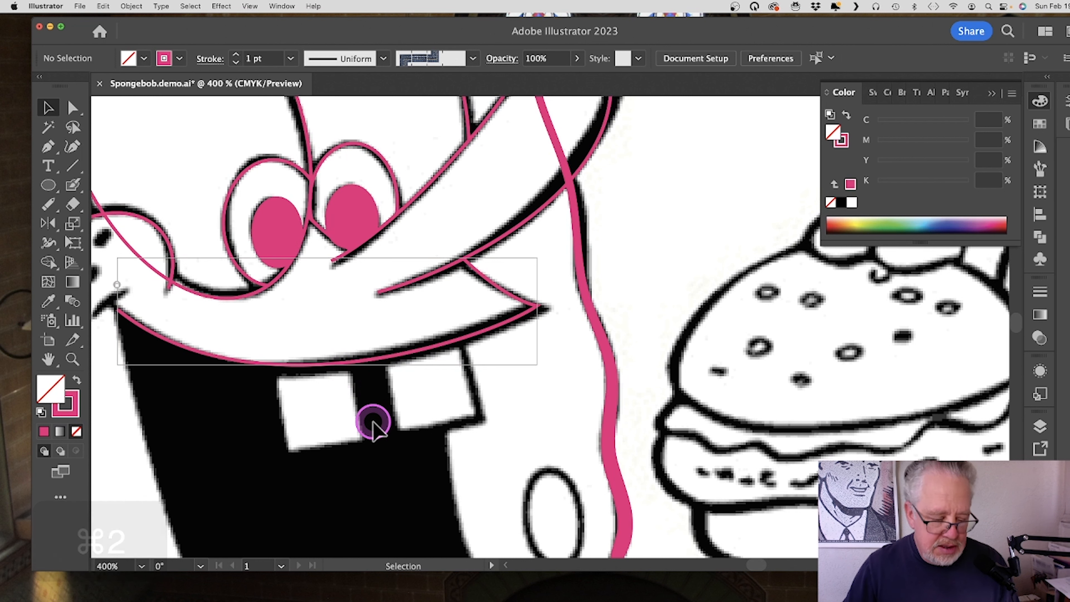
{"action": "key", "text": "super+f"}
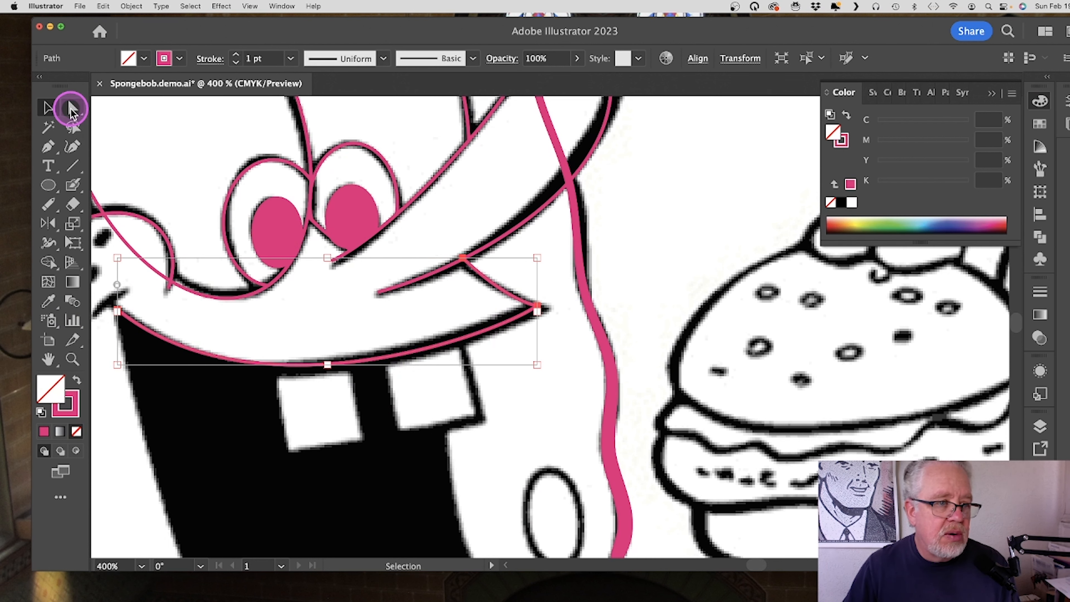
Step: Add an anchor point to the copied lip path above the right tooth and delete the two anchor points beyond it
{"action": "left_click", "coordinate": [48, 147]}
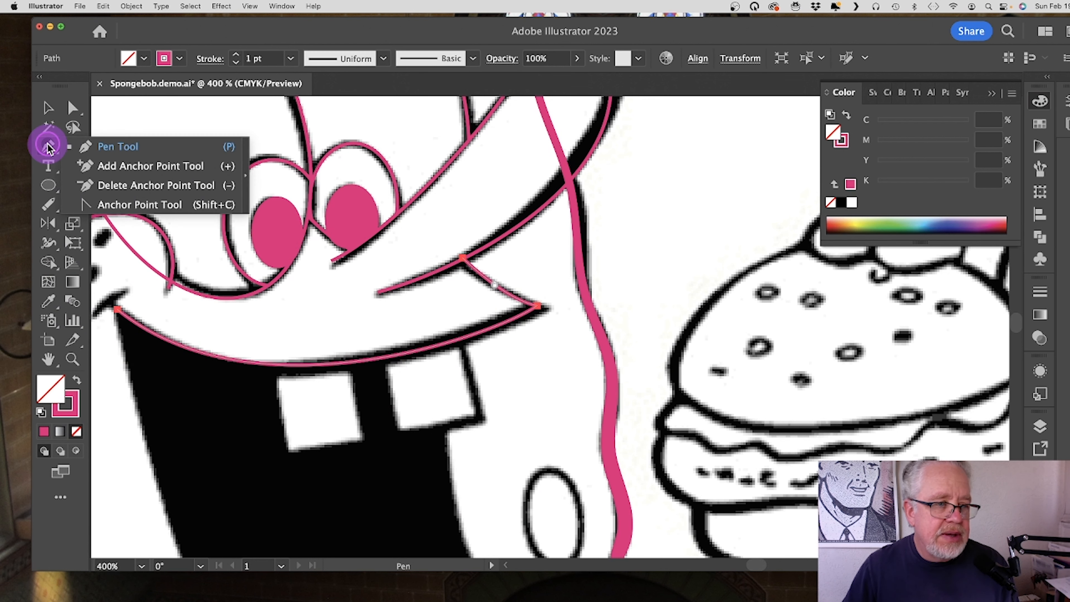
{"action": "left_click", "coordinate": [91, 171]}
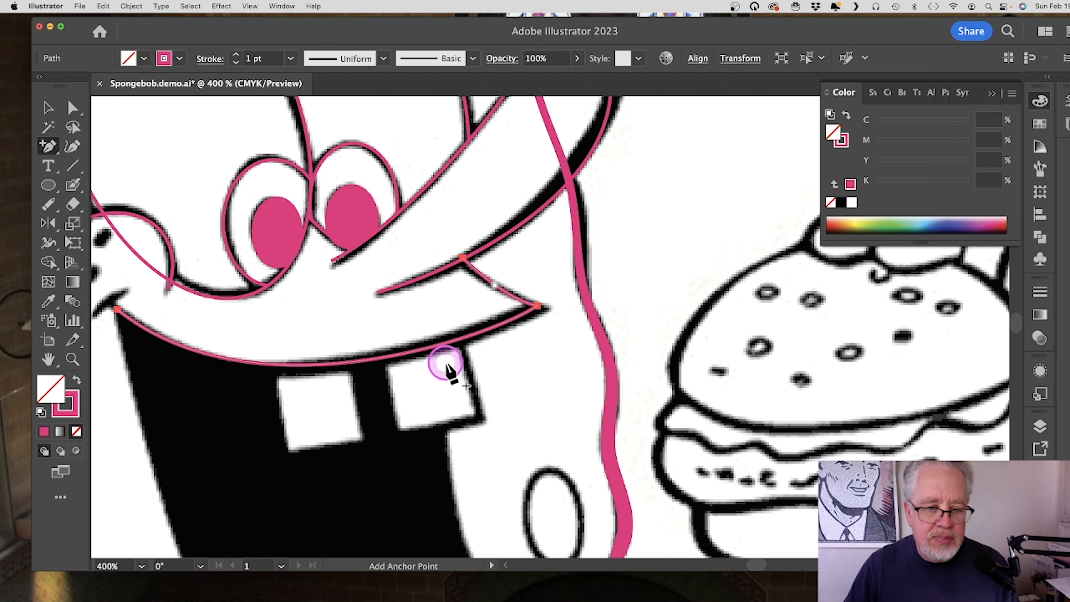
{"action": "left_click", "coordinate": [460, 339]}
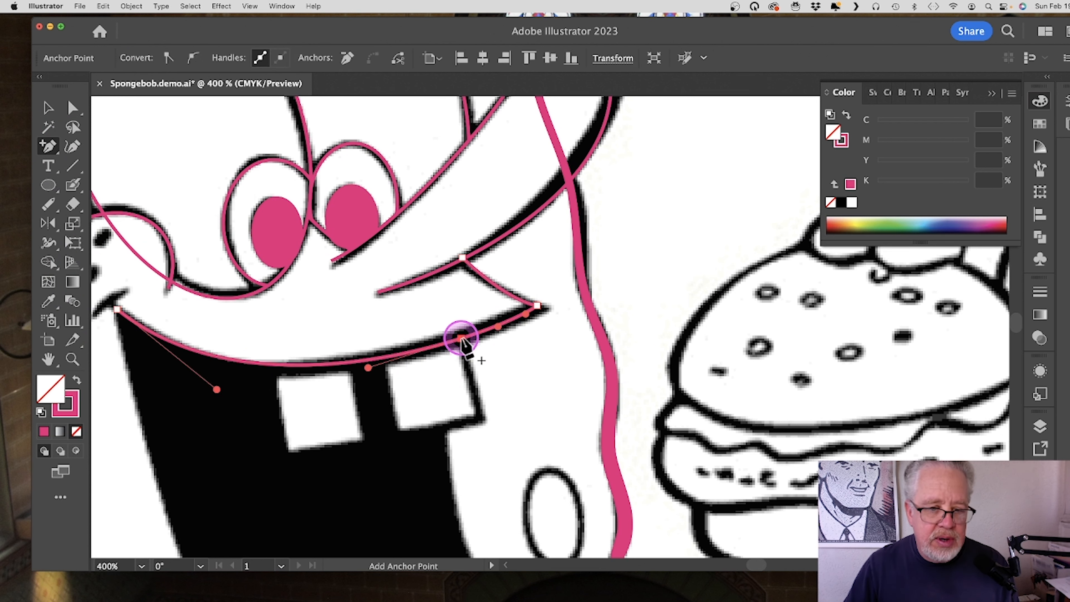
{"action": "left_click", "coordinate": [72, 108]}
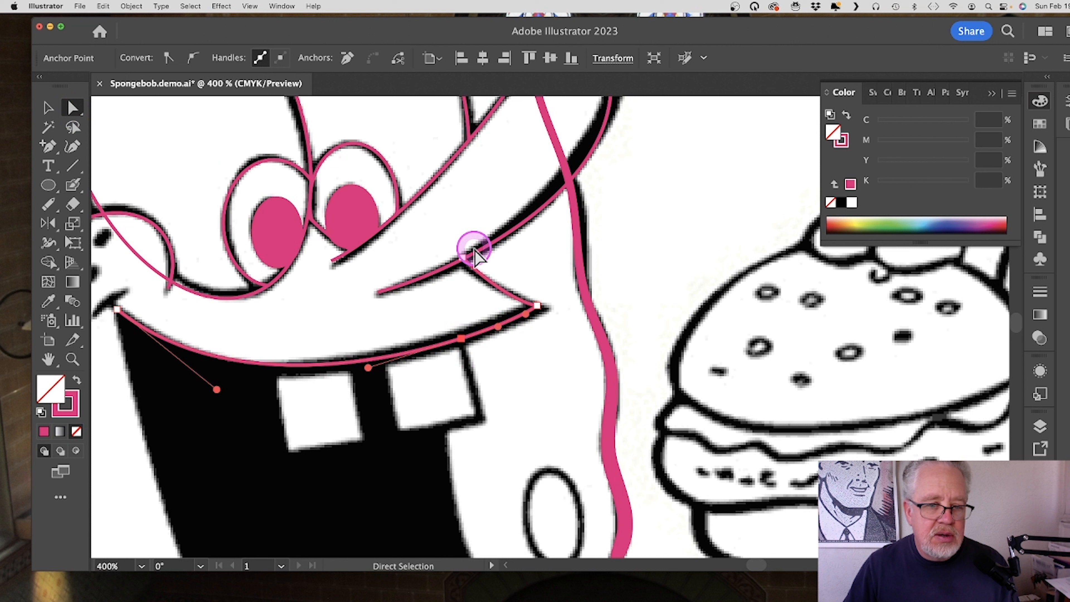
{"action": "left_click", "coordinate": [463, 258]}
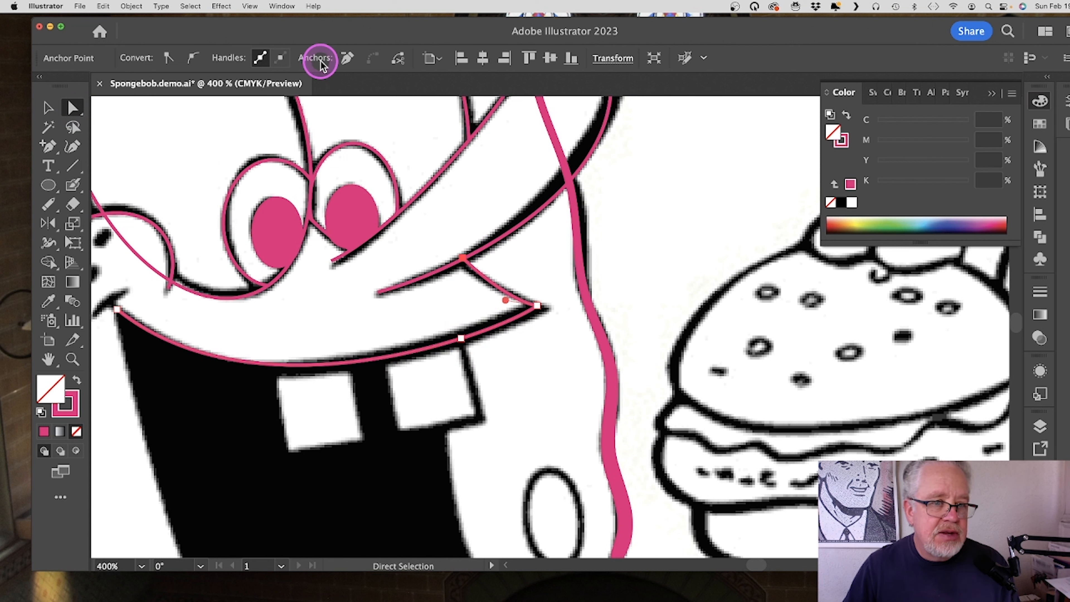
{"action": "left_click", "coordinate": [355, 59]}
{"action": "left_click", "coordinate": [528, 316]}
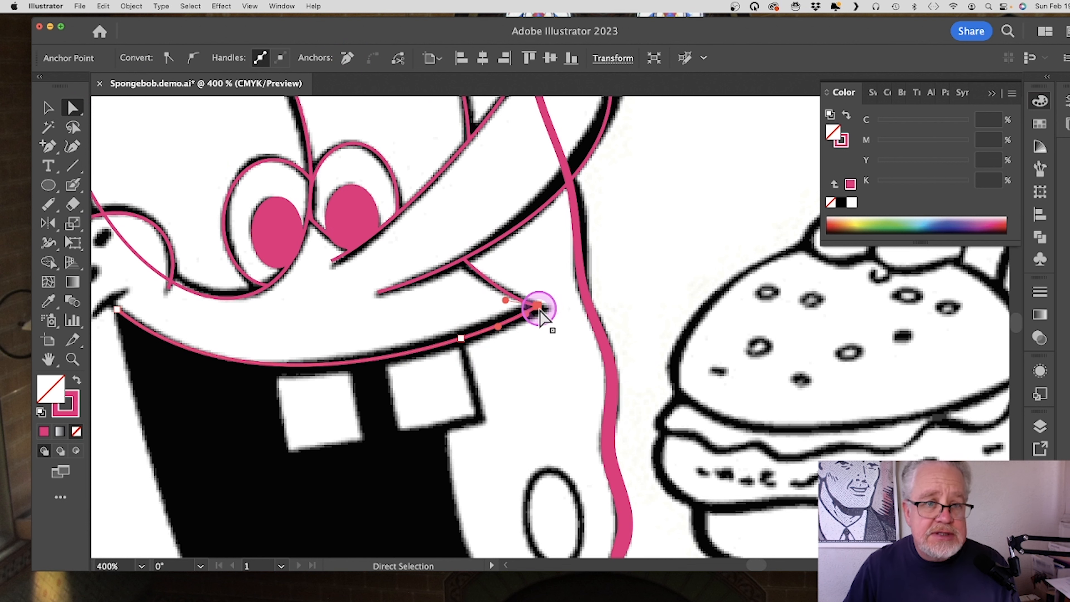
{"action": "left_click", "coordinate": [351, 58]}
{"action": "left_click", "coordinate": [530, 355]}
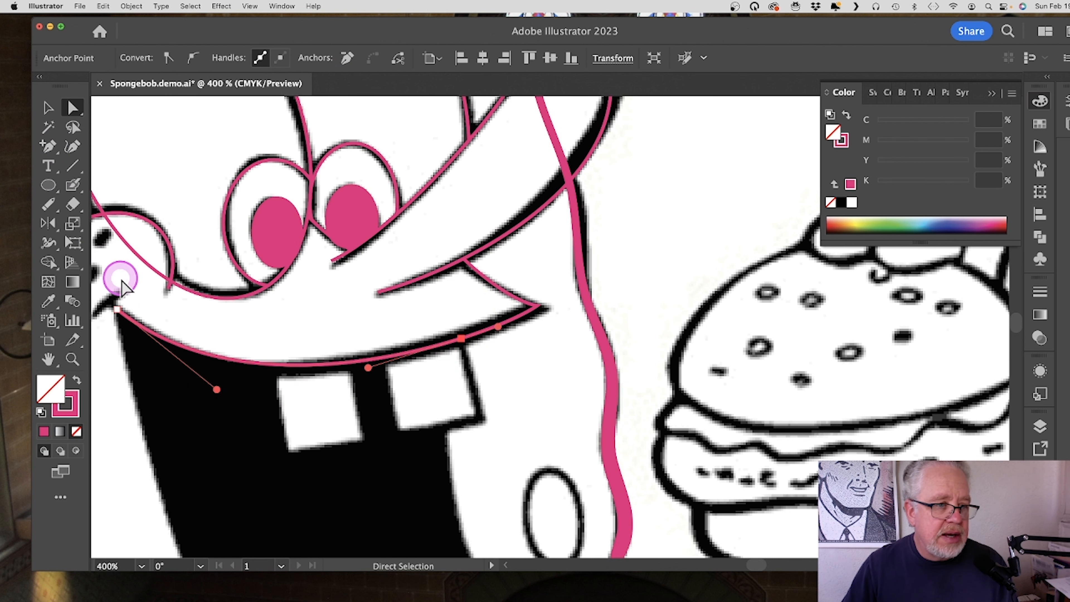
Step: Continue the copied lip path with the Pen tool down the mouth's right edge, around the bottom, and close it at the left corner
{"action": "scroll", "coordinate": [364, 384], "scroll_direction": "down", "scroll_amount": 5}
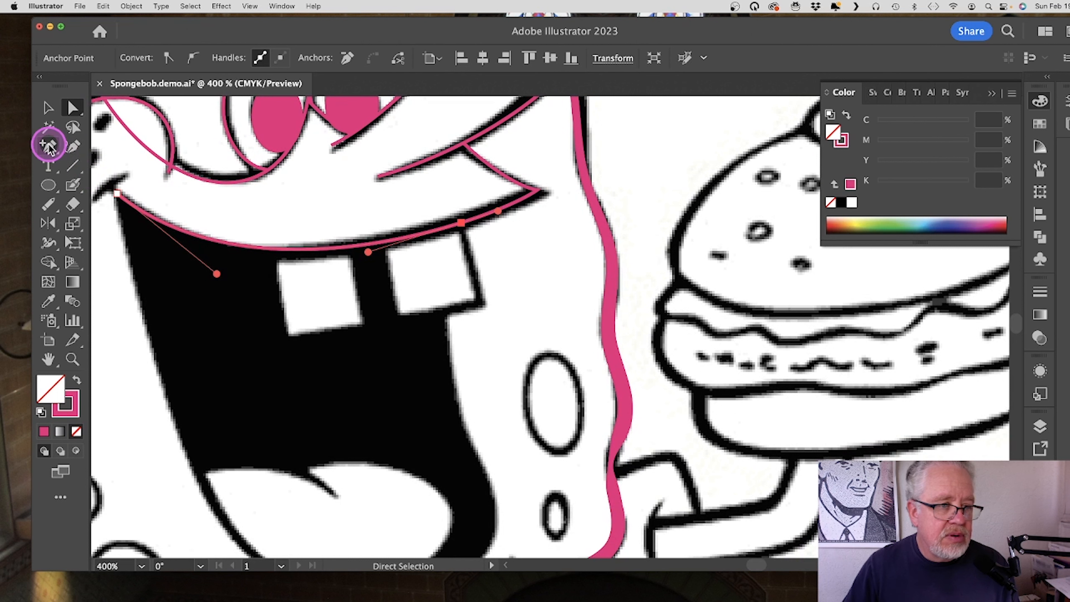
{"action": "left_click_drag", "start_coordinate": [48, 147], "coordinate": [100, 146]}
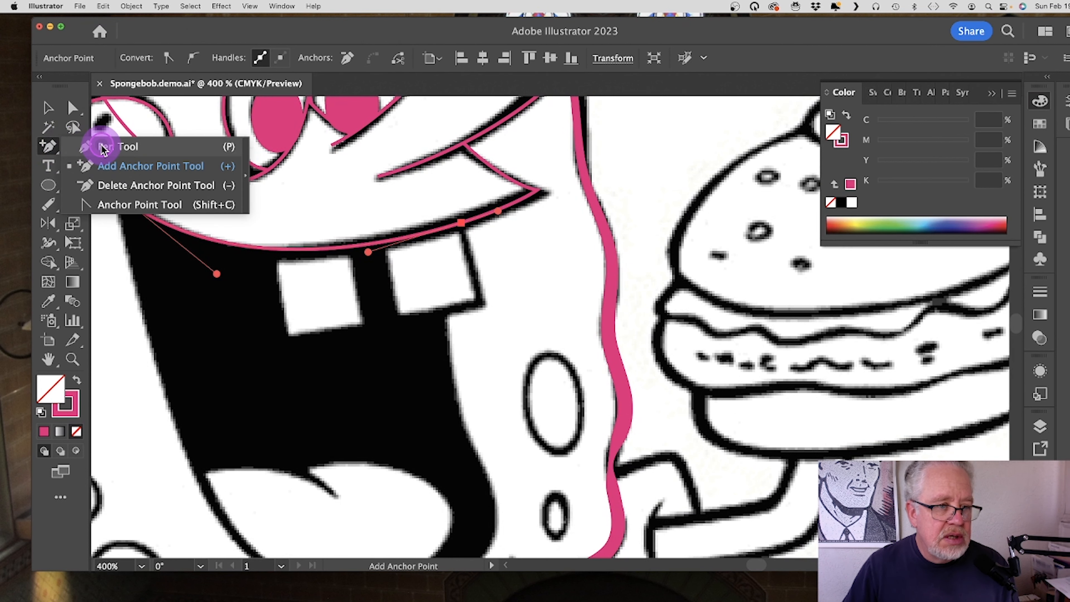
{"action": "left_click", "coordinate": [462, 223]}
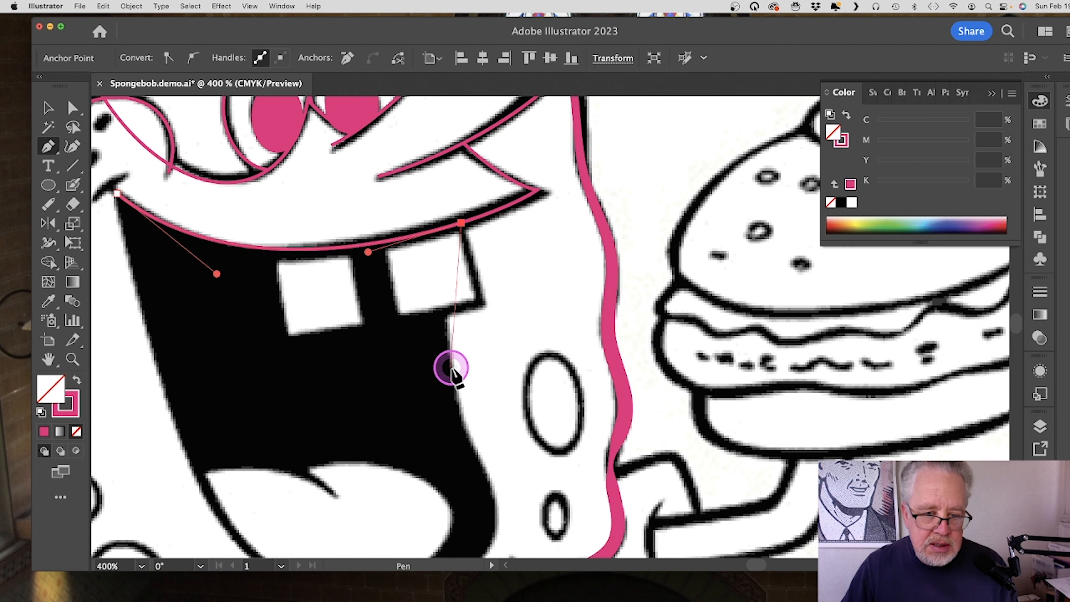
{"action": "left_click_drag", "start_coordinate": [450, 366], "coordinate": [464, 412]}
{"action": "left_click_drag", "start_coordinate": [509, 526], "coordinate": [512, 535]}
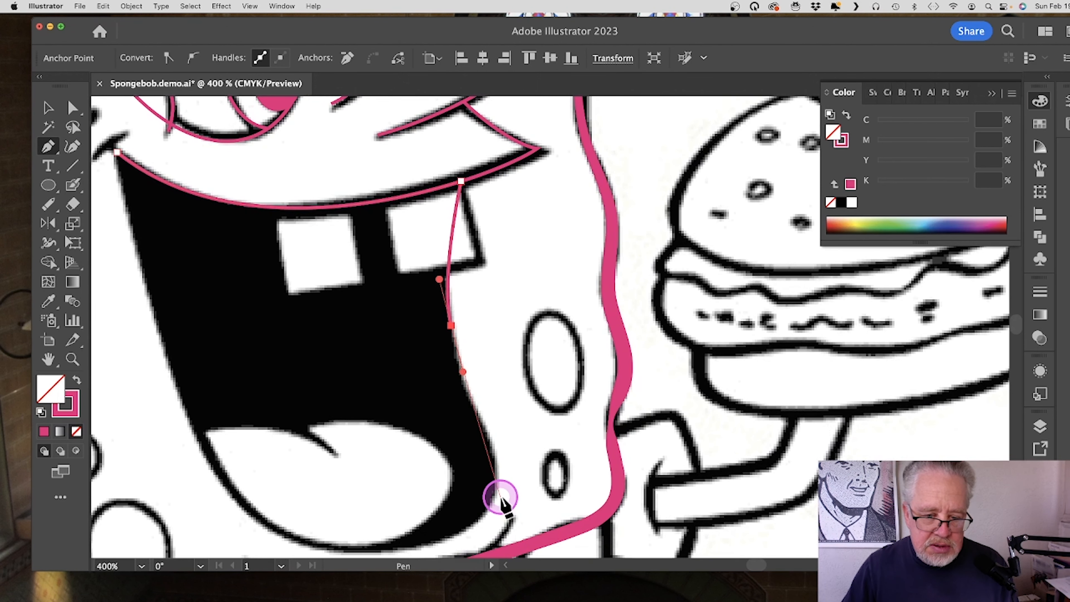
{"action": "left_click_drag", "start_coordinate": [492, 496], "coordinate": [473, 535]}
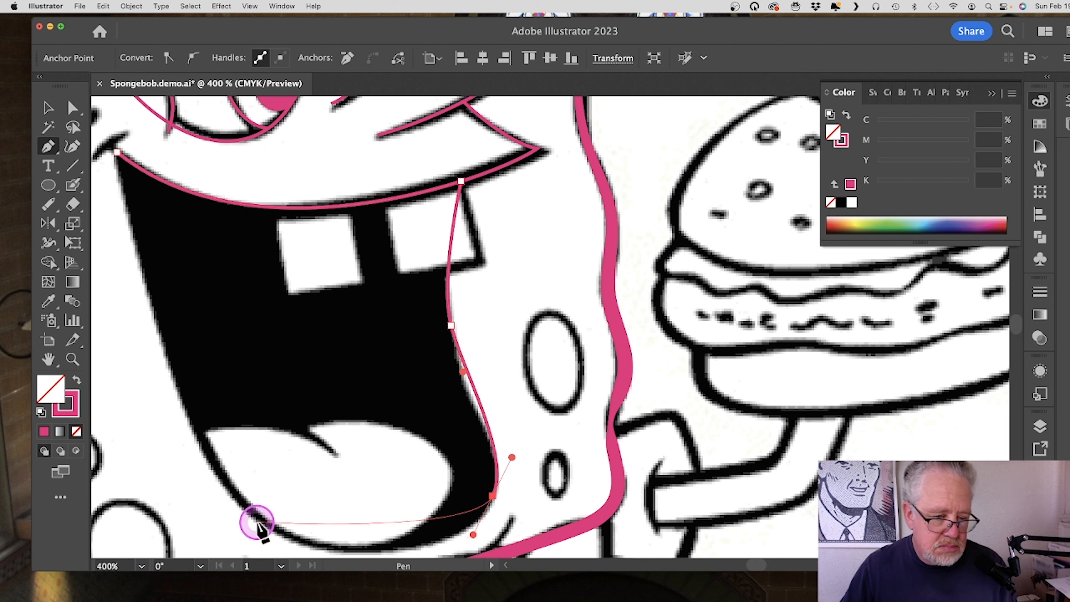
{"action": "mouse_move", "coordinate": [256, 523]}
{"action": "left_mouse_down"}
{"action": "mouse_move", "coordinate": [198, 476]}
{"action": "mouse_move", "coordinate": [180, 442]}
{"action": "mouse_move", "coordinate": [153, 450]}
{"action": "left_mouse_up"}
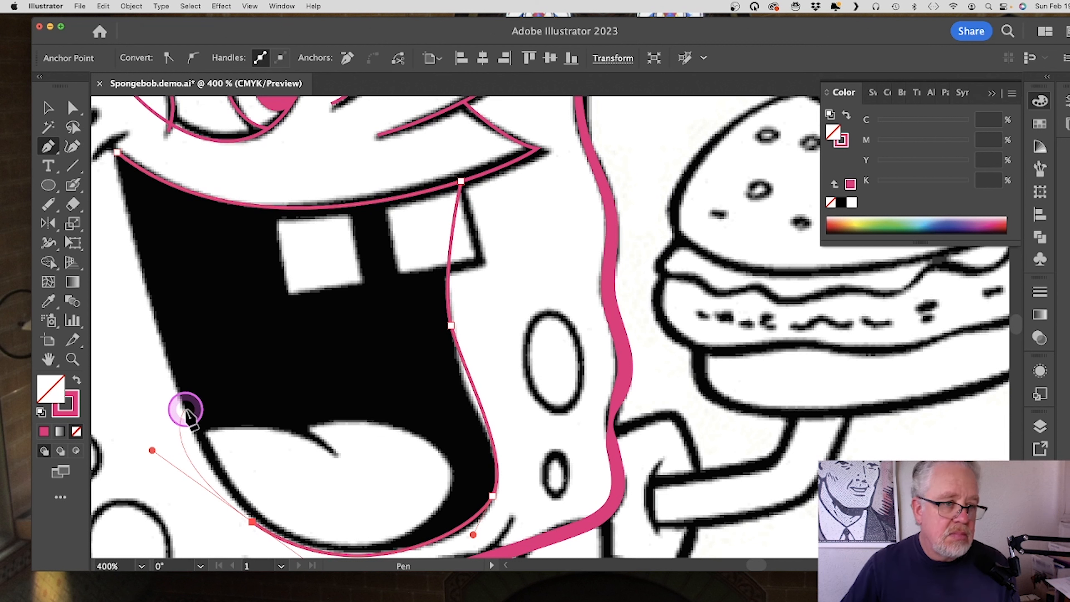
{"action": "left_click_drag", "start_coordinate": [112, 149], "coordinate": [115, 154]}
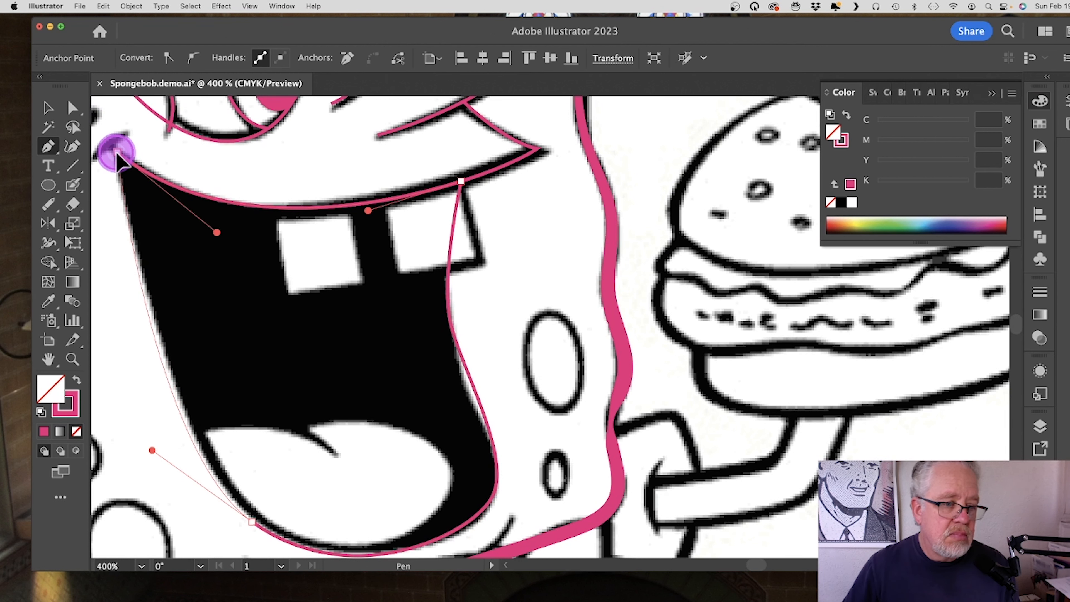
Step: Adjust the mouth path's lower-left anchor and handle, and lengthen the lower handle of the right-edge anchor to follow the drawn outline
{"action": "left_click", "coordinate": [72, 109]}
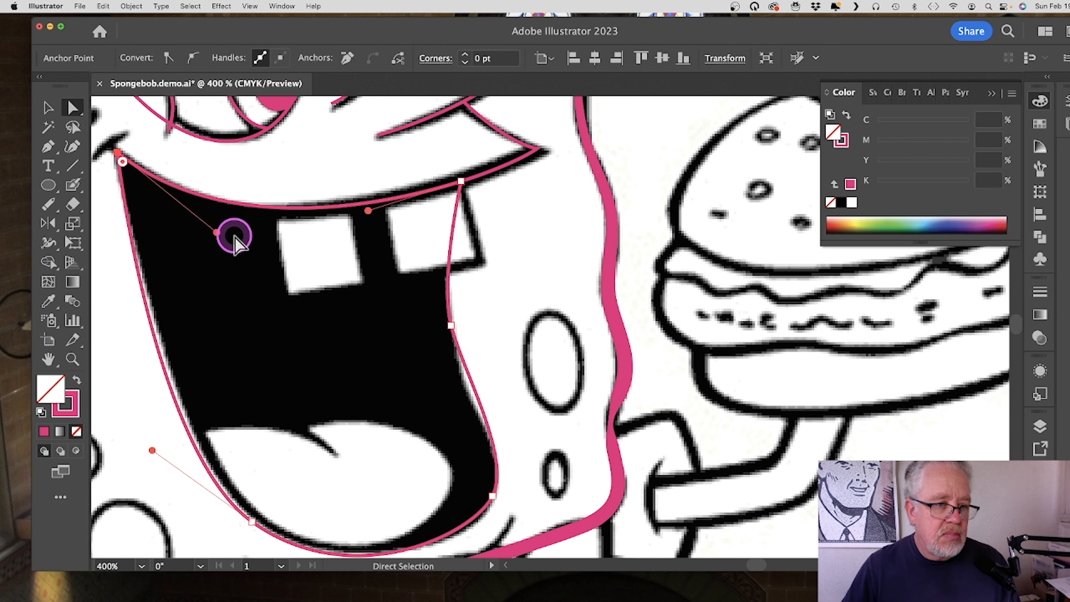
{"action": "left_click_drag", "start_coordinate": [153, 451], "coordinate": [155, 447]}
{"action": "left_click", "coordinate": [273, 538]}
{"action": "left_click_drag", "start_coordinate": [255, 531], "coordinate": [258, 527]}
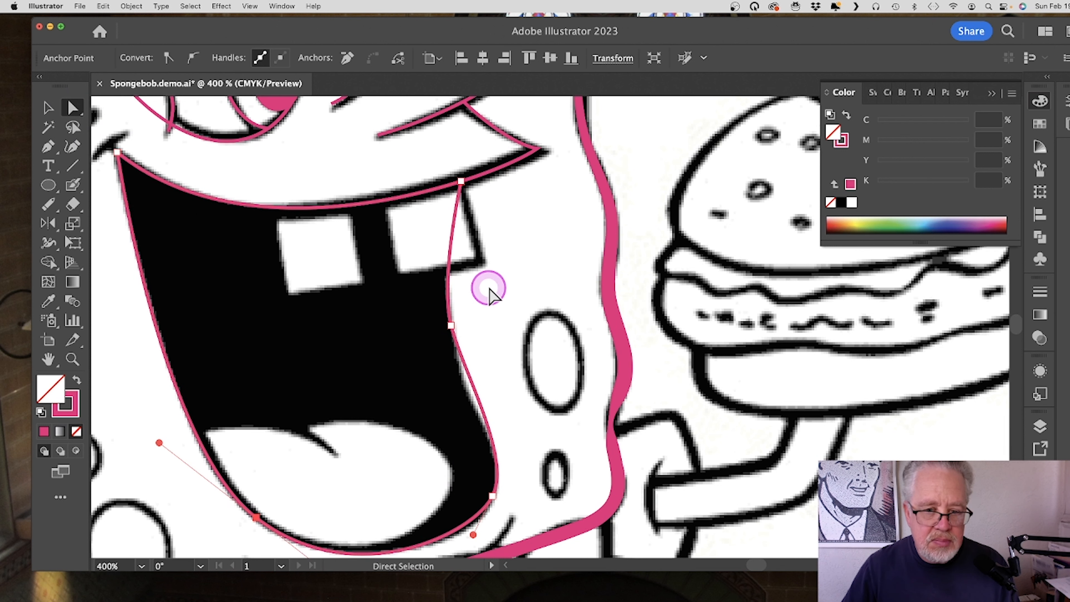
{"action": "left_click", "coordinate": [450, 327]}
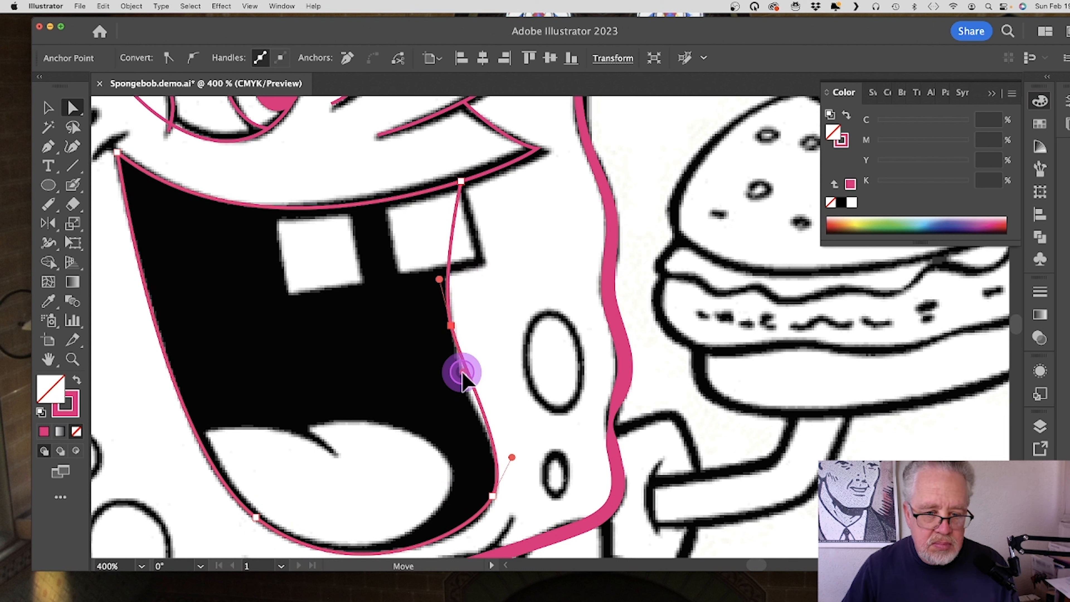
{"action": "left_click_drag", "start_coordinate": [462, 373], "coordinate": [463, 393]}
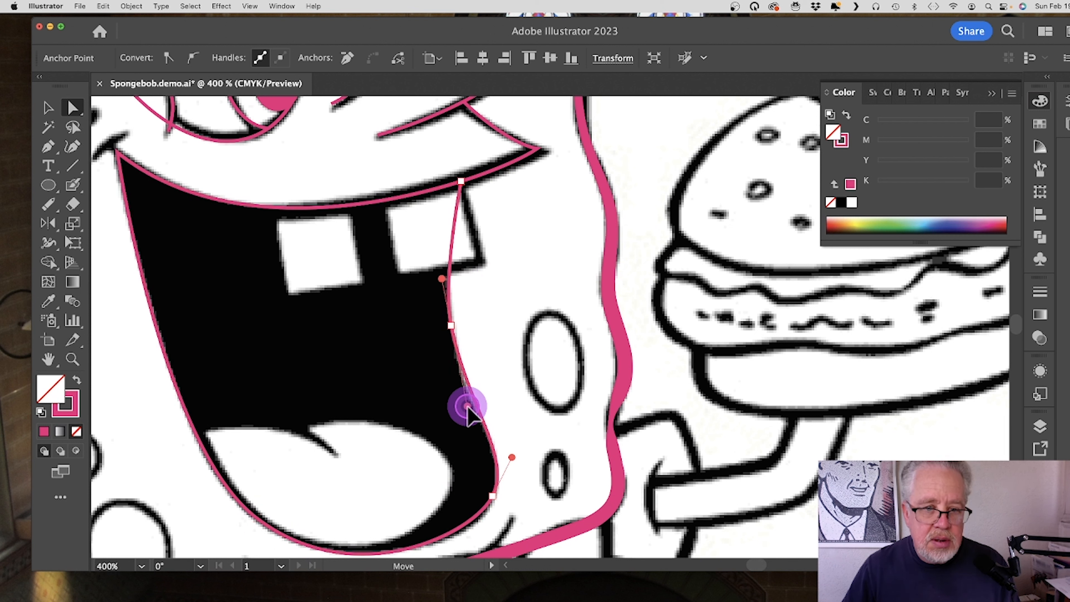
{"action": "left_click_drag", "start_coordinate": [468, 404], "coordinate": [468, 405]}
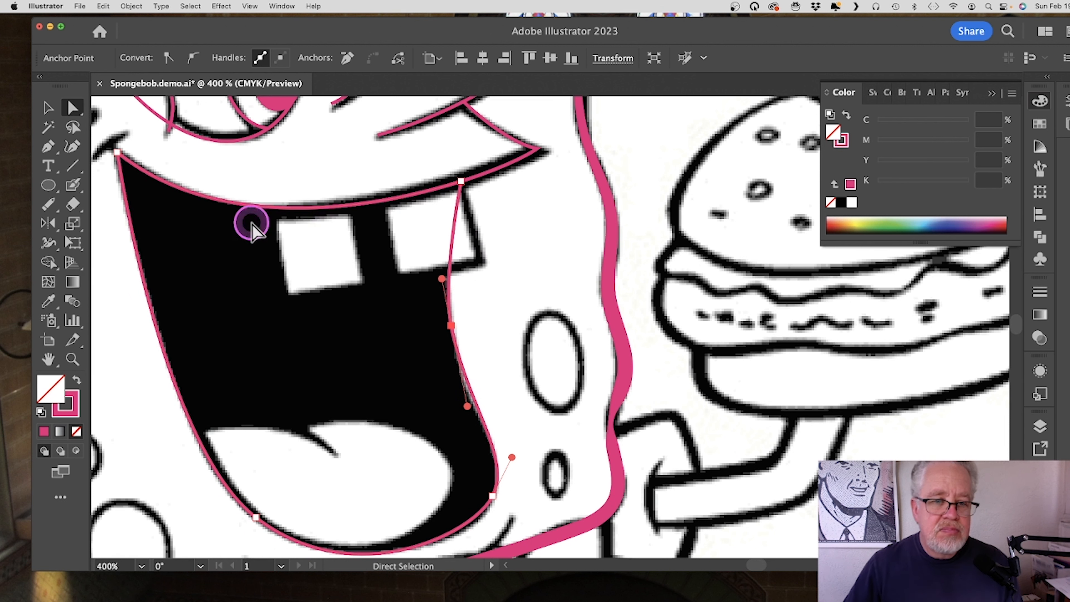
{"action": "left_click", "coordinate": [48, 108]}
{"action": "left_click", "coordinate": [451, 253]}
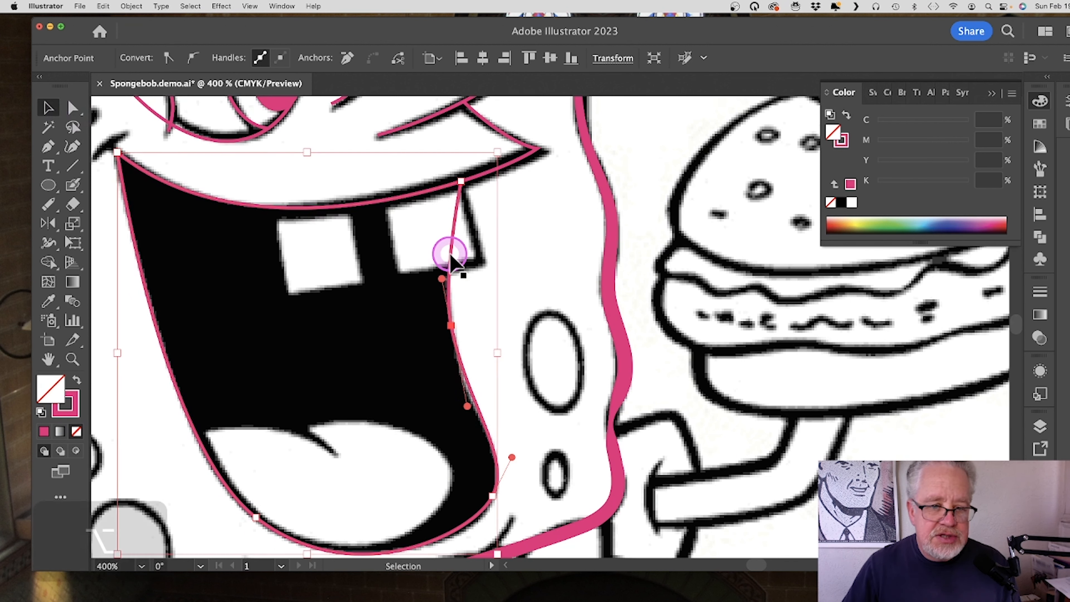
{"action": "left_click_drag", "start_coordinate": [450, 254], "coordinate": [444, 285]}
{"action": "key", "text": "super+z"}
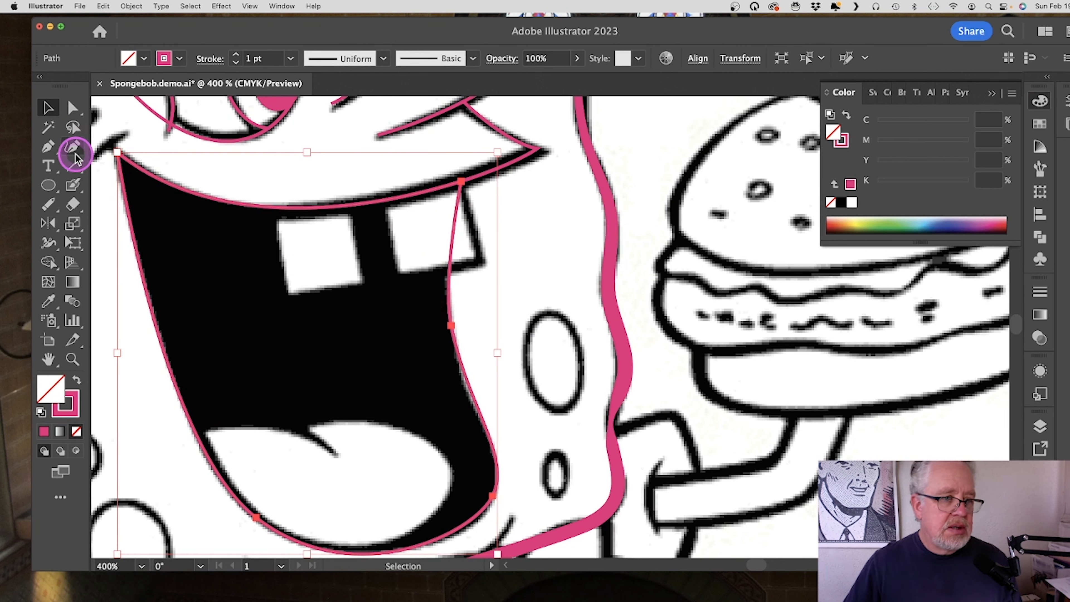
Step: Draw a rectangle over the left tooth, shift it into place and move its corner points onto the drawn tooth's corners
{"action": "left_click_drag", "start_coordinate": [47, 185], "coordinate": [136, 184]}
{"action": "left_click_drag", "start_coordinate": [277, 211], "coordinate": [363, 286]}
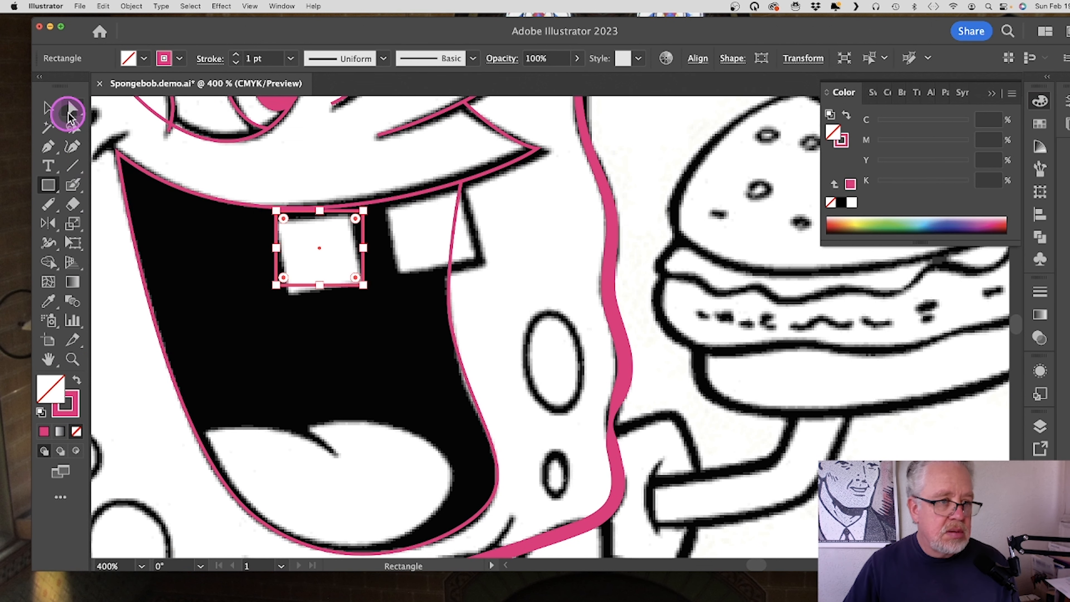
{"action": "left_click", "coordinate": [51, 109]}
{"action": "left_click", "coordinate": [337, 300]}
{"action": "left_click_drag", "start_coordinate": [276, 286], "coordinate": [289, 292]}
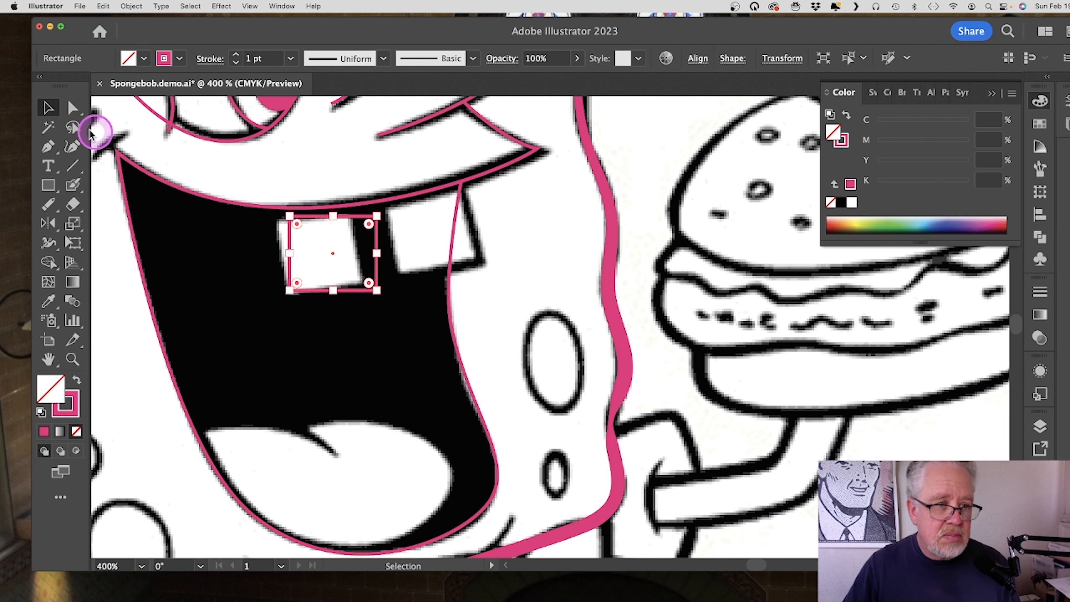
{"action": "left_click", "coordinate": [72, 107]}
{"action": "left_click_drag", "start_coordinate": [289, 216], "coordinate": [275, 218]}
{"action": "left_click_drag", "start_coordinate": [377, 216], "coordinate": [351, 211]}
{"action": "left_click_drag", "start_coordinate": [376, 291], "coordinate": [363, 285]}
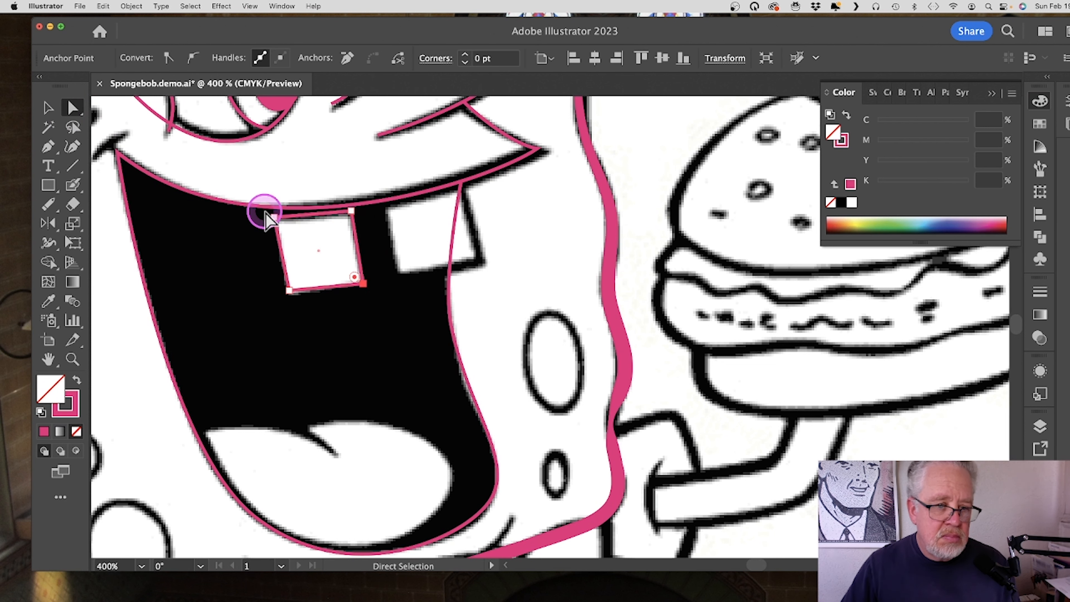
{"action": "left_click_drag", "start_coordinate": [274, 217], "coordinate": [273, 212]}
Step: Duplicate the tooth shape onto the right tooth and adjust its corner points to match the drawing
{"action": "key", "text": "v"}
{"action": "left_click_drag", "start_coordinate": [341, 287], "coordinate": [472, 241]}
{"action": "left_click", "coordinate": [472, 246]}
{"action": "left_click", "coordinate": [101, 116]}
{"action": "key", "text": "v"}
{"action": "left_click", "coordinate": [471, 248]}
{"action": "key", "text": "a"}
{"action": "left_click", "coordinate": [431, 235]}
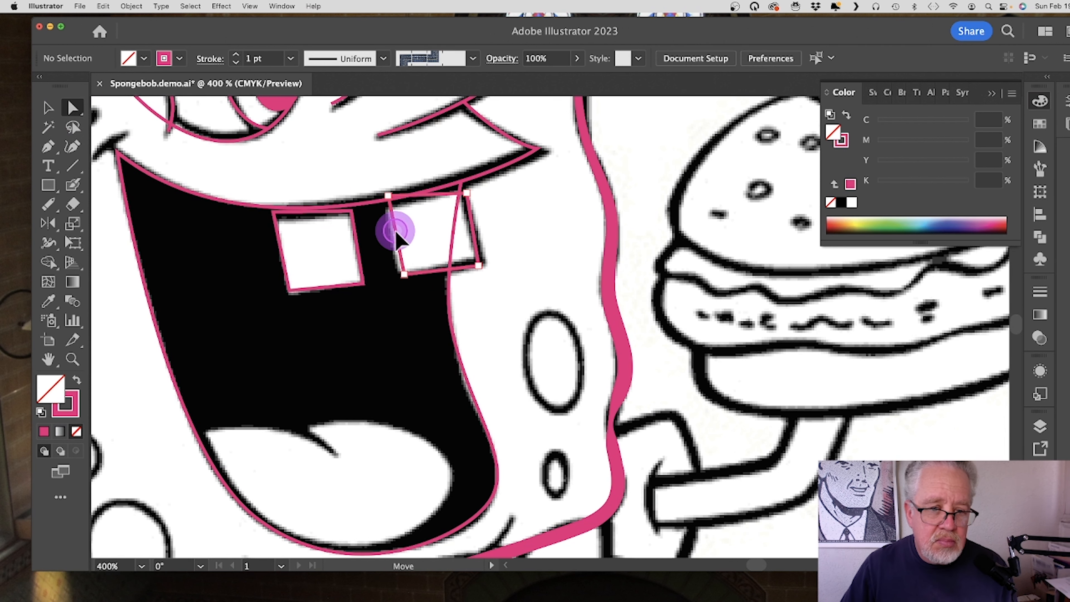
{"action": "left_click_drag", "start_coordinate": [394, 232], "coordinate": [394, 238]}
{"action": "left_click_drag", "start_coordinate": [472, 231], "coordinate": [471, 222]}
{"action": "left_click_drag", "start_coordinate": [476, 257], "coordinate": [479, 264]}
{"action": "left_click_drag", "start_coordinate": [402, 280], "coordinate": [404, 277]}
Step: Trace the tongue with the Pen tool as a closed path, starting and ending at the inner tip of its fold
{"action": "key", "text": "p"}
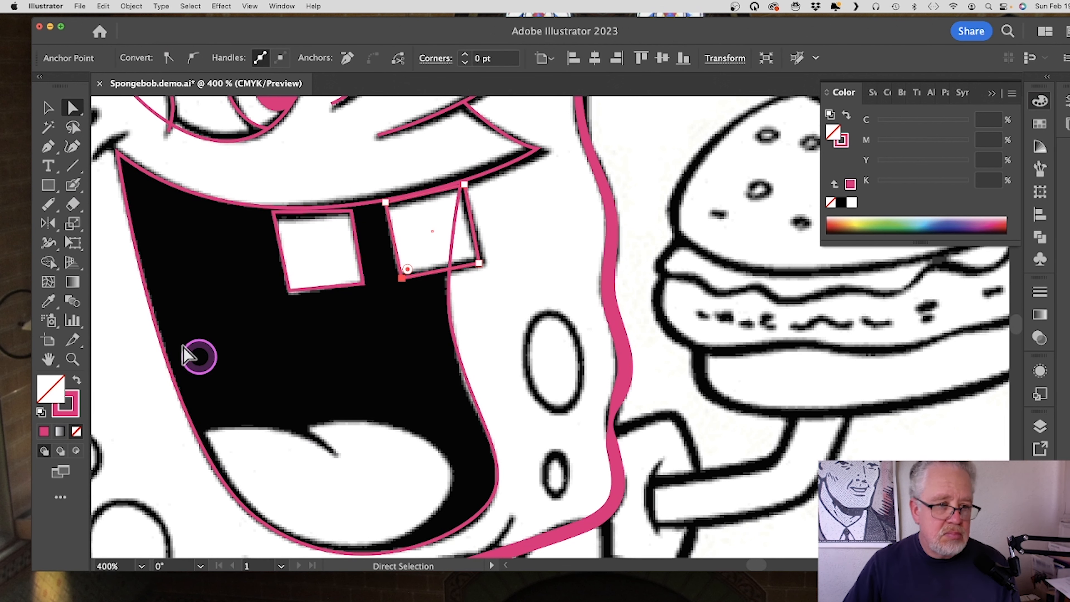
{"action": "left_click", "coordinate": [337, 453]}
{"action": "left_click", "coordinate": [309, 424]}
{"action": "left_click_drag", "start_coordinate": [440, 457], "coordinate": [473, 502]}
{"action": "left_click_drag", "start_coordinate": [349, 544], "coordinate": [284, 544]}
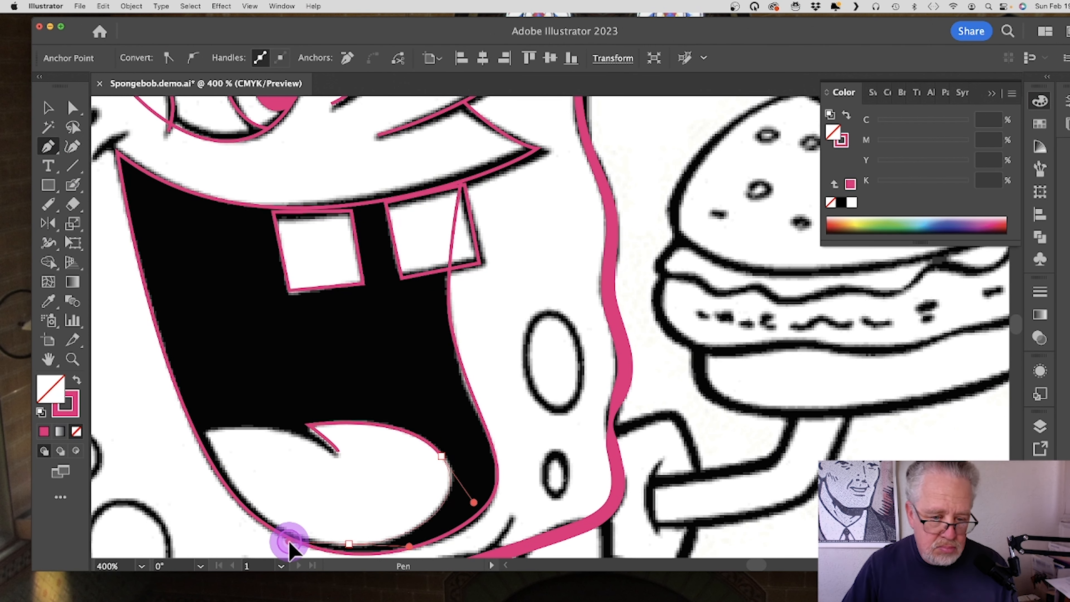
{"action": "left_click_drag", "start_coordinate": [205, 432], "coordinate": [188, 366]}
{"action": "left_click", "coordinate": [337, 452]}
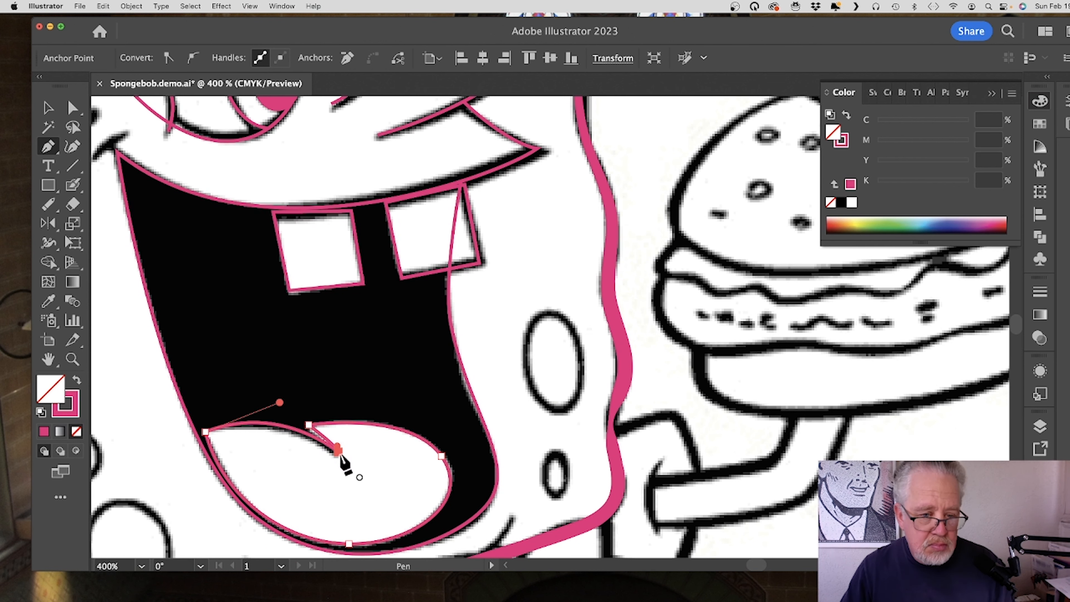
{"action": "left_click_drag", "start_coordinate": [279, 403], "coordinate": [282, 414]}
{"action": "left_click_drag", "start_coordinate": [337, 452], "coordinate": [337, 457]}
Step: Draw an ellipse over the uppermost pore on the body's side face and rotate it to match the tilt
{"action": "key", "text": "z"}
{"action": "left_click", "coordinate": [523, 327], "text": "alt"}
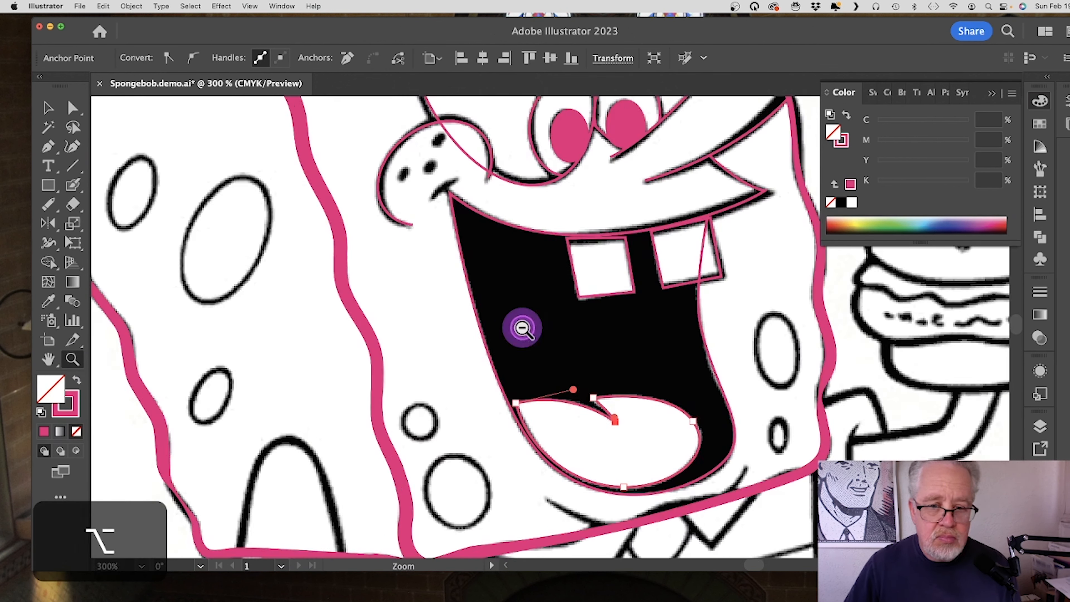
{"action": "left_click", "coordinate": [522, 328], "text": "alt"}
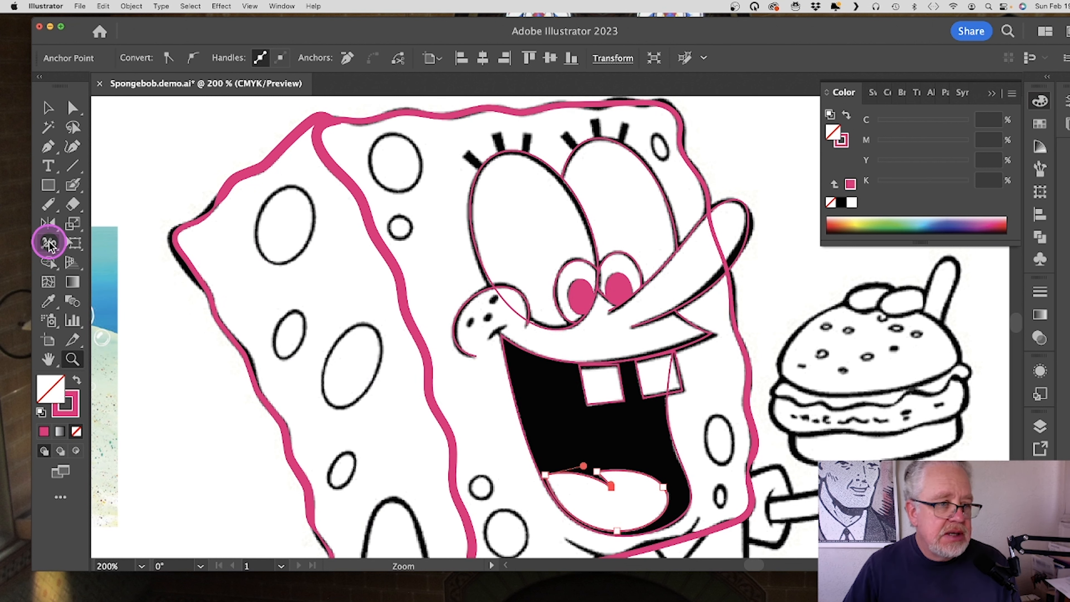
{"action": "mouse_move", "coordinate": [45, 189]}
{"action": "left_mouse_down"}
{"action": "mouse_move", "coordinate": [113, 184]}
{"action": "mouse_move", "coordinate": [124, 223]}
{"action": "left_mouse_up"}
{"action": "mouse_move", "coordinate": [260, 184]}
{"action": "left_mouse_down"}
{"action": "mouse_move", "coordinate": [287, 239]}
{"action": "mouse_move", "coordinate": [316, 265]}
{"action": "left_mouse_up"}
{"action": "key", "text": "v"}
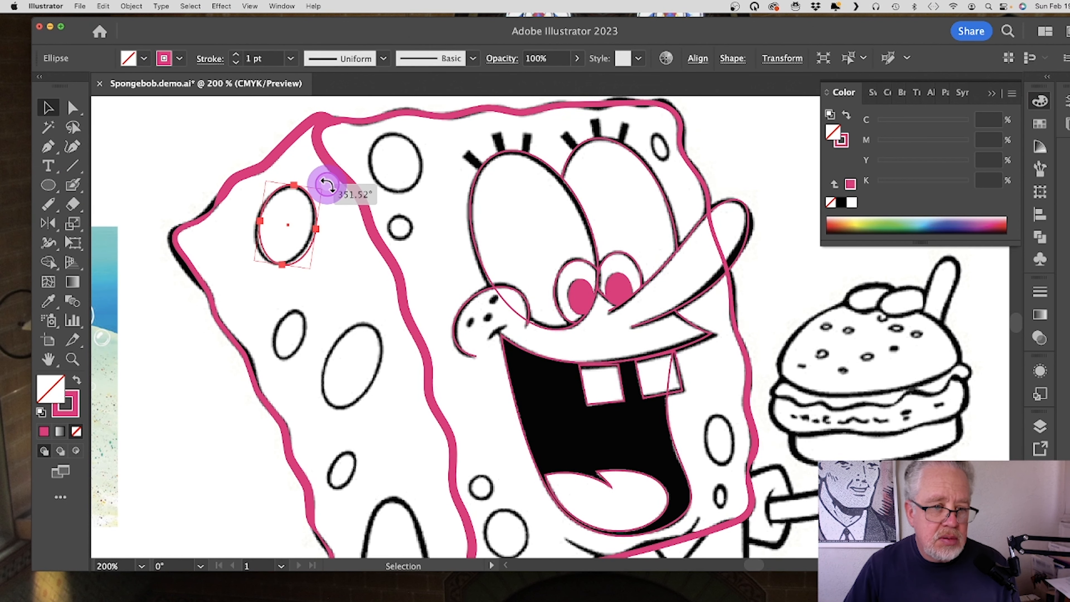
Step: Duplicate the ellipse onto the large pore lower on the side face, then resize and rotate it to fit
{"action": "left_click_drag", "start_coordinate": [318, 225], "coordinate": [381, 370], "text": "alt"}
{"action": "left_click_drag", "start_coordinate": [360, 333], "coordinate": [363, 325]}
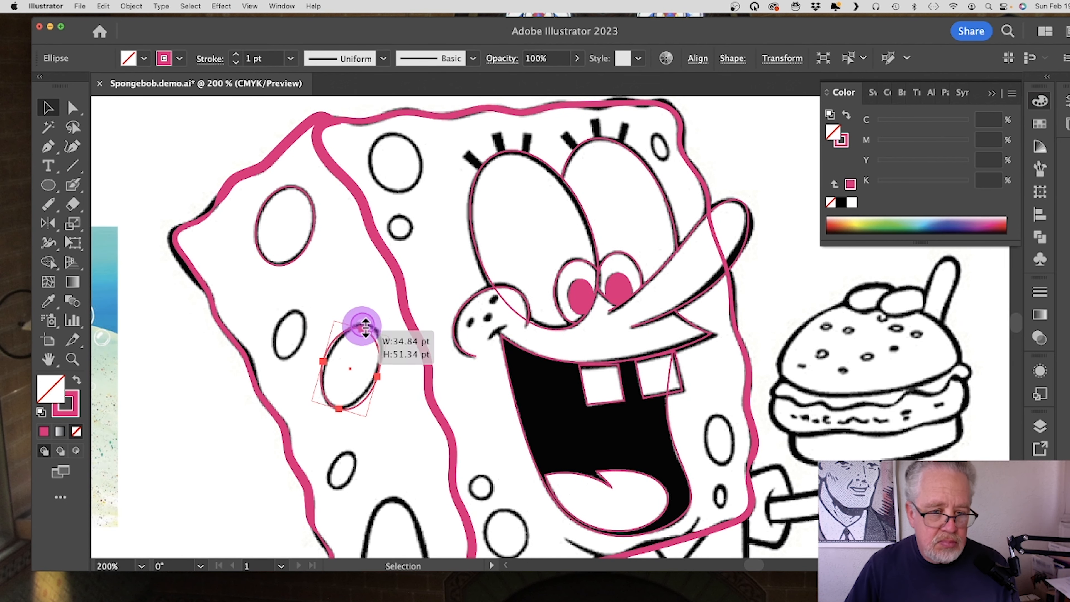
{"action": "left_click_drag", "start_coordinate": [324, 363], "coordinate": [330, 361]}
{"action": "left_click_drag", "start_coordinate": [373, 427], "coordinate": [361, 424]}
Step: Duplicate the ellipse onto the side face's two smaller pores, scaling and rotating the copies to fit
{"action": "scroll", "coordinate": [314, 272], "scroll_direction": "down", "scroll_amount": 2}
{"action": "key", "text": "l"}
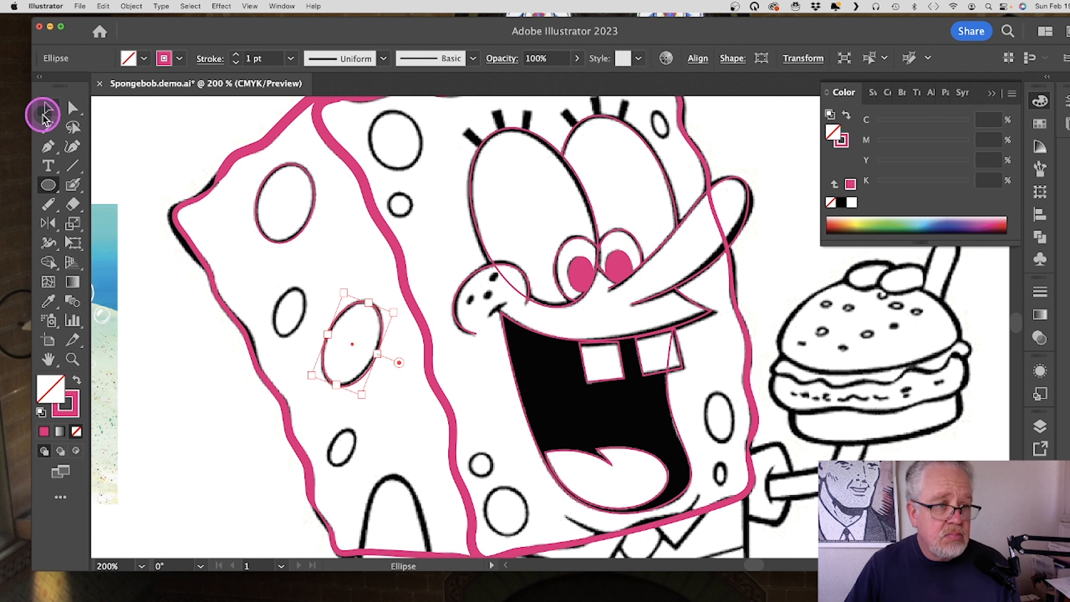
{"action": "left_click", "coordinate": [42, 113]}
{"action": "left_click_drag", "start_coordinate": [353, 344], "coordinate": [296, 330], "text": "alt"}
{"action": "left_click_drag", "start_coordinate": [305, 380], "coordinate": [293, 341]}
{"action": "left_click_drag", "start_coordinate": [301, 282], "coordinate": [298, 289]}
{"action": "left_click_drag", "start_coordinate": [290, 313], "coordinate": [343, 453], "text": "alt"}
{"action": "left_click_drag", "start_coordinate": [346, 481], "coordinate": [345, 469]}
Step: Draw circles over the small pore beside the mouth and the two pores left of the eyes, nudging the last one right
{"action": "key", "text": "l"}
{"action": "left_click_drag", "start_coordinate": [470, 452], "coordinate": [494, 477], "text": "shift"}
{"action": "scroll", "coordinate": [547, 443], "scroll_direction": "up", "scroll_amount": 1}
{"action": "left_click_drag", "start_coordinate": [385, 195], "coordinate": [414, 222], "text": "shift"}
{"action": "mouse_move", "coordinate": [364, 113]}
{"action": "left_mouse_down", "text": "shift"}
{"action": "mouse_move", "coordinate": [421, 173]}
{"action": "mouse_move", "coordinate": [369, 171]}
{"action": "left_mouse_up", "text": "shift"}
{"action": "key", "text": "Right"}
{"action": "key", "text": "Right"}
Step: Draw ellipses over the large pore below-left of the mouth and the two pores right of it, adjusting the last one's position
{"action": "scroll", "coordinate": [518, 463], "scroll_direction": "down", "scroll_amount": 3}
{"action": "left_click_drag", "start_coordinate": [484, 446], "coordinate": [528, 497]}
{"action": "left_click_drag", "start_coordinate": [715, 421], "coordinate": [726, 446]}
{"action": "mouse_move", "coordinate": [700, 350]}
{"action": "left_mouse_down"}
{"action": "mouse_move", "coordinate": [732, 402]}
{"action": "mouse_move", "coordinate": [722, 378]}
{"action": "mouse_move", "coordinate": [735, 378]}
{"action": "left_mouse_up"}
{"action": "left_click", "coordinate": [51, 111]}
{"action": "left_click_drag", "start_coordinate": [720, 403], "coordinate": [720, 401]}
Step: Draw a small ellipse over the pore in the face's upper-right corner, rotate it to match and nudge it right
{"action": "scroll", "coordinate": [652, 181], "scroll_direction": "up", "scroll_amount": 3}
{"action": "left_click", "coordinate": [47, 186]}
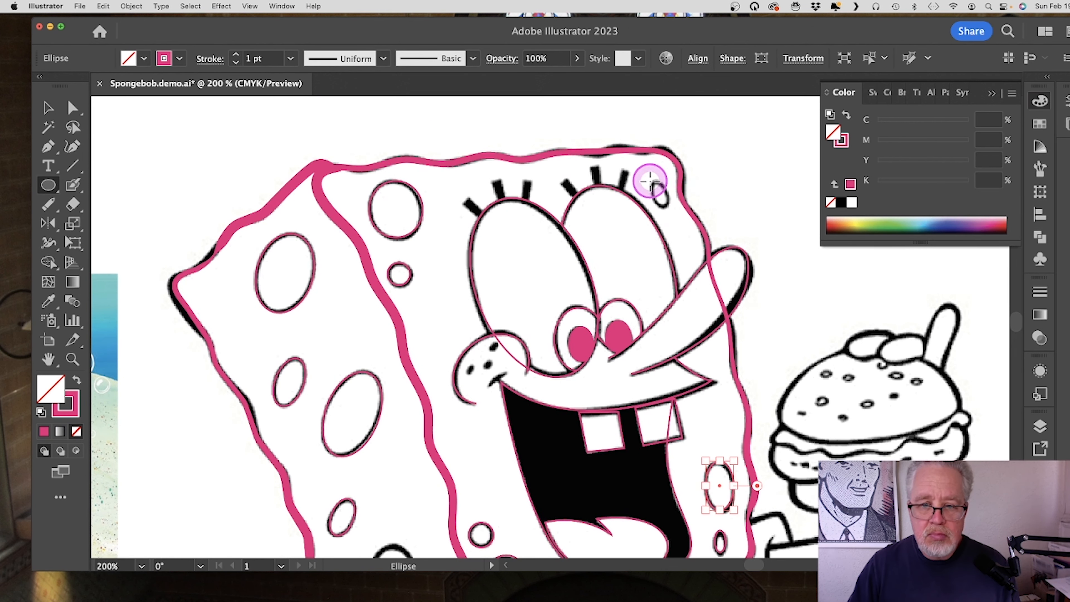
{"action": "mouse_move", "coordinate": [650, 181]}
{"action": "left_mouse_down"}
{"action": "mouse_move", "coordinate": [668, 207]}
{"action": "mouse_move", "coordinate": [648, 188]}
{"action": "left_mouse_up"}
{"action": "left_click", "coordinate": [48, 109]}
{"action": "left_click_drag", "start_coordinate": [671, 176], "coordinate": [666, 172]}
{"action": "key", "text": "Right"}
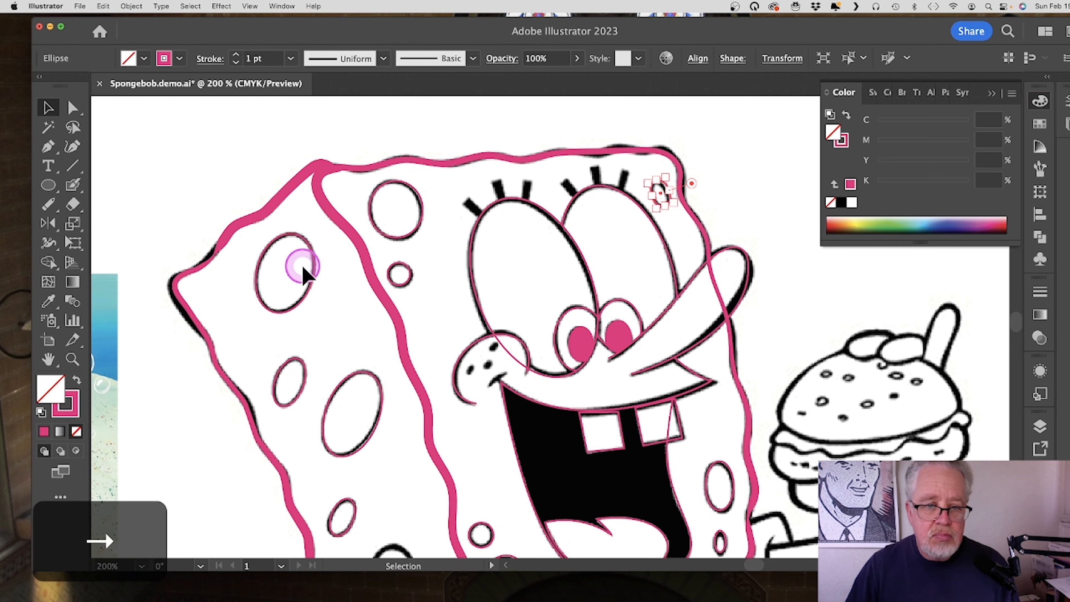
Step: Trace the eyelashes above both eyes with straight line segments
{"action": "scroll", "coordinate": [446, 440], "scroll_direction": "down", "scroll_amount": 5}
{"action": "scroll", "coordinate": [446, 441], "scroll_direction": "up", "scroll_amount": 5}
{"action": "left_click", "coordinate": [71, 359]}
{"action": "left_click", "coordinate": [518, 249]}
{"action": "left_click", "coordinate": [67, 164]}
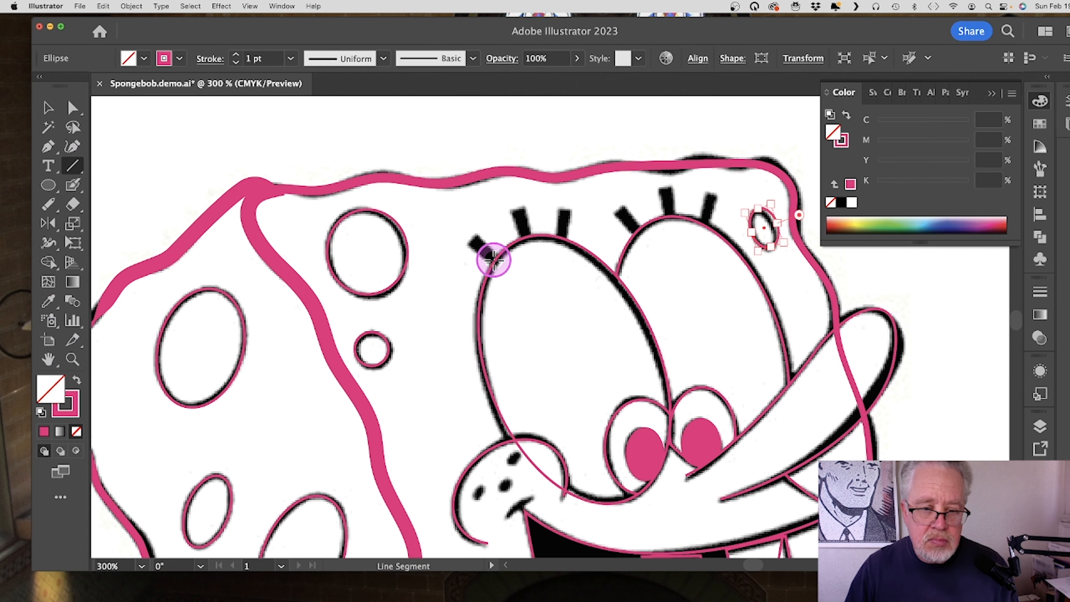
{"action": "left_click_drag", "start_coordinate": [494, 261], "coordinate": [475, 239]}
{"action": "left_click_drag", "start_coordinate": [528, 236], "coordinate": [519, 211]}
{"action": "left_click_drag", "start_coordinate": [563, 239], "coordinate": [564, 210]}
{"action": "mouse_move", "coordinate": [636, 232]}
{"action": "left_mouse_down"}
{"action": "mouse_move", "coordinate": [620, 210]}
{"action": "mouse_move", "coordinate": [666, 188]}
{"action": "left_mouse_up"}
{"action": "left_click_drag", "start_coordinate": [705, 221], "coordinate": [712, 193]}
Step: Draw a rectangle over the shirt's side panel, from the sponge body's lower-left corner across to the front edge
{"action": "left_click", "coordinate": [72, 359]}
{"action": "left_click", "coordinate": [539, 395], "text": "alt"}
{"action": "left_click", "coordinate": [539, 395], "text": "alt"}
{"action": "left_click", "coordinate": [539, 395], "text": "alt"}
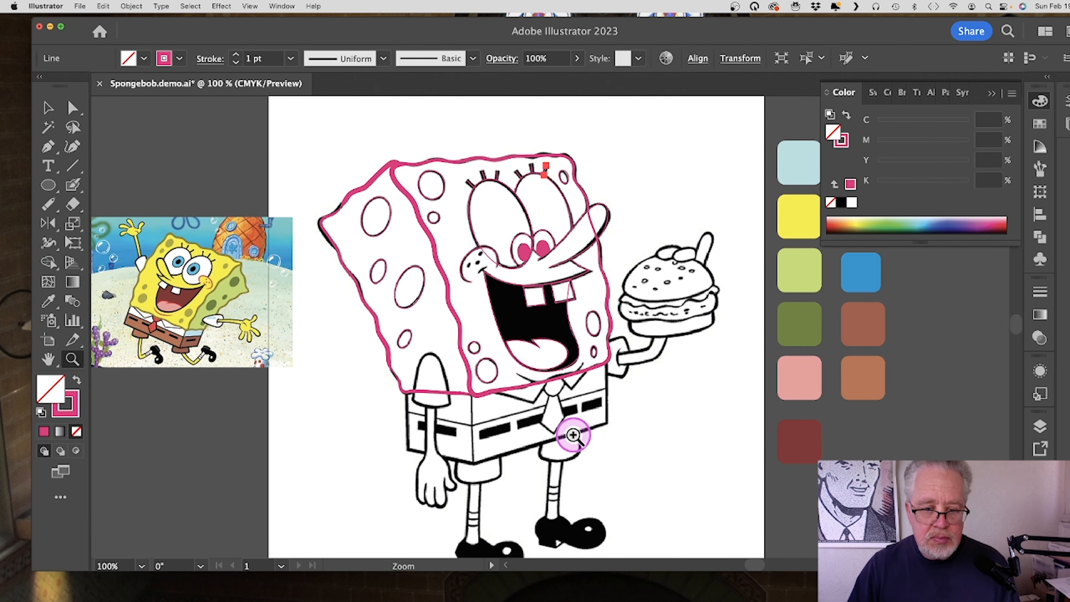
{"action": "key", "text": "v"}
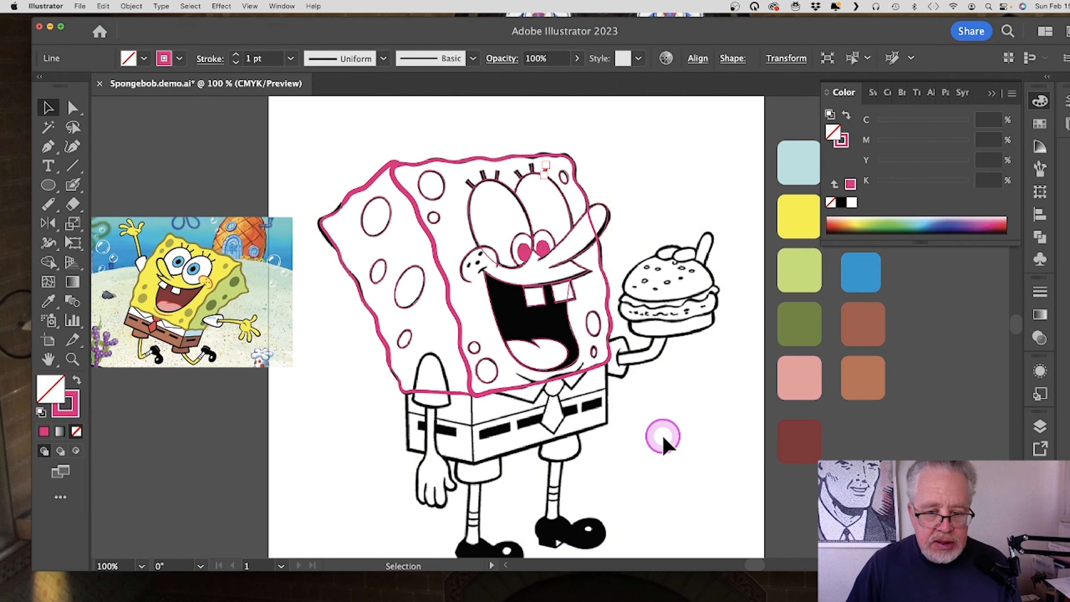
{"action": "left_click", "coordinate": [72, 359]}
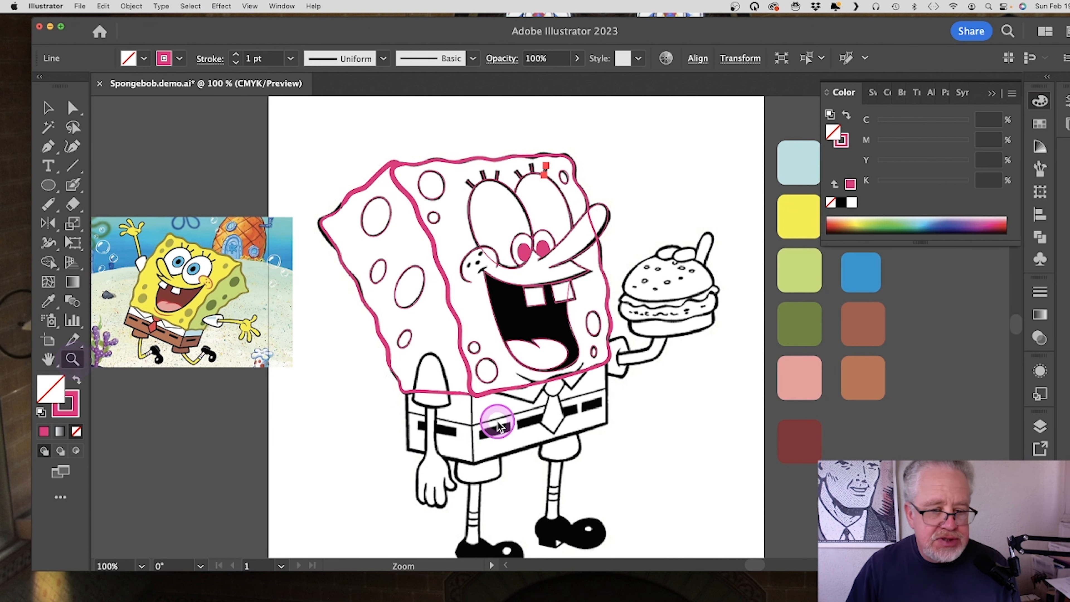
{"action": "left_click", "coordinate": [562, 427]}
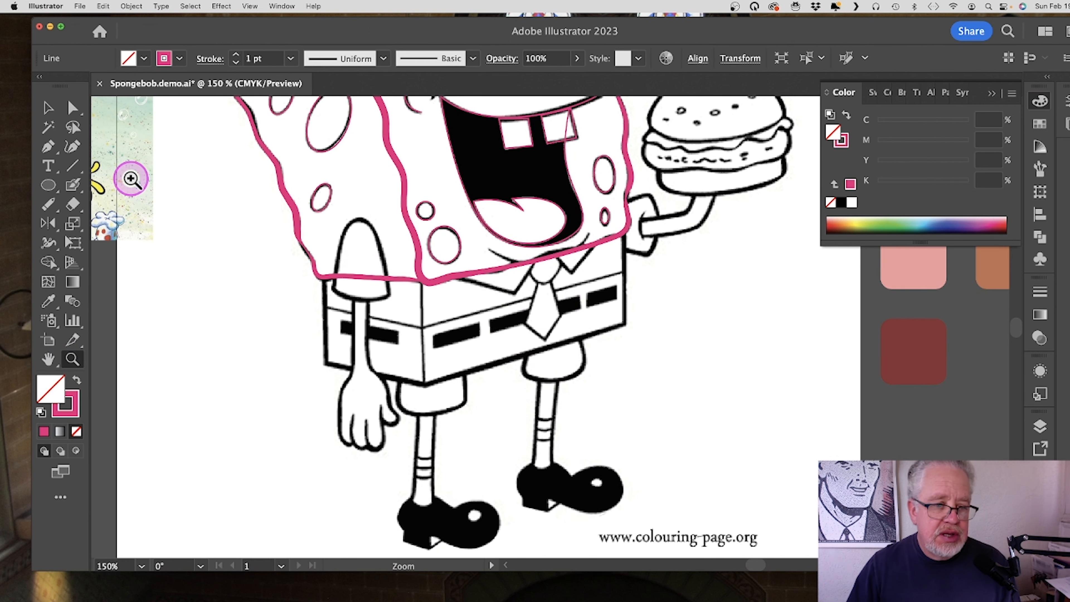
{"action": "left_click_drag", "start_coordinate": [48, 185], "coordinate": [93, 192]}
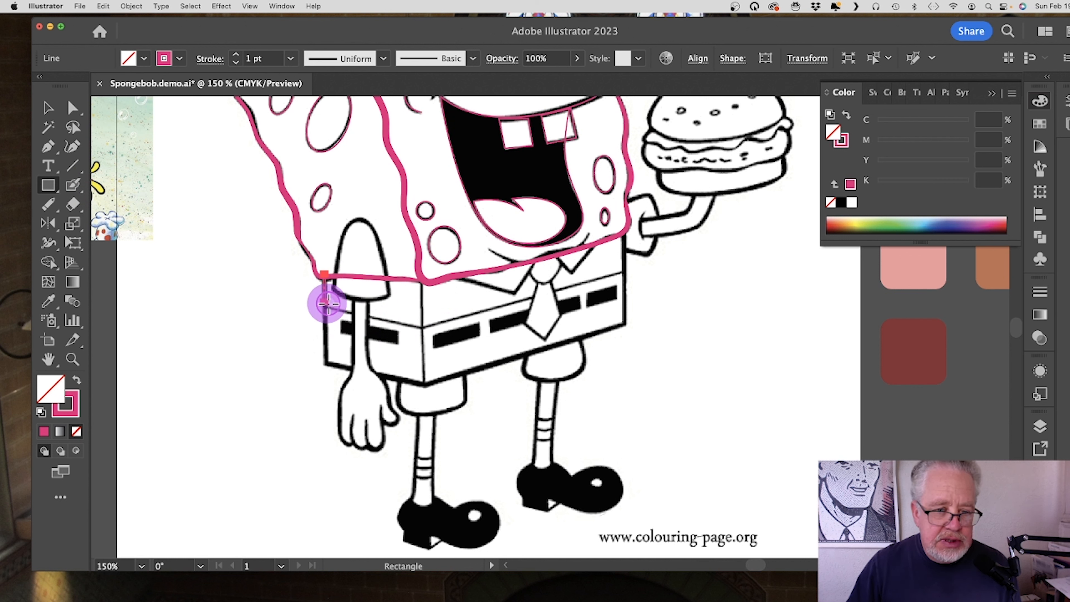
{"action": "left_click_drag", "start_coordinate": [328, 304], "coordinate": [422, 309]}
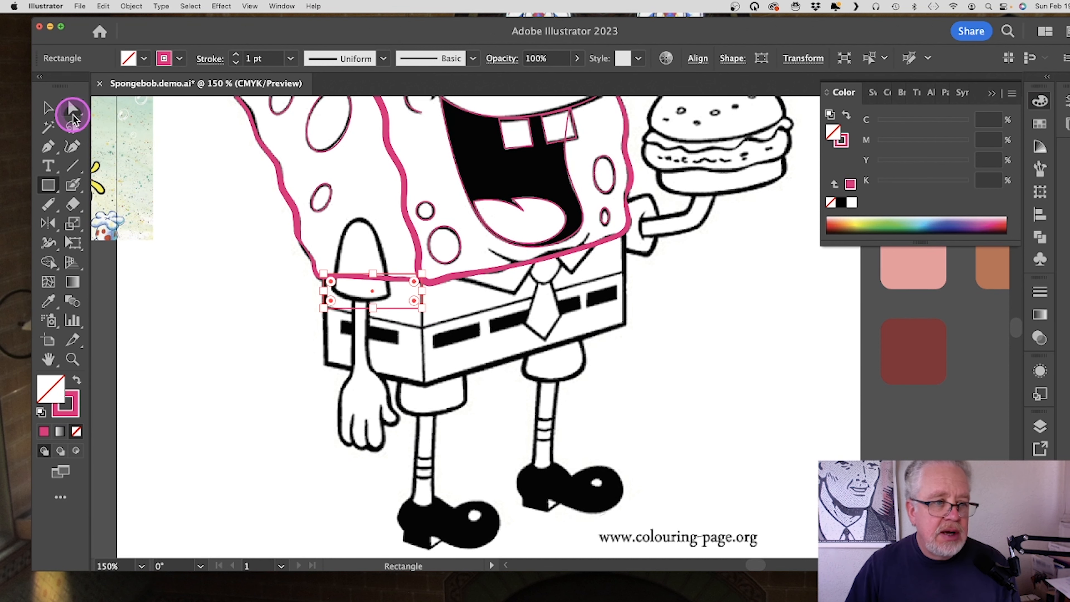
Step: Move the shirt side rectangle's lower-right corner down to match the slanted top line of the pants
{"action": "left_click", "coordinate": [73, 116]}
{"action": "left_click", "coordinate": [421, 294]}
{"action": "left_click", "coordinate": [416, 295]}
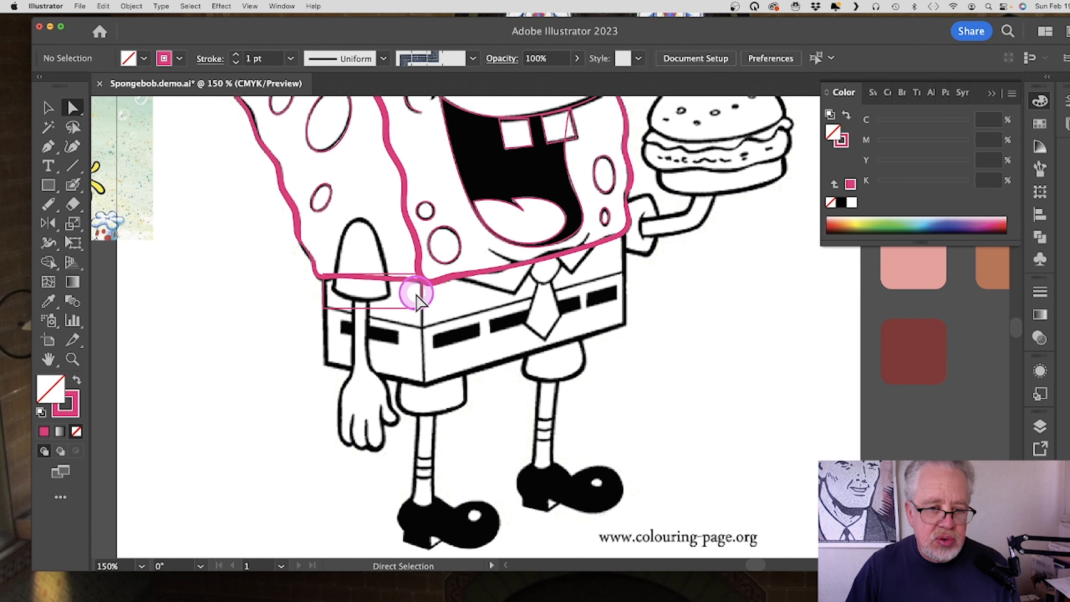
{"action": "left_click_drag", "start_coordinate": [422, 295], "coordinate": [424, 331]}
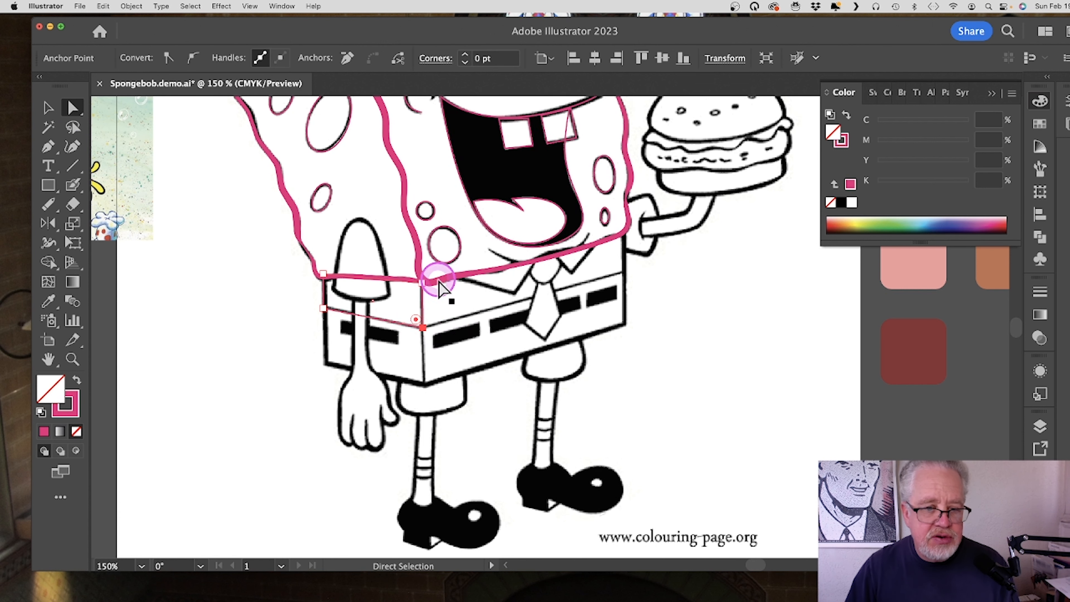
{"action": "left_click", "coordinate": [323, 310]}
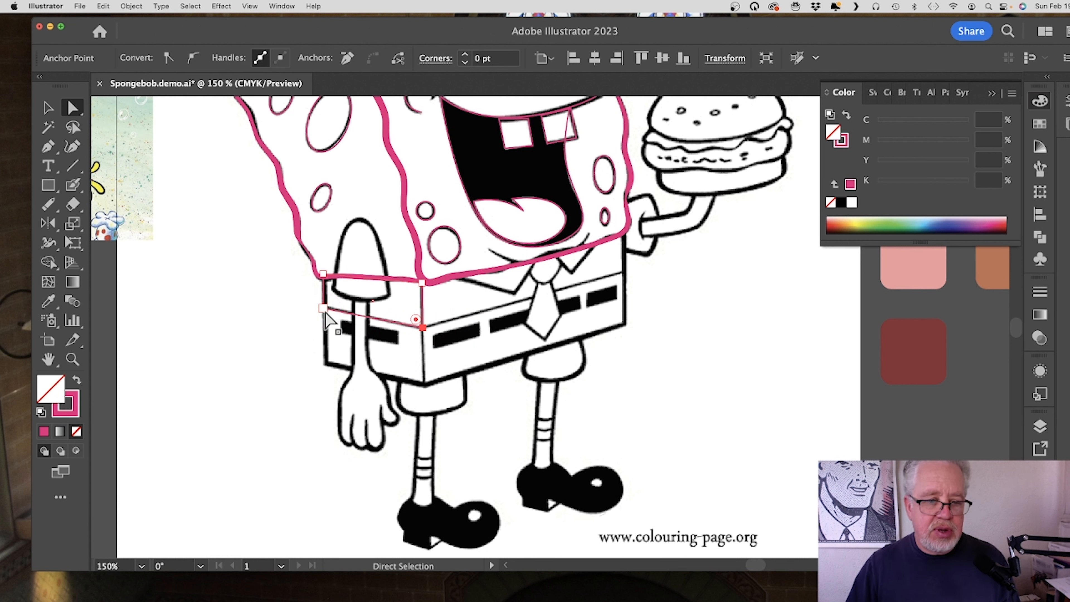
Step: Duplicate the shirt side panel downward over the pants' side and move the copy's corners onto the drawn outline
{"action": "left_click_drag", "start_coordinate": [373, 323], "coordinate": [396, 363]}
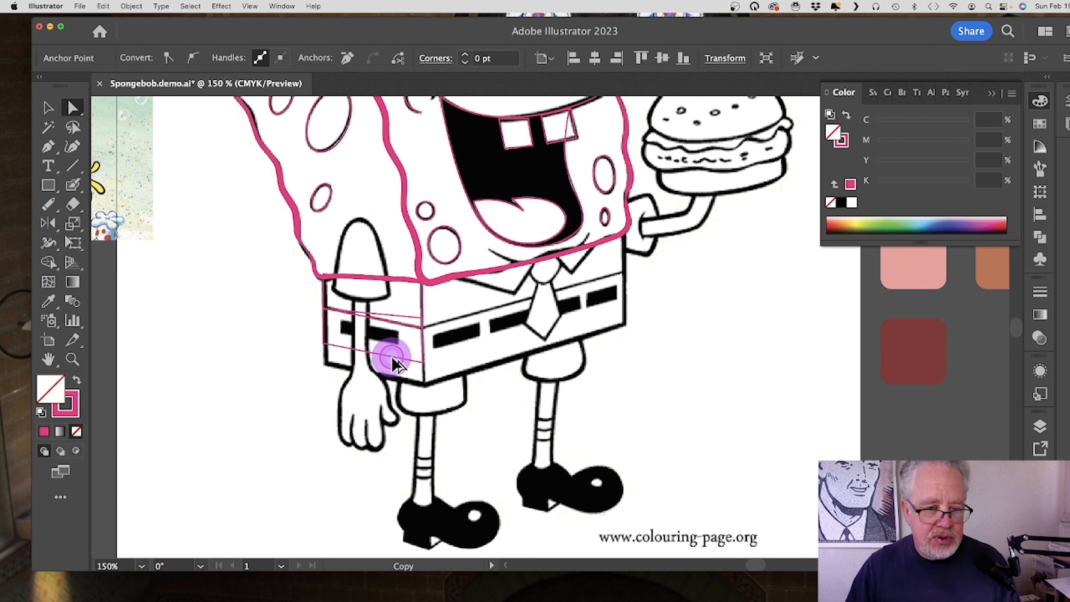
{"action": "left_click", "coordinate": [429, 336]}
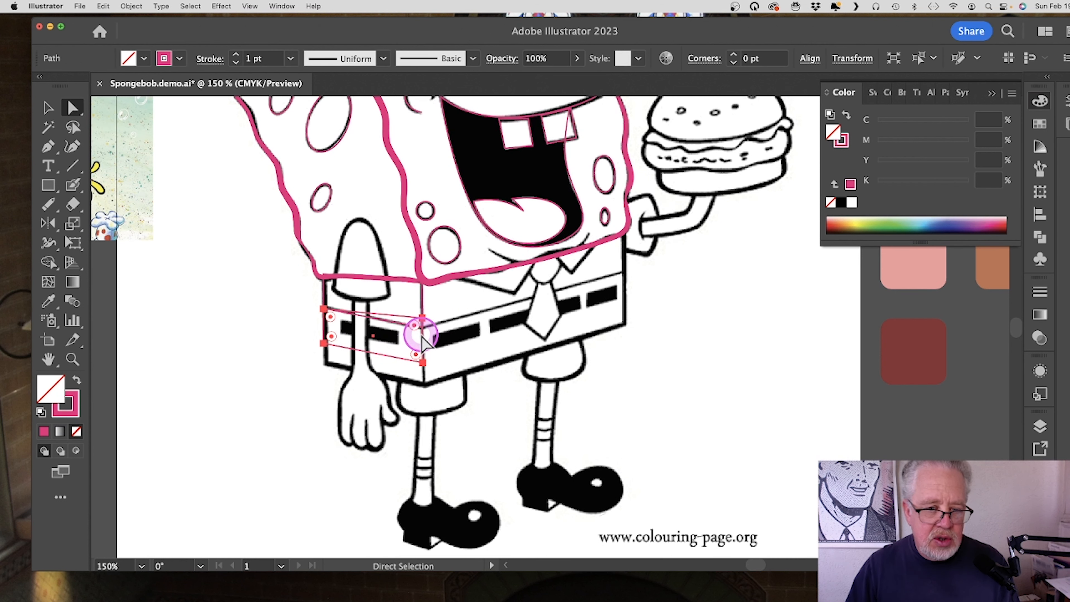
{"action": "left_click", "coordinate": [427, 341]}
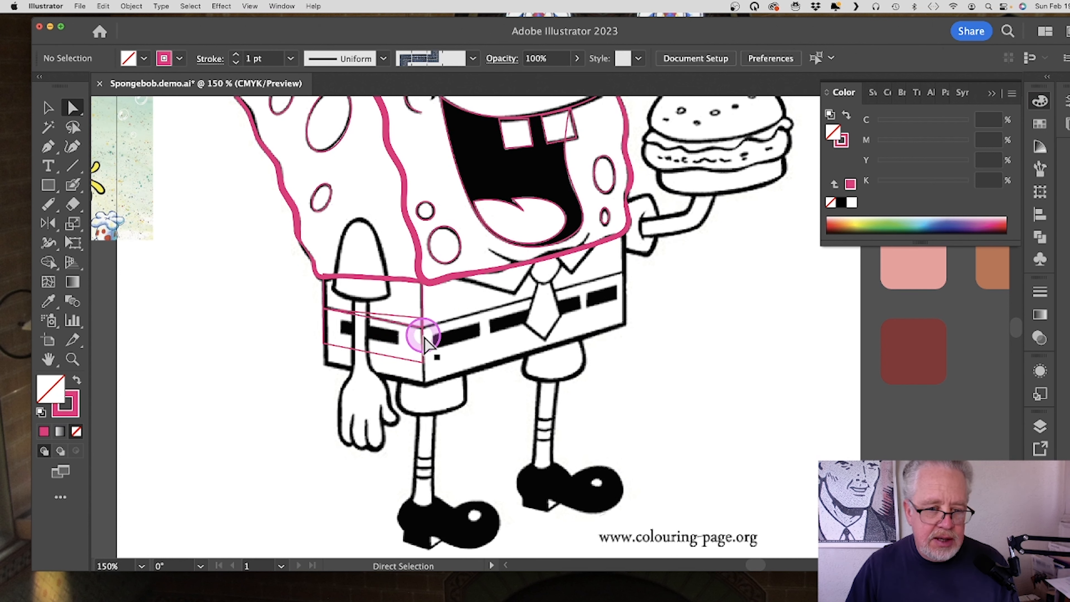
{"action": "left_click", "coordinate": [425, 342]}
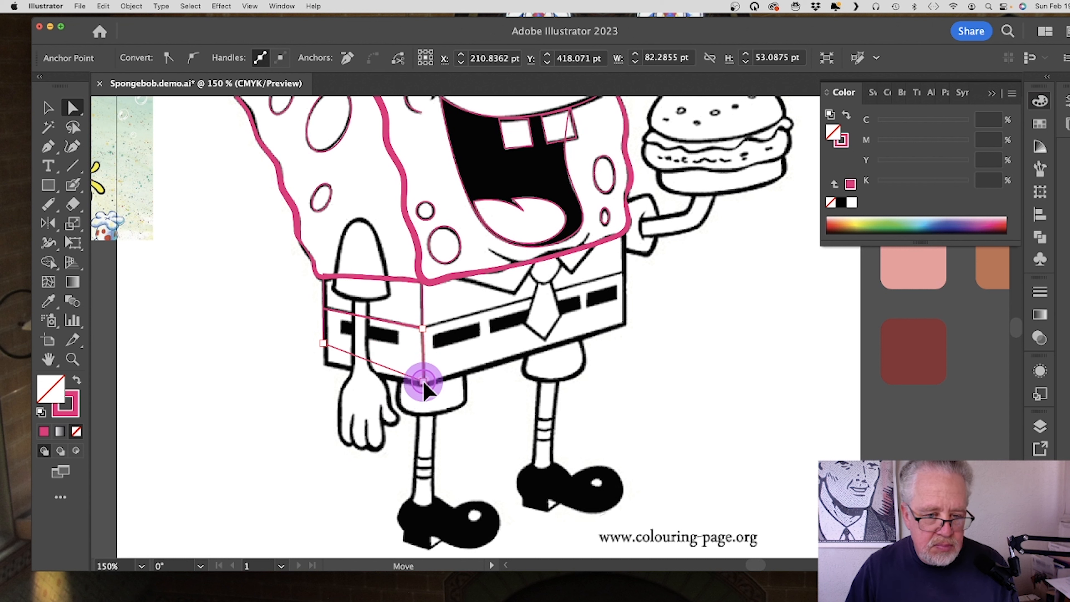
{"action": "left_click", "coordinate": [423, 384]}
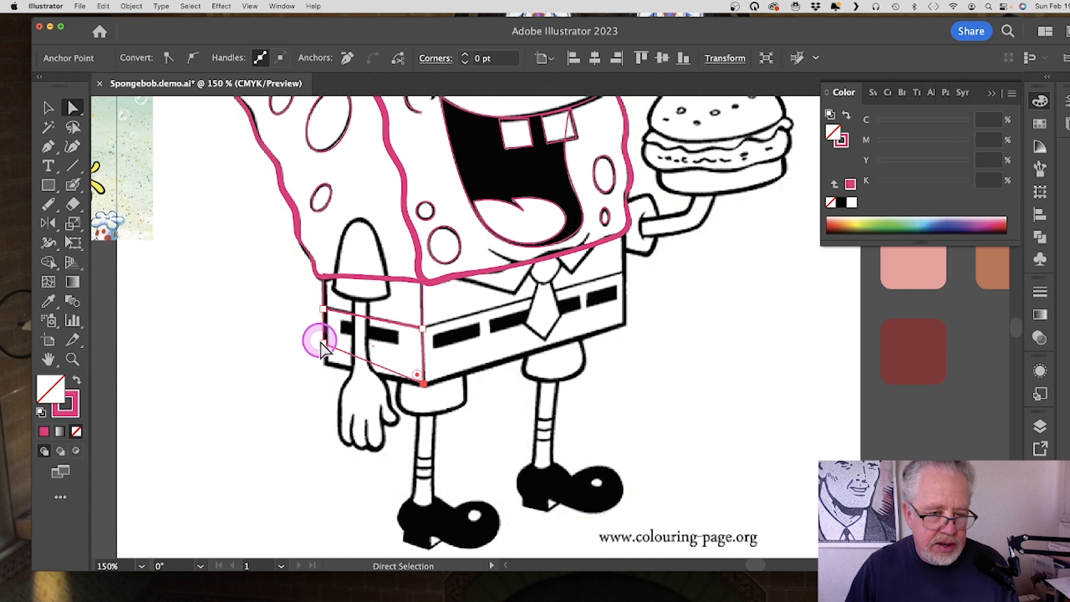
{"action": "left_click_drag", "start_coordinate": [322, 348], "coordinate": [326, 358]}
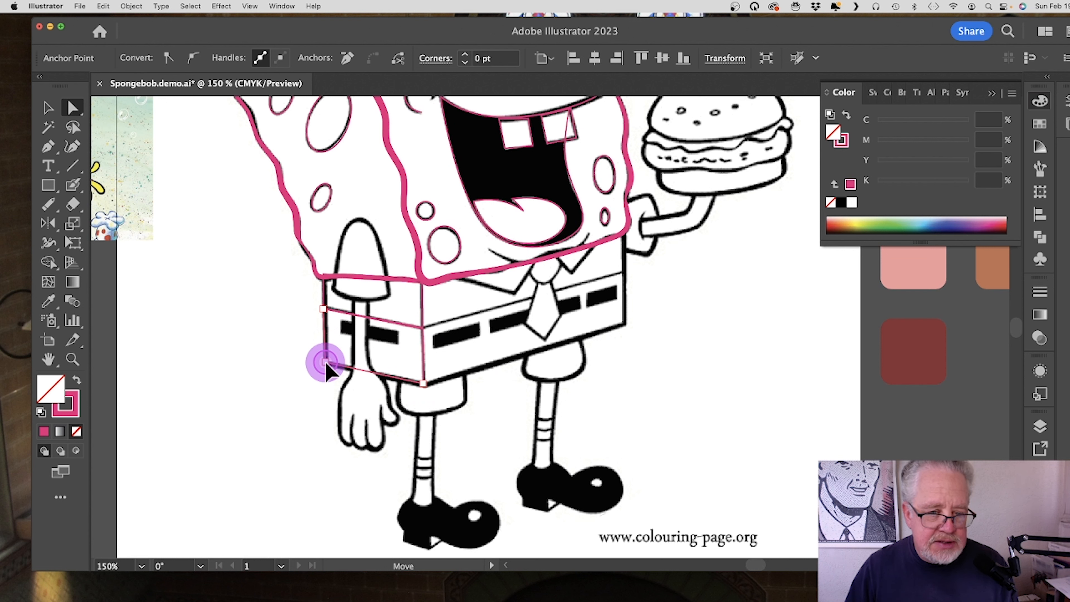
{"action": "left_click_drag", "start_coordinate": [326, 367], "coordinate": [326, 363]}
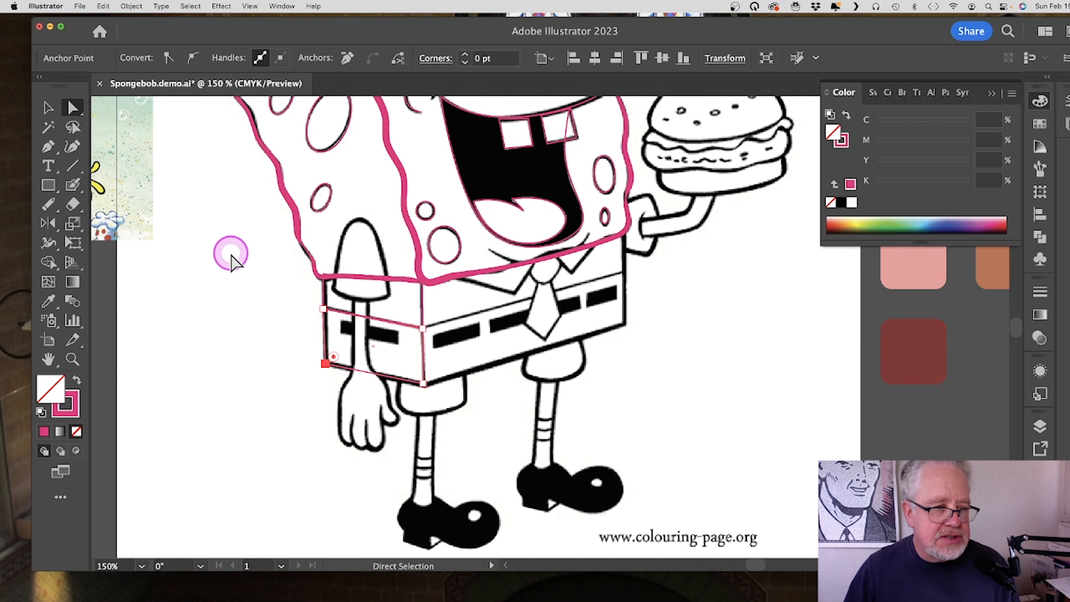
Step: Draw rectangles over the front of the pants and shirt, adjusting their corners to follow the slanted outlines
{"action": "left_click", "coordinate": [49, 190]}
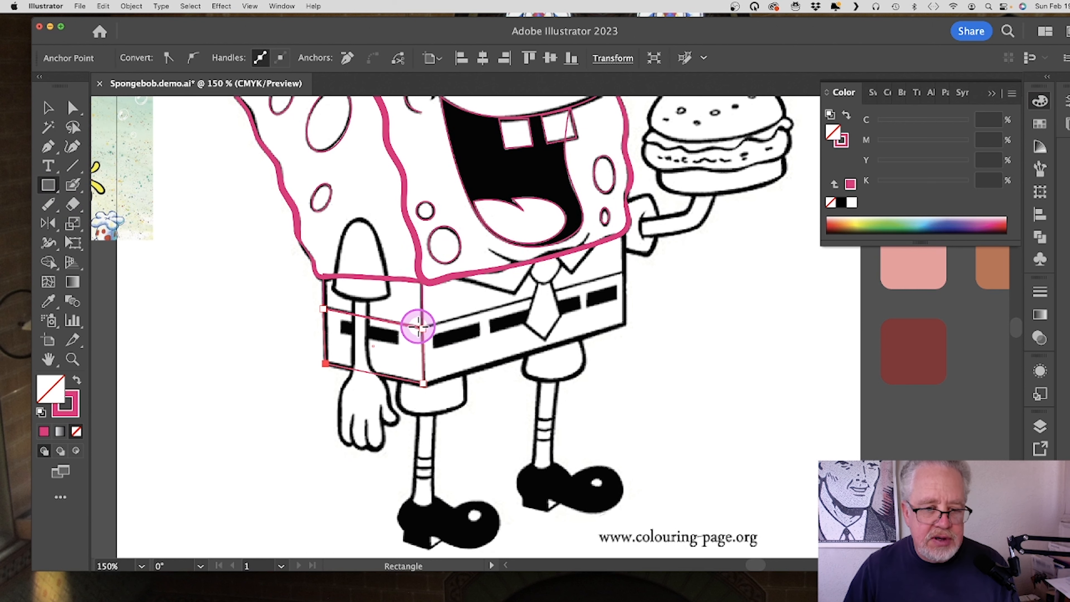
{"action": "mouse_move", "coordinate": [423, 328]}
{"action": "left_mouse_down"}
{"action": "mouse_move", "coordinate": [678, 382]}
{"action": "mouse_move", "coordinate": [626, 303]}
{"action": "left_mouse_up"}
{"action": "key", "text": "a"}
{"action": "left_click", "coordinate": [688, 347]}
{"action": "mouse_move", "coordinate": [625, 326]}
{"action": "left_mouse_down"}
{"action": "mouse_move", "coordinate": [597, 309]}
{"action": "mouse_move", "coordinate": [594, 280]}
{"action": "left_mouse_up"}
{"action": "left_click", "coordinate": [423, 329]}
{"action": "key", "text": "Up"}
{"action": "left_click_drag", "start_coordinate": [626, 221], "coordinate": [624, 229]}
{"action": "left_click_drag", "start_coordinate": [423, 275], "coordinate": [422, 278]}
Step: Trace the two triangular shirt collar points beneath the mouth as closed Pen tool shapes
{"action": "left_click", "coordinate": [49, 147]}
{"action": "left_click", "coordinate": [455, 277]}
{"action": "left_click", "coordinate": [515, 292]}
{"action": "left_click", "coordinate": [539, 258]}
{"action": "left_click", "coordinate": [455, 277]}
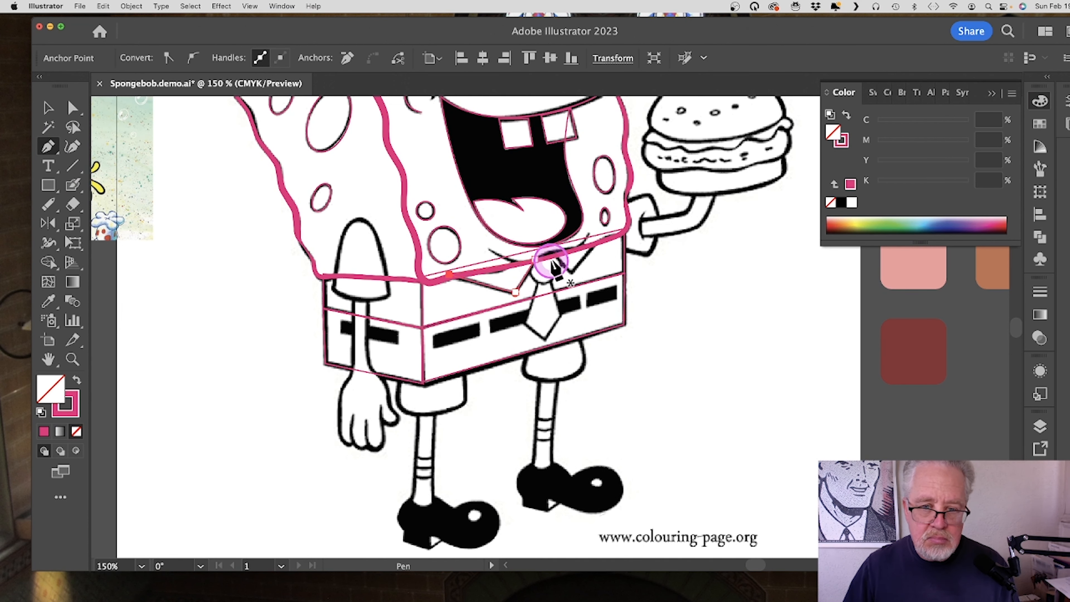
{"action": "left_click", "coordinate": [555, 254]}
{"action": "left_click", "coordinate": [571, 271]}
{"action": "left_click", "coordinate": [596, 242]}
{"action": "left_click", "coordinate": [555, 253]}
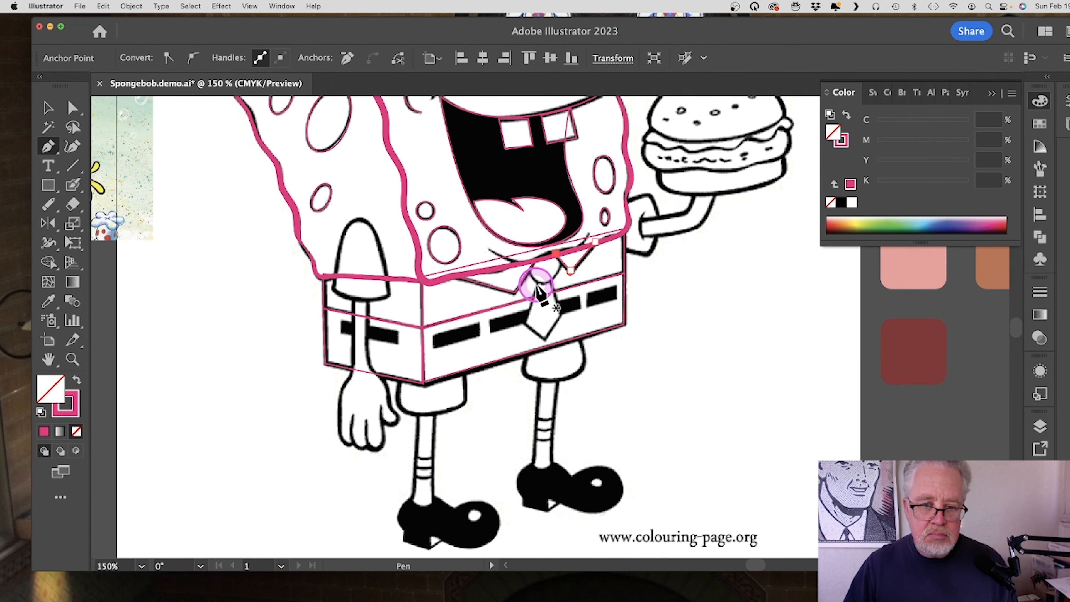
Step: Draw a rectangle over the first belt dash on the pants' front and shift its corners to match the slant
{"action": "left_click", "coordinate": [51, 183]}
{"action": "mouse_move", "coordinate": [432, 335]}
{"action": "left_mouse_down"}
{"action": "mouse_move", "coordinate": [493, 348]}
{"action": "mouse_move", "coordinate": [481, 332]}
{"action": "left_mouse_up"}
{"action": "key", "text": "a"}
{"action": "left_click", "coordinate": [535, 357]}
{"action": "left_click", "coordinate": [431, 347]}
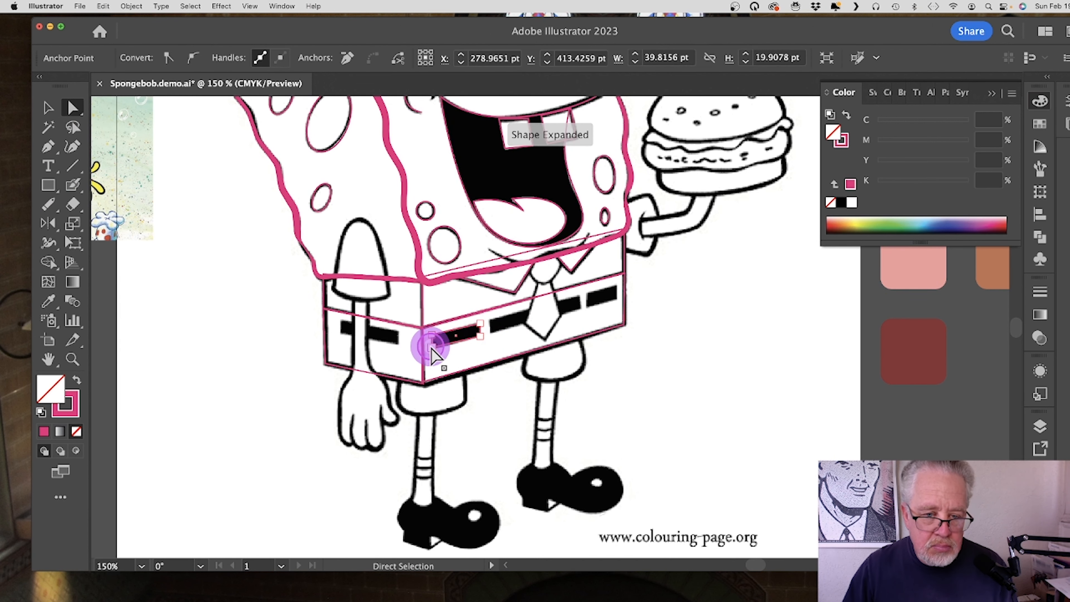
Step: Duplicate the belt dash over the remaining dashes on the pants' front and reshape the last copy to fit
{"action": "key", "text": "super+equal"}
{"action": "key", "text": "v"}
{"action": "left_click_drag", "start_coordinate": [402, 354], "coordinate": [477, 329], "text": "alt"}
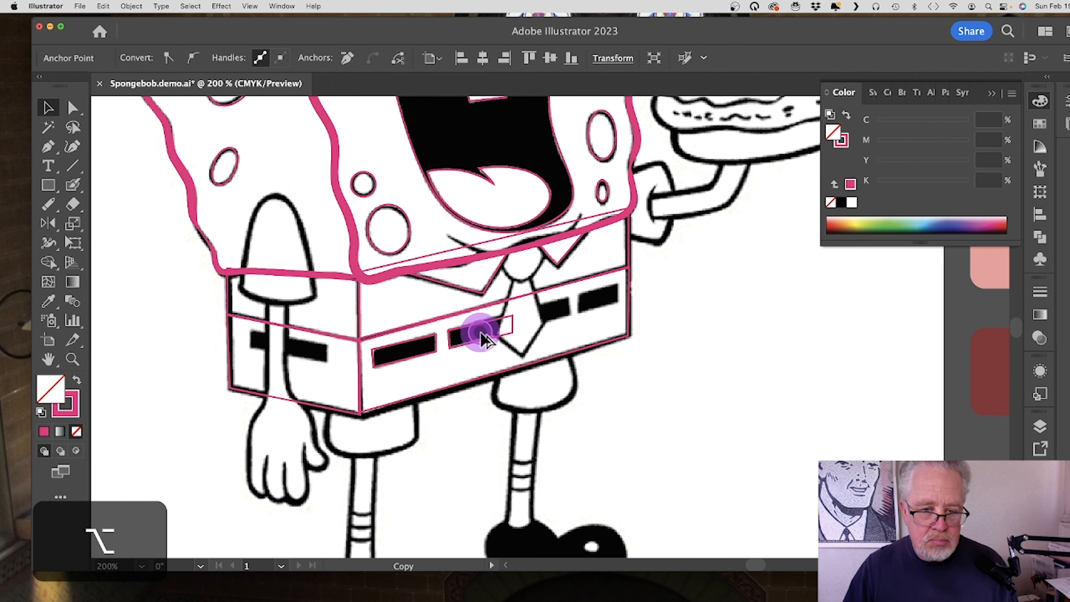
{"action": "left_click", "coordinate": [123, 135]}
{"action": "key", "text": "a"}
{"action": "left_click_drag", "start_coordinate": [561, 304], "coordinate": [609, 311], "text": "alt"}
{"action": "left_click_drag", "start_coordinate": [700, 269], "coordinate": [617, 292]}
Step: Draw a slanted rectangle over the belt dash on the pants' side and align the pants front's lower-left corner
{"action": "left_click", "coordinate": [47, 185]}
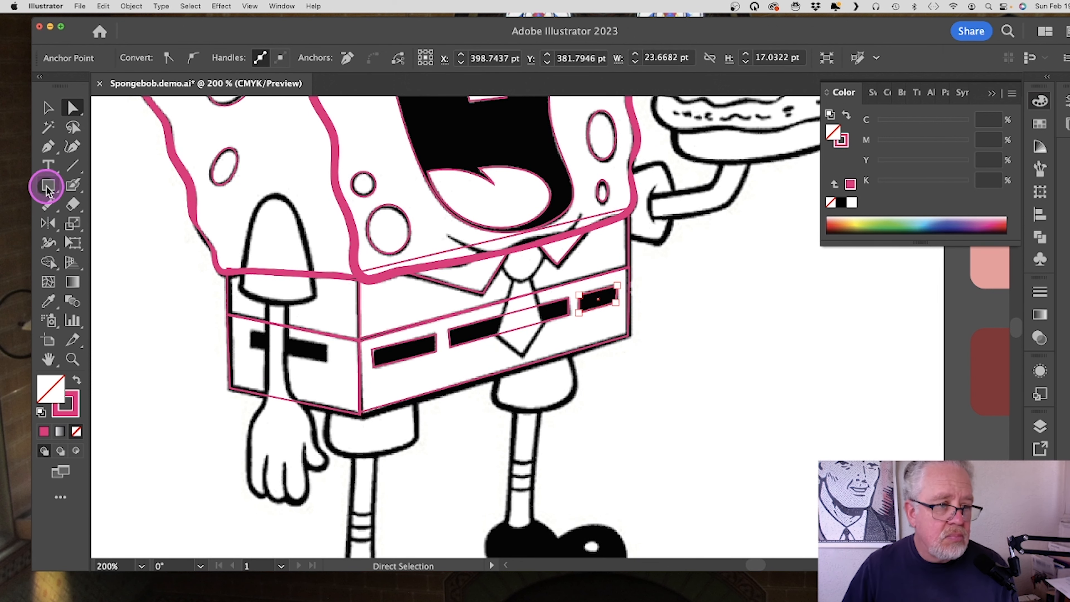
{"action": "left_click_drag", "start_coordinate": [252, 333], "coordinate": [328, 361]}
{"action": "left_click", "coordinate": [70, 108]}
{"action": "left_click", "coordinate": [362, 415]}
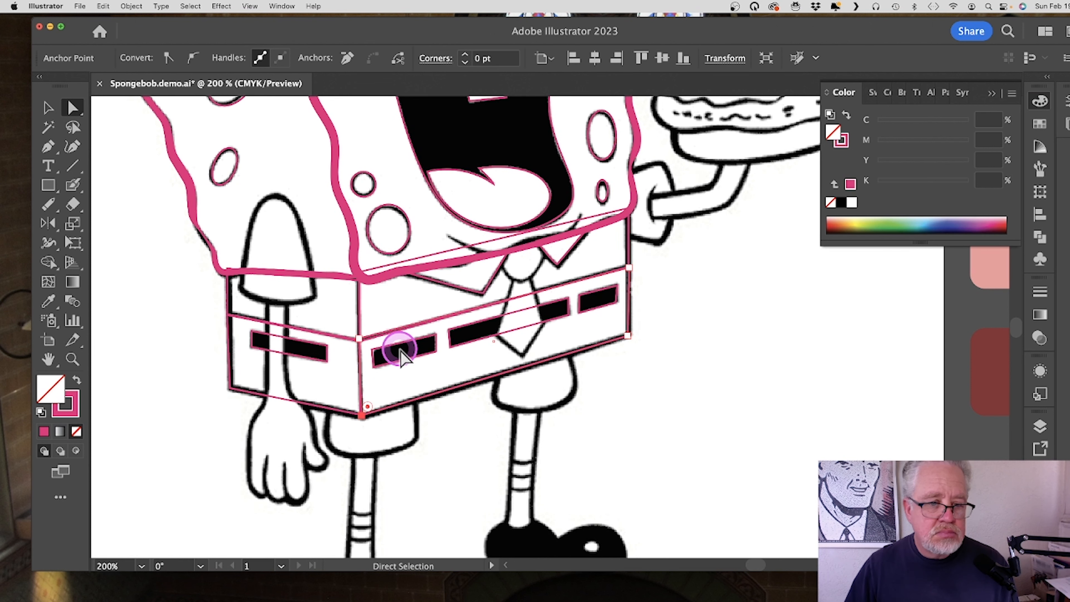
{"action": "key", "text": "v"}
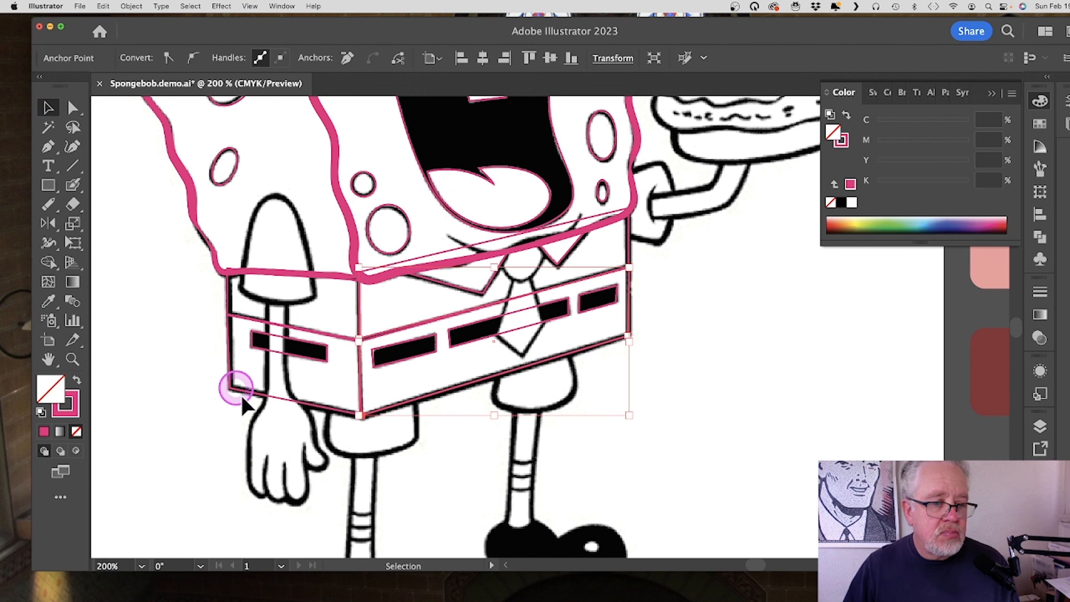
Step: Trace the tie knot and the hanging tie below it as separate Pen tool shapes between the collar points
{"action": "left_click", "coordinate": [48, 148]}
{"action": "left_click", "coordinate": [514, 239]}
{"action": "left_click", "coordinate": [492, 261]}
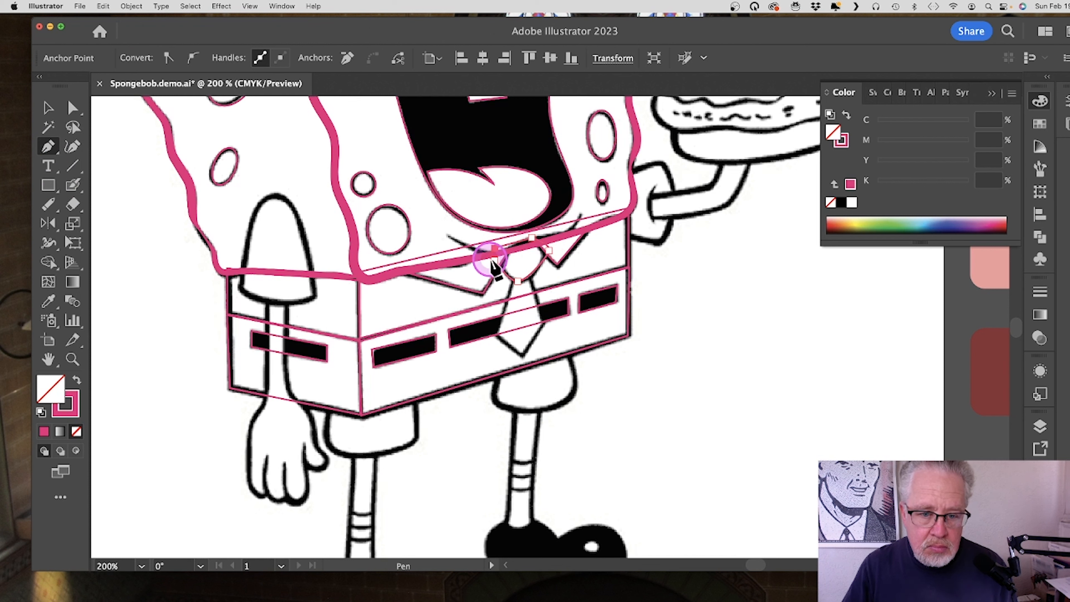
{"action": "key", "text": "v"}
{"action": "left_click", "coordinate": [514, 271]}
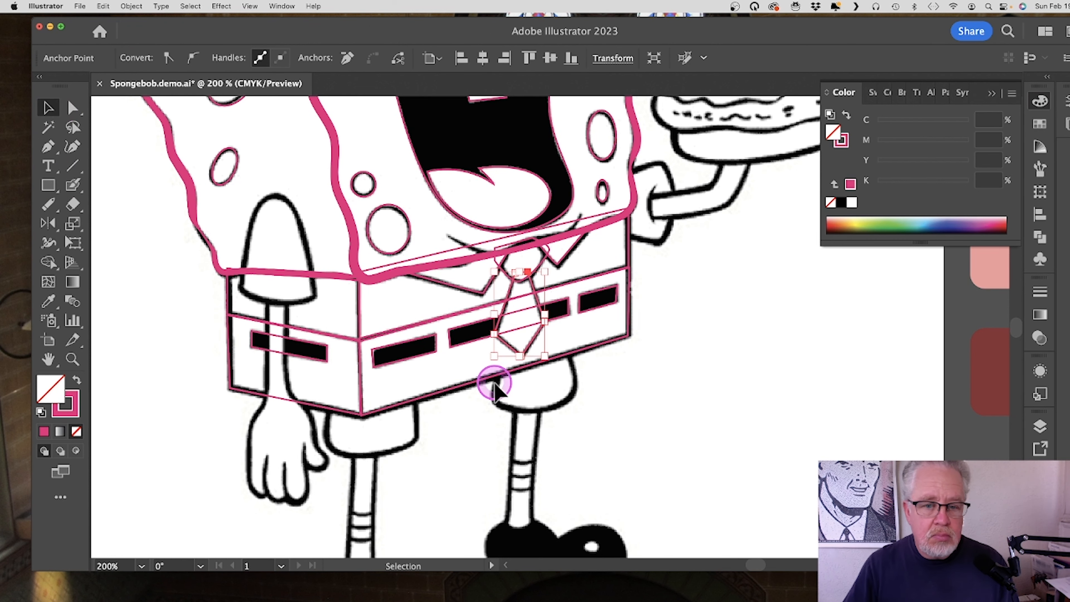
{"action": "left_click", "coordinate": [545, 263]}
{"action": "left_click", "coordinate": [502, 261], "text": "shift"}
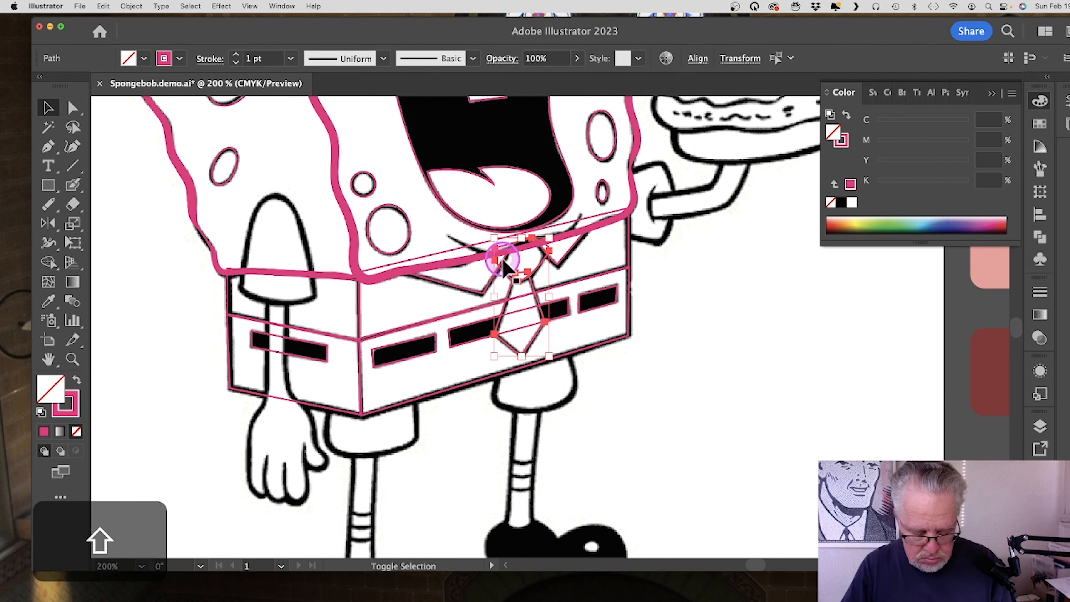
{"action": "key", "text": "super+z"}
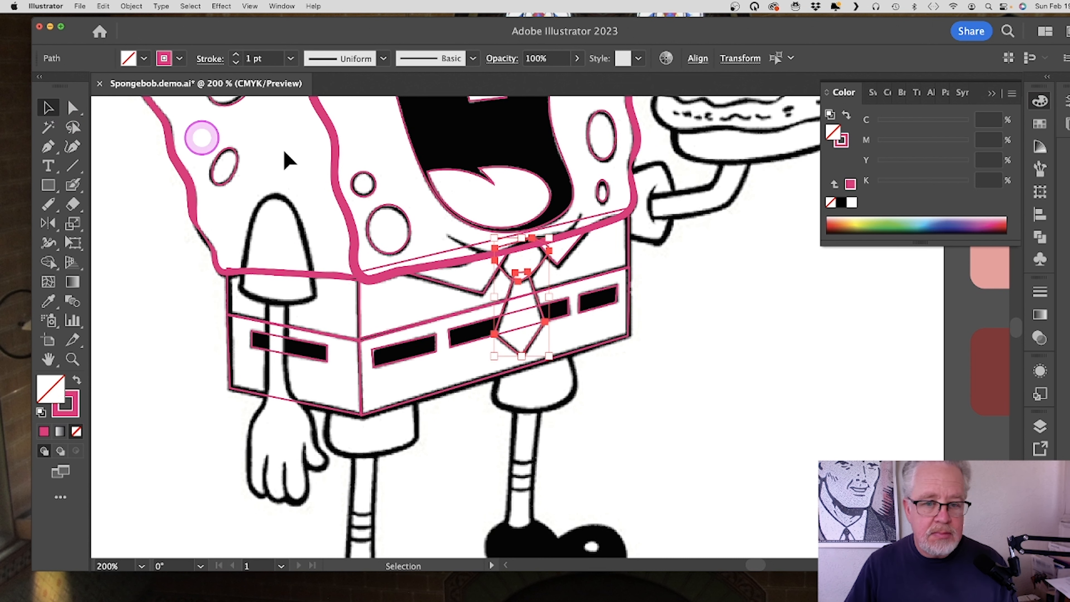
{"action": "left_click", "coordinate": [444, 408]}
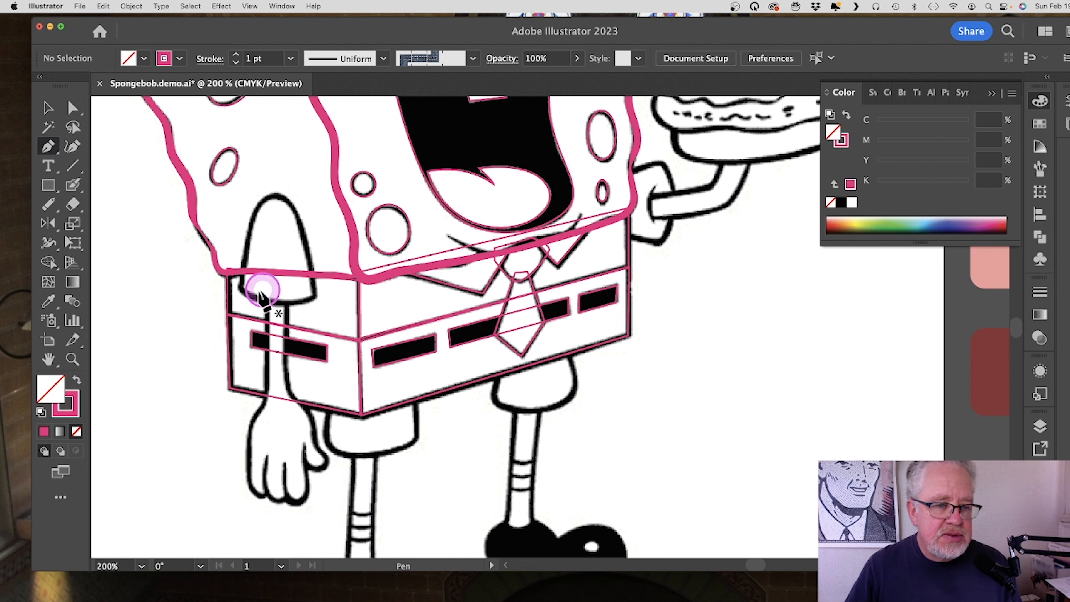
Step: Trace the rounded sleeve on the side of the body as a closed, curved Pen tool path
{"action": "left_click_drag", "start_coordinate": [239, 289], "coordinate": [315, 275]}
{"action": "left_click", "coordinate": [324, 302]}
{"action": "key", "text": "alt"}
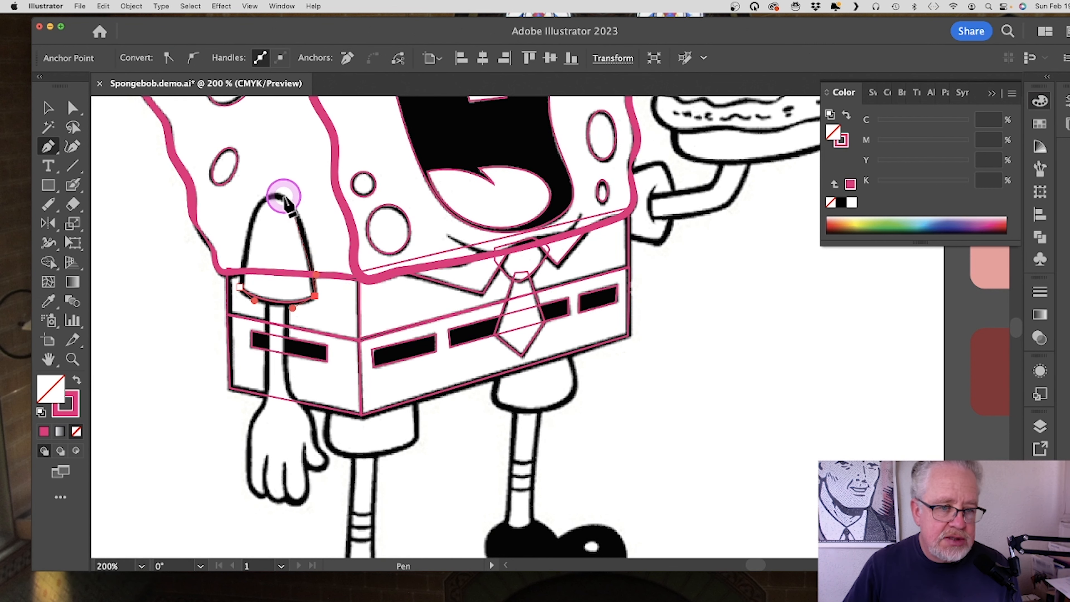
{"action": "left_click_drag", "start_coordinate": [275, 196], "coordinate": [244, 197]}
{"action": "left_click", "coordinate": [239, 287]}
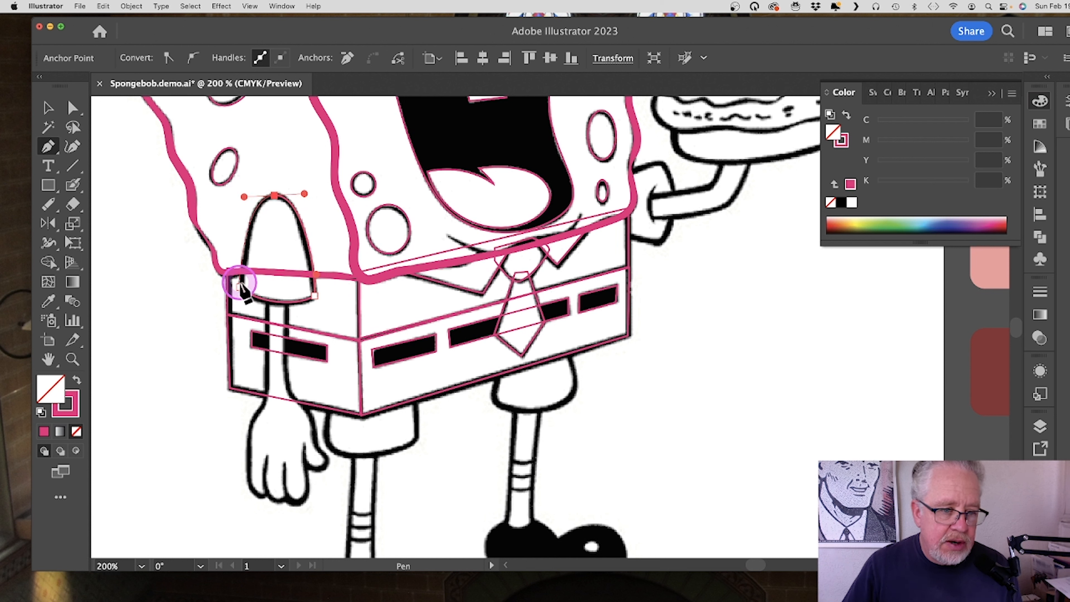
{"action": "left_click", "coordinate": [239, 287]}
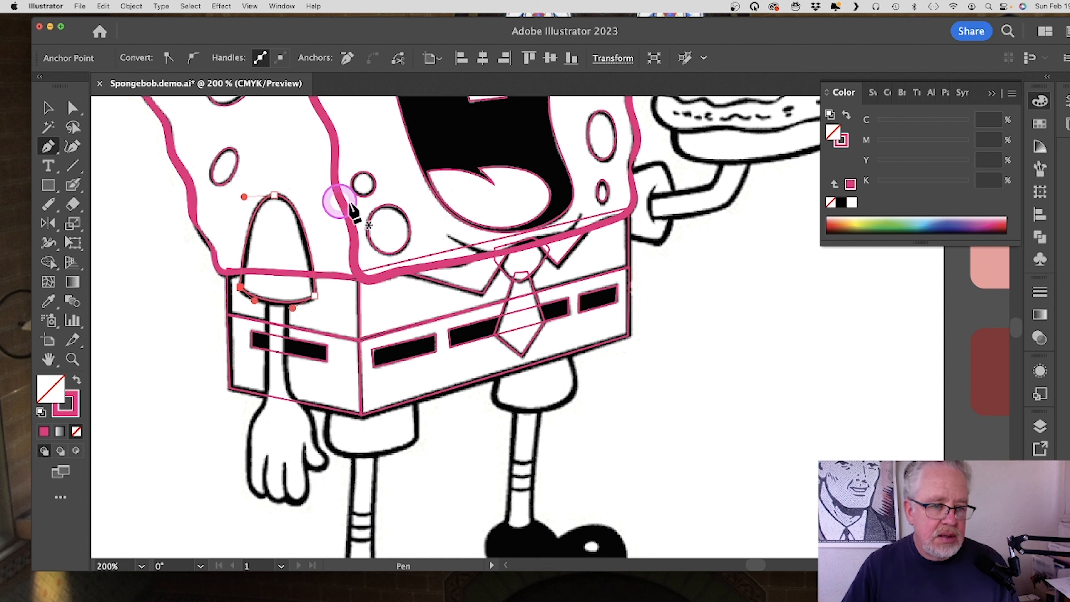
Step: Trace the arm's outer edge from under the sleeve down the hand and around the first fingertip as an open Pen tool path
{"action": "left_click", "coordinate": [48, 108]}
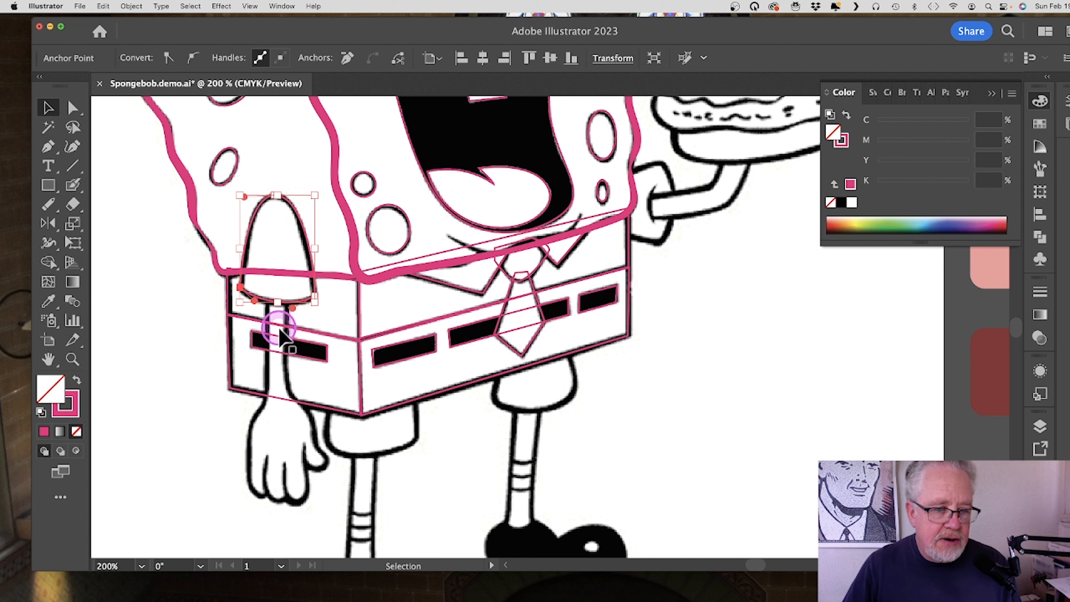
{"action": "left_click", "coordinate": [288, 282]}
{"action": "left_click", "coordinate": [239, 493]}
{"action": "left_click", "coordinate": [72, 358]}
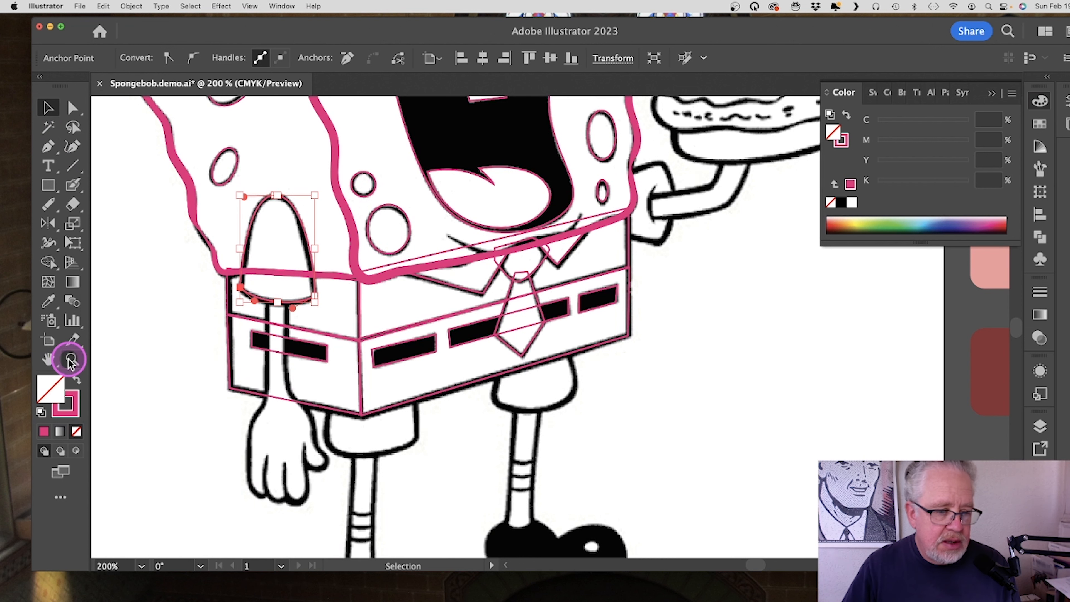
{"action": "left_click", "coordinate": [282, 352]}
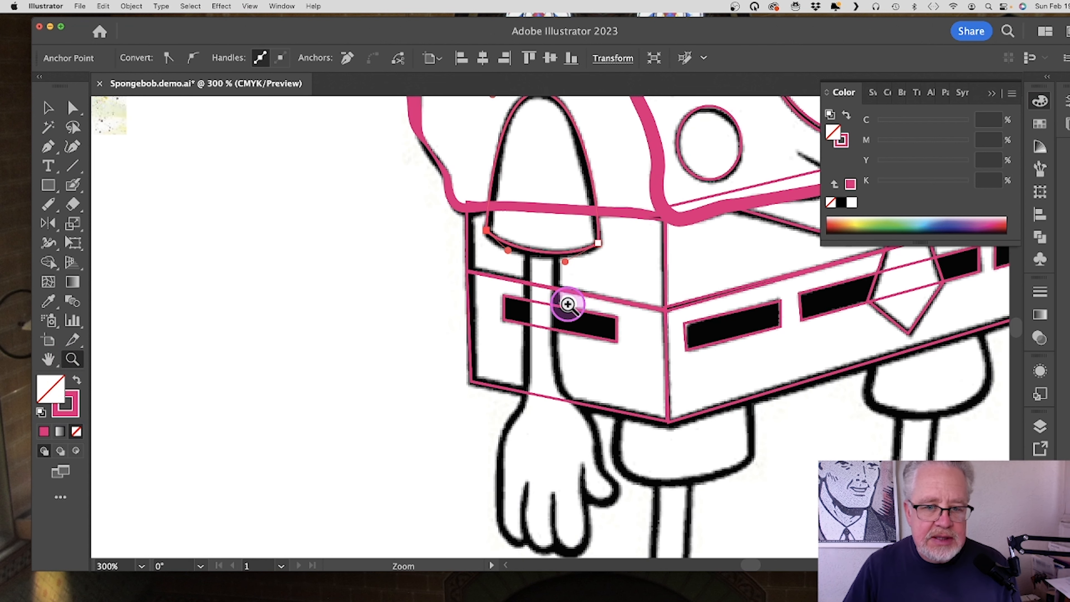
{"action": "left_click", "coordinate": [47, 148]}
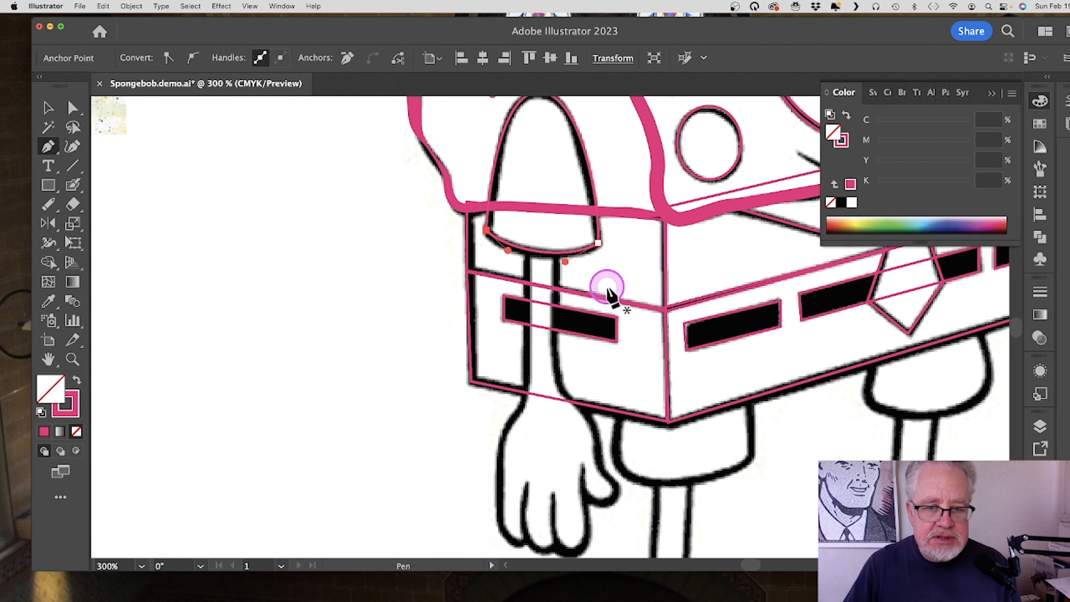
{"action": "left_click", "coordinate": [527, 404]}
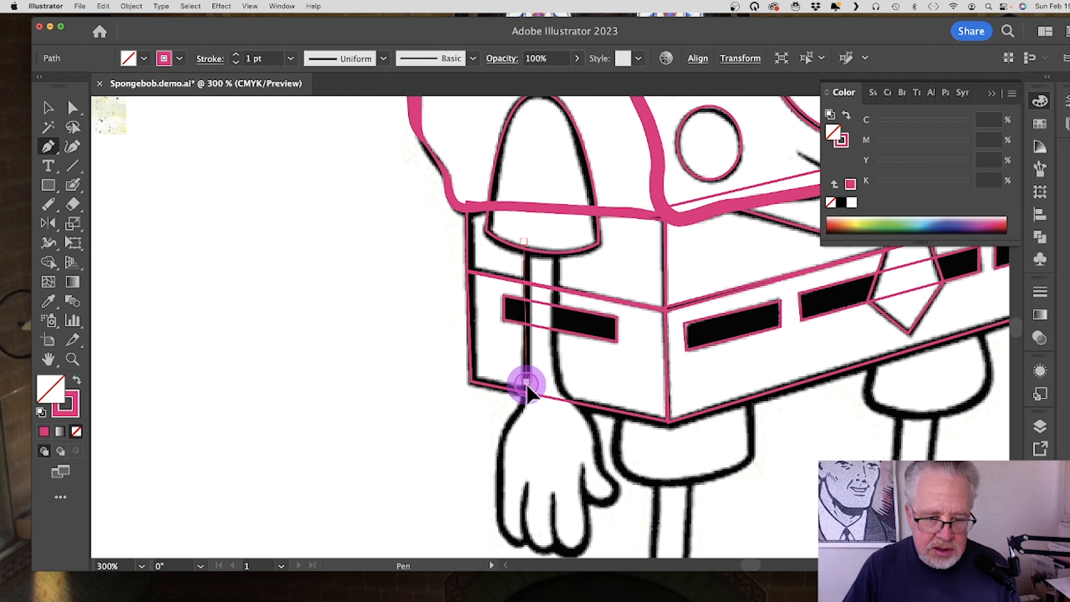
{"action": "left_click", "coordinate": [527, 396]}
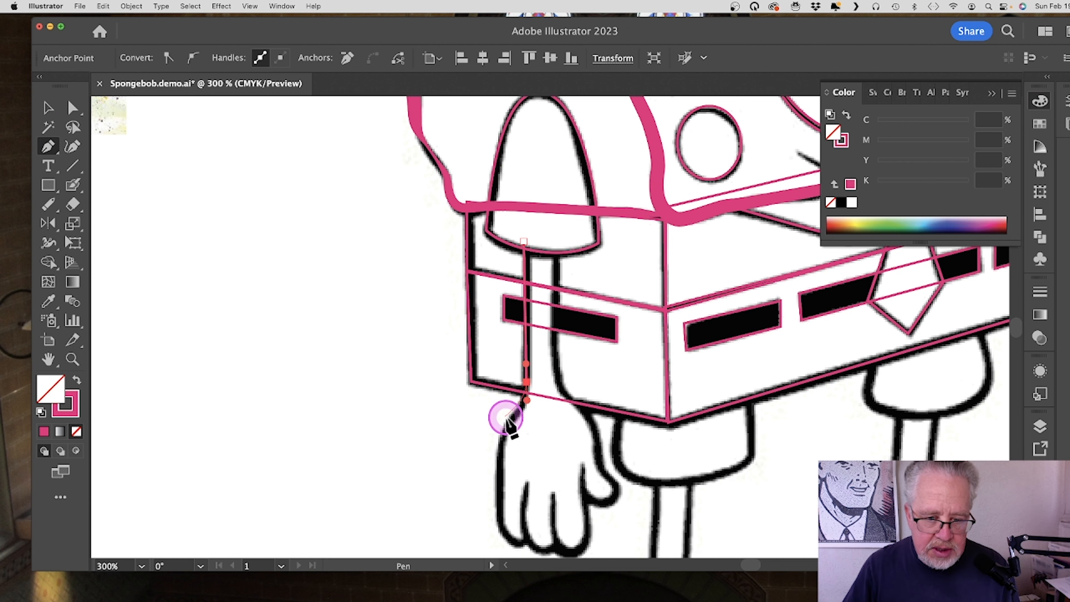
{"action": "left_click", "coordinate": [504, 432]}
{"action": "left_click_drag", "start_coordinate": [505, 431], "coordinate": [503, 439]}
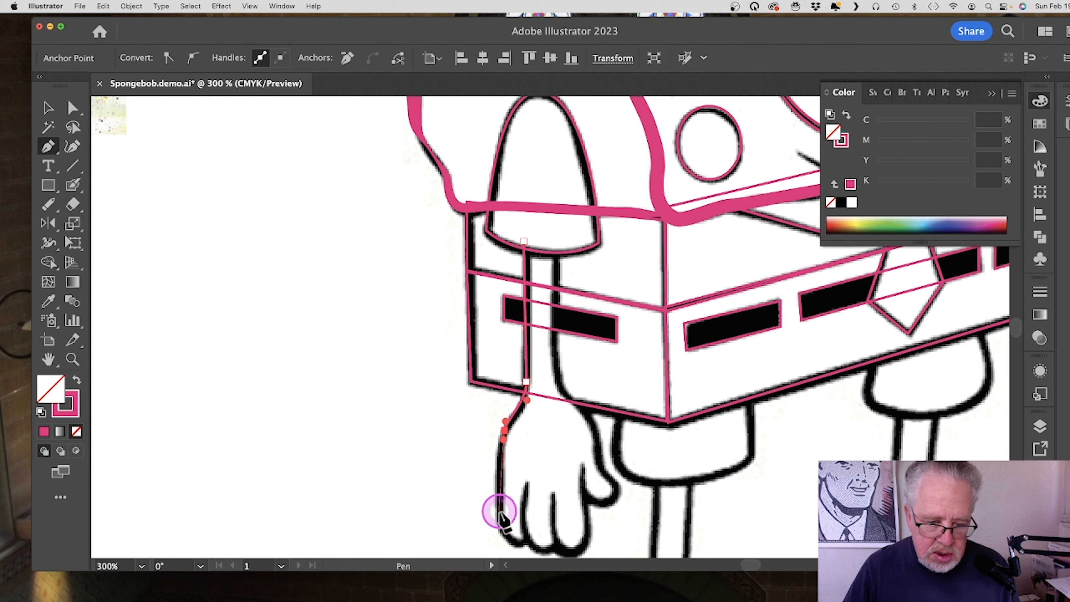
{"action": "left_click_drag", "start_coordinate": [499, 512], "coordinate": [548, 535]}
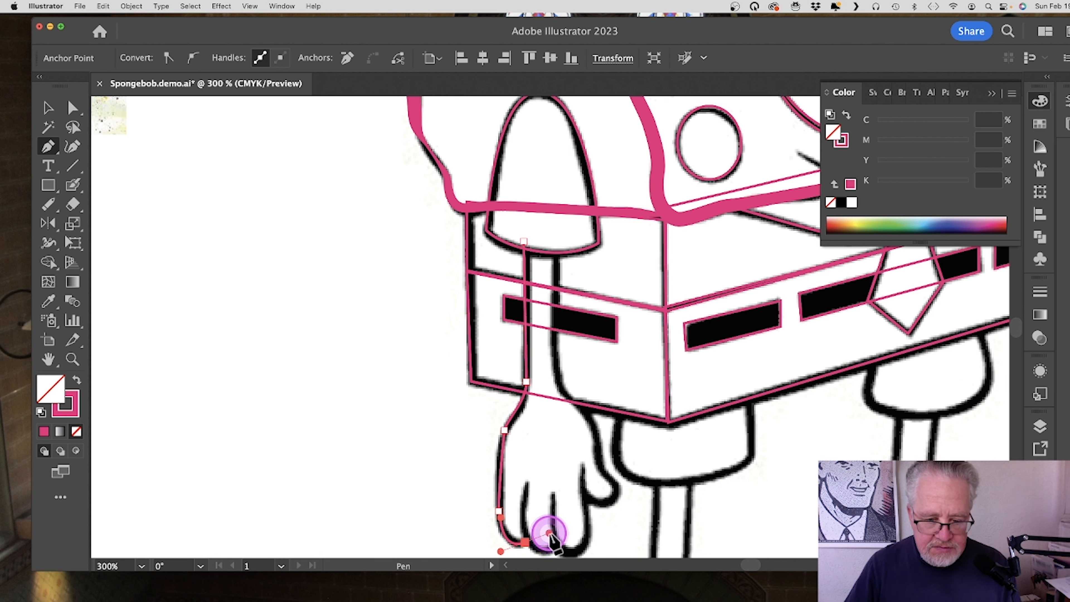
{"action": "key", "text": "p"}
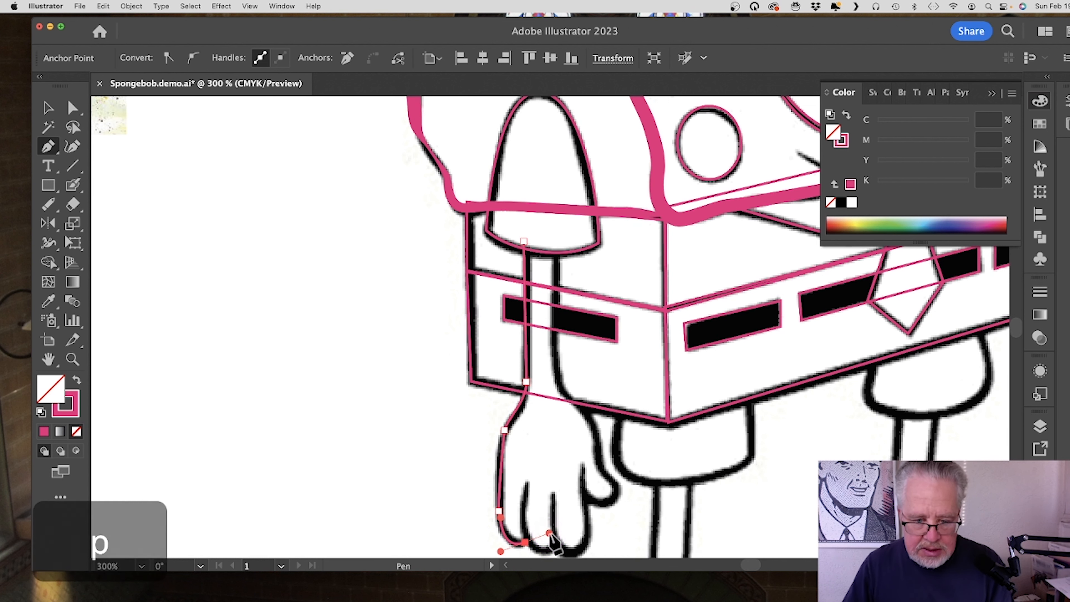
Step: Trace the second and third fingers of the hanging hand as two separate open, curved Pen tool paths and deselect them
{"action": "left_click", "coordinate": [527, 483]}
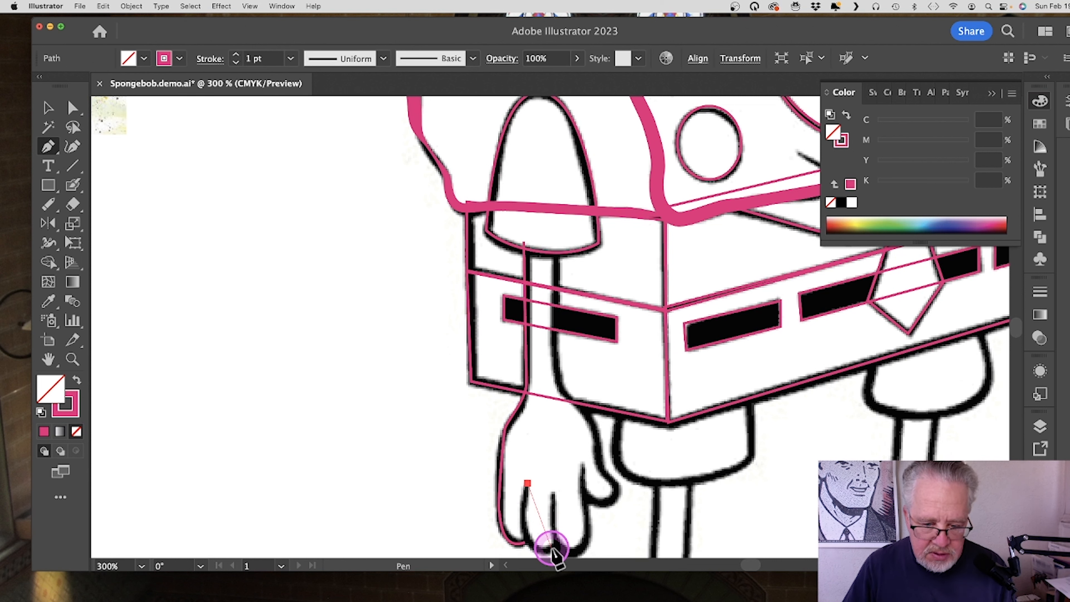
{"action": "left_click_drag", "start_coordinate": [583, 548], "coordinate": [593, 539]}
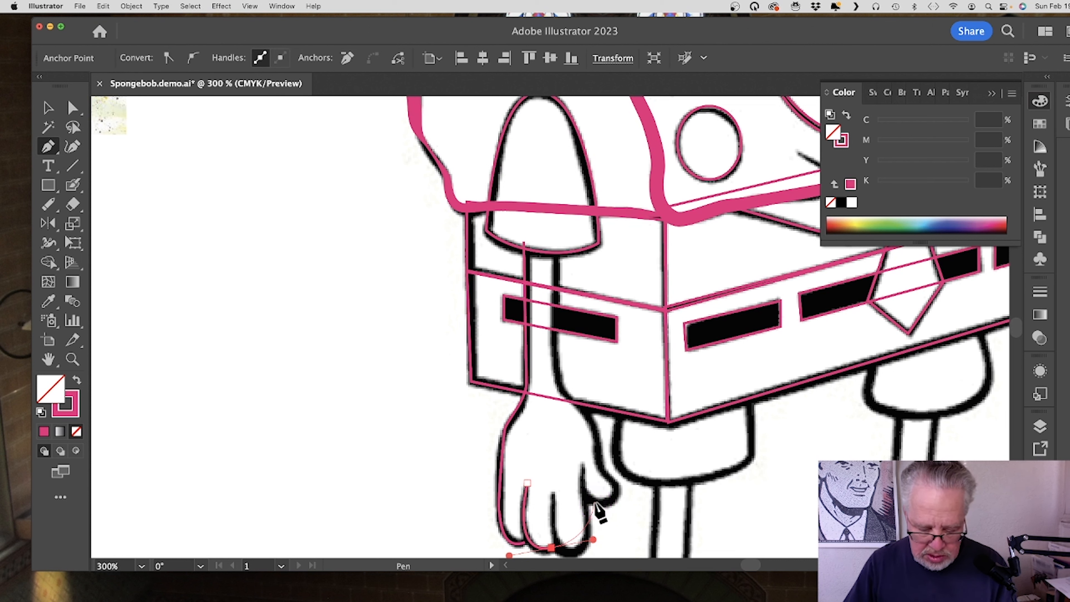
{"action": "key", "text": "p"}
{"action": "left_click", "coordinate": [551, 494]}
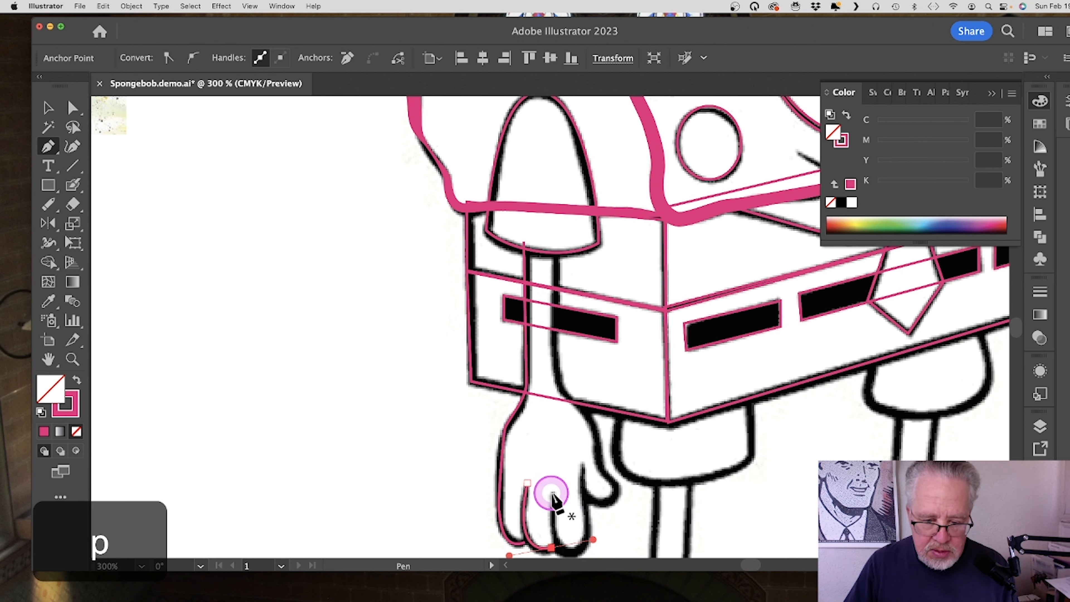
{"action": "left_click", "coordinate": [551, 492]}
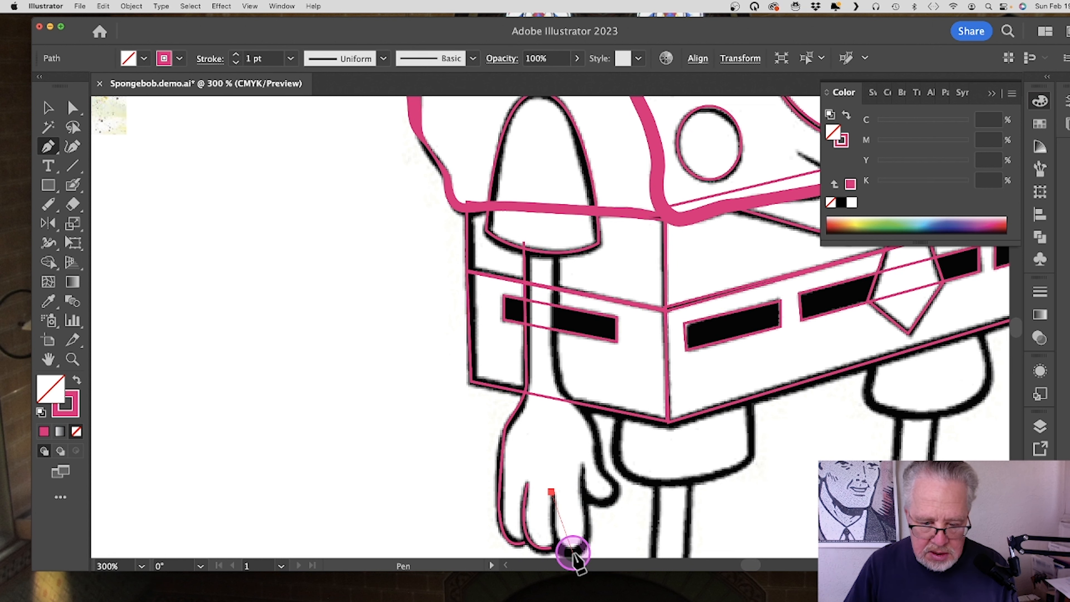
{"action": "left_click_drag", "start_coordinate": [571, 554], "coordinate": [604, 553]}
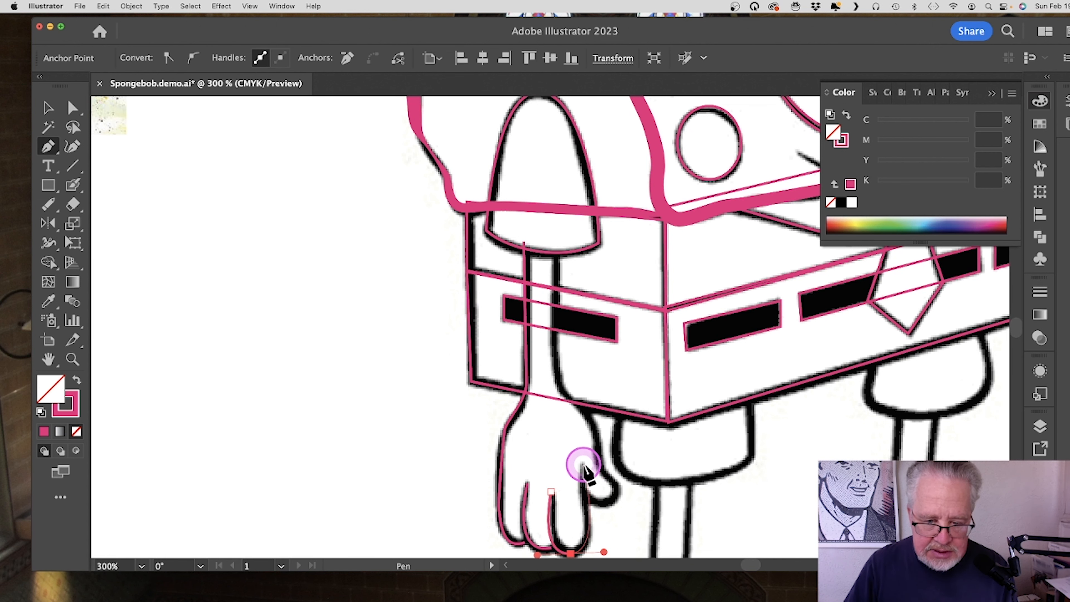
{"action": "left_click_drag", "start_coordinate": [580, 463], "coordinate": [584, 440]}
{"action": "key", "text": "p"}
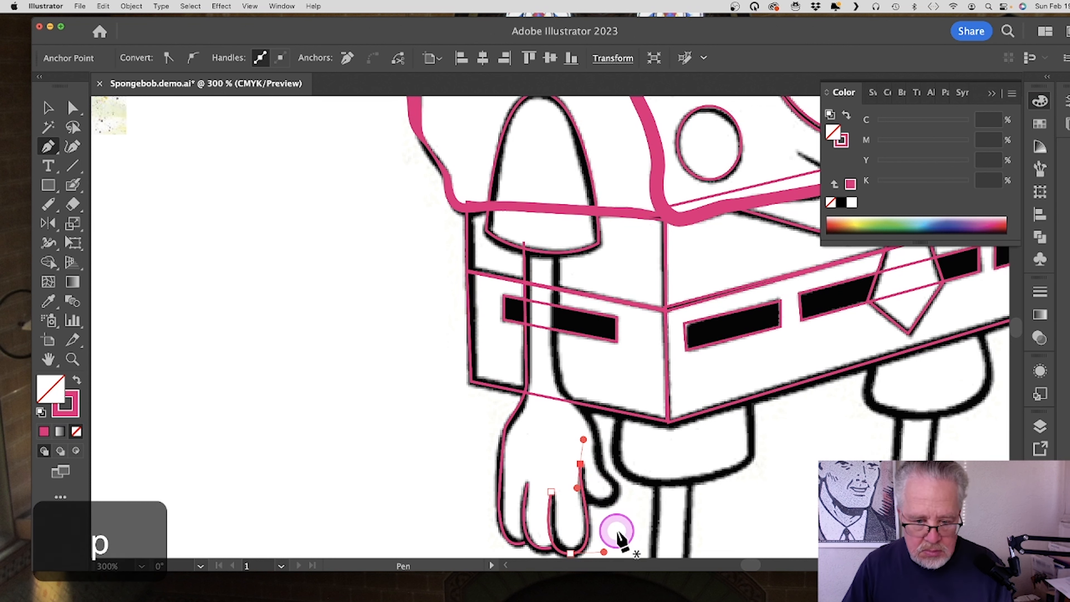
{"action": "left_click", "coordinate": [48, 109]}
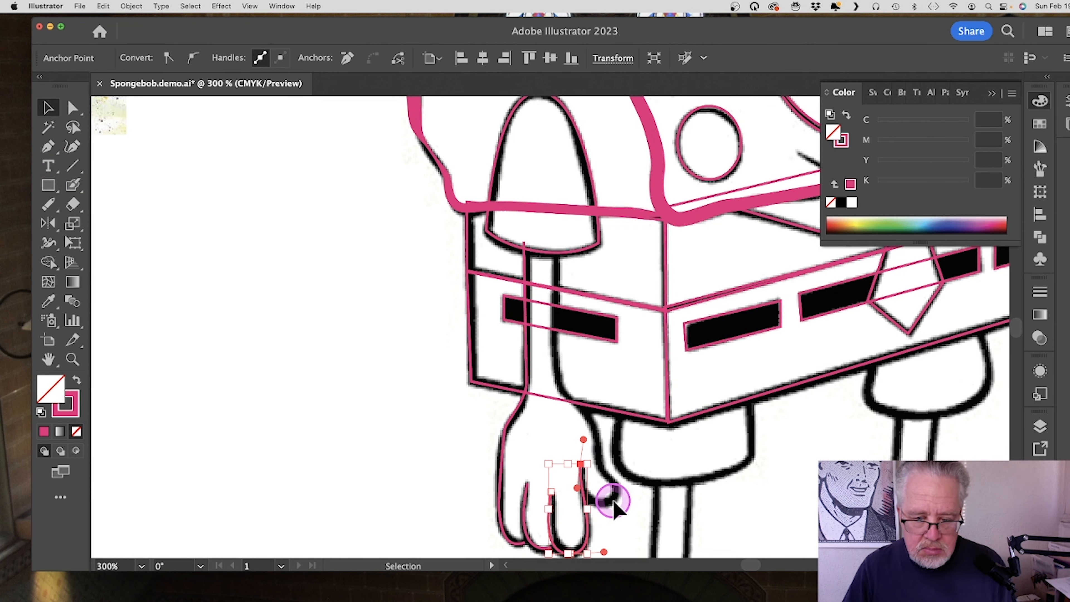
{"action": "left_click", "coordinate": [613, 510]}
Step: Continue the arm outline from its upper end across the top, down the inner edge and around the thumb to the third finger
{"action": "left_click", "coordinate": [48, 147]}
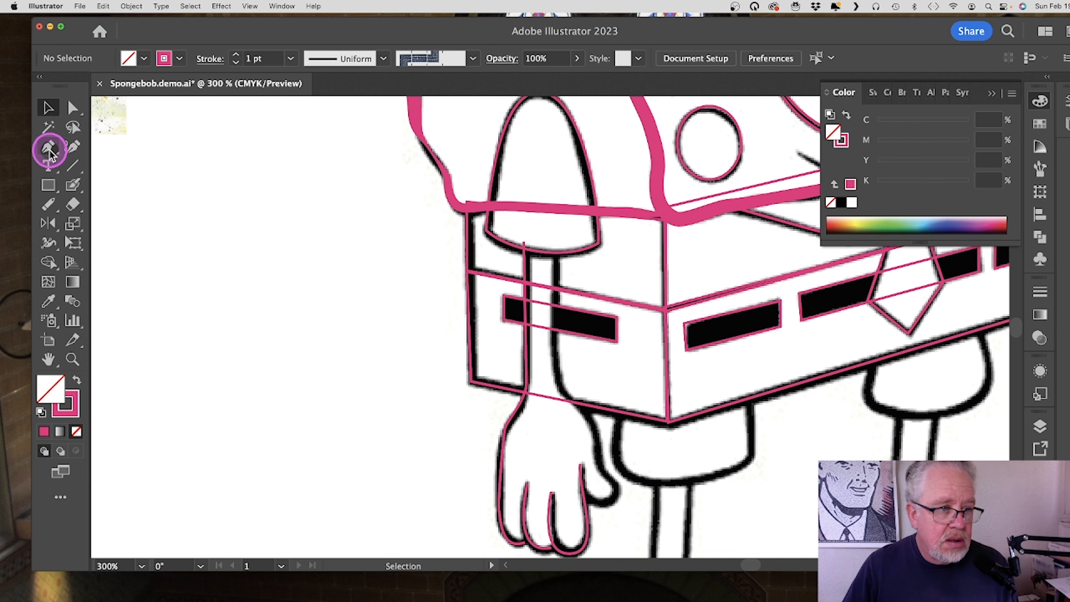
{"action": "left_click", "coordinate": [525, 242]}
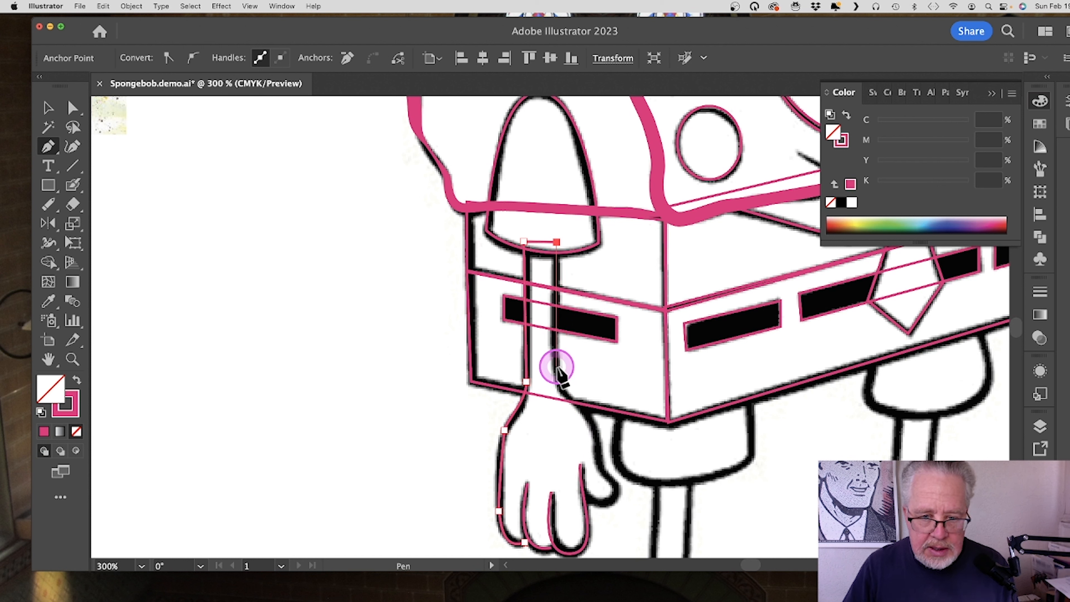
{"action": "left_click_drag", "start_coordinate": [558, 367], "coordinate": [598, 424]}
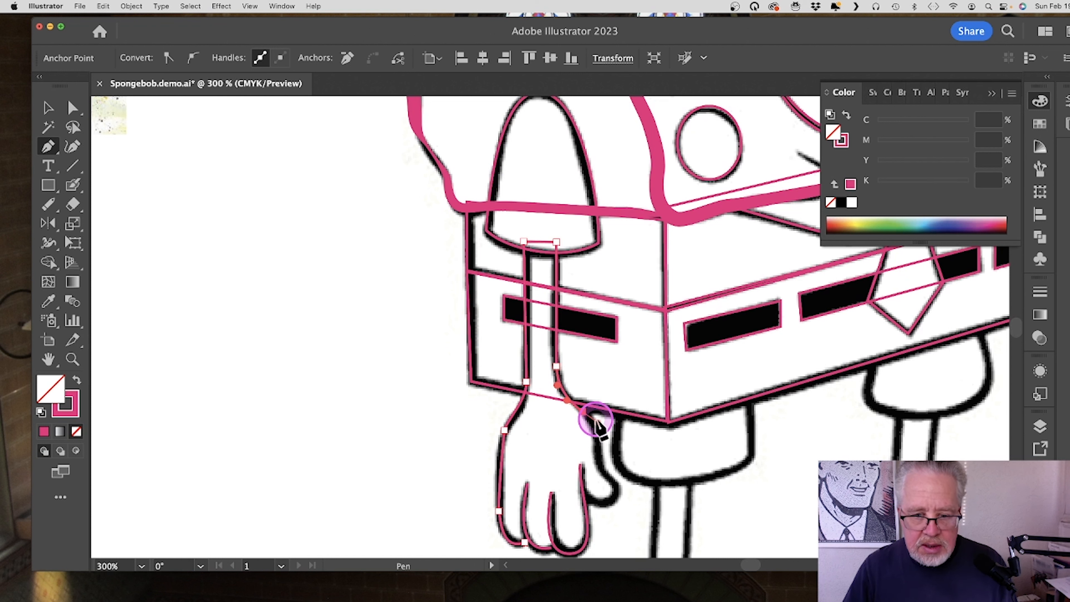
{"action": "left_click", "coordinate": [599, 455]}
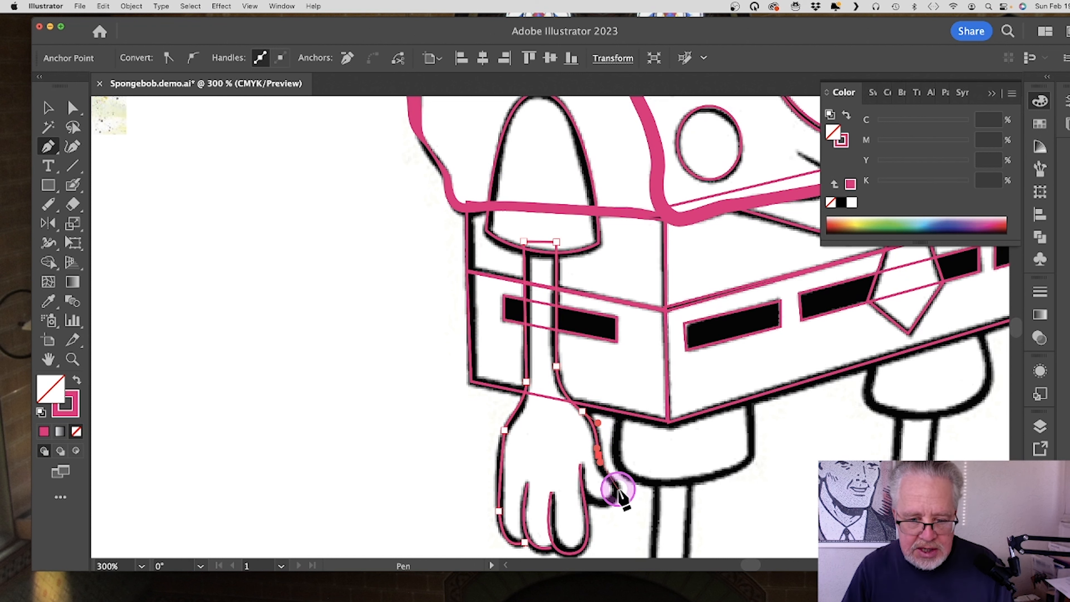
{"action": "left_click", "coordinate": [618, 489]}
{"action": "left_click", "coordinate": [590, 503]}
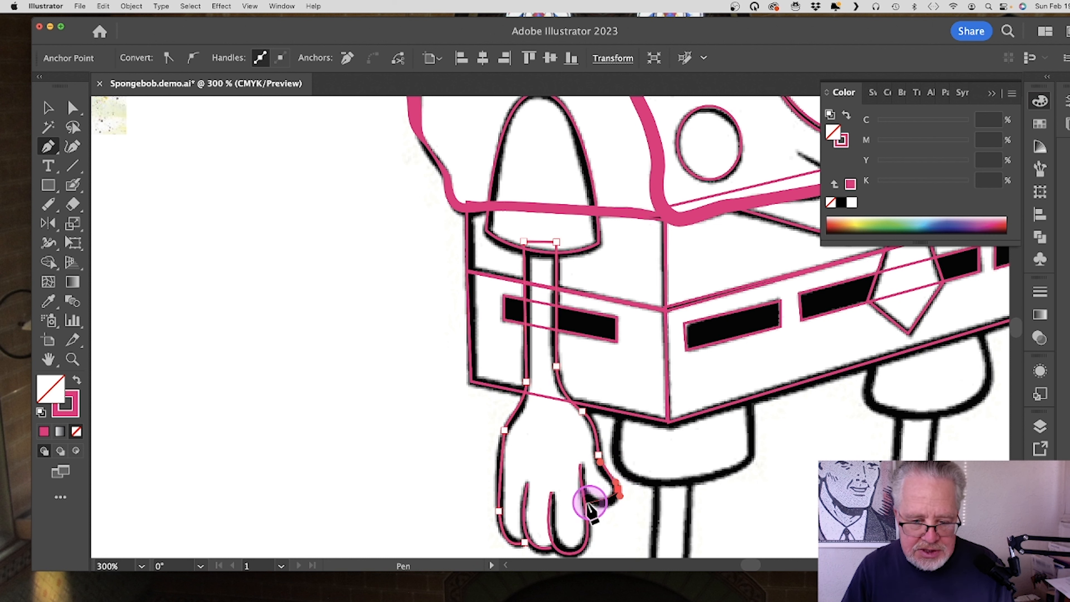
{"action": "left_click_drag", "start_coordinate": [581, 495], "coordinate": [559, 474]}
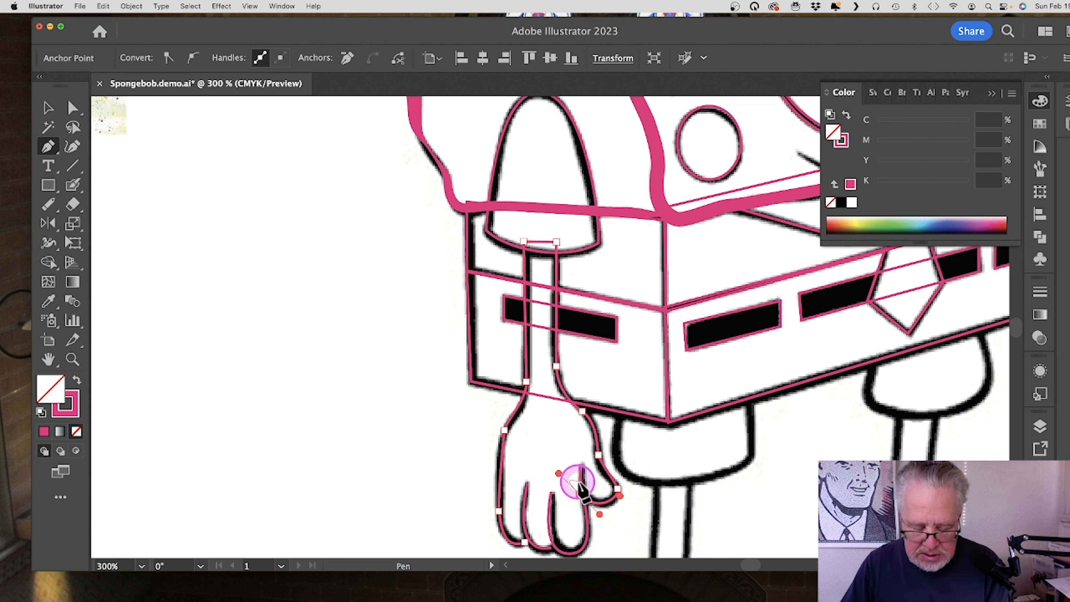
{"action": "key", "text": "p"}
Step: Nudge the thumb path's end anchor so that it meets the line of the neighbouring finger
{"action": "left_click", "coordinate": [58, 109]}
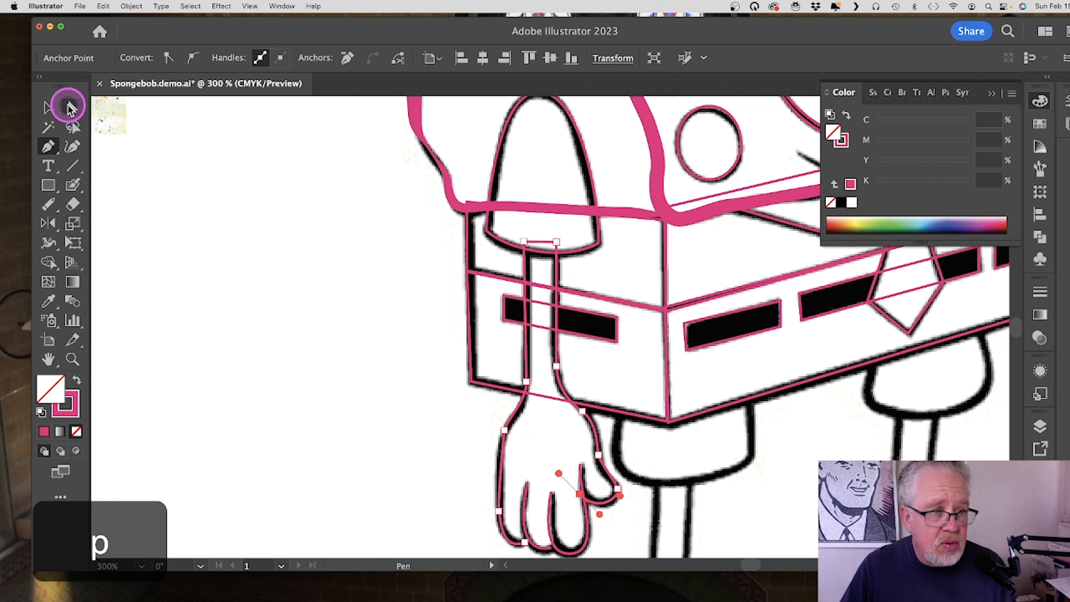
{"action": "left_click", "coordinate": [68, 105]}
{"action": "left_click_drag", "start_coordinate": [580, 493], "coordinate": [603, 518]}
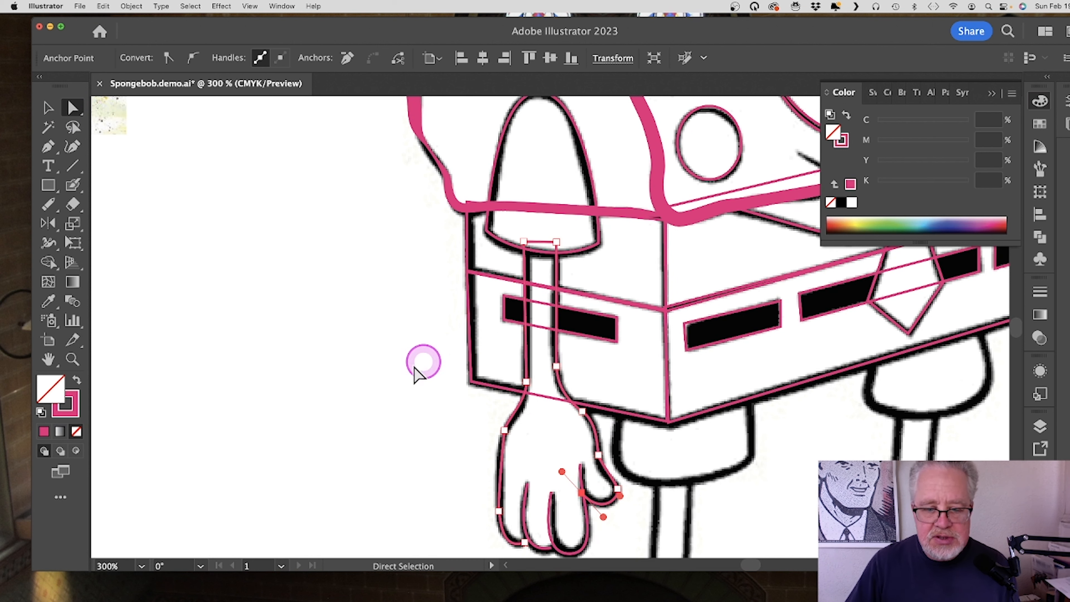
Step: Select all the arm and finger paths together and turn them into a Live Paint group
{"action": "left_click", "coordinate": [48, 108]}
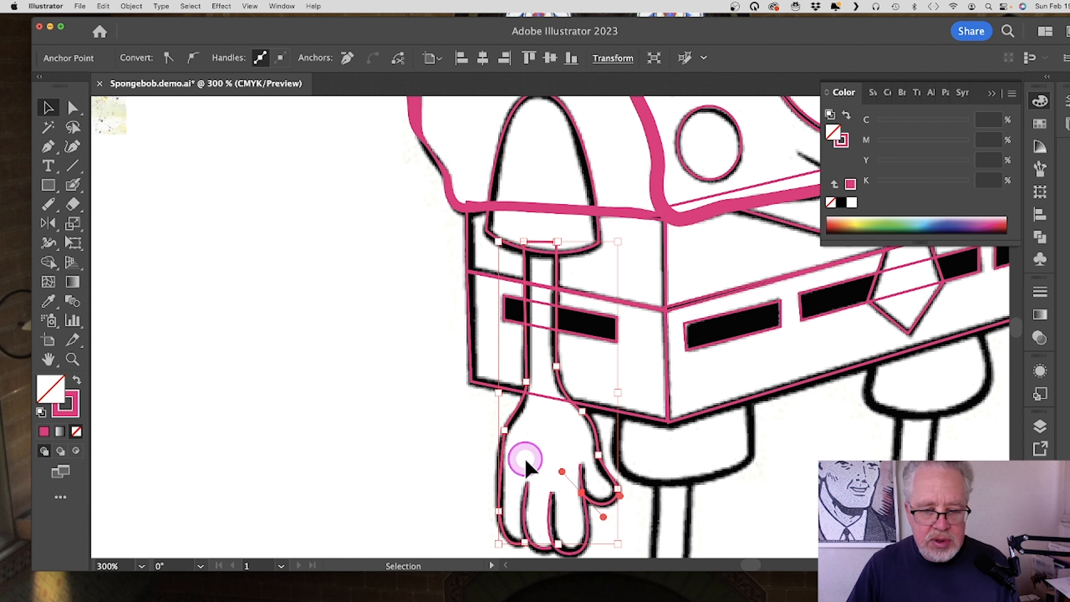
{"action": "left_click", "coordinate": [51, 107]}
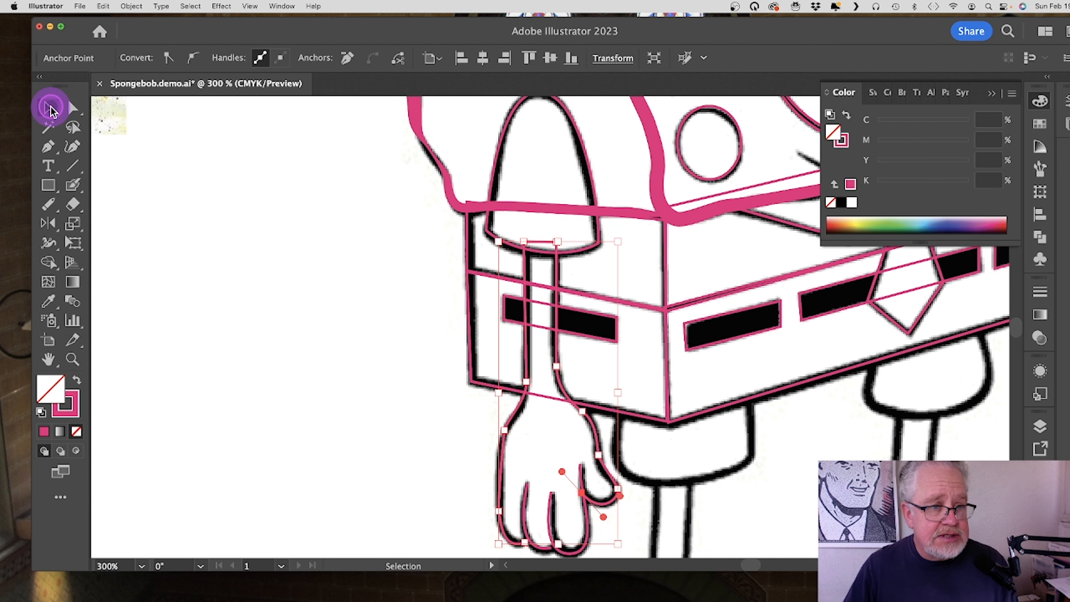
{"action": "left_click_drag", "start_coordinate": [485, 473], "coordinate": [612, 512]}
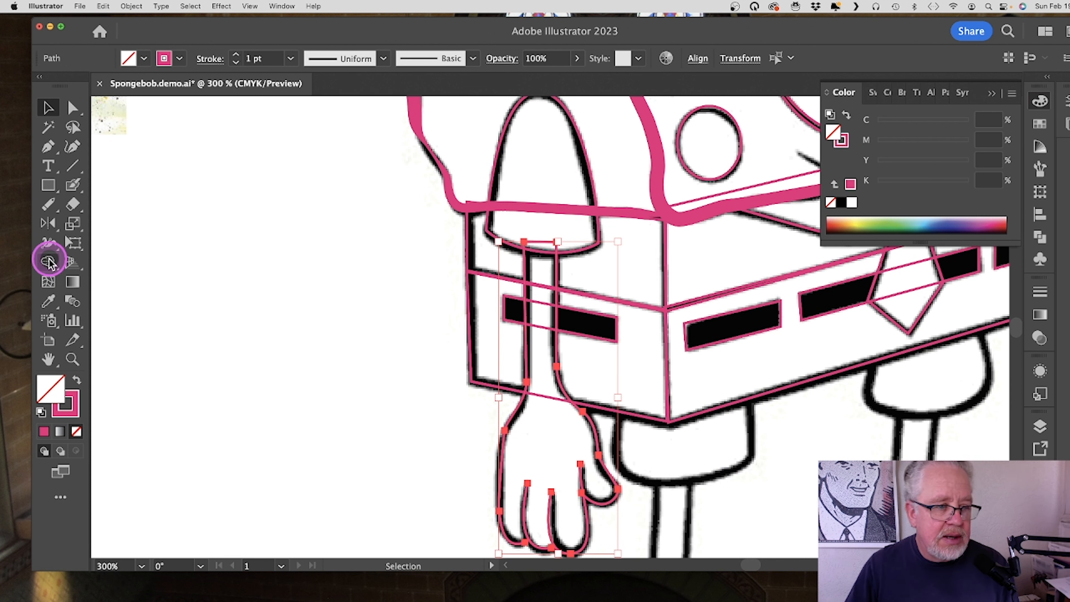
{"action": "left_click", "coordinate": [49, 262]}
{"action": "mouse_move", "coordinate": [49, 262]}
{"action": "left_mouse_down"}
{"action": "mouse_move", "coordinate": [86, 259]}
{"action": "mouse_move", "coordinate": [100, 286]}
{"action": "left_mouse_up"}
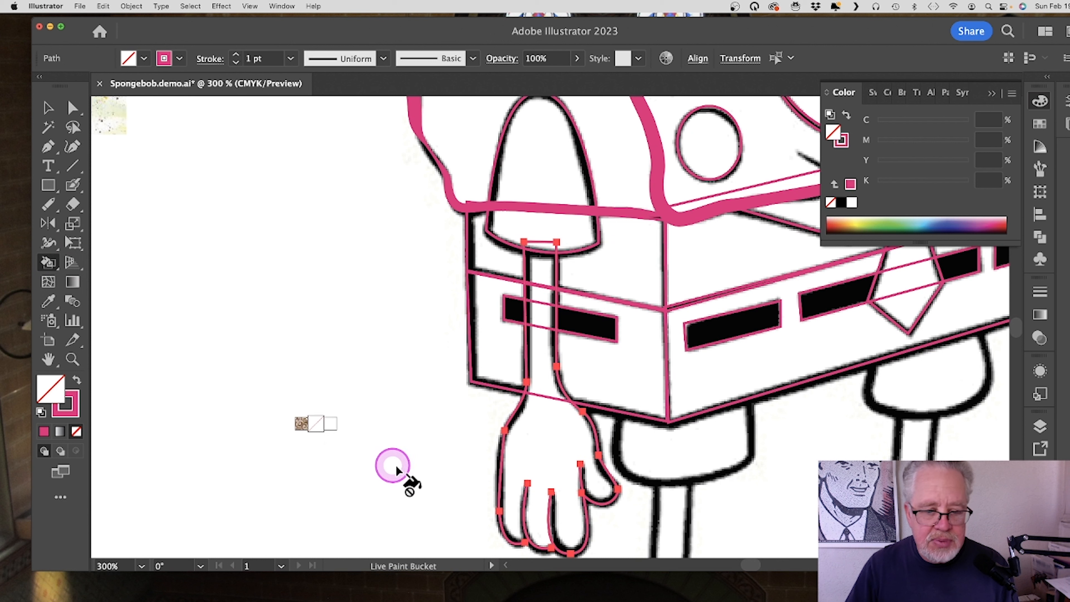
{"action": "left_click", "coordinate": [550, 454]}
{"action": "left_click", "coordinate": [556, 439]}
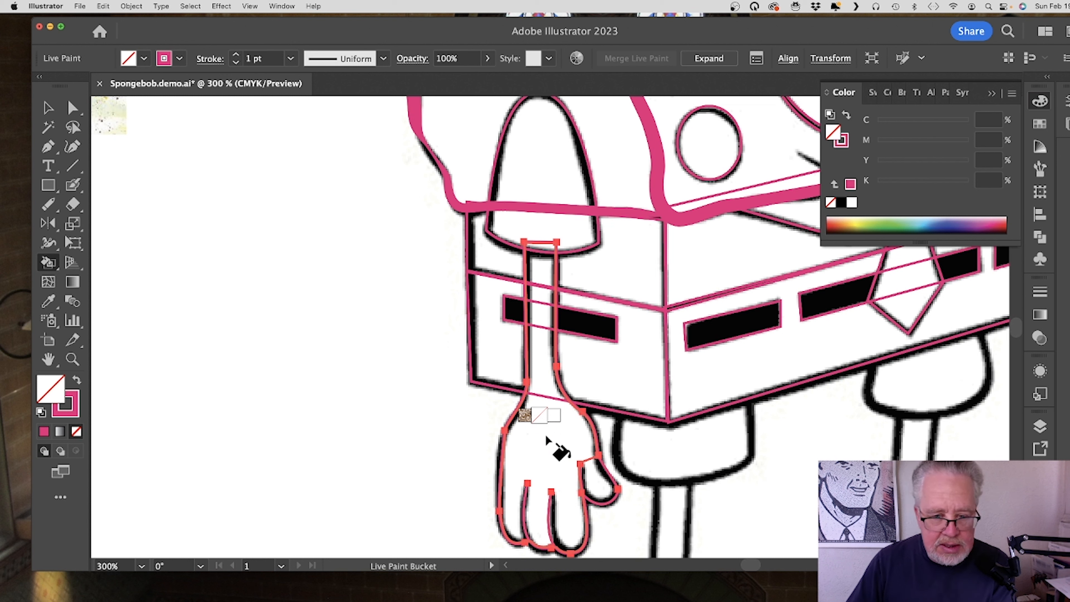
Step: Fill the arm, hand and thumb areas with the yellow swatch (C 0, M 0, Y 100, K 0) using Live Paint
{"action": "key", "text": "Right"}
{"action": "key", "text": "Right"}
{"action": "key", "text": "Right"}
{"action": "key", "text": "Right"}
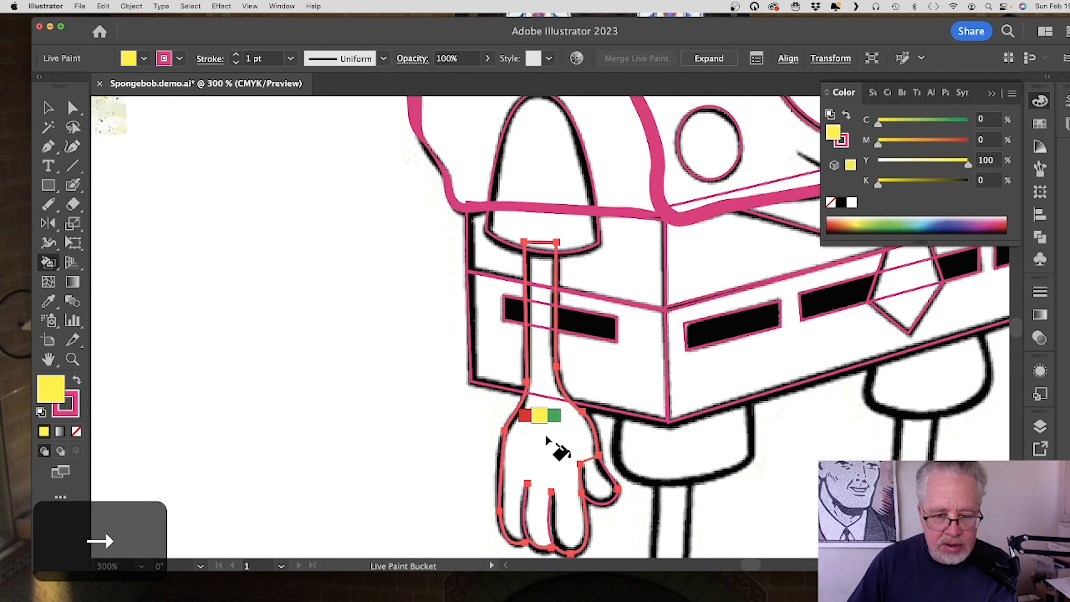
{"action": "left_click", "coordinate": [546, 437]}
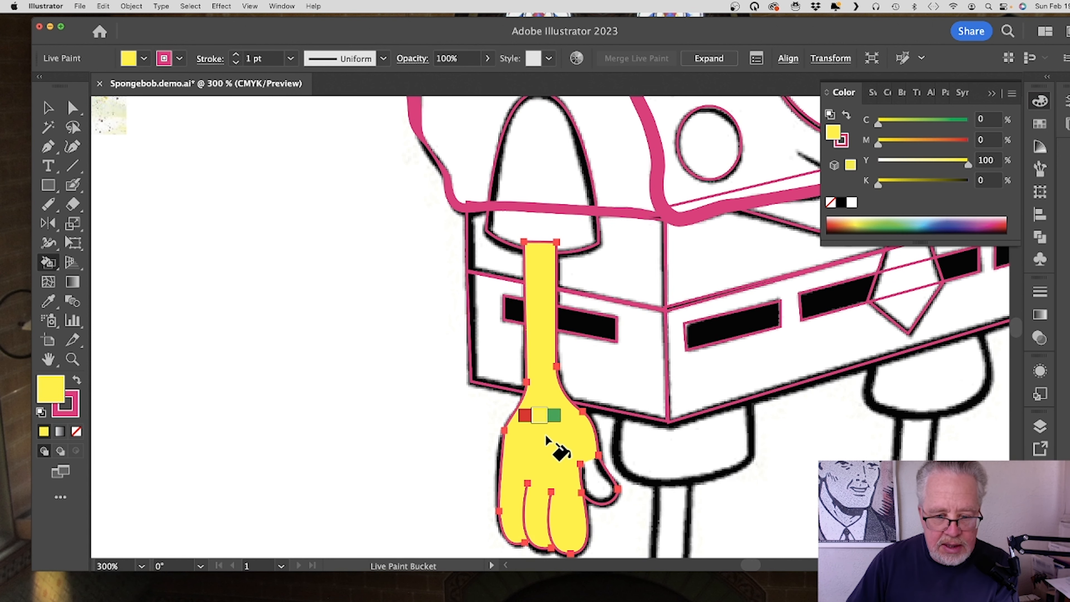
{"action": "left_click", "coordinate": [598, 489]}
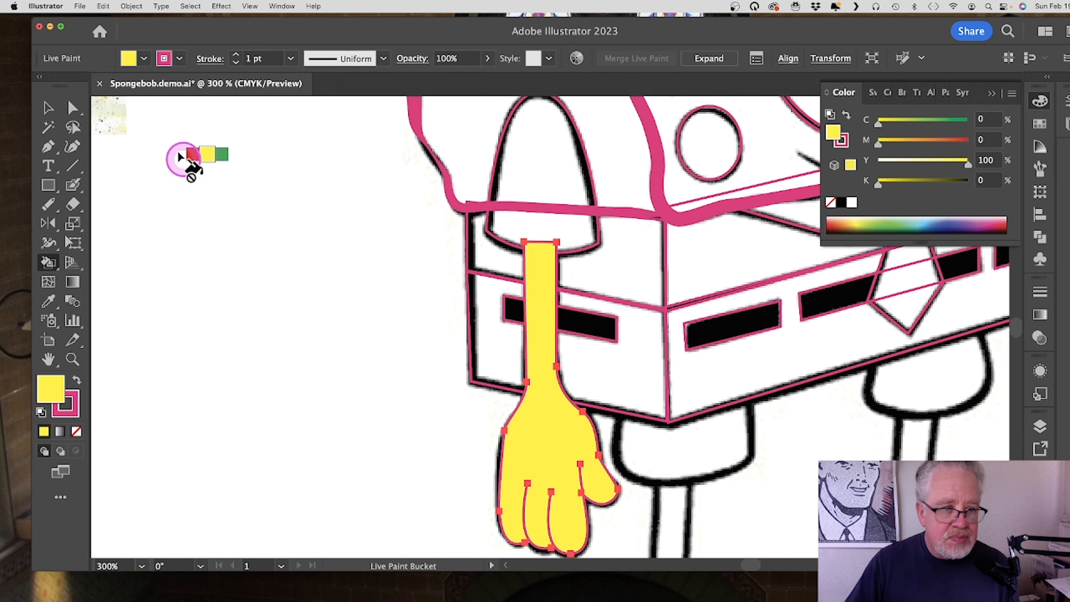
Step: Refine the curve of the painted hand's outer edge by directly adjusting its anchor points and handles
{"action": "left_click", "coordinate": [72, 108]}
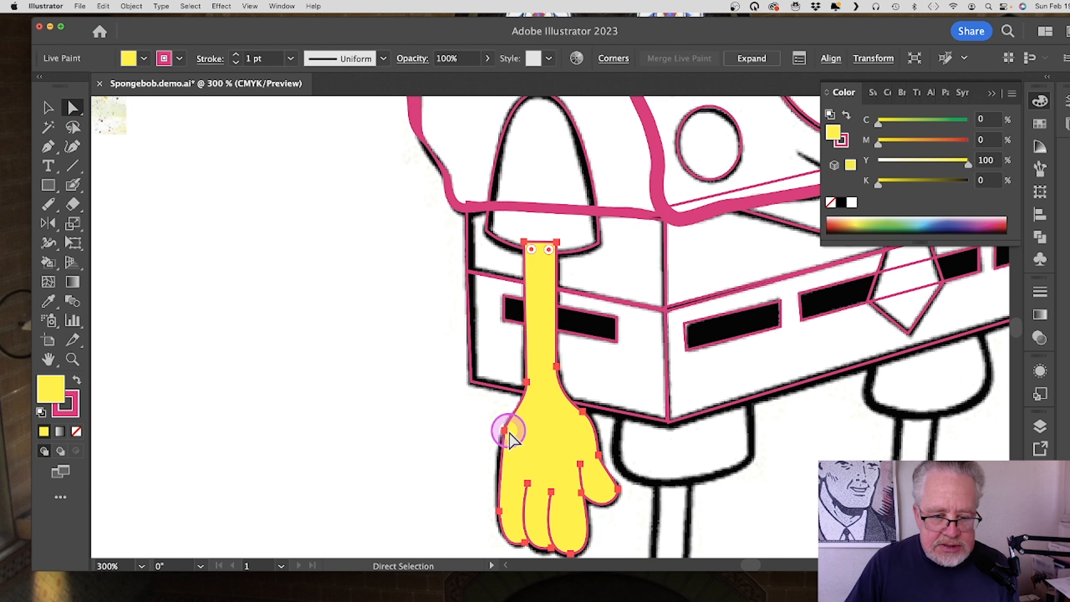
{"action": "left_click", "coordinate": [513, 448]}
{"action": "left_click_drag", "start_coordinate": [504, 439], "coordinate": [499, 453]}
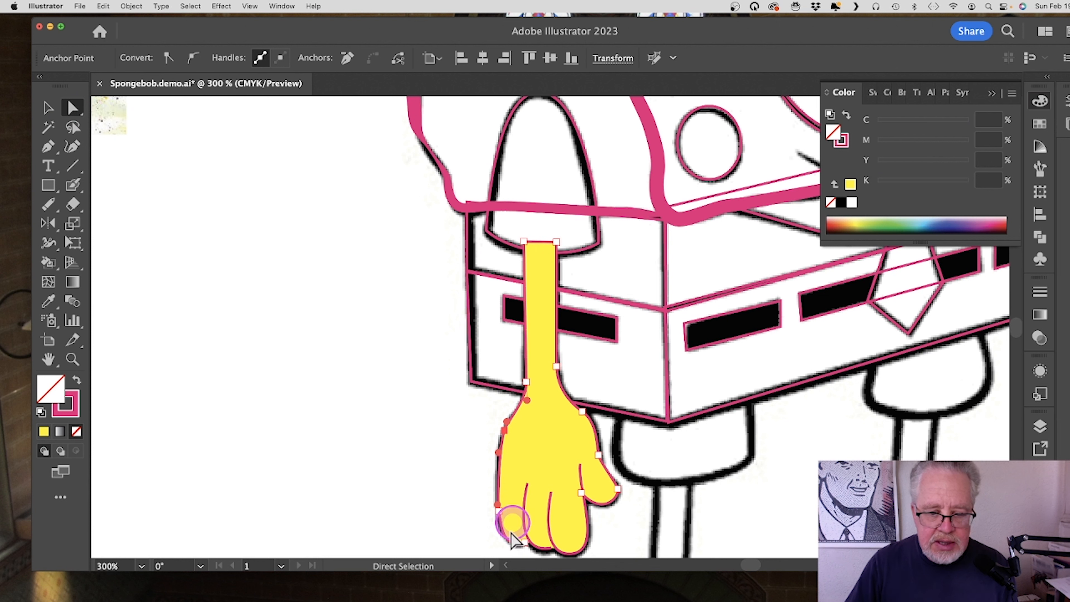
{"action": "left_click", "coordinate": [582, 493]}
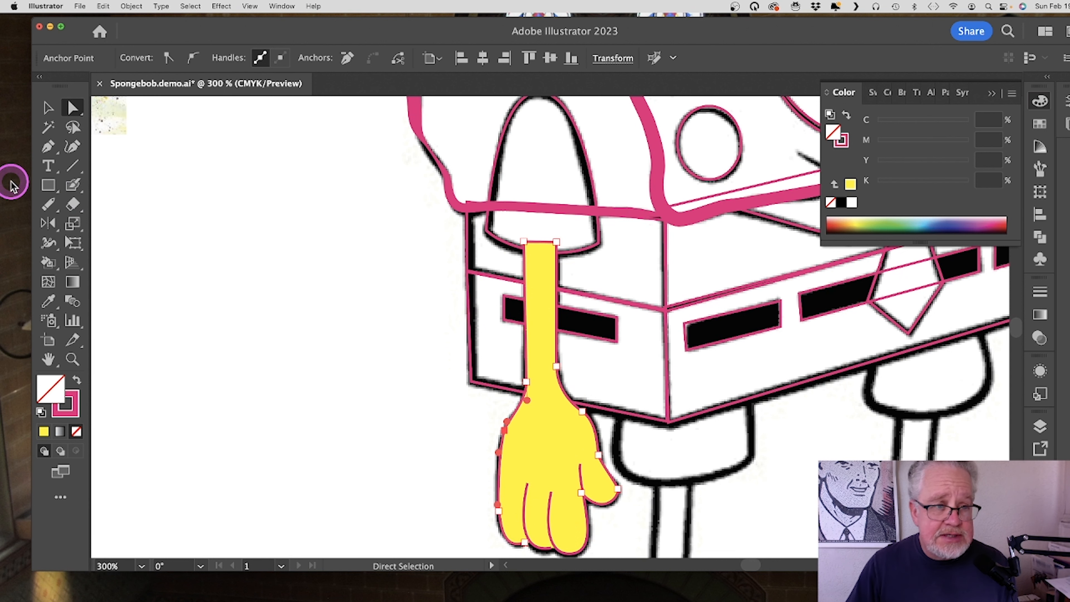
Step: Select the whole painted arm and hand and set its outline stroke to black (C 0, M 0, Y 0, K 100)
{"action": "left_click", "coordinate": [48, 108]}
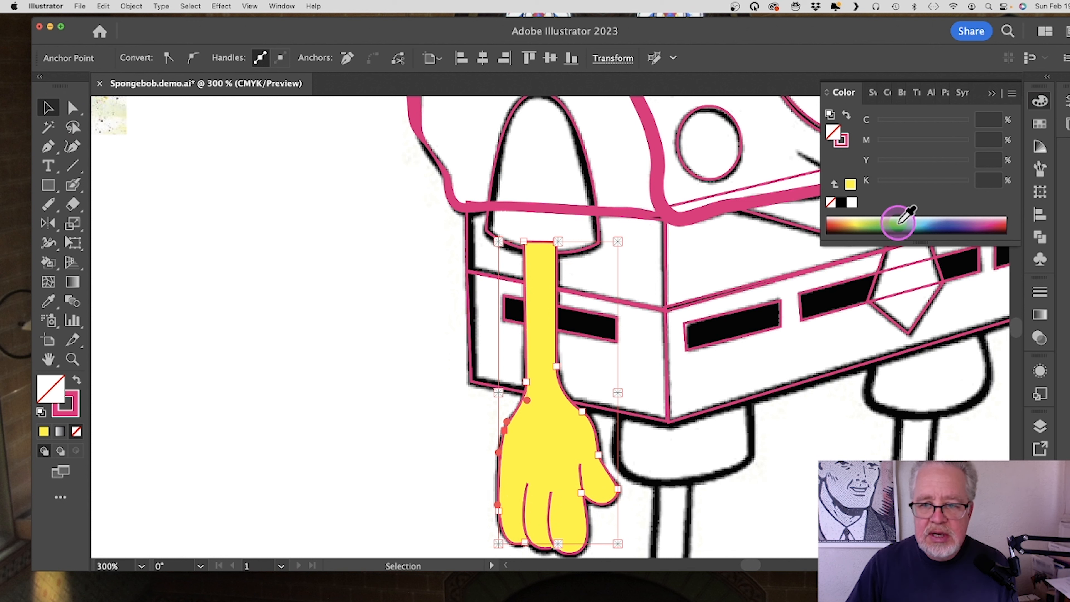
{"action": "left_click", "coordinate": [842, 140]}
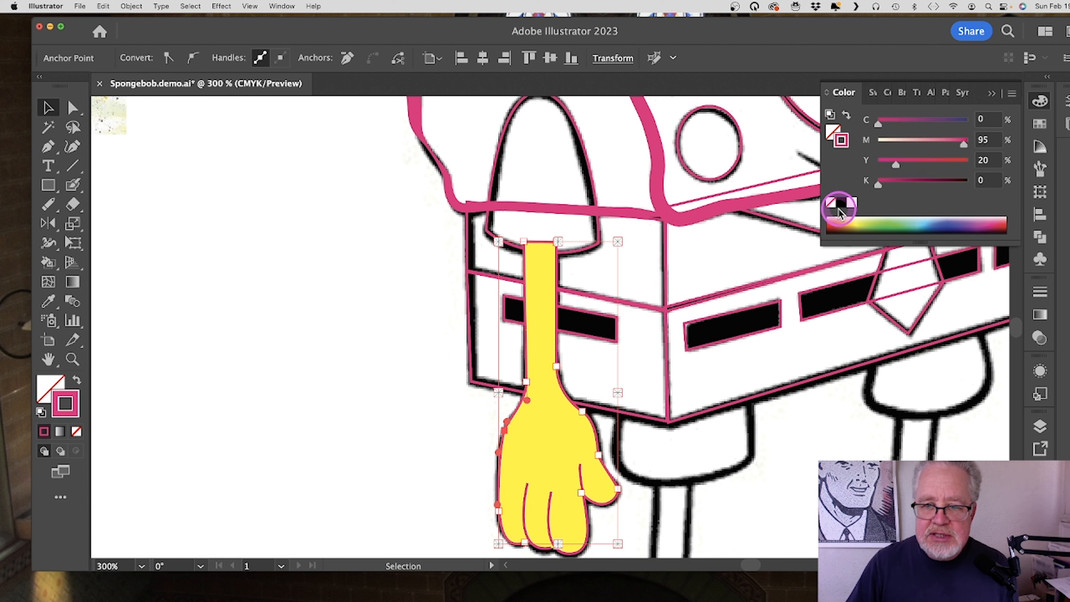
{"action": "left_click", "coordinate": [842, 203]}
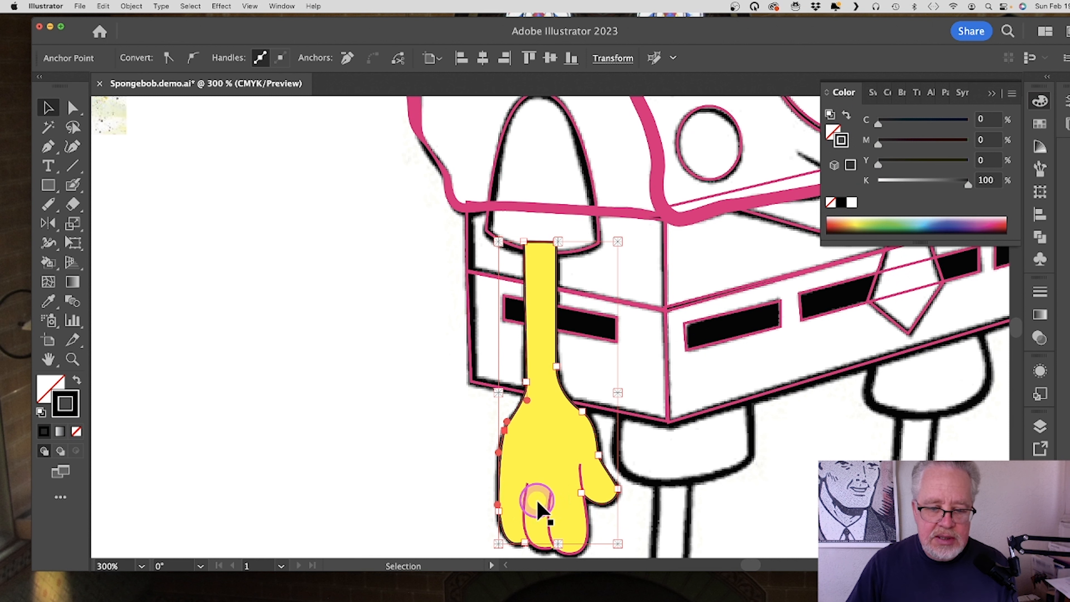
{"action": "left_click", "coordinate": [524, 523]}
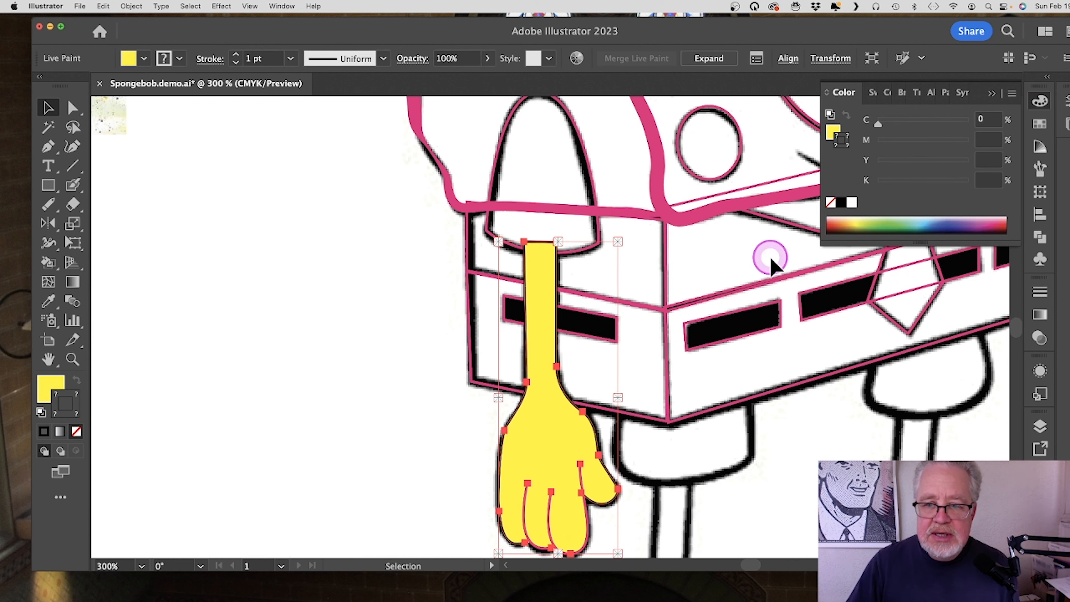
{"action": "left_click", "coordinate": [841, 203]}
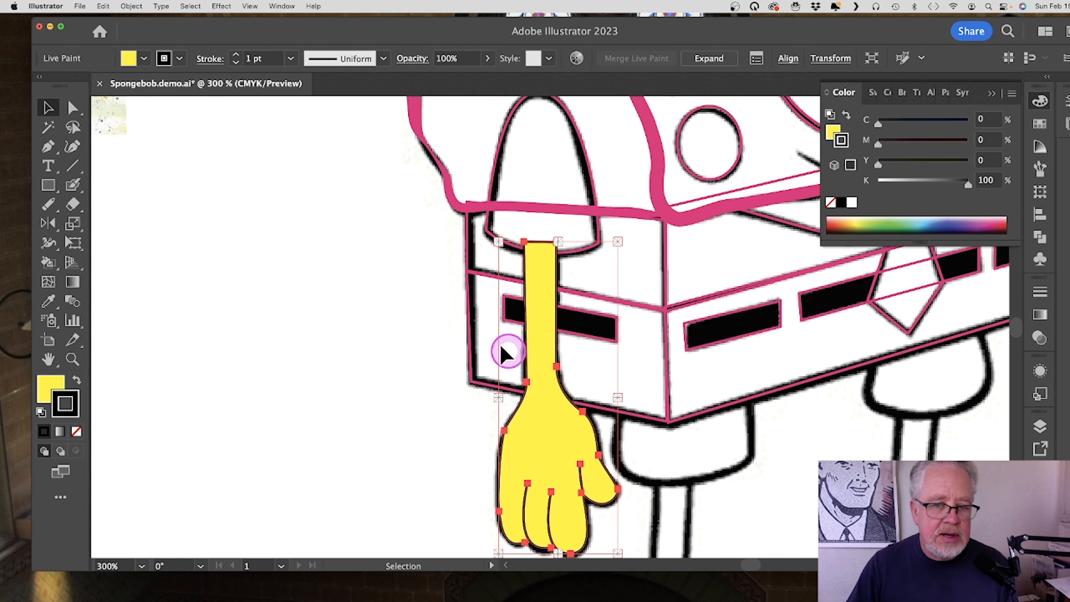
Step: Expand the arm's Live Paint group with Object, Fill and Stroke included
{"action": "left_click", "coordinate": [127, 6]}
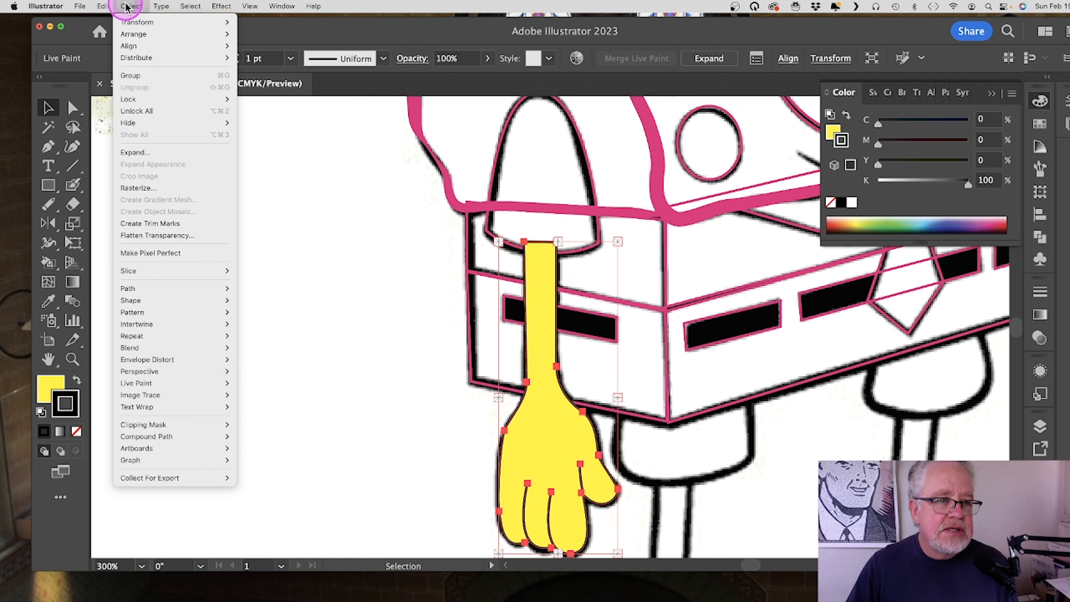
{"action": "left_click", "coordinate": [151, 158]}
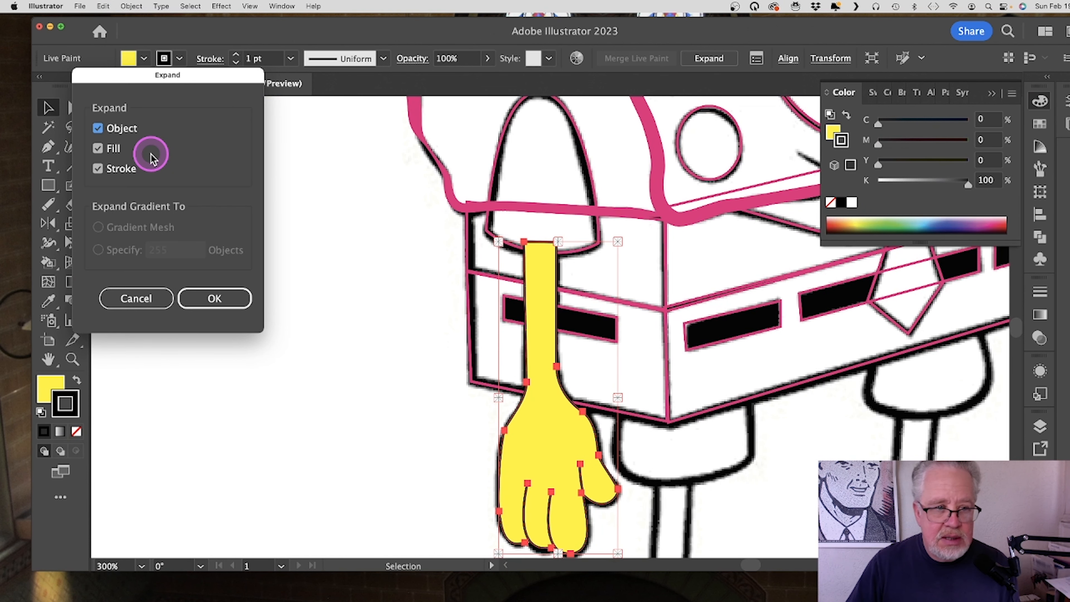
{"action": "left_click", "coordinate": [225, 297]}
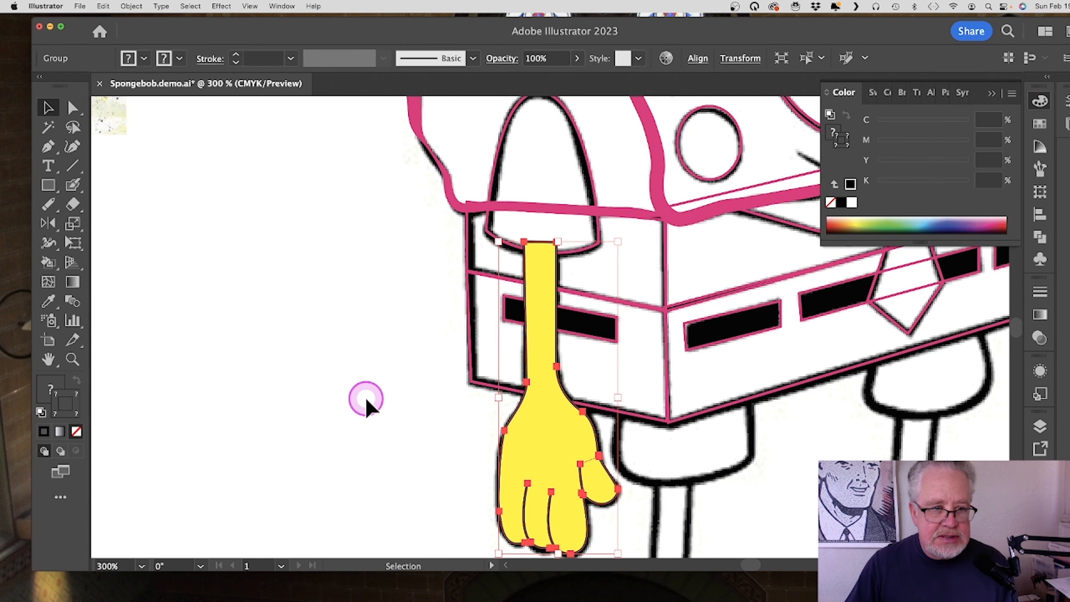
Step: Thicken the finger lines inside the yellow hand with the Width tool, tapering them towards their upper ends
{"action": "left_click", "coordinate": [73, 108]}
{"action": "left_click", "coordinate": [529, 386]}
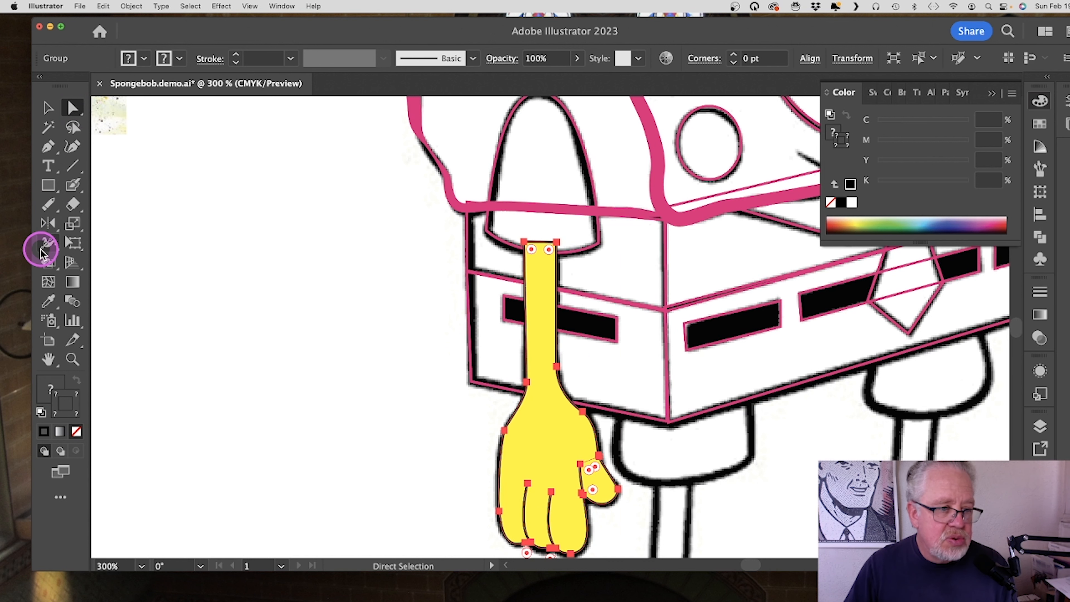
{"action": "left_click", "coordinate": [48, 242]}
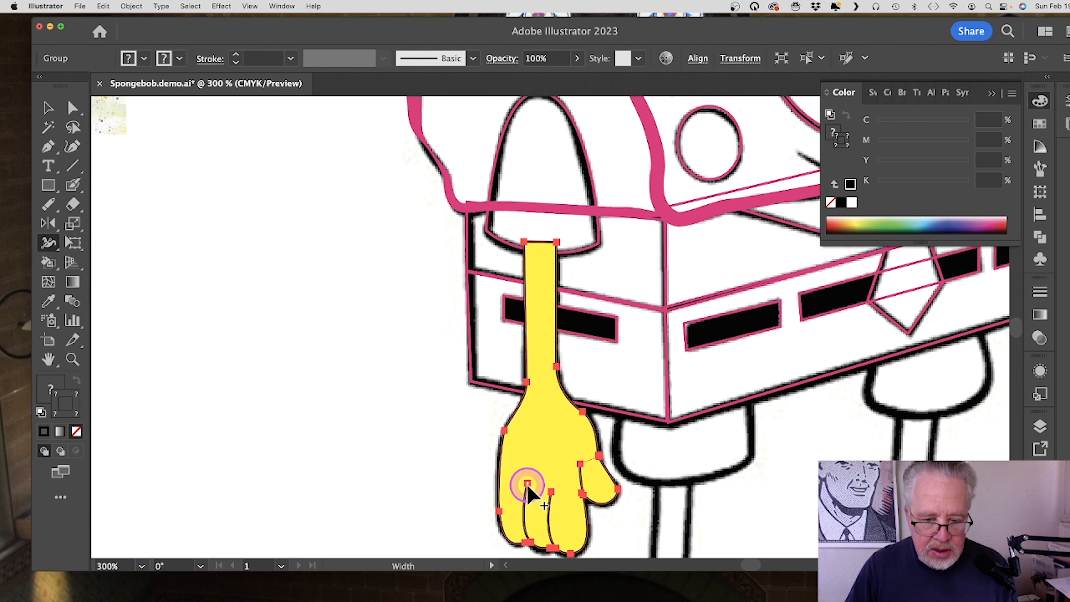
{"action": "left_click_drag", "start_coordinate": [525, 524], "coordinate": [532, 528]}
{"action": "left_click", "coordinate": [551, 529]}
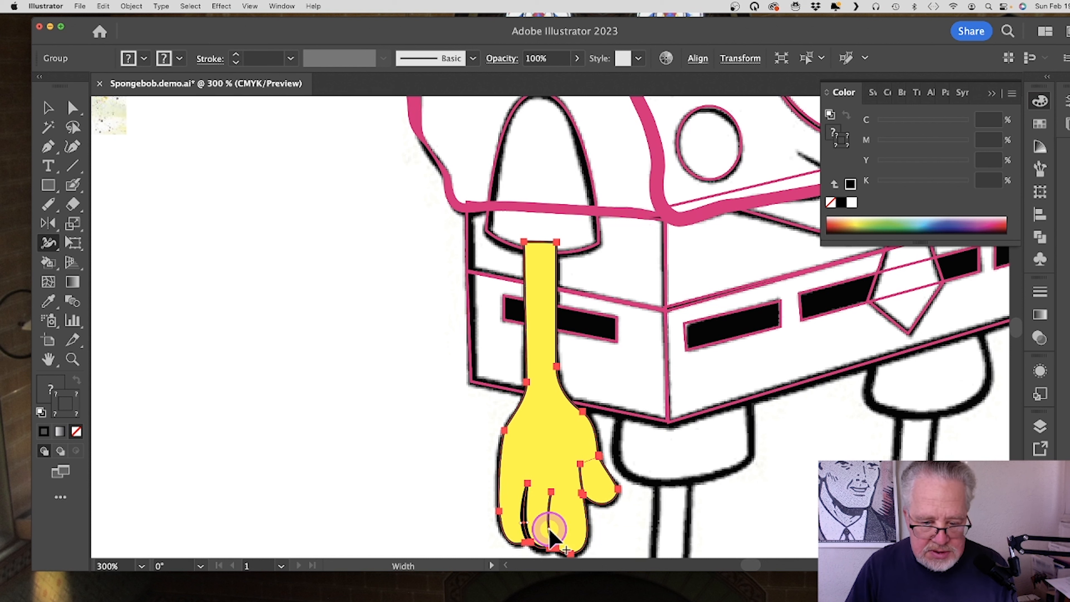
{"action": "left_click", "coordinate": [567, 549]}
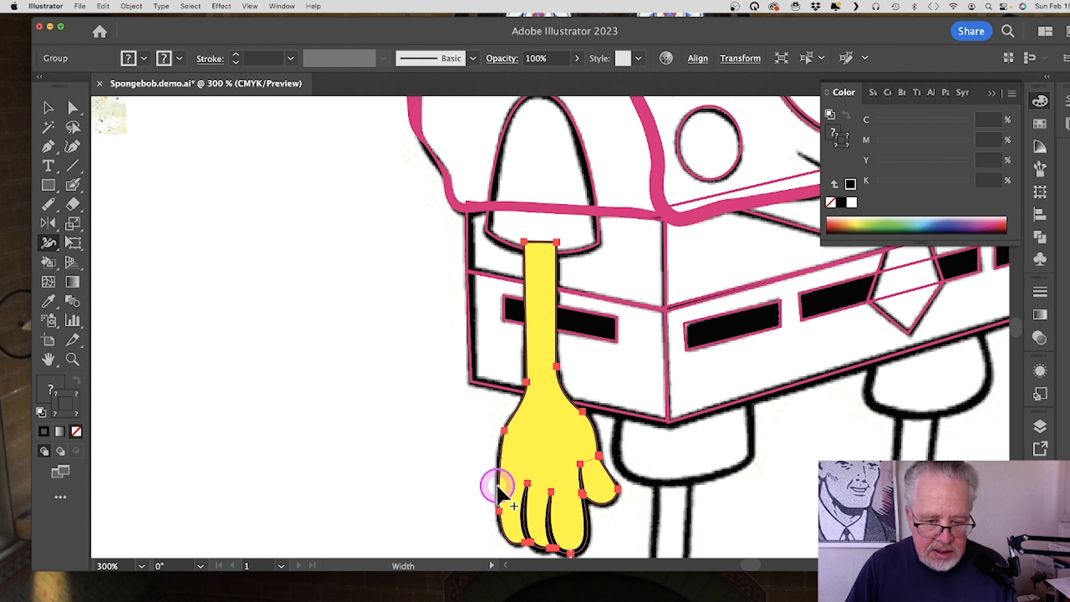
Step: Thicken the outer outline of the arm, hand and thumb with the Width tool
{"action": "left_click_drag", "start_coordinate": [501, 488], "coordinate": [540, 418]}
{"action": "key", "text": "super+z"}
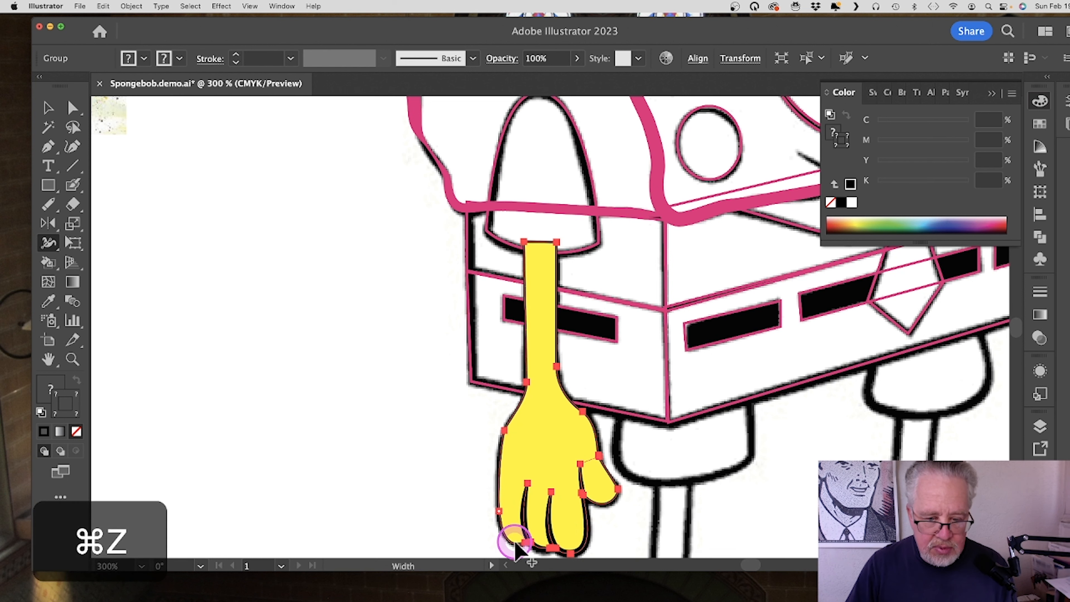
{"action": "left_click", "coordinate": [508, 538], "text": "super"}
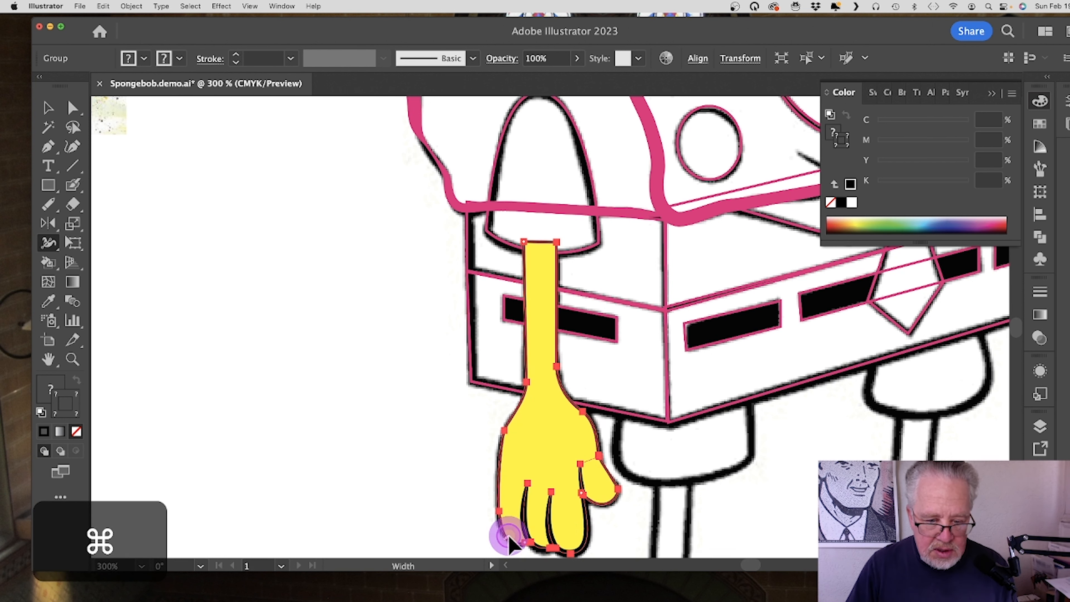
{"action": "left_click", "coordinate": [617, 489]}
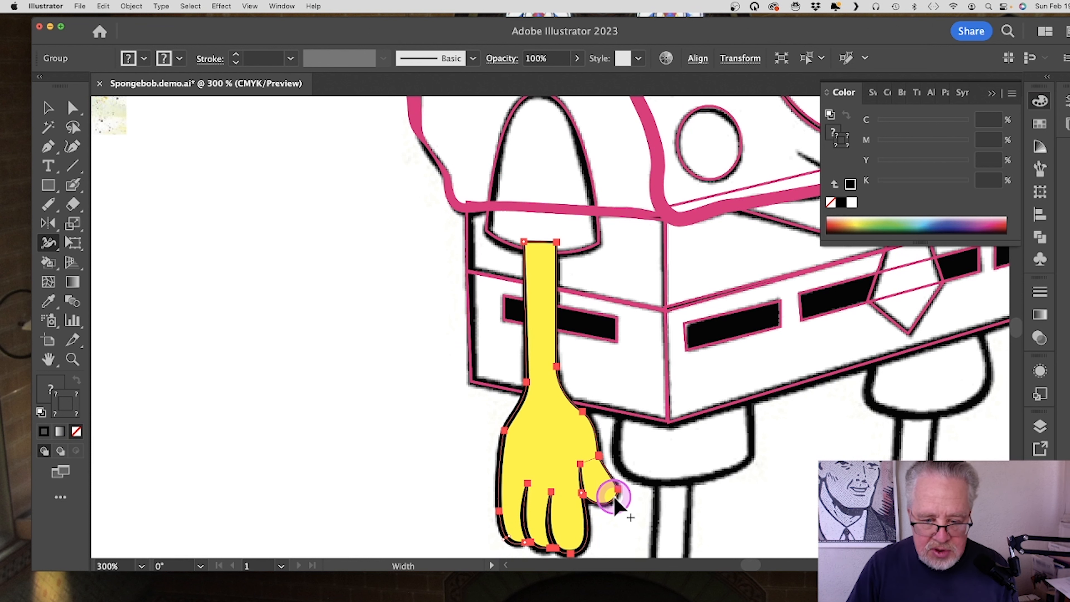
{"action": "left_click", "coordinate": [613, 498]}
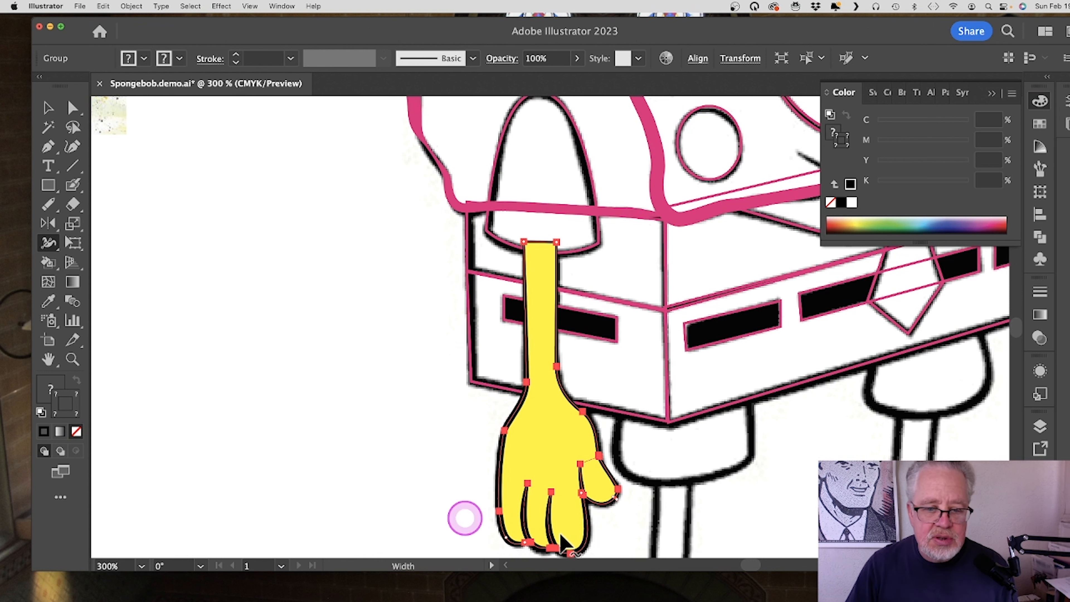
Step: Draw a rectangle over the left trouser leg opening below the body, with no fill and the 1 pt magenta stroke
{"action": "left_click", "coordinate": [75, 357]}
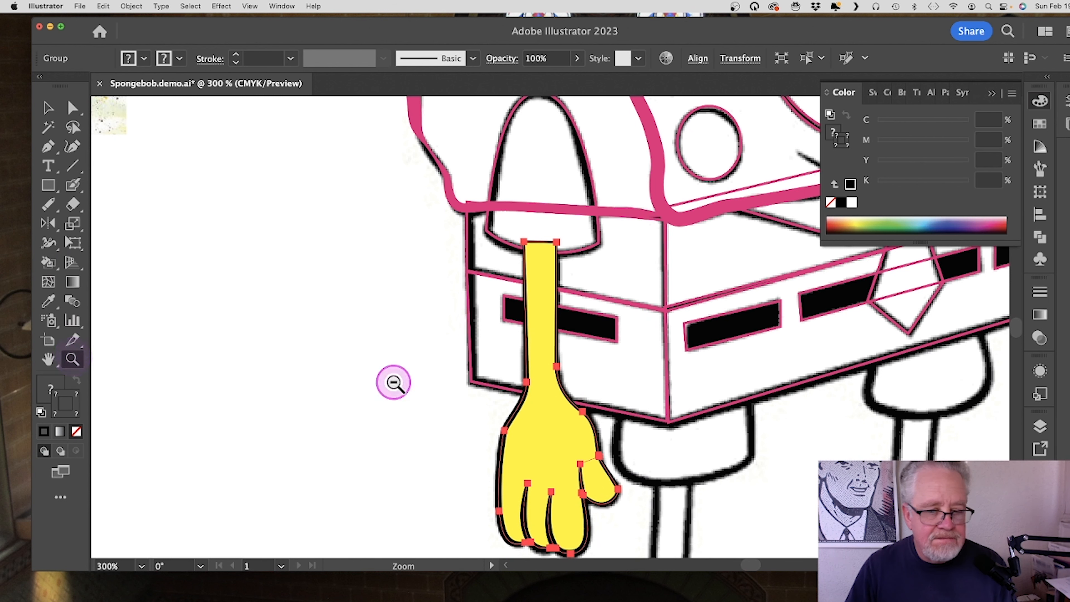
{"action": "left_click", "coordinate": [611, 388], "text": "alt"}
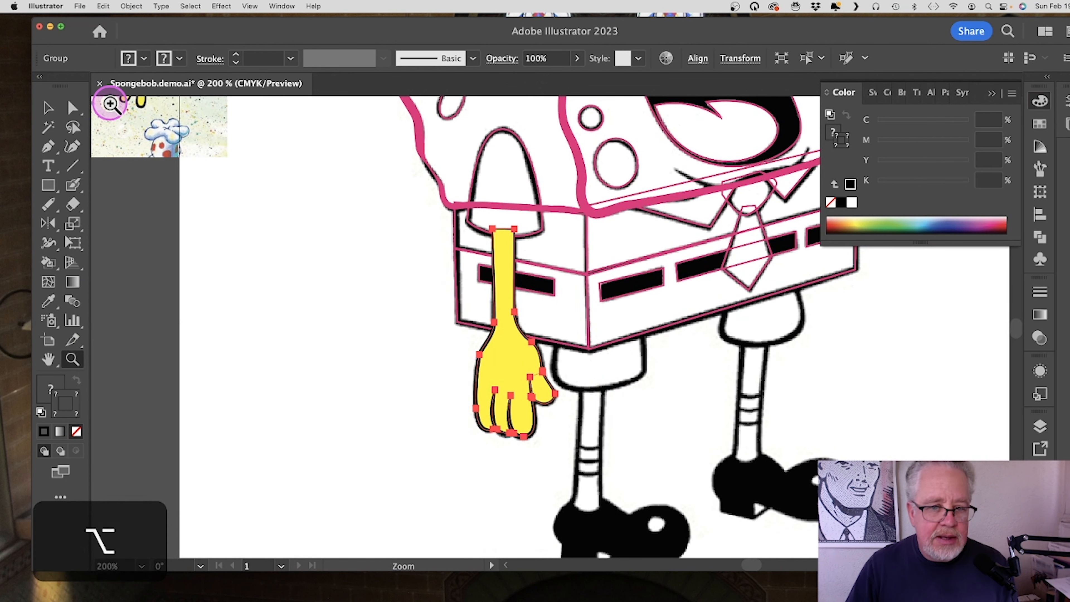
{"action": "left_click", "coordinate": [49, 107]}
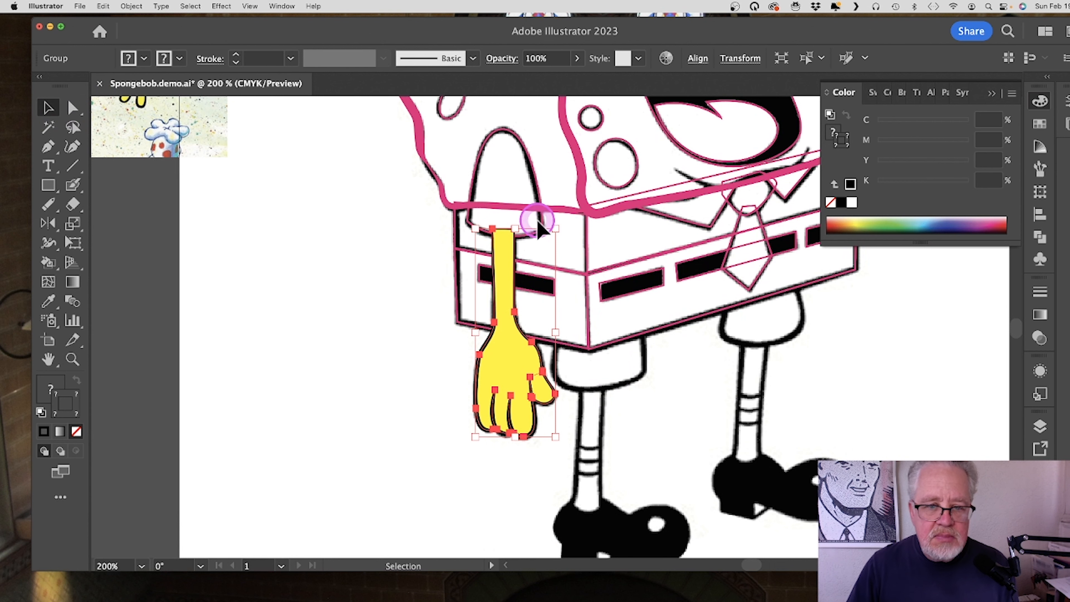
{"action": "left_click", "coordinate": [540, 191]}
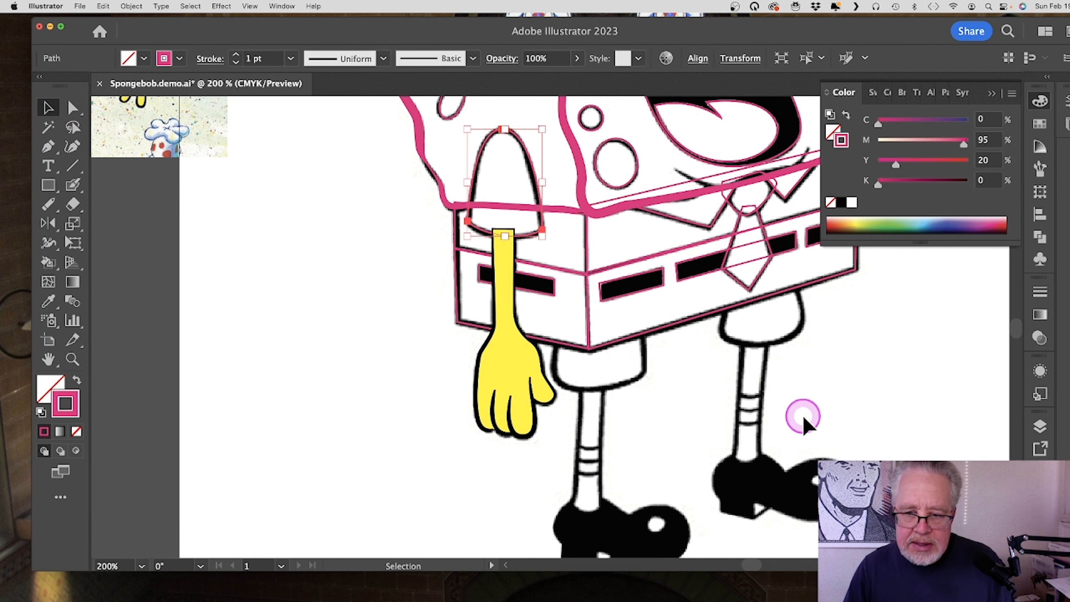
{"action": "key", "text": "space"}
{"action": "left_click_drag", "start_coordinate": [869, 335], "coordinate": [602, 394]}
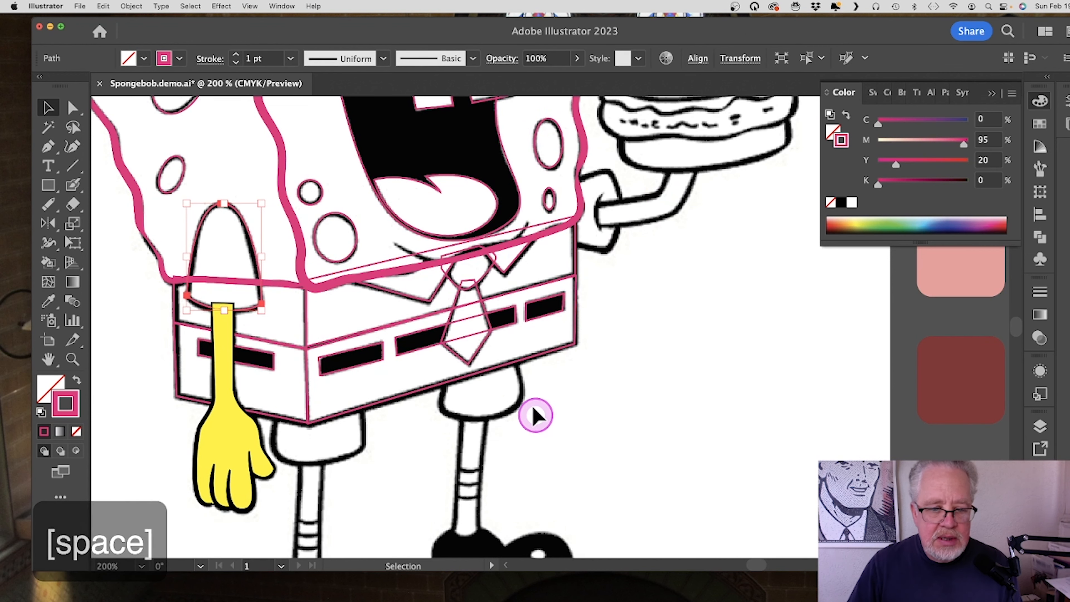
{"action": "left_click_drag", "start_coordinate": [533, 413], "coordinate": [541, 270]}
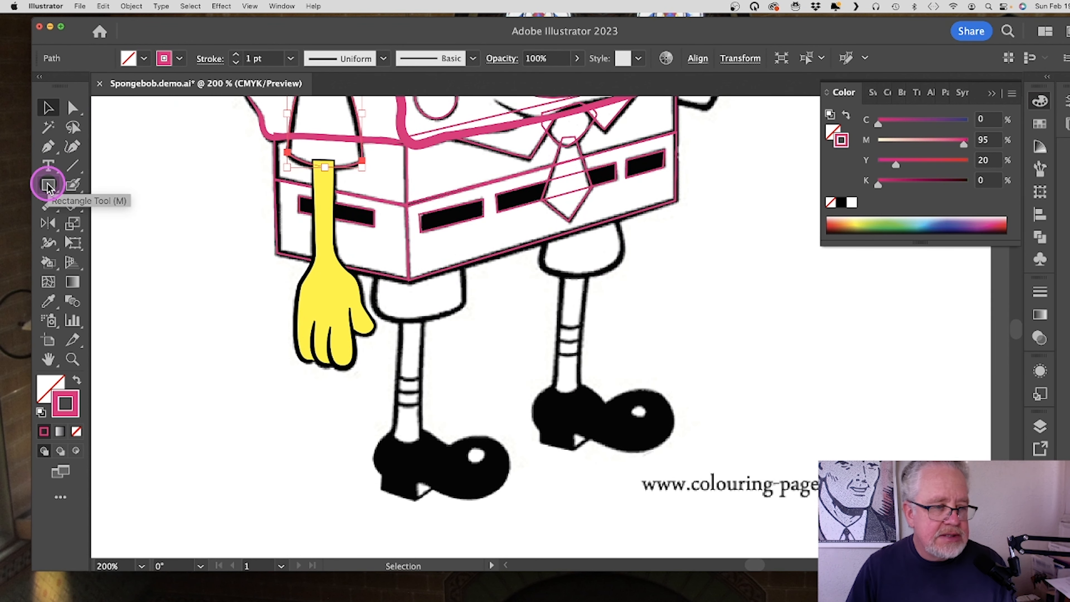
{"action": "left_click_drag", "start_coordinate": [47, 188], "coordinate": [86, 185]}
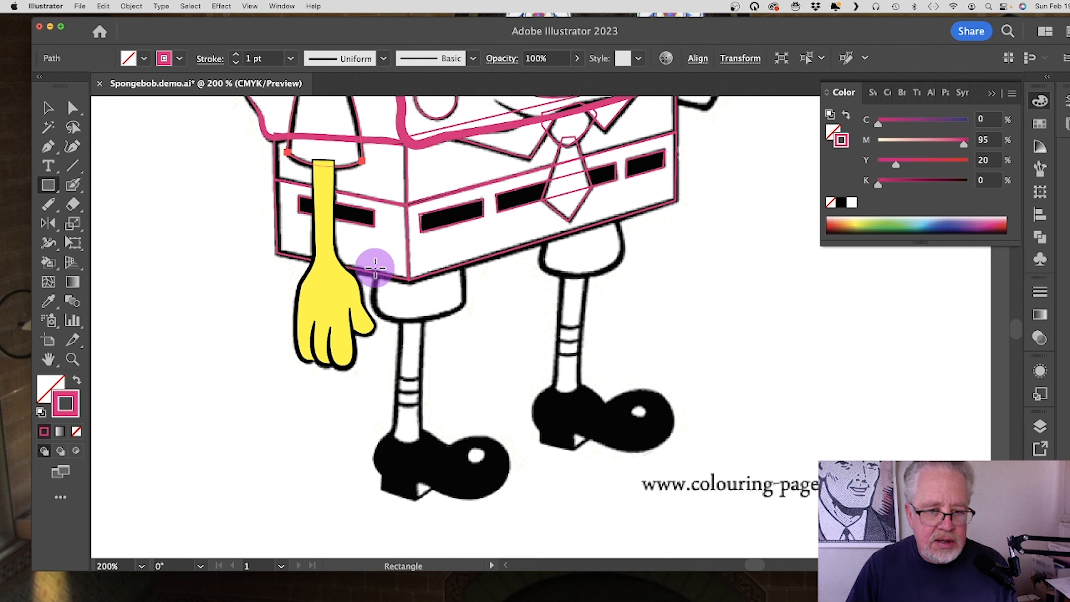
{"action": "left_click_drag", "start_coordinate": [375, 267], "coordinate": [465, 315]}
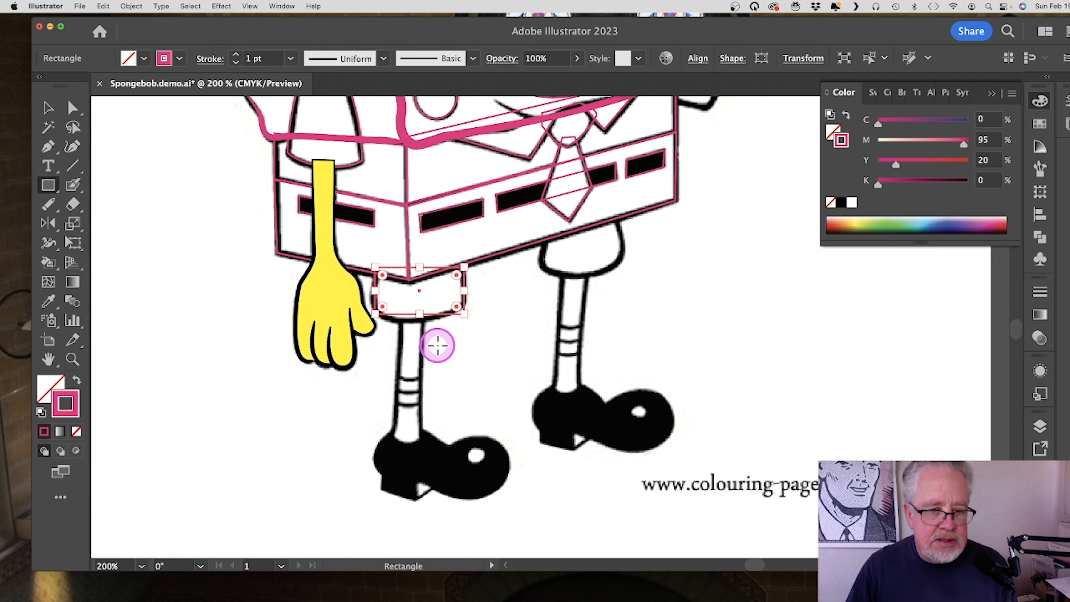
Step: Move the rectangle's two lower corner anchors to fit the sides of the left trouser leg
{"action": "left_click", "coordinate": [64, 108]}
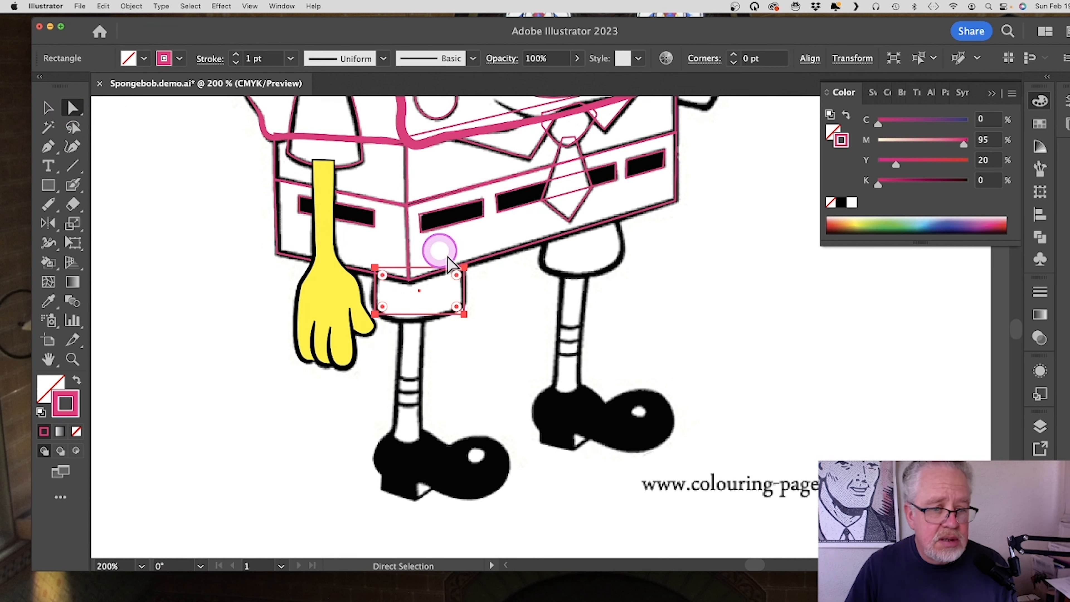
{"action": "left_click", "coordinate": [474, 313]}
{"action": "left_click_drag", "start_coordinate": [465, 314], "coordinate": [463, 309]}
{"action": "left_click_drag", "start_coordinate": [375, 314], "coordinate": [373, 308]}
{"action": "key", "text": "super+z"}
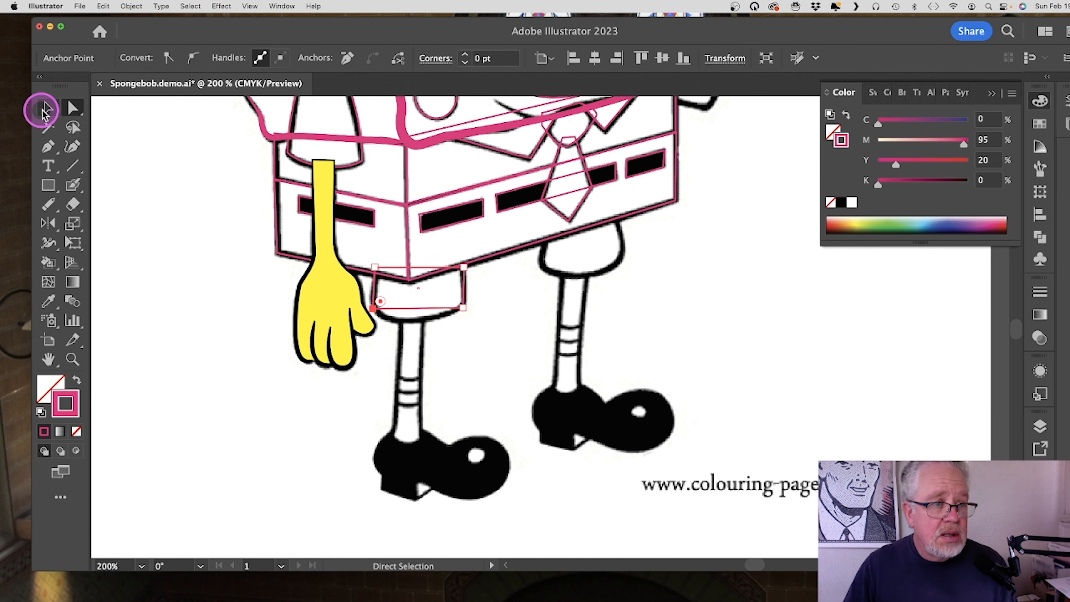
{"action": "left_click", "coordinate": [131, 121]}
{"action": "key", "text": "v"}
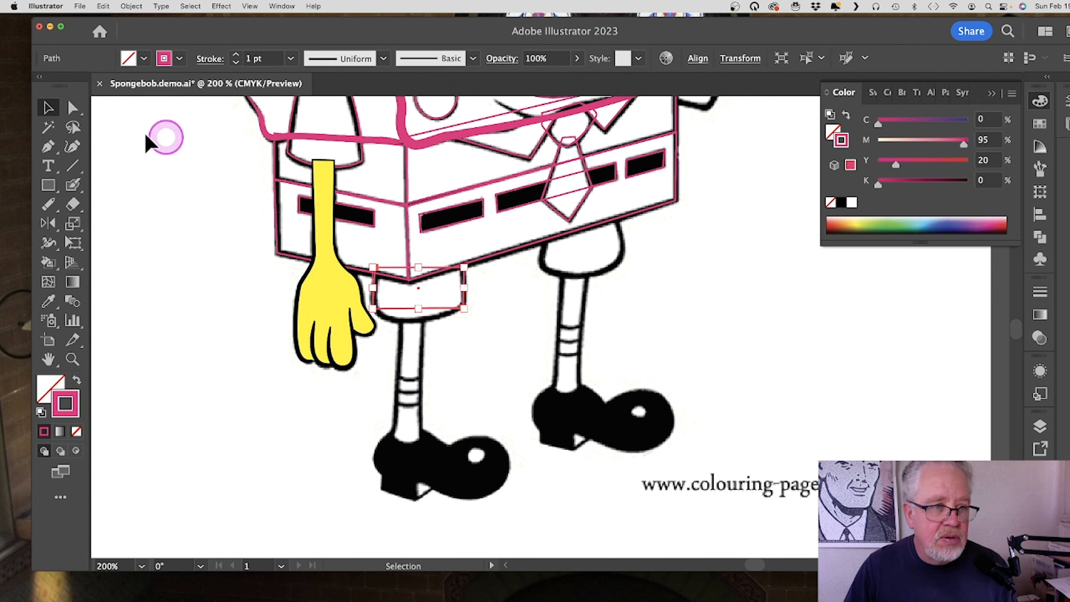
Step: Round the rectangle's corners and curve its lower edge to follow the left trouser leg's outline
{"action": "left_click", "coordinate": [377, 295]}
{"action": "left_click_drag", "start_coordinate": [418, 309], "coordinate": [440, 316]}
{"action": "key", "text": "a"}
{"action": "left_click", "coordinate": [455, 324]}
{"action": "left_click_drag", "start_coordinate": [386, 316], "coordinate": [432, 321]}
{"action": "left_click_drag", "start_coordinate": [461, 280], "coordinate": [464, 276]}
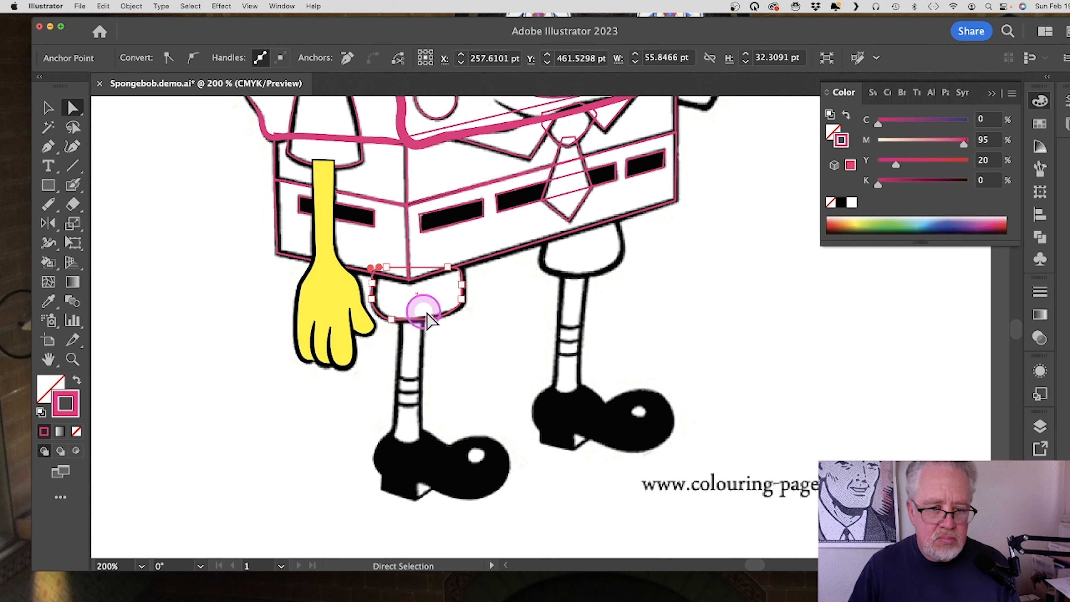
{"action": "left_click", "coordinate": [141, 165]}
Step: Trace the right trouser leg as a closed shape with the Pen tool
{"action": "left_click", "coordinate": [48, 146]}
{"action": "mouse_move", "coordinate": [547, 231]}
{"action": "left_mouse_down"}
{"action": "mouse_move", "coordinate": [543, 279]}
{"action": "mouse_move", "coordinate": [595, 278]}
{"action": "mouse_move", "coordinate": [627, 235]}
{"action": "left_mouse_up"}
{"action": "left_click", "coordinate": [614, 212]}
{"action": "left_click", "coordinate": [546, 231]}
Step: Draw a narrow rectangle over the left leg from trouser to shoe and tilt it to match the leg's slant
{"action": "left_click", "coordinate": [73, 107]}
{"action": "left_click_drag", "start_coordinate": [451, 314], "coordinate": [421, 446]}
{"action": "left_click", "coordinate": [469, 388]}
{"action": "left_click", "coordinate": [48, 182]}
{"action": "left_click", "coordinate": [48, 108]}
{"action": "left_click_drag", "start_coordinate": [402, 379], "coordinate": [399, 381]}
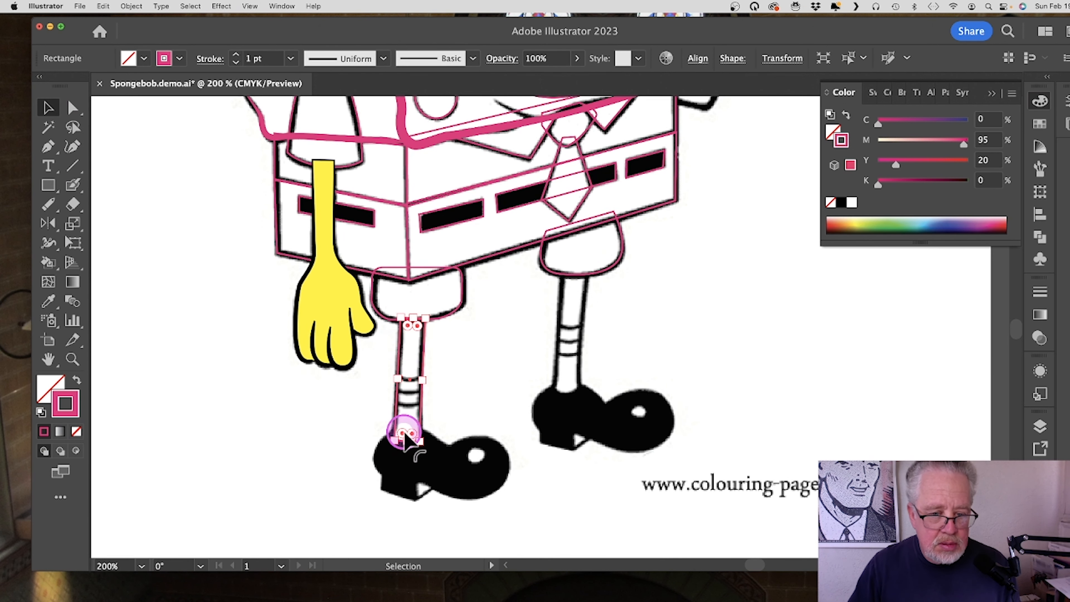
Step: Bend the lower edge of the left leg shape into a curve along the top of the shoe
{"action": "key", "text": "z"}
{"action": "left_click", "coordinate": [415, 436]}
{"action": "left_click", "coordinate": [528, 364]}
{"action": "key", "text": "p"}
{"action": "left_click", "coordinate": [540, 349]}
{"action": "key", "text": "a"}
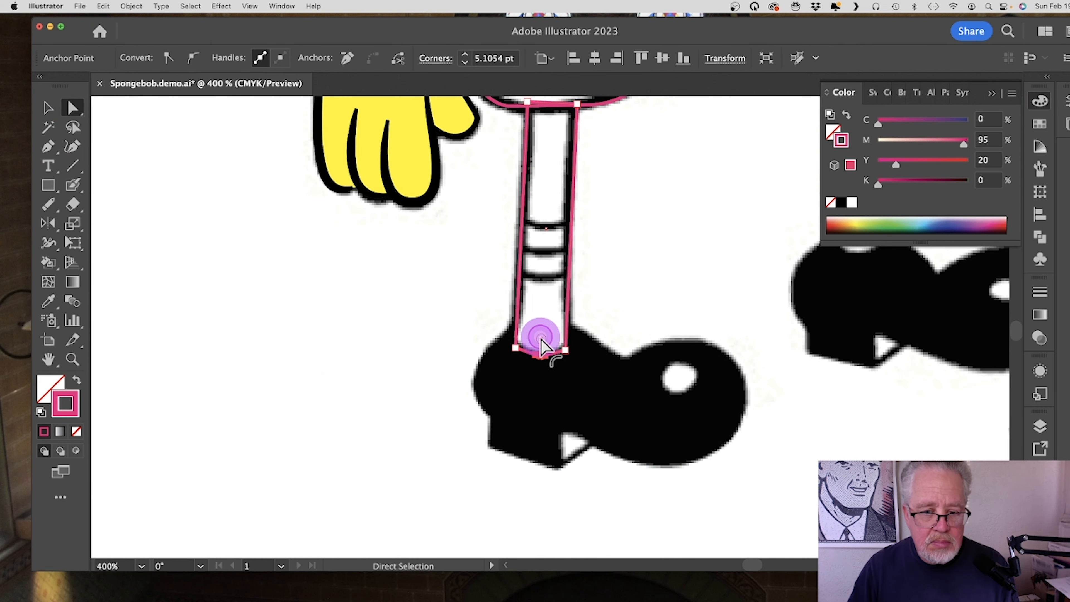
{"action": "left_click", "coordinate": [691, 329]}
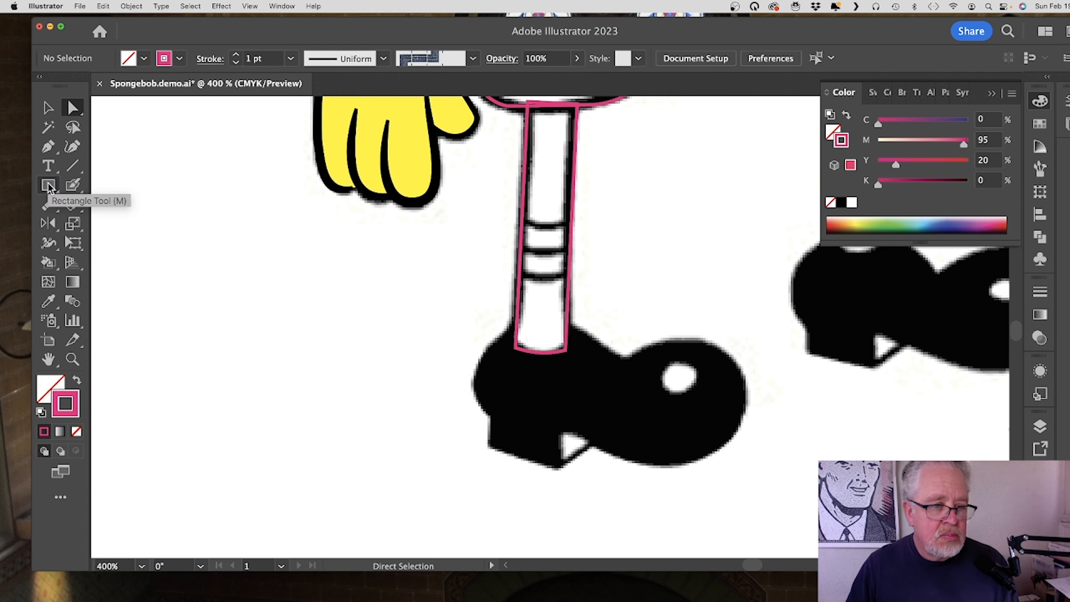
Step: Draw three separate straight lines across the left leg along the sock bands with the Pen tool
{"action": "left_click_drag", "start_coordinate": [48, 186], "coordinate": [101, 226]}
{"action": "left_click", "coordinate": [71, 168]}
{"action": "left_click", "coordinate": [48, 147]}
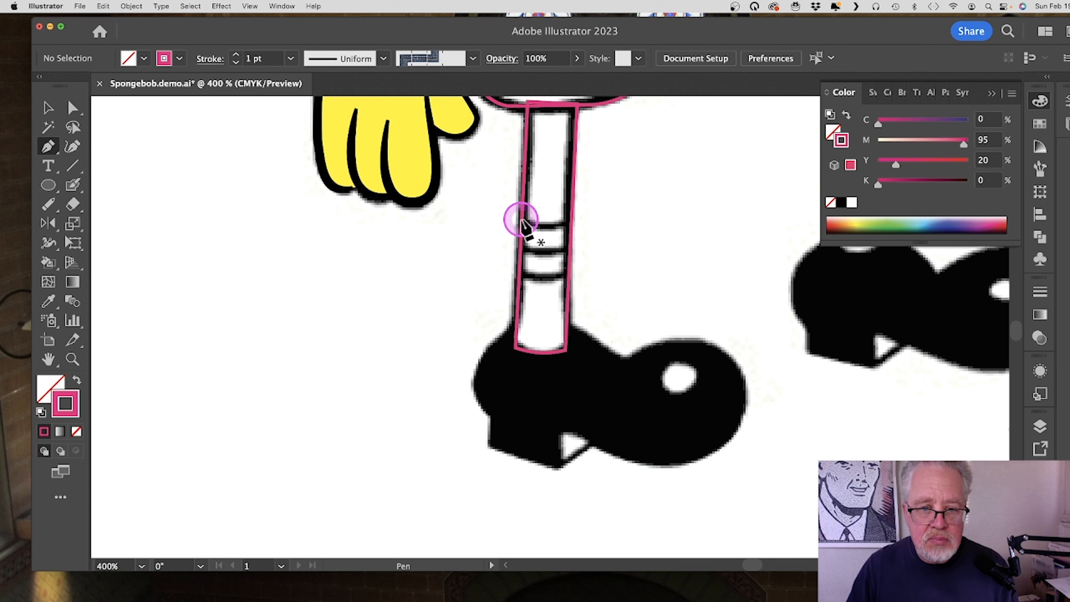
{"action": "left_click", "coordinate": [523, 219]}
{"action": "left_click", "coordinate": [569, 222]}
{"action": "key", "text": "p"}
{"action": "left_click", "coordinate": [519, 250]}
{"action": "left_click", "coordinate": [570, 252]}
{"action": "key", "text": "p"}
{"action": "left_click", "coordinate": [518, 274]}
{"action": "left_click", "coordinate": [567, 276]}
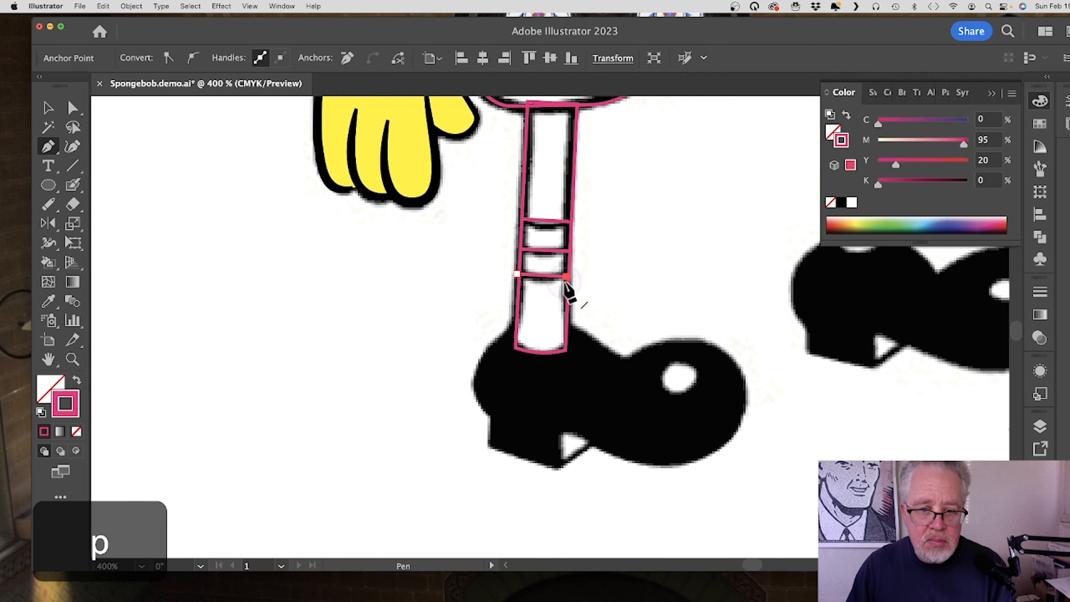
{"action": "left_click", "coordinate": [48, 108]}
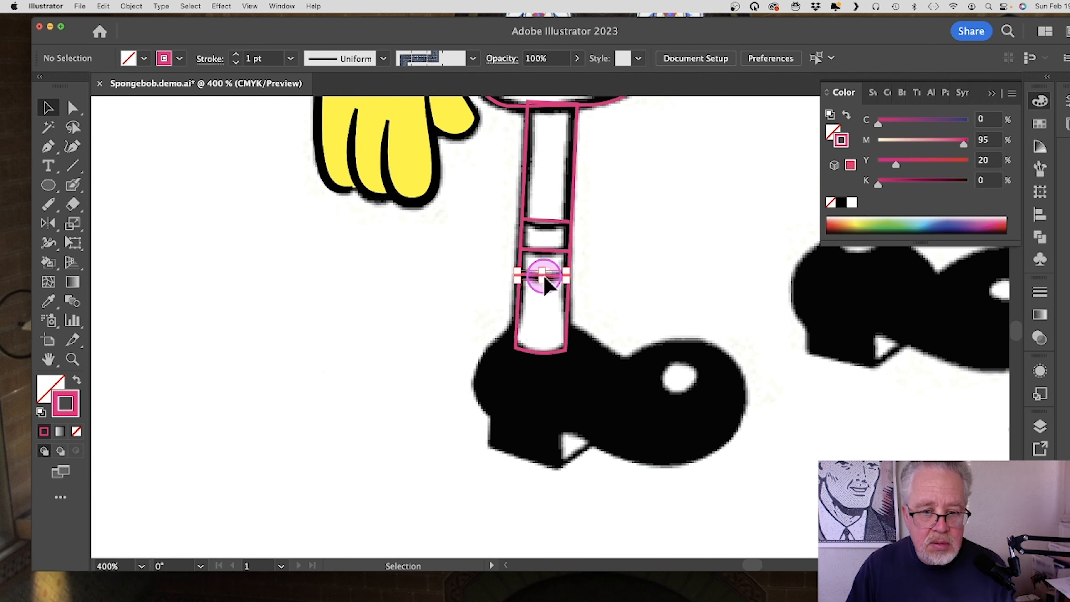
{"action": "key", "text": "p"}
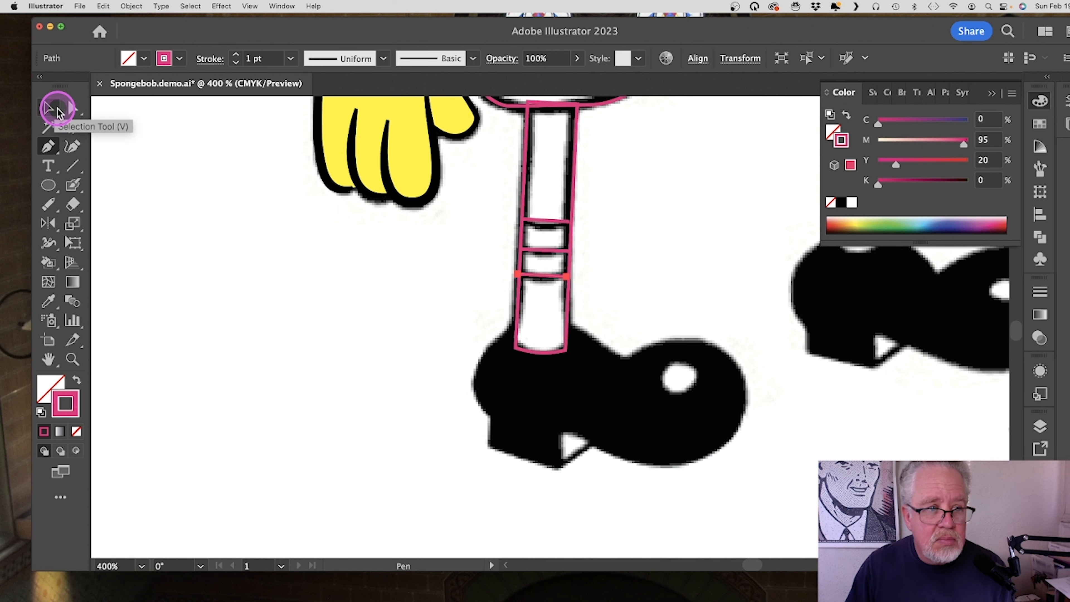
Step: Bend the three straight sock-band lines on the left leg into shallow downward curves
{"action": "key", "text": "super+equal"}
{"action": "left_click_drag", "start_coordinate": [537, 335], "coordinate": [537, 342]}
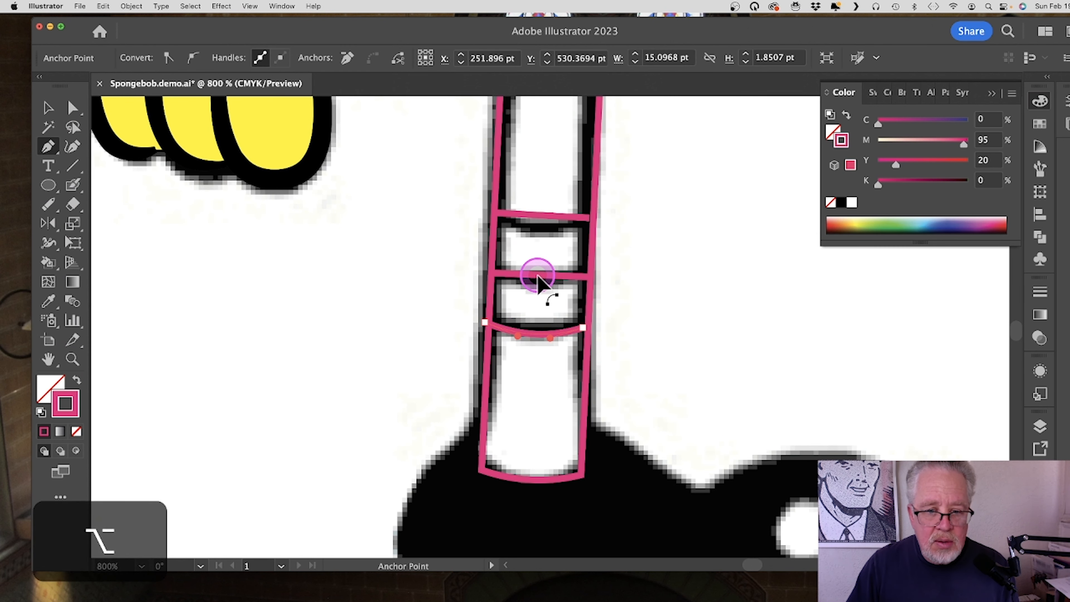
{"action": "left_click_drag", "start_coordinate": [538, 282], "coordinate": [538, 288]}
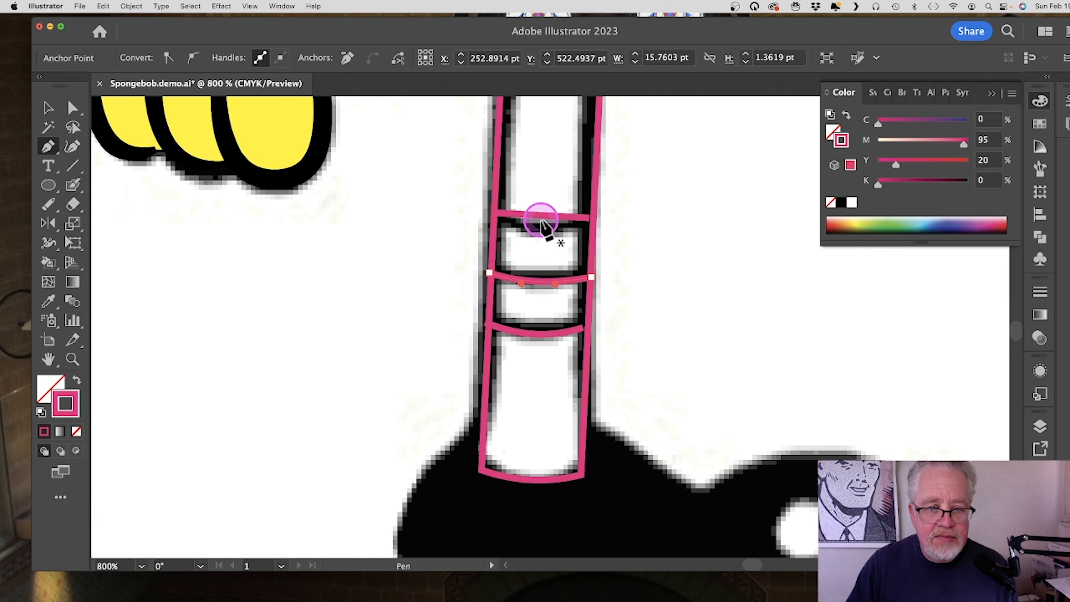
{"action": "key", "text": "alt"}
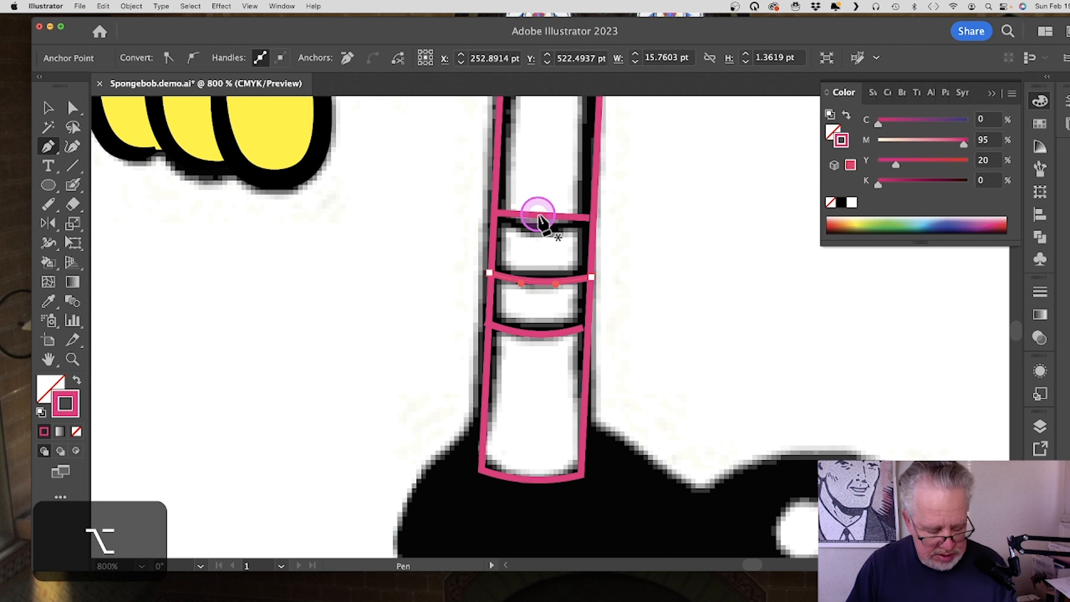
{"action": "left_click_drag", "start_coordinate": [540, 217], "coordinate": [539, 230]}
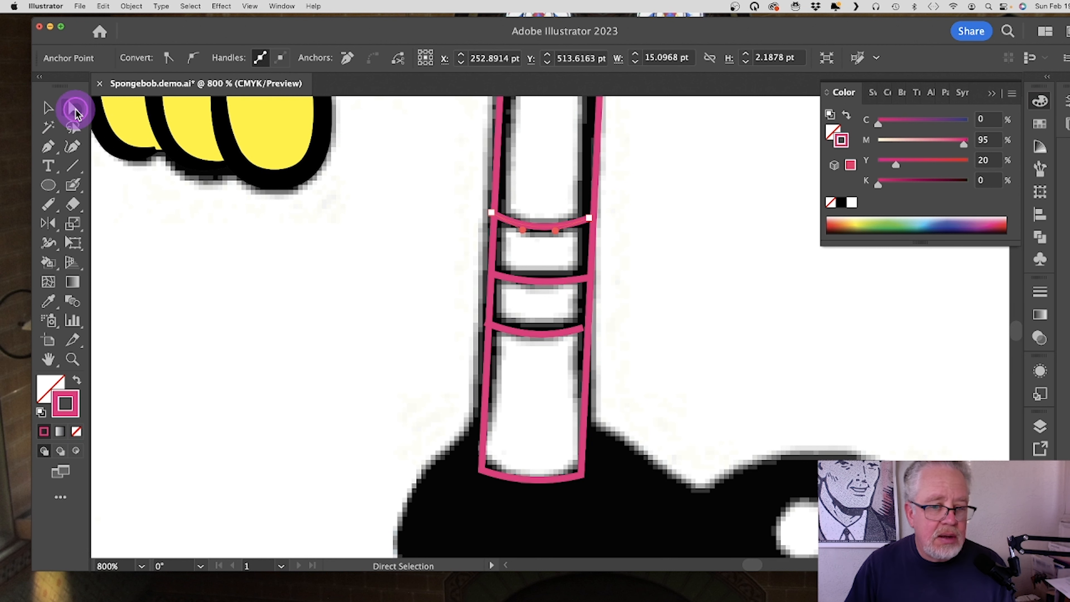
Step: Align the ends of the upper and lower sock-band curves with the leg's edges and select the leg's lower corner points
{"action": "left_click", "coordinate": [578, 339]}
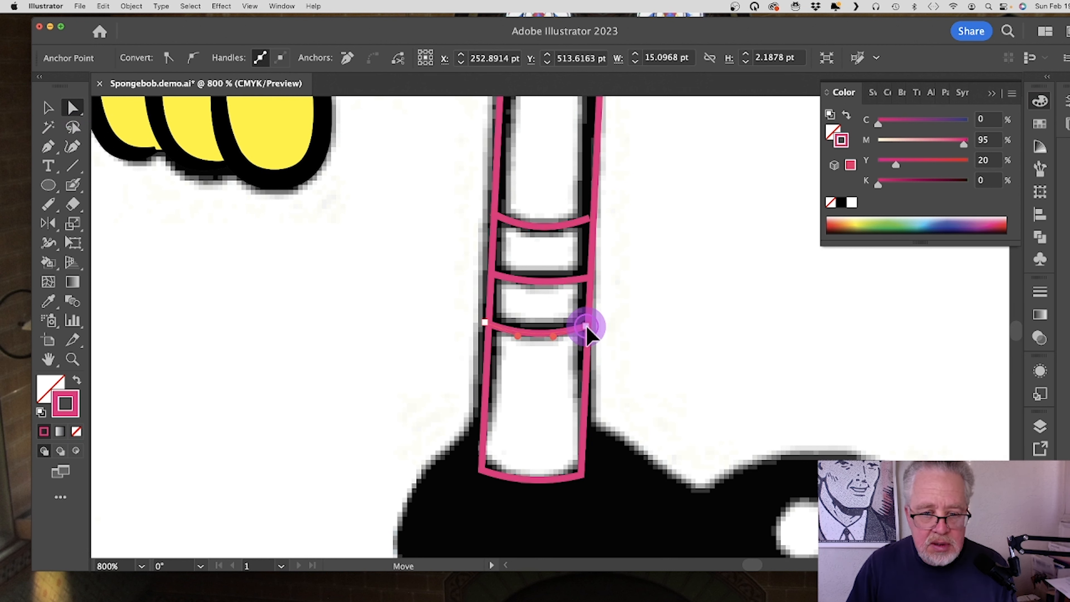
{"action": "left_click", "coordinate": [591, 220]}
{"action": "left_click", "coordinate": [541, 332]}
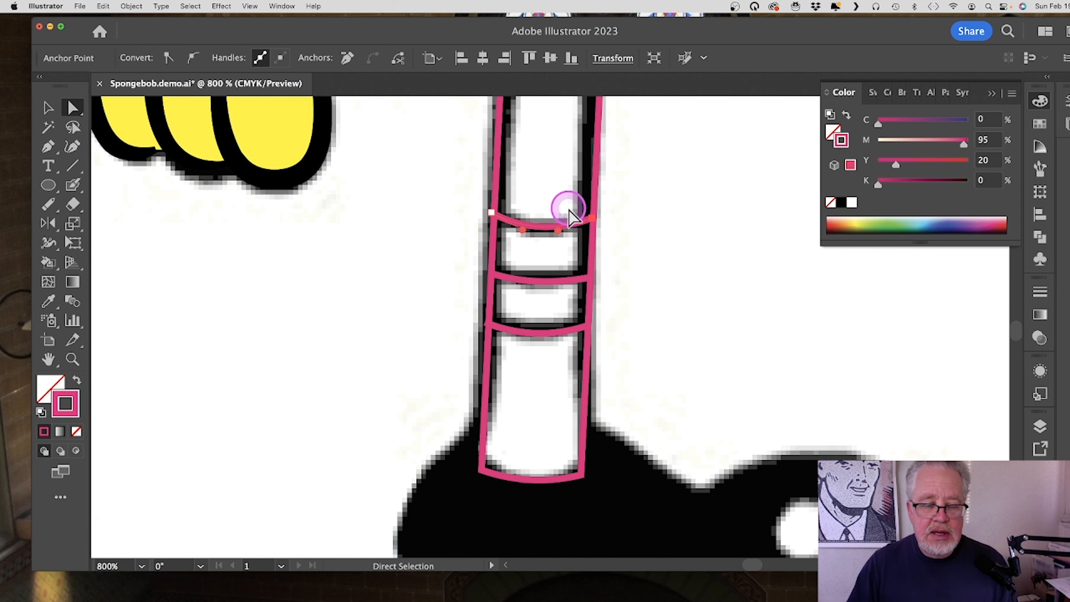
{"action": "left_click", "coordinate": [540, 320]}
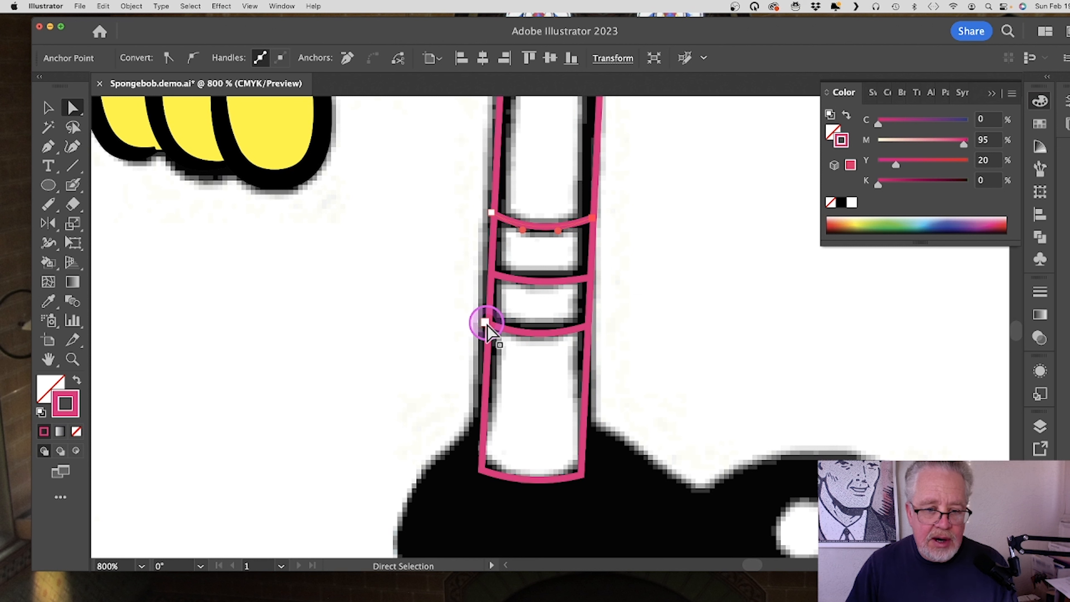
{"action": "left_click", "coordinate": [540, 330]}
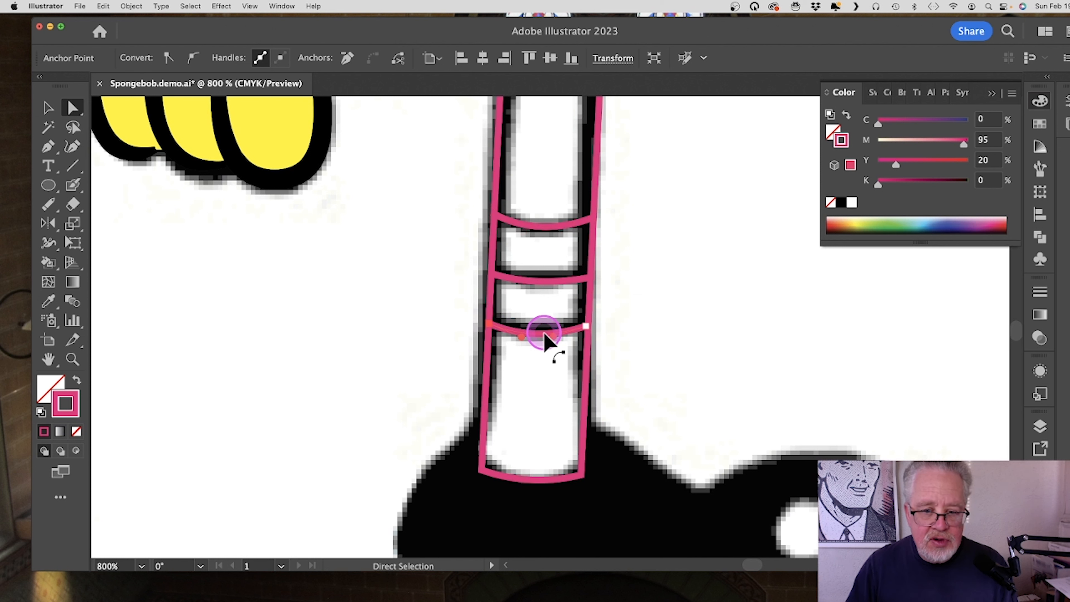
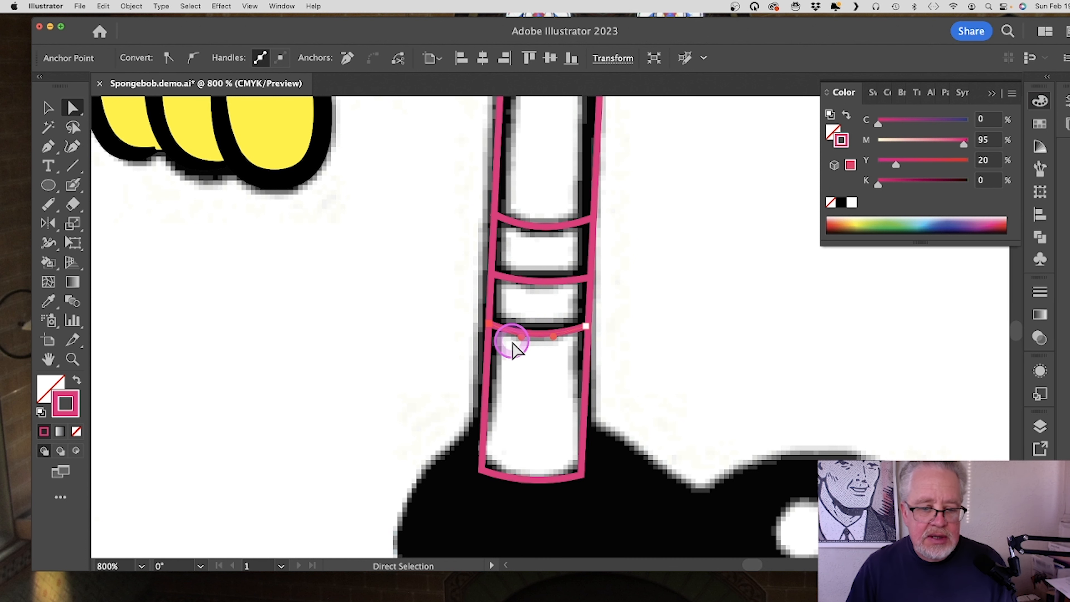
{"action": "left_click", "coordinate": [484, 468]}
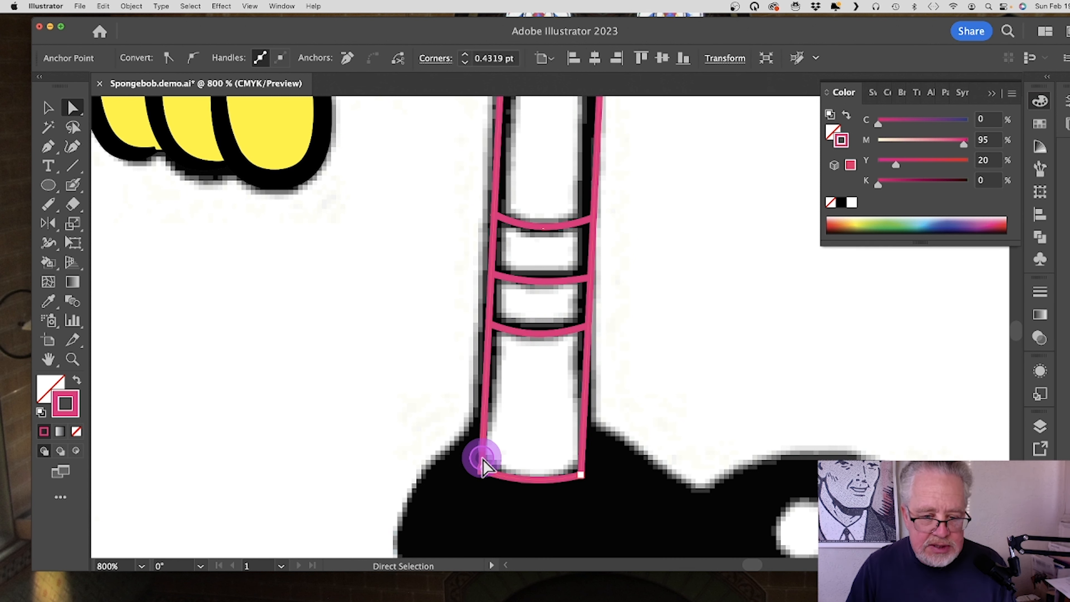
{"action": "left_click_drag", "start_coordinate": [483, 458], "coordinate": [481, 458]}
Step: Trace the left shoe's outline, including its heel, as one closed shape with the Pen tool
{"action": "left_click", "coordinate": [70, 359]}
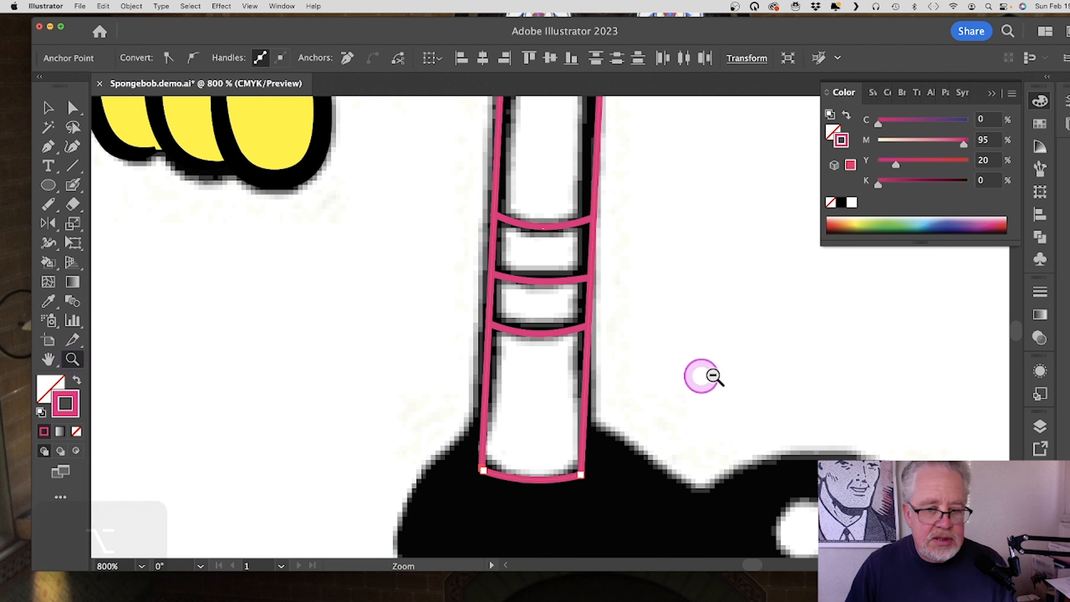
{"action": "left_click", "coordinate": [683, 392], "text": "alt"}
{"action": "left_click", "coordinate": [649, 403], "text": "alt"}
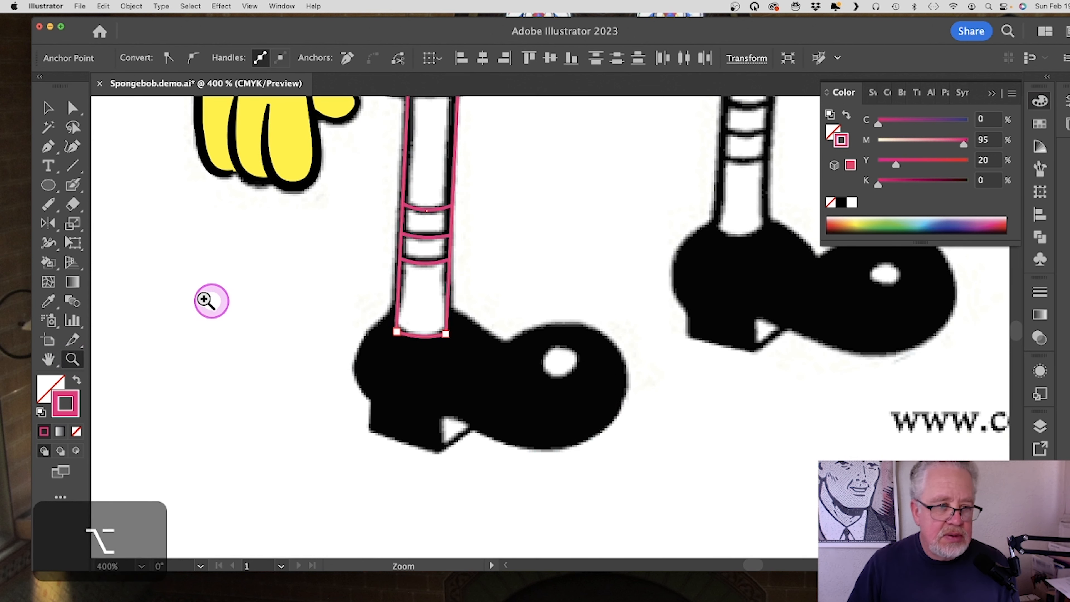
{"action": "left_click", "coordinate": [49, 148]}
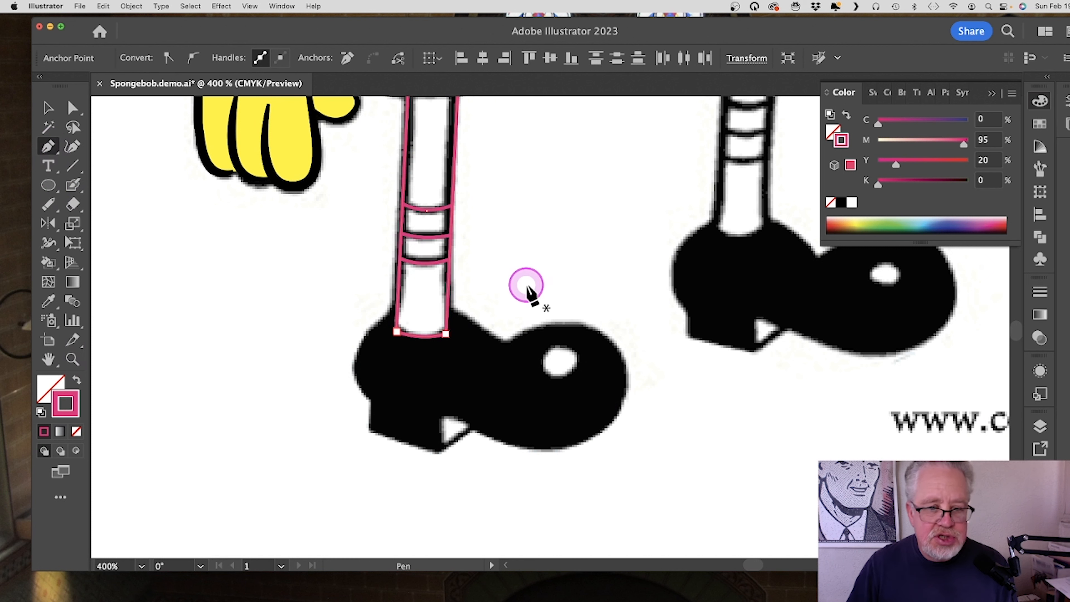
{"action": "left_click", "coordinate": [442, 305]}
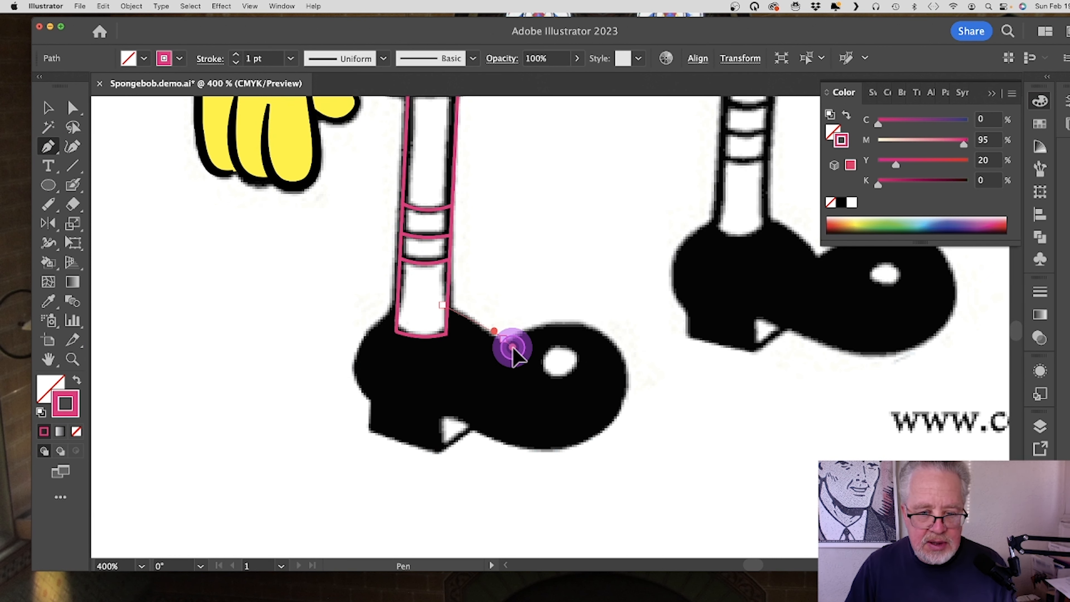
{"action": "key", "text": "alt"}
{"action": "left_click_drag", "start_coordinate": [512, 348], "coordinate": [521, 331]}
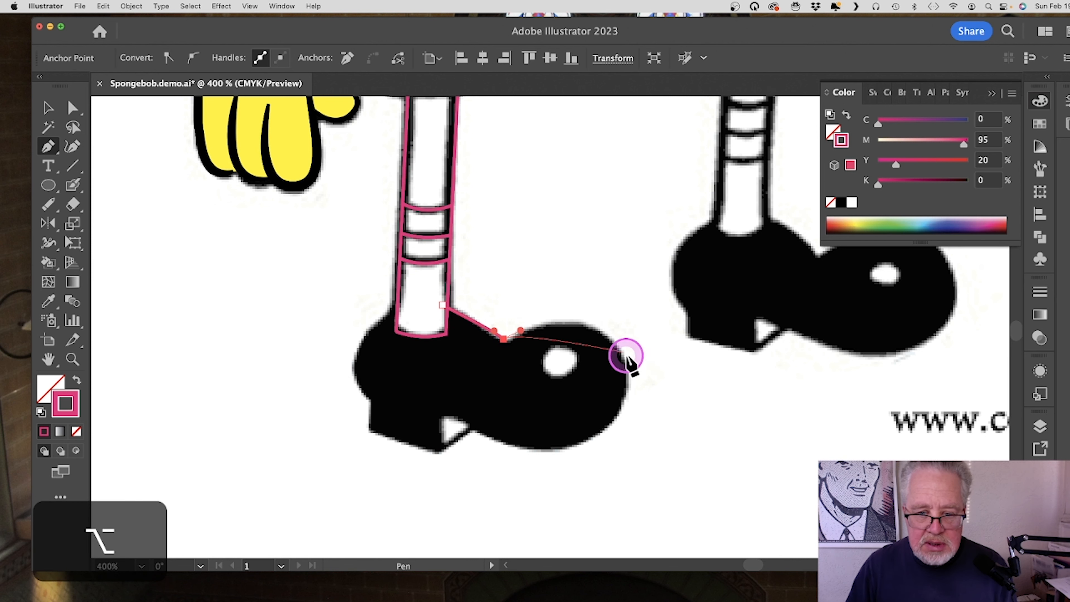
{"action": "left_click_drag", "start_coordinate": [625, 366], "coordinate": [645, 442]}
{"action": "left_click_drag", "start_coordinate": [505, 444], "coordinate": [469, 424]}
{"action": "left_click", "coordinate": [441, 418]}
{"action": "left_click", "coordinate": [440, 450]}
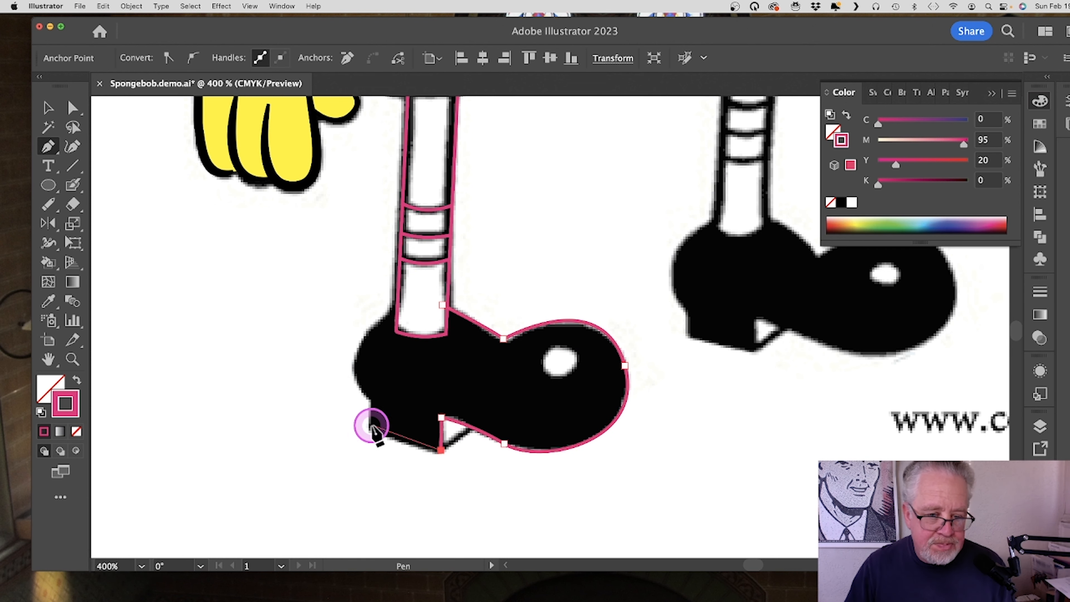
{"action": "left_click", "coordinate": [366, 428]}
{"action": "left_click", "coordinate": [368, 395]}
{"action": "left_click", "coordinate": [353, 361]}
{"action": "left_click_drag", "start_coordinate": [389, 310], "coordinate": [415, 296]}
{"action": "left_click", "coordinate": [443, 305]}
Step: Curve the back of the left shoe outline and nudge the anchor where it meets the heel
{"action": "left_click", "coordinate": [72, 108]}
{"action": "left_click", "coordinate": [353, 361]}
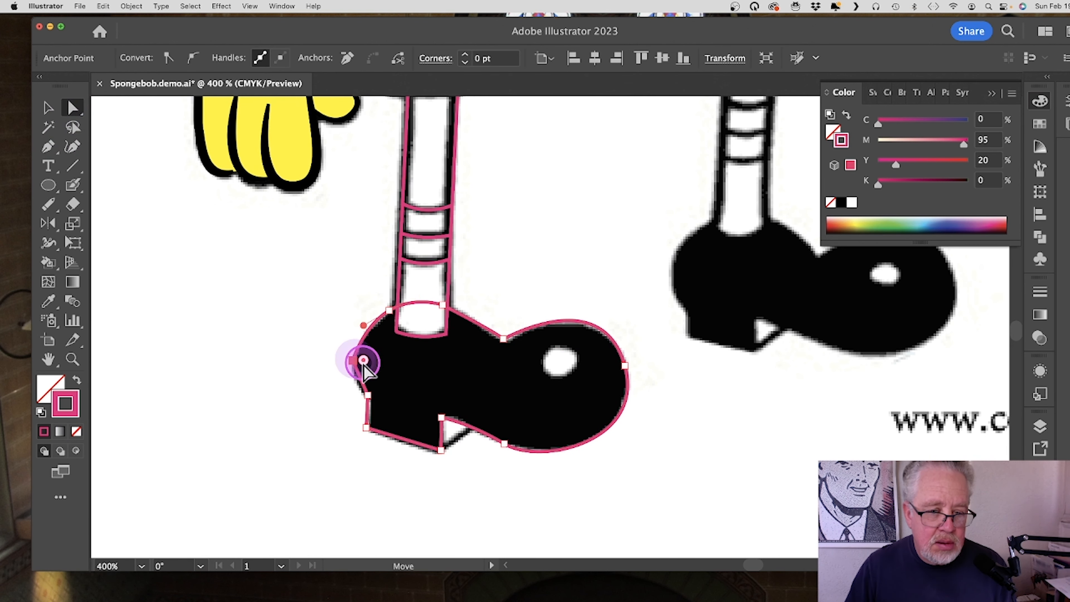
{"action": "left_click_drag", "start_coordinate": [363, 361], "coordinate": [395, 361]}
{"action": "left_click_drag", "start_coordinate": [368, 395], "coordinate": [370, 399]}
Step: Draw an ellipse over the left shoe's highlight and a straight line closing the white gap beside the heel
{"action": "left_click", "coordinate": [48, 108]}
{"action": "left_click", "coordinate": [48, 185]}
{"action": "left_click_drag", "start_coordinate": [543, 345], "coordinate": [580, 374]}
{"action": "left_click", "coordinate": [71, 167]}
{"action": "left_click", "coordinate": [48, 108]}
Step: Refine the dip in the left shoe's upper edge by adjusting its anchor point and curve
{"action": "left_click", "coordinate": [72, 107]}
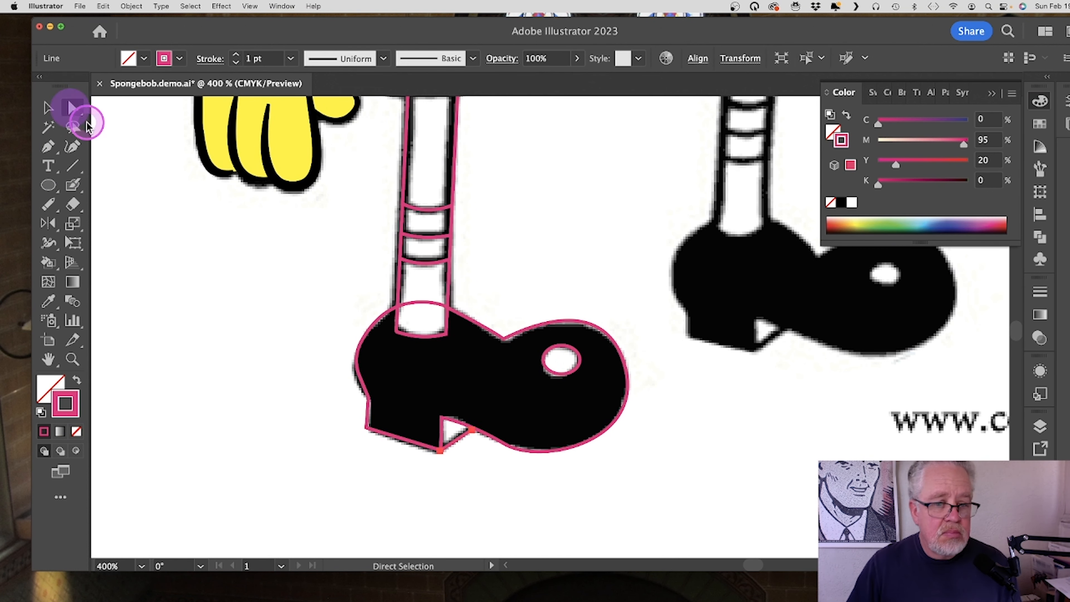
{"action": "left_click", "coordinate": [530, 334]}
{"action": "left_click_drag", "start_coordinate": [531, 331], "coordinate": [530, 332]}
{"action": "left_click_drag", "start_coordinate": [503, 332], "coordinate": [505, 327]}
Step: Duplicate the left shoe outline with its highlight and heel line onto the right shoe
{"action": "left_click", "coordinate": [49, 108]}
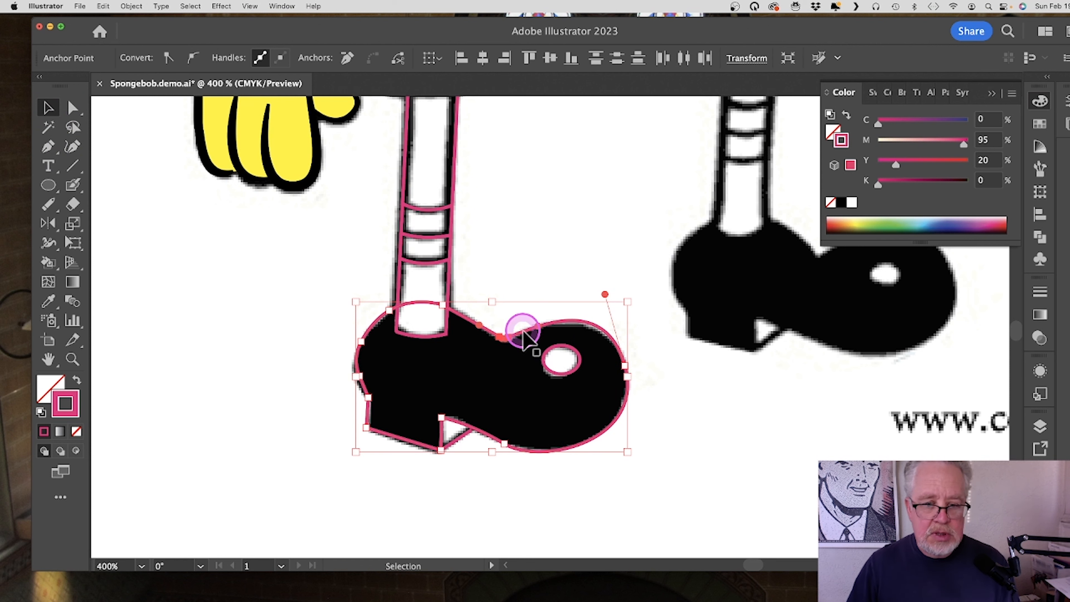
{"action": "left_click", "coordinate": [547, 350], "text": "shift"}
{"action": "left_click", "coordinate": [456, 440], "text": "shift"}
{"action": "left_click_drag", "start_coordinate": [455, 419], "coordinate": [772, 331], "text": "alt"}
{"action": "key", "text": "space"}
{"action": "left_click_drag", "start_coordinate": [969, 328], "coordinate": [596, 464]}
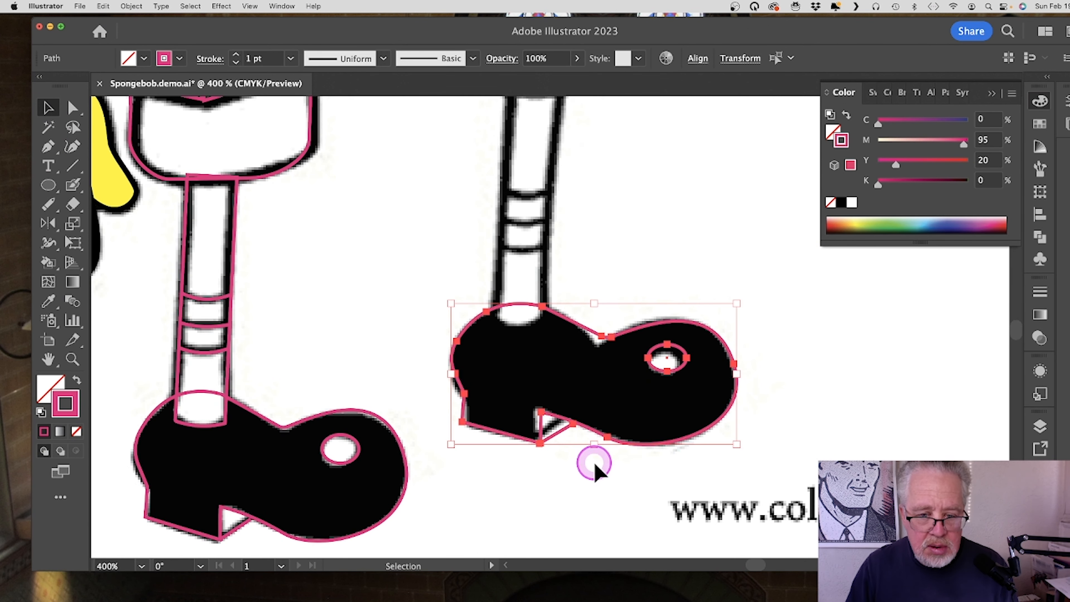
Step: Adjust the heel anchor points of the duplicated shoe outline to match the right shoe
{"action": "left_click", "coordinate": [219, 188]}
{"action": "left_click", "coordinate": [73, 108]}
{"action": "left_click_drag", "start_coordinate": [462, 422], "coordinate": [468, 426]}
{"action": "left_click_drag", "start_coordinate": [464, 394], "coordinate": [466, 399]}
{"action": "left_click_drag", "start_coordinate": [540, 426], "coordinate": [553, 429]}
Step: Move the duplicated highlight ellipse onto the right shoe's white spot and shrink it to fit
{"action": "left_click", "coordinate": [682, 369], "text": "alt"}
{"action": "key", "text": "Up"}
{"action": "key", "text": "v"}
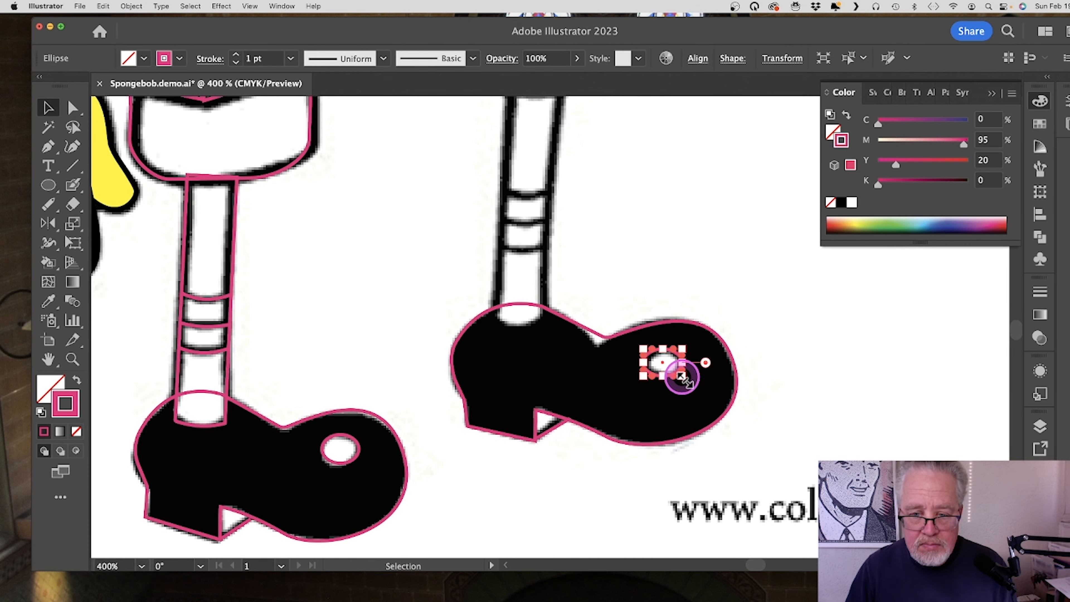
{"action": "left_click_drag", "start_coordinate": [684, 375], "coordinate": [676, 371]}
Step: Duplicate the left leg shape with its three sock-band curves onto the right leg
{"action": "scroll", "coordinate": [660, 387], "scroll_direction": "up", "scroll_amount": 1}
{"action": "scroll", "coordinate": [660, 388], "scroll_direction": "up", "scroll_amount": 1}
{"action": "left_click_drag", "start_coordinate": [253, 331], "coordinate": [217, 394]}
{"action": "left_click_drag", "start_coordinate": [208, 365], "coordinate": [528, 278]}
Step: Resize the duplicated leg and sock bands to fit the right leg between trouser and shoe
{"action": "left_click_drag", "start_coordinate": [526, 395], "coordinate": [520, 357]}
{"action": "left_click_drag", "start_coordinate": [558, 245], "coordinate": [556, 247]}
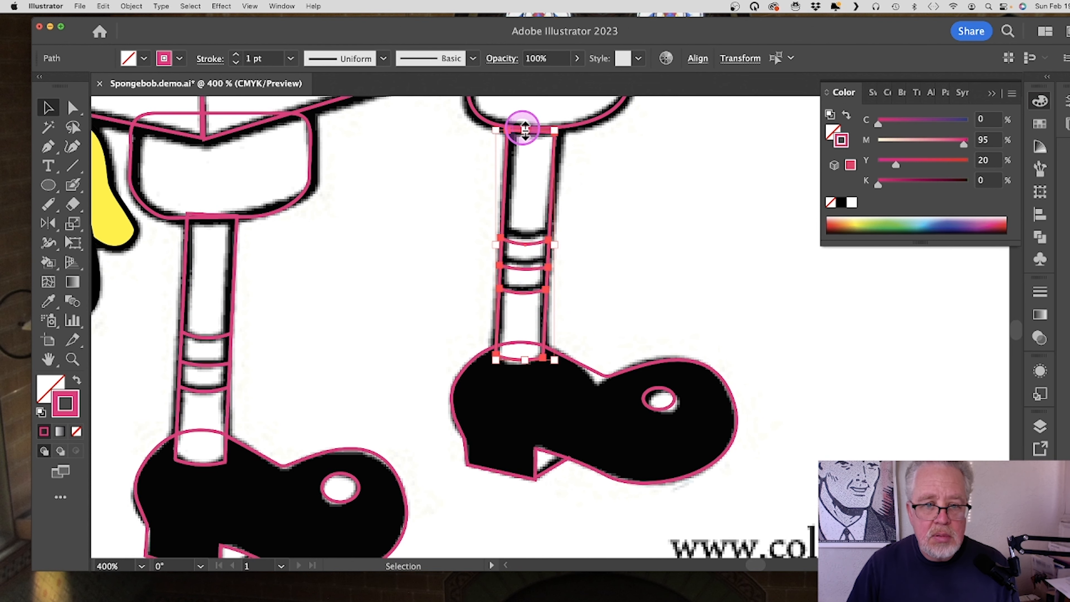
{"action": "left_click_drag", "start_coordinate": [525, 129], "coordinate": [525, 123]}
{"action": "left_click_drag", "start_coordinate": [494, 244], "coordinate": [497, 243]}
{"action": "left_click", "coordinate": [621, 319]}
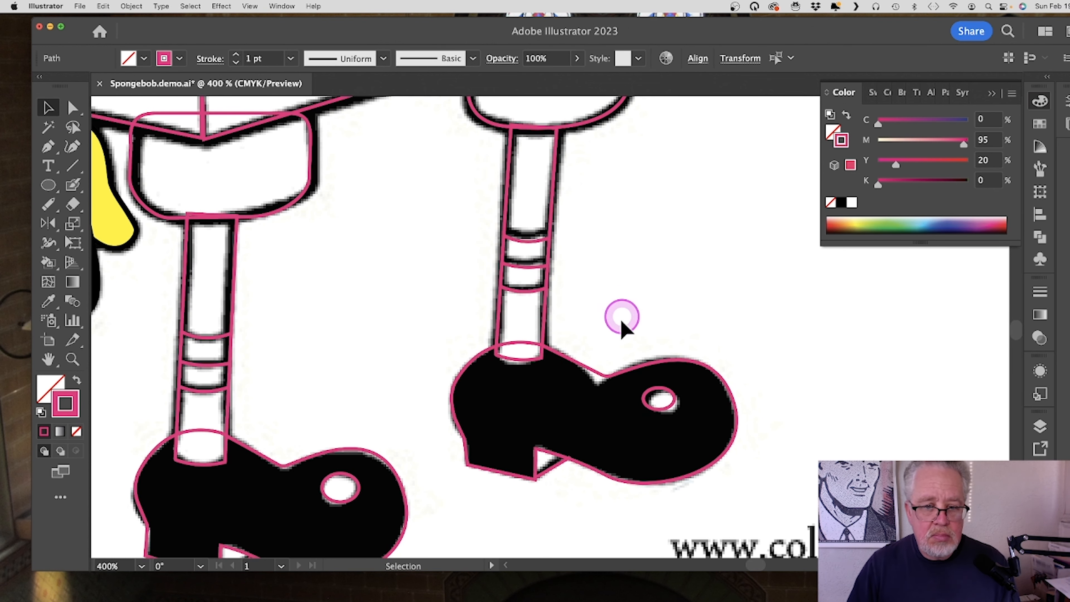
Step: Trace the sleeve beside the burger-holding arm as a closed shape with the Pen tool
{"action": "key", "text": "z"}
{"action": "left_click", "coordinate": [529, 354], "text": "alt"}
{"action": "left_click", "coordinate": [528, 355], "text": "alt"}
{"action": "left_click", "coordinate": [585, 154], "text": "alt"}
{"action": "left_click", "coordinate": [587, 156], "text": "alt"}
{"action": "left_click", "coordinate": [628, 392]}
{"action": "left_click", "coordinate": [542, 315]}
{"action": "key", "text": "p"}
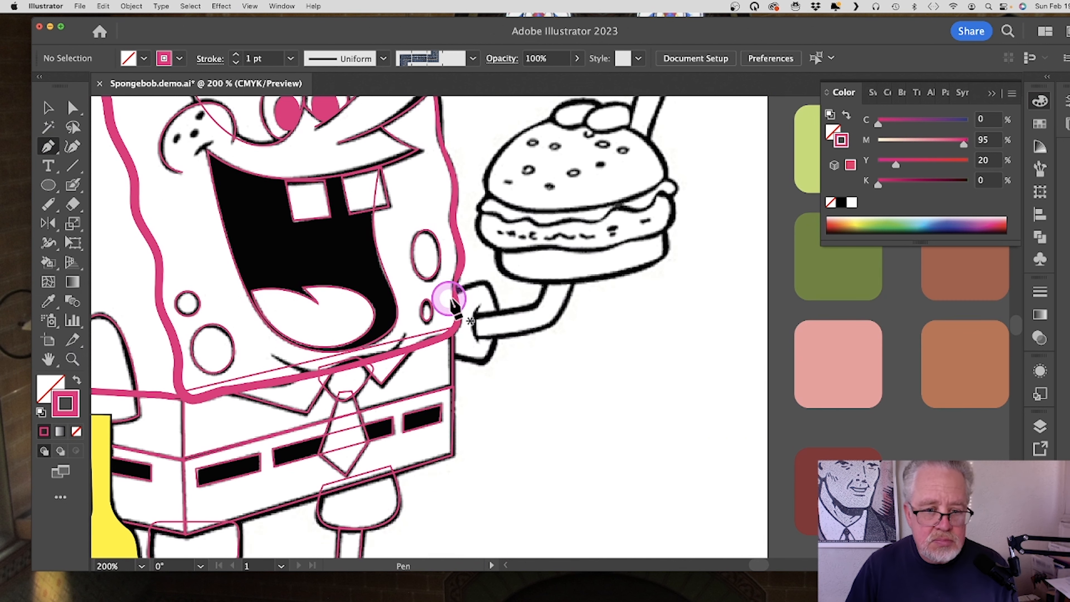
{"action": "left_click", "coordinate": [451, 290]}
{"action": "left_click", "coordinate": [479, 282]}
{"action": "left_click_drag", "start_coordinate": [496, 317], "coordinate": [495, 340]}
{"action": "left_click", "coordinate": [478, 362]}
{"action": "left_click", "coordinate": [448, 356]}
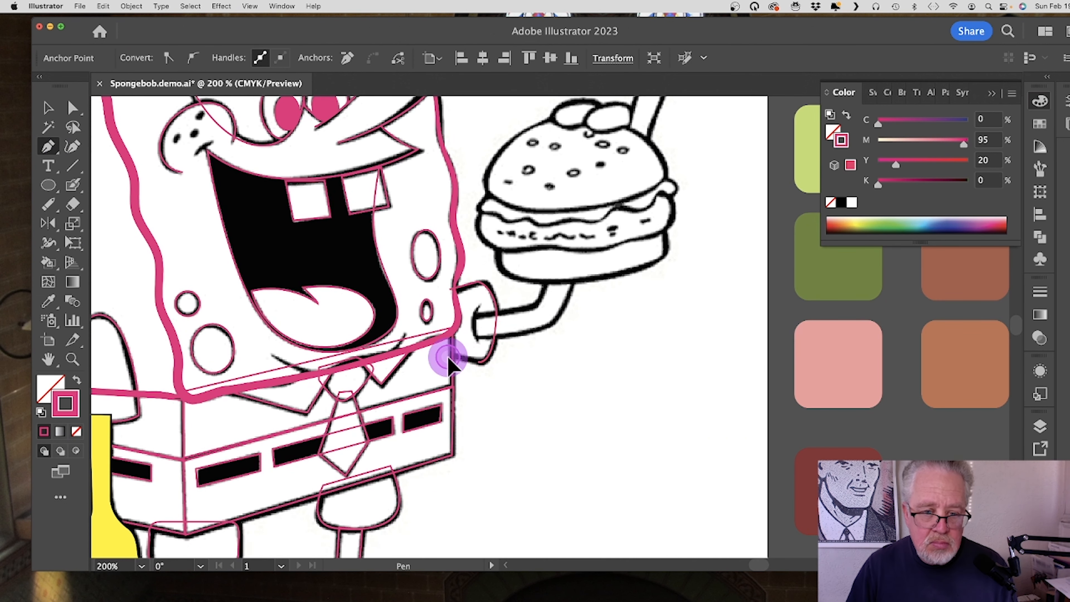
{"action": "left_click", "coordinate": [450, 289]}
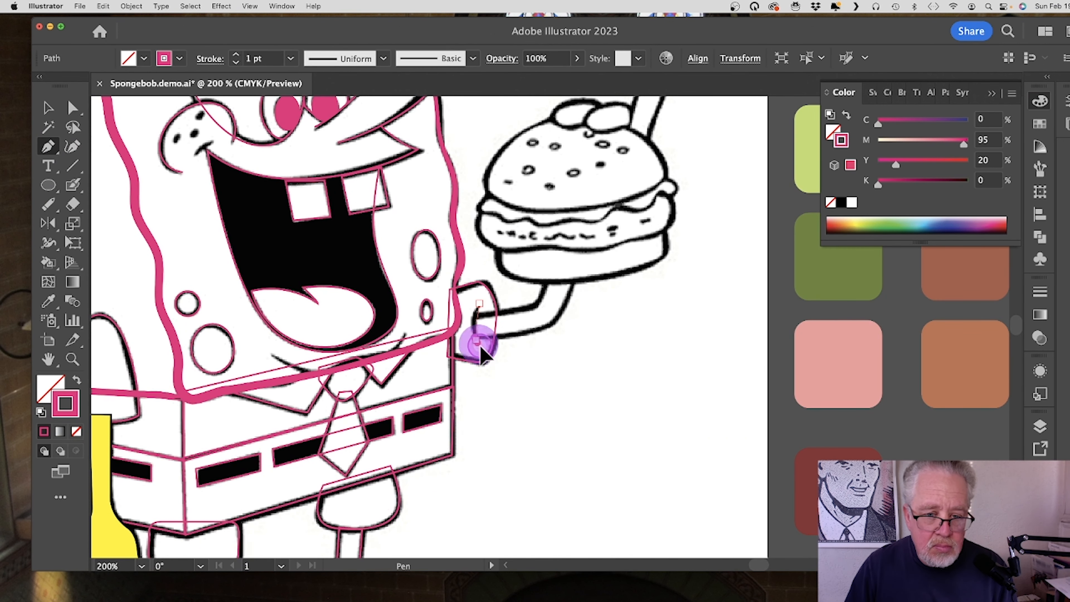
Step: Trace the bent arm from the sleeve opening up to the underside of the burger with the Pen tool
{"action": "left_click", "coordinate": [534, 306]}
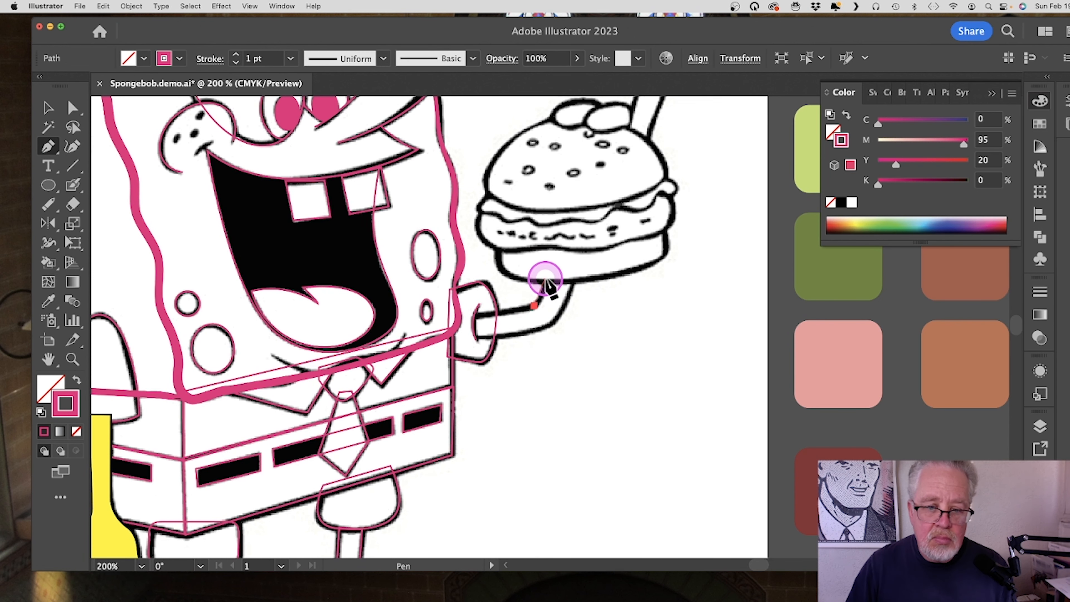
{"action": "left_click_drag", "start_coordinate": [545, 279], "coordinate": [546, 269]}
{"action": "left_click", "coordinate": [572, 276]}
{"action": "left_click_drag", "start_coordinate": [560, 311], "coordinate": [557, 320]}
{"action": "left_click_drag", "start_coordinate": [481, 337], "coordinate": [419, 333]}
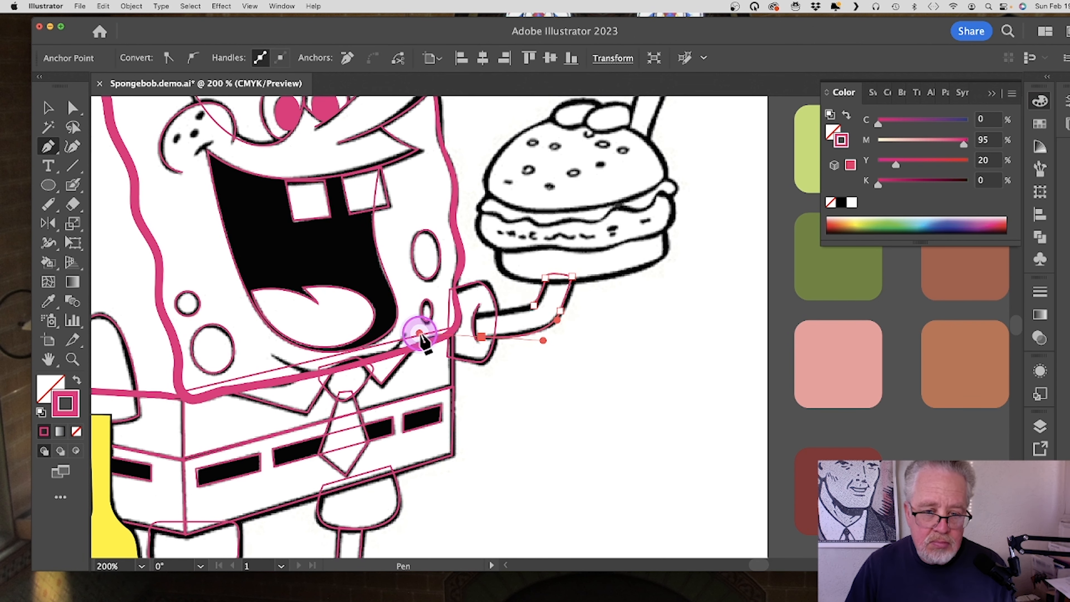
{"action": "key", "text": "p"}
Step: Draw an ellipse over the right-hand oval on top of the burger bun
{"action": "scroll", "coordinate": [657, 214], "scroll_direction": "up", "scroll_amount": 4}
{"action": "left_click", "coordinate": [43, 108]}
{"action": "left_click", "coordinate": [48, 185]}
{"action": "left_click_drag", "start_coordinate": [588, 201], "coordinate": [625, 226]}
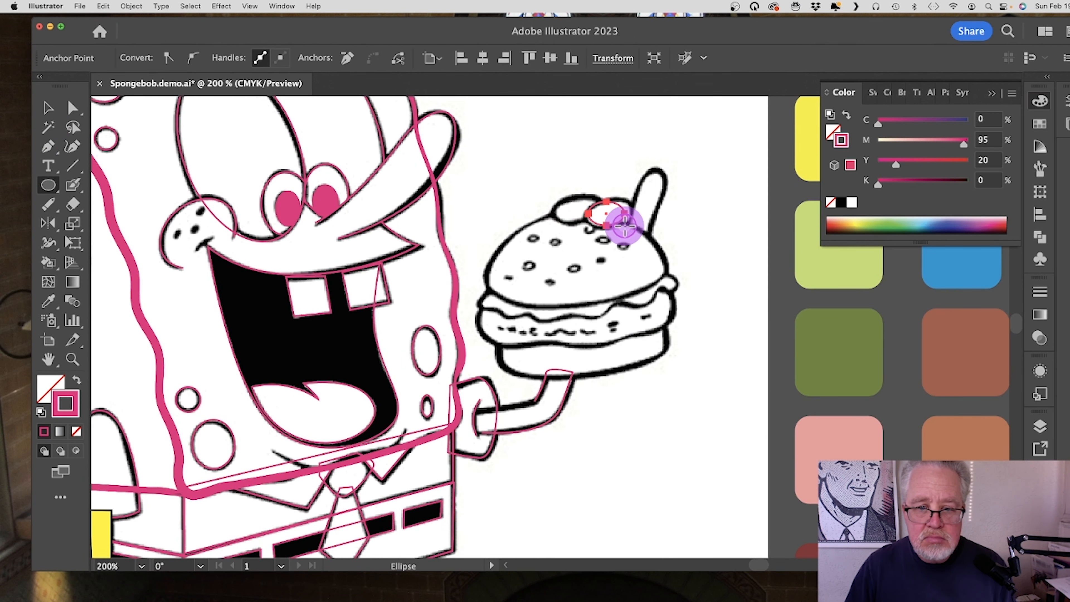
Step: Reshape the ellipse on top of the bun by adjusting its anchor points and handles to match the drawn oval
{"action": "left_click", "coordinate": [72, 359]}
{"action": "left_click", "coordinate": [499, 342]}
{"action": "key", "text": "a"}
{"action": "left_click", "coordinate": [506, 292]}
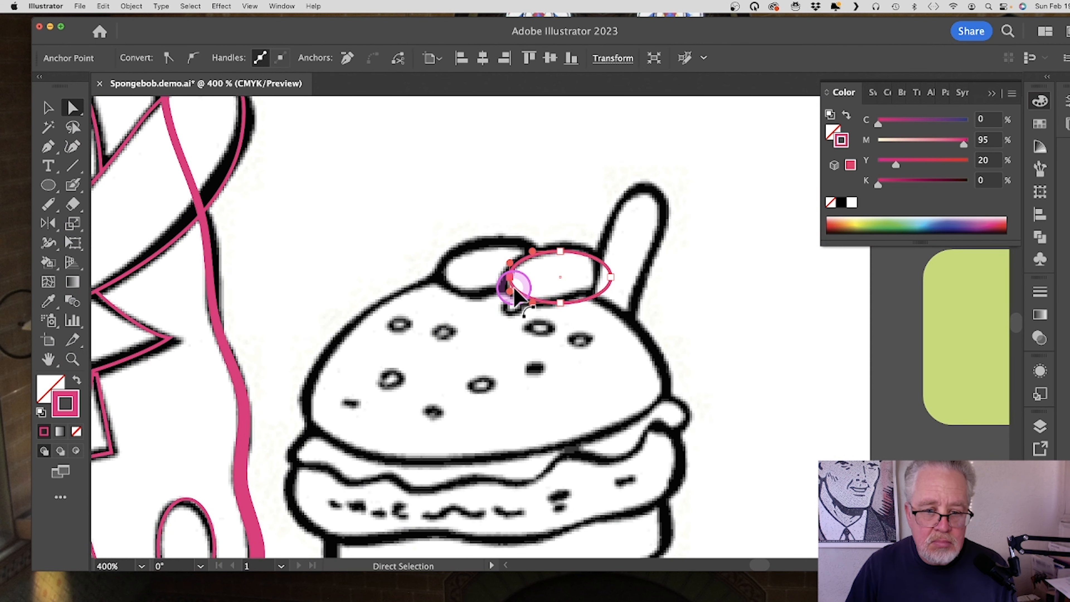
{"action": "left_click", "coordinate": [611, 277]}
{"action": "left_click_drag", "start_coordinate": [612, 277], "coordinate": [611, 270]}
{"action": "left_click_drag", "start_coordinate": [533, 302], "coordinate": [527, 295]}
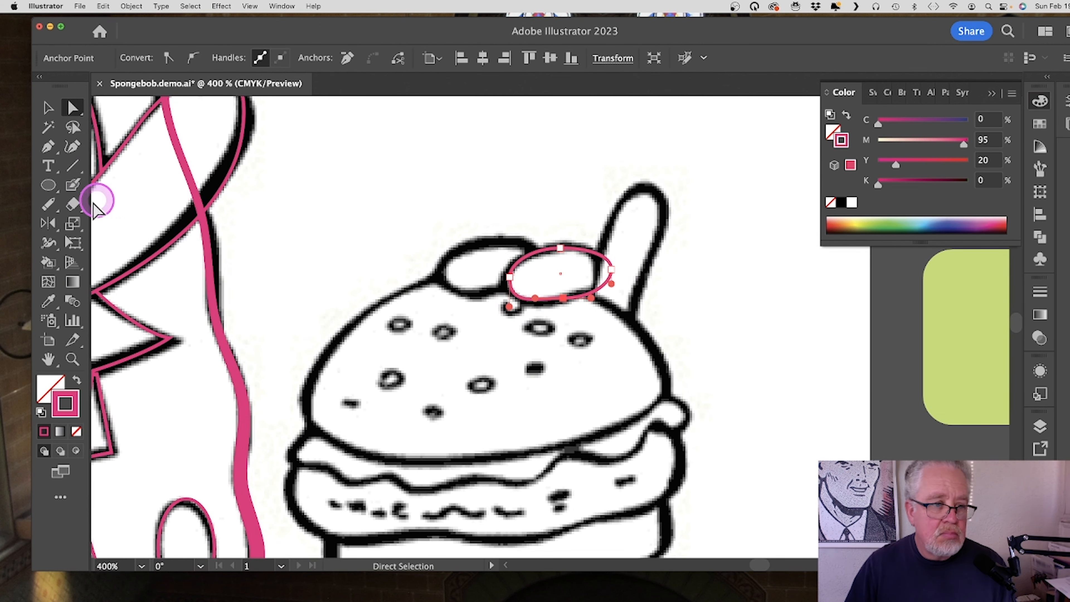
Step: Trace the tall rounded finger shape rising above the bun as a closed path with the Pen tool
{"action": "left_click", "coordinate": [48, 146]}
{"action": "left_click", "coordinate": [630, 325]}
{"action": "left_click_drag", "start_coordinate": [657, 237], "coordinate": [597, 234]}
{"action": "left_click", "coordinate": [594, 301]}
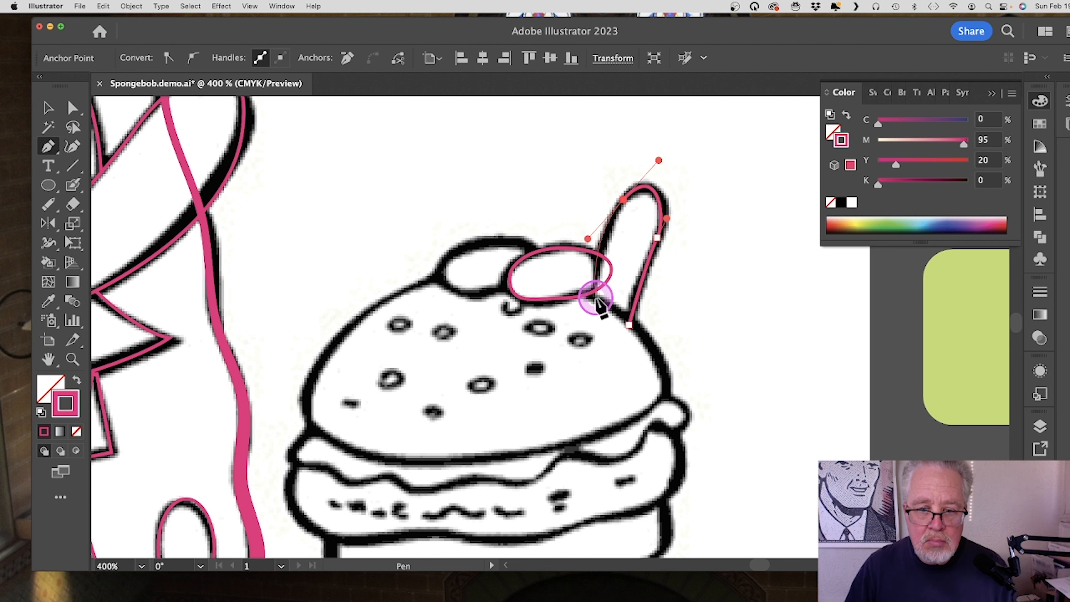
{"action": "left_click", "coordinate": [629, 322]}
Step: Trace the left-hand oval on top of the bun as a closed path with the Pen tool
{"action": "left_click", "coordinate": [536, 257]}
{"action": "left_click_drag", "start_coordinate": [505, 241], "coordinate": [466, 245]}
{"action": "left_click_drag", "start_coordinate": [449, 288], "coordinate": [477, 319]}
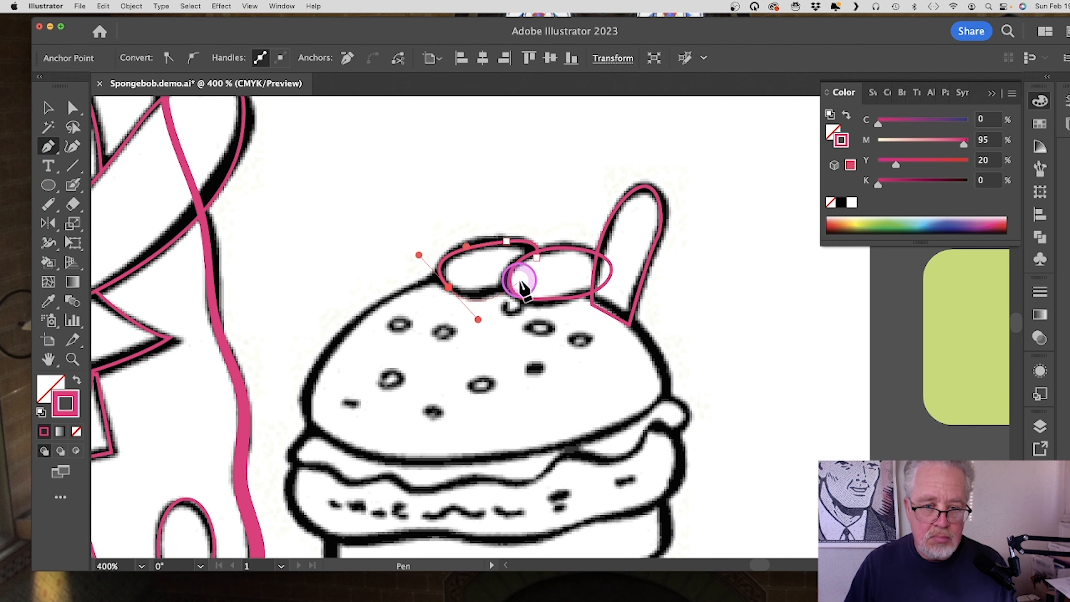
{"action": "left_click", "coordinate": [536, 259]}
Step: Trim the overlapping areas between the two ovals and the finger shape with Shape Builder
{"action": "left_click", "coordinate": [47, 262]}
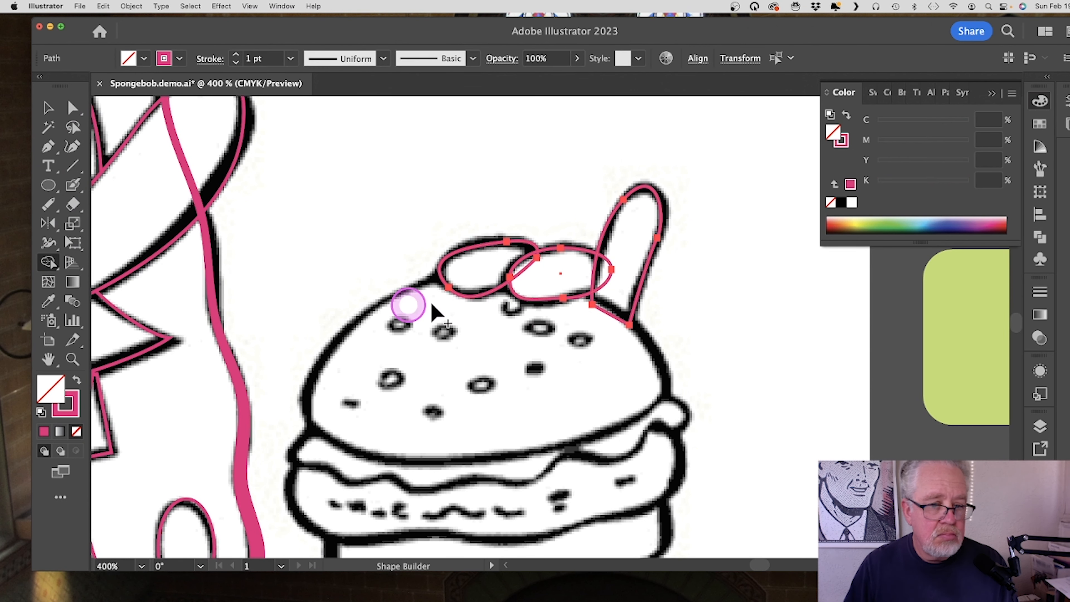
{"action": "left_click", "coordinate": [603, 278], "text": "alt"}
{"action": "left_click", "coordinate": [48, 107]}
{"action": "scroll", "coordinate": [502, 390], "scroll_direction": "down", "scroll_amount": 2}
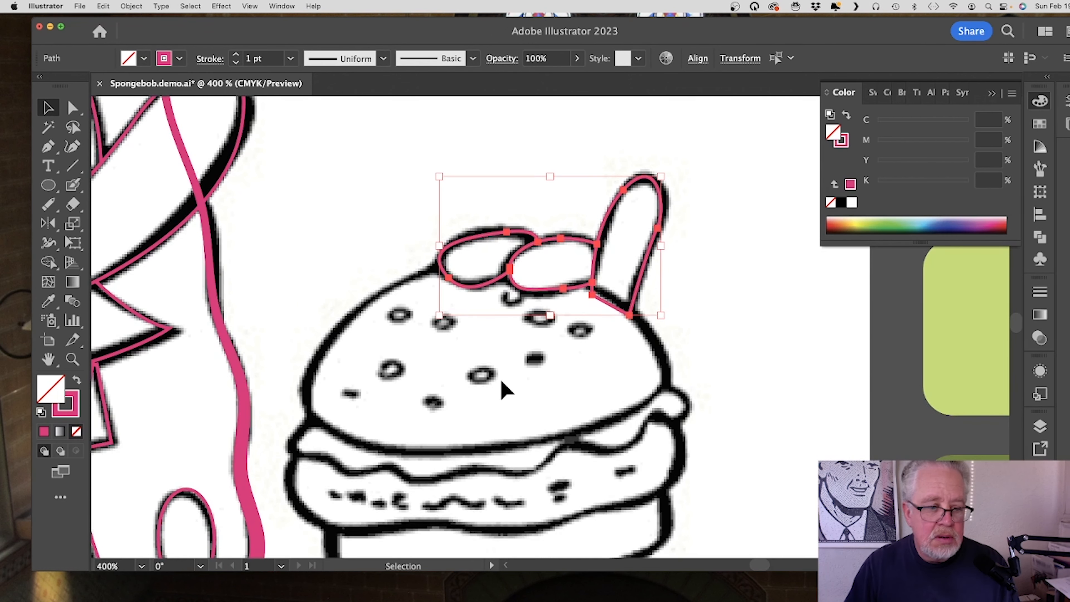
Step: Draw a rounded rectangle over the burger's bottom bun, then tilt and narrow it to fit the drawn outline
{"action": "scroll", "coordinate": [501, 390], "scroll_direction": "down", "scroll_amount": 4}
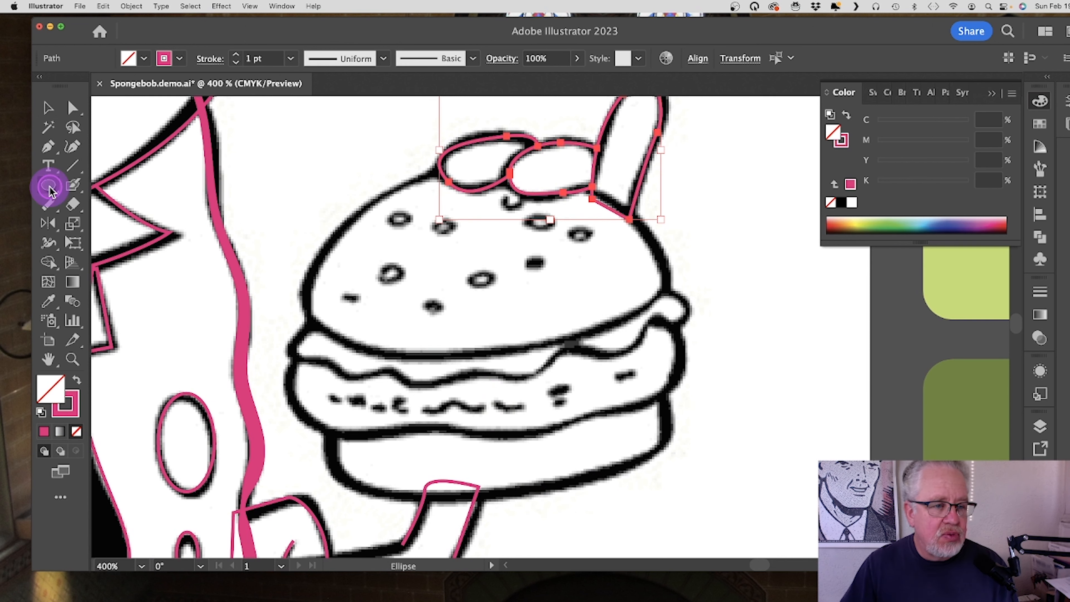
{"action": "left_click_drag", "start_coordinate": [49, 191], "coordinate": [116, 205]}
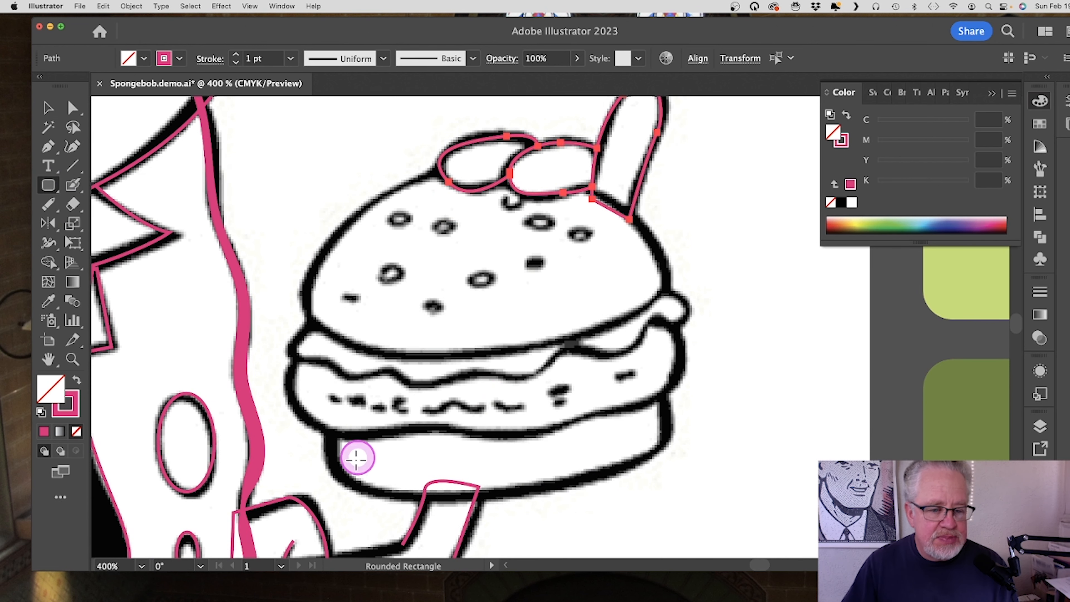
{"action": "left_click_drag", "start_coordinate": [330, 416], "coordinate": [690, 489]}
{"action": "left_click", "coordinate": [47, 120]}
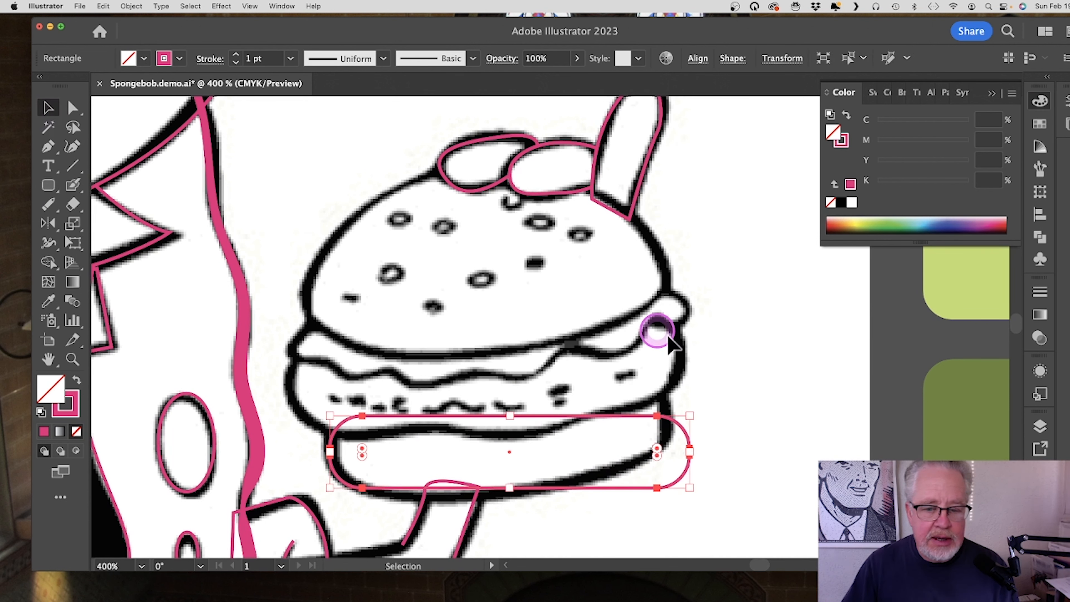
{"action": "mouse_move", "coordinate": [696, 413]}
{"action": "left_mouse_down"}
{"action": "mouse_move", "coordinate": [687, 390]}
{"action": "mouse_move", "coordinate": [692, 398]}
{"action": "left_mouse_up"}
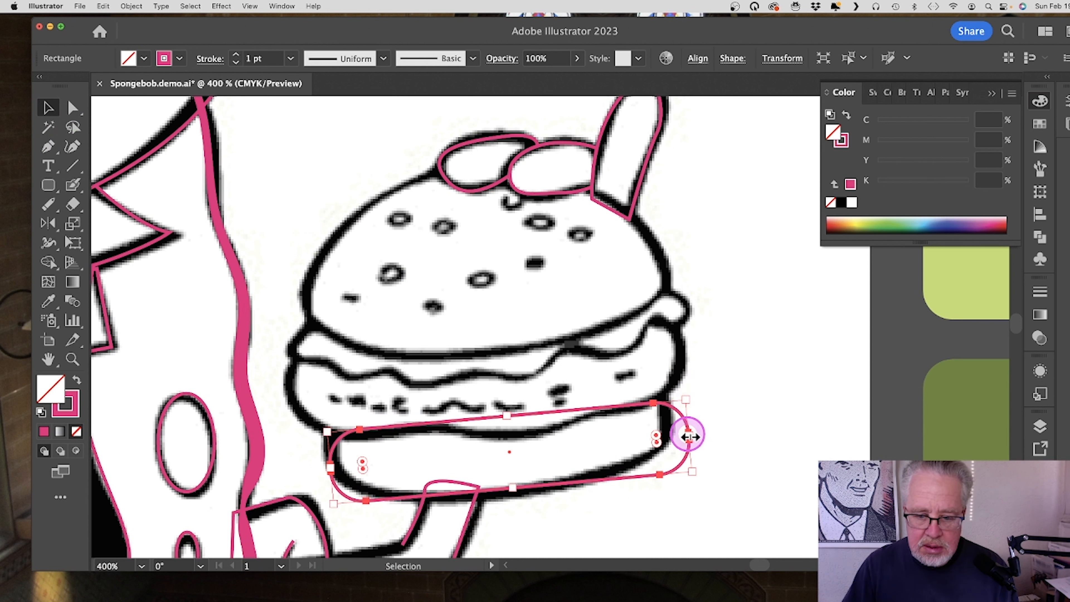
{"action": "left_click_drag", "start_coordinate": [690, 436], "coordinate": [672, 433]}
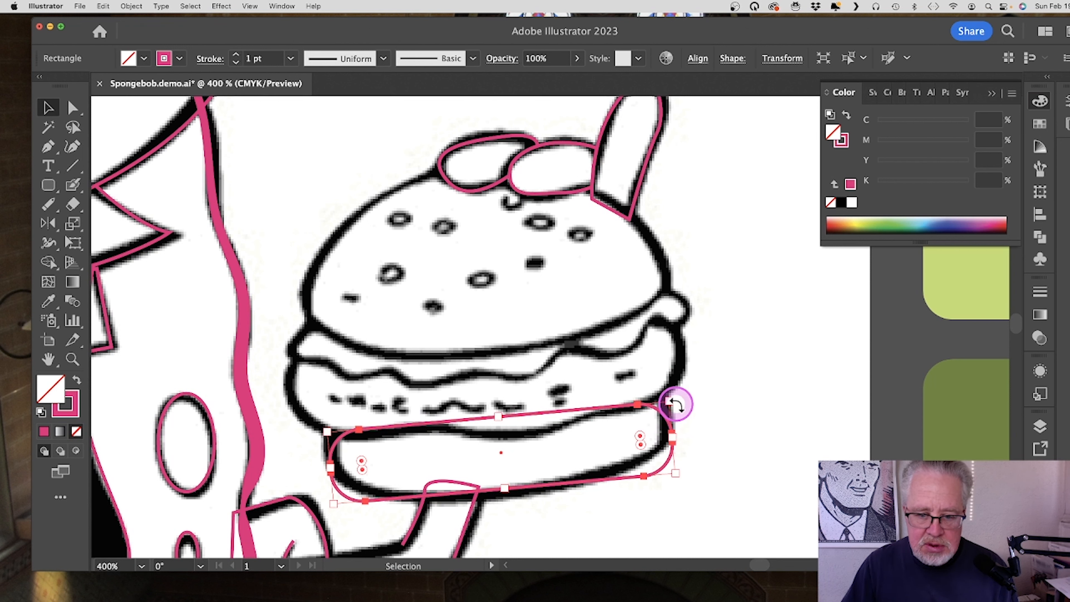
Step: Adjust the anchor points at both ends of the bottom bun shape with Direct Selection to match the drawn ends
{"action": "left_click", "coordinate": [70, 119]}
{"action": "left_click", "coordinate": [496, 422]}
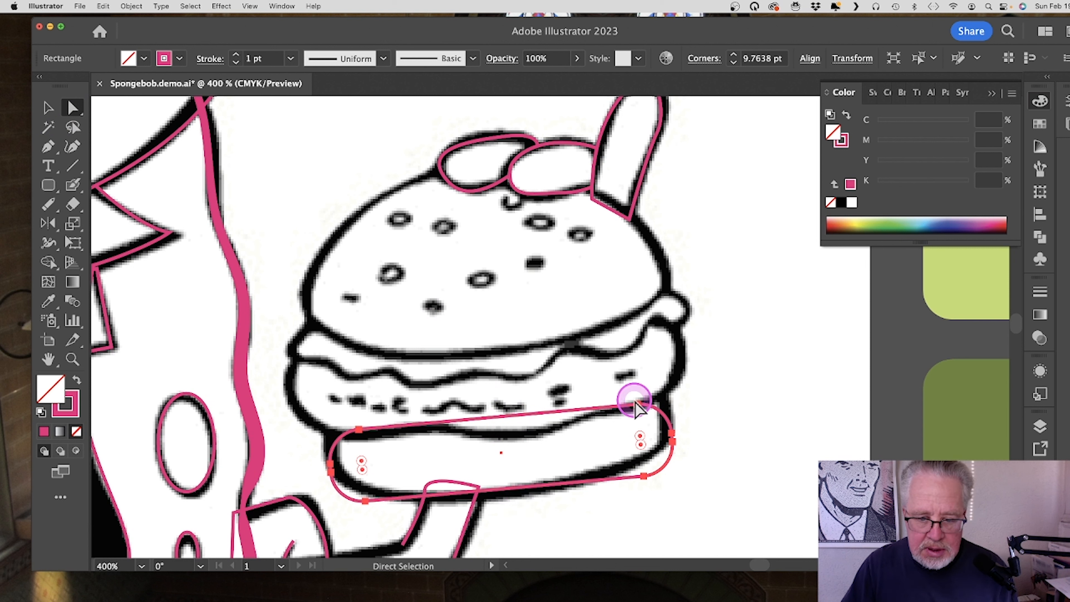
{"action": "left_click_drag", "start_coordinate": [700, 403], "coordinate": [638, 500]}
{"action": "left_click_drag", "start_coordinate": [668, 463], "coordinate": [667, 451]}
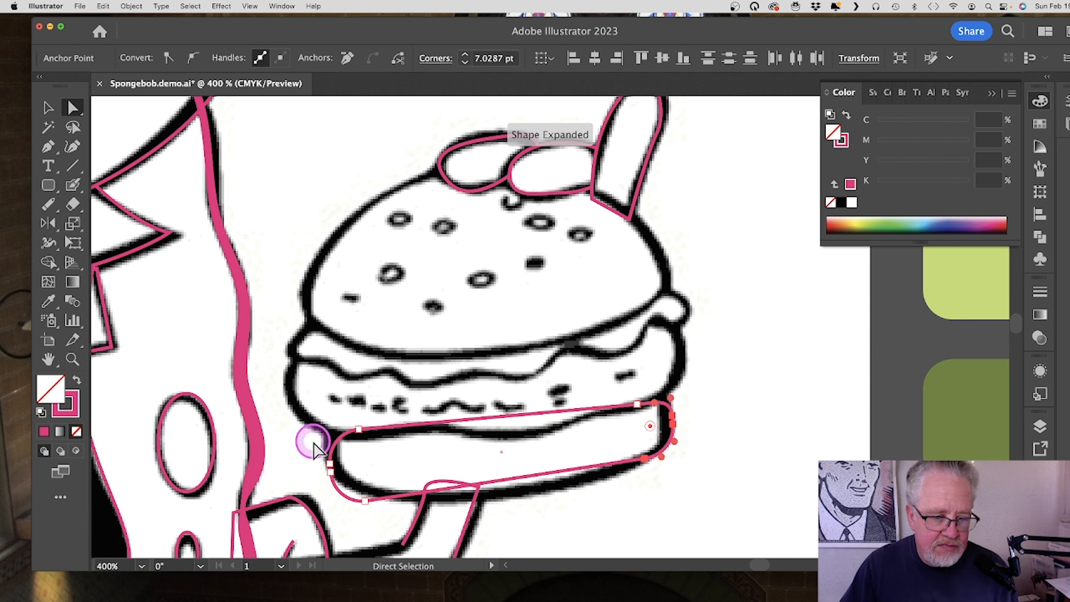
{"action": "left_click_drag", "start_coordinate": [314, 438], "coordinate": [390, 527]}
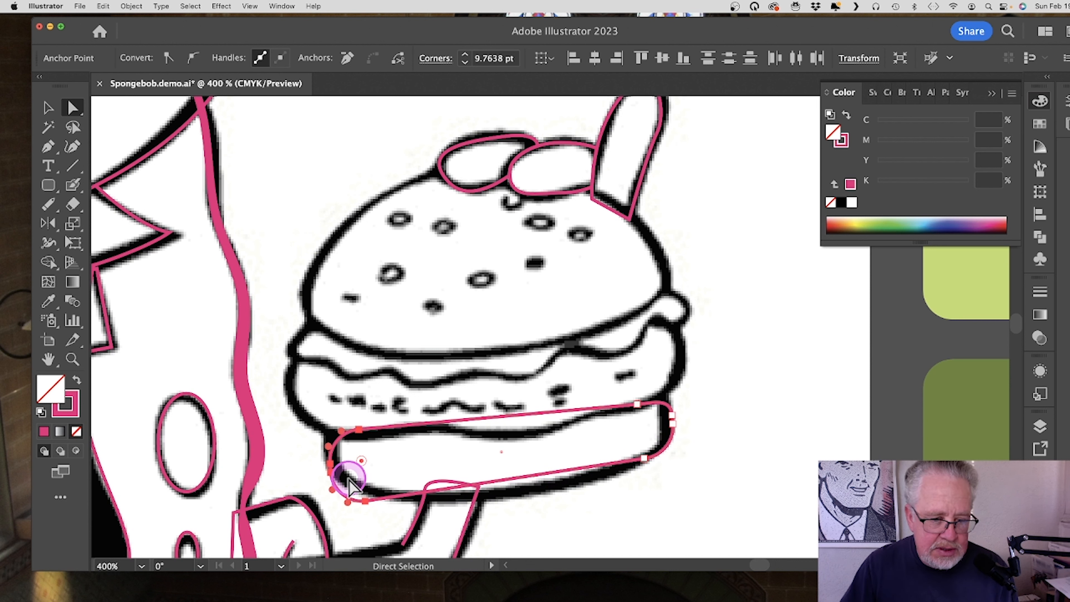
{"action": "left_click_drag", "start_coordinate": [331, 476], "coordinate": [330, 470]}
{"action": "left_click_drag", "start_coordinate": [329, 464], "coordinate": [328, 459]}
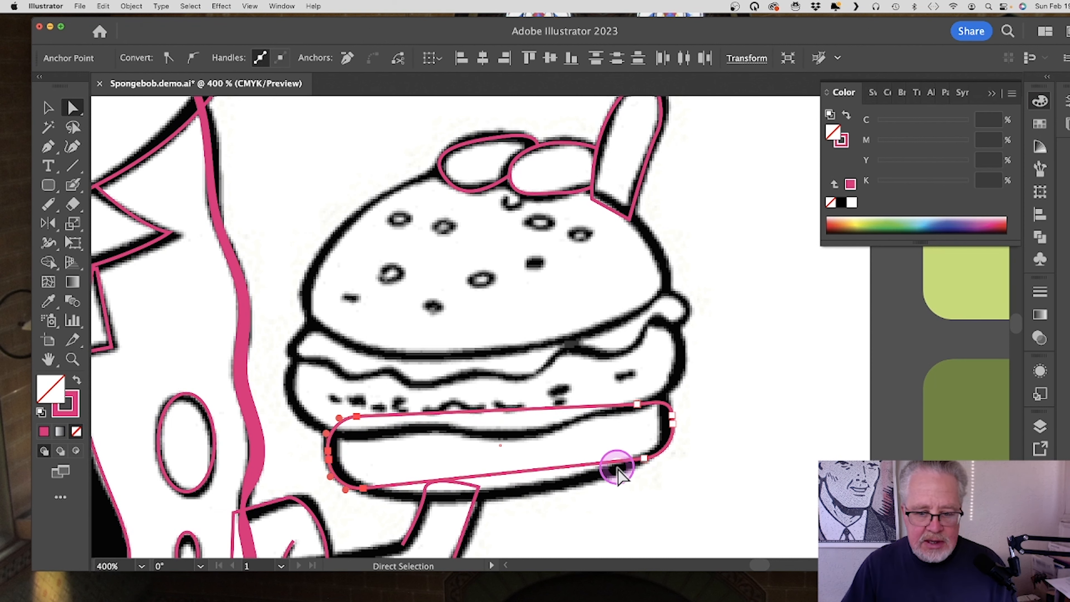
Step: Bend the lower edge of the bottom bun shape downward to follow the drawn curve
{"action": "left_click", "coordinate": [644, 459]}
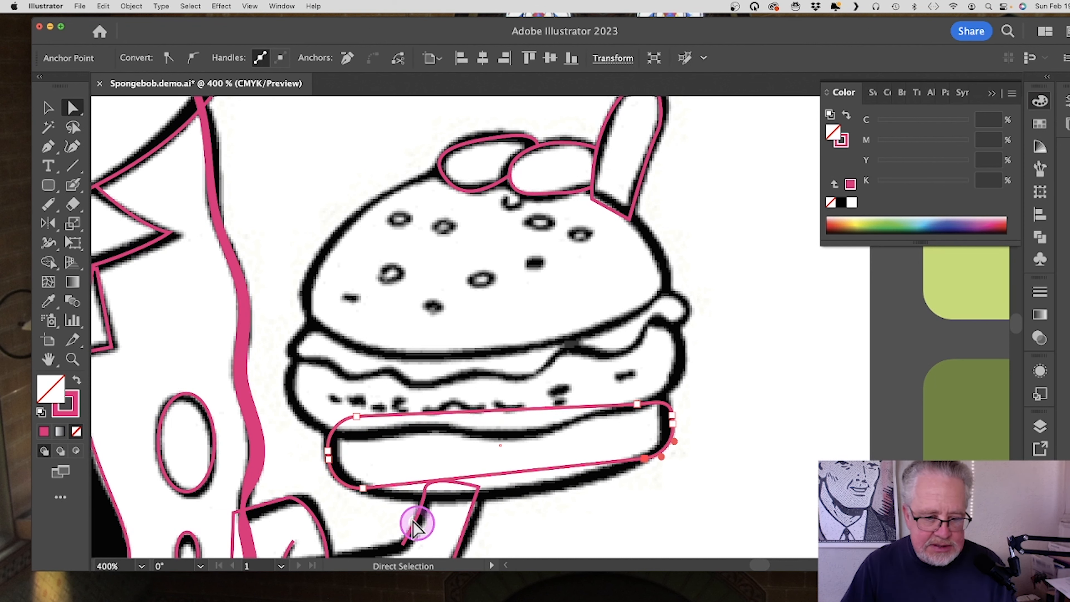
{"action": "left_click", "coordinate": [362, 488]}
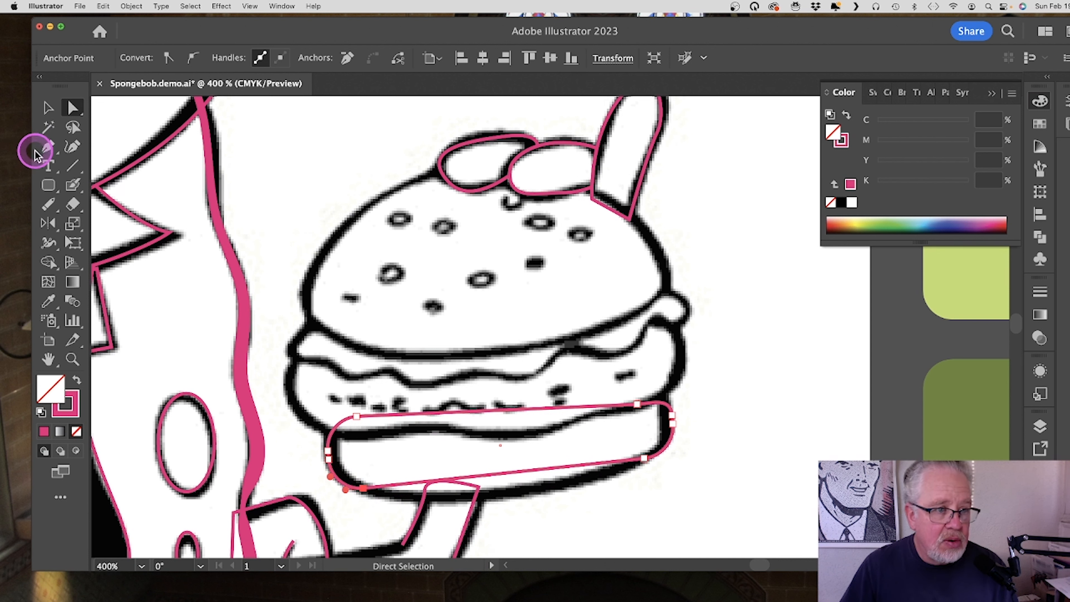
{"action": "left_click", "coordinate": [47, 147]}
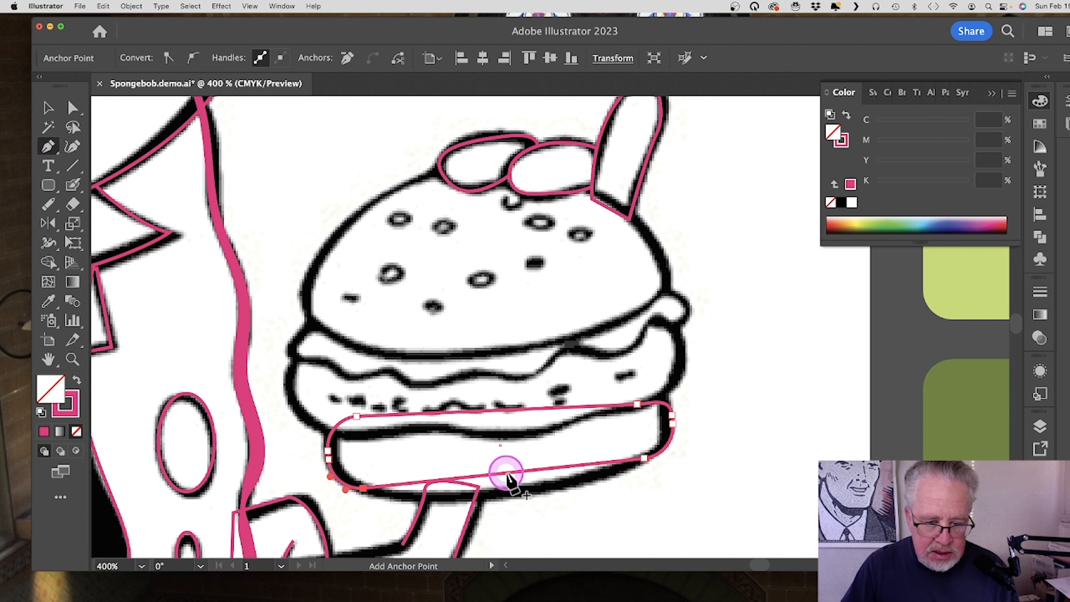
{"action": "key", "text": "alt"}
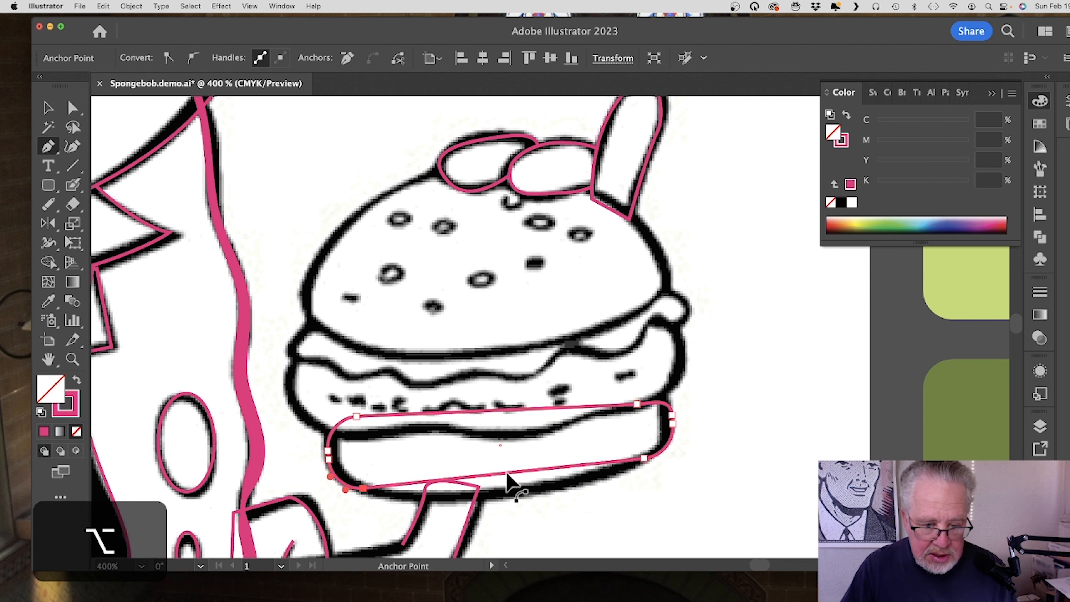
{"action": "left_click_drag", "start_coordinate": [507, 481], "coordinate": [509, 497]}
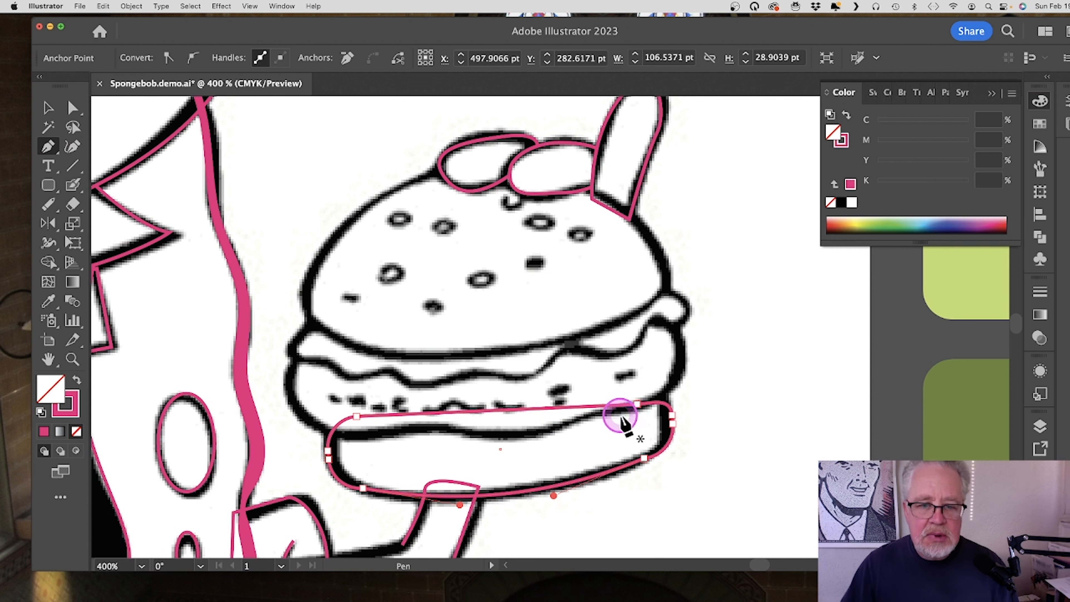
Step: Switch from the Rounded Rectangle tool to the Ellipse tool
{"action": "left_click", "coordinate": [49, 185]}
{"action": "left_click_drag", "start_coordinate": [52, 192], "coordinate": [110, 226]}
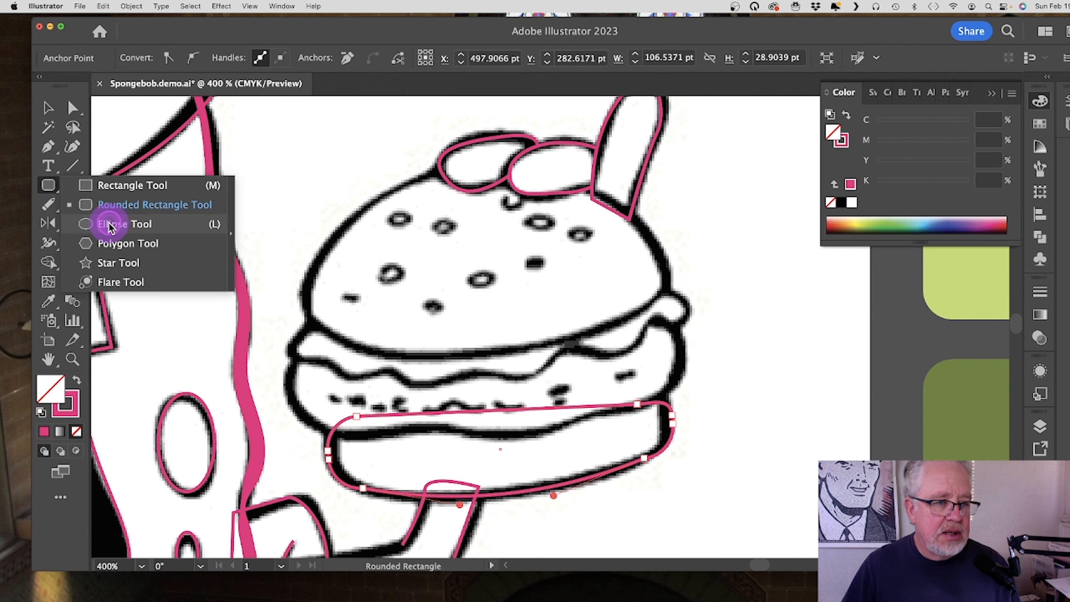
Step: Draw an ellipse over the burger's top bun, tilt it slightly counterclockwise and move it onto the sketched outline
{"action": "left_click_drag", "start_coordinate": [291, 162], "coordinate": [669, 345]}
{"action": "left_click", "coordinate": [47, 108]}
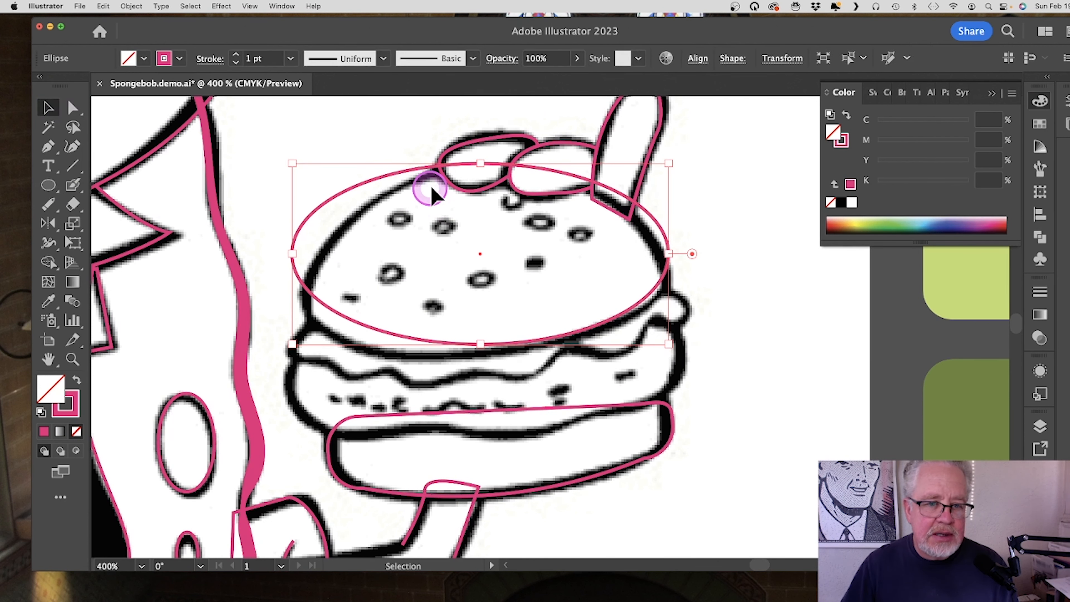
{"action": "left_click", "coordinate": [676, 156]}
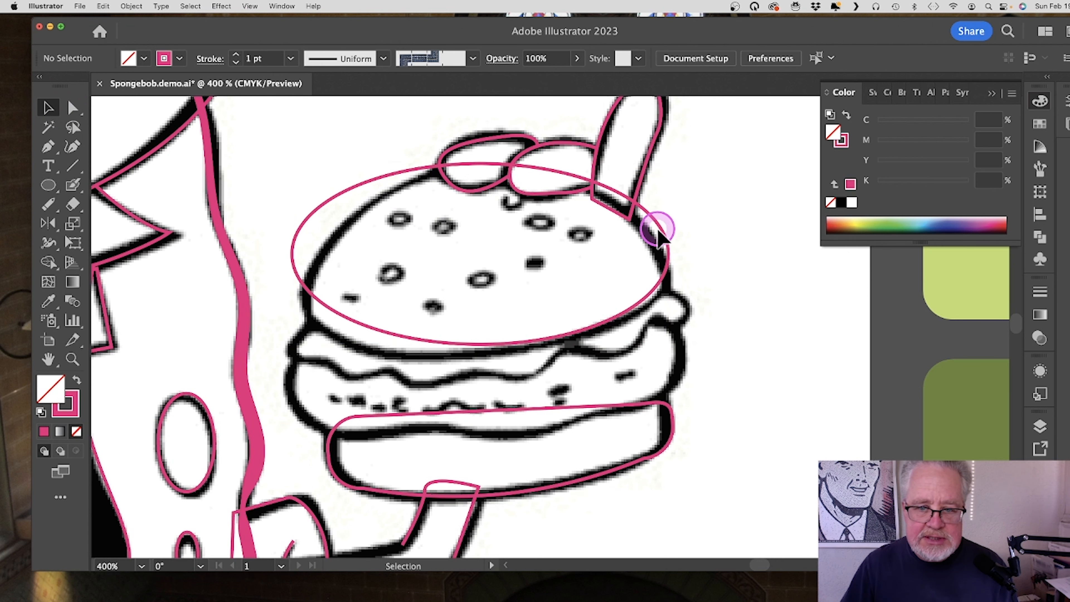
{"action": "left_click", "coordinate": [660, 234]}
{"action": "left_click_drag", "start_coordinate": [676, 161], "coordinate": [659, 143]}
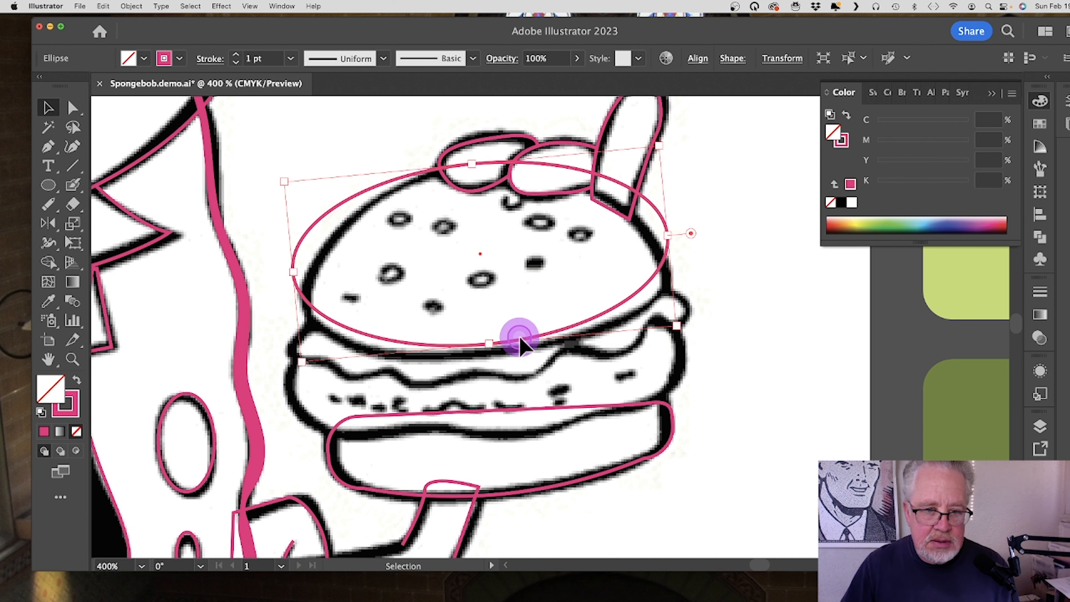
{"action": "left_click_drag", "start_coordinate": [527, 342], "coordinate": [545, 354]}
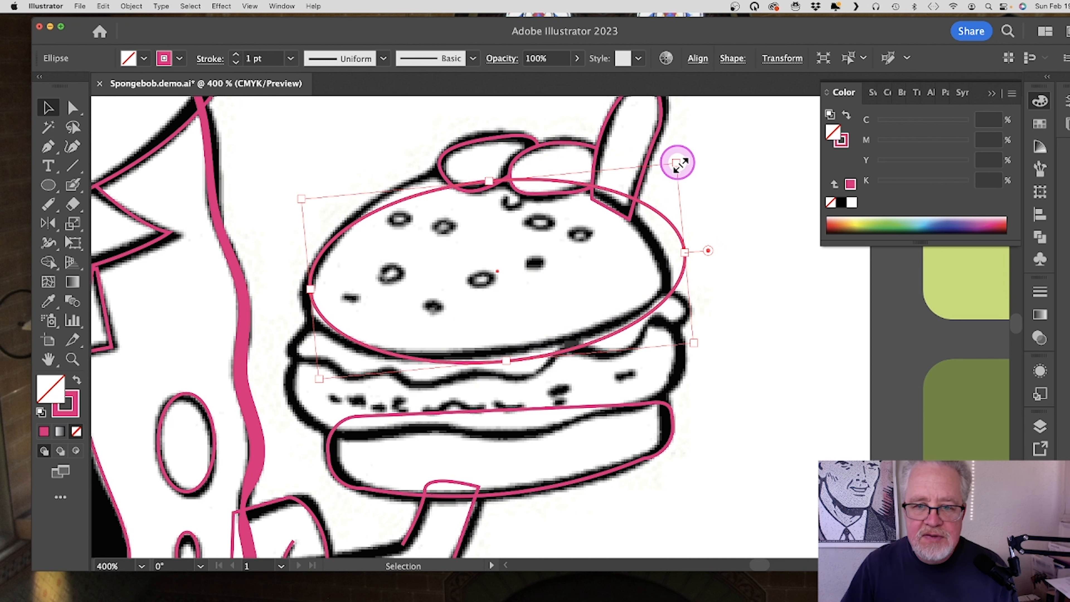
Step: Resize and fine-tune the rotation of the bun ellipse to match the height, width and tilt of the sketched top bun
{"action": "left_click_drag", "start_coordinate": [679, 155], "coordinate": [675, 154]}
{"action": "left_click_drag", "start_coordinate": [485, 183], "coordinate": [481, 163]}
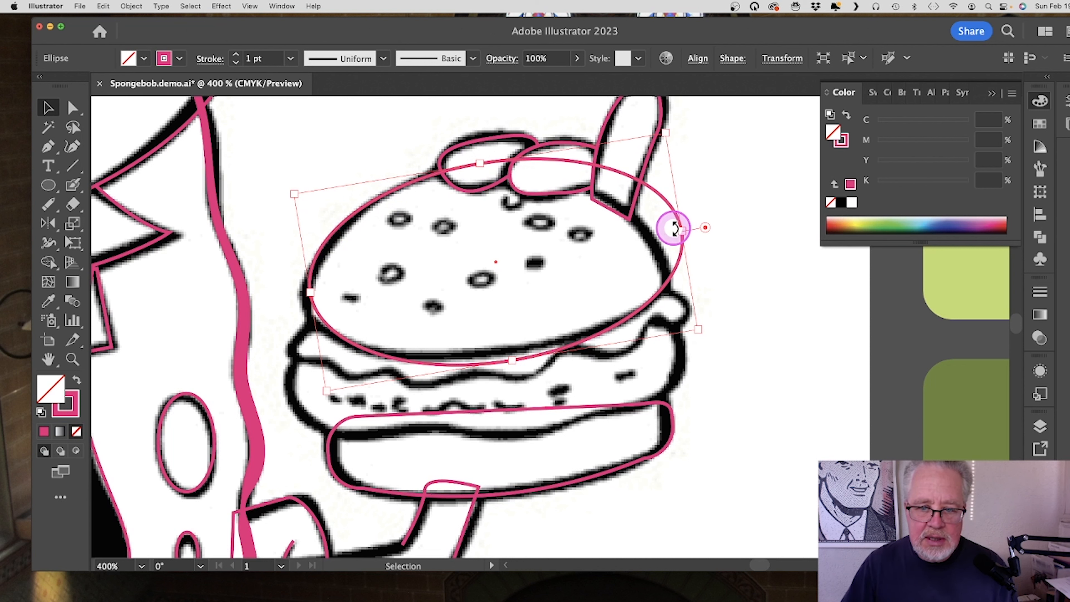
{"action": "left_click_drag", "start_coordinate": [682, 231], "coordinate": [664, 248]}
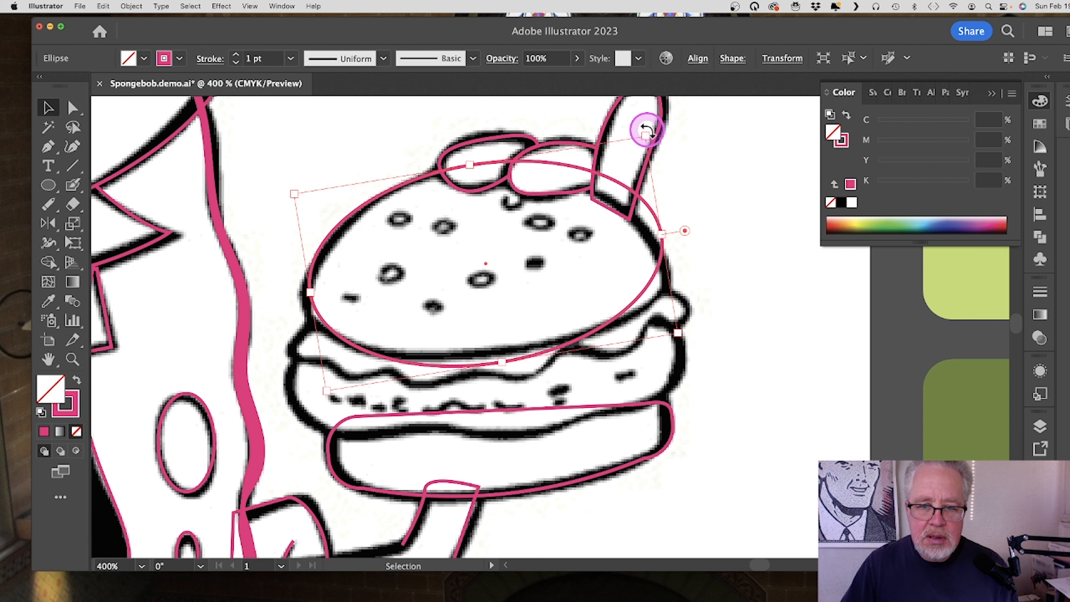
{"action": "mouse_move", "coordinate": [647, 131]}
{"action": "left_mouse_down"}
{"action": "mouse_move", "coordinate": [652, 153]}
{"action": "mouse_move", "coordinate": [646, 136]}
{"action": "left_mouse_up"}
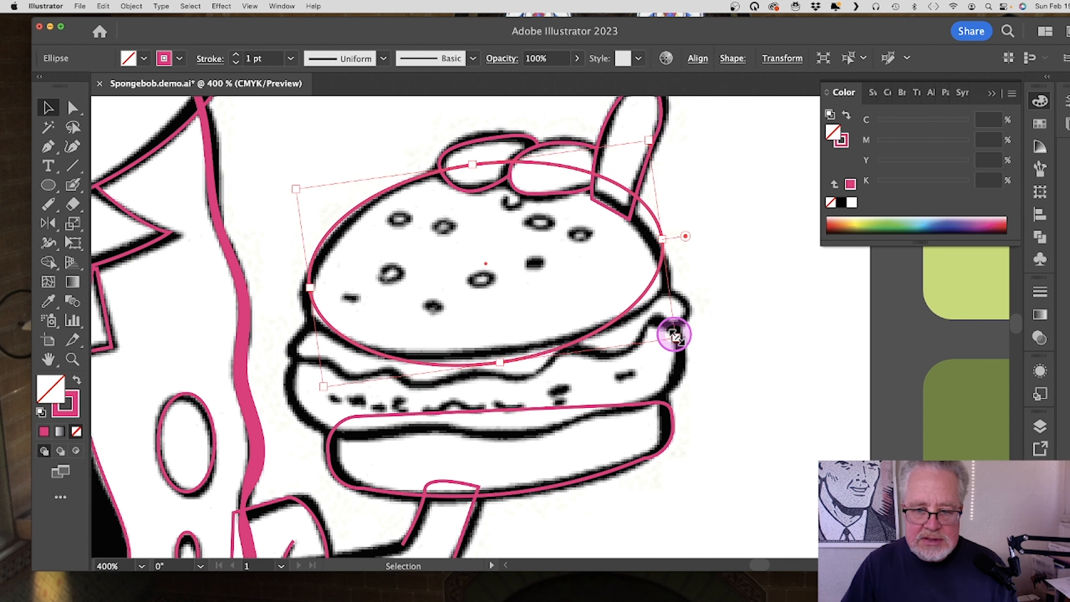
{"action": "mouse_move", "coordinate": [674, 335]}
{"action": "left_mouse_down"}
{"action": "mouse_move", "coordinate": [688, 342]}
{"action": "mouse_move", "coordinate": [671, 334]}
{"action": "left_mouse_up"}
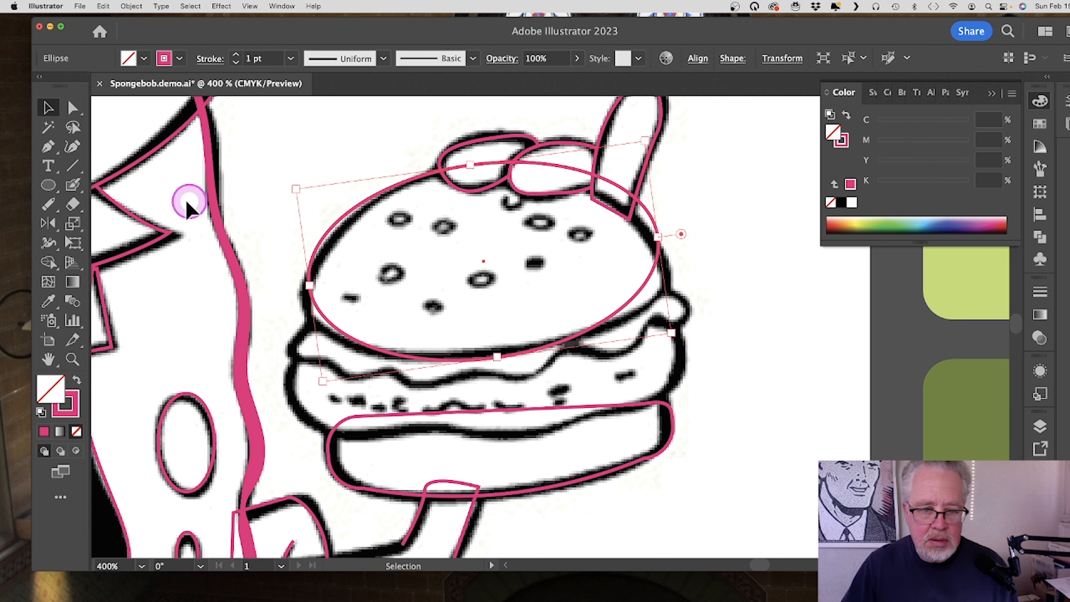
Step: Reshape the bun ellipse by moving its side and lower anchor points and a curve handle onto the sketched outline
{"action": "left_click", "coordinate": [71, 110]}
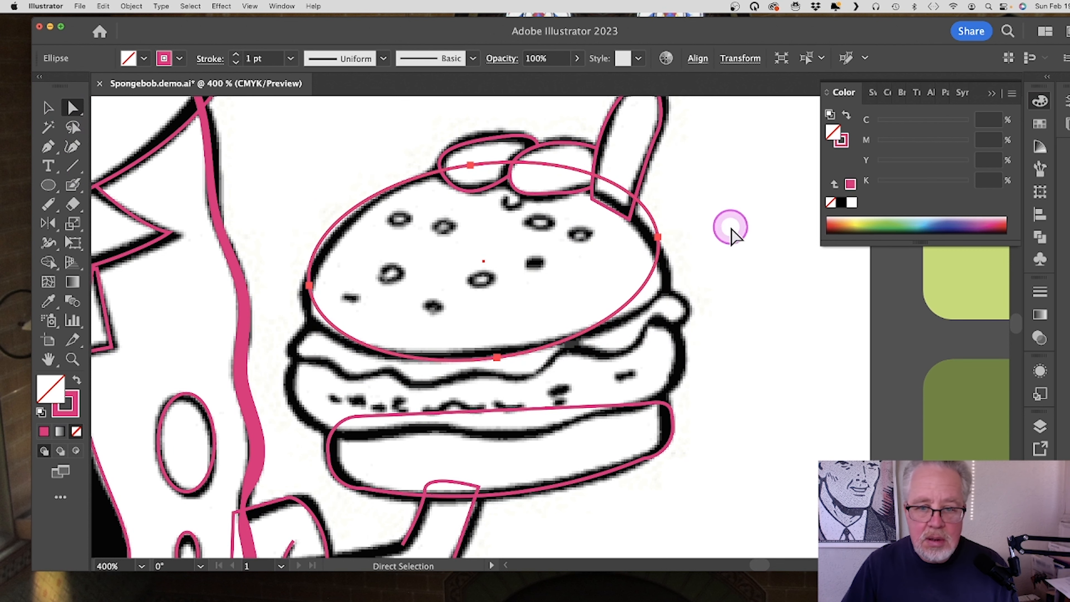
{"action": "left_click", "coordinate": [657, 235]}
{"action": "left_click_drag", "start_coordinate": [658, 238], "coordinate": [668, 268]}
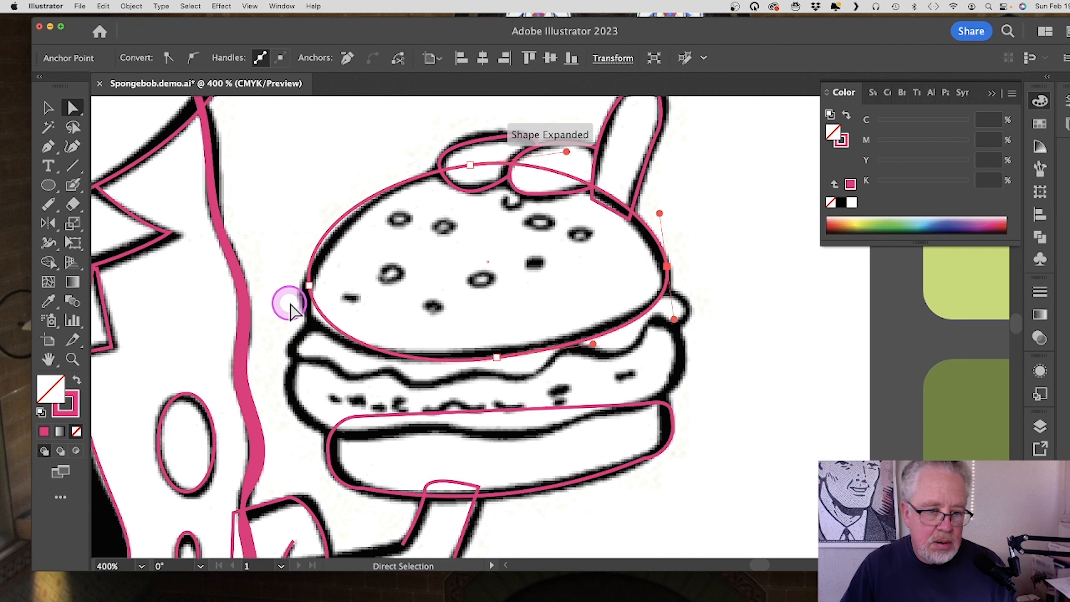
{"action": "left_click_drag", "start_coordinate": [306, 289], "coordinate": [307, 299]}
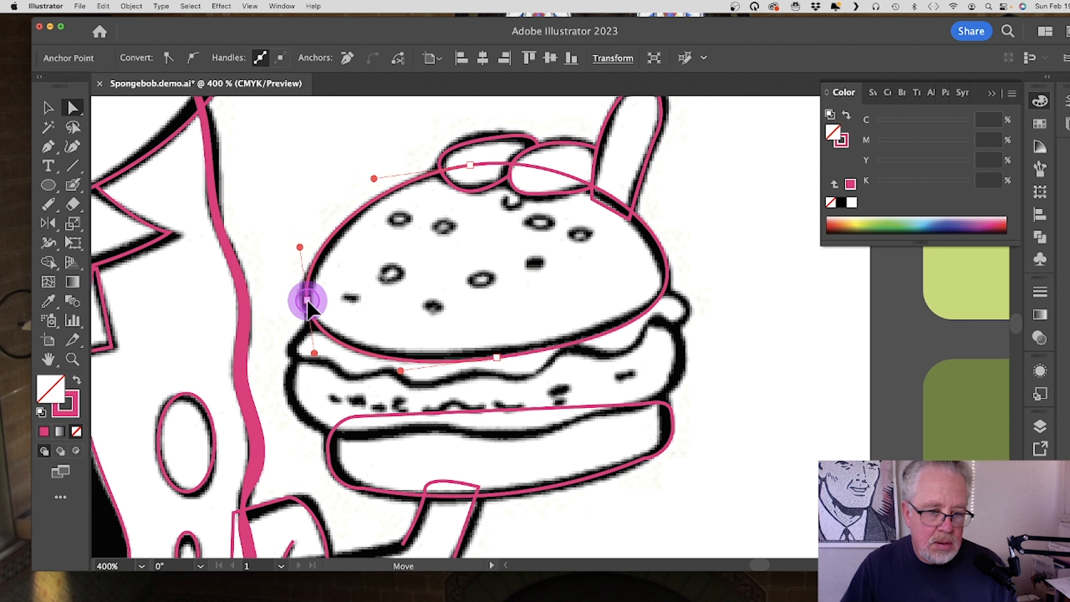
{"action": "left_click_drag", "start_coordinate": [498, 360], "coordinate": [498, 350]}
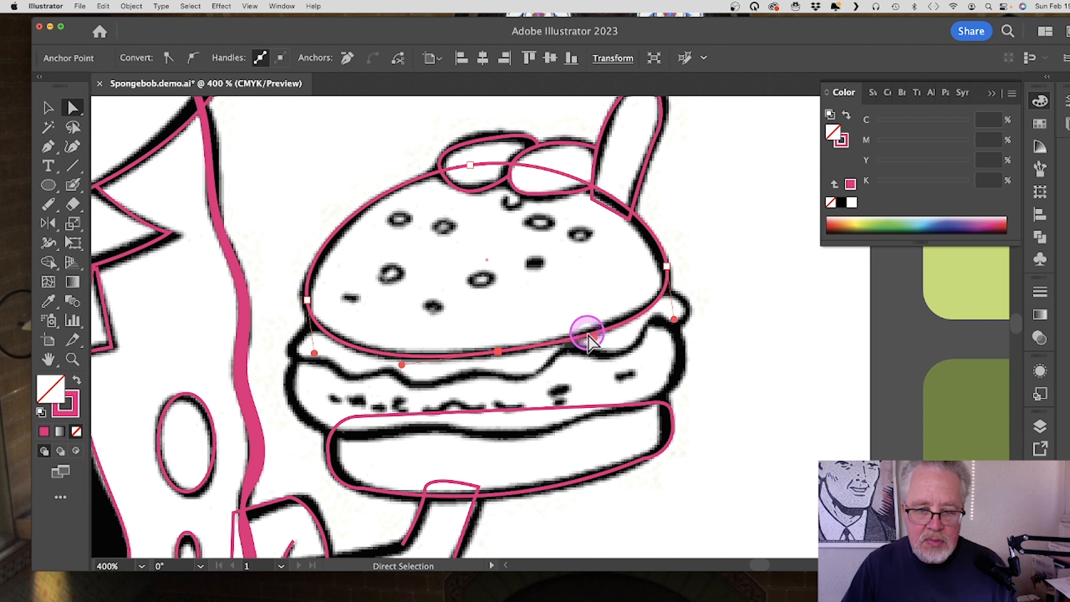
{"action": "left_click_drag", "start_coordinate": [675, 319], "coordinate": [675, 310]}
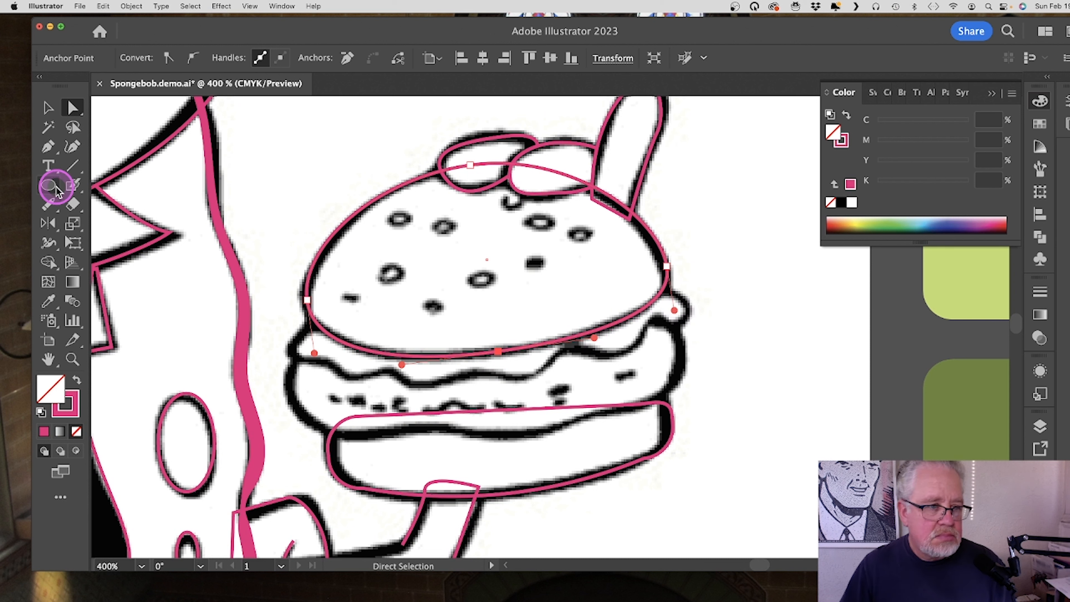
Step: Trace the left end and zigzag lower edge of the layer beneath the top bun with straight Pen segments
{"action": "left_click", "coordinate": [48, 147]}
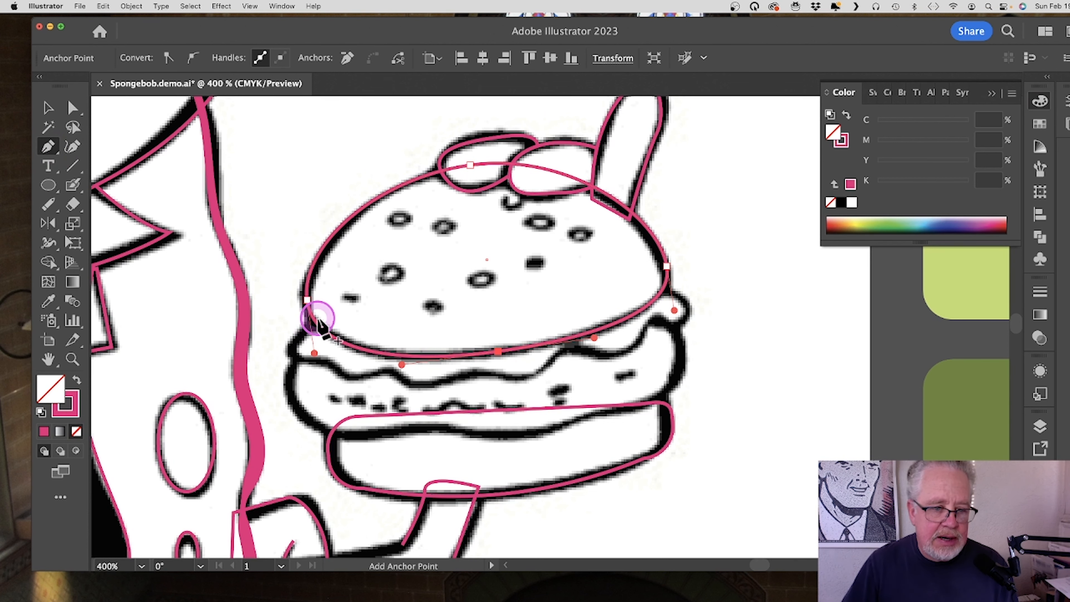
{"action": "left_click_drag", "start_coordinate": [320, 320], "coordinate": [289, 352]}
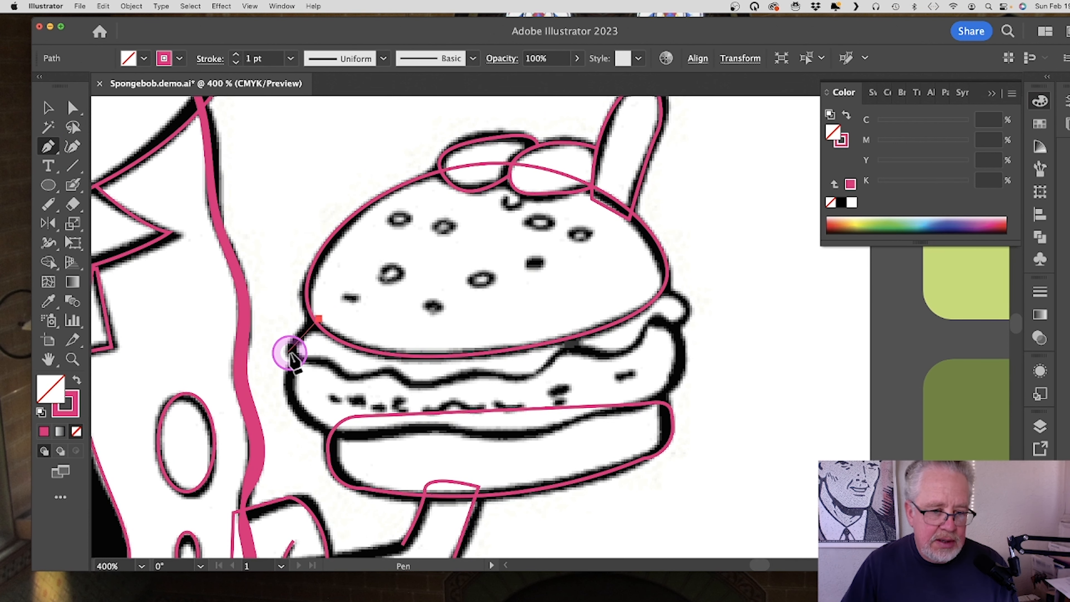
{"action": "left_click", "coordinate": [292, 350]}
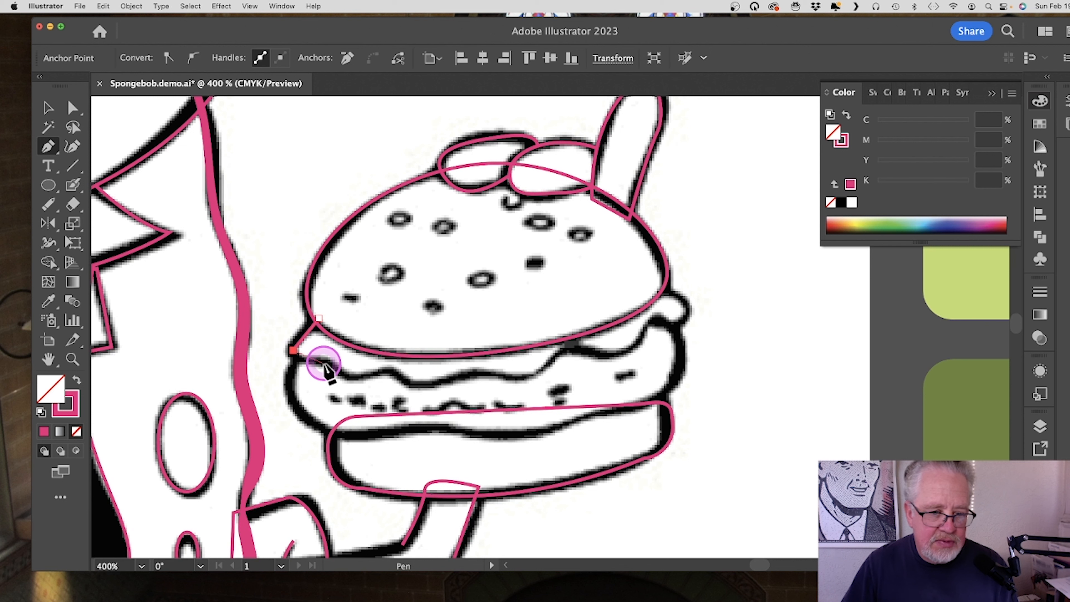
{"action": "left_click", "coordinate": [324, 362]}
{"action": "left_click", "coordinate": [388, 370]}
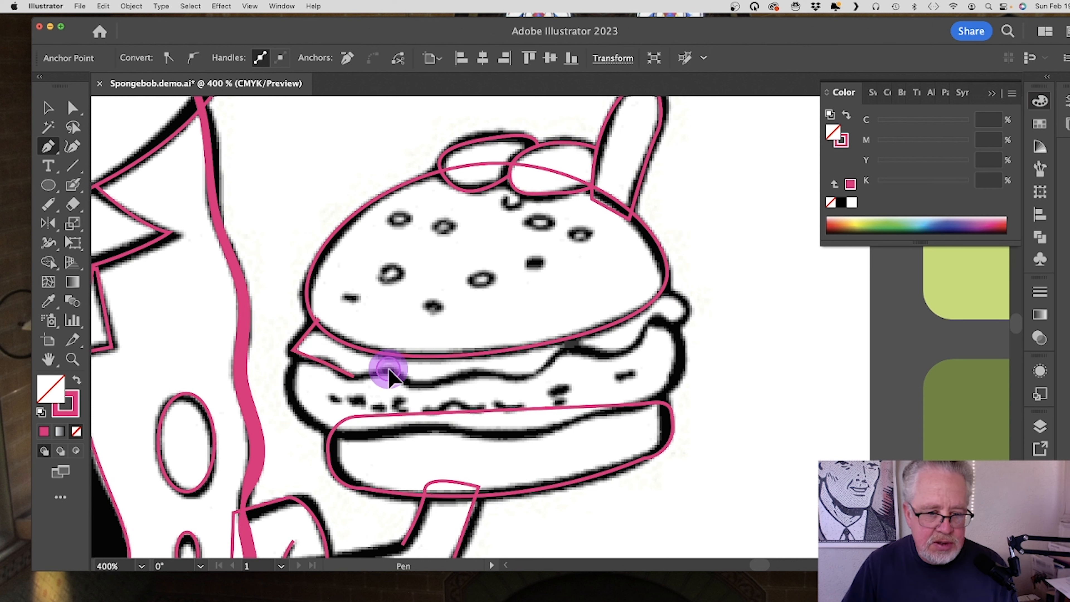
{"action": "left_click", "coordinate": [415, 387]}
{"action": "left_click", "coordinate": [471, 373]}
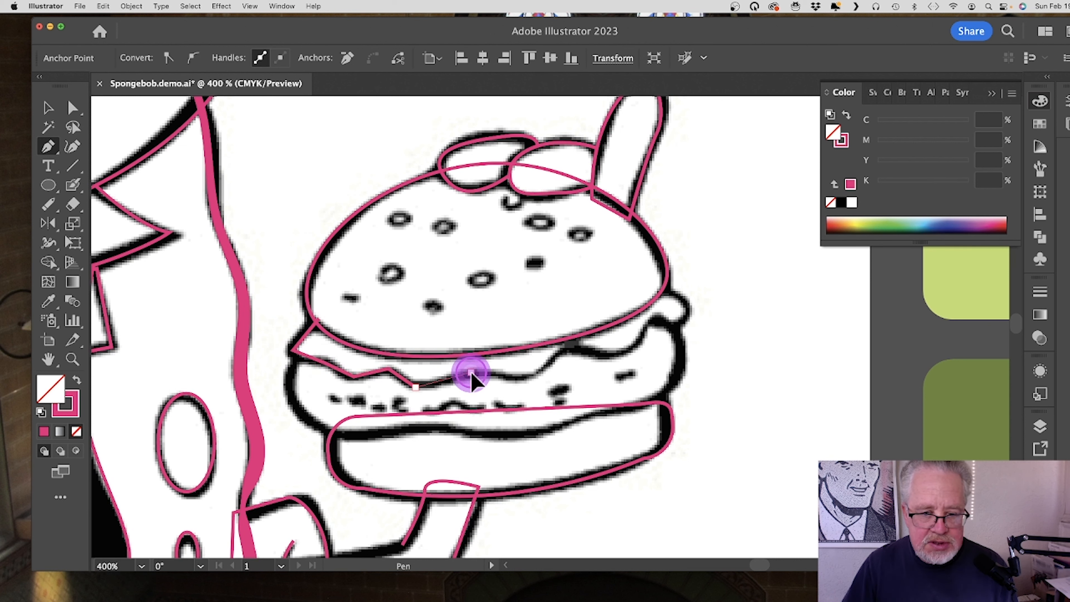
{"action": "left_click", "coordinate": [526, 376]}
{"action": "left_click", "coordinate": [565, 349]}
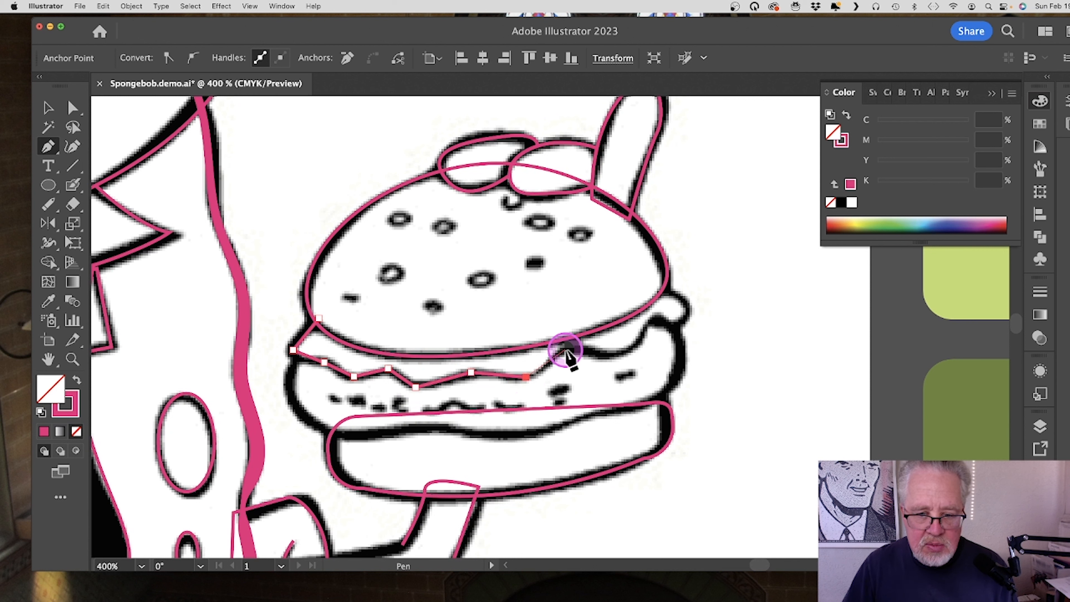
{"action": "left_click", "coordinate": [612, 353]}
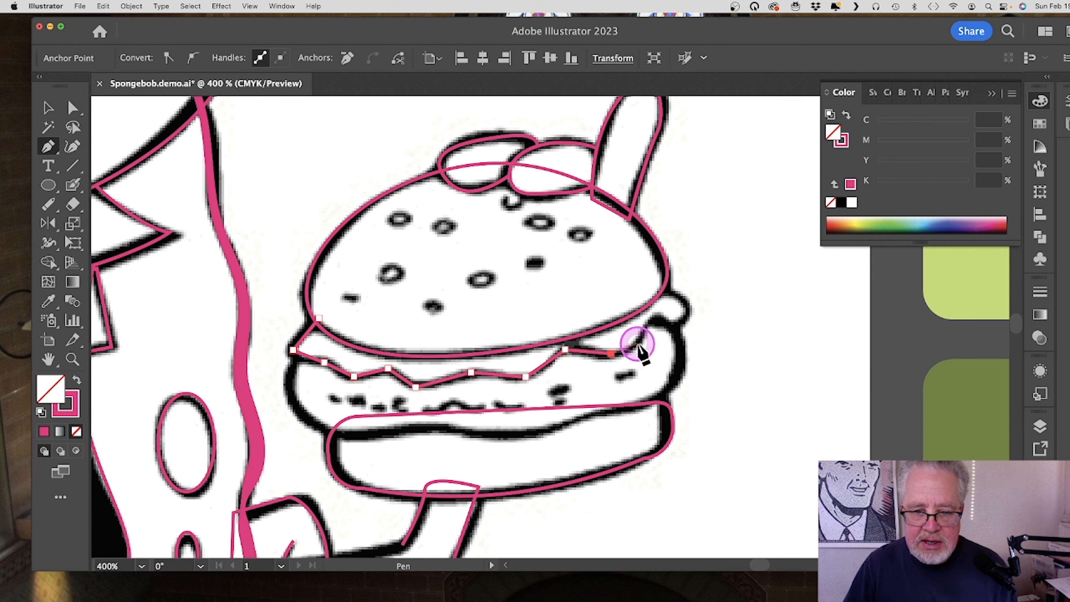
{"action": "left_click", "coordinate": [638, 344]}
{"action": "left_click", "coordinate": [655, 314]}
Step: Trace the layer's right-hand tip and close the path with straight segments running behind the top bun
{"action": "left_click", "coordinate": [675, 323]}
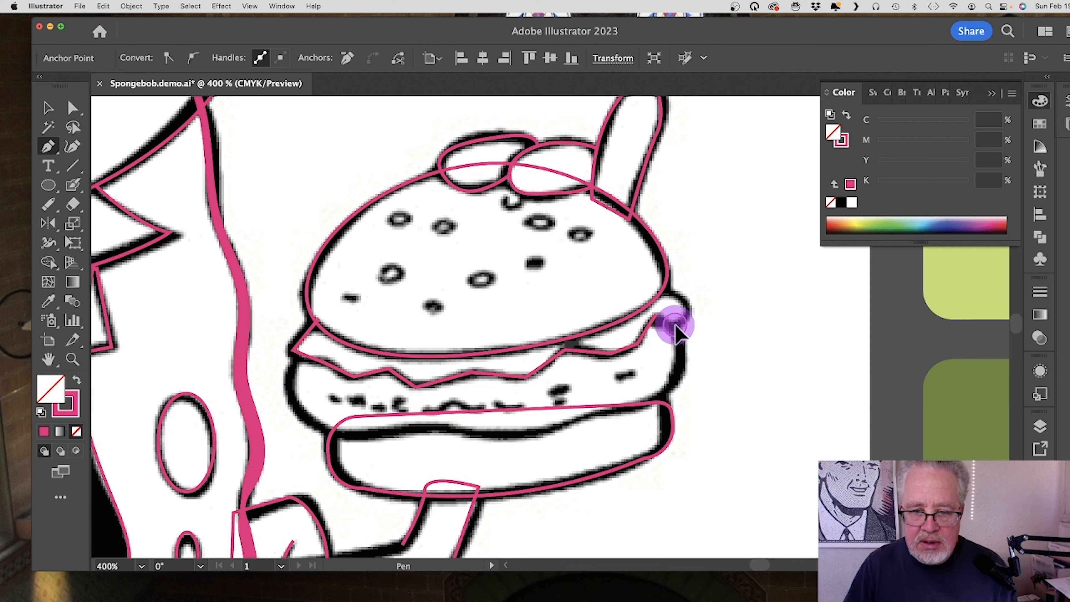
{"action": "left_click", "coordinate": [688, 306]}
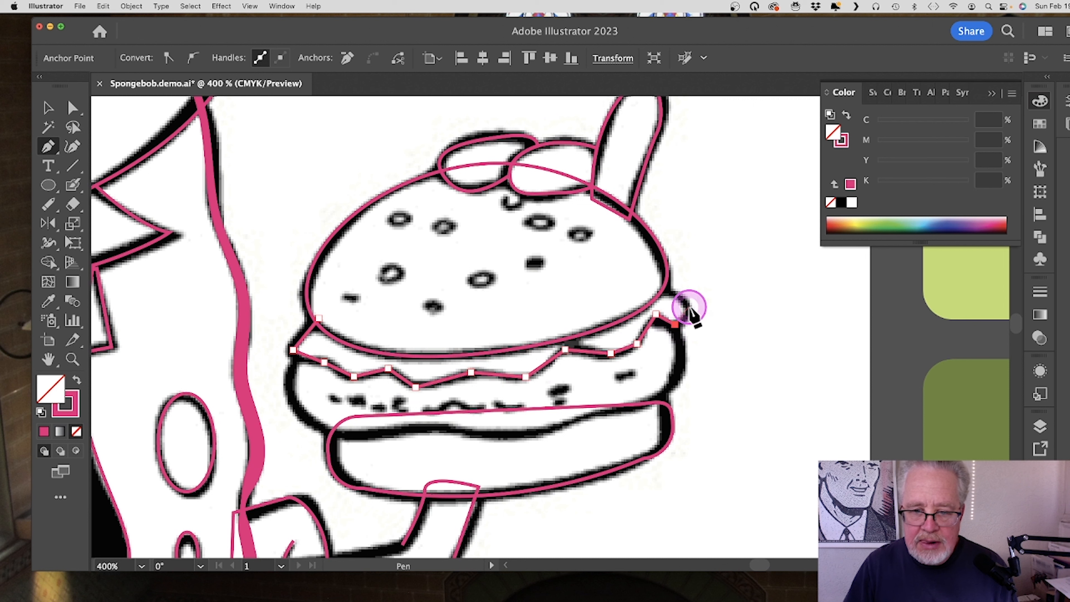
{"action": "left_click", "coordinate": [649, 291]}
{"action": "left_click", "coordinate": [451, 336]}
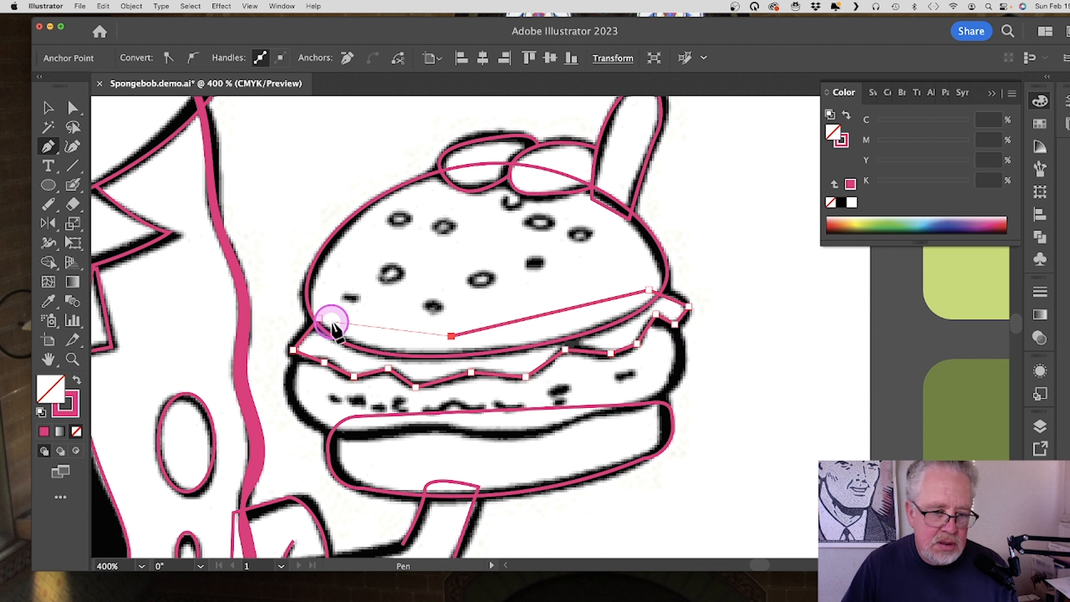
{"action": "left_click", "coordinate": [319, 318]}
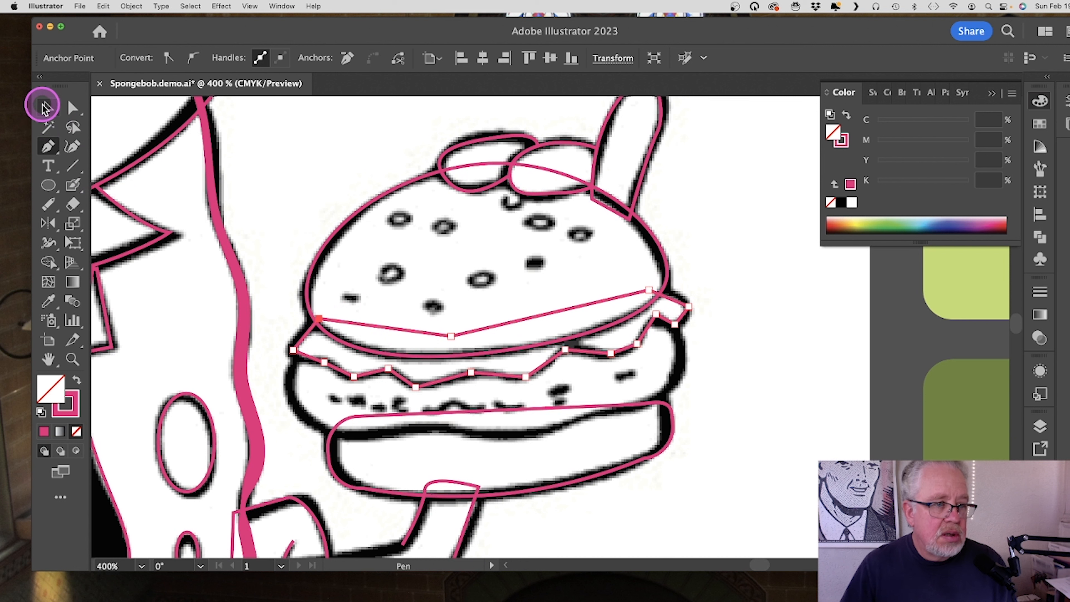
Step: Round all corners of the zigzag layer path to a radius of about 3.2 pt
{"action": "left_click", "coordinate": [46, 107]}
{"action": "left_click", "coordinate": [297, 353]}
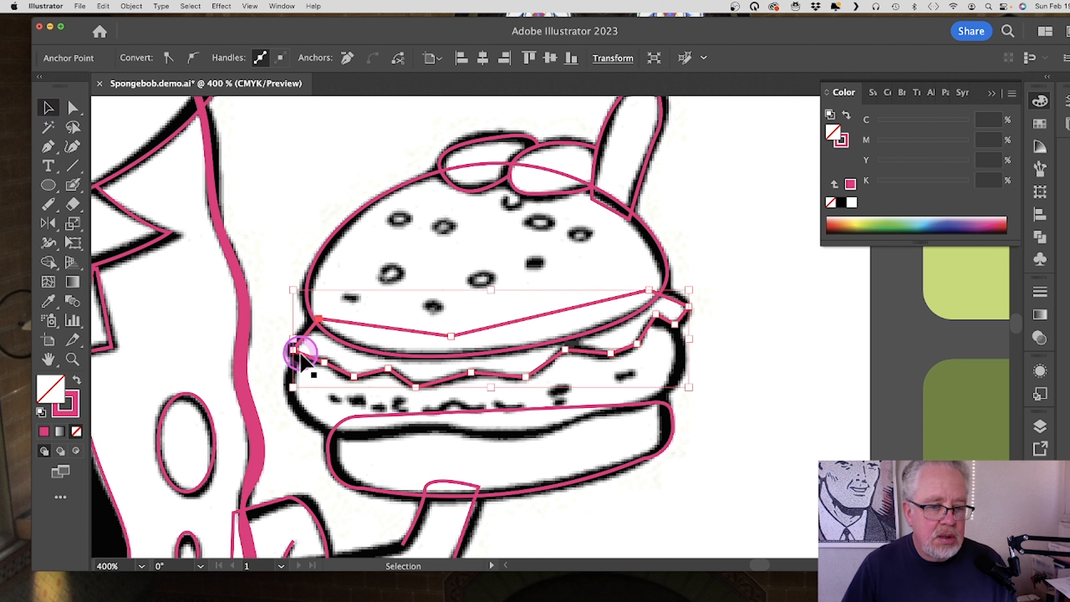
{"action": "left_click", "coordinate": [348, 379]}
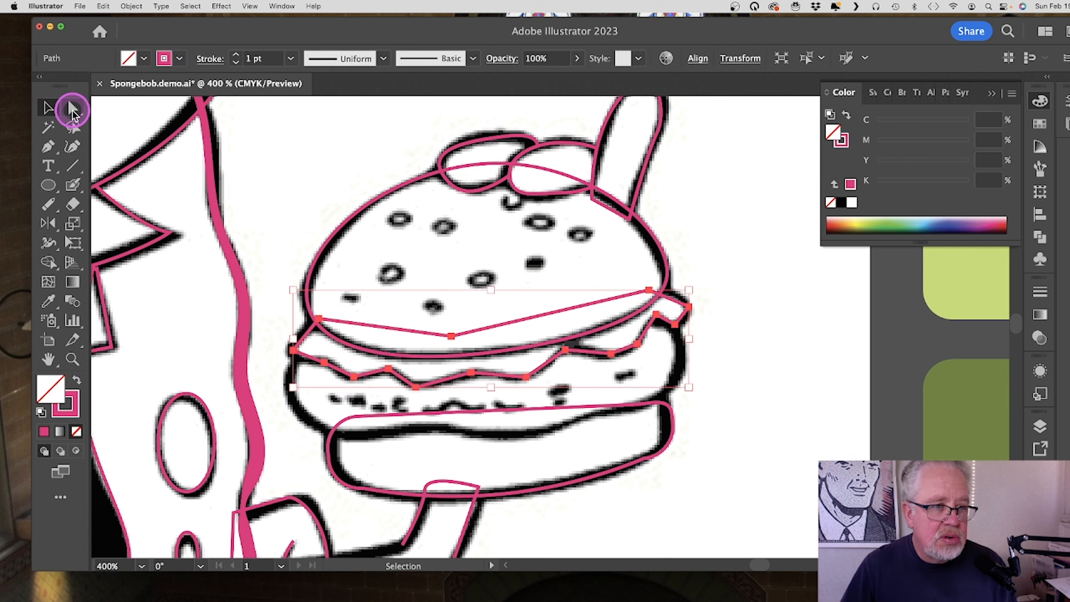
{"action": "left_click", "coordinate": [73, 110]}
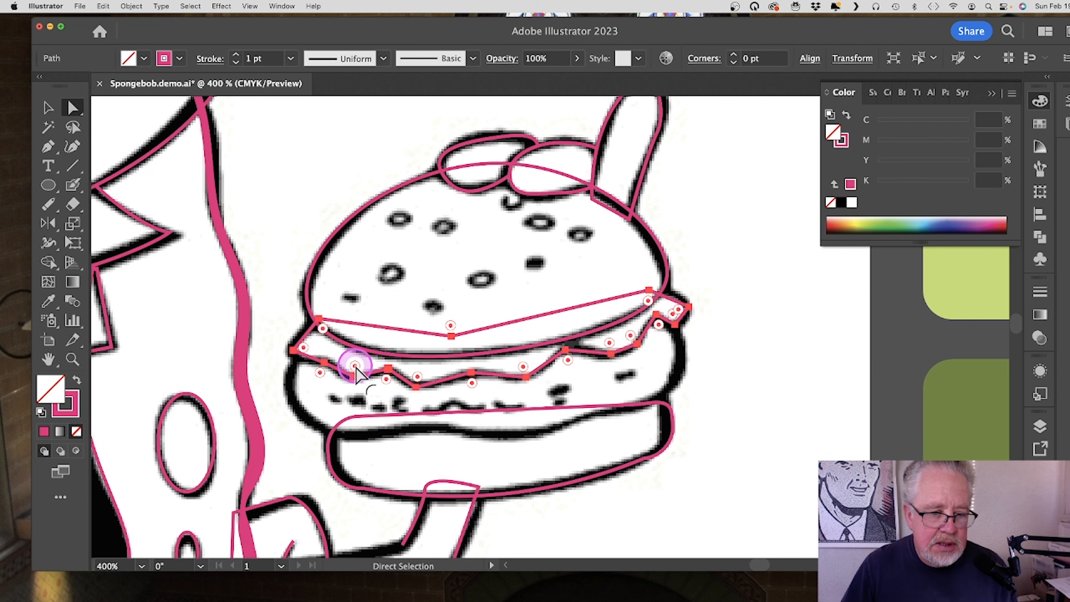
{"action": "left_click_drag", "start_coordinate": [357, 367], "coordinate": [358, 359]}
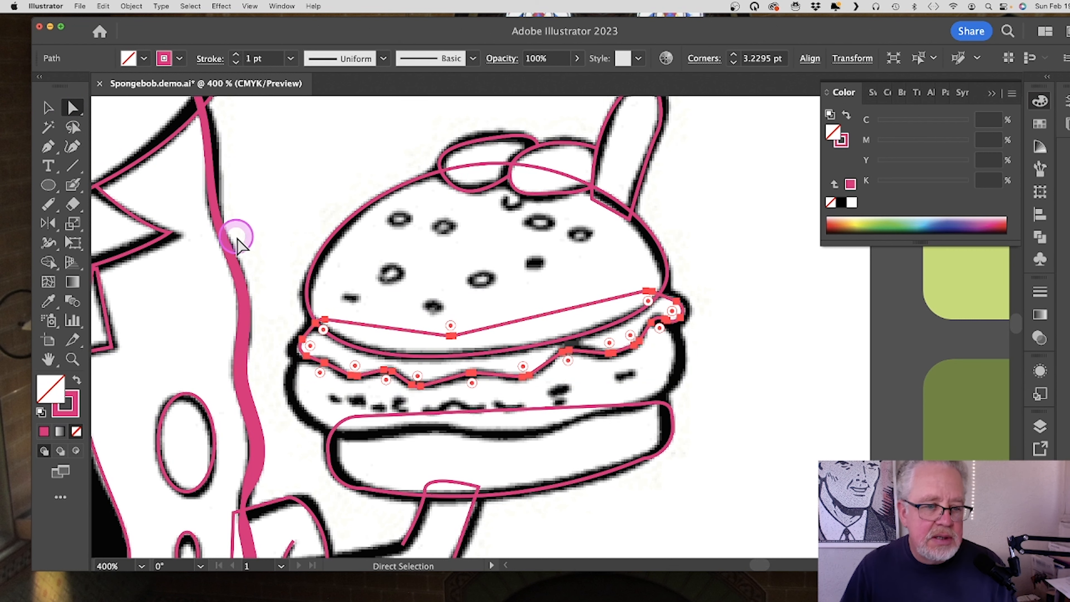
Step: Select the top bun and the zigzag layer, and merge their overlap into the bun with the Shape Builder tool
{"action": "left_click", "coordinate": [47, 108]}
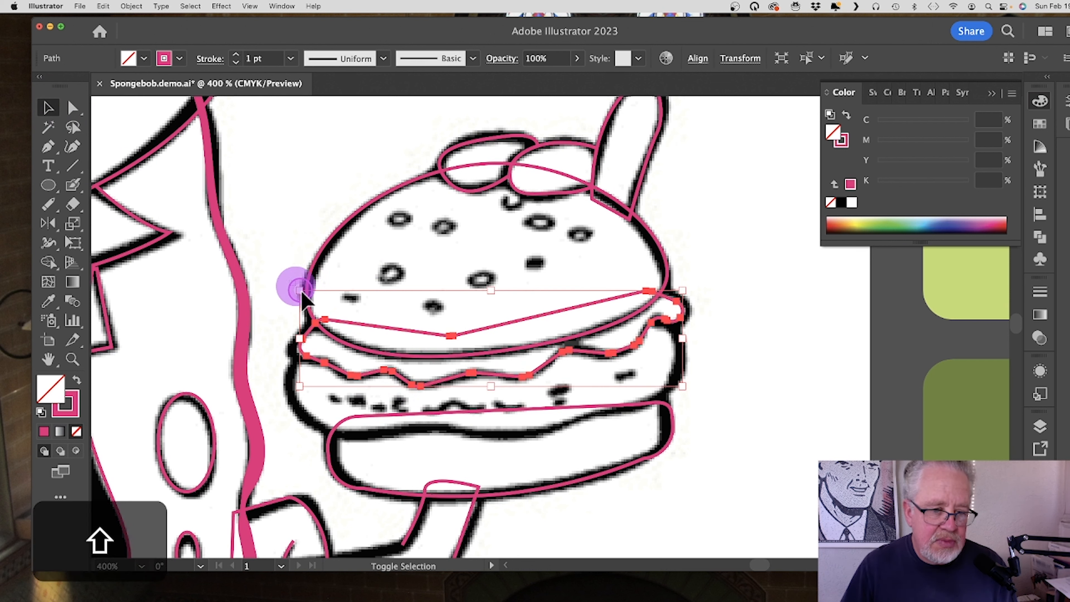
{"action": "left_click", "coordinate": [424, 357]}
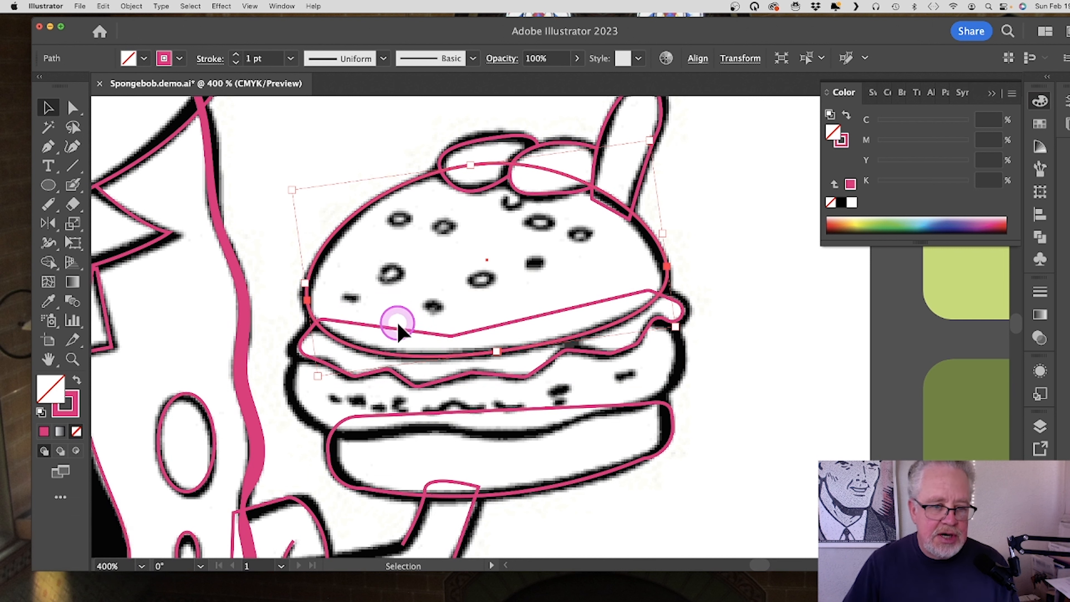
{"action": "left_click", "coordinate": [303, 351], "text": "shift"}
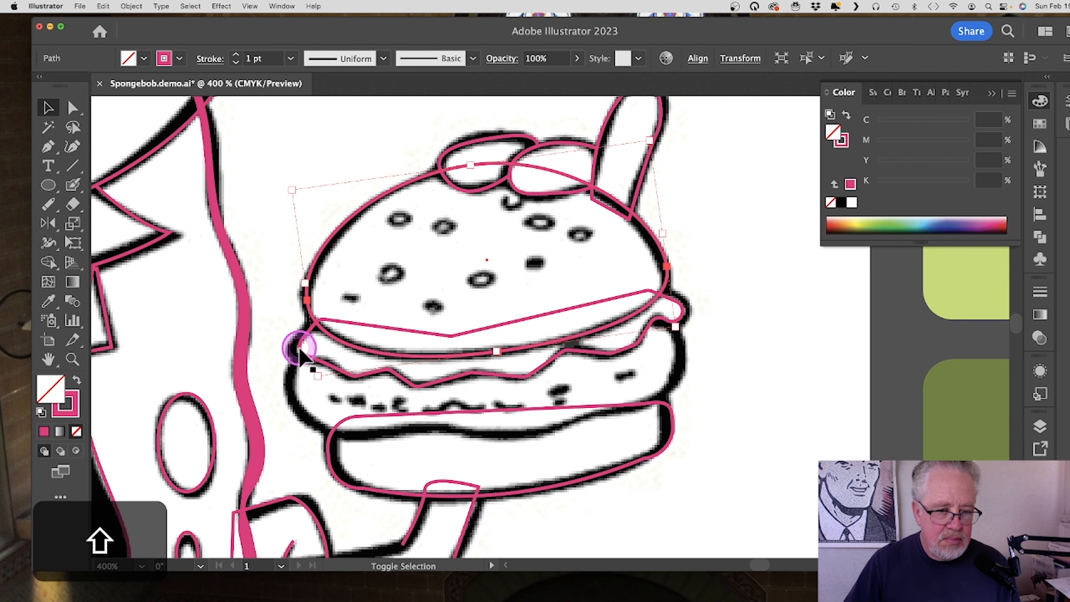
{"action": "left_click", "coordinate": [300, 348], "text": "shift"}
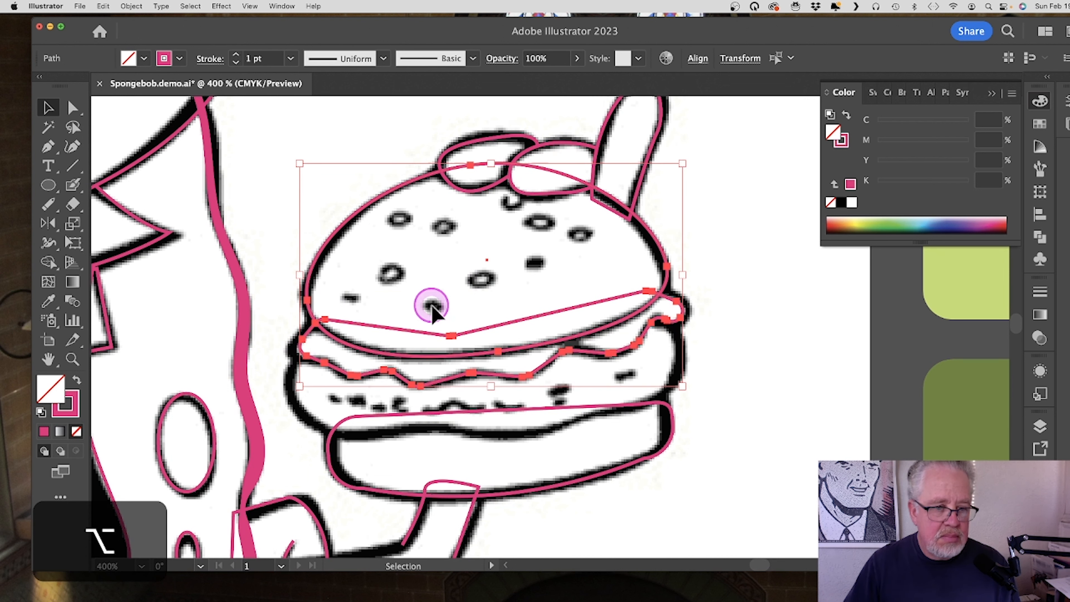
{"action": "left_click", "coordinate": [48, 261]}
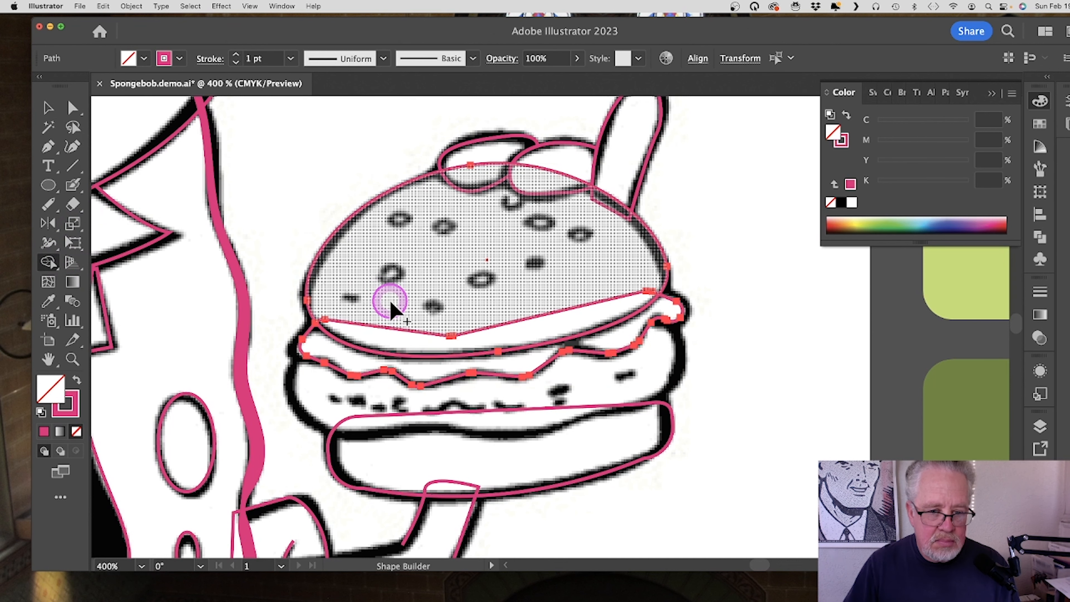
{"action": "left_click_drag", "start_coordinate": [390, 308], "coordinate": [396, 344]}
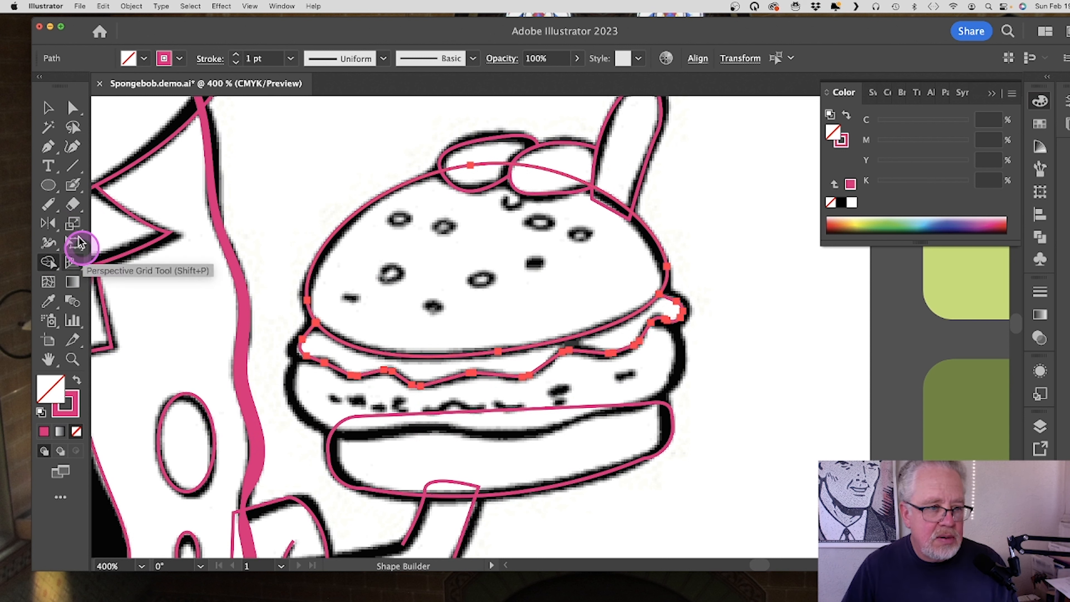
Step: Trace the burger patty's left end and wavy lower edge with curved Pen segments, starting from the zigzag layer's left end
{"action": "left_click", "coordinate": [49, 186]}
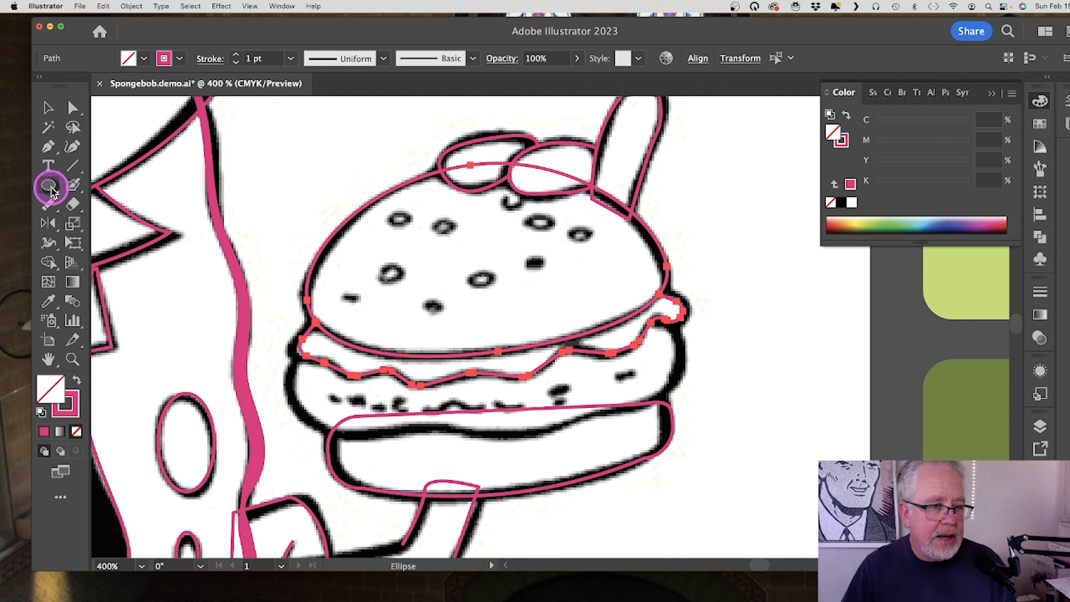
{"action": "mouse_move", "coordinate": [53, 192]}
{"action": "left_mouse_down"}
{"action": "mouse_move", "coordinate": [89, 191]}
{"action": "mouse_move", "coordinate": [88, 208]}
{"action": "mouse_move", "coordinate": [90, 196]}
{"action": "mouse_move", "coordinate": [61, 185]}
{"action": "left_mouse_up"}
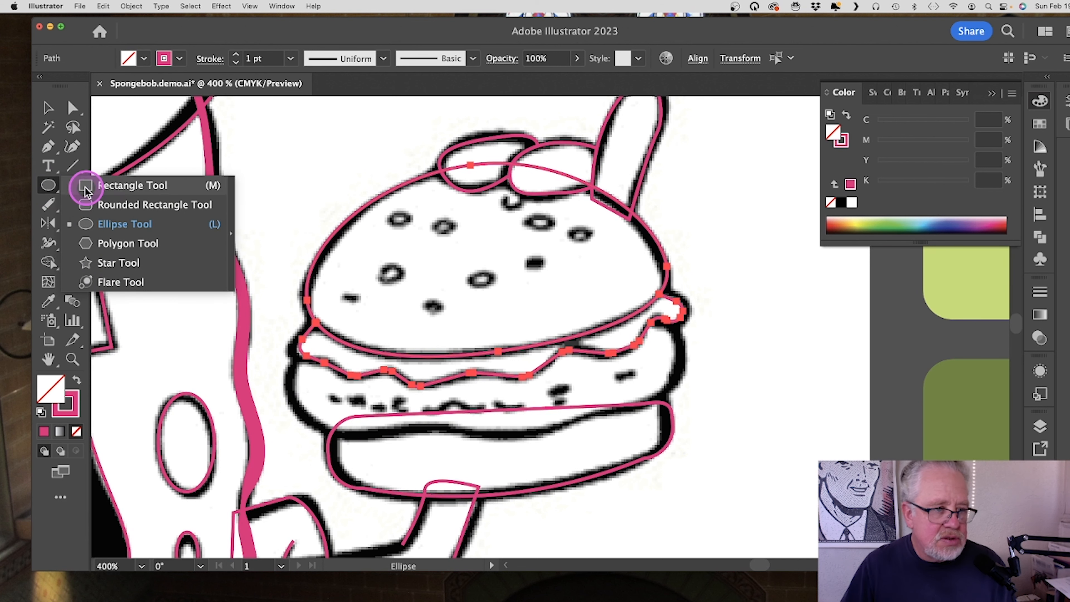
{"action": "left_click", "coordinate": [51, 147]}
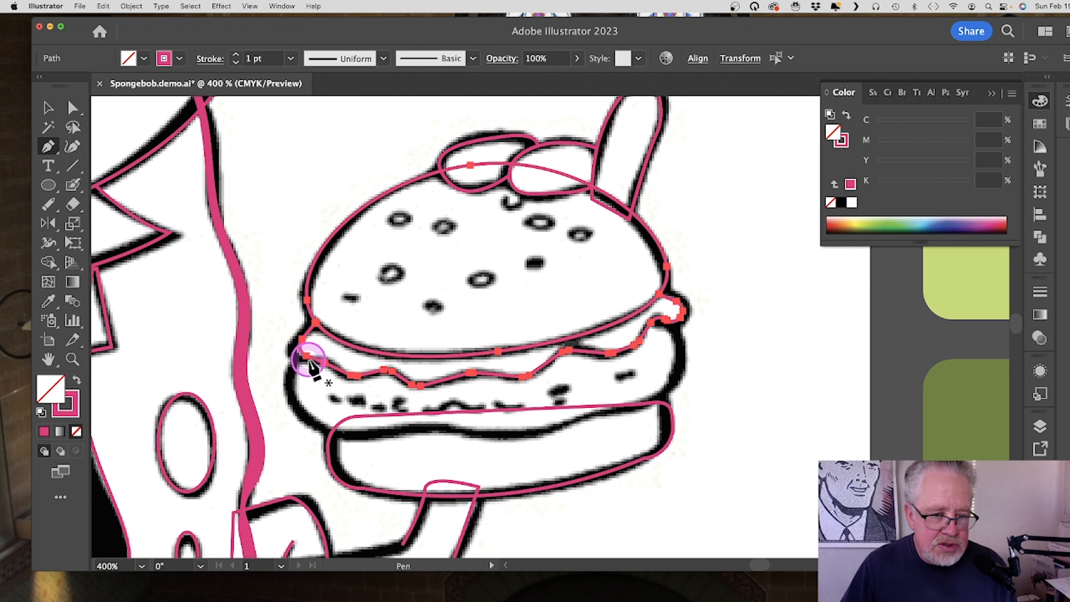
{"action": "left_click", "coordinate": [308, 346]}
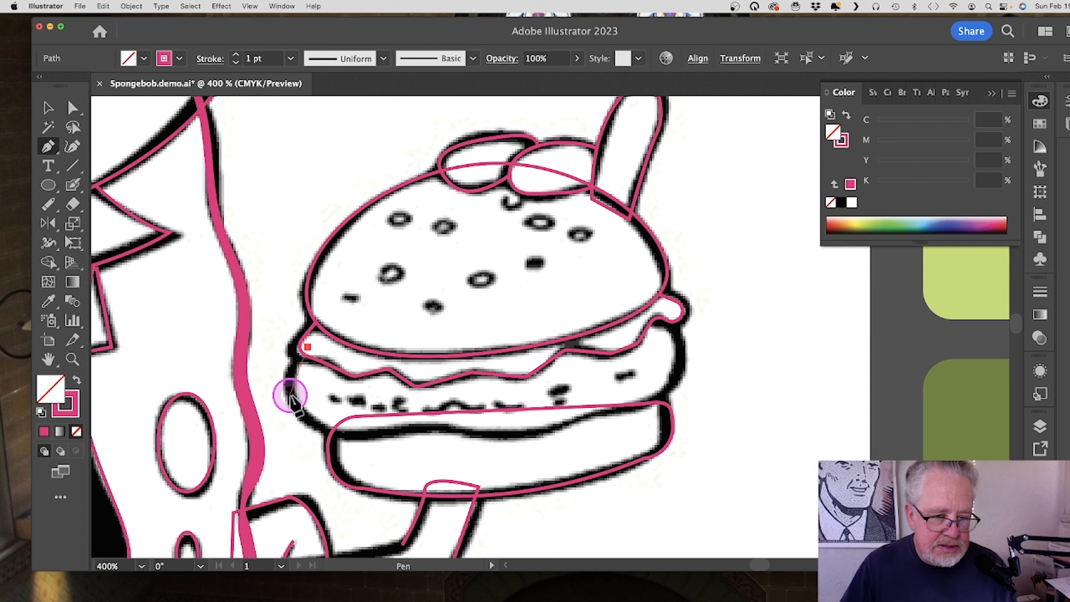
{"action": "left_click_drag", "start_coordinate": [289, 395], "coordinate": [443, 431]}
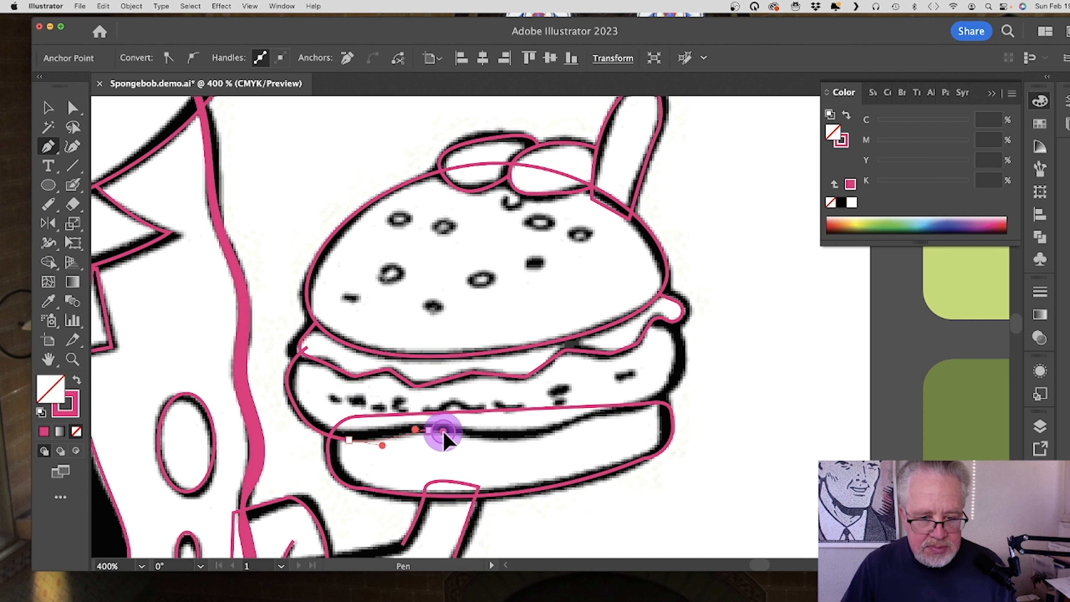
{"action": "left_click", "coordinate": [514, 437]}
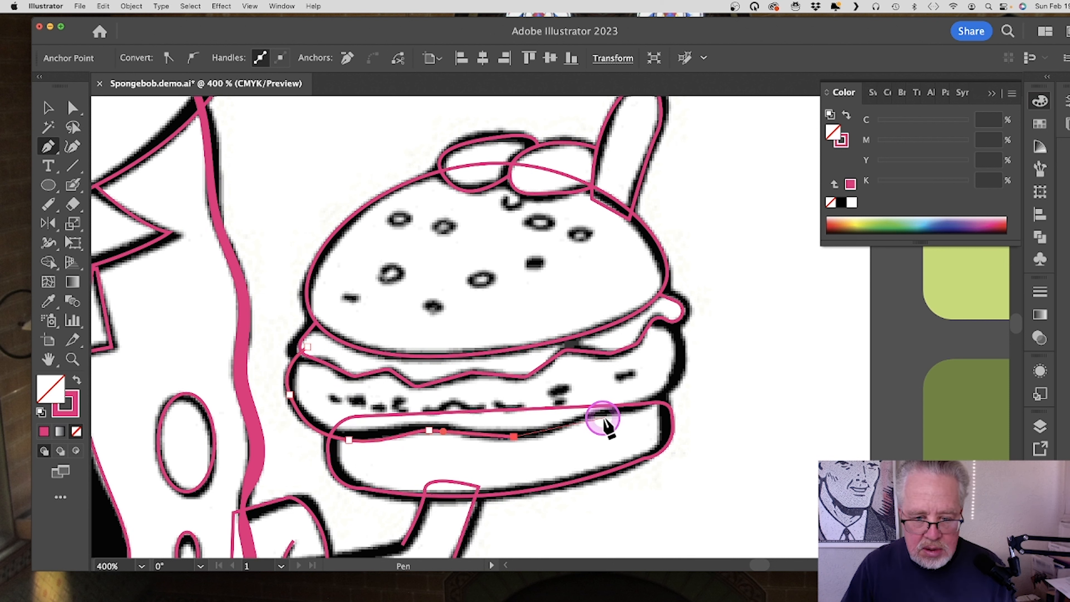
Step: Continue the patty outline up its right end and close it with segments running behind the top bun
{"action": "left_click_drag", "start_coordinate": [583, 419], "coordinate": [612, 308]}
{"action": "left_click", "coordinate": [637, 405]}
{"action": "left_click", "coordinate": [376, 333]}
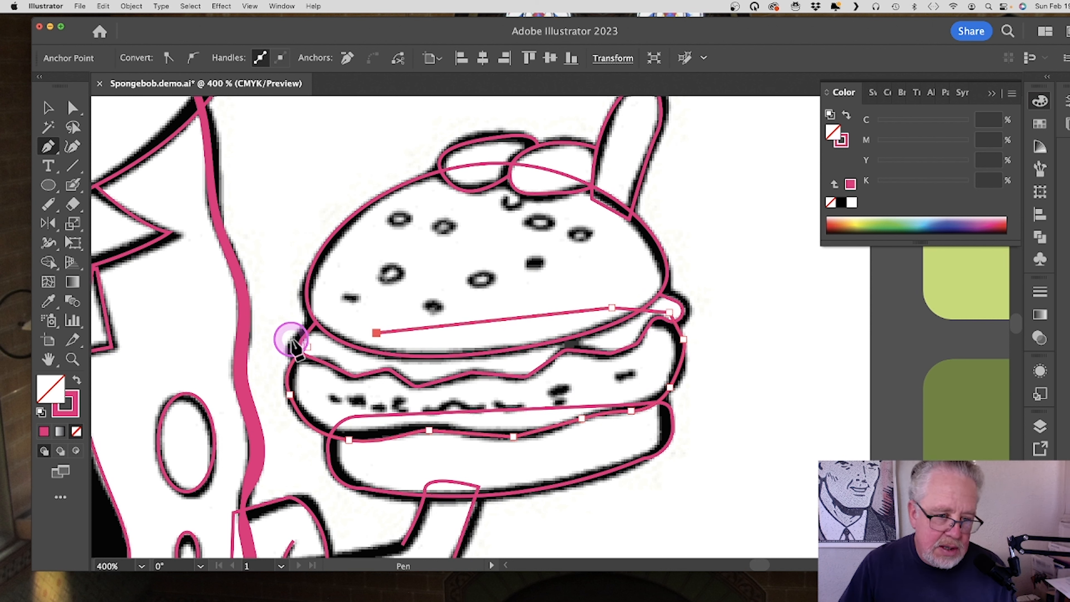
{"action": "left_click", "coordinate": [306, 346]}
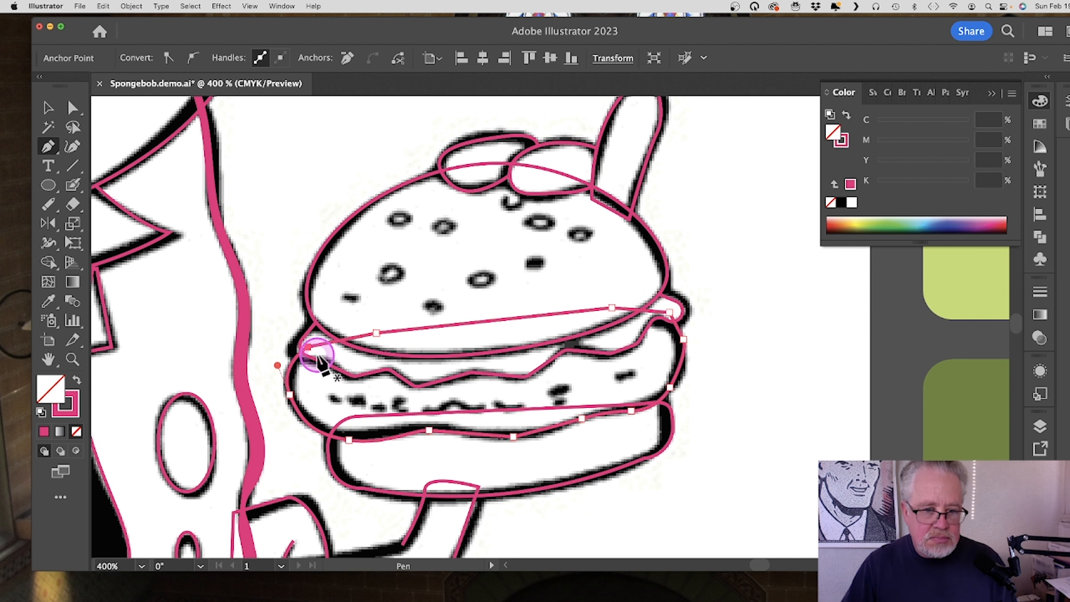
Step: Select the patty, zigzag layer and top bun, and merge their overlaps into the bun and zigzag layer with the Shape Builder tool
{"action": "left_click", "coordinate": [38, 110]}
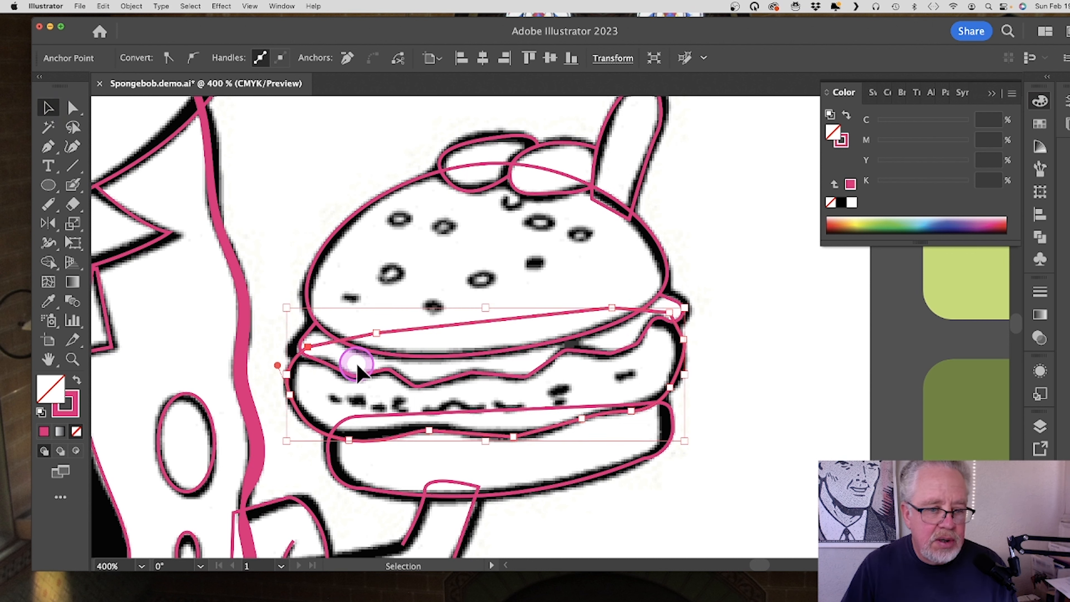
{"action": "left_click", "coordinate": [346, 359], "text": "shift"}
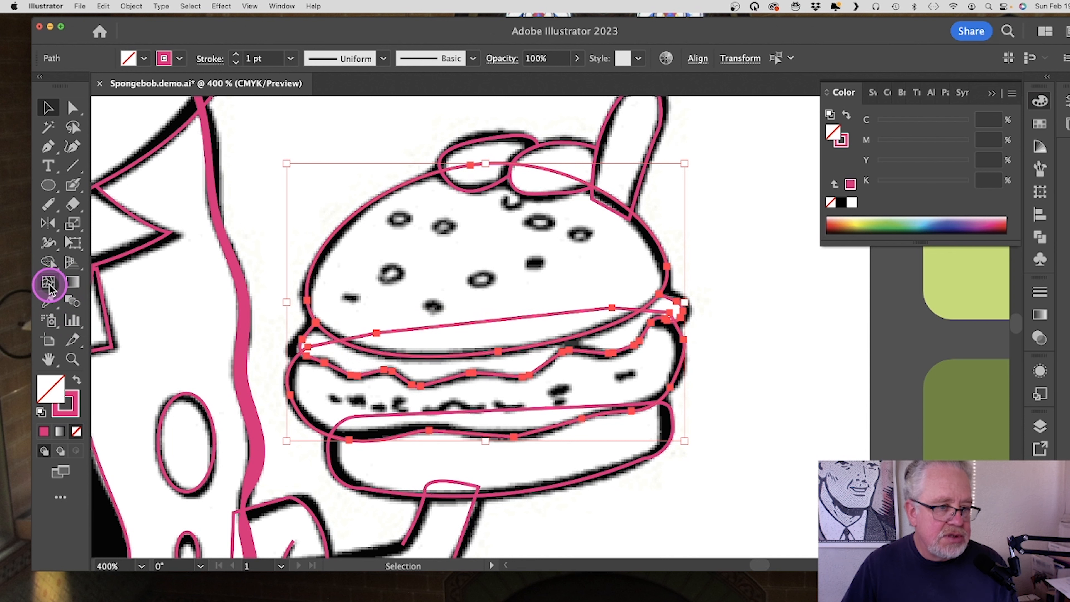
{"action": "left_click", "coordinate": [48, 261]}
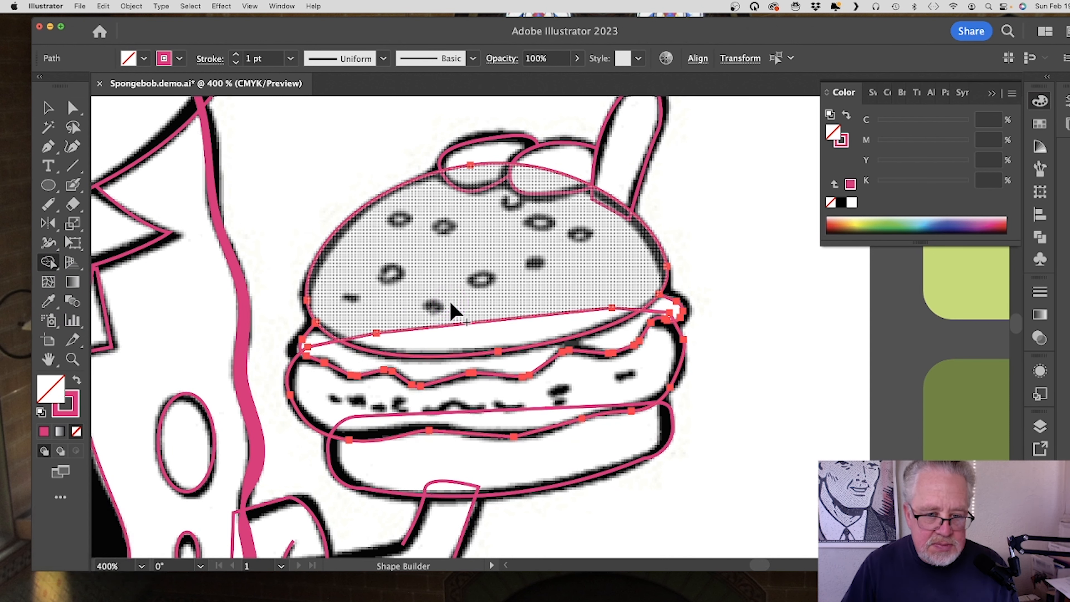
{"action": "left_click_drag", "start_coordinate": [449, 311], "coordinate": [457, 344]}
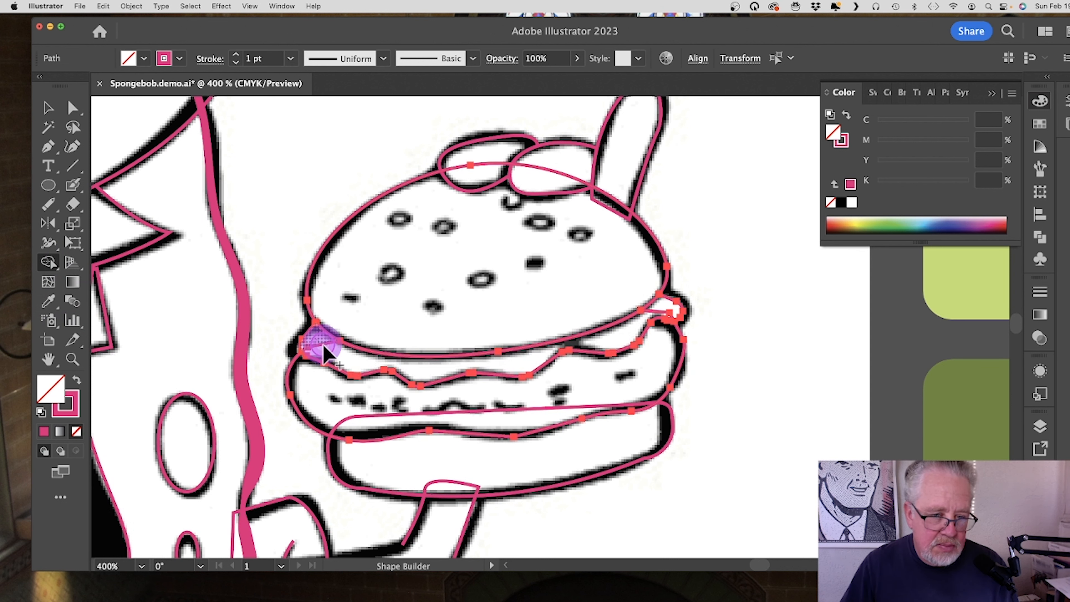
{"action": "mouse_move", "coordinate": [324, 344]}
{"action": "left_mouse_down"}
{"action": "mouse_move", "coordinate": [638, 329]}
{"action": "mouse_move", "coordinate": [681, 310]}
{"action": "mouse_move", "coordinate": [654, 319]}
{"action": "left_mouse_up"}
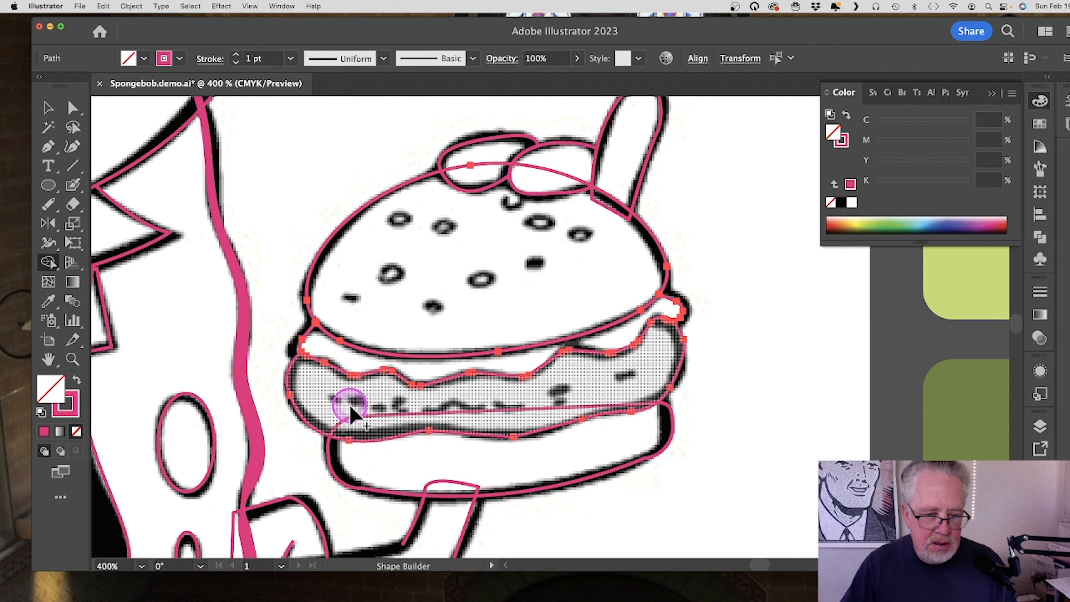
Step: Select the patty and bottom bun, and merge their overlap into the patty with the Shape Builder tool
{"action": "left_click", "coordinate": [45, 107]}
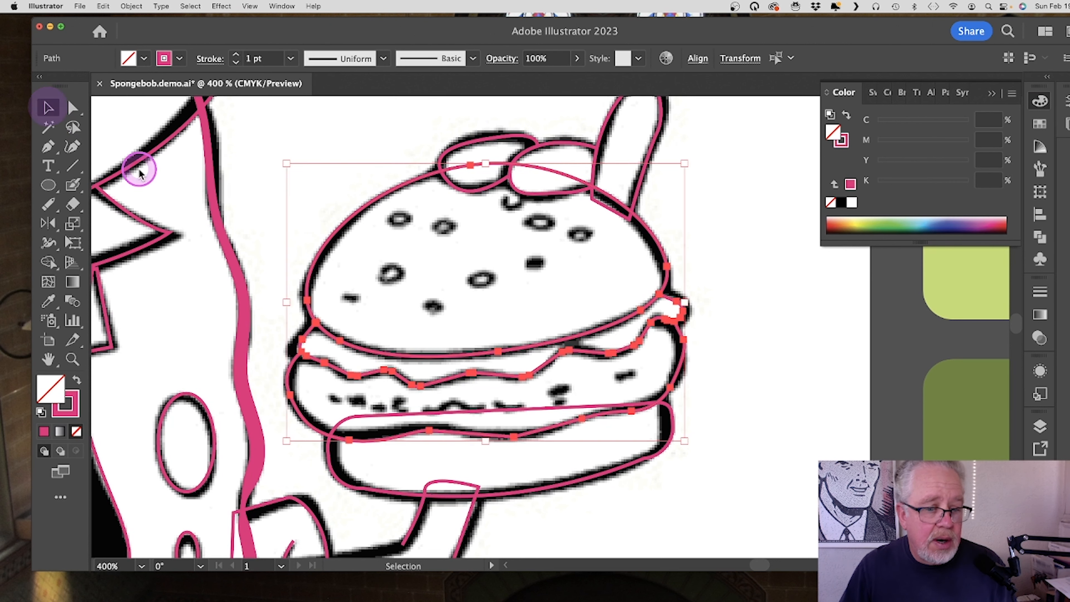
{"action": "left_click", "coordinate": [628, 450]}
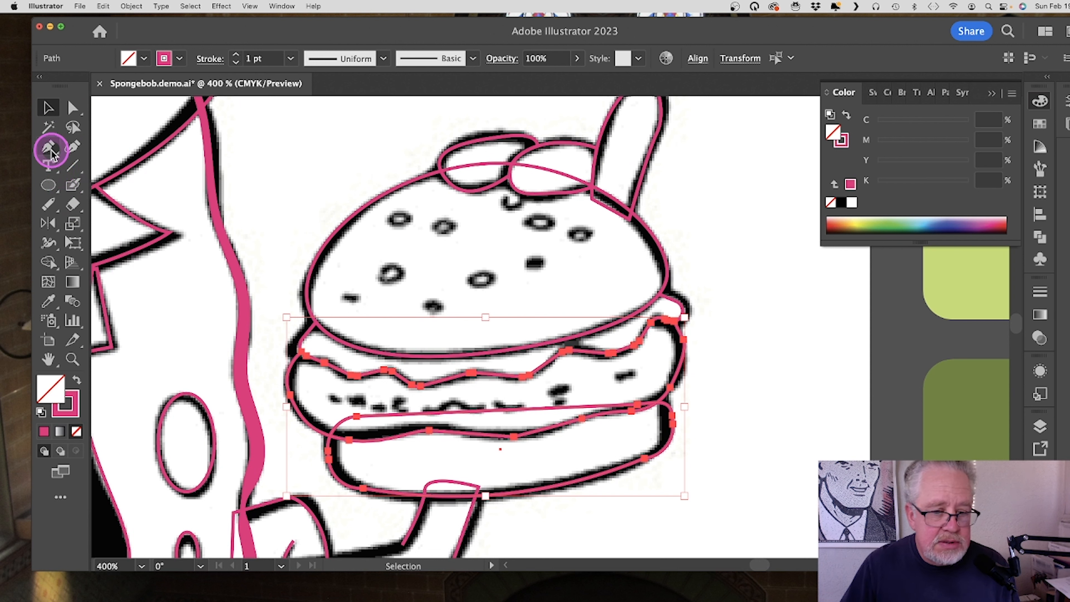
{"action": "left_click", "coordinate": [48, 262]}
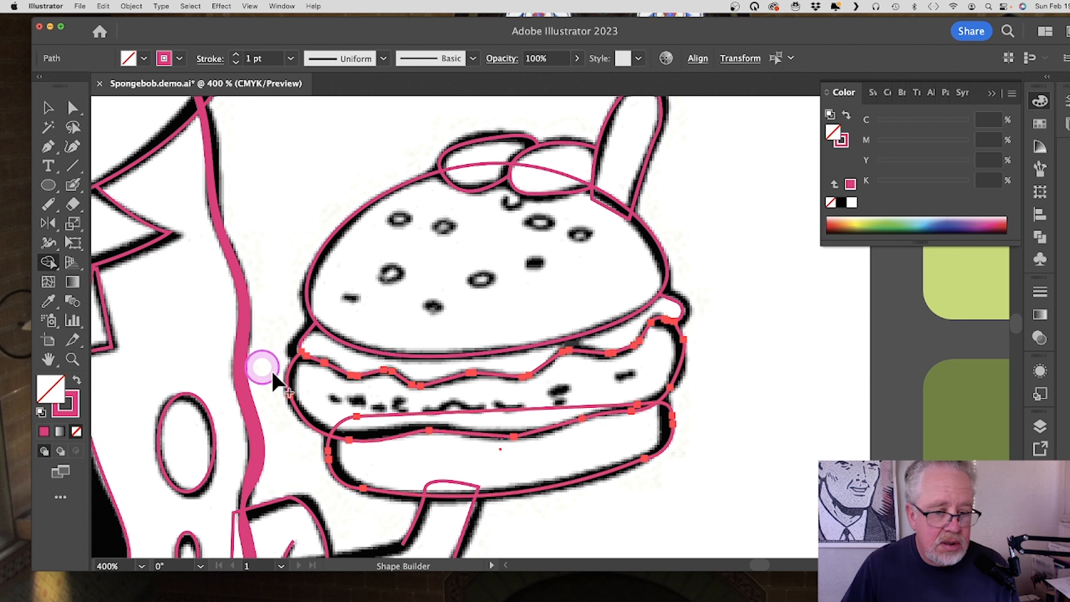
{"action": "left_click", "coordinate": [356, 426]}
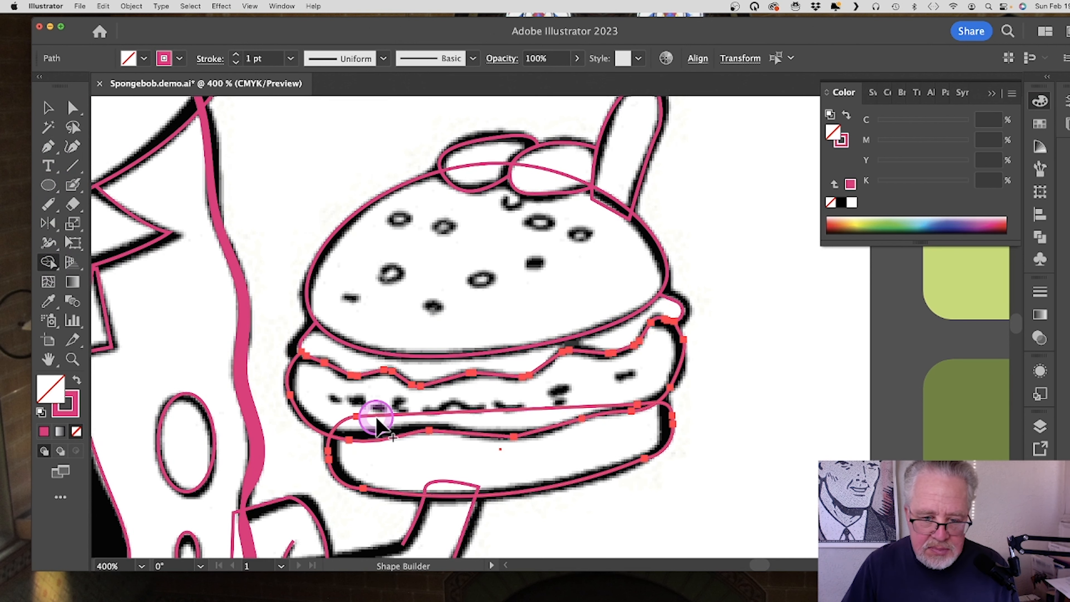
{"action": "left_click_drag", "start_coordinate": [367, 407], "coordinate": [379, 431]}
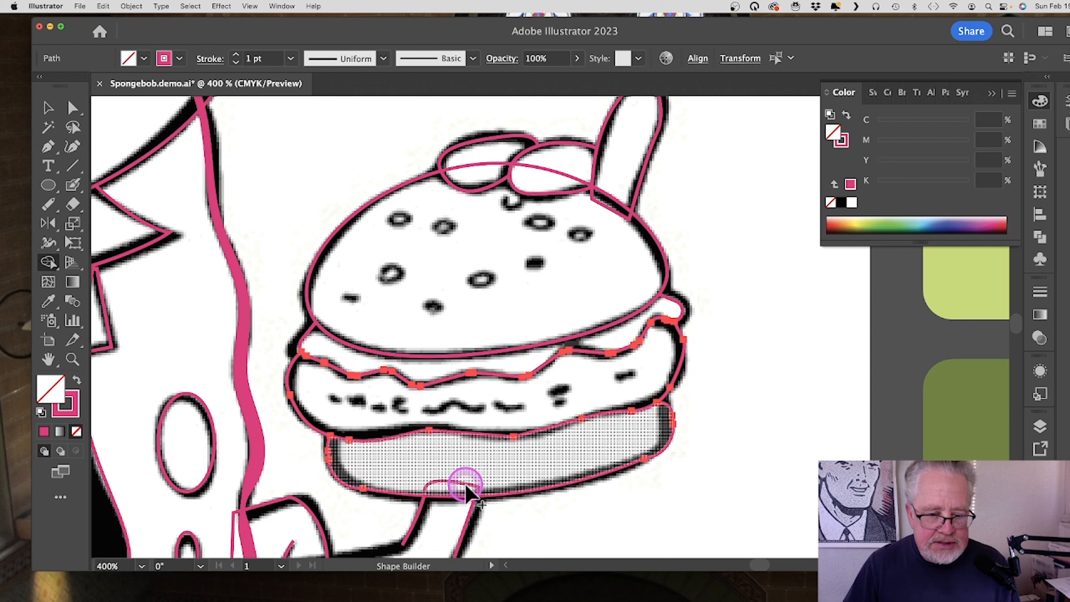
{"action": "mouse_move", "coordinate": [463, 480]}
{"action": "left_mouse_down"}
{"action": "mouse_move", "coordinate": [443, 481]}
{"action": "mouse_move", "coordinate": [446, 497]}
{"action": "left_mouse_up"}
{"action": "left_click", "coordinate": [72, 359]}
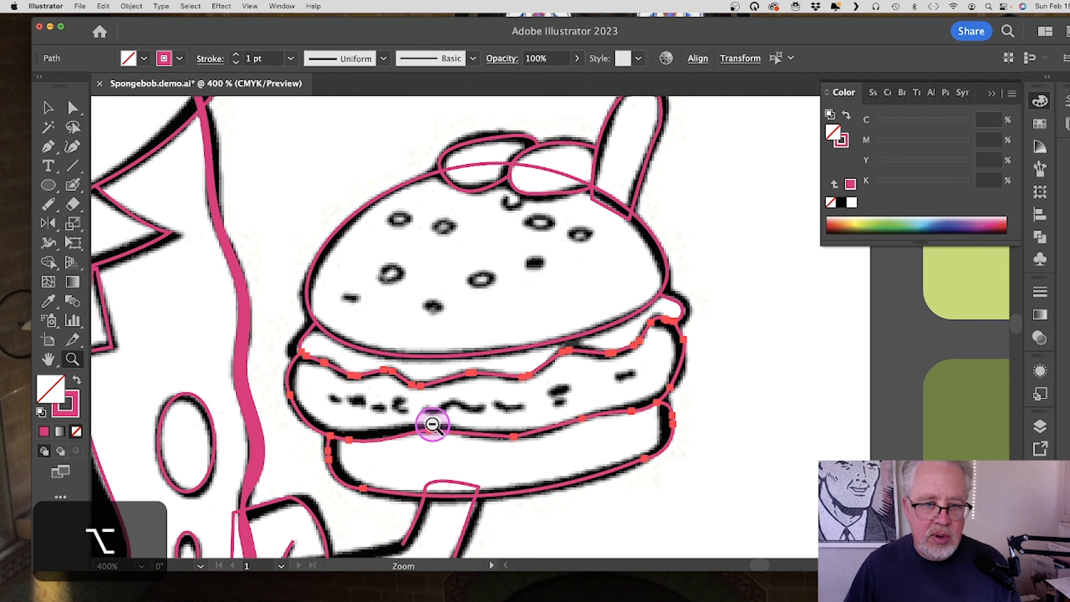
{"action": "left_click", "coordinate": [59, 113]}
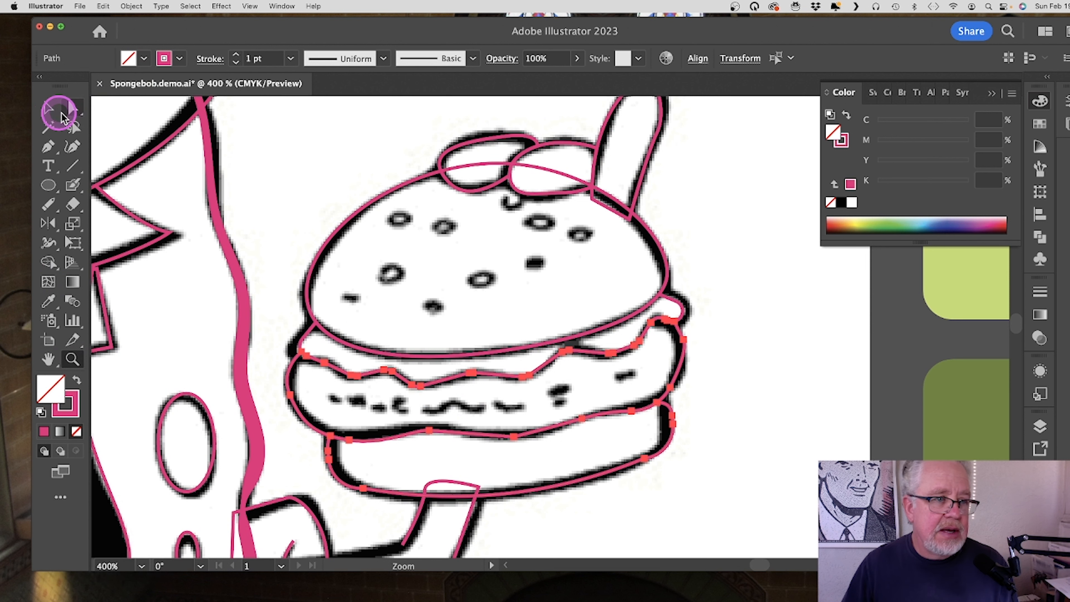
{"action": "left_click", "coordinate": [482, 181]}
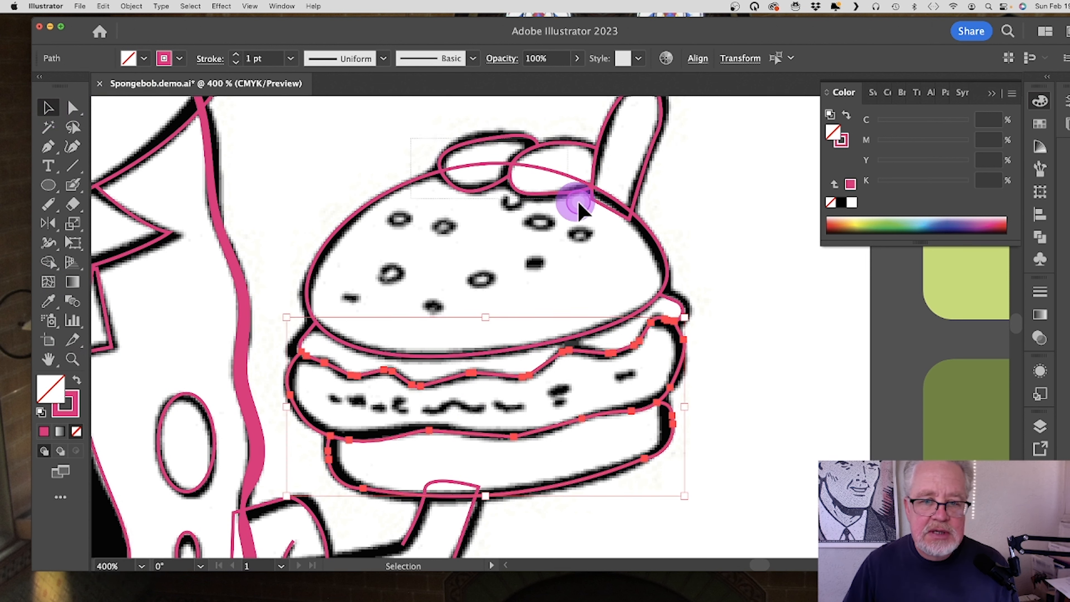
{"action": "left_click", "coordinate": [607, 210]}
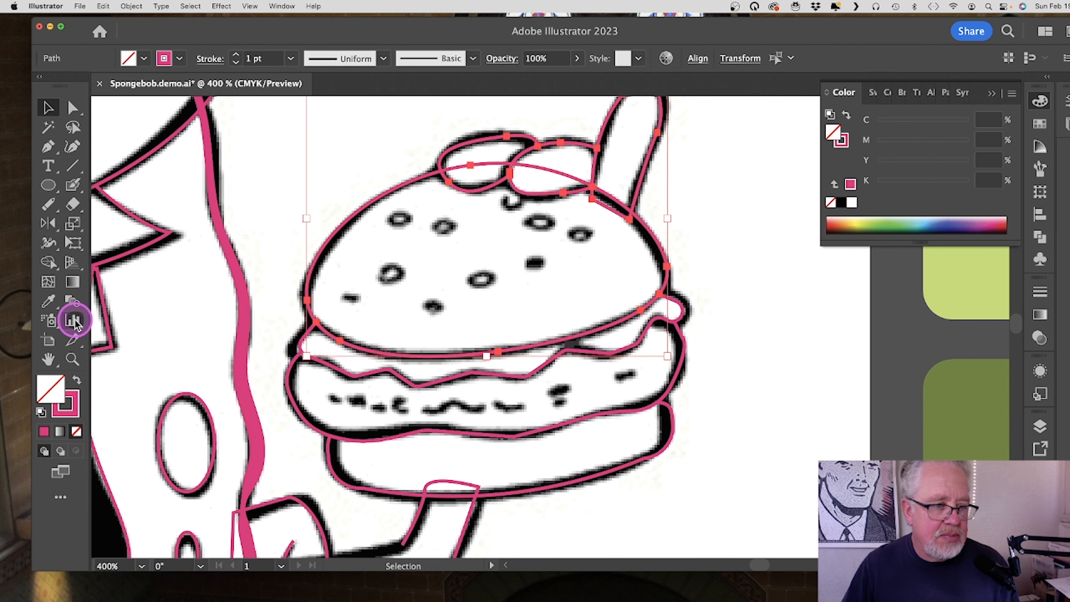
Step: Extend the open path of the arm holding the burger along its upper edge into the sleeve with a curved Pen segment
{"action": "left_click", "coordinate": [72, 360]}
{"action": "left_click", "coordinate": [418, 407], "text": "alt"}
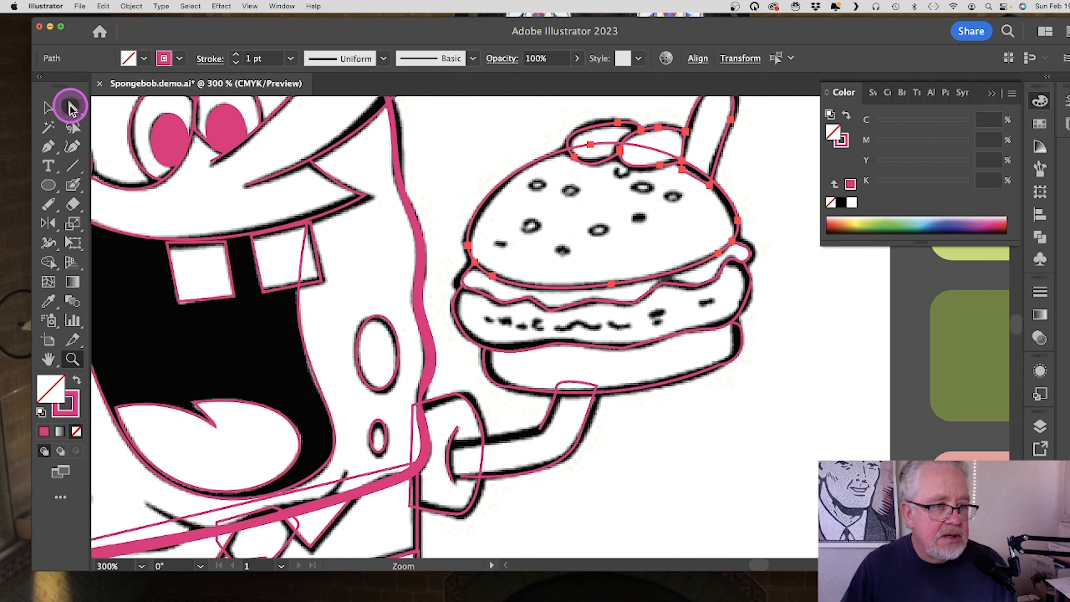
{"action": "left_click", "coordinate": [71, 108]}
{"action": "left_click", "coordinate": [48, 146]}
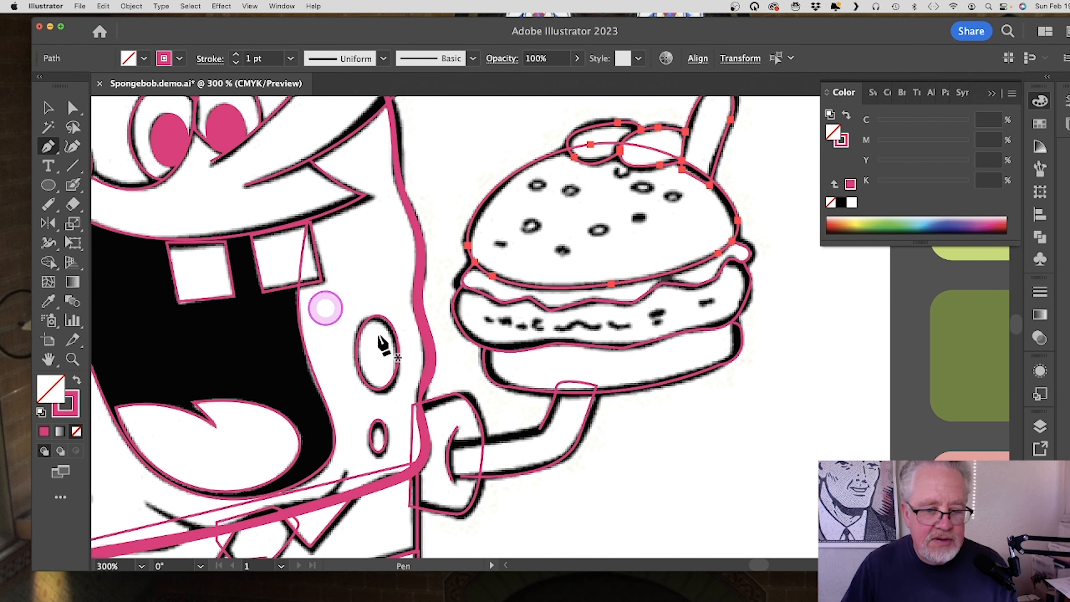
{"action": "left_click", "coordinate": [539, 430]}
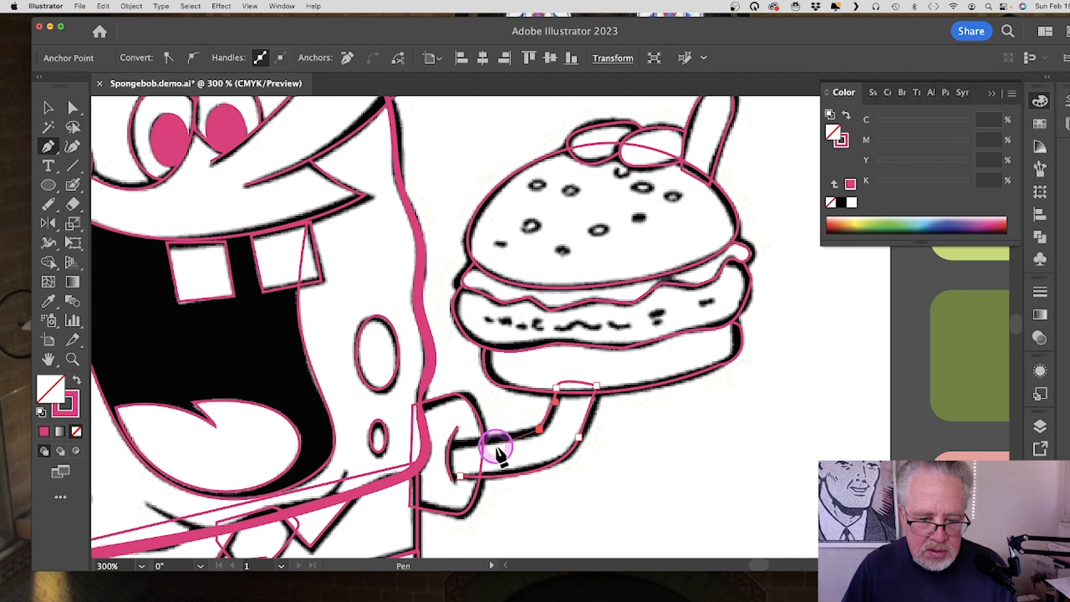
{"action": "left_click", "coordinate": [457, 441]}
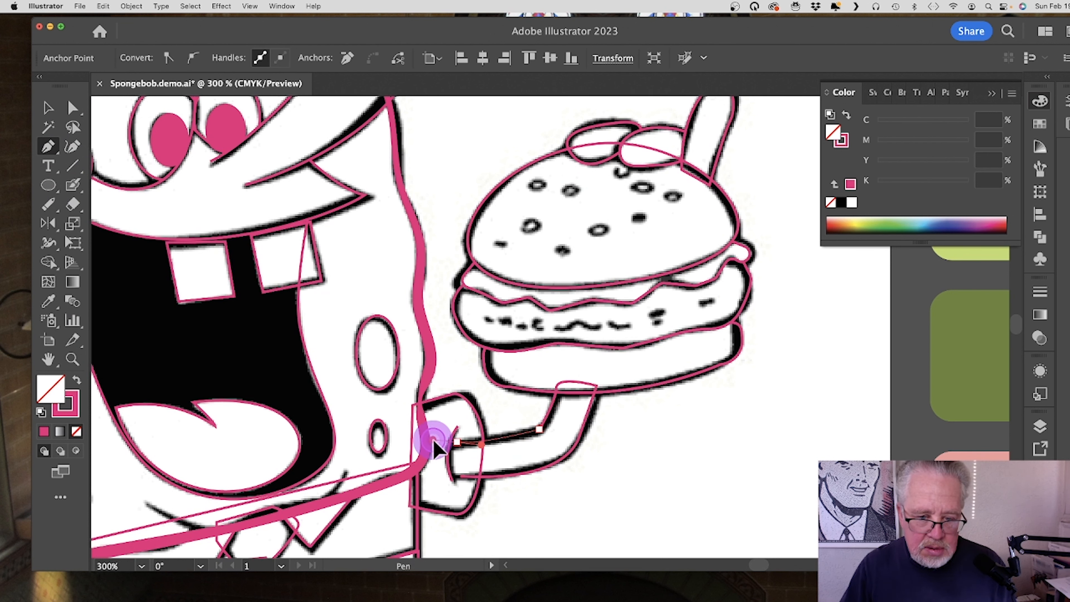
{"action": "left_click", "coordinate": [433, 440]}
{"action": "key", "text": "p"}
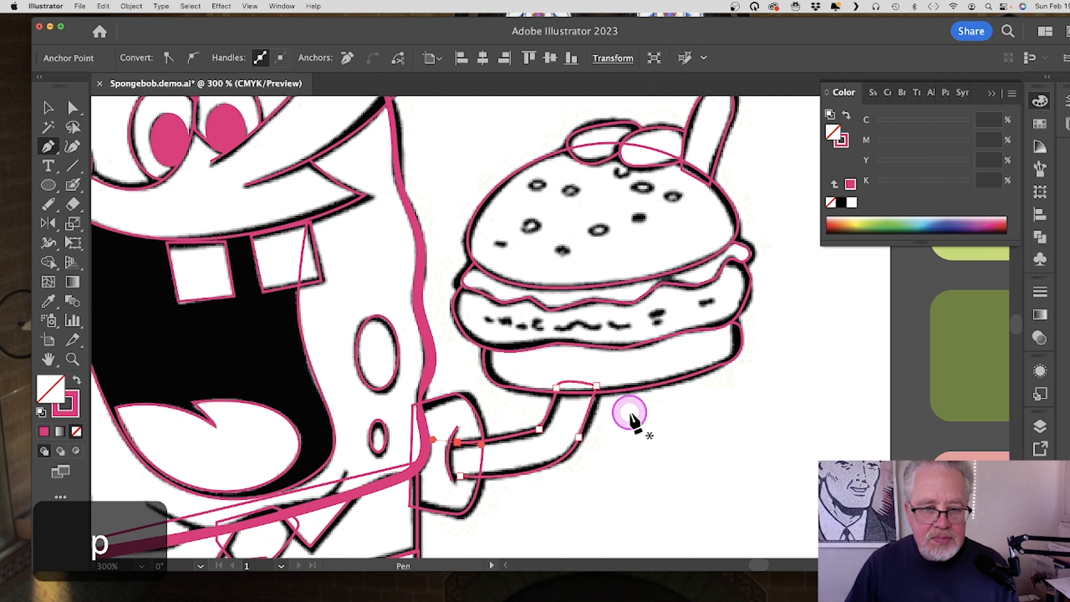
Step: Review the traced outlines across the whole character, from the sponge body down to the legs and shoes
{"action": "left_click", "coordinate": [72, 359]}
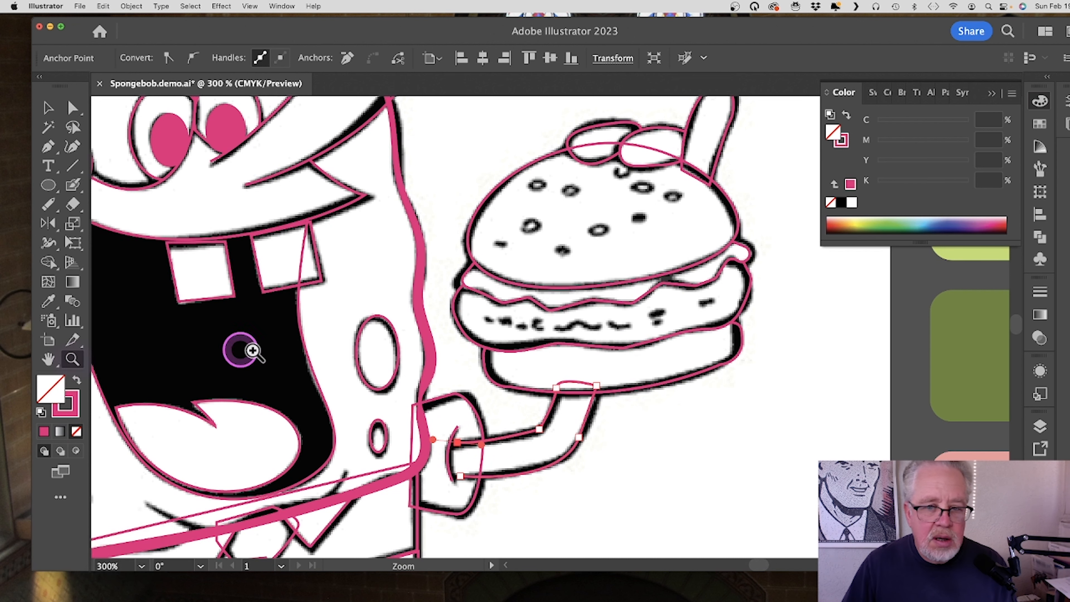
{"action": "left_click", "coordinate": [407, 336], "text": "alt"}
{"action": "left_click", "coordinate": [408, 336], "text": "alt"}
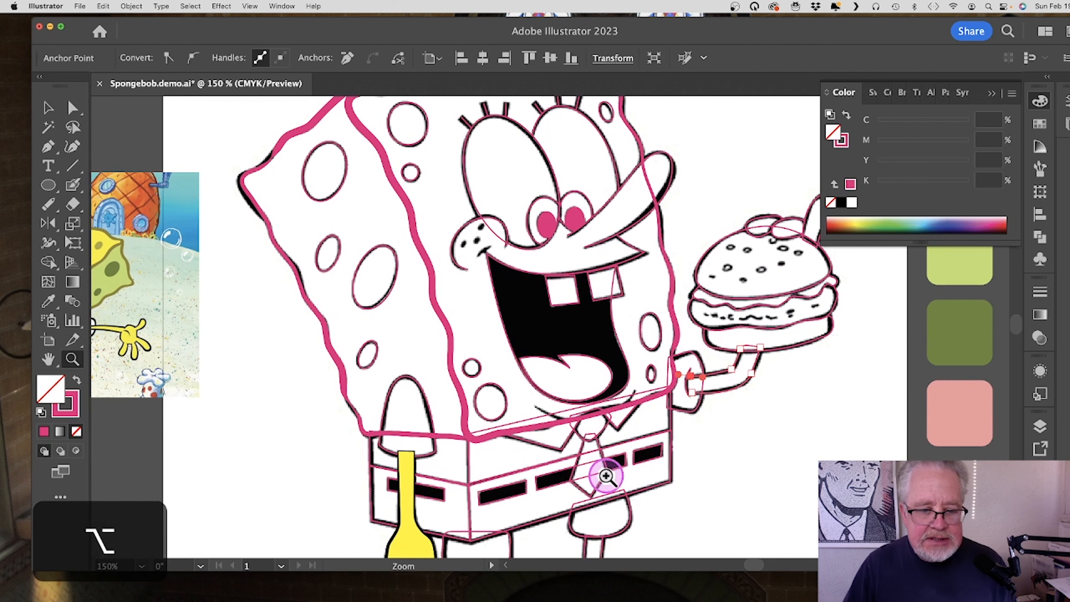
{"action": "scroll", "coordinate": [545, 447], "scroll_direction": "down", "scroll_amount": 2}
{"action": "scroll", "coordinate": [545, 448], "scroll_direction": "down", "scroll_amount": 3}
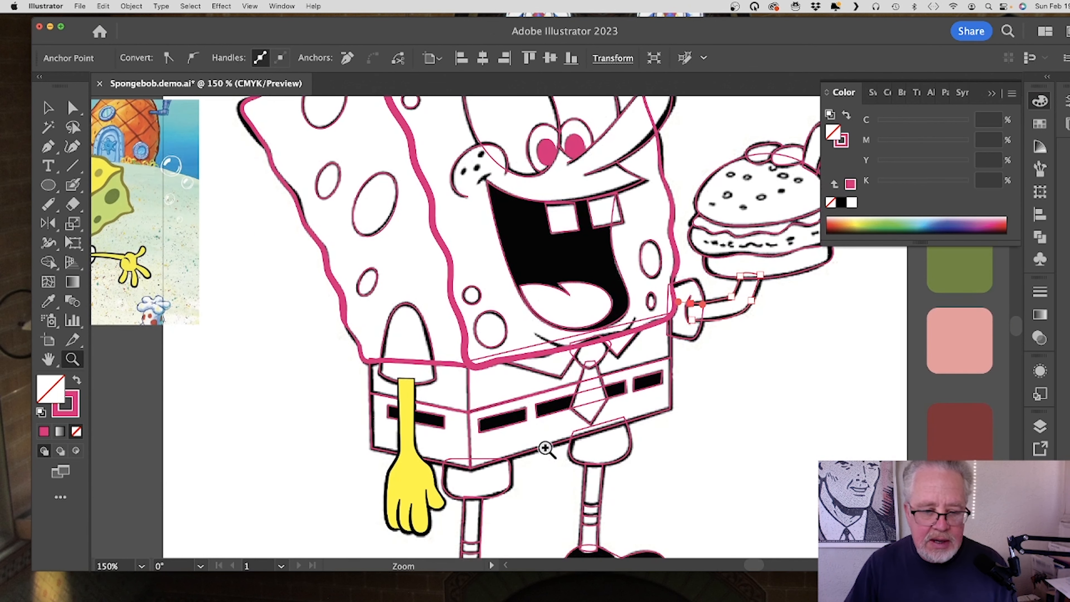
{"action": "scroll", "coordinate": [547, 450], "scroll_direction": "down", "scroll_amount": 1}
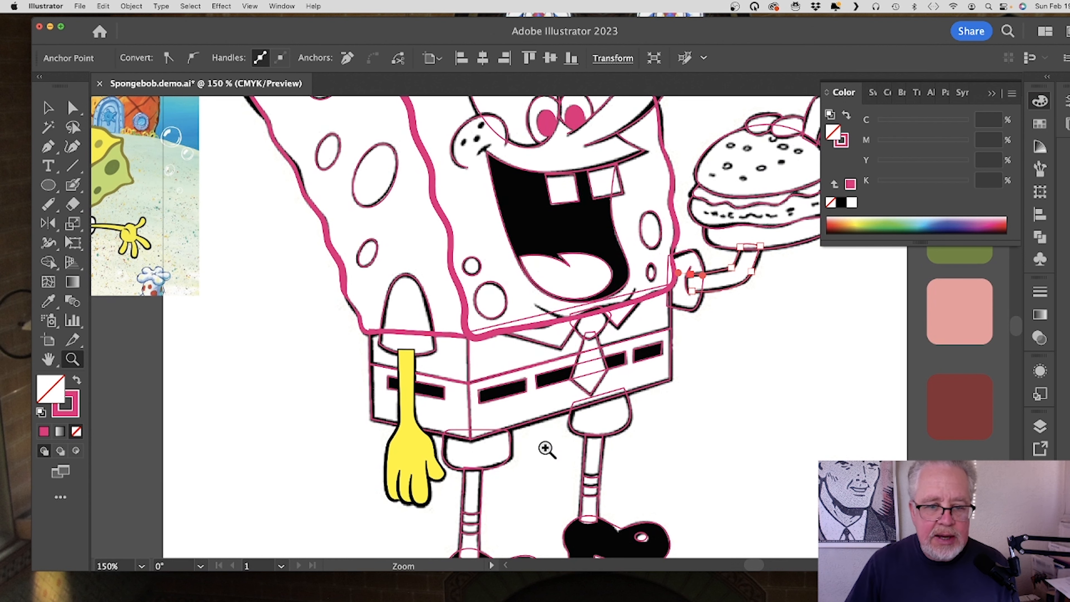
{"action": "scroll", "coordinate": [547, 449], "scroll_direction": "up", "scroll_amount": 1}
{"action": "scroll", "coordinate": [546, 449], "scroll_direction": "up", "scroll_amount": 5}
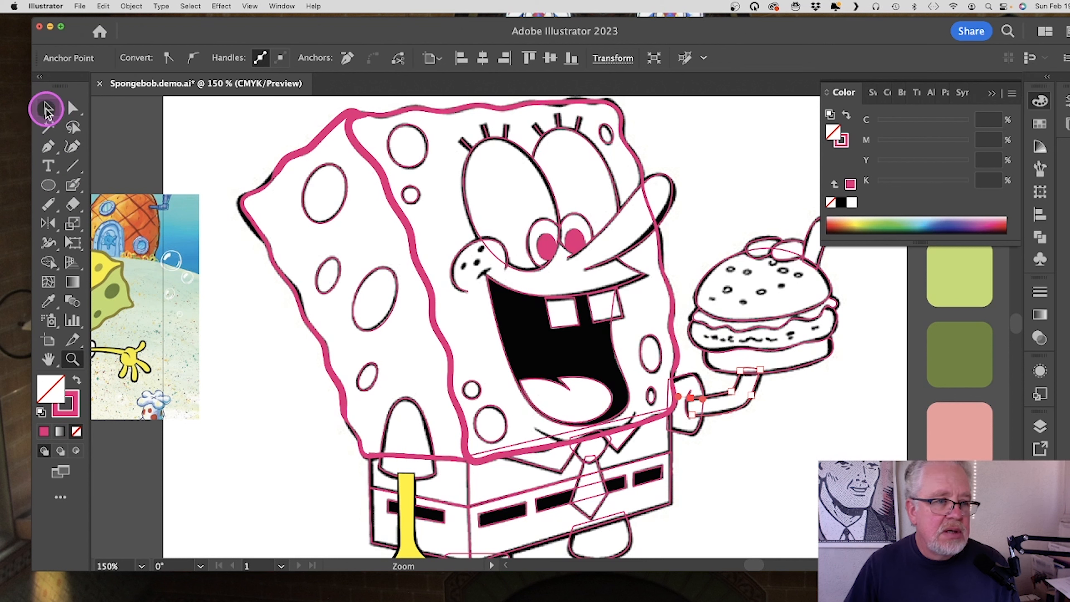
Step: Give the four holes on the sponge's side face a 3 pt stroke with a variable thick-and-thin width profile
{"action": "left_click", "coordinate": [46, 109]}
{"action": "left_click_drag", "start_coordinate": [323, 207], "coordinate": [379, 360]}
{"action": "left_click", "coordinate": [373, 382], "text": "shift"}
{"action": "left_click", "coordinate": [236, 55]}
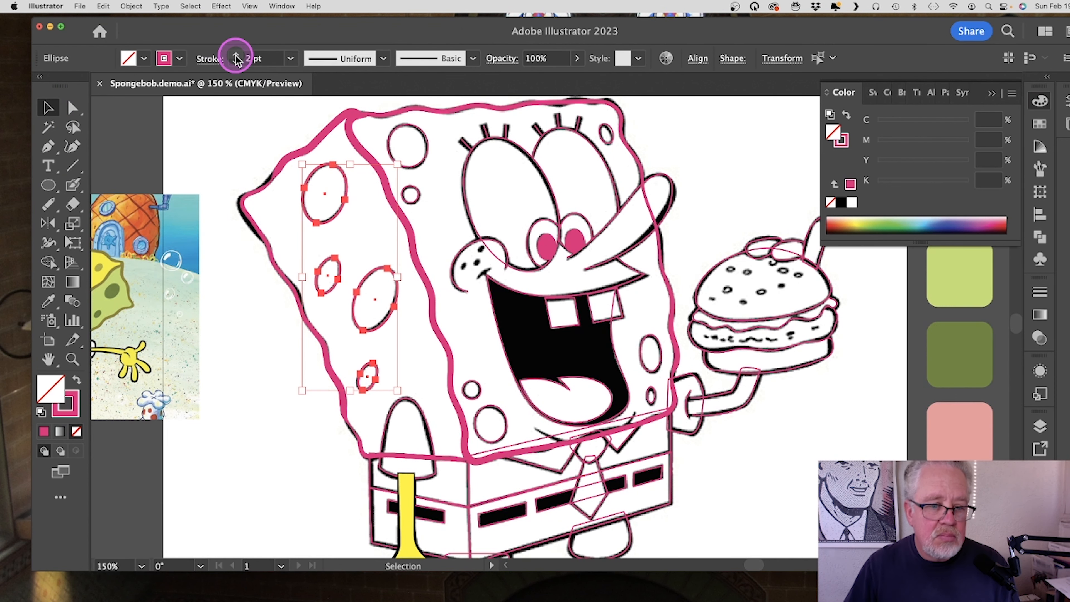
{"action": "left_click", "coordinate": [236, 56]}
{"action": "left_click", "coordinate": [384, 58]}
{"action": "left_click", "coordinate": [363, 144]}
{"action": "key", "text": "super+h"}
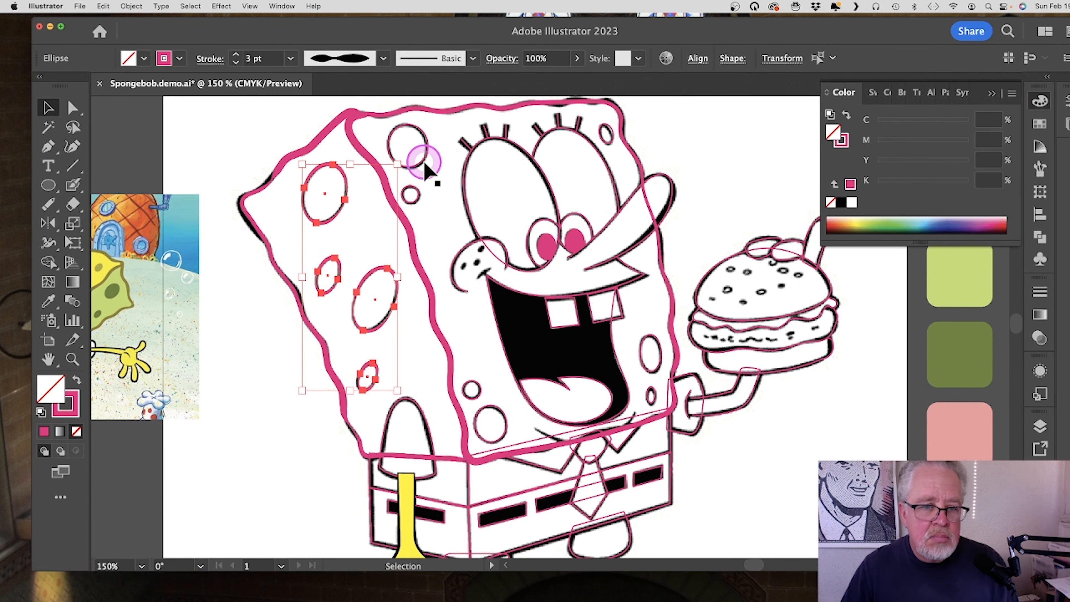
Step: Give the seven holes on the sponge's front face a 3 pt stroke
{"action": "left_click", "coordinate": [424, 162]}
{"action": "left_click", "coordinate": [410, 201], "text": "shift"}
{"action": "left_click", "coordinate": [472, 398], "text": "shift"}
{"action": "left_click", "coordinate": [491, 431], "text": "shift"}
{"action": "left_click", "coordinate": [652, 363], "text": "shift"}
{"action": "left_click", "coordinate": [651, 400], "text": "shift"}
{"action": "left_click", "coordinate": [606, 141], "text": "shift"}
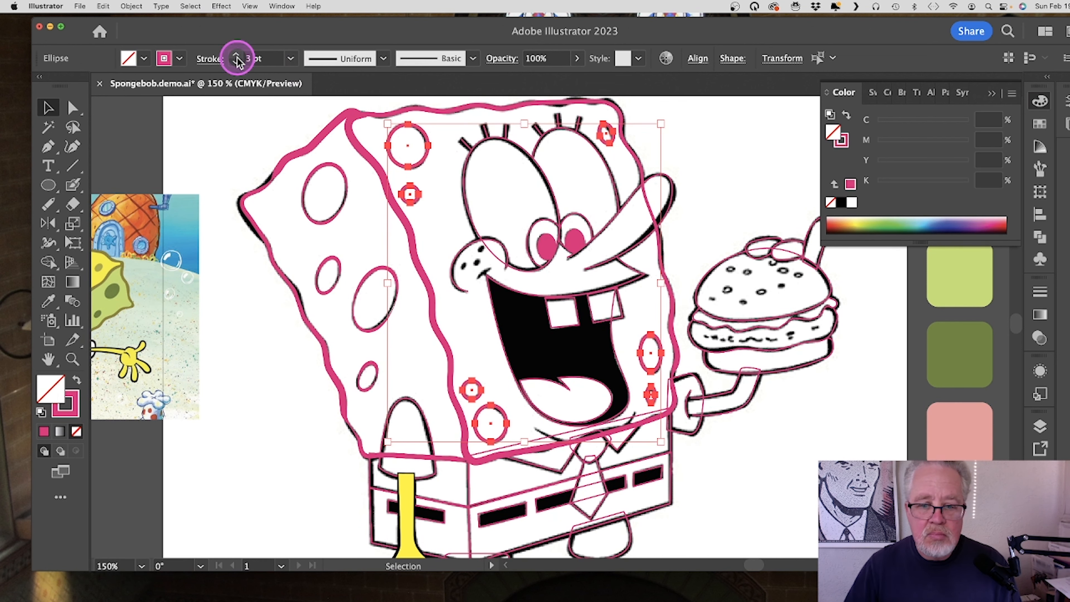
Step: Thicken the outlines of the nose and both irises with the Width tool, widening the nose line near its tip
{"action": "left_click", "coordinate": [73, 359]}
{"action": "left_click", "coordinate": [618, 276]}
{"action": "key", "text": "v"}
{"action": "left_click", "coordinate": [549, 266]}
{"action": "left_click", "coordinate": [38, 264]}
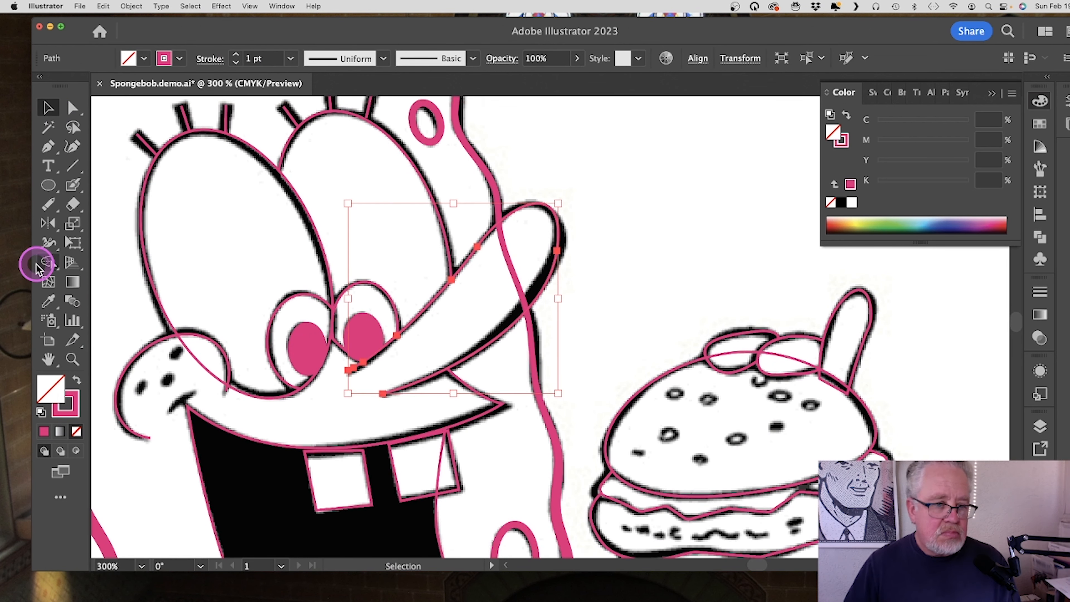
{"action": "left_click", "coordinate": [48, 243]}
{"action": "left_click_drag", "start_coordinate": [555, 225], "coordinate": [551, 226]}
{"action": "left_click_drag", "start_coordinate": [371, 281], "coordinate": [369, 286]}
{"action": "left_click_drag", "start_coordinate": [281, 299], "coordinate": [286, 307]}
Step: Set the stroke of both large eye outlines to 3 pt
{"action": "left_click", "coordinate": [48, 108]}
{"action": "left_click", "coordinate": [283, 149], "text": "shift"}
{"action": "left_click", "coordinate": [273, 163], "text": "shift"}
{"action": "left_click", "coordinate": [425, 182]}
{"action": "left_click", "coordinate": [425, 182]}
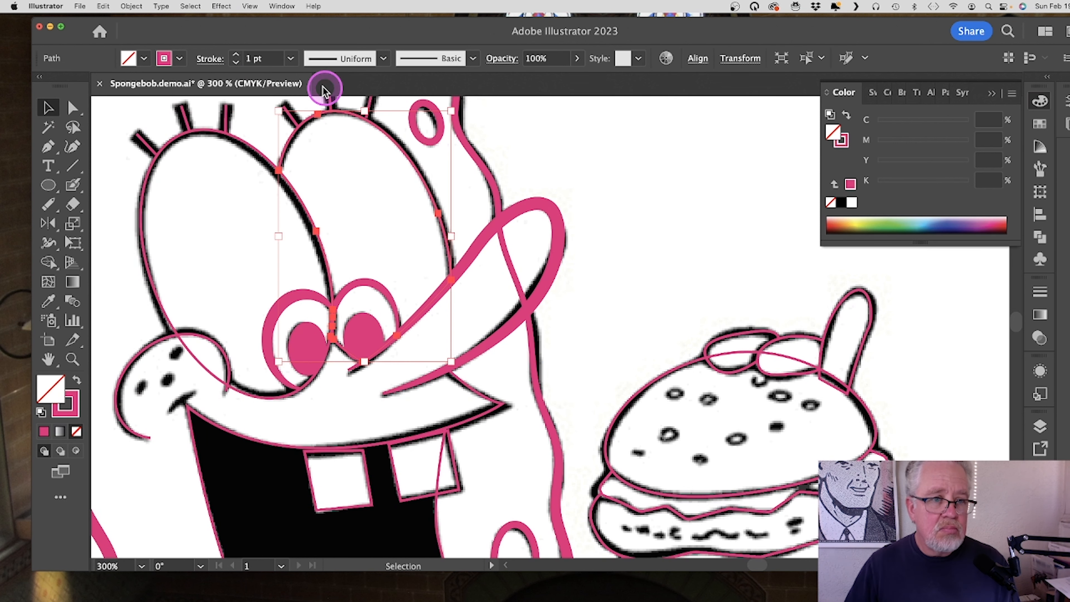
{"action": "double_click", "coordinate": [236, 55]}
{"action": "left_click", "coordinate": [269, 162]}
{"action": "double_click", "coordinate": [236, 55]}
Step: Select all six eyelashes above the eyes and set their stroke to 4 pt
{"action": "scroll", "coordinate": [146, 175], "scroll_direction": "up", "scroll_amount": 3}
{"action": "left_click", "coordinate": [146, 201]}
{"action": "left_click", "coordinate": [185, 173], "text": "shift"}
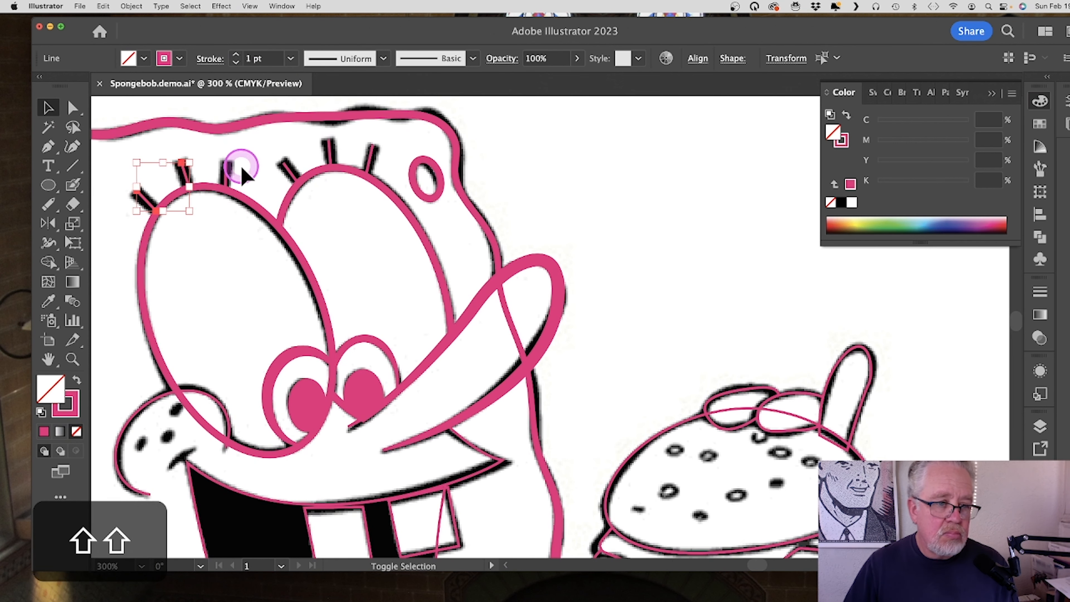
{"action": "left_click", "coordinate": [228, 171], "text": "shift"}
{"action": "left_click", "coordinate": [290, 169], "text": "shift"}
{"action": "left_click", "coordinate": [331, 151], "text": "shift"}
{"action": "left_click", "coordinate": [371, 158], "text": "shift"}
{"action": "triple_click", "coordinate": [236, 55]}
Step: Widen the cheek outline and the lip line near the mouth's corner with the Width tool
{"action": "scroll", "coordinate": [270, 346], "scroll_direction": "down", "scroll_amount": 3}
{"action": "left_click", "coordinate": [163, 316]}
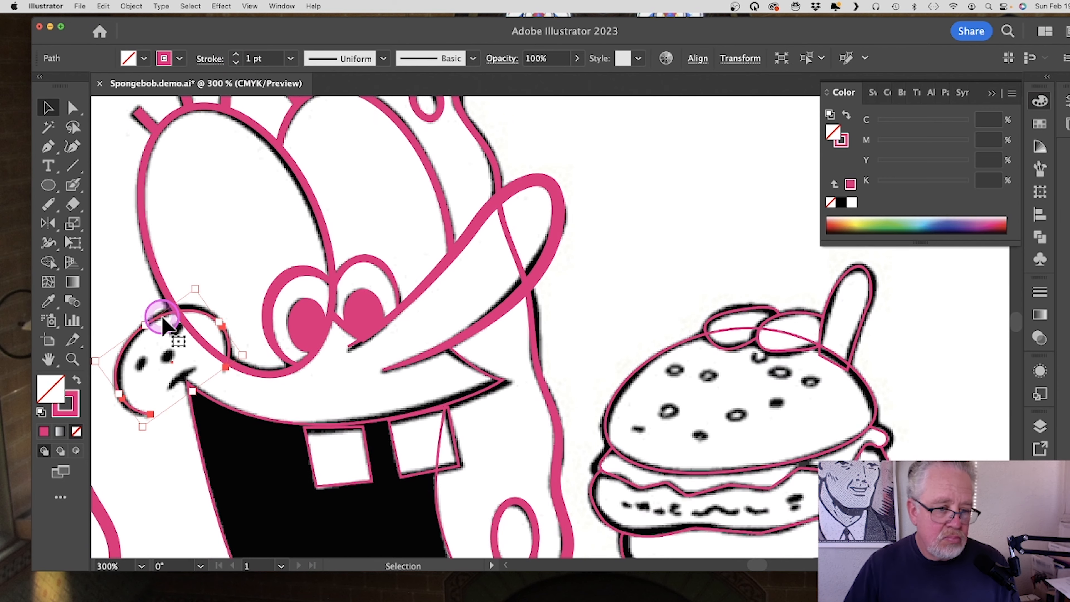
{"action": "key", "text": "shift+w"}
{"action": "mouse_move", "coordinate": [143, 327]}
{"action": "left_mouse_down"}
{"action": "mouse_move", "coordinate": [148, 321]}
{"action": "mouse_move", "coordinate": [137, 329]}
{"action": "left_mouse_up"}
{"action": "left_click_drag", "start_coordinate": [484, 392], "coordinate": [511, 383]}
Step: Set the stroke of the sleeve on the sponge's side face to 4 pt
{"action": "left_click", "coordinate": [72, 359]}
{"action": "left_click", "coordinate": [463, 407], "text": "alt"}
{"action": "left_click", "coordinate": [492, 403], "text": "alt"}
{"action": "left_click", "coordinate": [476, 377]}
{"action": "left_click", "coordinate": [475, 376]}
{"action": "left_click", "coordinate": [49, 108]}
{"action": "left_click", "coordinate": [500, 274]}
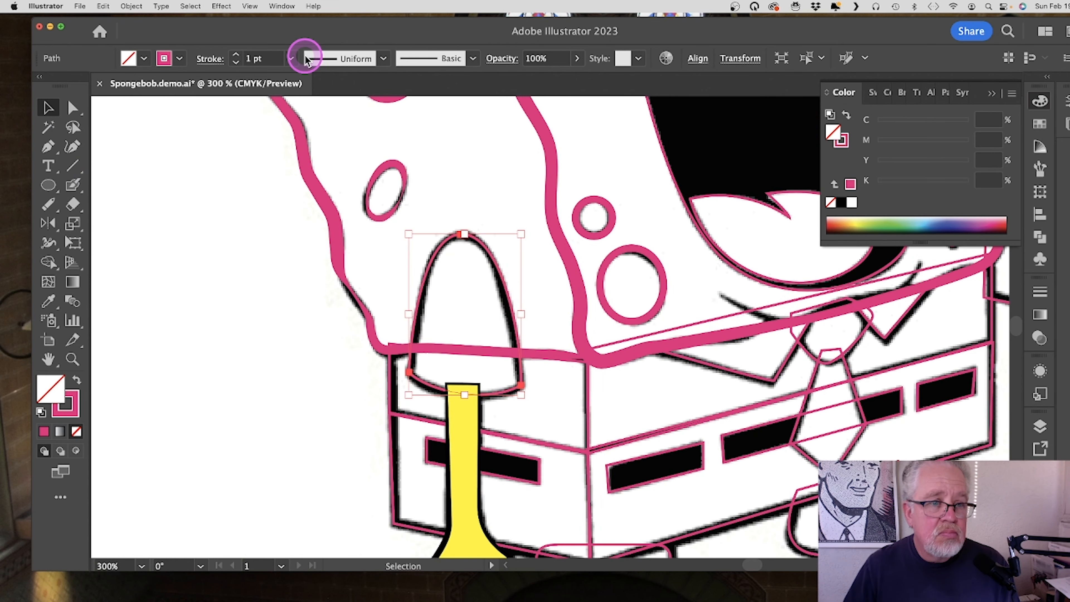
{"action": "left_click", "coordinate": [236, 54]}
{"action": "left_click", "coordinate": [236, 55]}
{"action": "left_click", "coordinate": [236, 55]}
Step: Give both trouser-leg cuffs below the pants a 3 pt stroke
{"action": "scroll", "coordinate": [590, 451], "scroll_direction": "down", "scroll_amount": 2}
{"action": "key", "text": "space"}
{"action": "mouse_move", "coordinate": [687, 413]}
{"action": "left_mouse_down"}
{"action": "mouse_move", "coordinate": [662, 425]}
{"action": "mouse_move", "coordinate": [416, 249]}
{"action": "left_mouse_up"}
{"action": "left_click", "coordinate": [542, 347]}
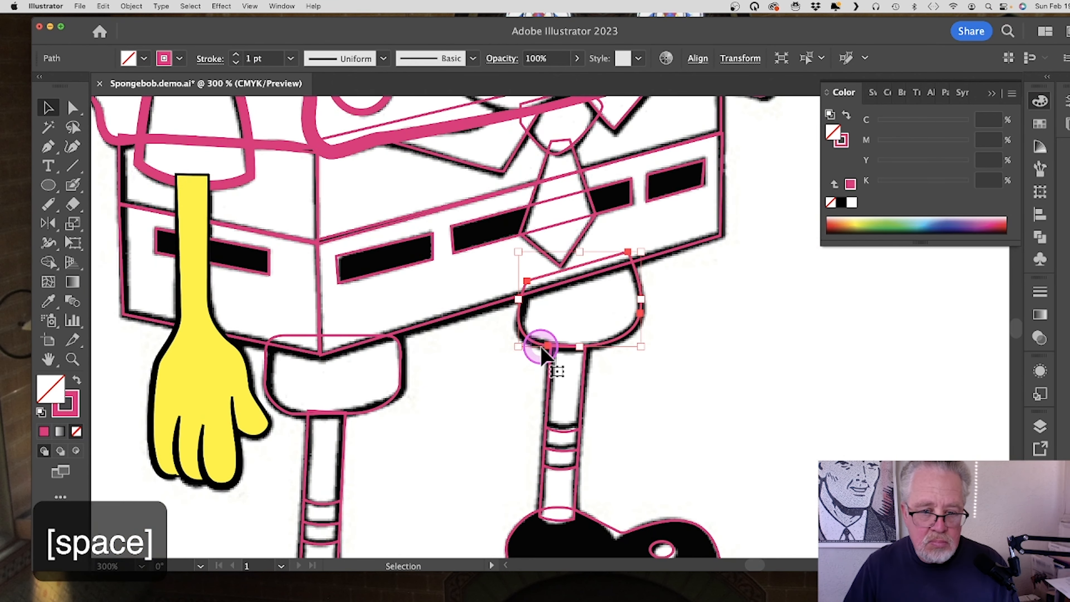
{"action": "left_click", "coordinate": [400, 366], "text": "shift"}
{"action": "left_click", "coordinate": [237, 54]}
{"action": "left_click", "coordinate": [237, 55]}
Step: Give the outlines of both legs a 3 pt stroke
{"action": "scroll", "coordinate": [403, 339], "scroll_direction": "down", "scroll_amount": 2}
{"action": "left_click", "coordinate": [344, 382]}
{"action": "left_click", "coordinate": [582, 331], "text": "shift"}
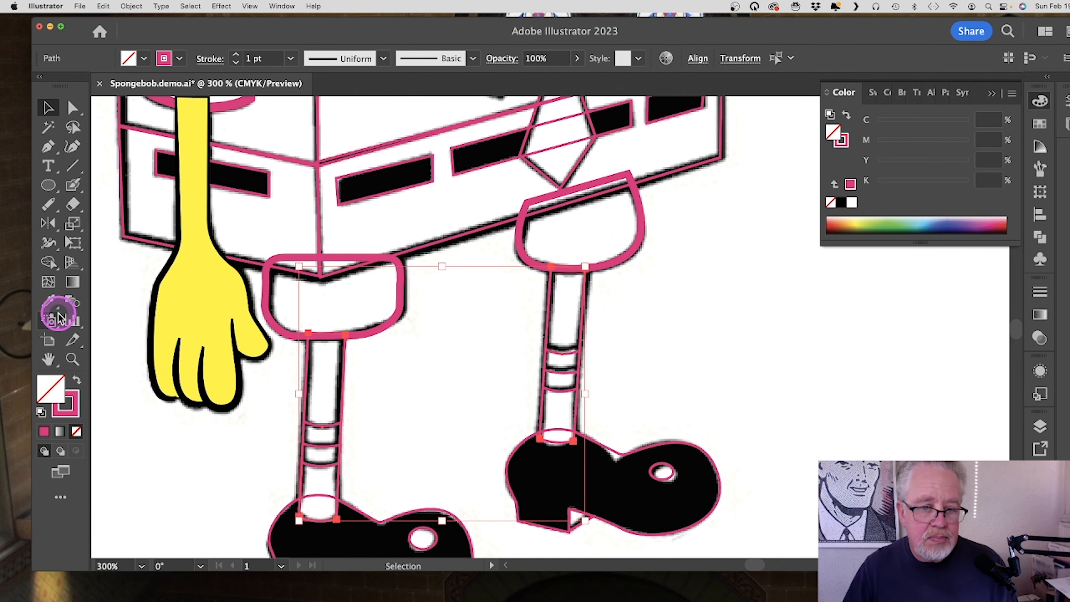
{"action": "left_click", "coordinate": [237, 55]}
{"action": "left_click", "coordinate": [236, 55]}
Step: Set the stroke of the burger-holding arm and its sleeve to 3 pt
{"action": "left_click", "coordinate": [72, 359]}
{"action": "left_click", "coordinate": [516, 350], "text": "alt"}
{"action": "left_click", "coordinate": [716, 368], "text": "alt"}
{"action": "scroll", "coordinate": [530, 419], "scroll_direction": "up", "scroll_amount": 5}
{"action": "left_click", "coordinate": [49, 107]}
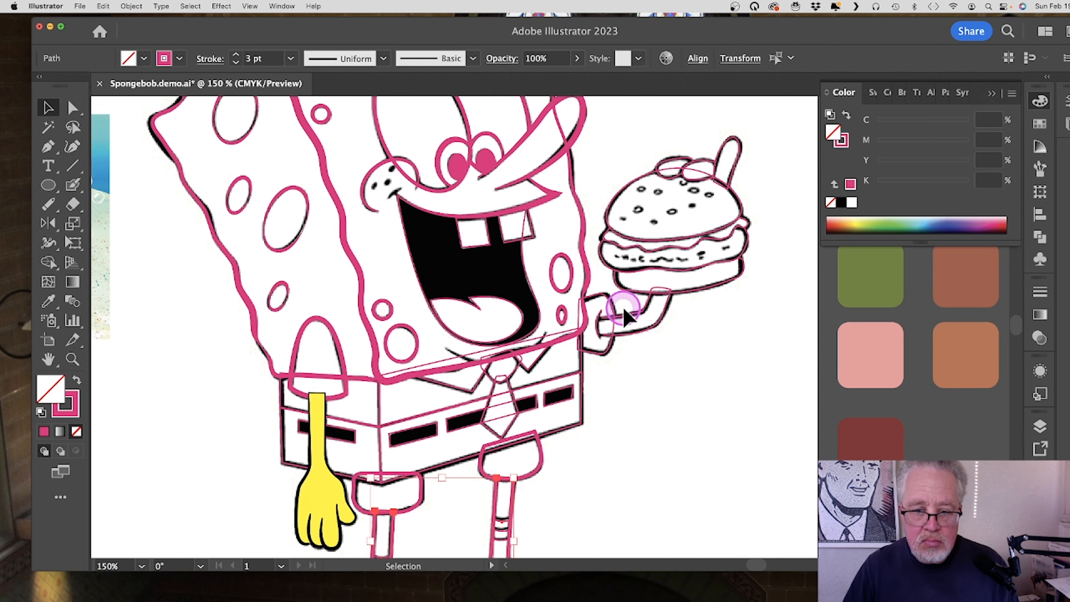
{"action": "left_click", "coordinate": [624, 315]}
{"action": "left_click", "coordinate": [613, 342], "text": "shift"}
{"action": "left_click", "coordinate": [236, 55]}
{"action": "left_click", "coordinate": [236, 56]}
Step: Set the stroke of the two fingers and the thumb on top of the burger to 3 pt
{"action": "scroll", "coordinate": [712, 341], "scroll_direction": "up", "scroll_amount": 3}
{"action": "left_click", "coordinate": [679, 235]}
{"action": "left_click", "coordinate": [707, 237], "text": "shift"}
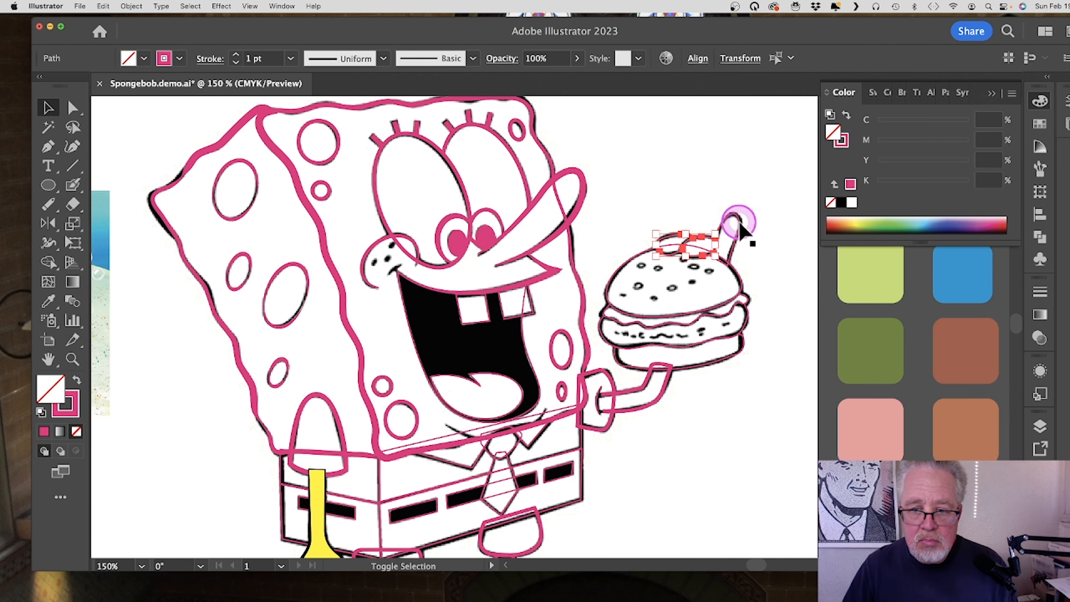
{"action": "left_click", "coordinate": [740, 223], "text": "shift"}
{"action": "left_click", "coordinate": [236, 55]}
{"action": "left_click", "coordinate": [236, 55]}
Step: Give the tie, its knot and the shirt collar a 2 pt stroke
{"action": "scroll", "coordinate": [624, 363], "scroll_direction": "down", "scroll_amount": 3}
{"action": "left_click", "coordinate": [511, 345]}
{"action": "left_click", "coordinate": [517, 322], "text": "shift"}
{"action": "left_click", "coordinate": [237, 55]}
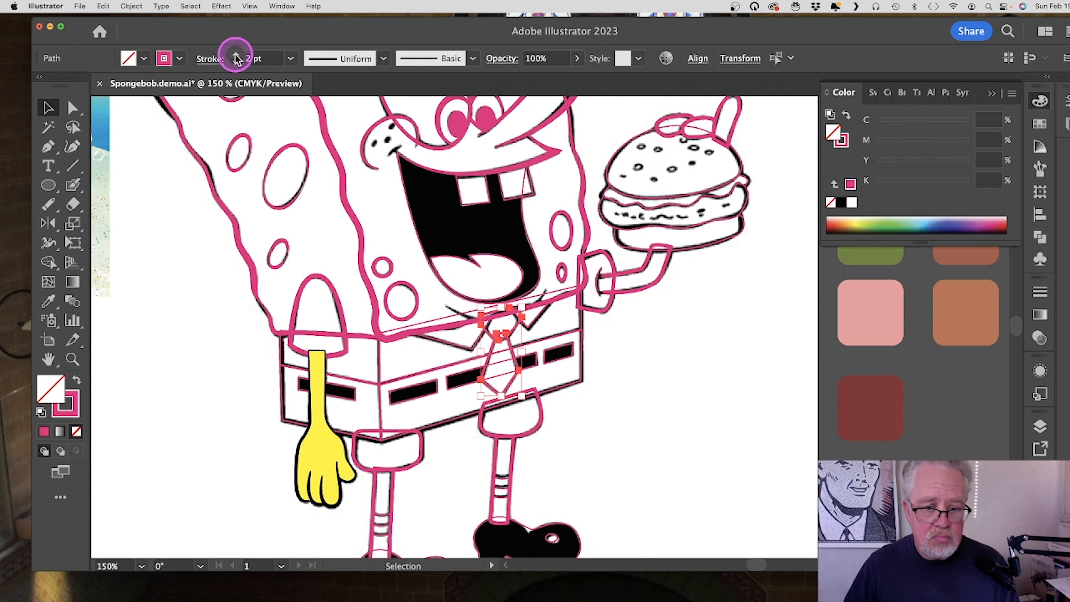
{"action": "left_click", "coordinate": [472, 348]}
{"action": "left_click", "coordinate": [235, 55]}
Step: Set the burger outlines to a 2 pt stroke and widen the patty's lower edge and bottom bun's corners with the Width tool
{"action": "left_click", "coordinate": [524, 375]}
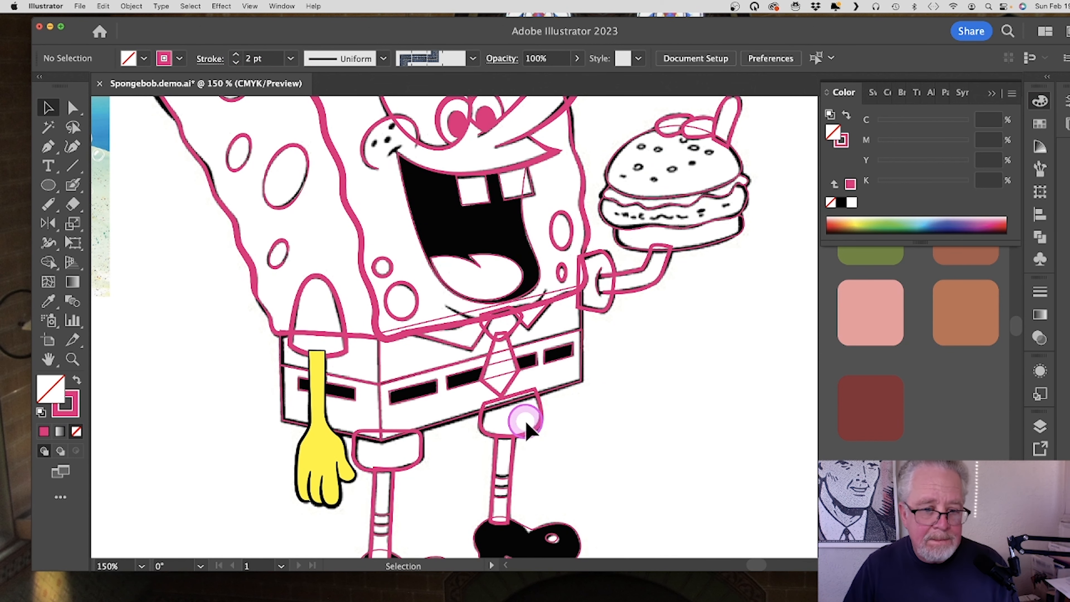
{"action": "left_click", "coordinate": [735, 244]}
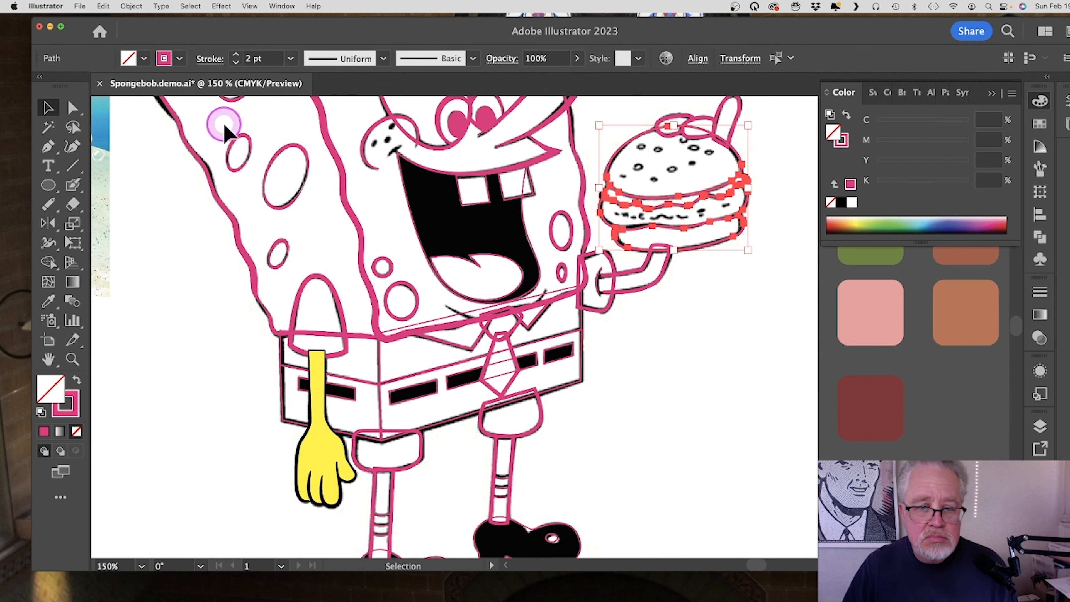
{"action": "key", "text": "super+equal"}
{"action": "key", "text": "super+equal"}
{"action": "left_click", "coordinate": [48, 261]}
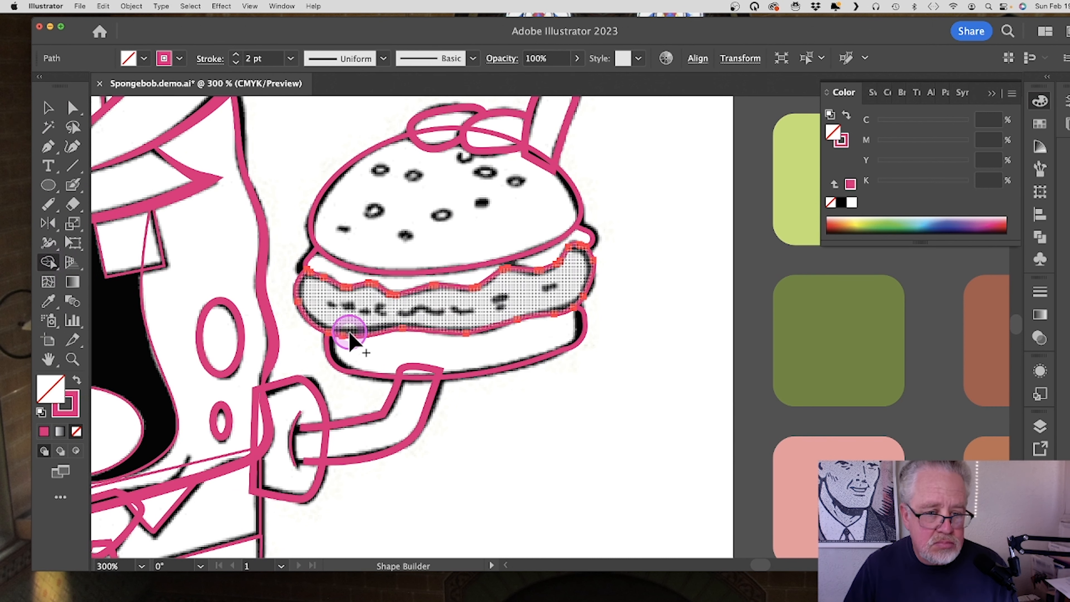
{"action": "key", "text": "shift+w"}
{"action": "left_click_drag", "start_coordinate": [351, 336], "coordinate": [353, 331]}
{"action": "left_click_drag", "start_coordinate": [584, 324], "coordinate": [578, 328]}
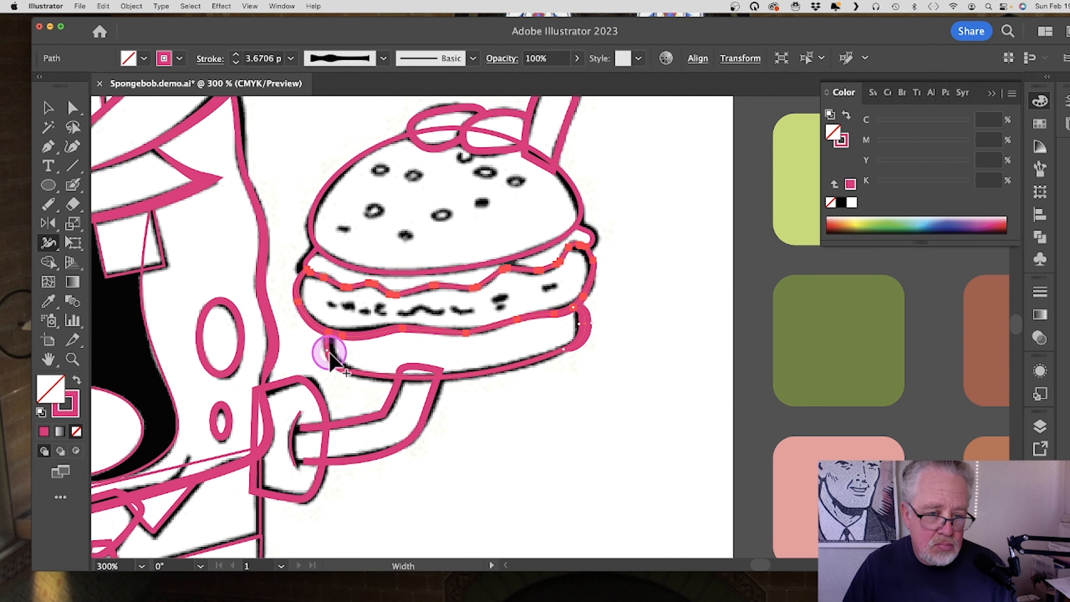
{"action": "left_click_drag", "start_coordinate": [330, 354], "coordinate": [335, 352]}
Step: Fill the nose with the yellow of the palette swatch using the Eyedropper
{"action": "left_click", "coordinate": [73, 359]}
{"action": "left_click", "coordinate": [233, 337], "text": "alt"}
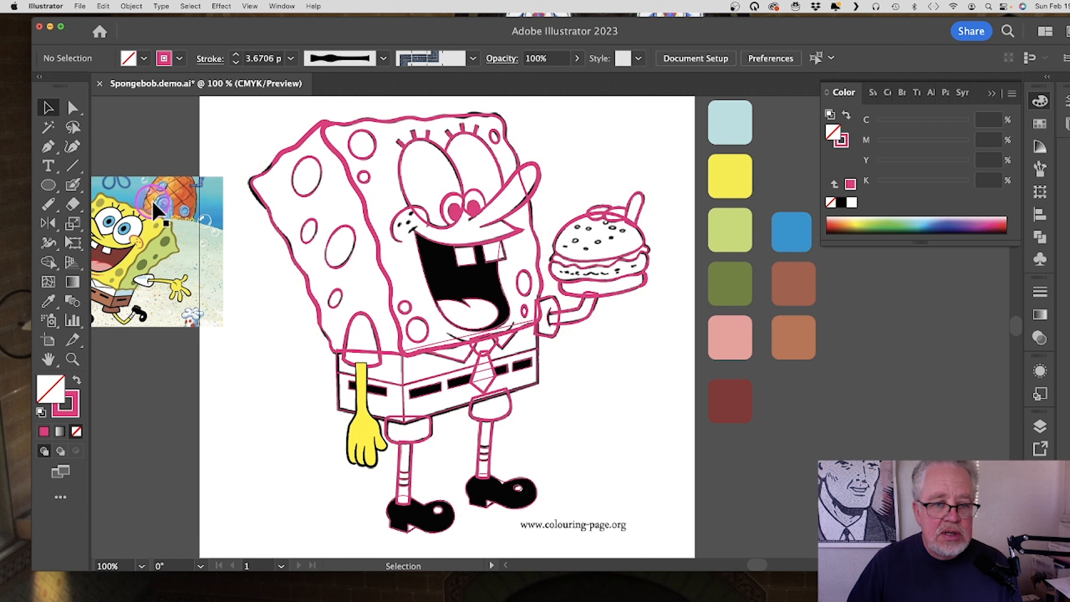
{"action": "left_click", "coordinate": [387, 123]}
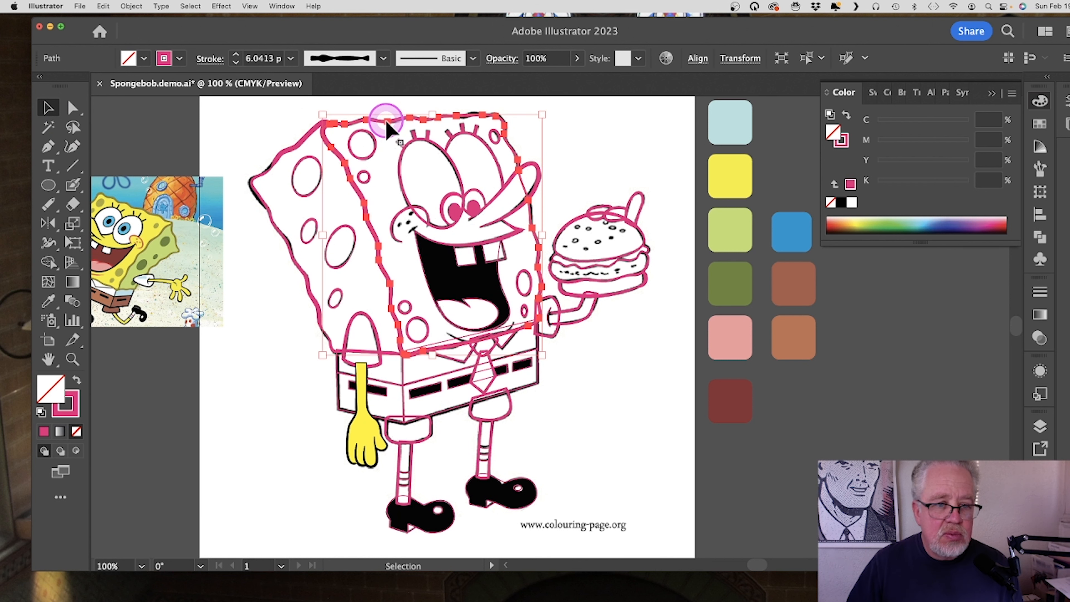
{"action": "left_click", "coordinate": [517, 209]}
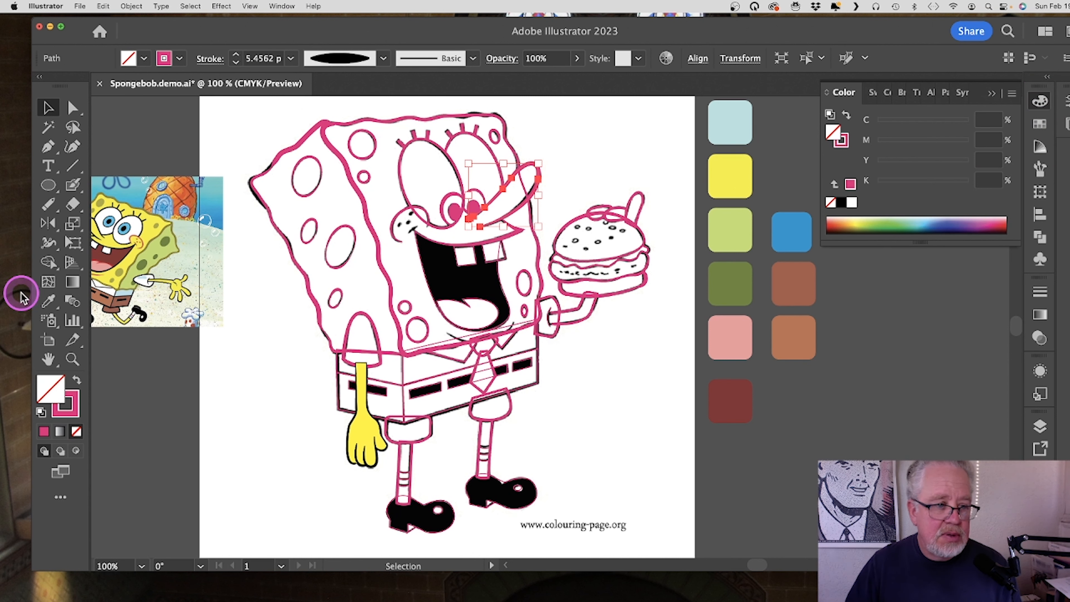
{"action": "left_click", "coordinate": [48, 300]}
{"action": "left_click", "coordinate": [733, 175]}
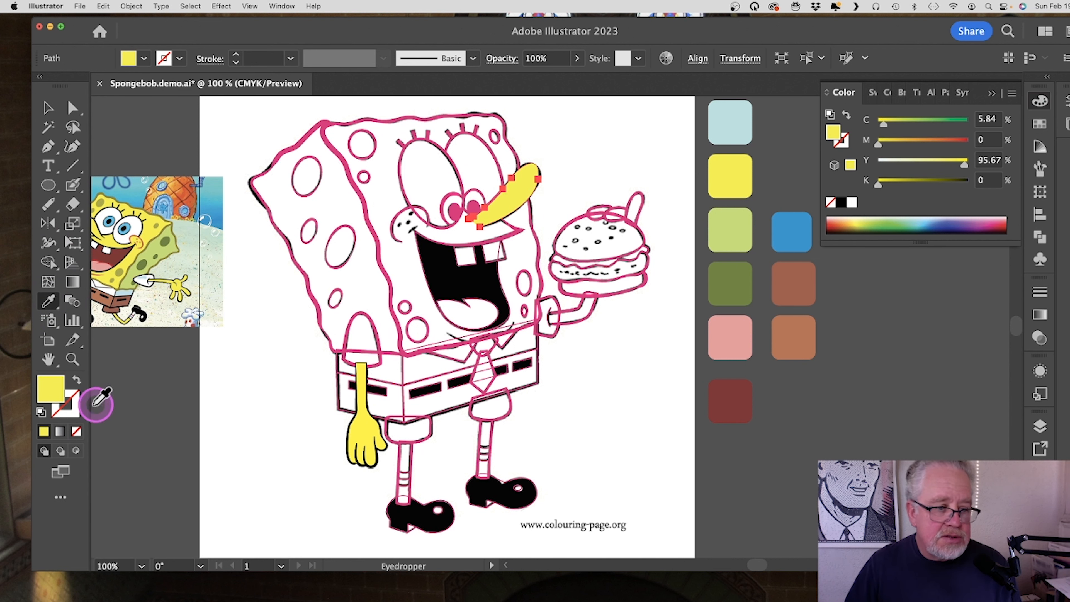
Step: Give the yellow nose a black 3 pt stroke and deselect it
{"action": "left_click", "coordinate": [48, 107]}
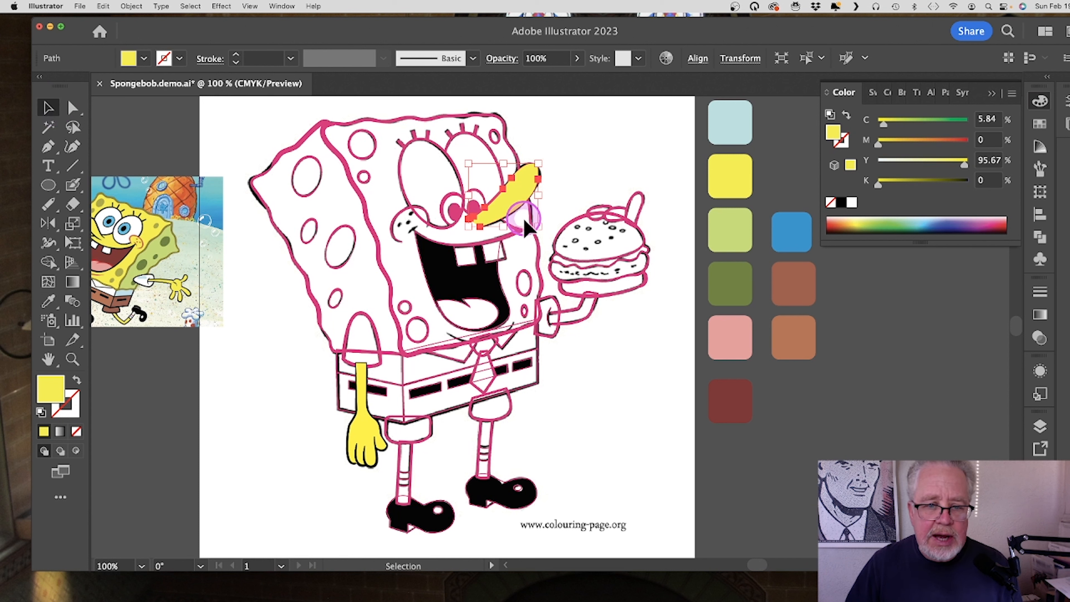
{"action": "left_click", "coordinate": [66, 408]}
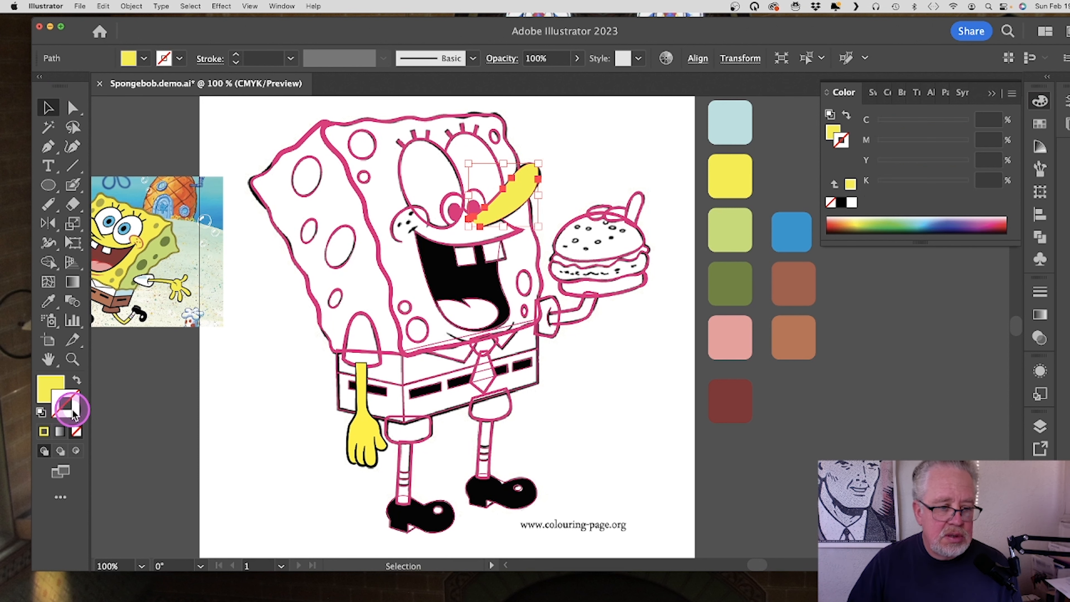
{"action": "left_click", "coordinate": [840, 203]}
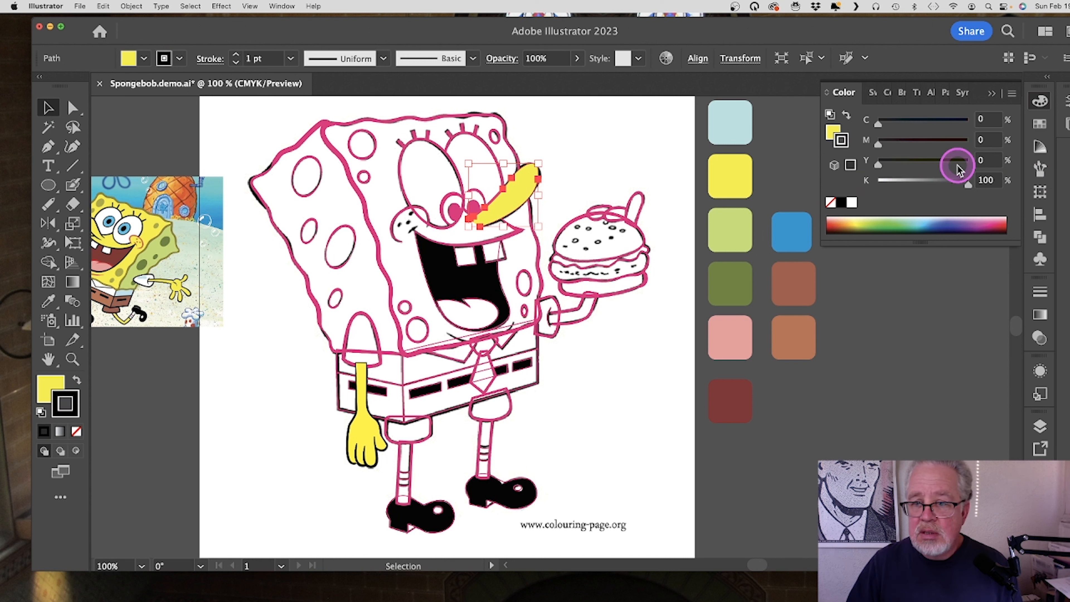
{"action": "left_click", "coordinate": [236, 56]}
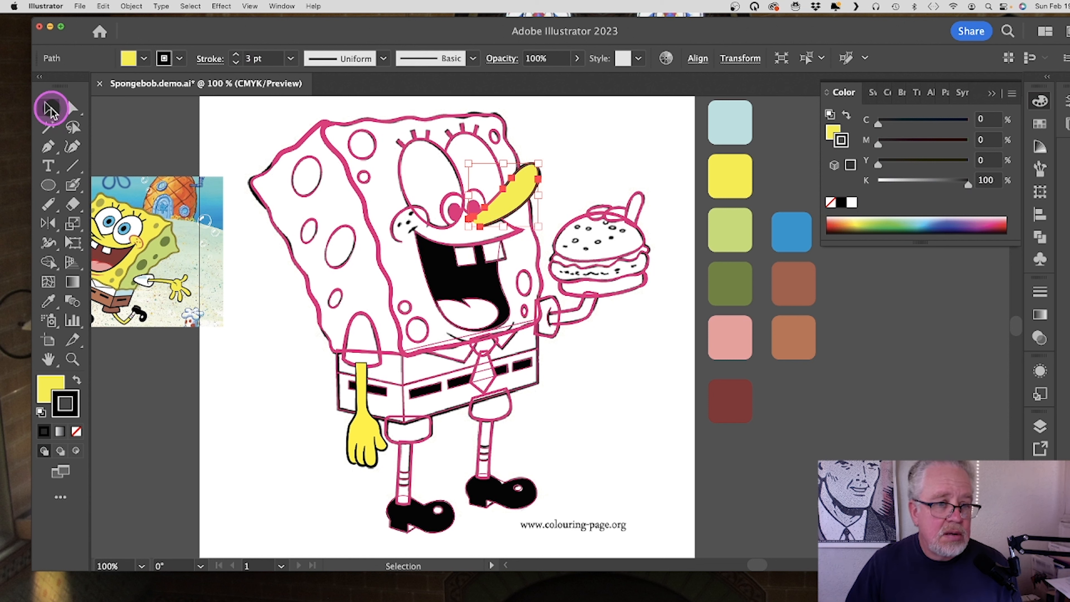
{"action": "left_click", "coordinate": [612, 160]}
{"action": "left_click", "coordinate": [599, 194]}
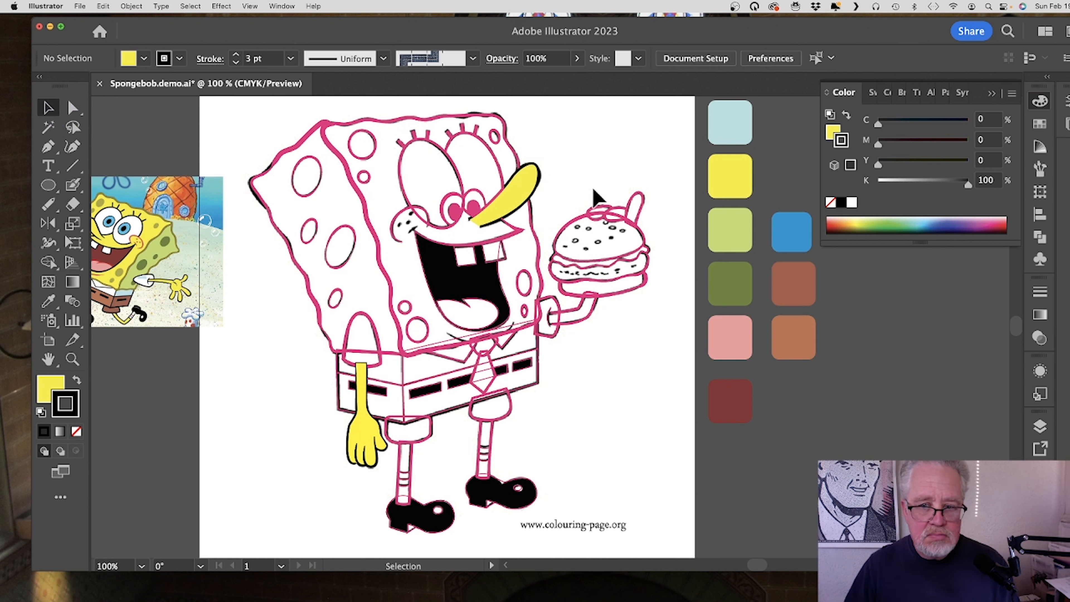
{"action": "left_click", "coordinate": [388, 132]}
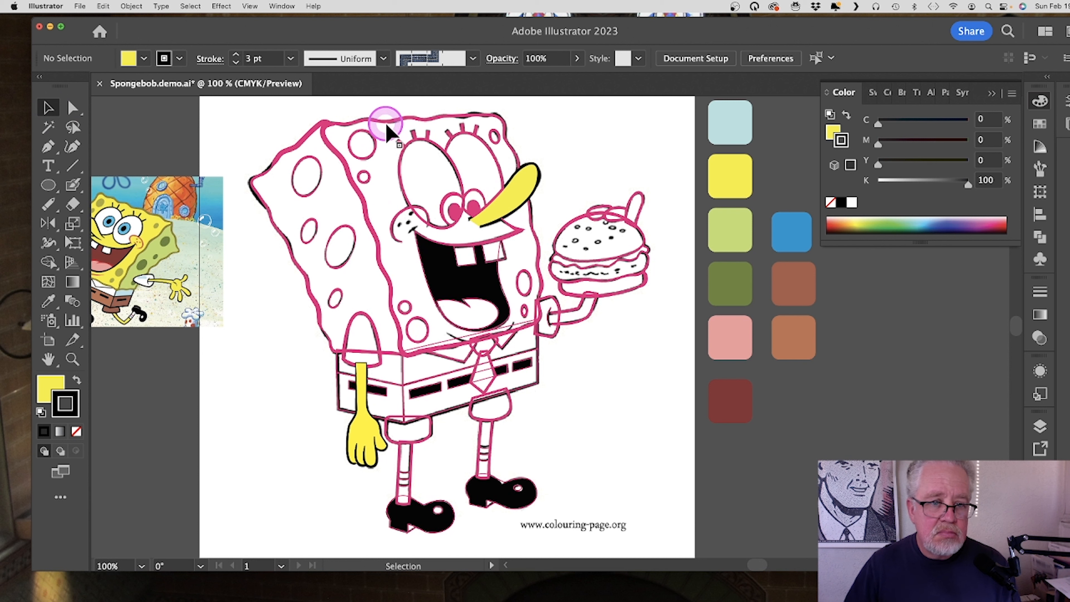
{"action": "left_click", "coordinate": [298, 116]}
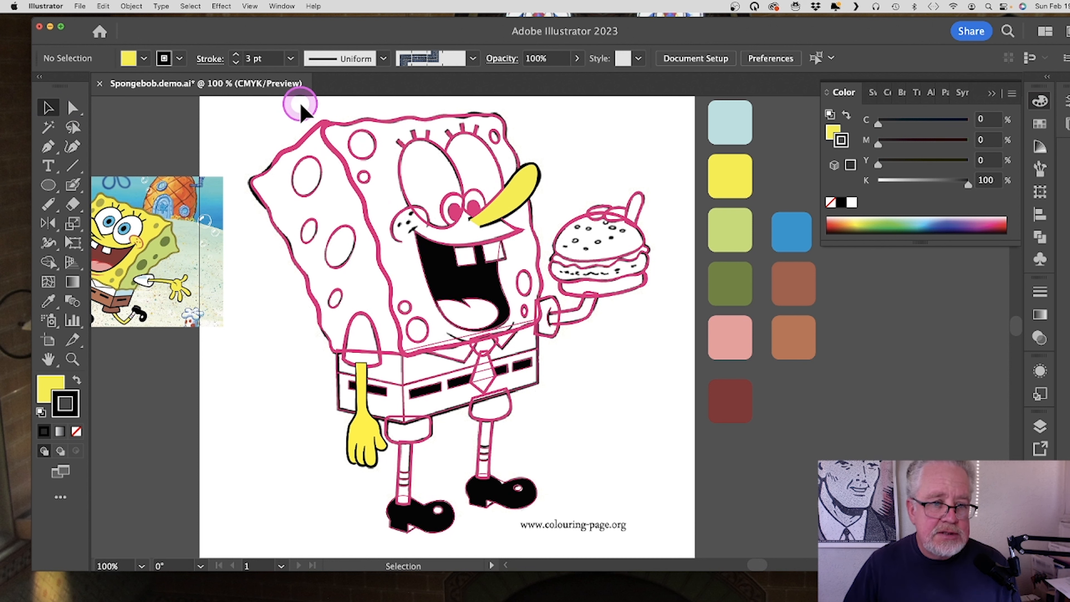
{"action": "left_click", "coordinate": [340, 137]}
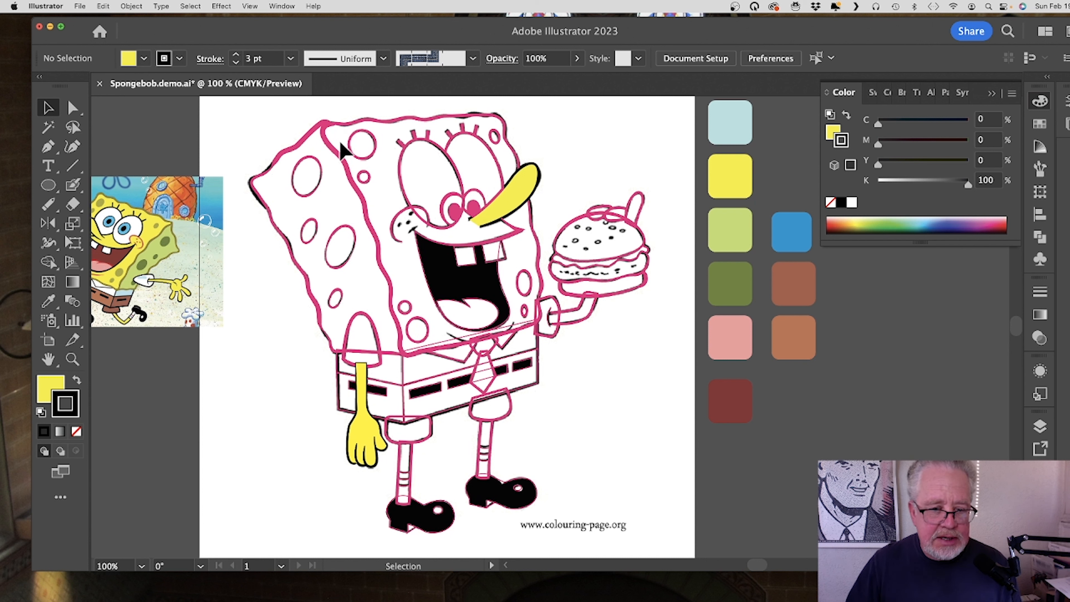
{"action": "left_click", "coordinate": [341, 155]}
{"action": "left_click", "coordinate": [323, 193]}
{"action": "left_click", "coordinate": [328, 408]}
{"action": "left_click", "coordinate": [352, 384]}
{"action": "left_click", "coordinate": [403, 515]}
{"action": "left_click", "coordinate": [545, 173]}
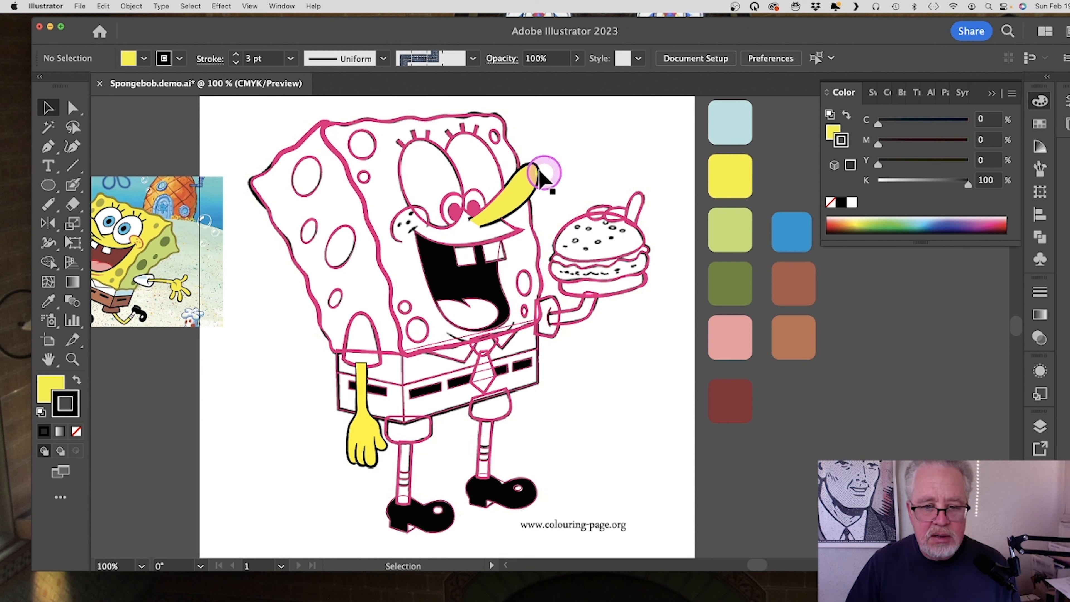
{"action": "left_click", "coordinate": [242, 386]}
{"action": "left_click", "coordinate": [779, 262]}
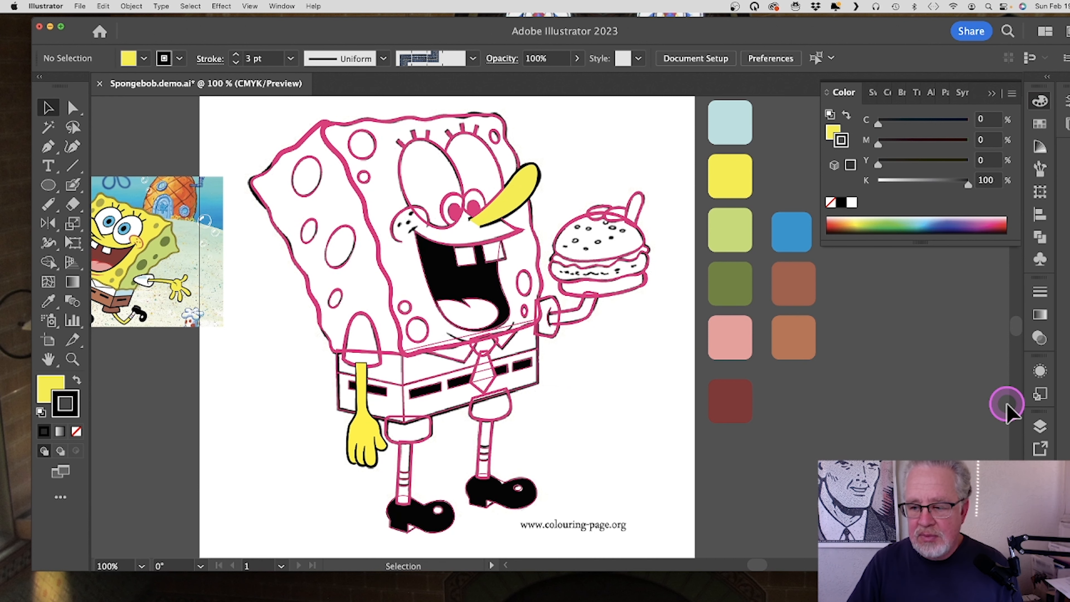
Step: Select the whole traced character on the drawing layer and duplicate it onto the outline layer
{"action": "left_click", "coordinate": [1040, 427]}
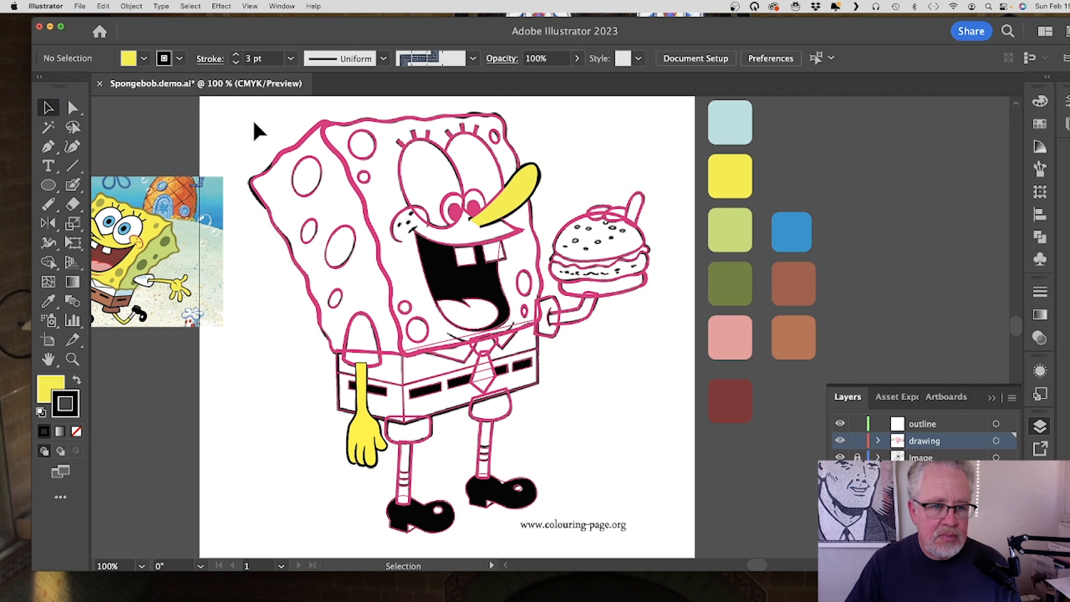
{"action": "mouse_move", "coordinate": [254, 123]}
{"action": "left_mouse_down"}
{"action": "mouse_move", "coordinate": [297, 187]}
{"action": "mouse_move", "coordinate": [649, 515]}
{"action": "left_mouse_up"}
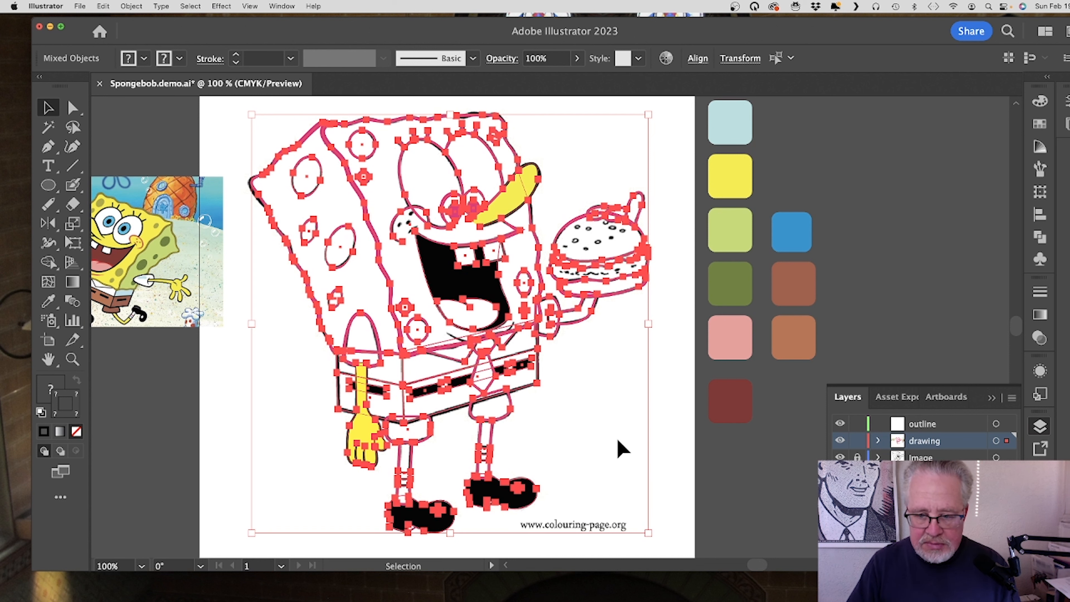
{"action": "key", "text": "super"}
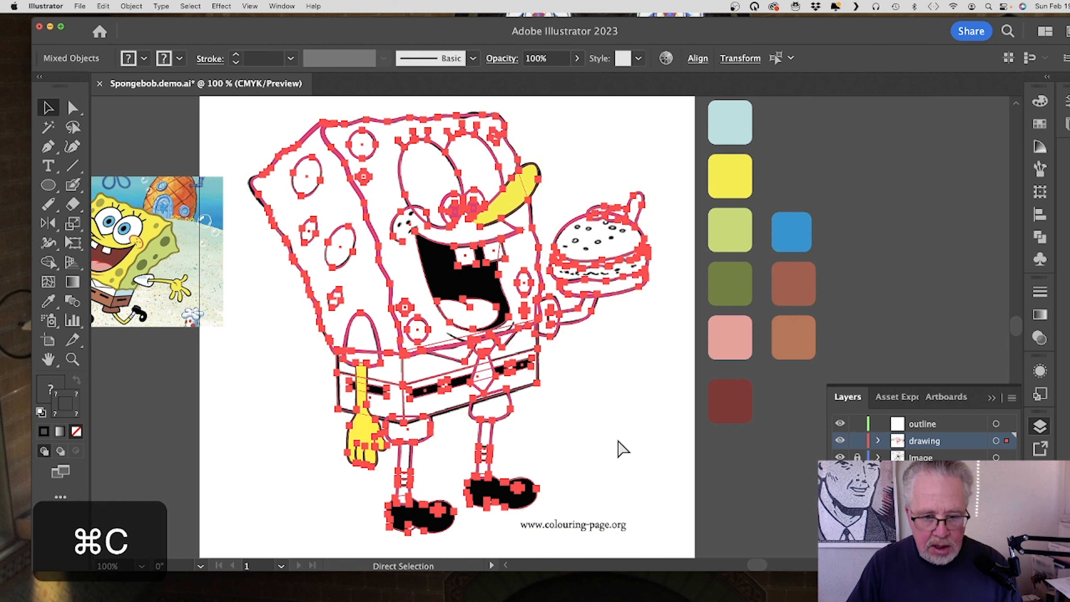
{"action": "left_click", "coordinate": [1005, 440]}
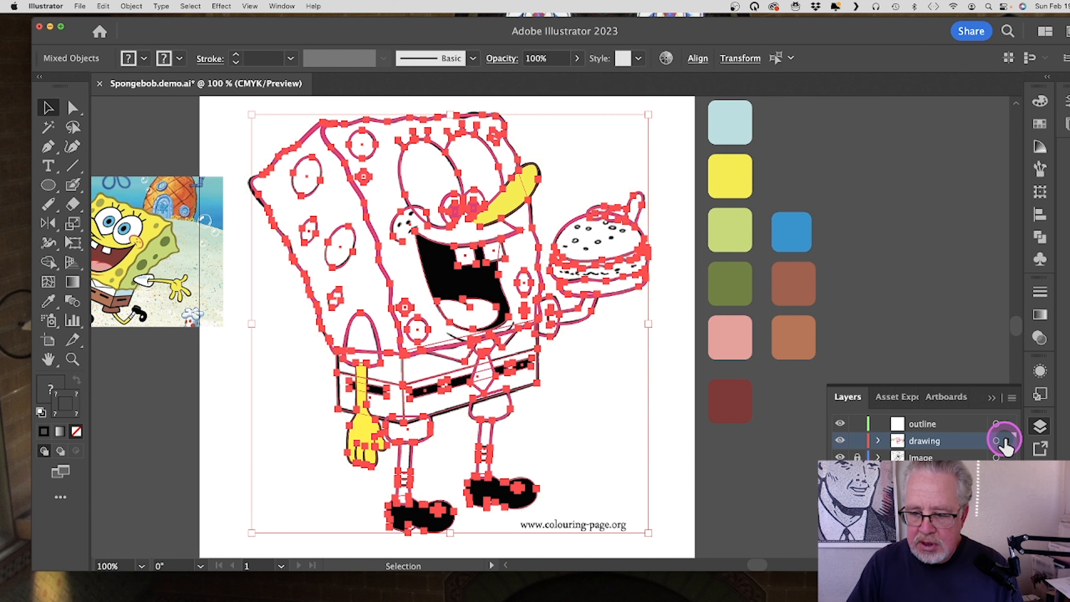
{"action": "key", "text": "super"}
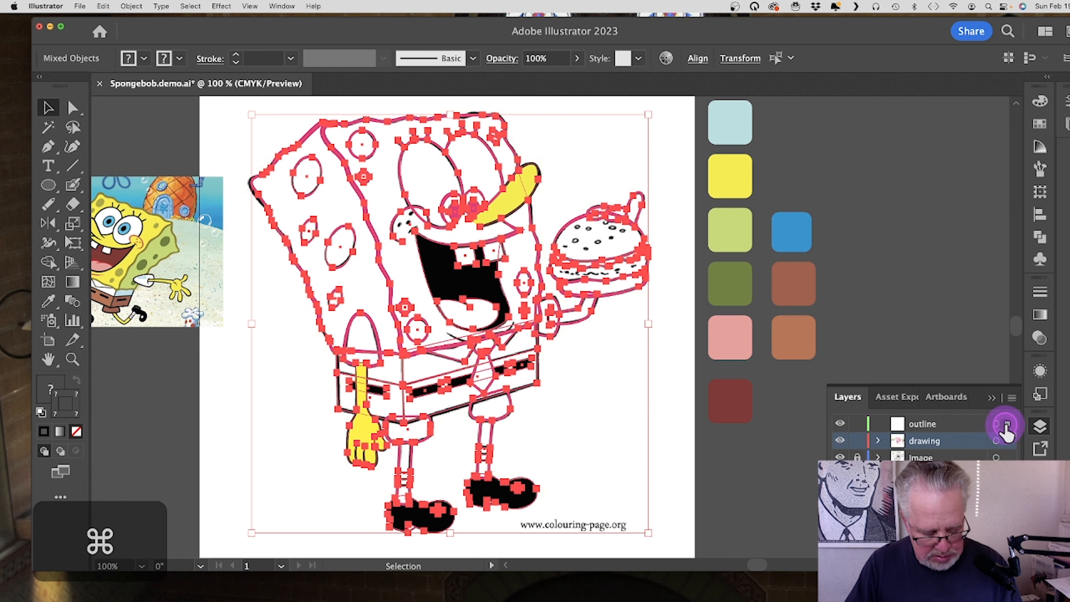
{"action": "key", "text": "alt"}
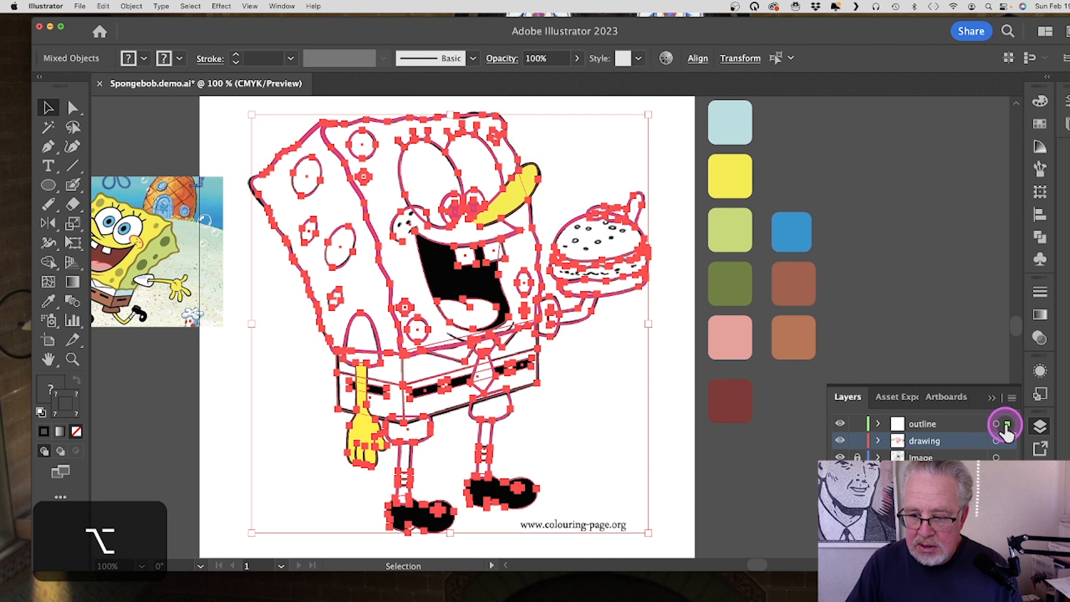
Step: Copy the selected character artwork onto the outline layer and hide that layer
{"action": "left_click_drag", "start_coordinate": [1006, 428], "coordinate": [1007, 424]}
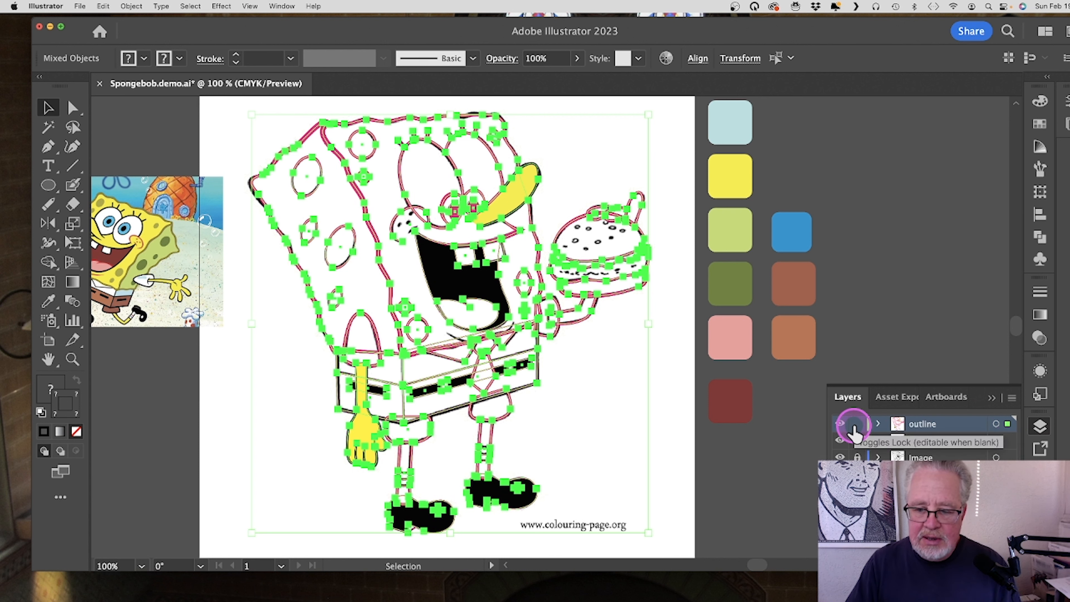
{"action": "left_click", "coordinate": [840, 424]}
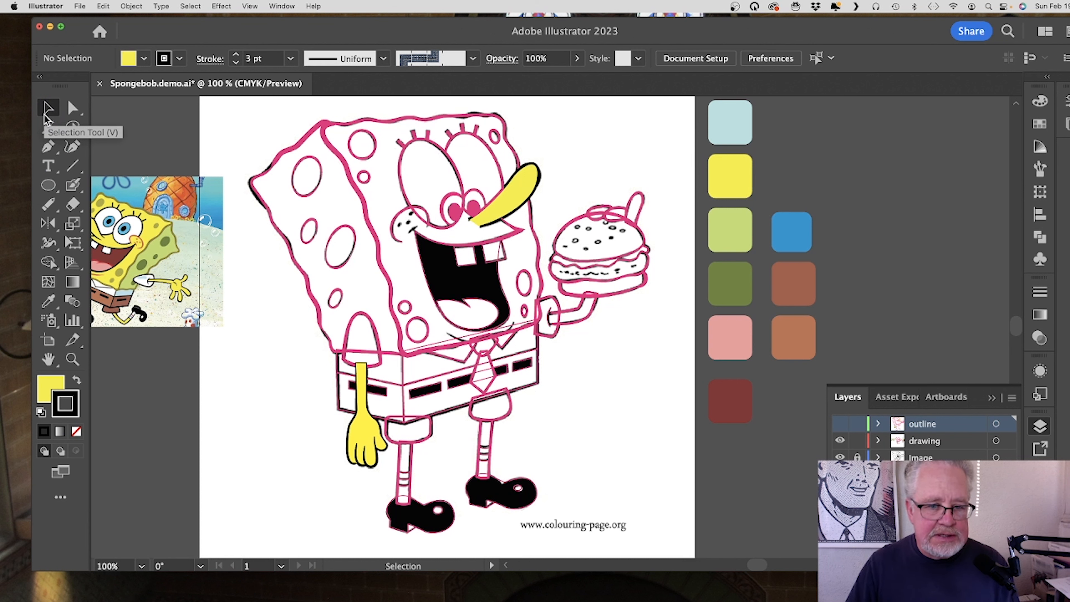
Step: Fill the sponge's side panel with the light green of the palette swatch using the Eyedropper
{"action": "left_click", "coordinate": [308, 138]}
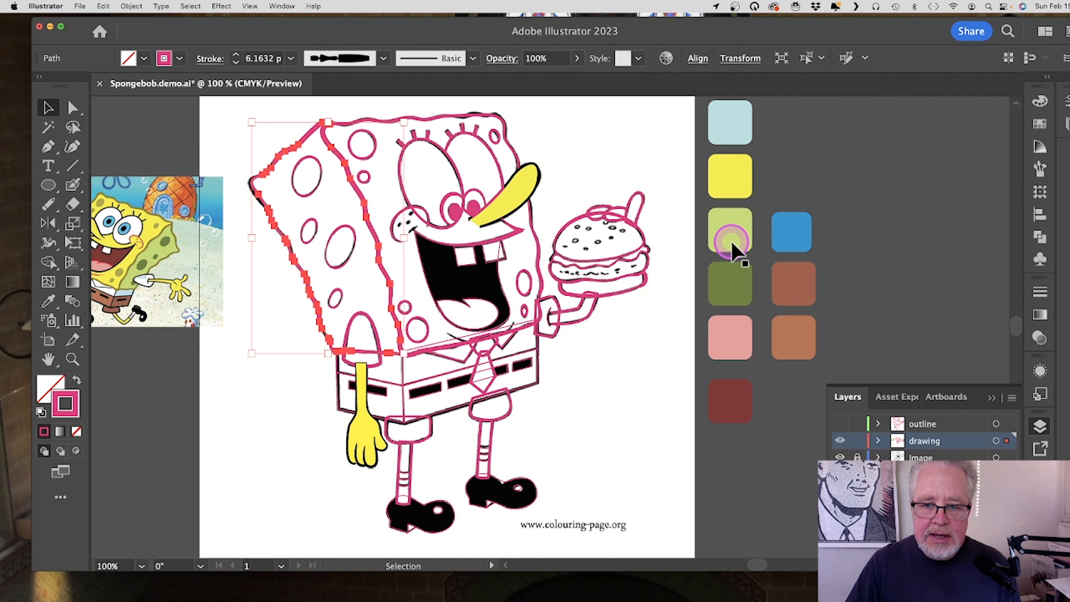
{"action": "left_click", "coordinate": [47, 306]}
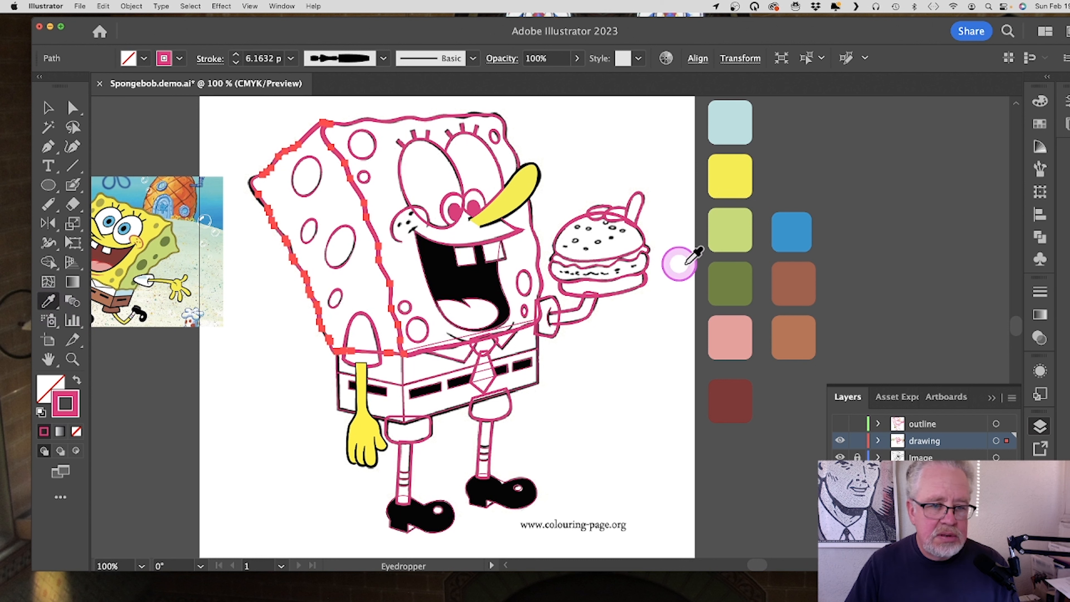
{"action": "left_click", "coordinate": [734, 226]}
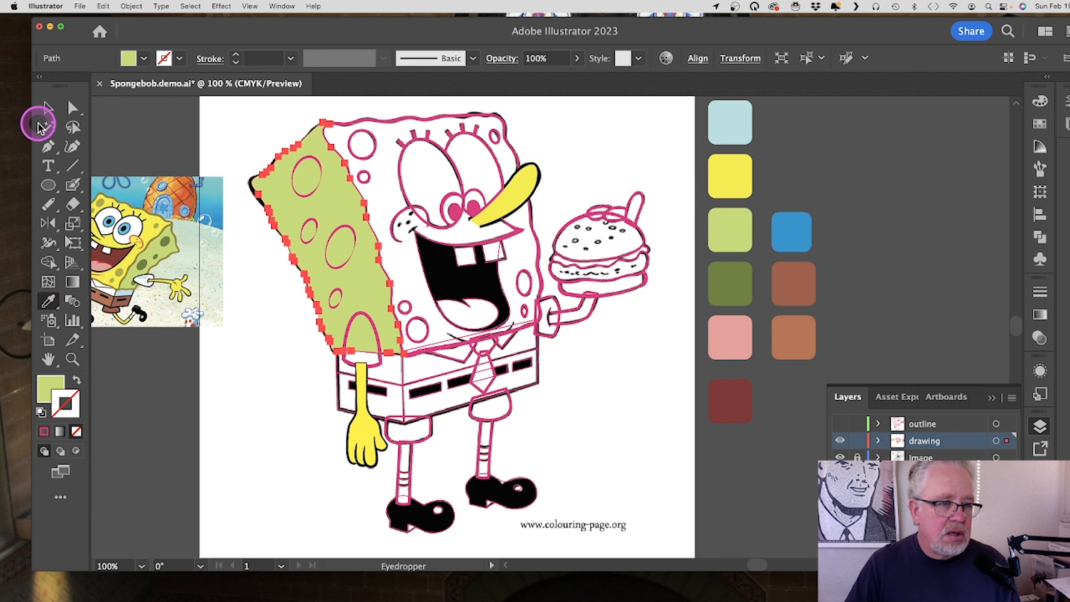
Step: Select the four oval holes on the green side panel and fill them with the dark green palette swatch using the Eyedropper
{"action": "left_click", "coordinate": [44, 108]}
{"action": "left_click", "coordinate": [310, 180]}
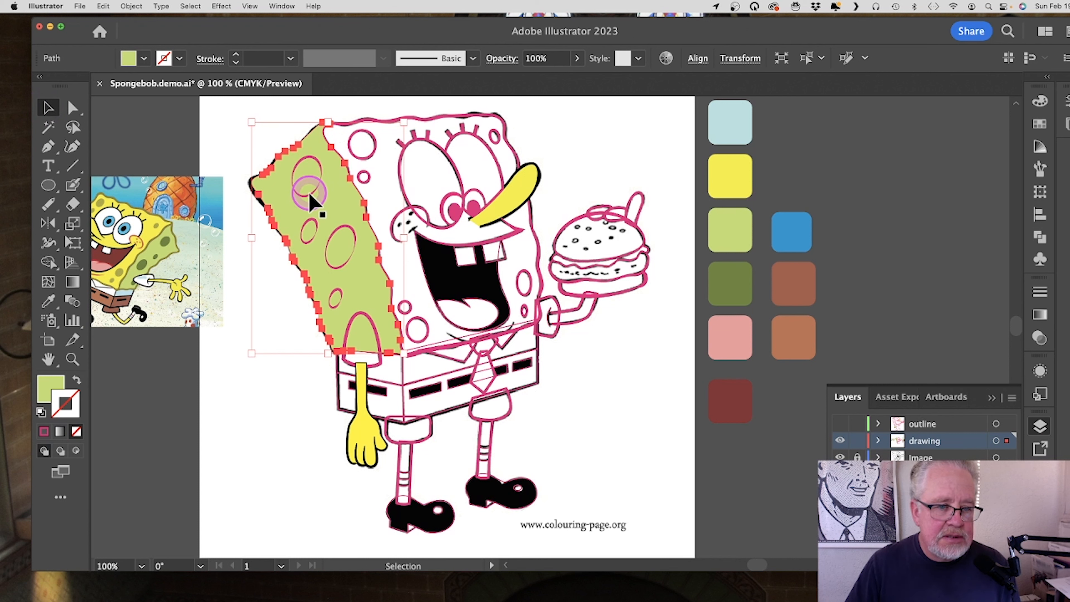
{"action": "left_click", "coordinate": [310, 194]}
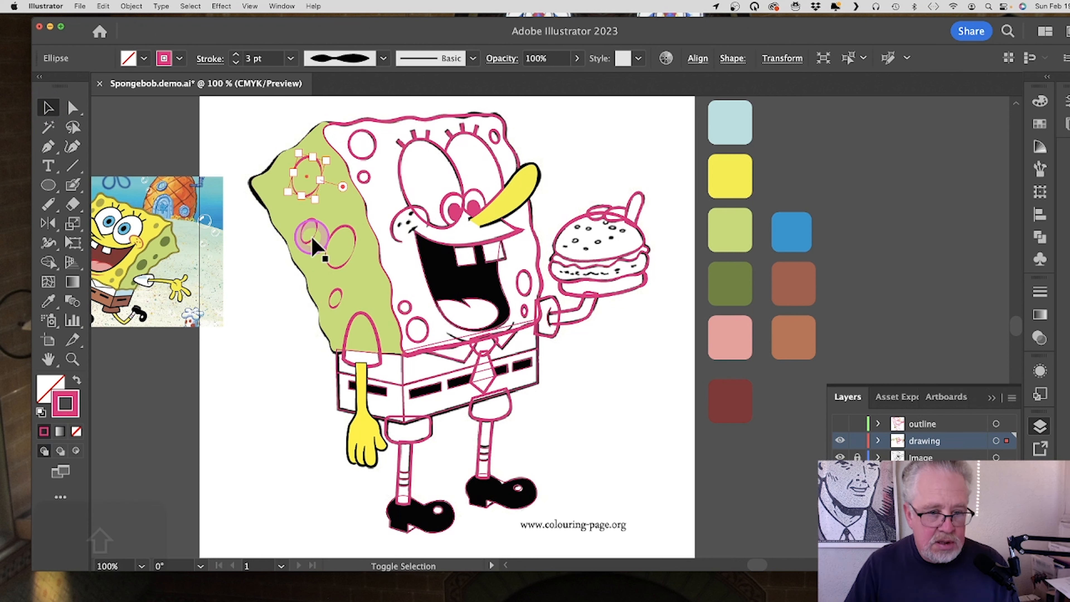
{"action": "key", "text": "shift"}
{"action": "left_click", "coordinate": [311, 240], "text": "shift"}
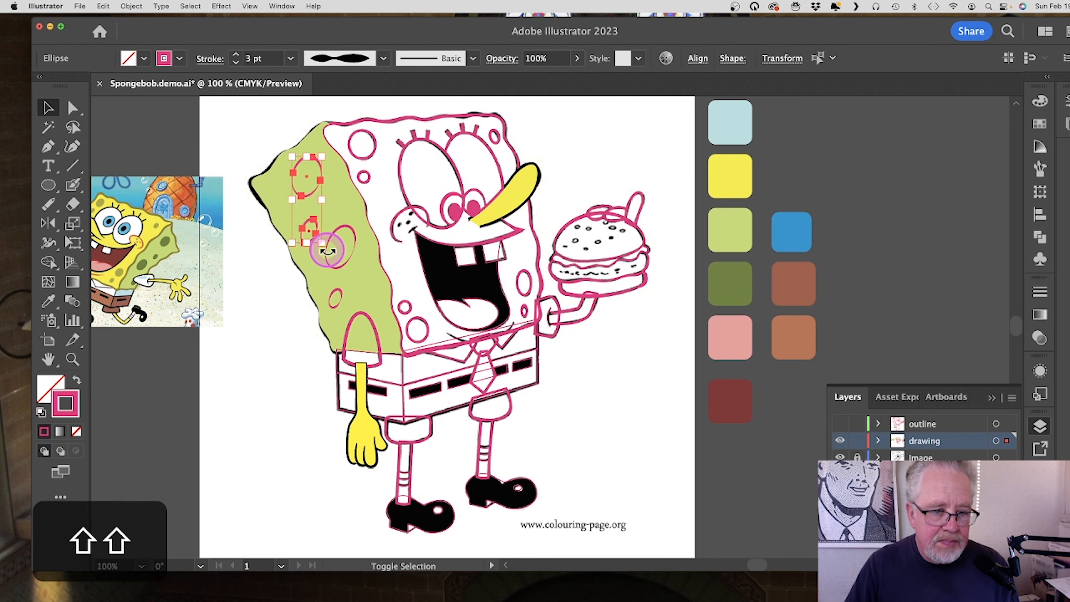
{"action": "left_click", "coordinate": [346, 233], "text": "shift"}
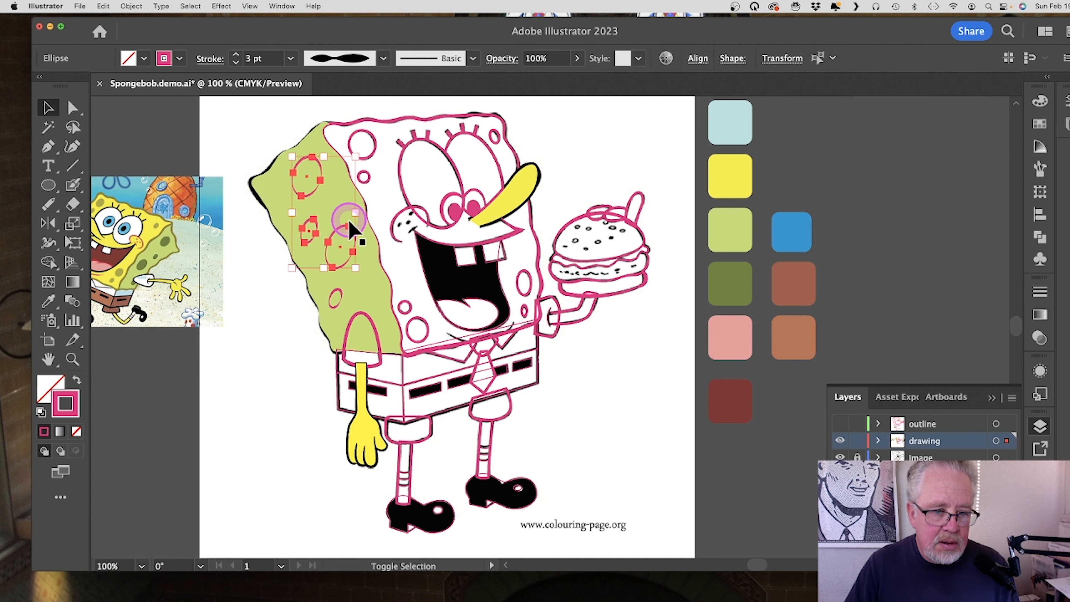
{"action": "left_click", "coordinate": [335, 307], "text": "shift"}
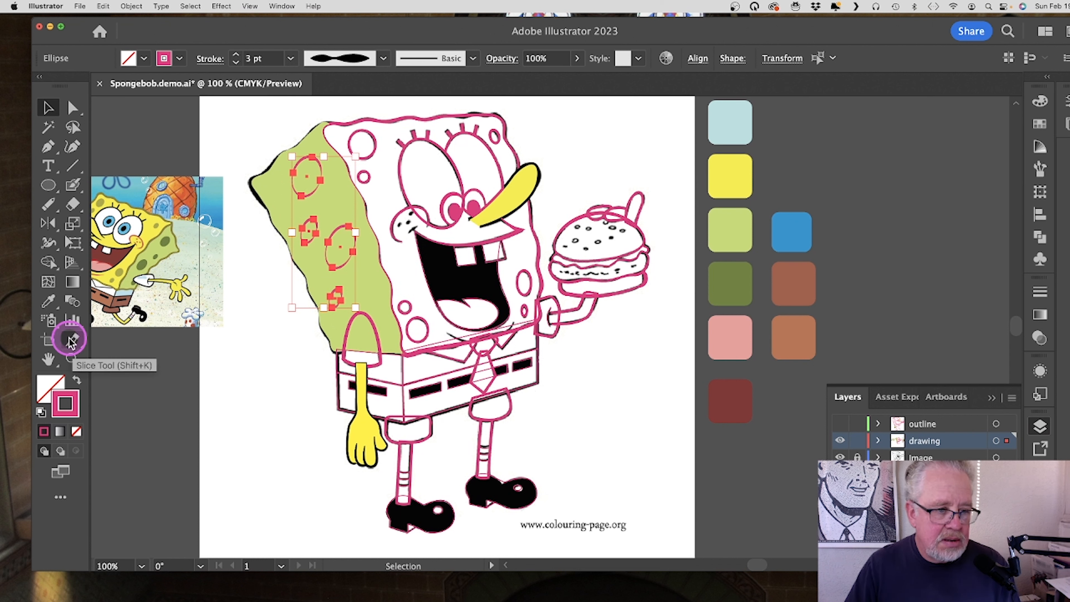
{"action": "left_click", "coordinate": [48, 301]}
{"action": "left_click", "coordinate": [727, 286]}
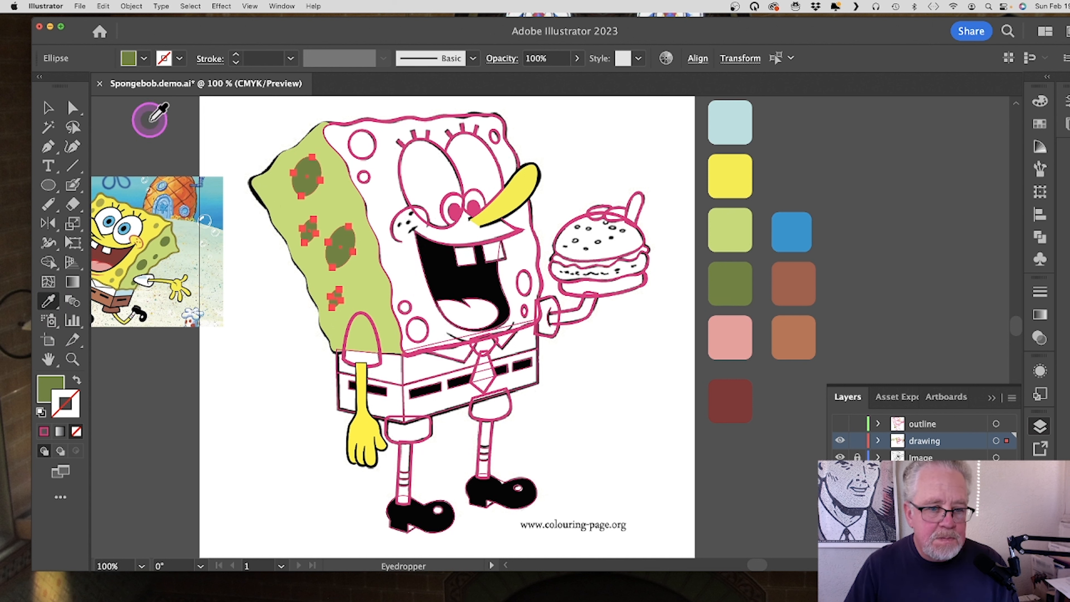
Step: Give the sleeve over the yellow arm a white fill and a black 2 pt stroke, and bring it to the front
{"action": "left_click", "coordinate": [50, 110]}
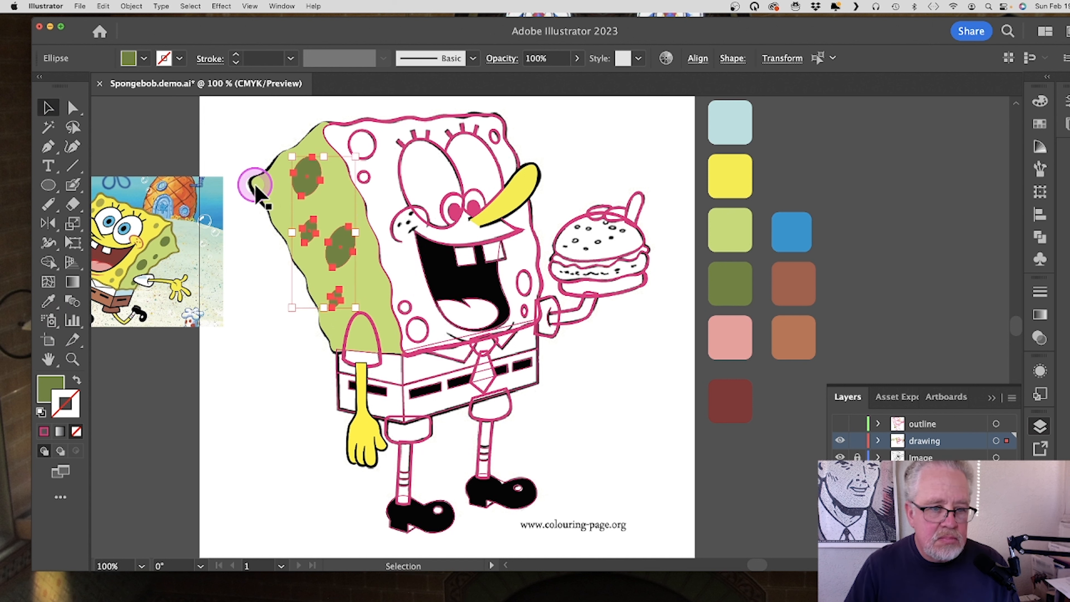
{"action": "left_click", "coordinate": [380, 355]}
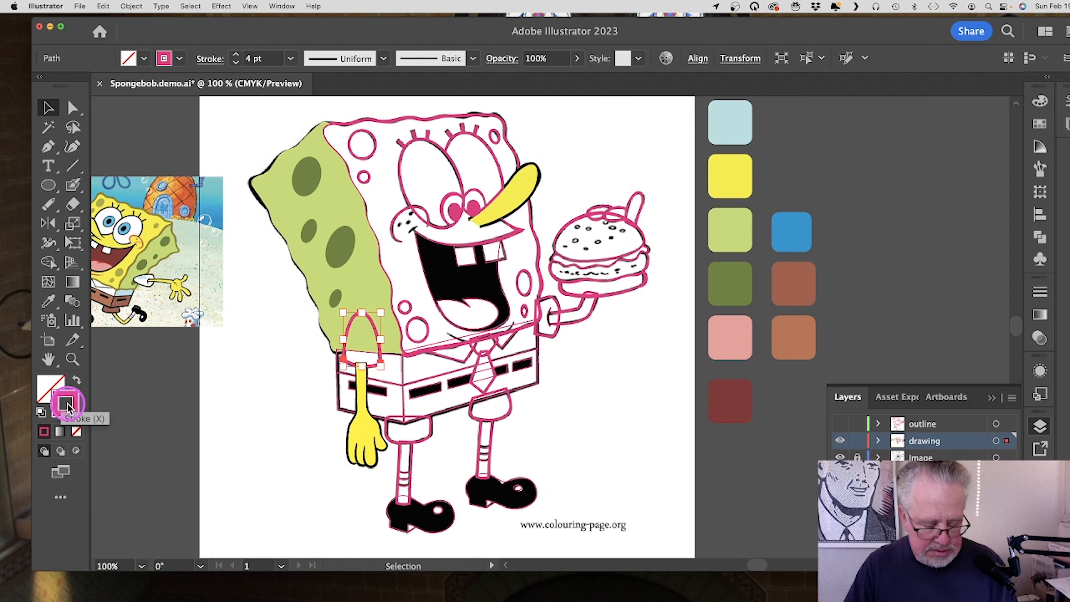
{"action": "key", "text": "d"}
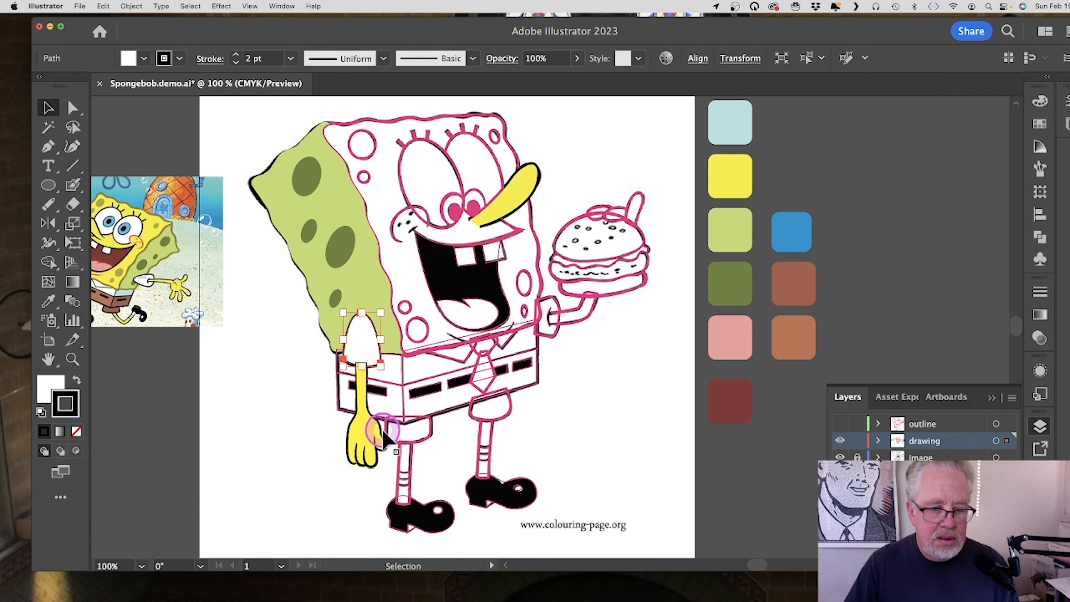
{"action": "left_click", "coordinate": [365, 334]}
{"action": "key", "text": "super+shift+bracketright"}
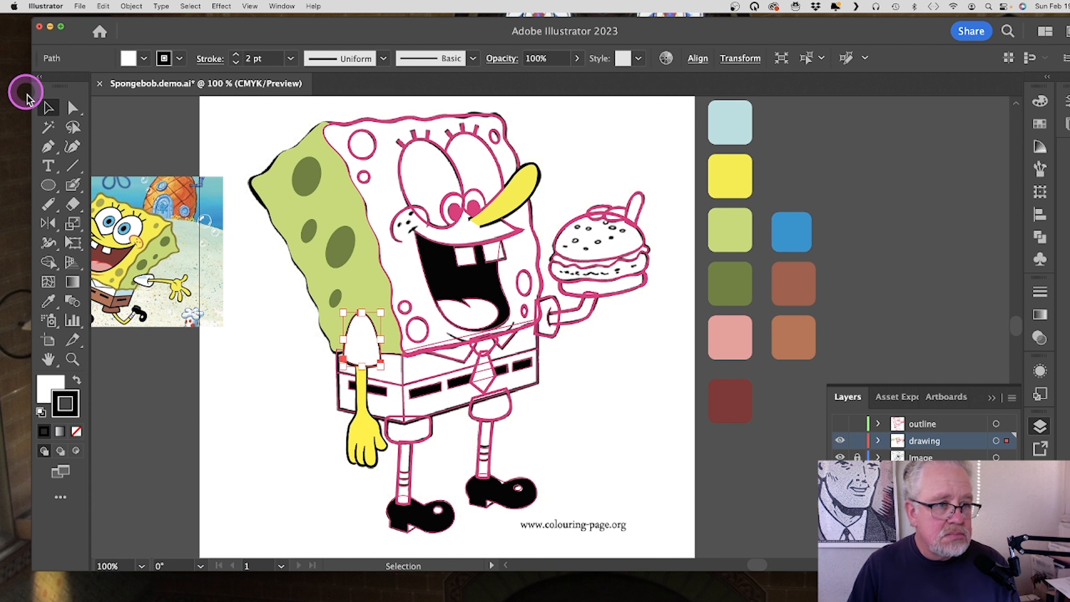
Step: Select the front and side panels of the shirt and give them a white fill with a black stroke
{"action": "left_click", "coordinate": [423, 387]}
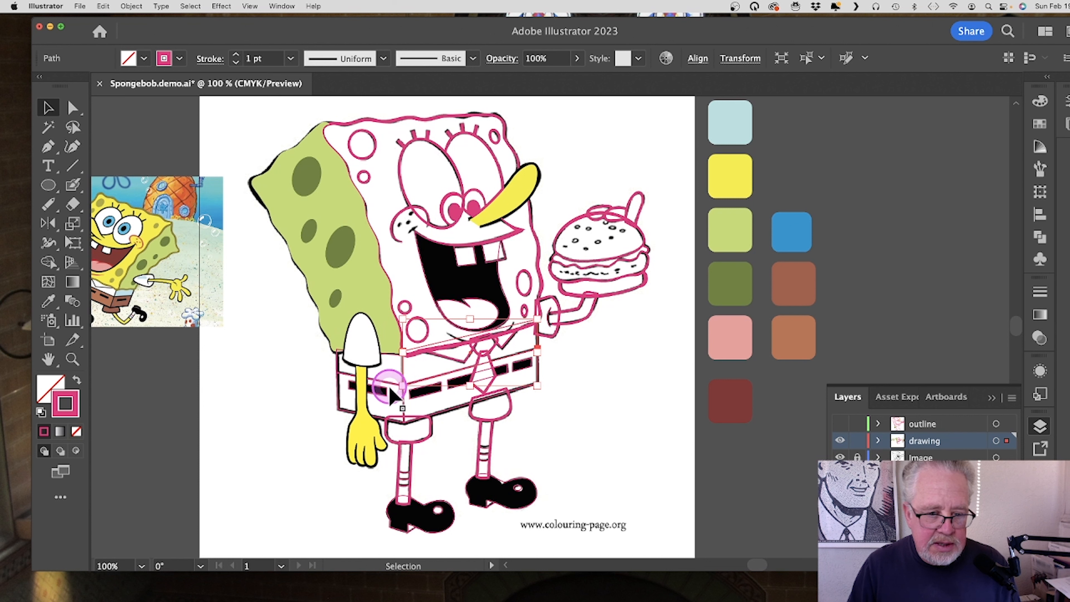
{"action": "key", "text": "shift"}
{"action": "left_click", "coordinate": [391, 392], "text": "shift"}
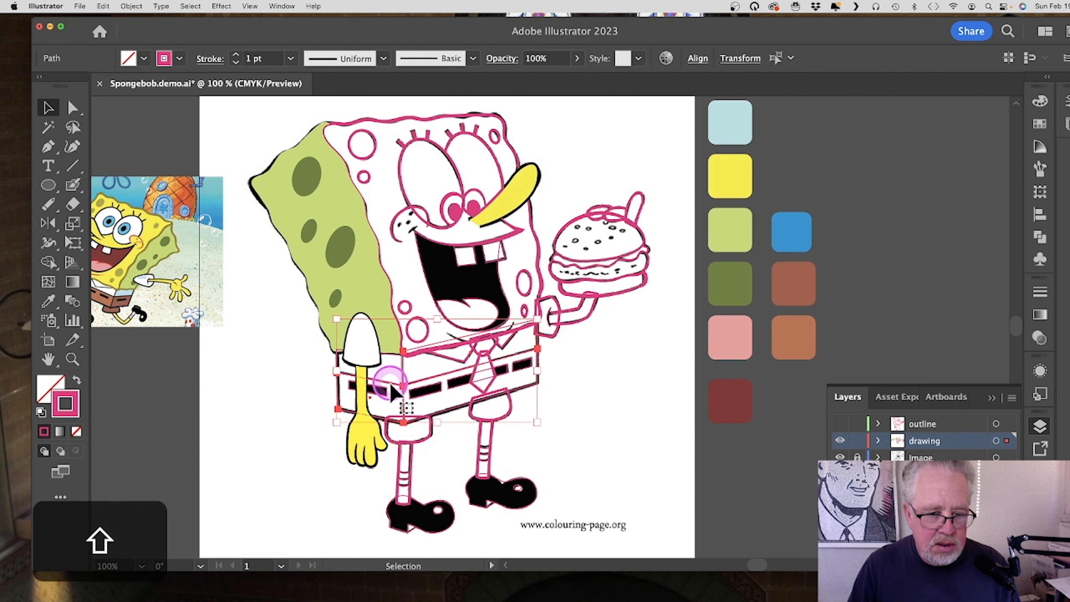
{"action": "left_click", "coordinate": [414, 375]}
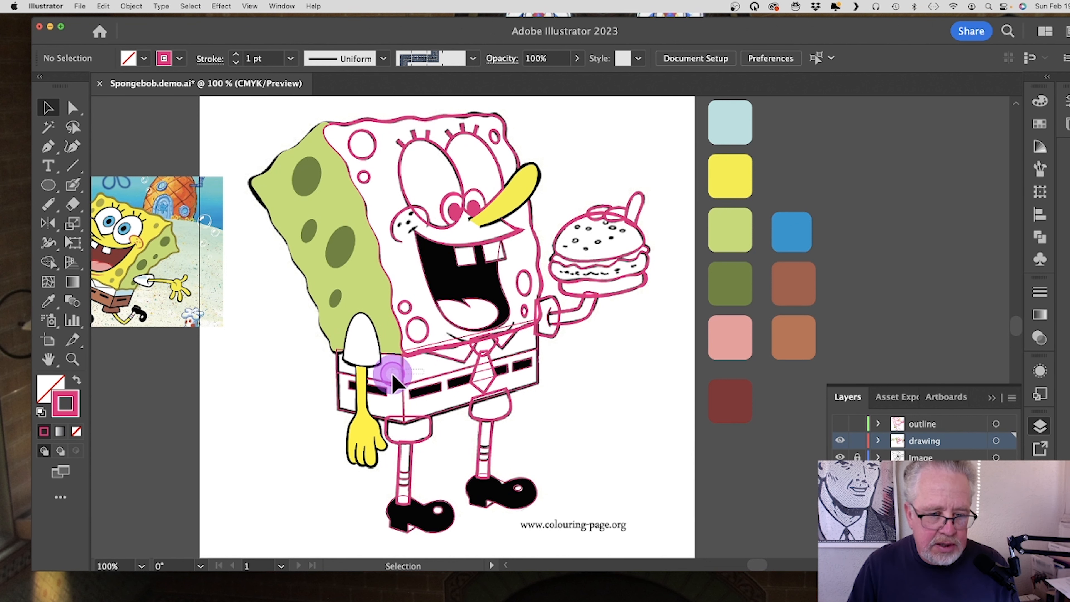
{"action": "left_click", "coordinate": [426, 386]}
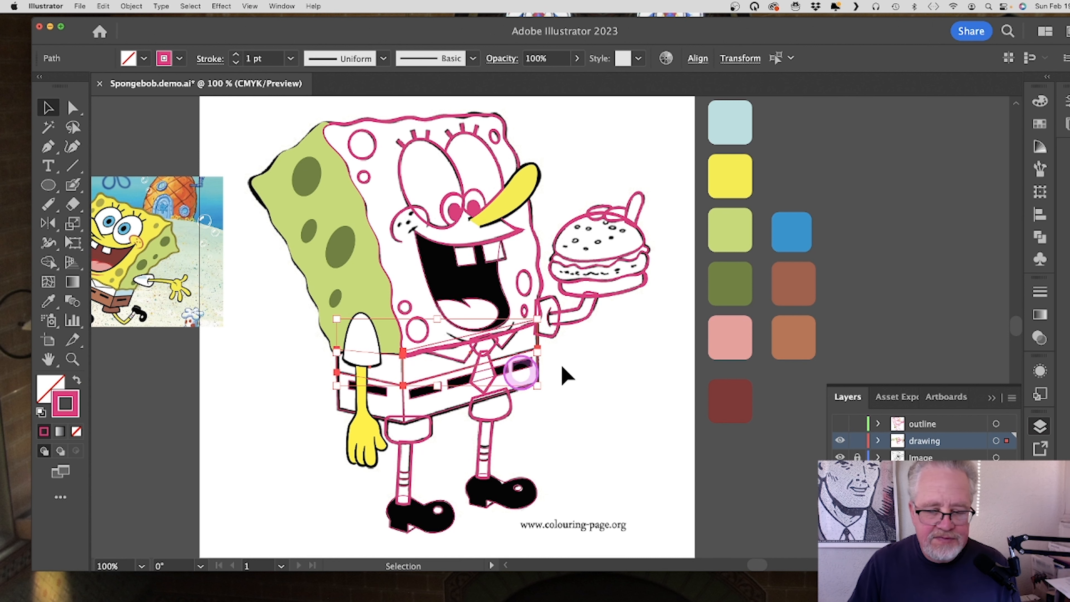
{"action": "left_click", "coordinate": [1041, 124]}
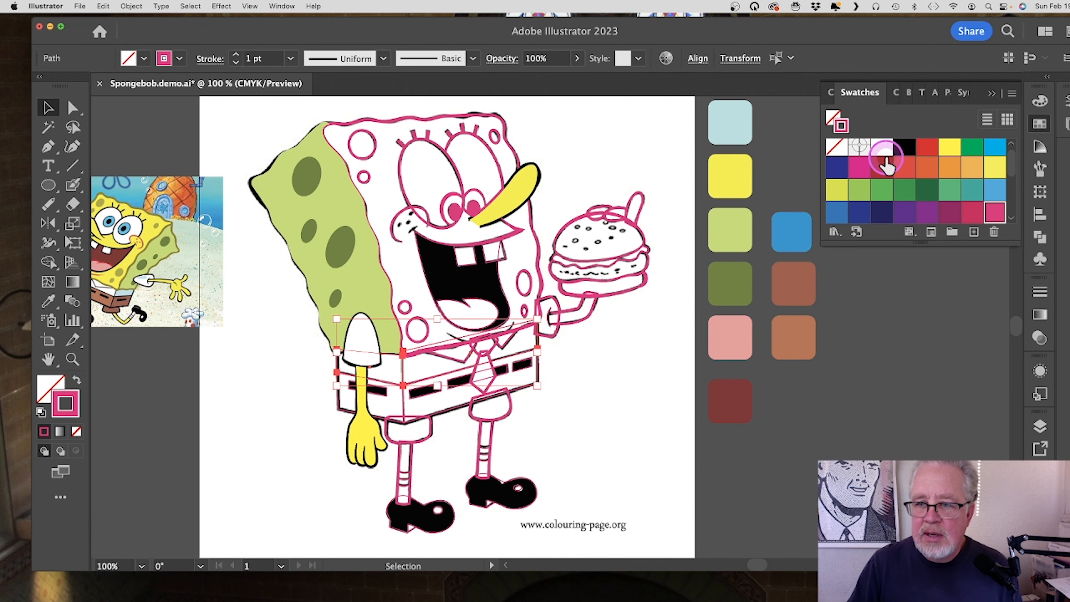
{"action": "left_click", "coordinate": [834, 123]}
{"action": "left_click", "coordinate": [883, 156]}
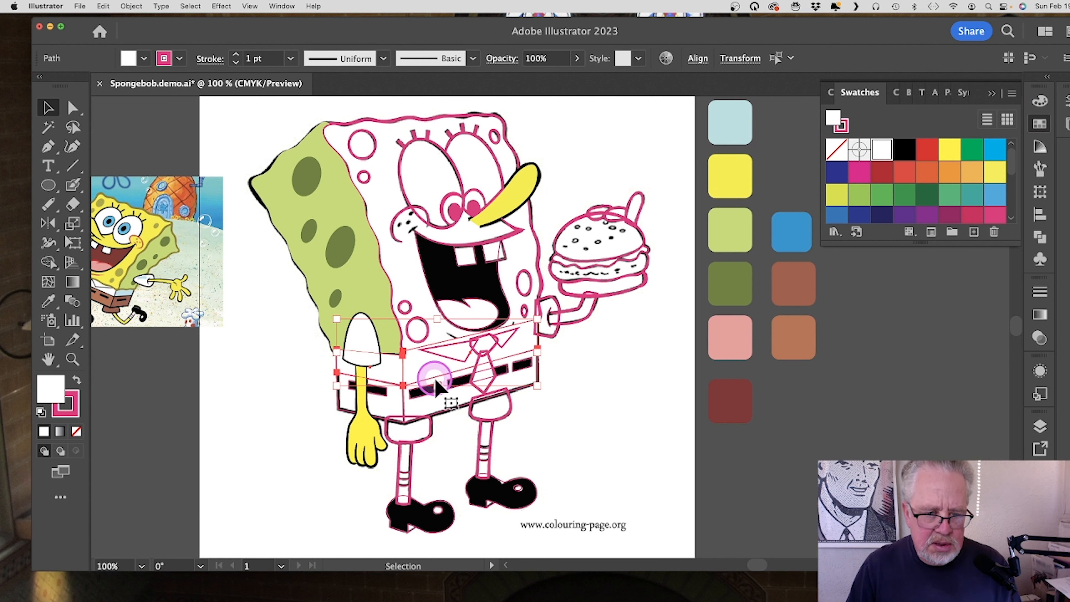
{"action": "left_click", "coordinate": [850, 120]}
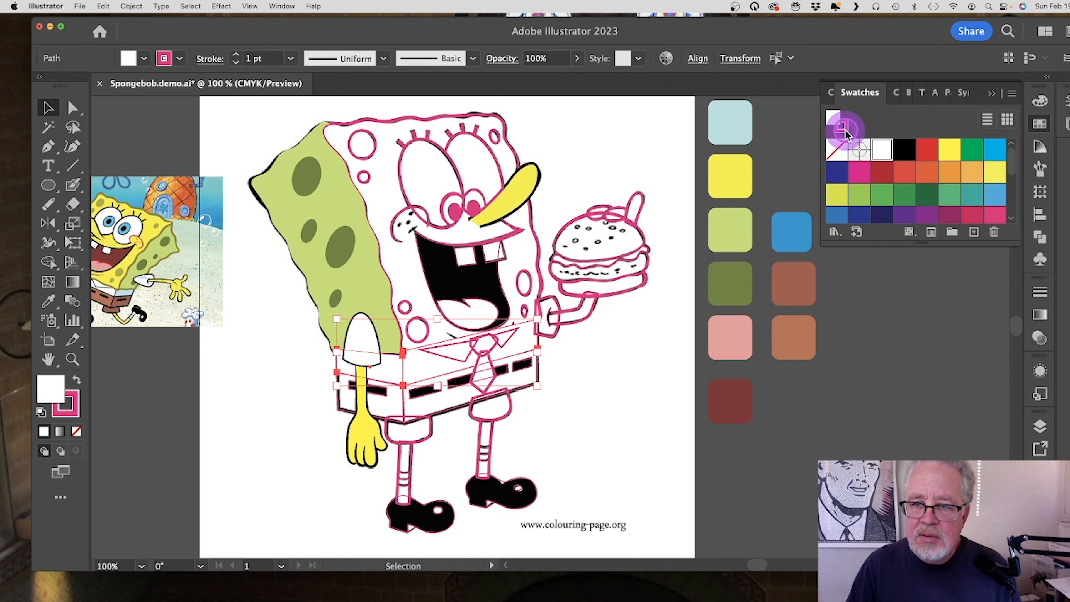
{"action": "left_click", "coordinate": [905, 147]}
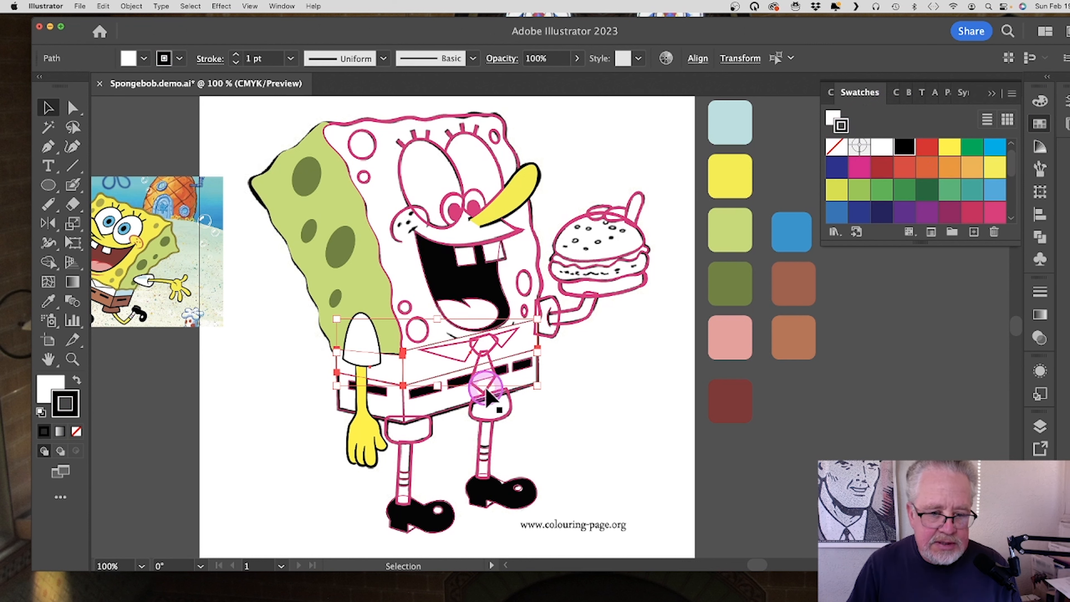
Step: Give both shirt collar pieces a white fill and a black stroke, and deselect them
{"action": "left_click", "coordinate": [451, 360]}
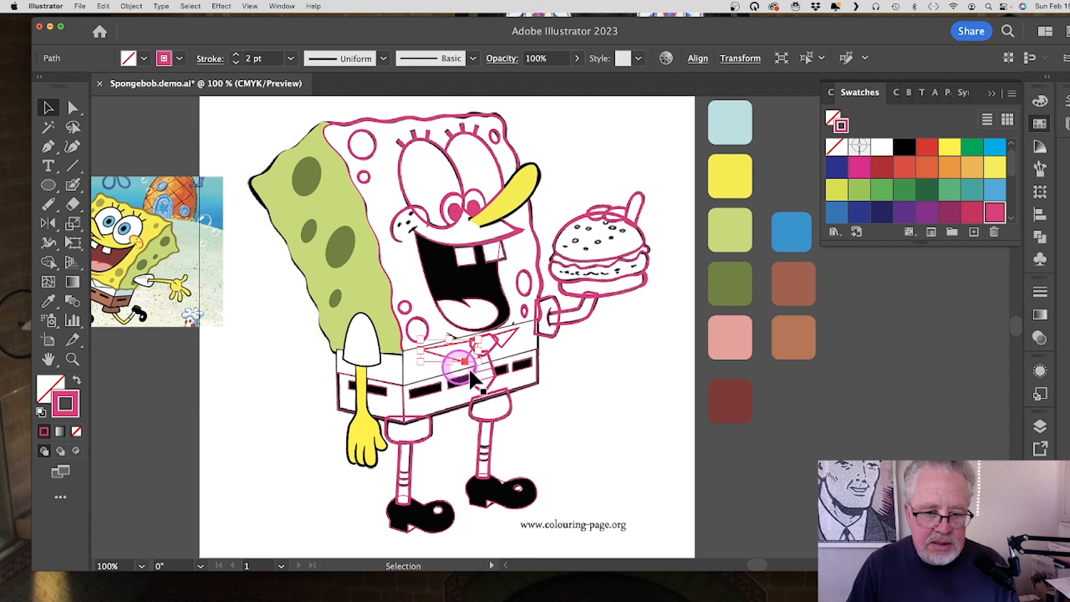
{"action": "left_click", "coordinate": [508, 343], "text": "shift"}
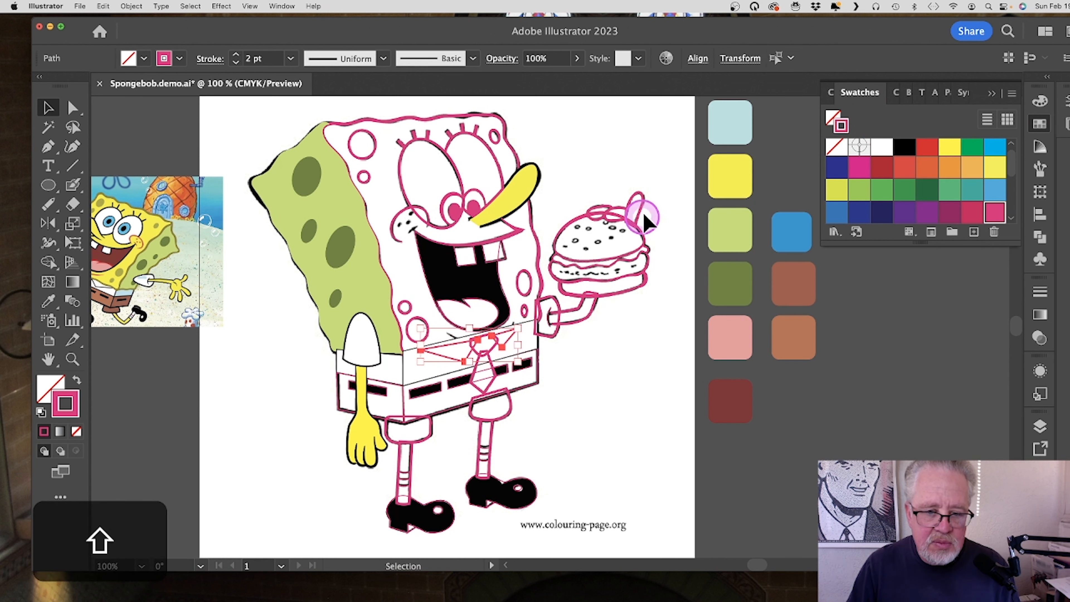
{"action": "left_click", "coordinate": [881, 148]}
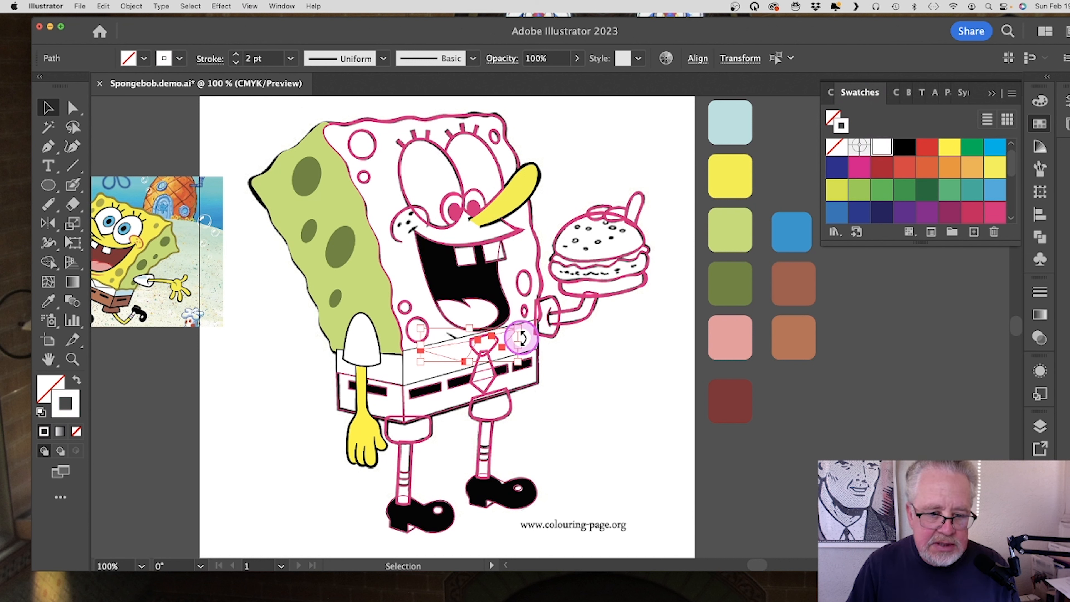
{"action": "left_click", "coordinate": [838, 120]}
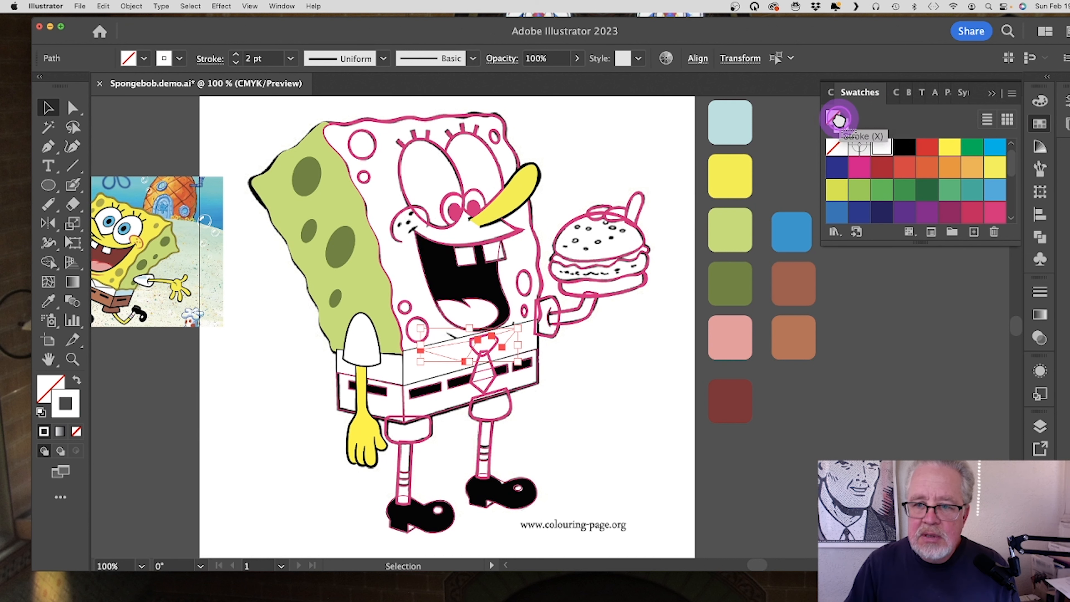
{"action": "left_click_drag", "start_coordinate": [836, 119], "coordinate": [851, 132]}
{"action": "left_click", "coordinate": [845, 127]}
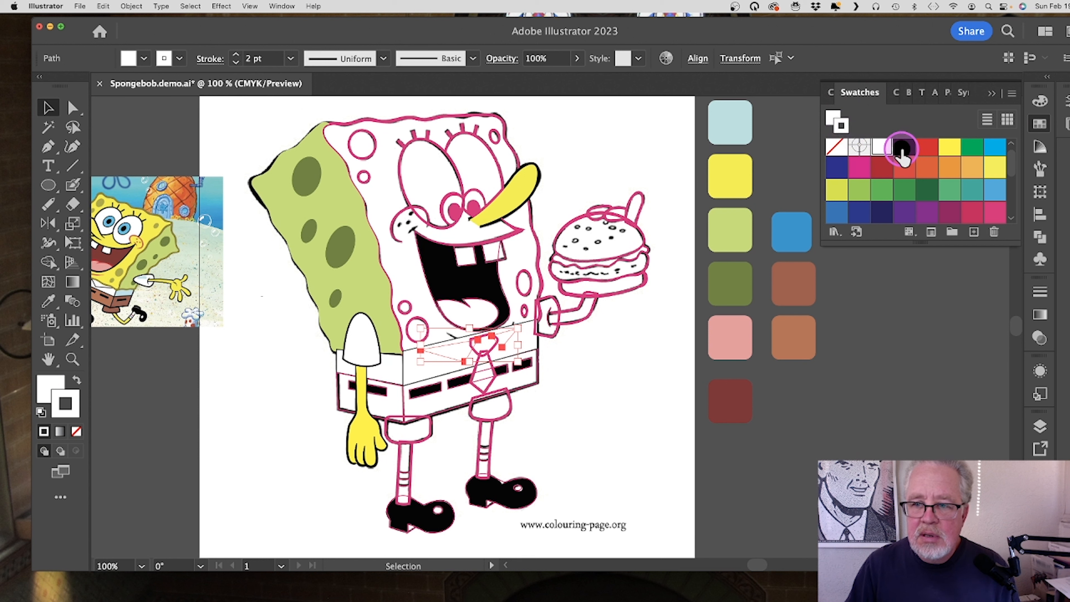
{"action": "left_click", "coordinate": [463, 363]}
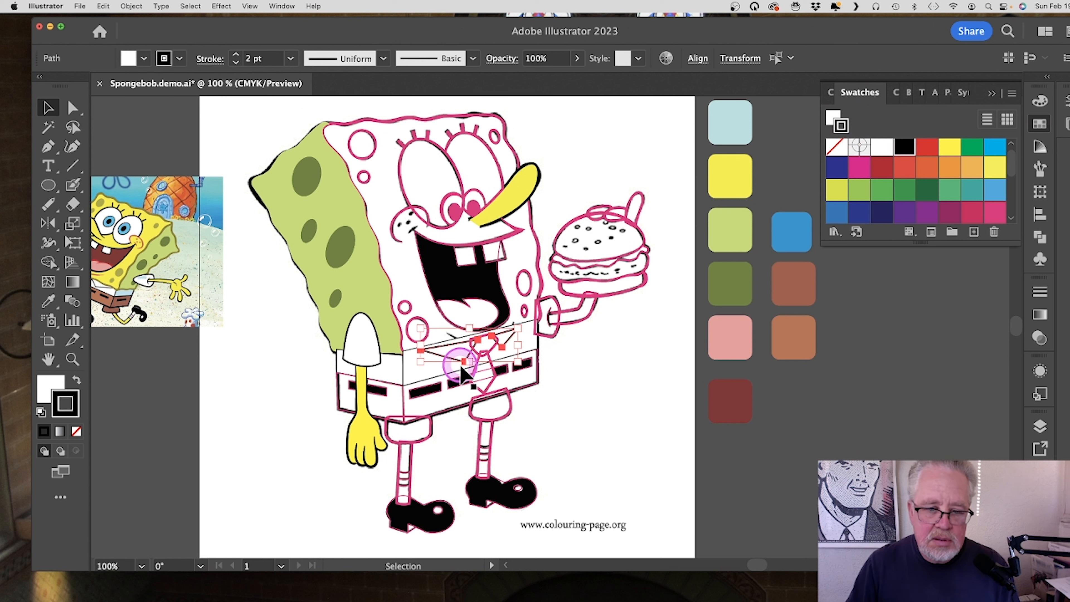
{"action": "left_click", "coordinate": [492, 354]}
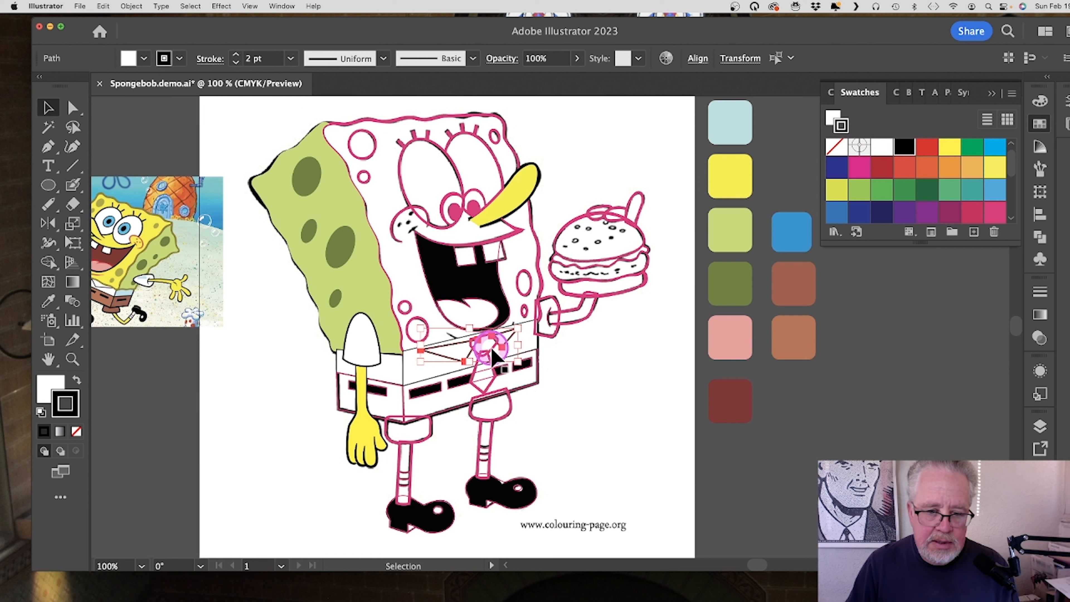
{"action": "left_click", "coordinate": [587, 362]}
Step: Select the tie and its knot and give them a red fill with a black stroke
{"action": "left_click", "coordinate": [494, 355]}
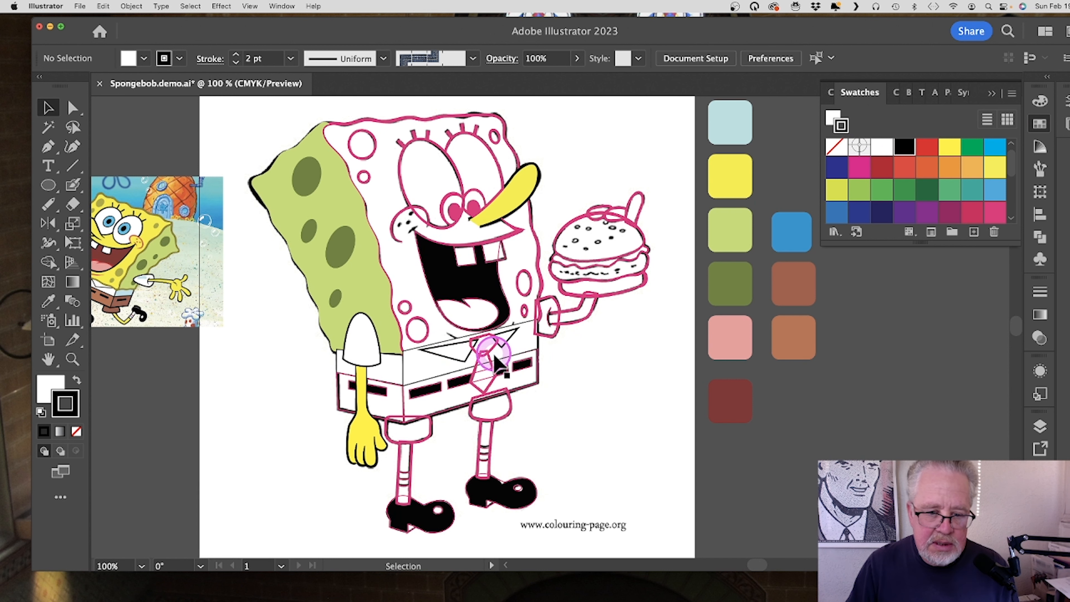
{"action": "left_click", "coordinate": [490, 353]}
{"action": "left_click", "coordinate": [496, 348], "text": "shift"}
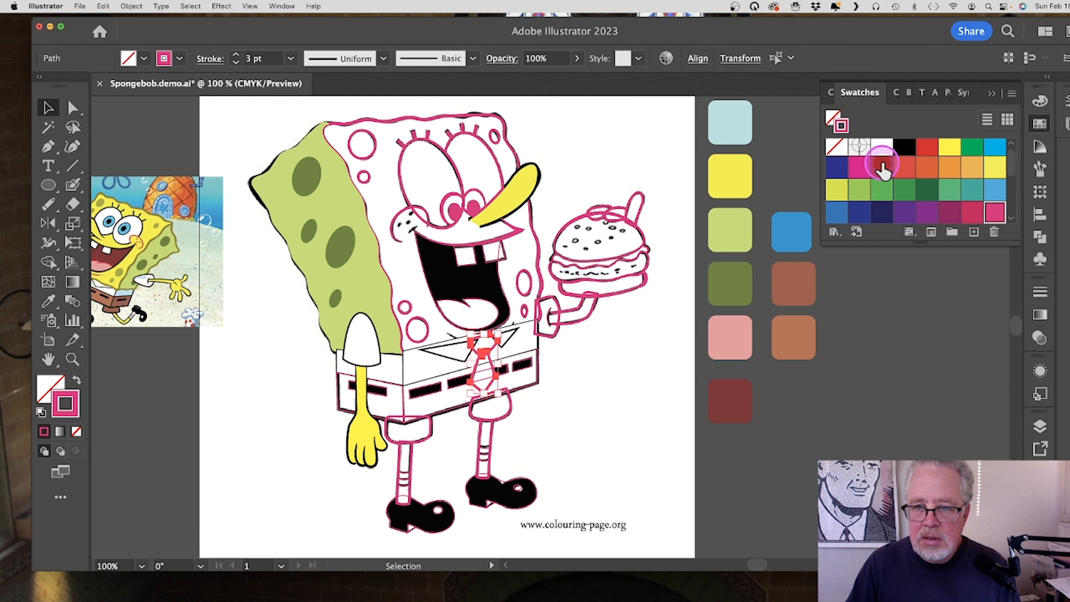
{"action": "left_click", "coordinate": [836, 119]}
{"action": "left_click", "coordinate": [884, 171]}
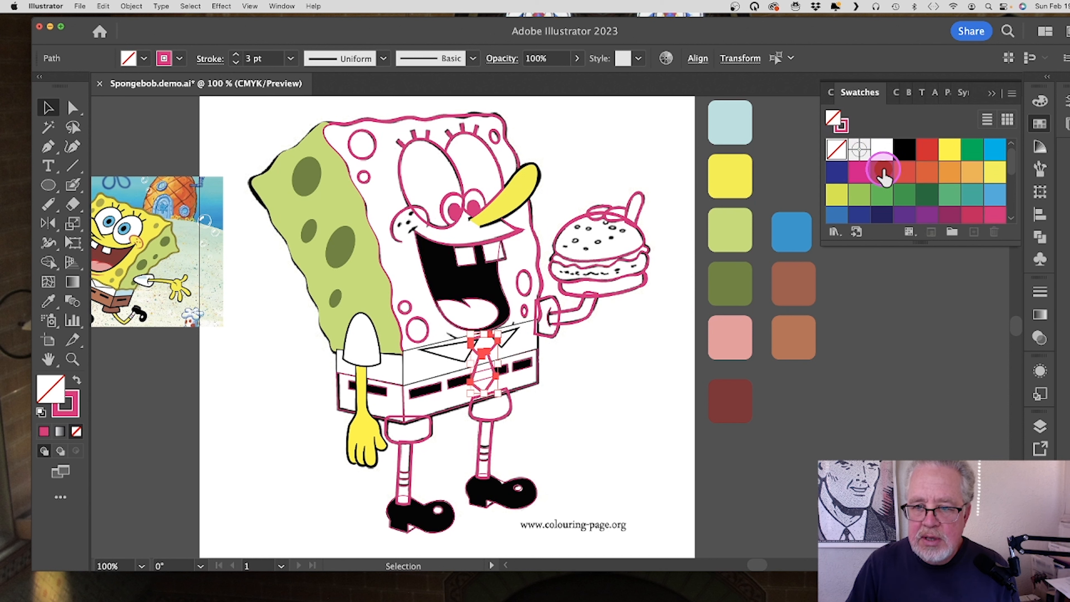
{"action": "left_click", "coordinate": [925, 158]}
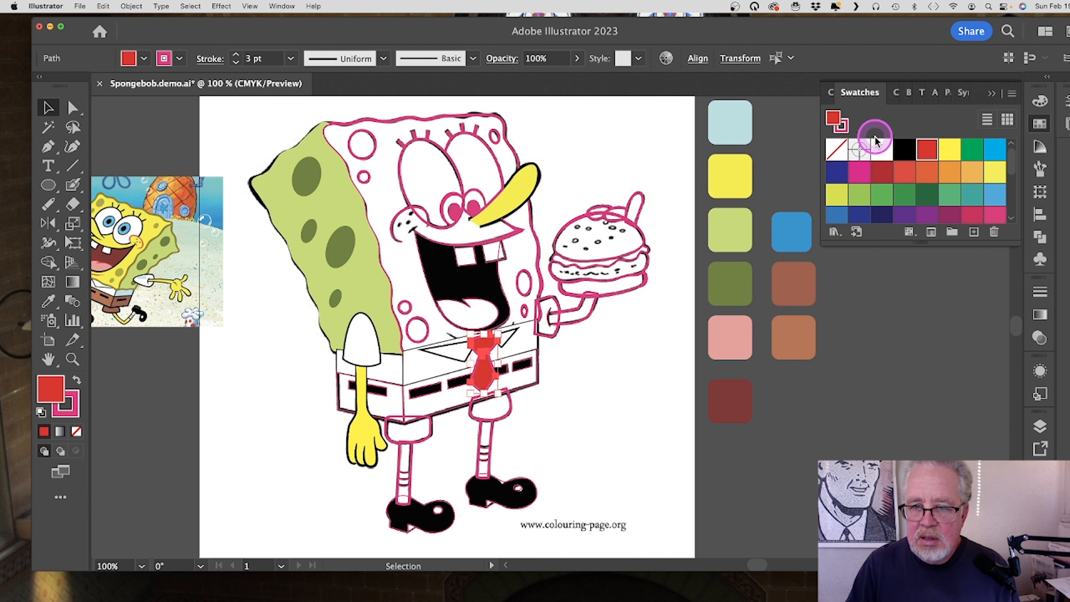
{"action": "left_click", "coordinate": [840, 124]}
{"action": "left_click", "coordinate": [906, 158]}
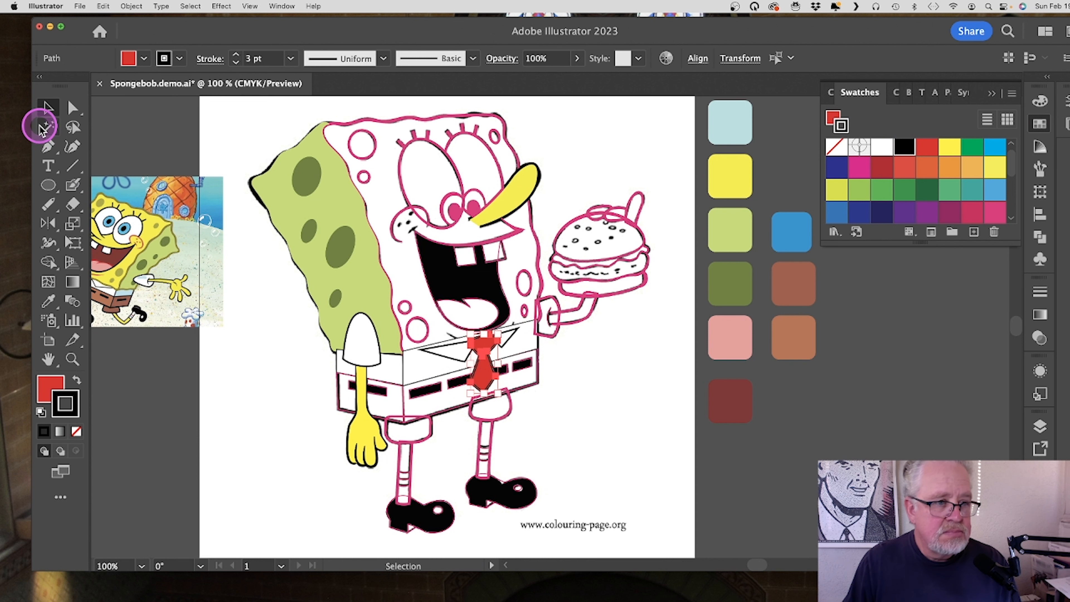
Step: Select the belt dashes on the front and side of the shorts, fill them with black, and deselect them
{"action": "left_click", "coordinate": [436, 391]}
{"action": "left_click", "coordinate": [417, 398]}
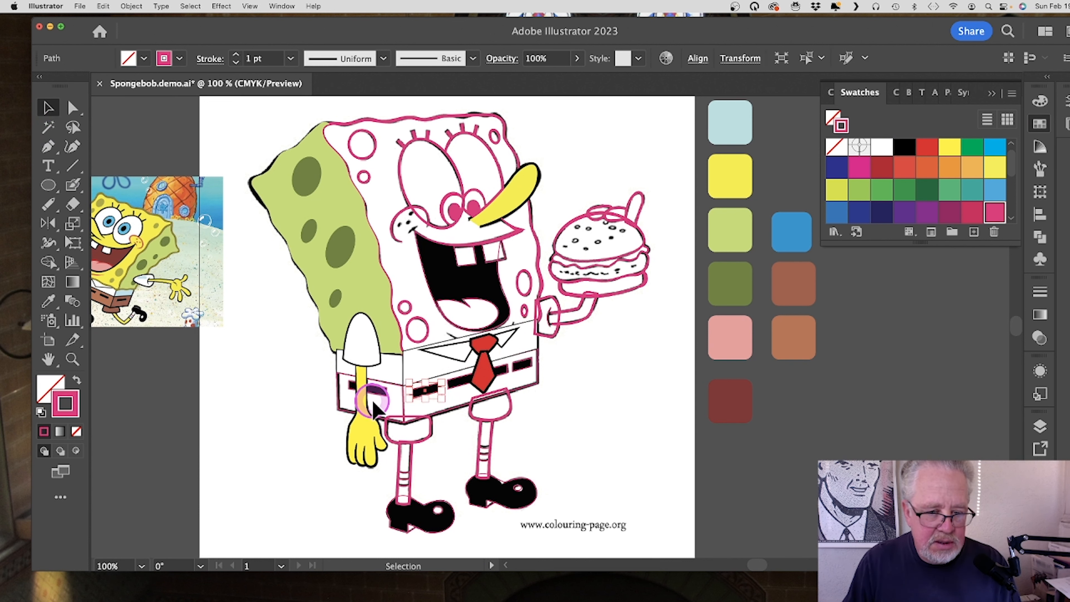
{"action": "left_click", "coordinate": [381, 395], "text": "shift"}
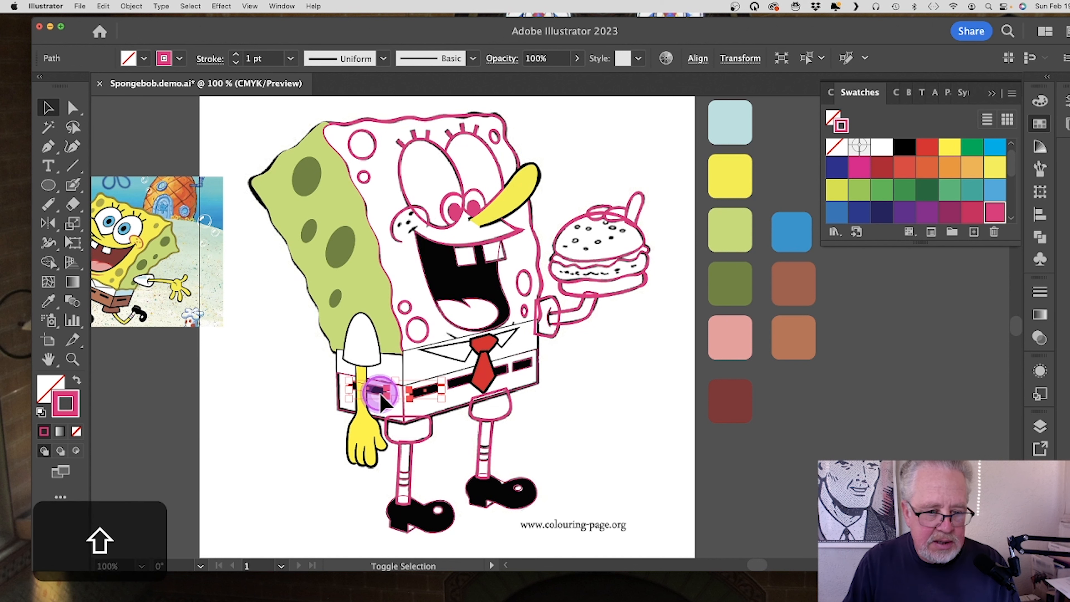
{"action": "left_click", "coordinate": [456, 386], "text": "shift"}
{"action": "left_click", "coordinate": [527, 367], "text": "shift"}
{"action": "left_click", "coordinate": [904, 146]}
{"action": "left_click", "coordinate": [565, 472]}
Step: Fill both trouser legs below the shorts with the reddish-brown palette color, send them to the back, and deselect them
{"action": "left_click", "coordinate": [422, 439]}
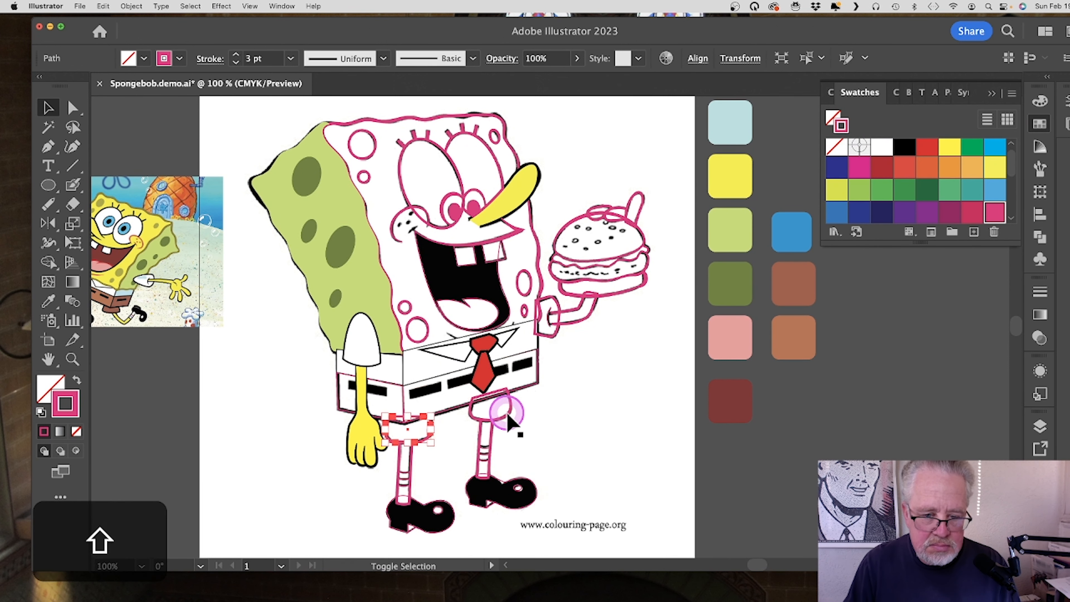
{"action": "left_click", "coordinate": [509, 411], "text": "shift"}
{"action": "key", "text": "i"}
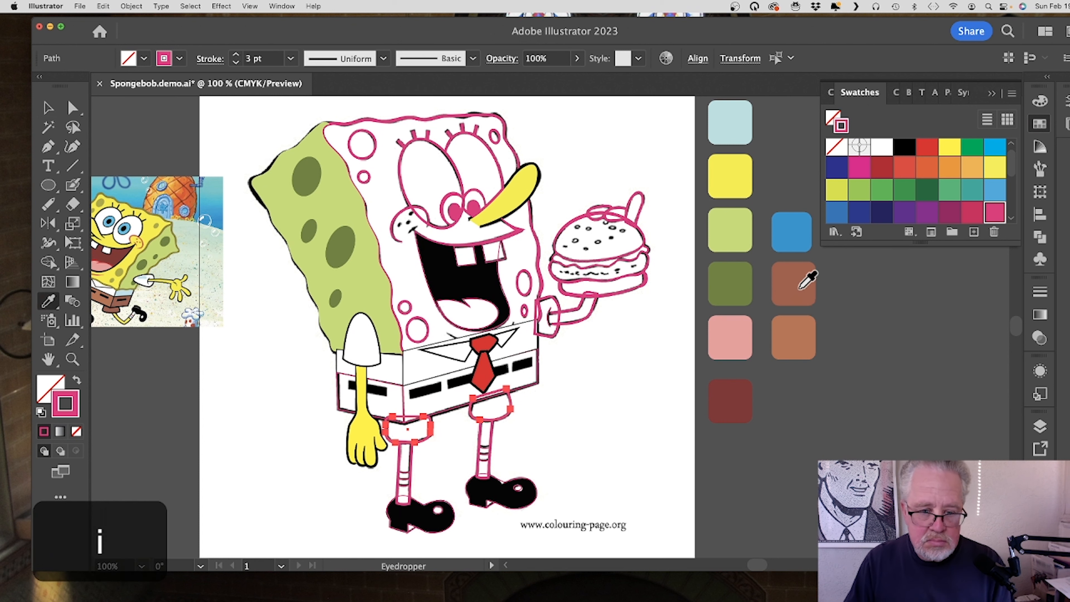
{"action": "left_click", "coordinate": [800, 296]}
{"action": "key", "text": "super+shift+bracketleft"}
{"action": "left_click", "coordinate": [45, 112]}
{"action": "left_click", "coordinate": [561, 392]}
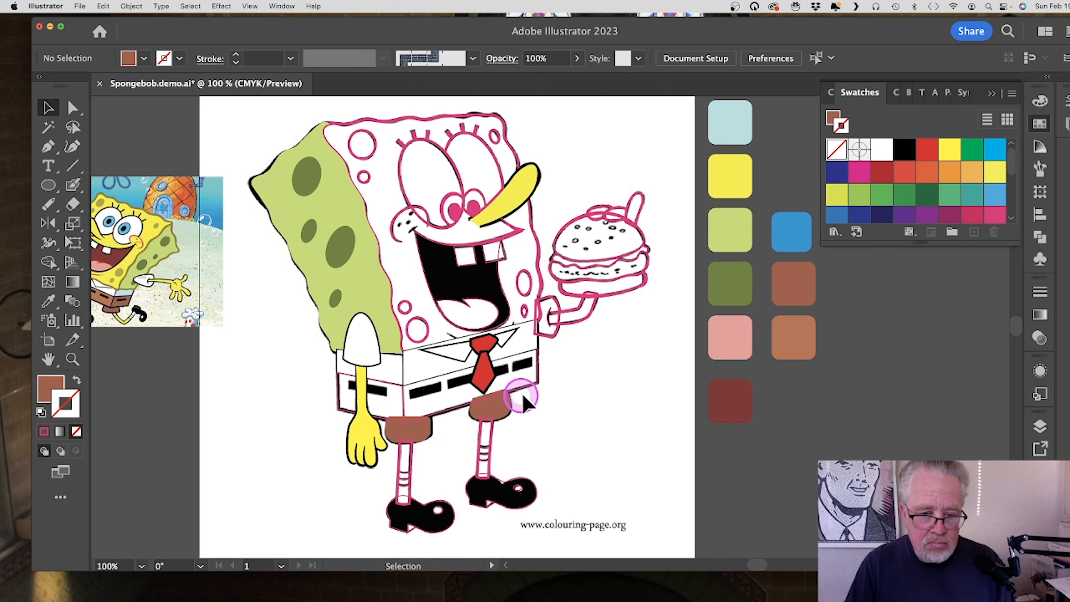
Step: Fill the front panel of the shorts with the reddish-brown palette color and give it a thicker black stroke
{"action": "left_click", "coordinate": [522, 388]}
{"action": "left_click", "coordinate": [341, 409], "text": "shift"}
{"action": "left_click", "coordinate": [603, 384]}
{"action": "left_click", "coordinate": [527, 386]}
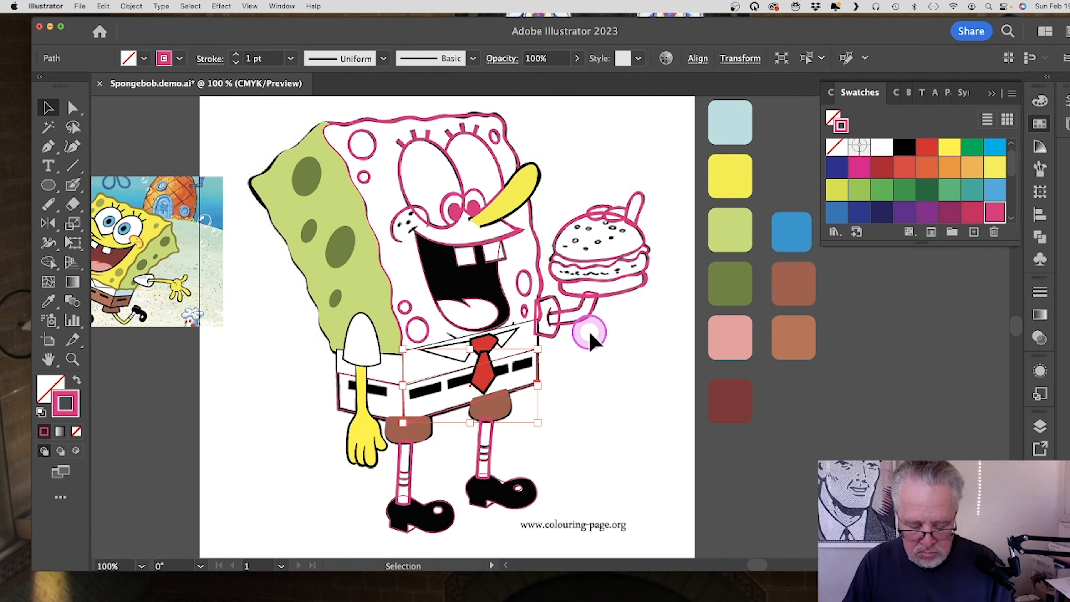
{"action": "key", "text": "i"}
{"action": "left_click", "coordinate": [787, 285]}
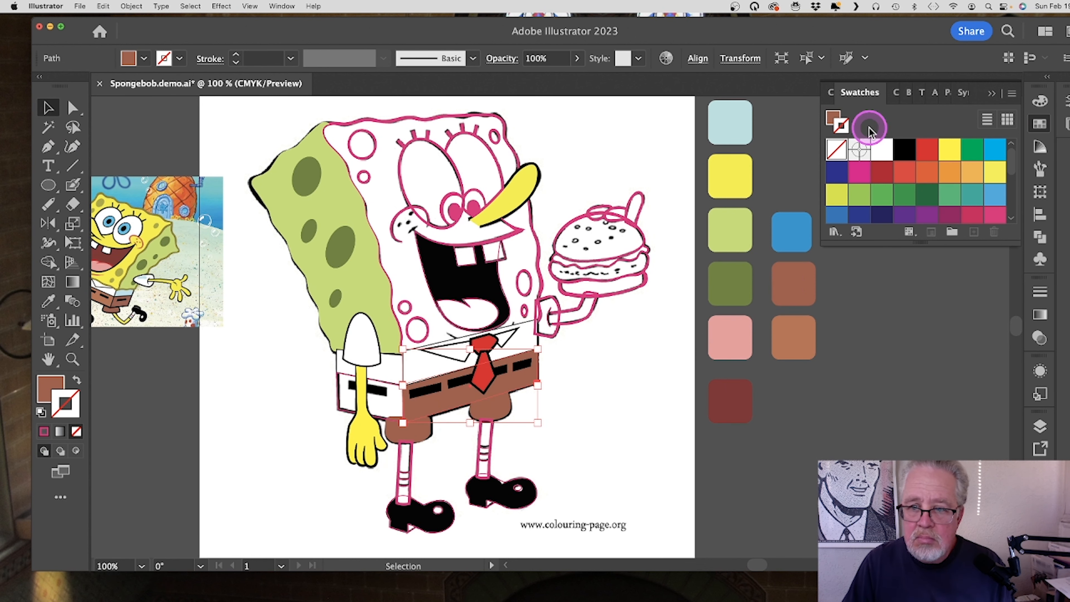
{"action": "left_click", "coordinate": [904, 148]}
{"action": "left_click", "coordinate": [236, 54]}
Step: Fill the side panel of the shorts with the dark red palette color and give it a black 2 pt stroke
{"action": "left_click", "coordinate": [76, 110]}
{"action": "left_click", "coordinate": [368, 402]}
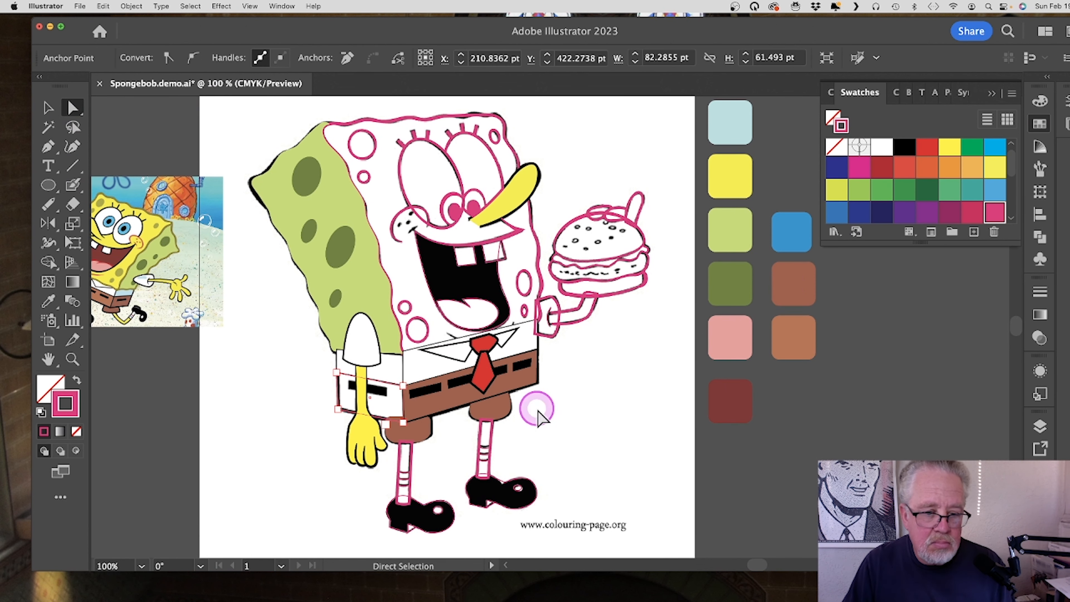
{"action": "key", "text": "i"}
{"action": "left_click", "coordinate": [730, 398]}
{"action": "left_click", "coordinate": [902, 150]}
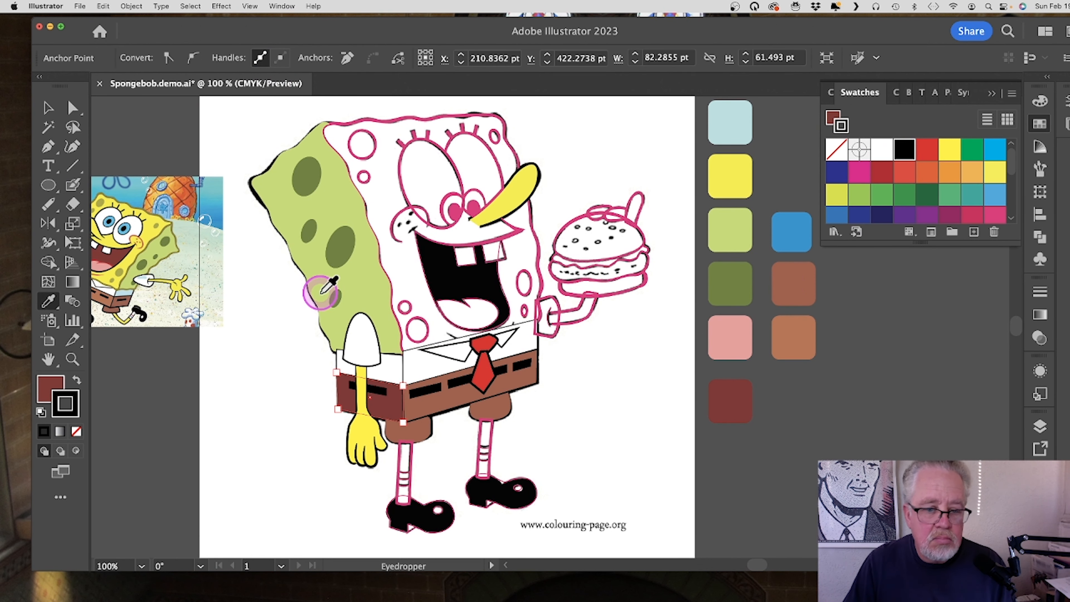
{"action": "key", "text": "v"}
{"action": "left_click", "coordinate": [225, 172]}
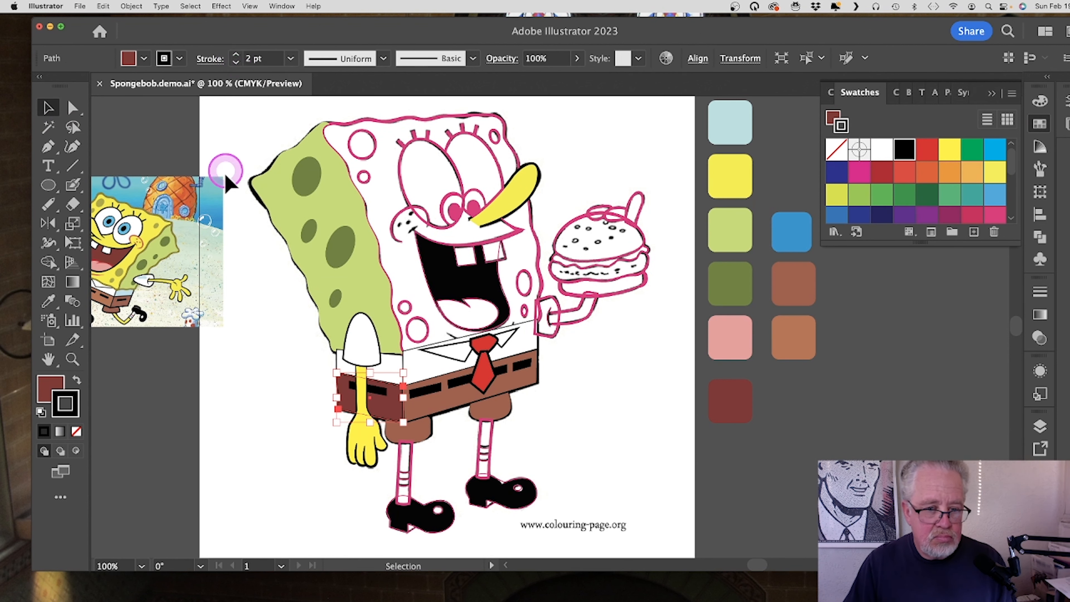
Step: Send the white side panel of the shirt to the back
{"action": "left_click", "coordinate": [47, 106]}
{"action": "left_click", "coordinate": [394, 361]}
{"action": "key", "text": "shift+super+bracketleft"}
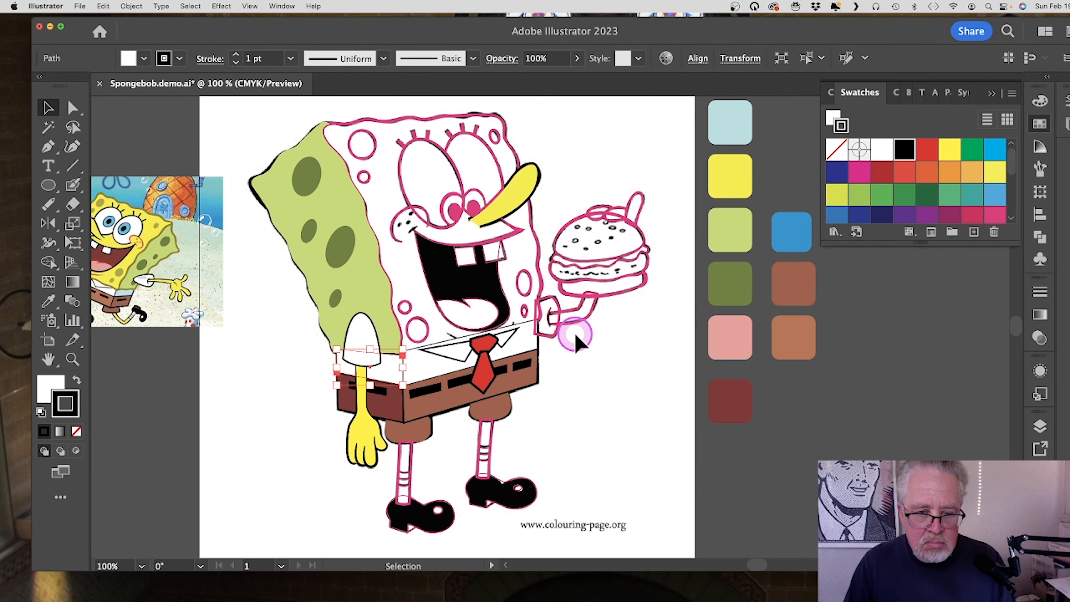
{"action": "left_click", "coordinate": [396, 228]}
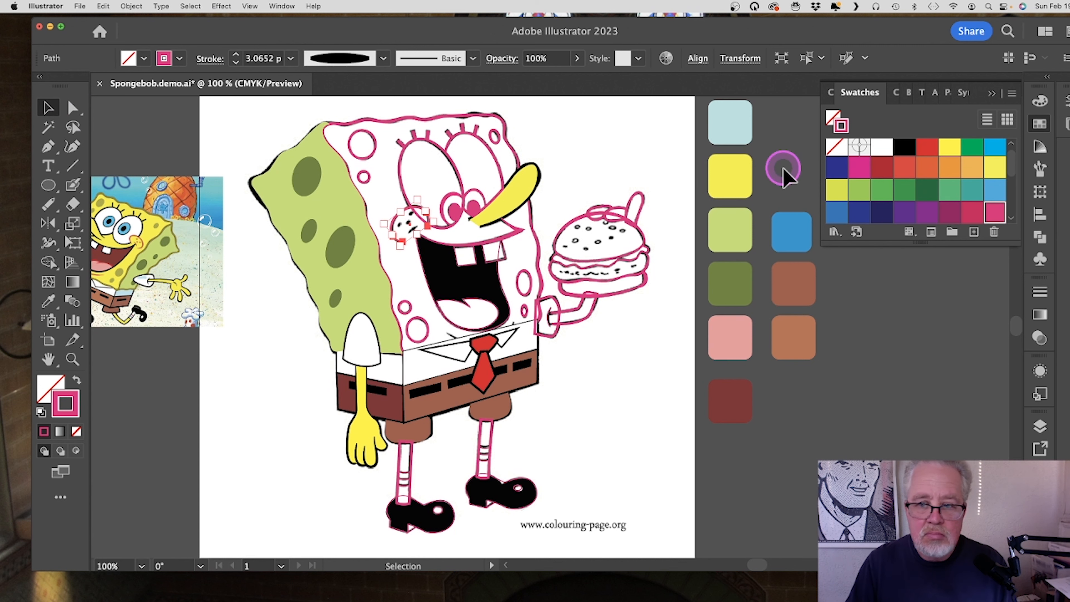
{"action": "key", "text": "i"}
{"action": "left_click", "coordinate": [729, 173]}
{"action": "key", "text": "super+z"}
Step: Paint three pink freckles on the cheek over the traced dots with the Blob Brush
{"action": "left_click", "coordinate": [71, 359]}
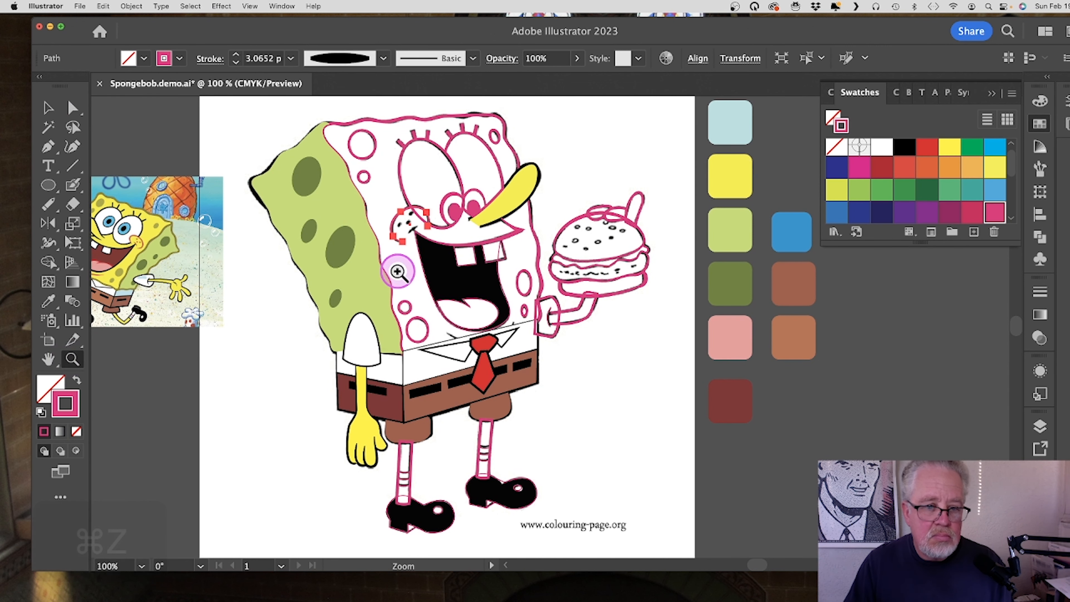
{"action": "left_click", "coordinate": [434, 250]}
{"action": "left_click", "coordinate": [607, 319]}
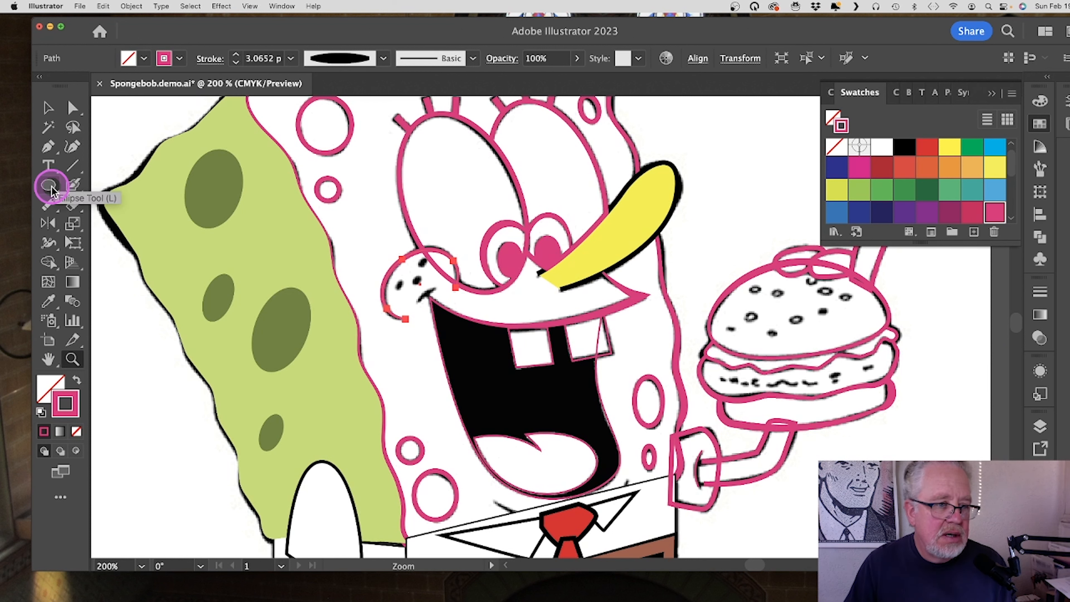
{"action": "left_click", "coordinate": [73, 189]}
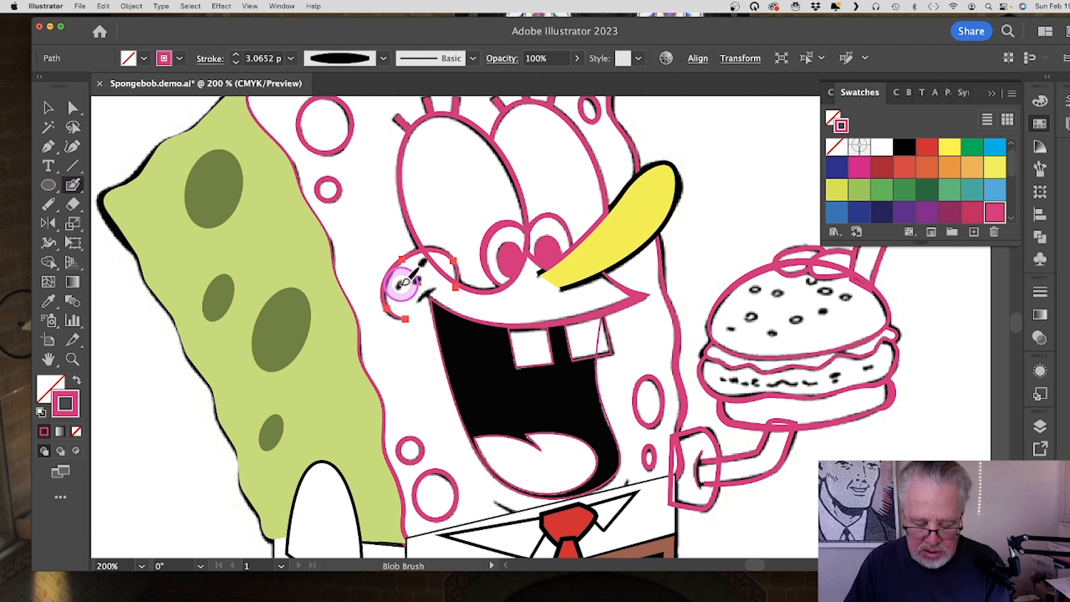
{"action": "key", "text": "bracketright"}
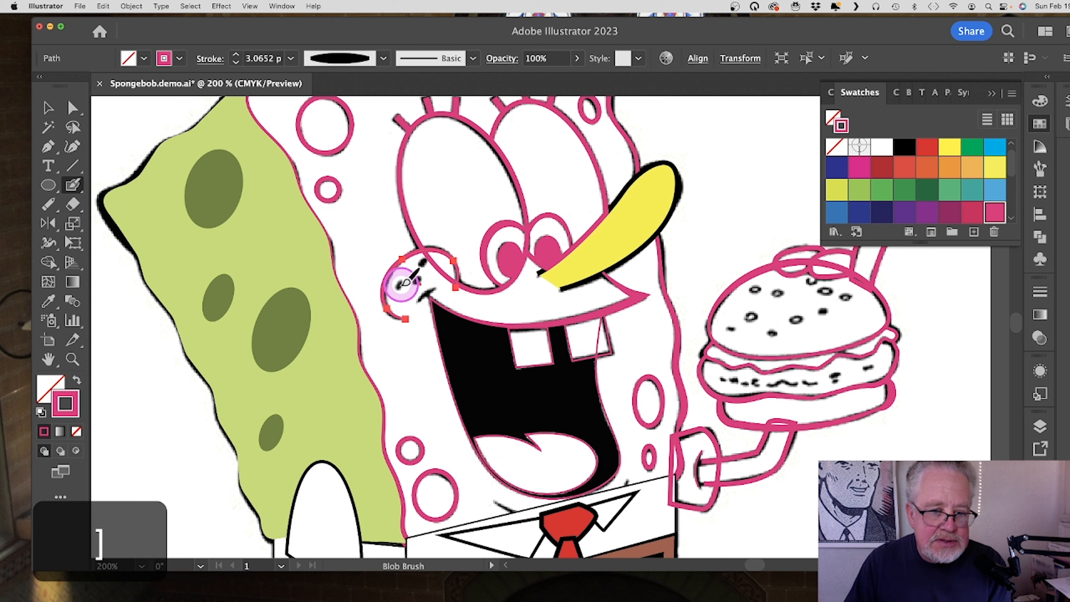
{"action": "key", "text": "bracketleft"}
{"action": "key", "text": "bracketright"}
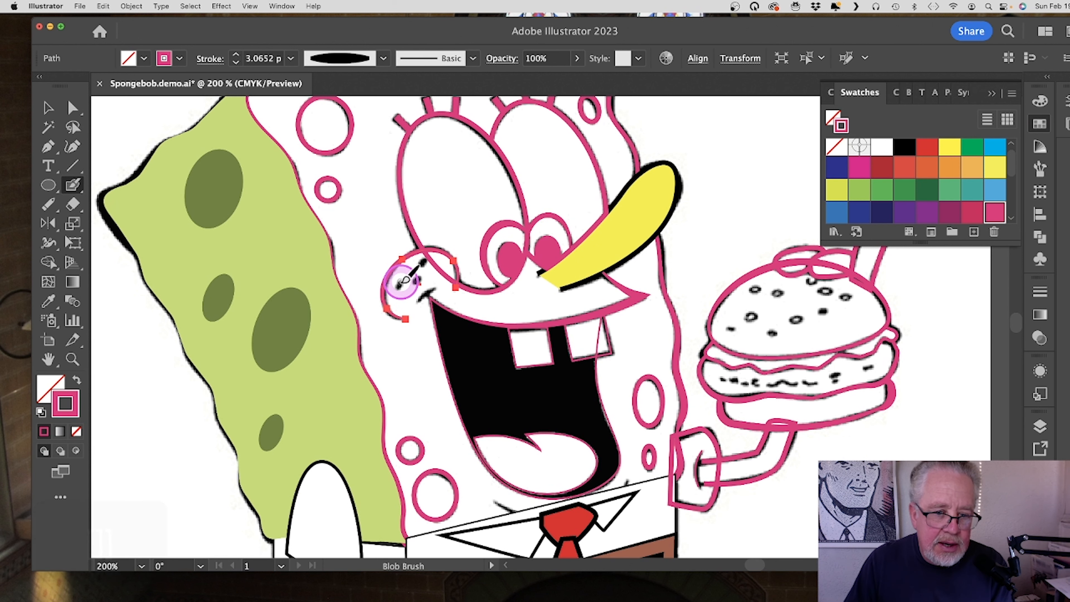
{"action": "left_click_drag", "start_coordinate": [399, 288], "coordinate": [398, 290]}
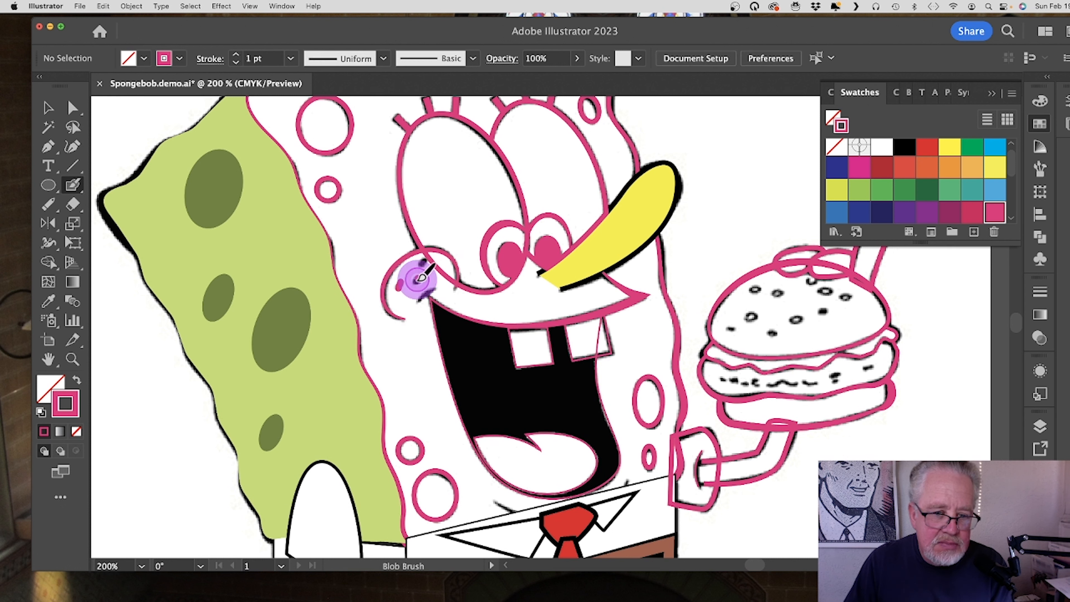
{"action": "left_click", "coordinate": [418, 278]}
{"action": "left_click", "coordinate": [422, 263]}
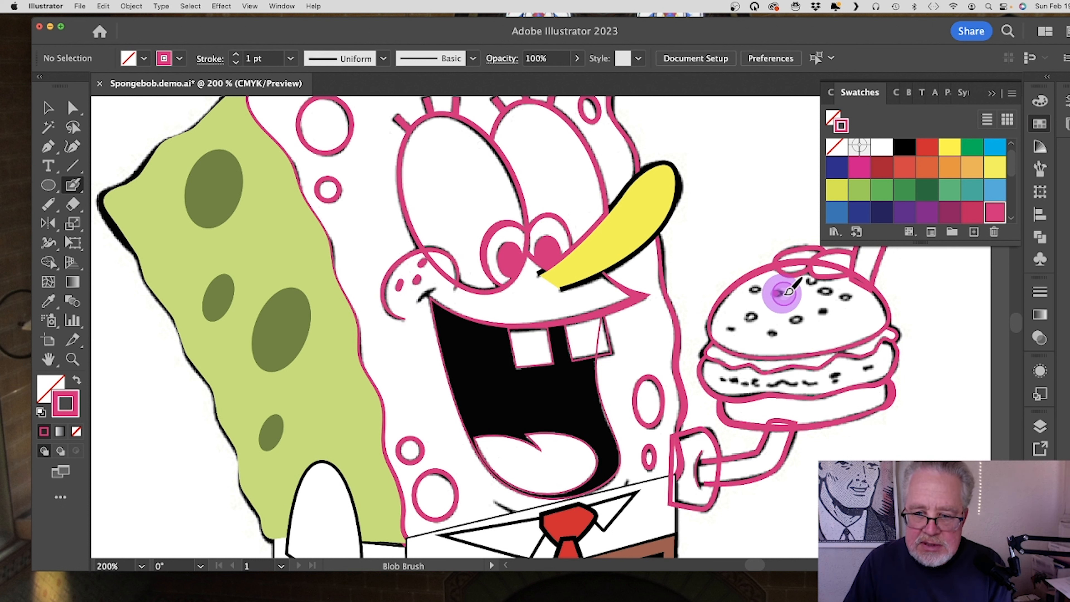
Step: Paint pink sesame seeds over the traced seed marks on the burger's top bun
{"action": "left_click_drag", "start_coordinate": [783, 294], "coordinate": [760, 290]}
{"action": "left_click_drag", "start_coordinate": [748, 319], "coordinate": [740, 330]}
{"action": "left_click_drag", "start_coordinate": [772, 332], "coordinate": [800, 320]}
{"action": "left_click_drag", "start_coordinate": [825, 314], "coordinate": [830, 312]}
{"action": "left_click_drag", "start_coordinate": [844, 296], "coordinate": [848, 297]}
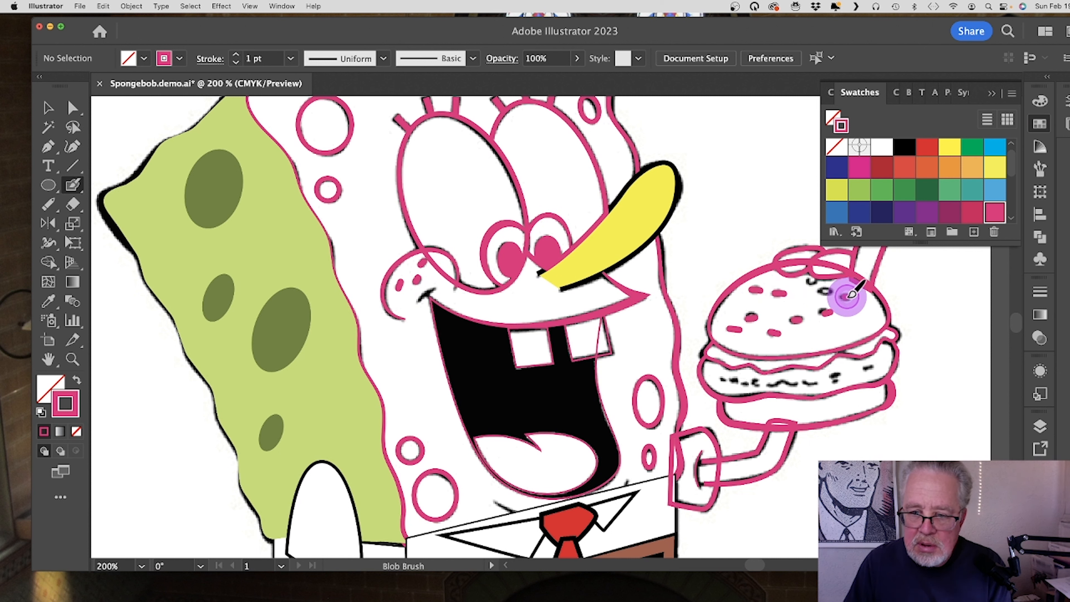
Step: Copy the nose's yellow fill and black stroke onto the cheek with the Eyedropper
{"action": "key", "text": "v"}
{"action": "left_click", "coordinate": [423, 292]}
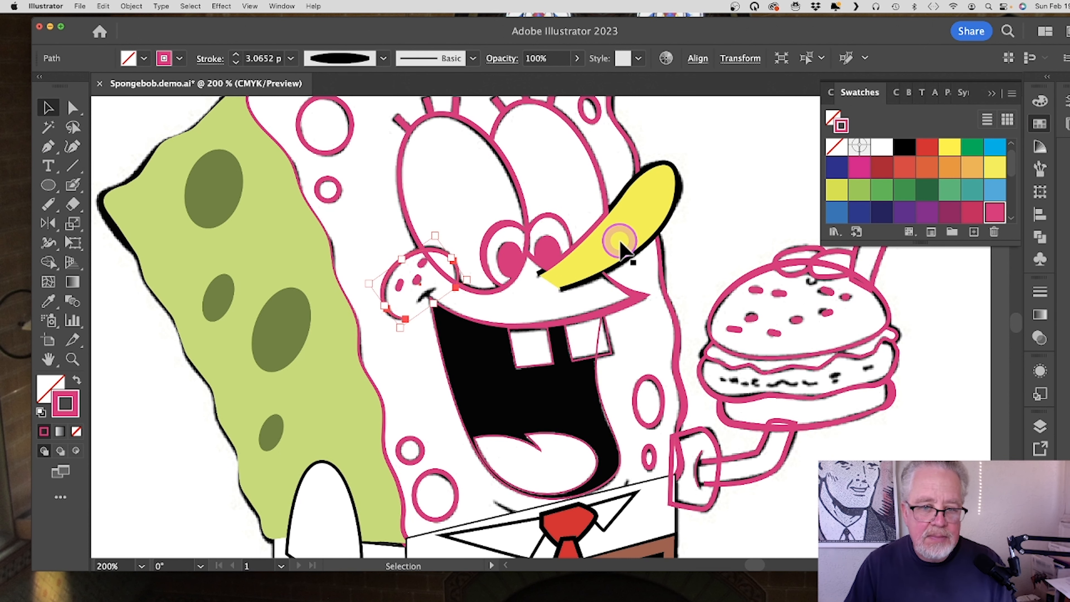
{"action": "key", "text": "space"}
{"action": "key", "text": "i"}
{"action": "left_click", "coordinate": [629, 226]}
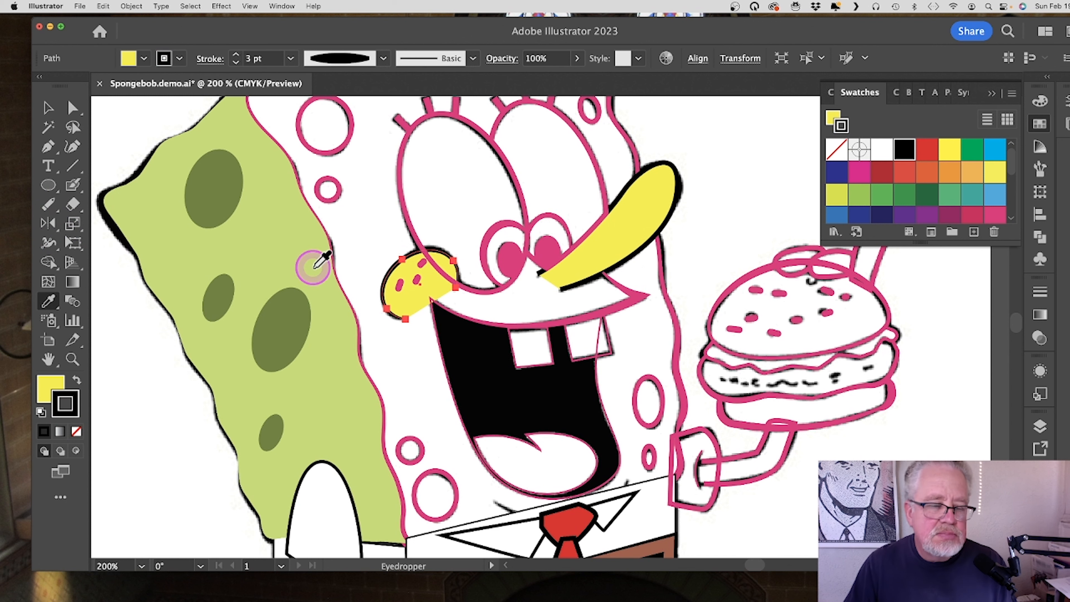
Step: Fill the open mouth with black and replace that fill with the reddish-brown palette color
{"action": "key", "text": "a"}
{"action": "left_click", "coordinate": [630, 453]}
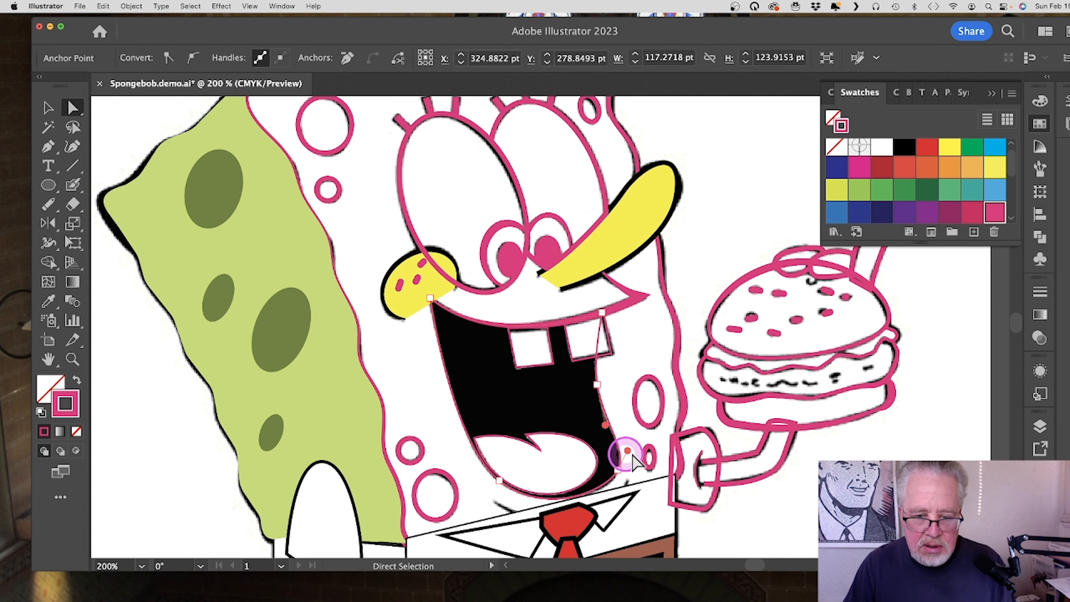
{"action": "left_click", "coordinate": [906, 149]}
{"action": "key", "text": "z"}
{"action": "left_click", "coordinate": [588, 358], "text": "alt"}
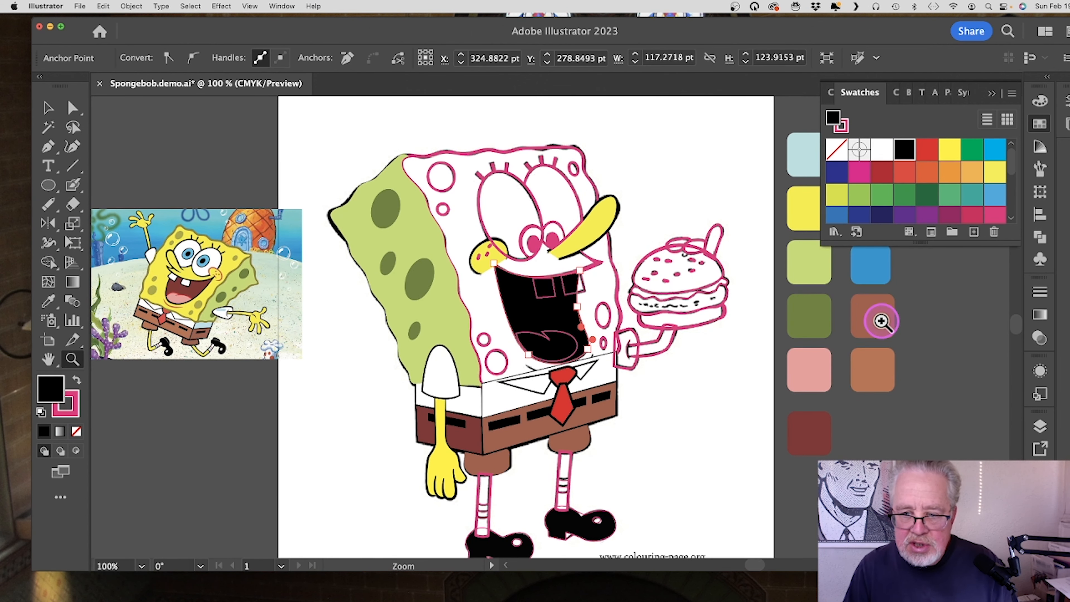
{"action": "key", "text": "i"}
{"action": "left_click", "coordinate": [882, 321]}
Step: Fill the tongue with the pink palette color and no stroke
{"action": "key", "text": "v"}
{"action": "left_click", "coordinate": [546, 339]}
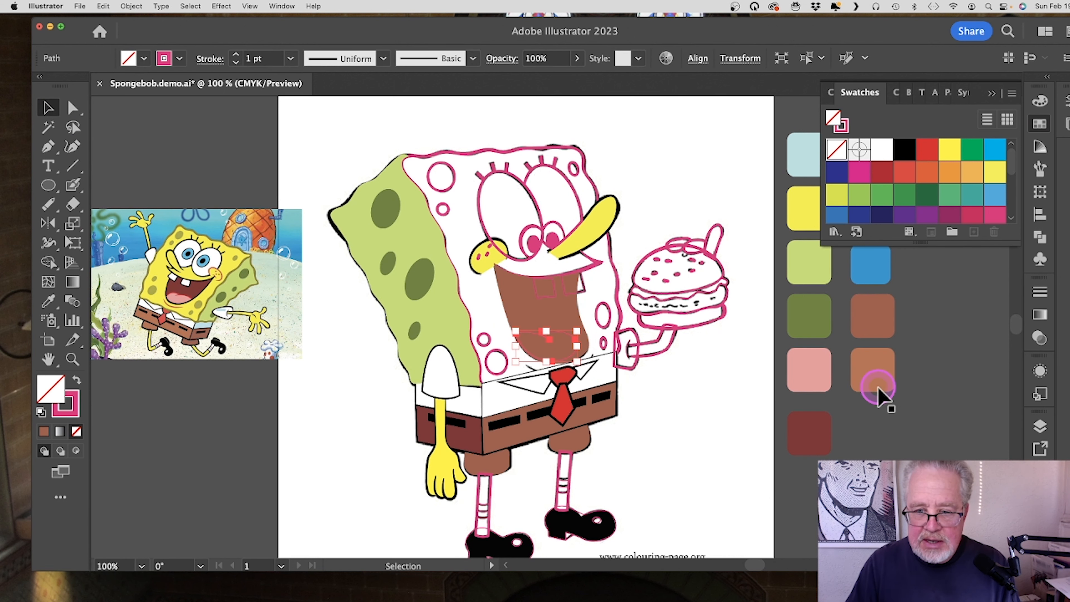
{"action": "left_click", "coordinate": [846, 147]}
{"action": "key", "text": "i"}
{"action": "left_click", "coordinate": [810, 363]}
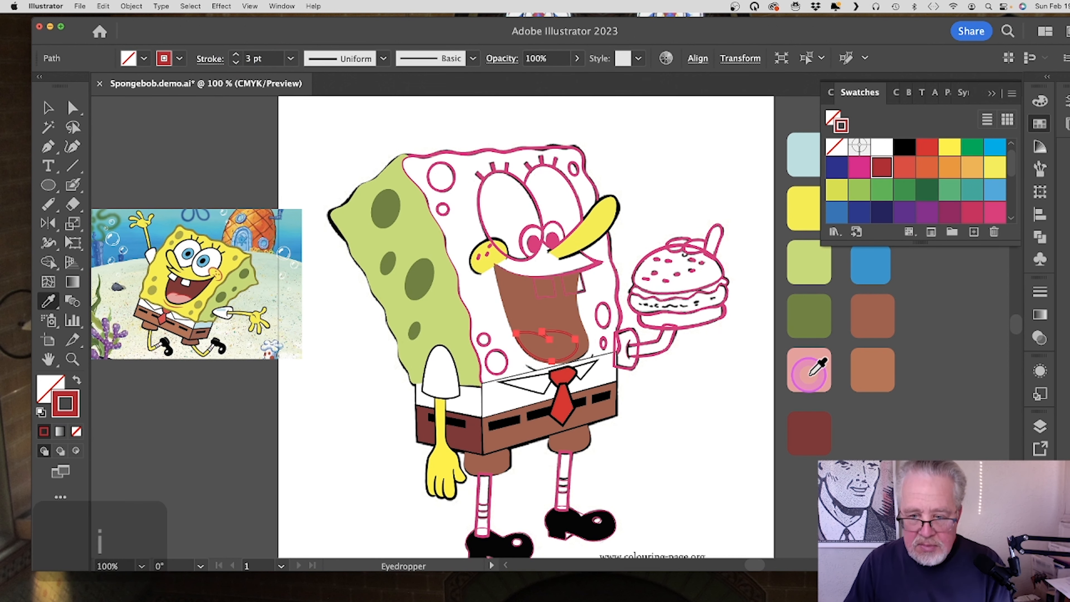
Step: Give both front teeth a white fill and a black stroke
{"action": "key", "text": "v"}
{"action": "left_click", "coordinate": [574, 287]}
{"action": "left_click", "coordinate": [881, 149]}
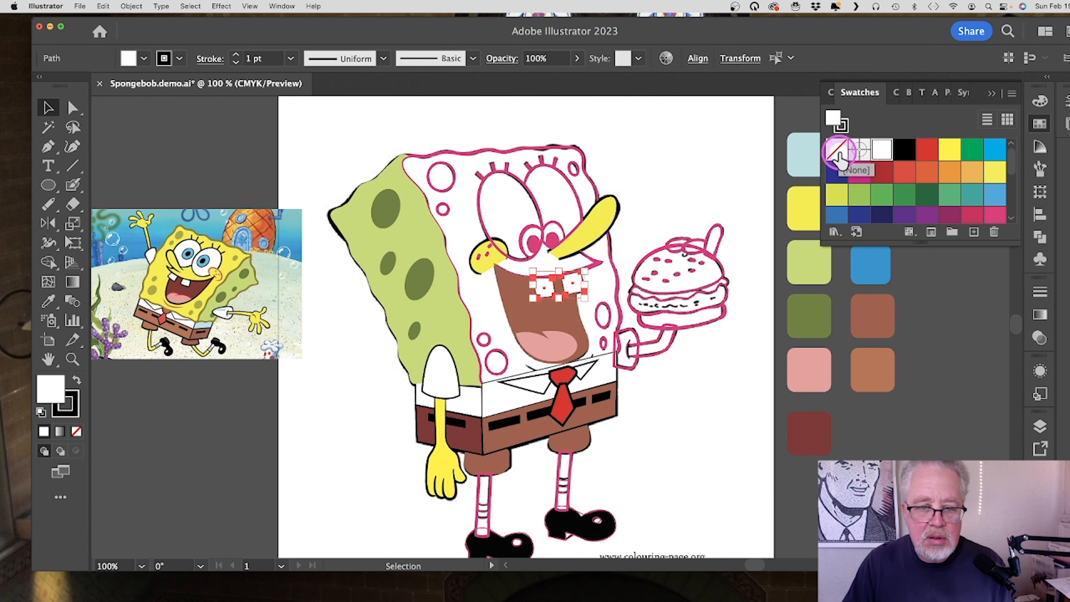
{"action": "left_click", "coordinate": [843, 126]}
Step: Give the upper lip line a black stroke and bring it to the front, and outline the mouth with a black 2 pt stroke
{"action": "left_click", "coordinate": [598, 265]}
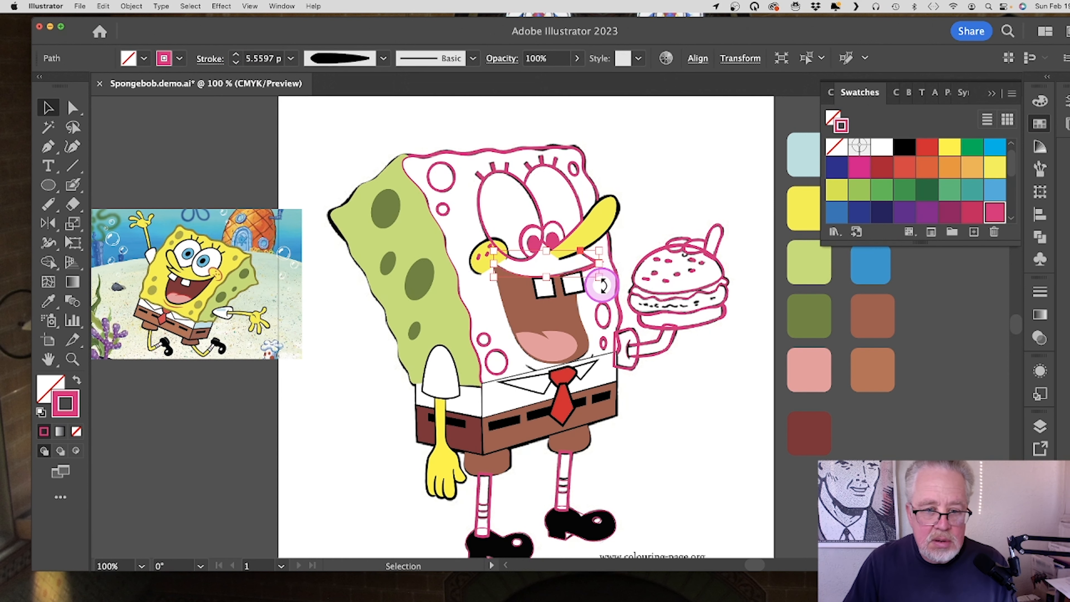
{"action": "left_click", "coordinate": [903, 148]}
{"action": "key", "text": "super+shift+bracketright"}
{"action": "left_click", "coordinate": [524, 337]}
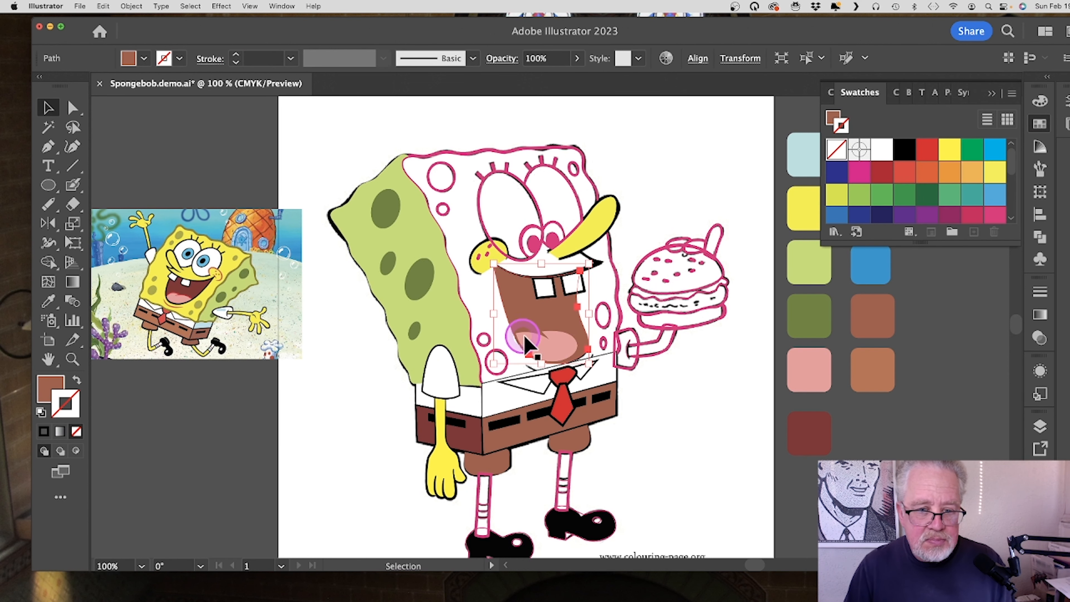
{"action": "left_click", "coordinate": [903, 149]}
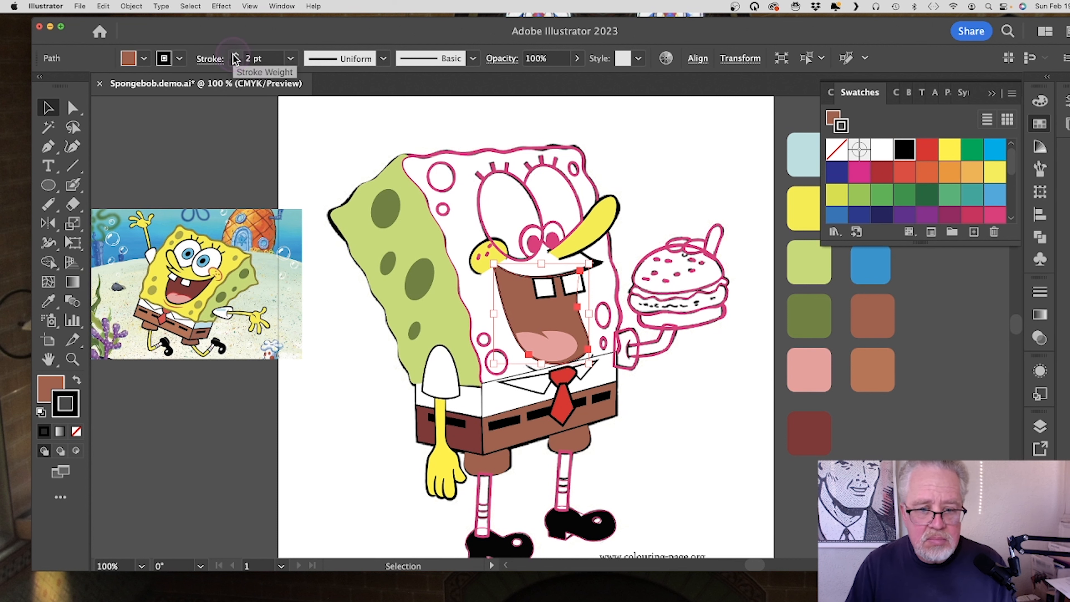
{"action": "left_click", "coordinate": [327, 139]}
Step: Select all the round spots on the front of the face and fill them with the light green palette color without a stroke
{"action": "left_click", "coordinate": [442, 176]}
{"action": "left_click", "coordinate": [442, 209], "text": "shift"}
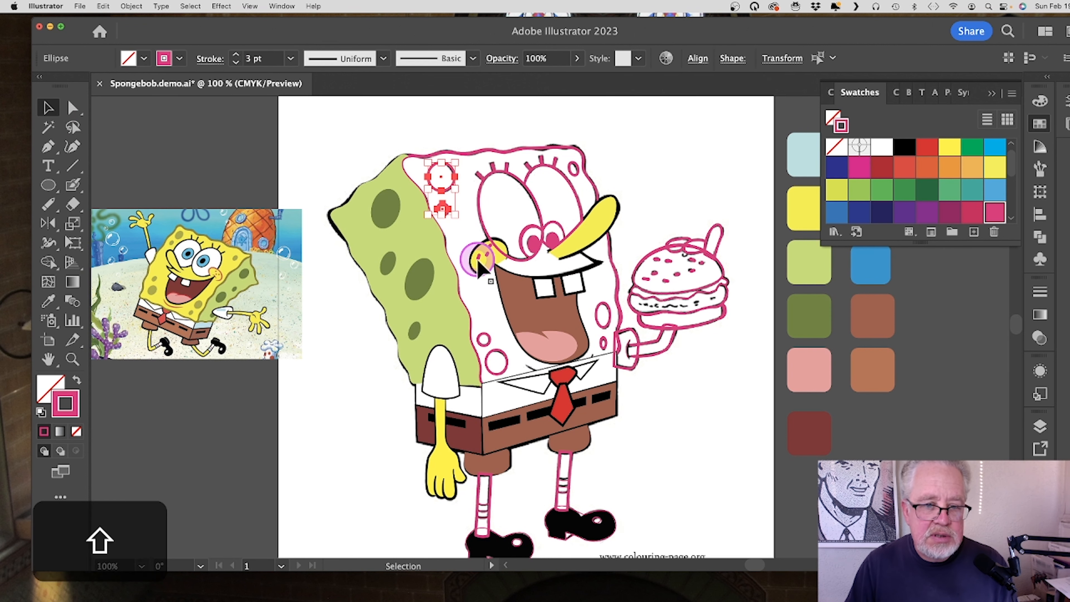
{"action": "left_click", "coordinate": [501, 350], "text": "shift"}
{"action": "left_click", "coordinate": [603, 314], "text": "shift"}
{"action": "left_click", "coordinate": [602, 342], "text": "shift"}
{"action": "left_click", "coordinate": [573, 169], "text": "shift"}
{"action": "left_click", "coordinate": [40, 287]}
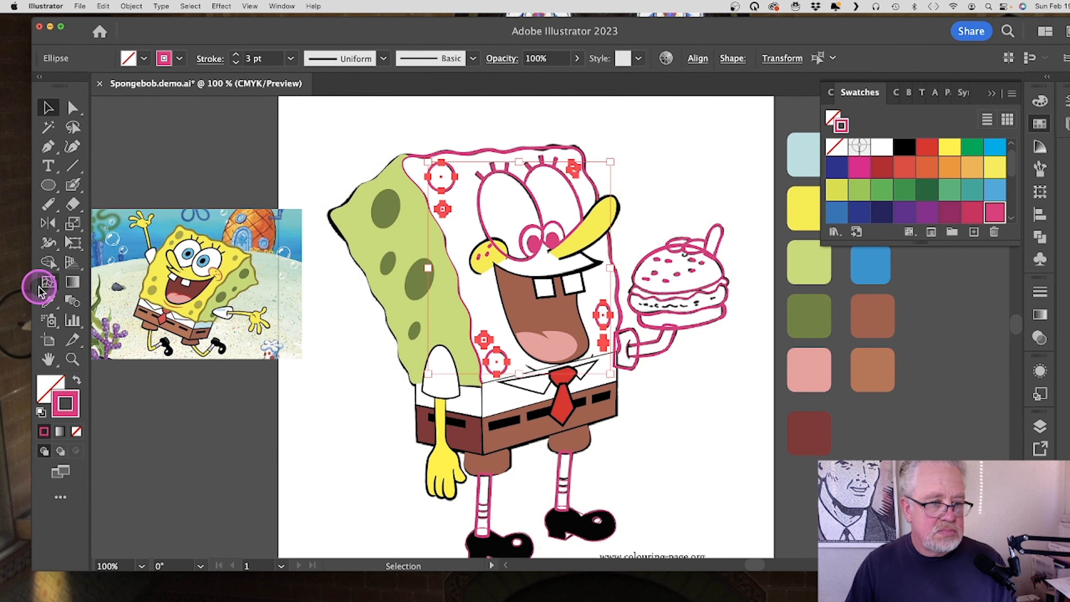
{"action": "key", "text": "i"}
{"action": "left_click", "coordinate": [806, 267]}
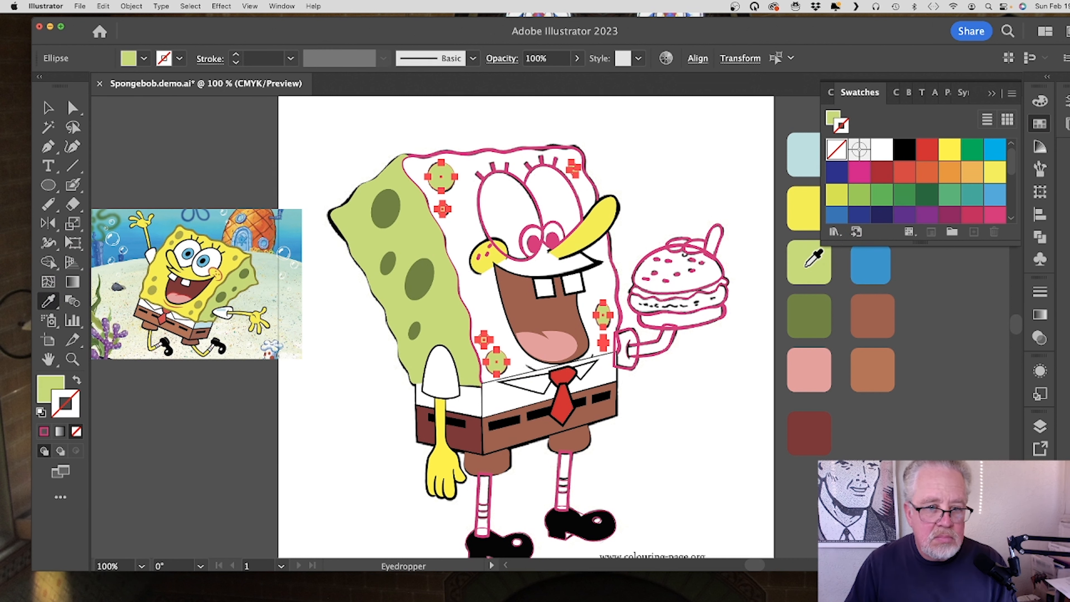
Step: Fill the left eye's iris with the blue palette color
{"action": "left_click", "coordinate": [532, 234]}
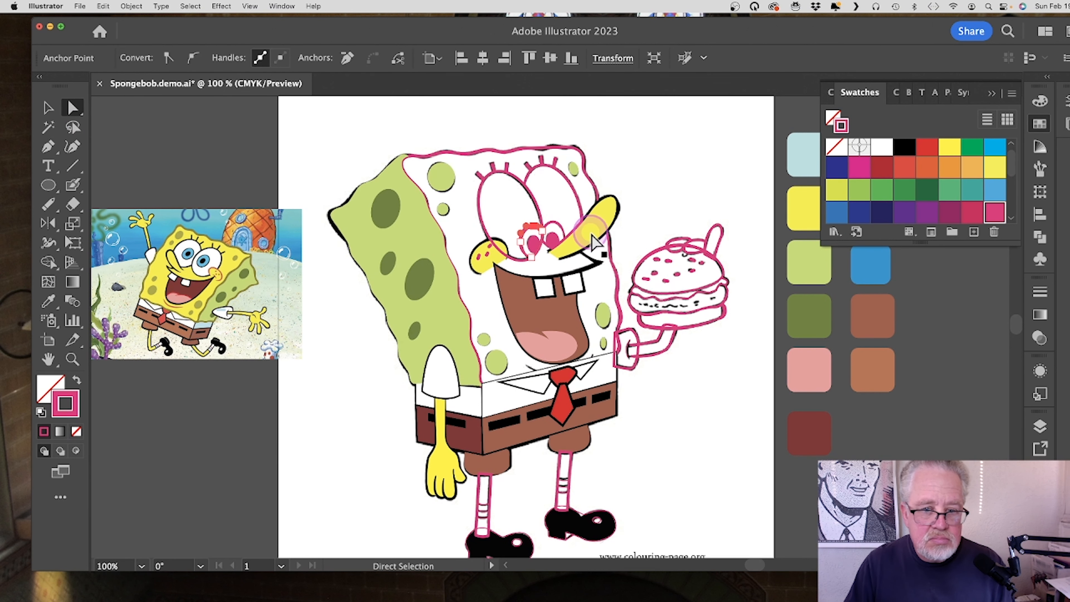
{"action": "key", "text": "i"}
{"action": "left_click", "coordinate": [872, 264]}
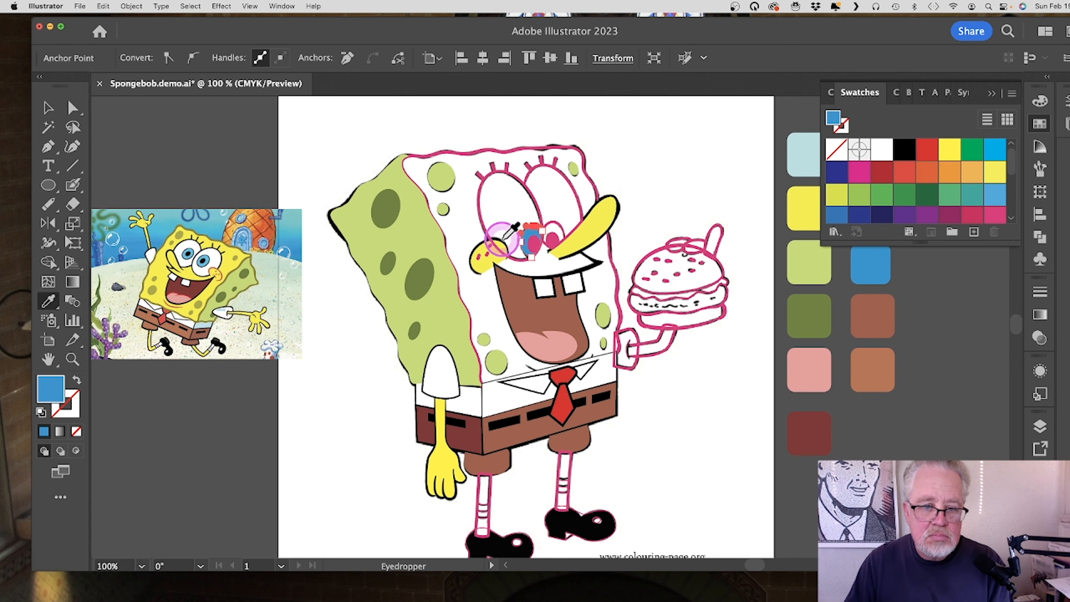
Step: Fill the pupils of both eyes with black
{"action": "key", "text": "a"}
{"action": "left_click", "coordinate": [533, 244]}
{"action": "left_click", "coordinate": [908, 150]}
{"action": "left_click", "coordinate": [551, 240]}
{"action": "left_click", "coordinate": [905, 148]}
Step: Fill the right eye's iris with the blue palette color and bring its black pupil to the front
{"action": "left_click", "coordinate": [562, 232]}
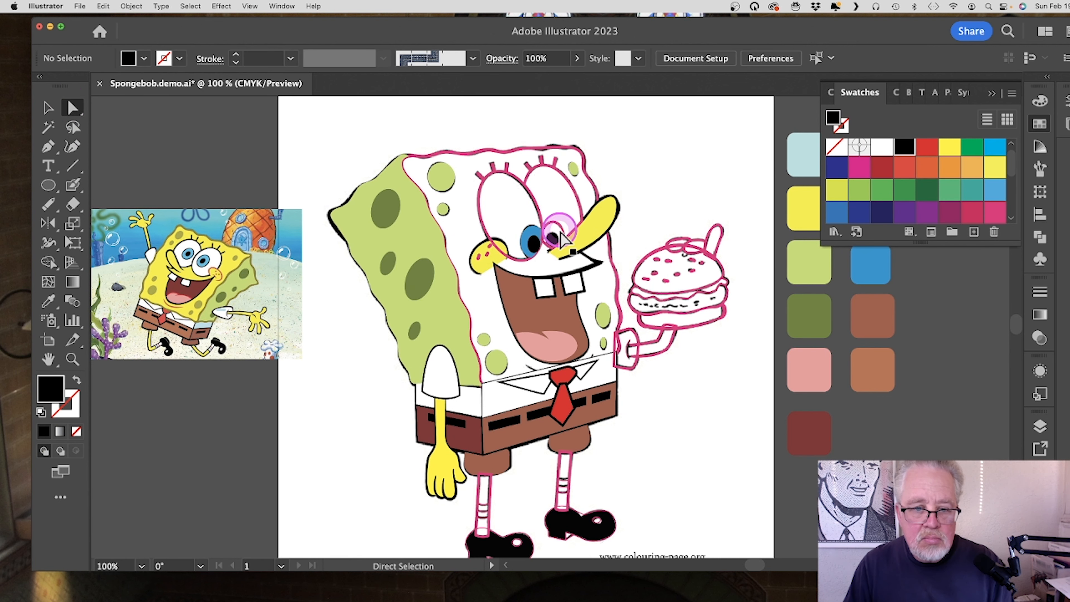
{"action": "left_click", "coordinate": [560, 230]}
{"action": "key", "text": "i"}
{"action": "left_click", "coordinate": [869, 265]}
{"action": "key", "text": "super+y"}
{"action": "key", "text": "v"}
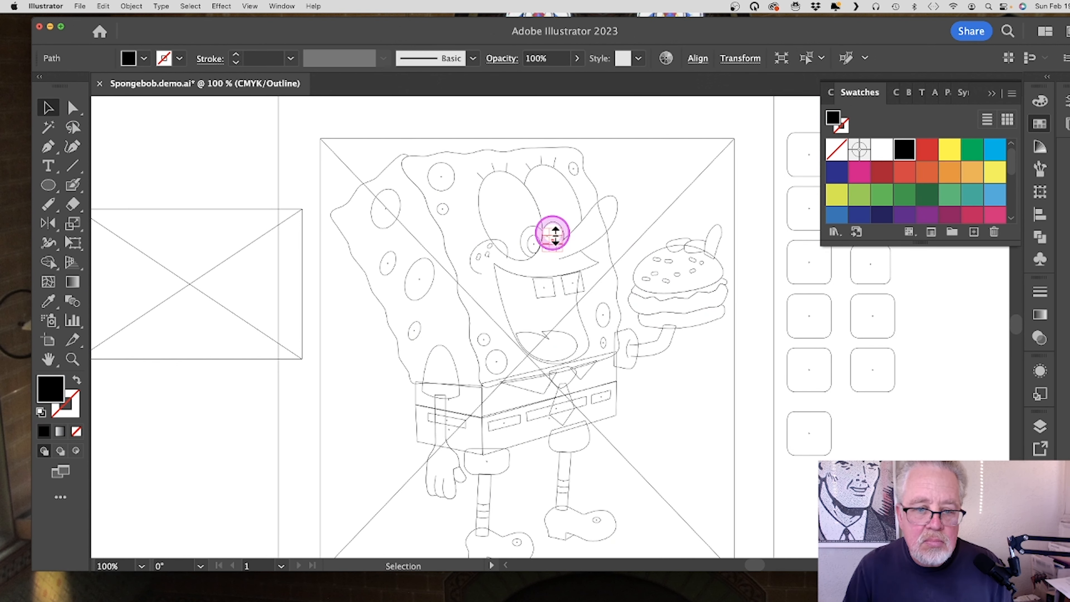
{"action": "key", "text": "super+y"}
{"action": "left_click", "coordinate": [68, 358]}
{"action": "double_click", "coordinate": [543, 248]}
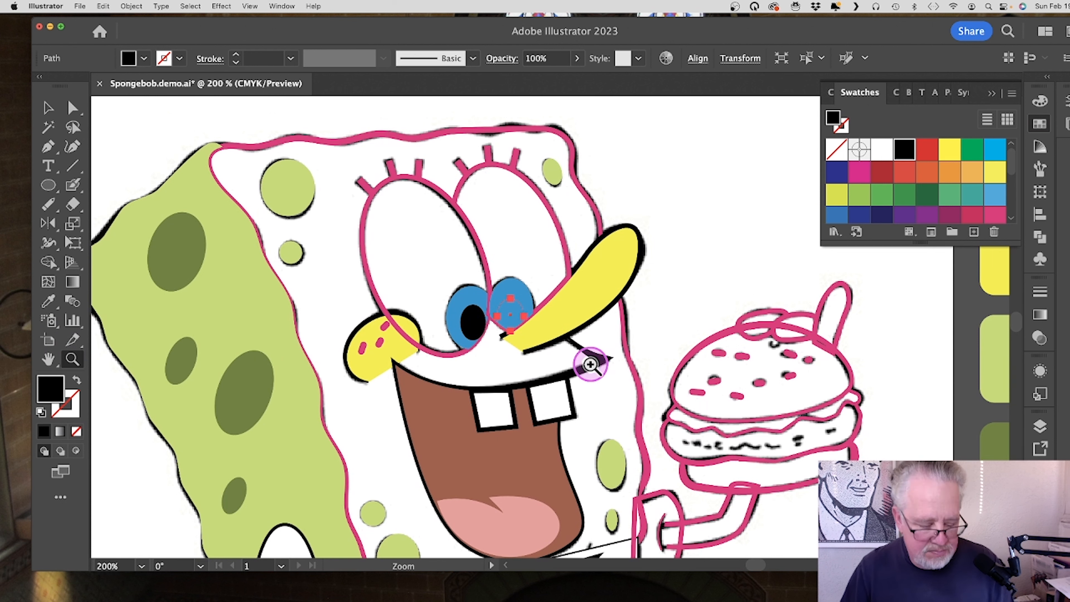
{"action": "key", "text": "super+bracketleft"}
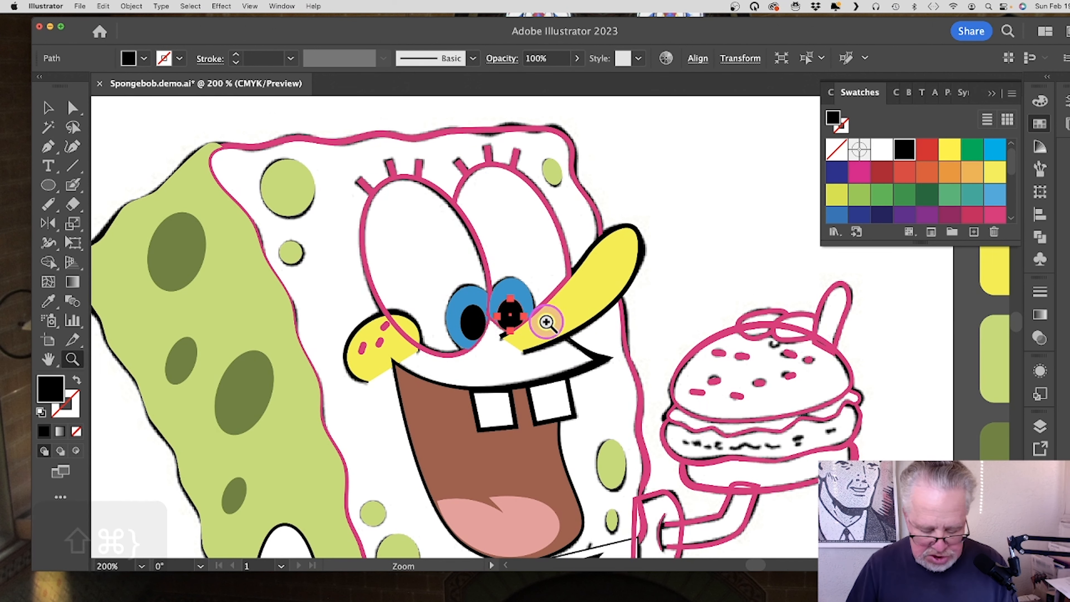
Step: Give both blue irises a black stroke and increase the stroke weight by one increment
{"action": "key", "text": "v"}
{"action": "left_click", "coordinate": [467, 296], "text": "shift"}
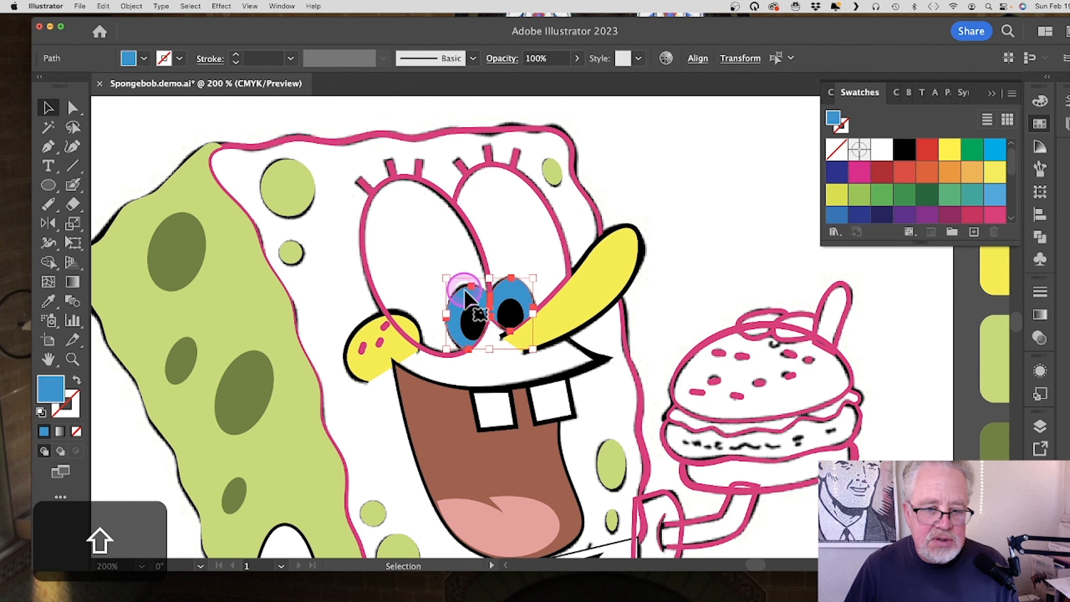
{"action": "left_click", "coordinate": [898, 151]}
{"action": "key", "text": "super+z"}
{"action": "left_click", "coordinate": [842, 126]}
{"action": "left_click", "coordinate": [897, 144]}
{"action": "left_click", "coordinate": [235, 55]}
Step: Give the two large eye outlines a black stroke
{"action": "left_click", "coordinate": [442, 193]}
{"action": "left_click", "coordinate": [460, 182], "text": "shift"}
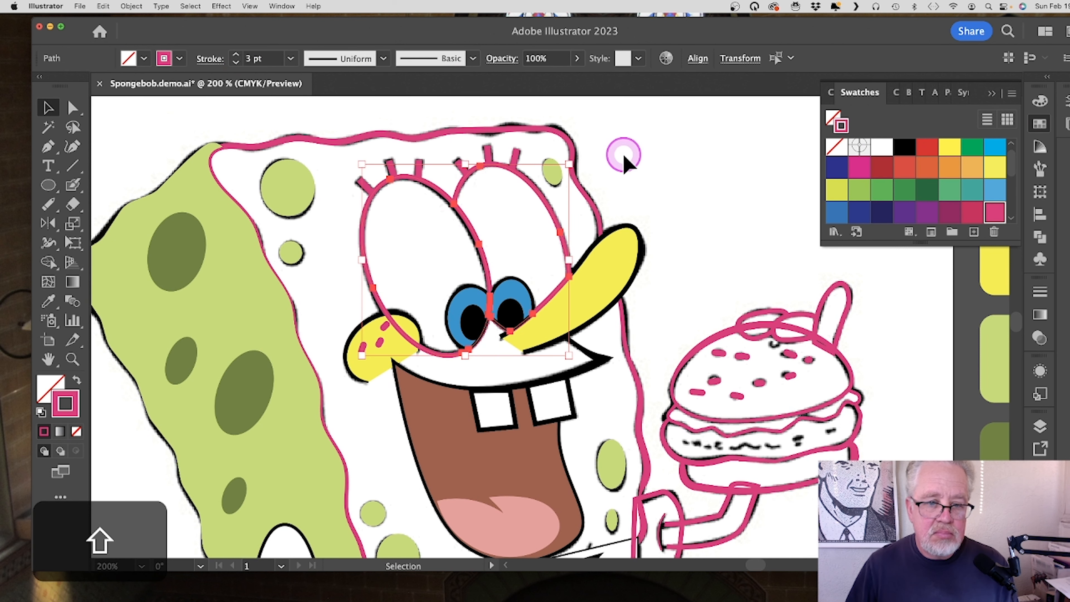
{"action": "left_click", "coordinate": [906, 151]}
Step: Select all six eyelashes above the eyes and give them a black stroke
{"action": "left_click", "coordinate": [365, 186]}
{"action": "left_click", "coordinate": [392, 168], "text": "shift"}
{"action": "left_click", "coordinate": [418, 165], "text": "shift"}
{"action": "left_click", "coordinate": [462, 168], "text": "shift"}
{"action": "left_click", "coordinate": [489, 157], "text": "shift"}
{"action": "left_click", "coordinate": [522, 160], "text": "shift"}
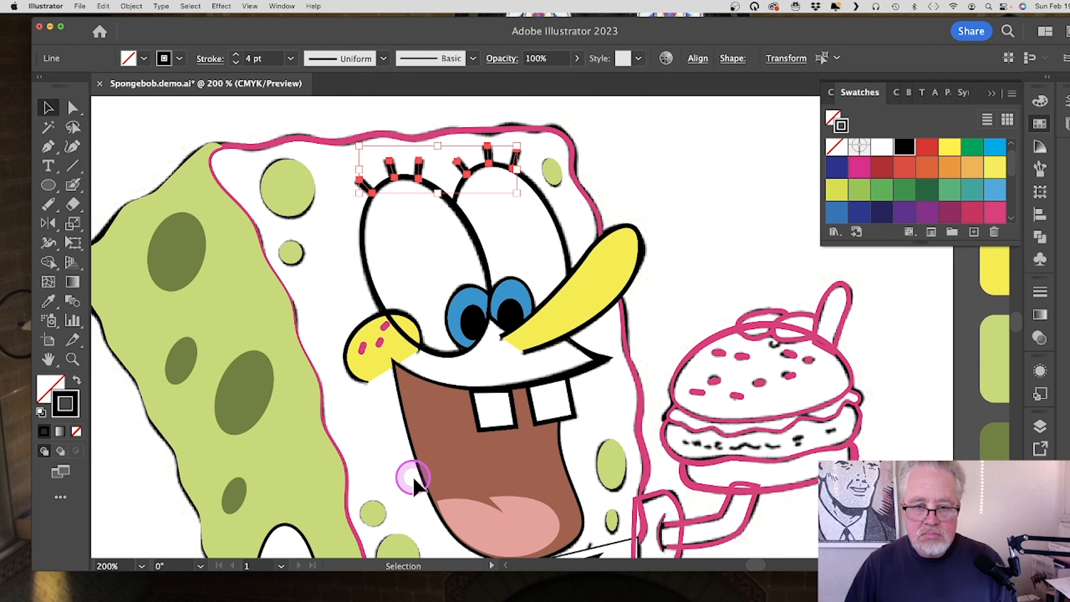
Step: Fill the front face shape of the sponge body with the yellow palette color
{"action": "scroll", "coordinate": [414, 479], "scroll_direction": "down", "scroll_amount": 2}
{"action": "left_click", "coordinate": [338, 397]}
{"action": "left_click", "coordinate": [344, 418]}
{"action": "key", "text": "z"}
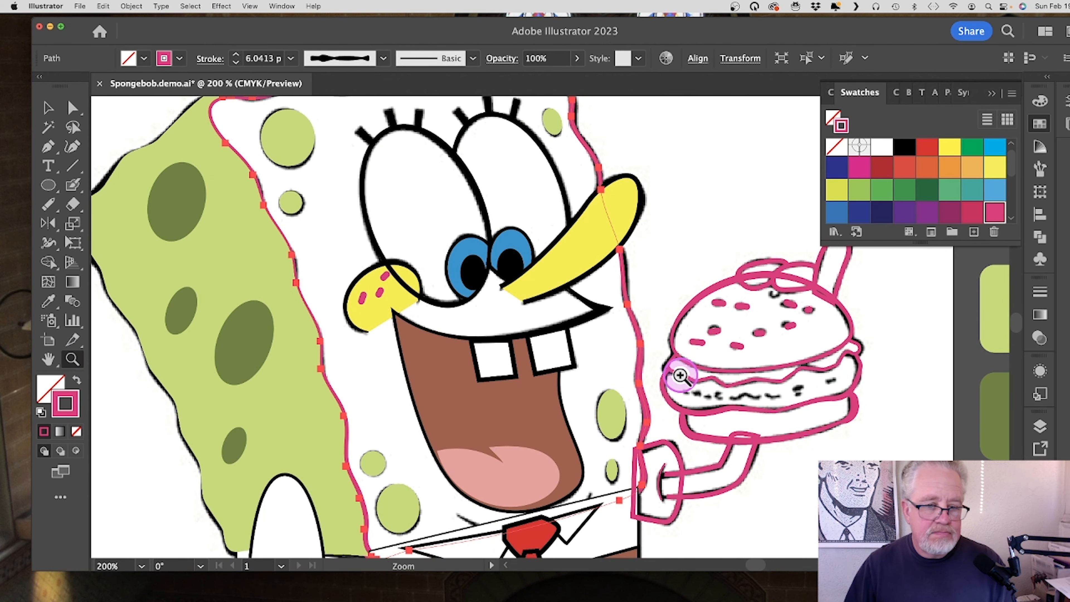
{"action": "left_click", "coordinate": [759, 376], "text": "alt"}
{"action": "key", "text": "i"}
{"action": "left_click", "coordinate": [750, 204]}
{"action": "left_click", "coordinate": [49, 109]}
Step: Bring the pink cheek freckles to the front, along with the mouth, both teeth and the nose
{"action": "left_click", "coordinate": [267, 261]}
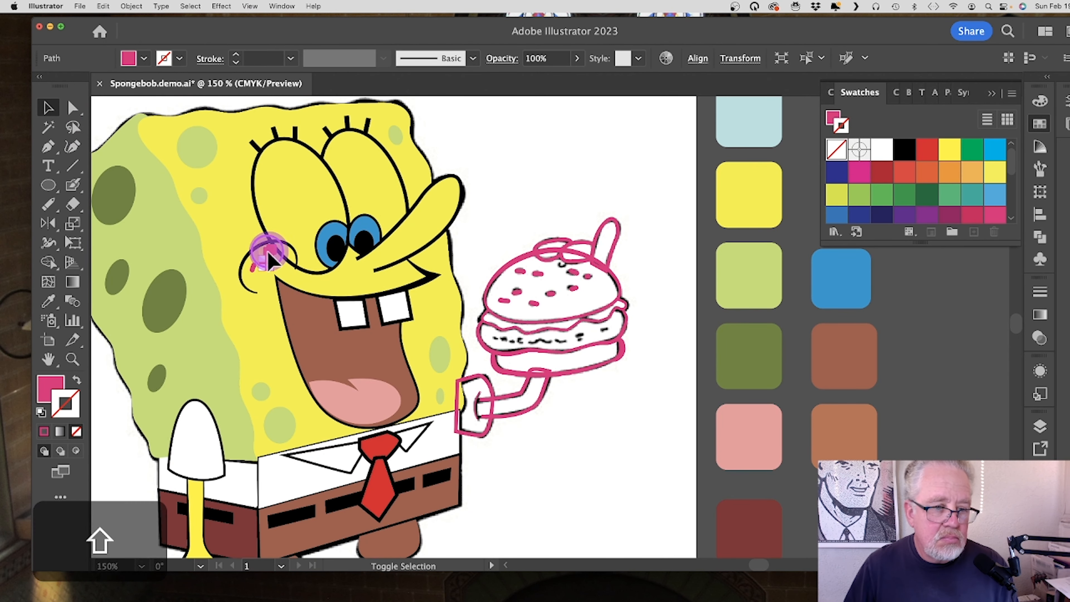
{"action": "key", "text": "super+shift+bracketright"}
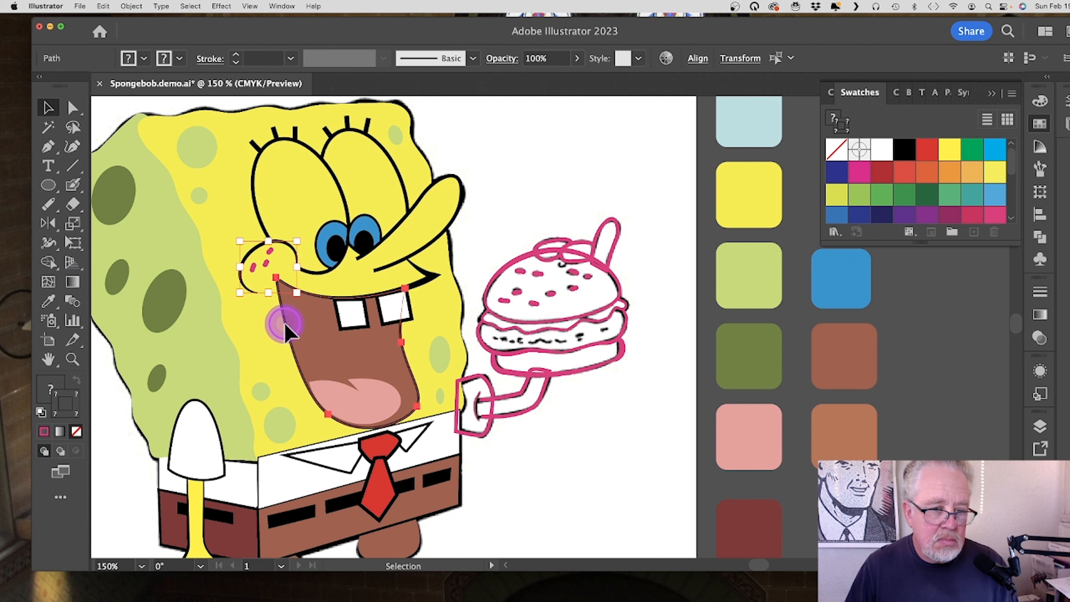
{"action": "left_click", "coordinate": [286, 324]}
{"action": "left_click", "coordinate": [361, 314], "text": "shift"}
{"action": "left_click", "coordinate": [389, 310], "text": "shift"}
{"action": "left_click", "coordinate": [452, 227], "text": "shift"}
{"action": "key", "text": "super+shift+bracketright"}
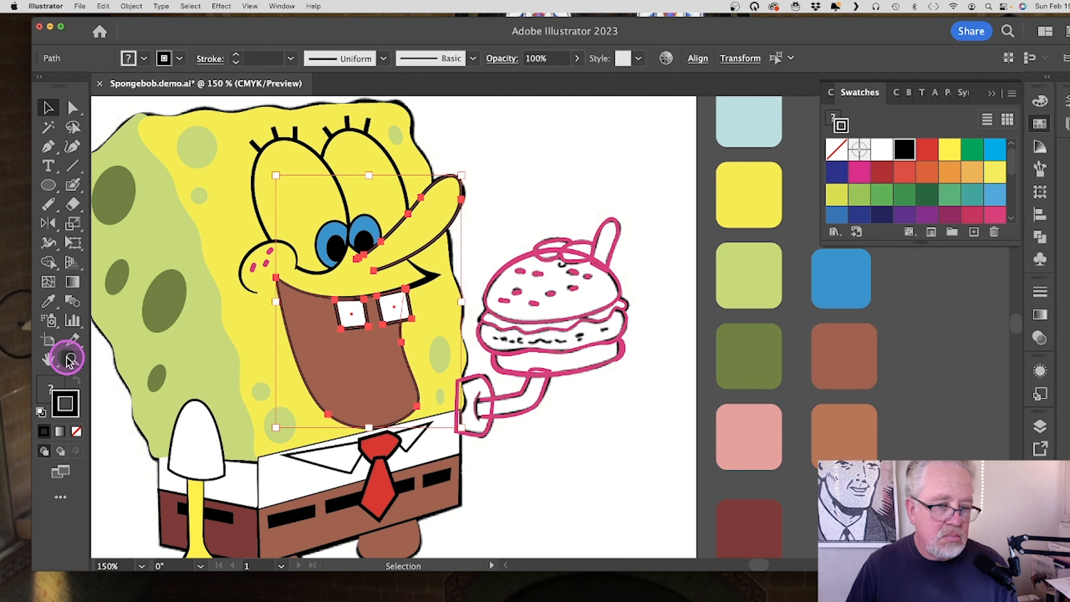
Step: Draw a small curved crease at the left corner of the mouth with the Pen tool, using no fill and a black stroke
{"action": "left_click", "coordinate": [68, 358]}
{"action": "left_click", "coordinate": [117, 306]}
{"action": "left_click", "coordinate": [117, 306]}
{"action": "key", "text": "p"}
{"action": "left_click_drag", "start_coordinate": [444, 236], "coordinate": [422, 266]}
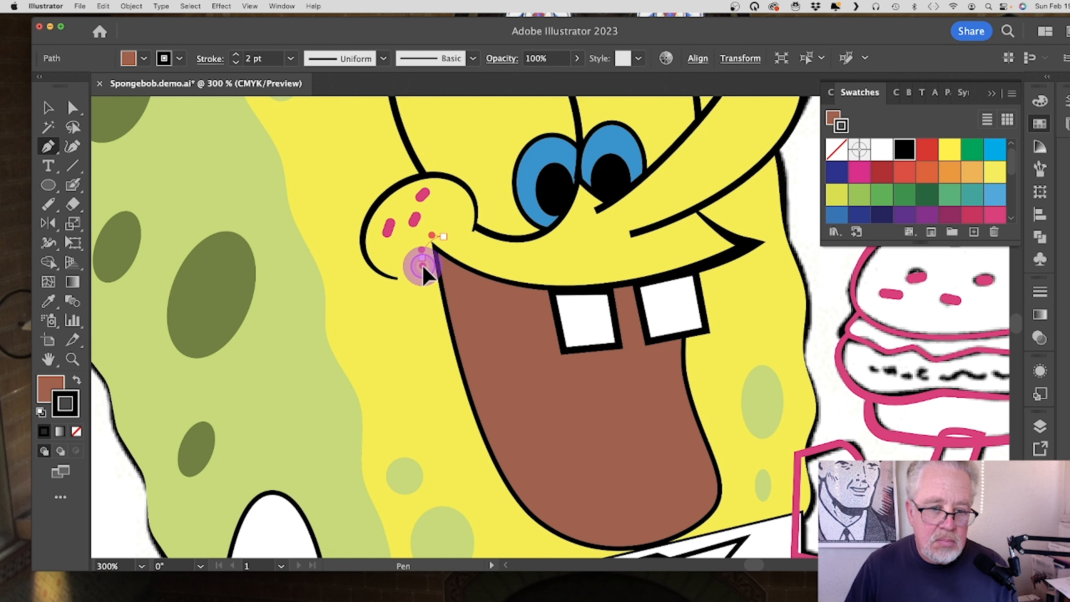
{"action": "left_click", "coordinate": [837, 150]}
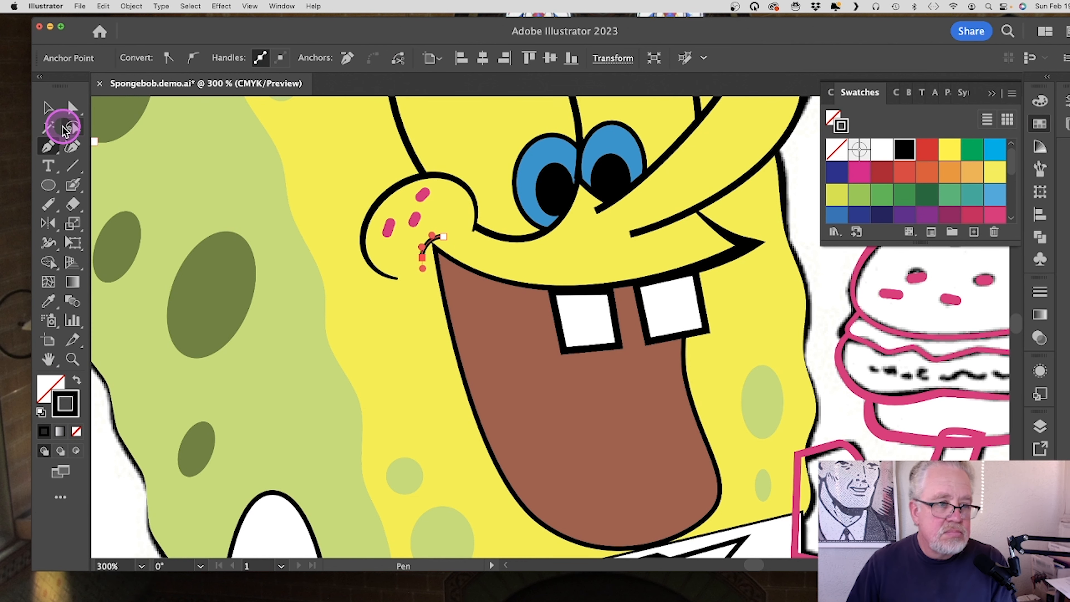
Step: Apply a width profile tapered at both ends to the small crease at the mouth corner
{"action": "left_click", "coordinate": [48, 108]}
{"action": "left_click", "coordinate": [411, 312]}
{"action": "left_click", "coordinate": [443, 237]}
{"action": "left_click", "coordinate": [383, 58]}
{"action": "left_click", "coordinate": [348, 111]}
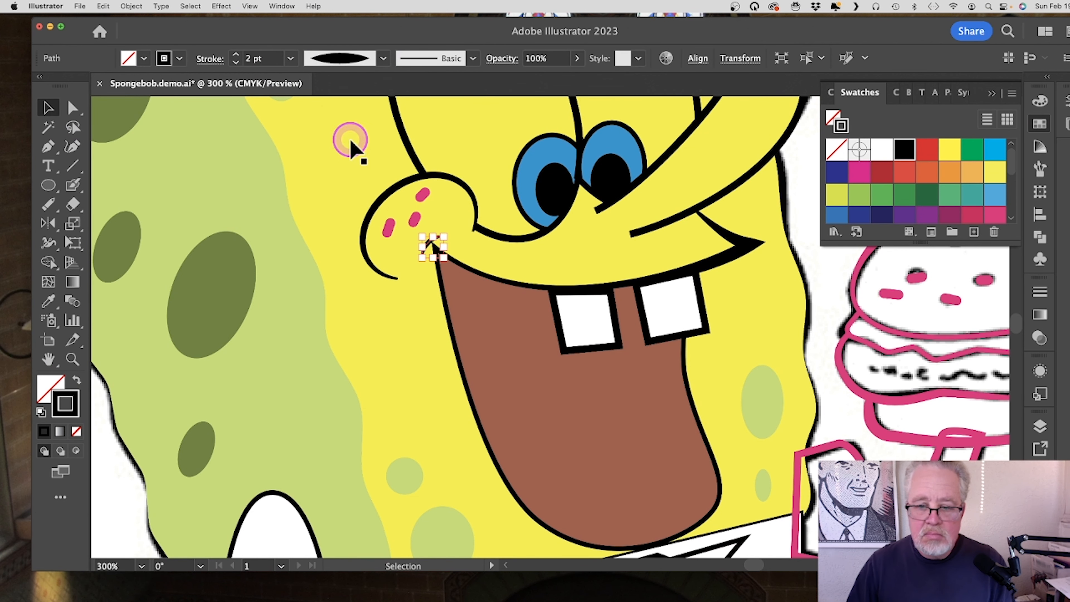
Step: Select the hidden tongue shape in outline view and bring it to the front of the mouth
{"action": "left_click", "coordinate": [73, 359]}
{"action": "left_click", "coordinate": [605, 306], "text": "alt"}
{"action": "left_click", "coordinate": [628, 306], "text": "alt"}
{"action": "key", "text": "super+y"}
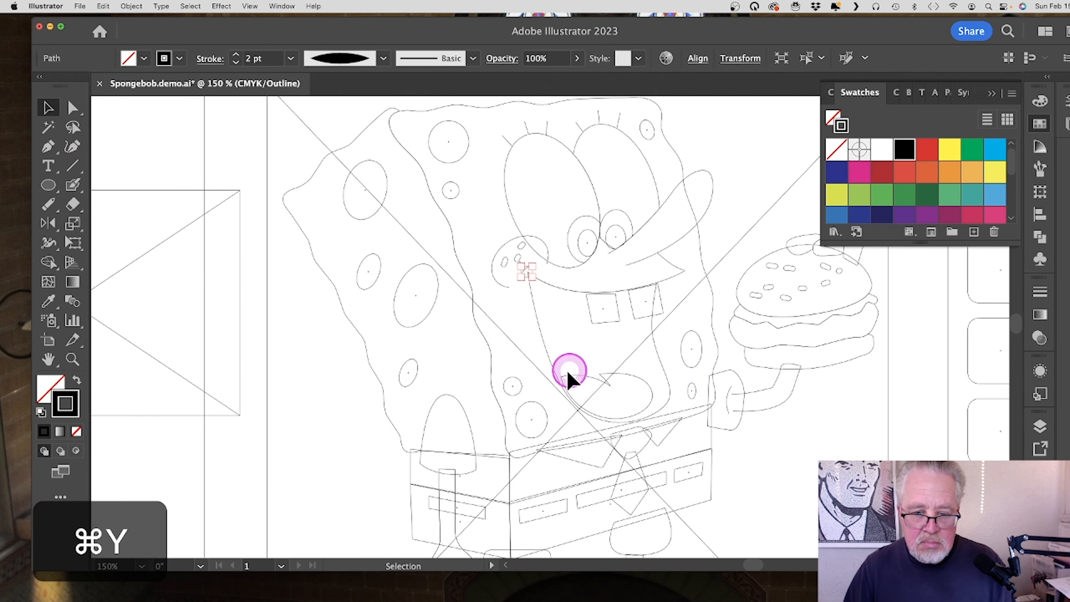
{"action": "left_click", "coordinate": [561, 377]}
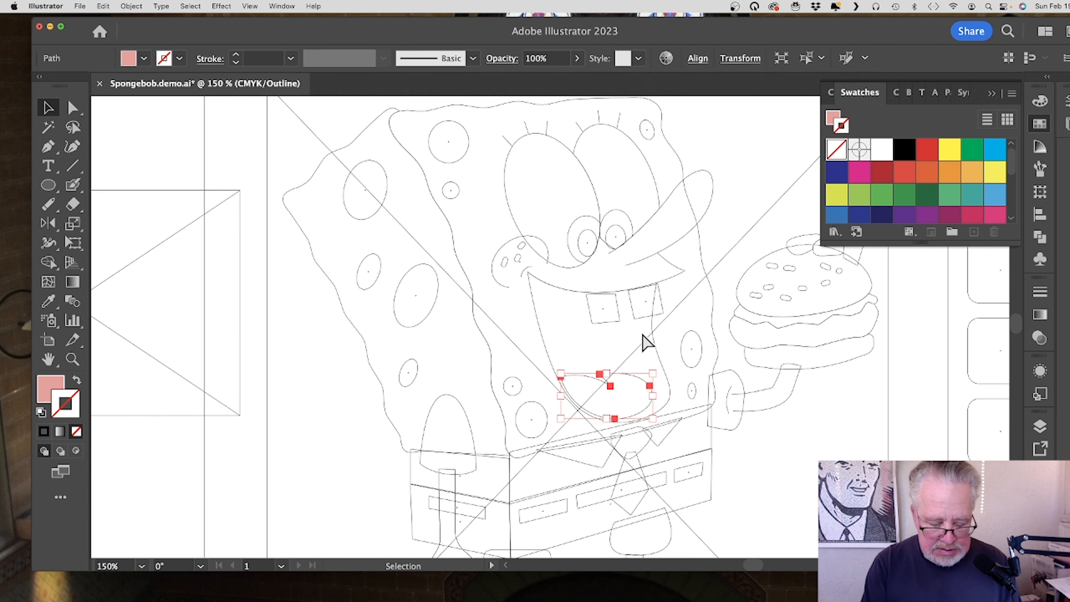
{"action": "key", "text": "super+y"}
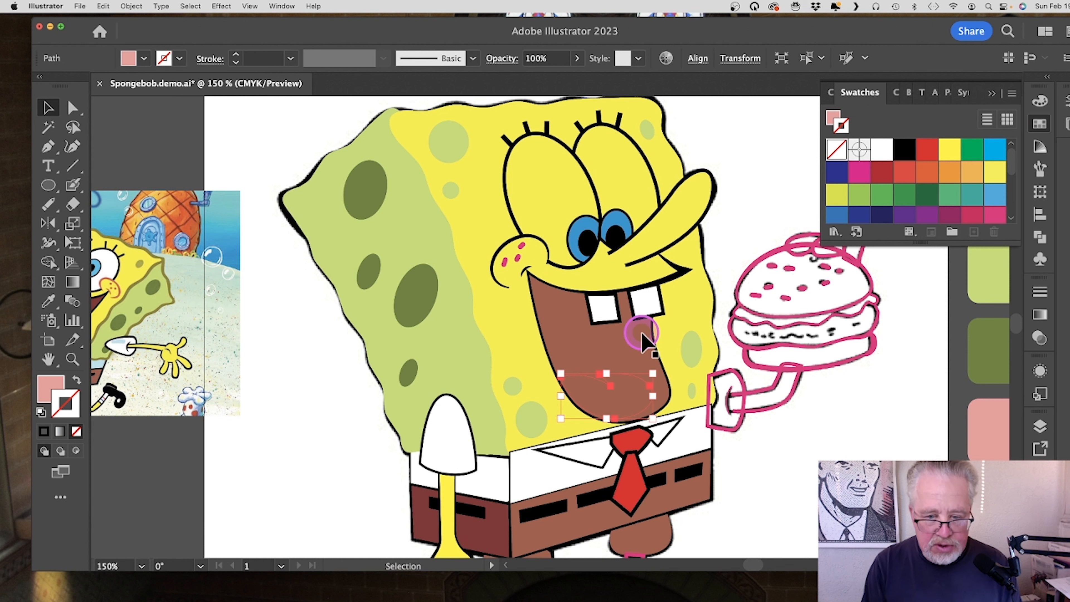
{"action": "key", "text": "super+shift+bracketright"}
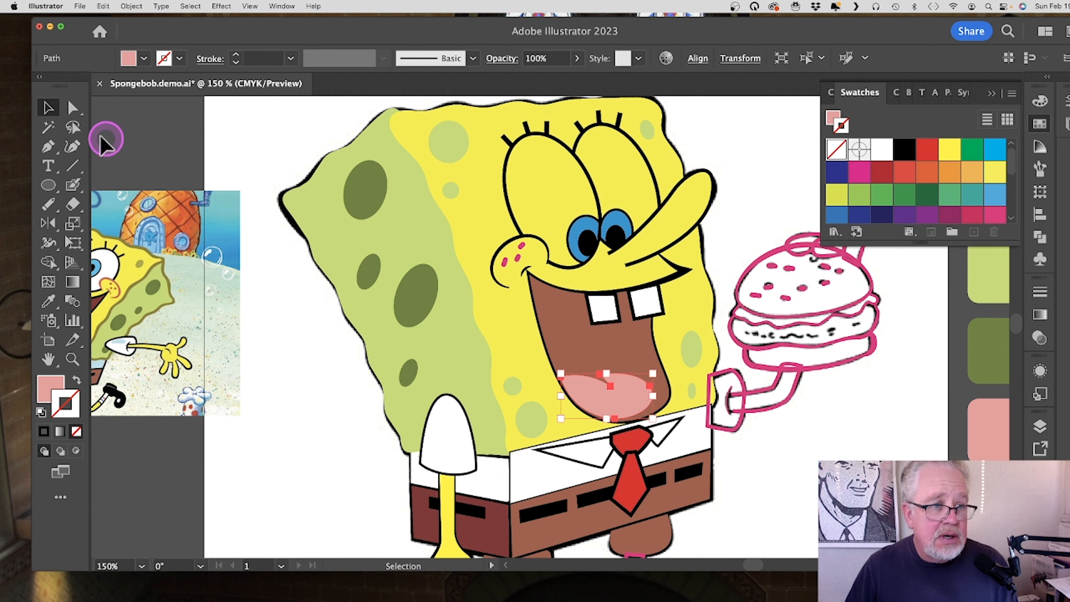
Step: Send the white front panel of the shirt to the back
{"action": "left_click", "coordinate": [42, 110]}
{"action": "left_click", "coordinate": [532, 485]}
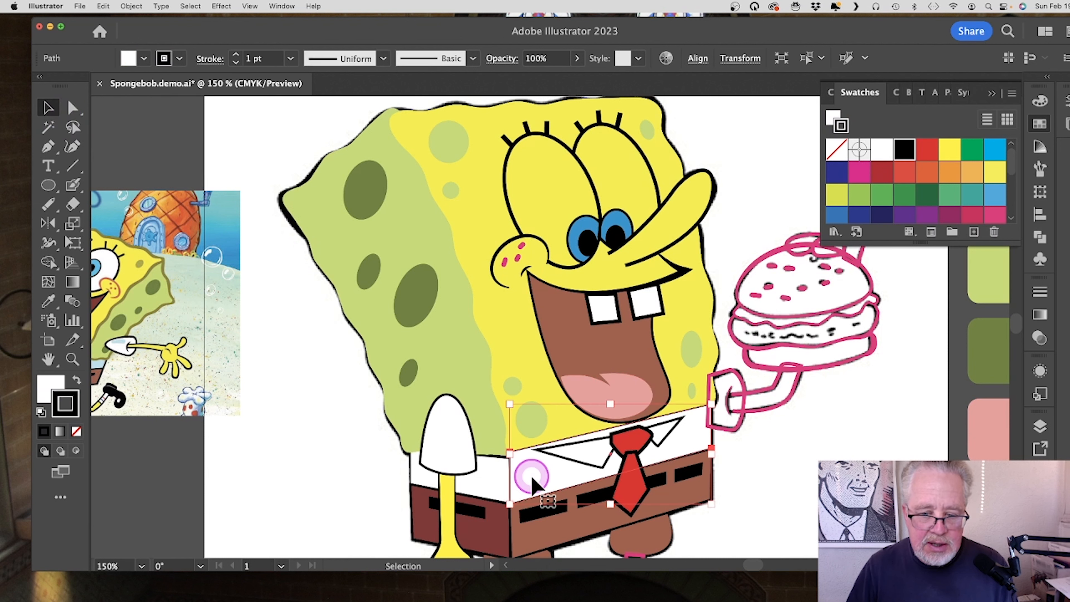
{"action": "key", "text": "super+shift+bracketleft"}
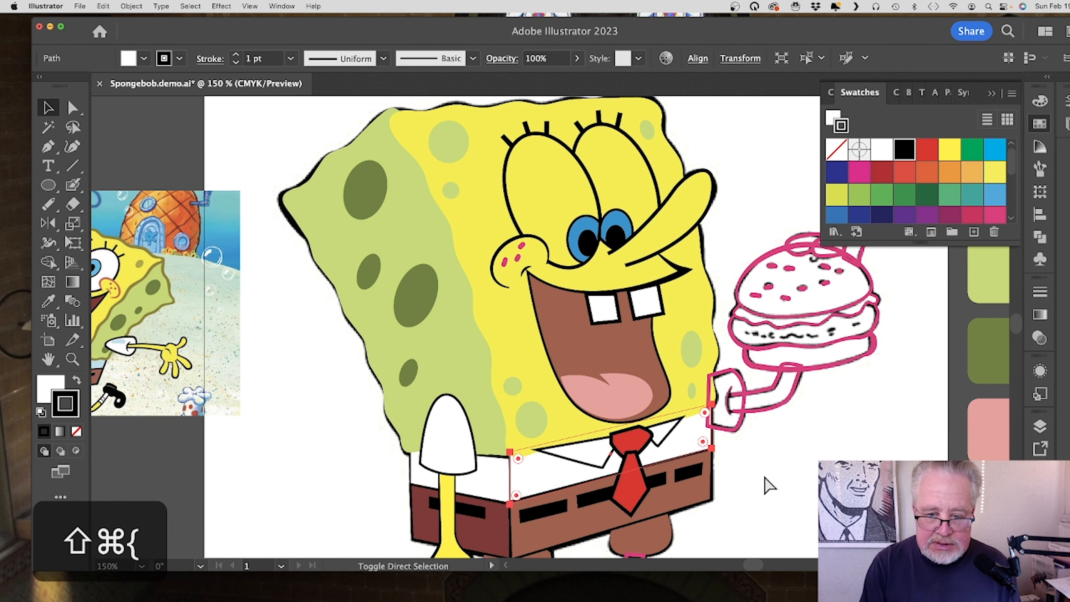
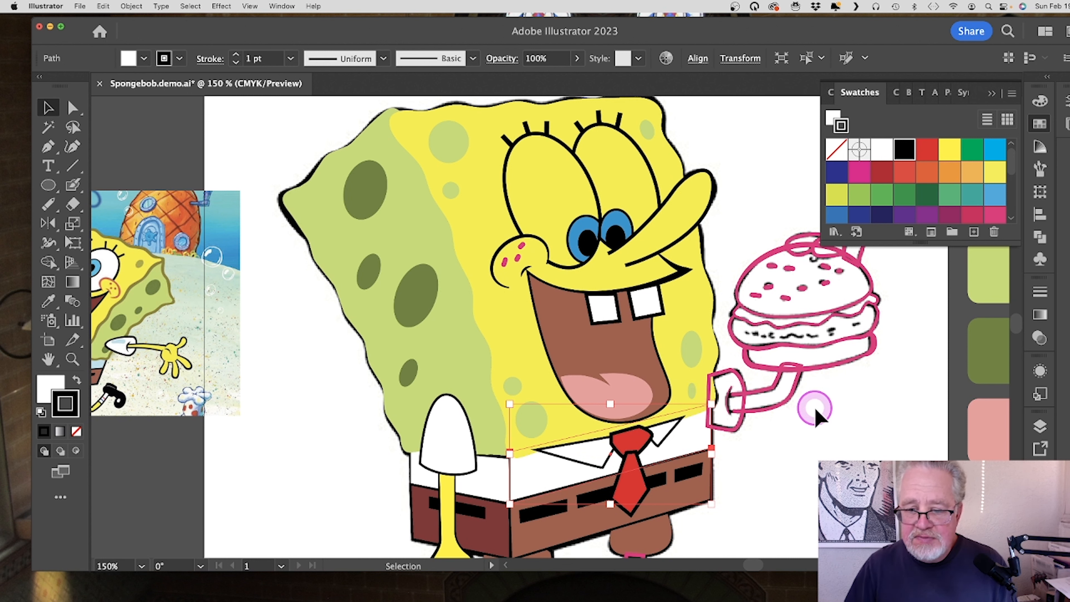
Step: Fill the forearm holding the burger with the yellow palette color
{"action": "left_click", "coordinate": [796, 410]}
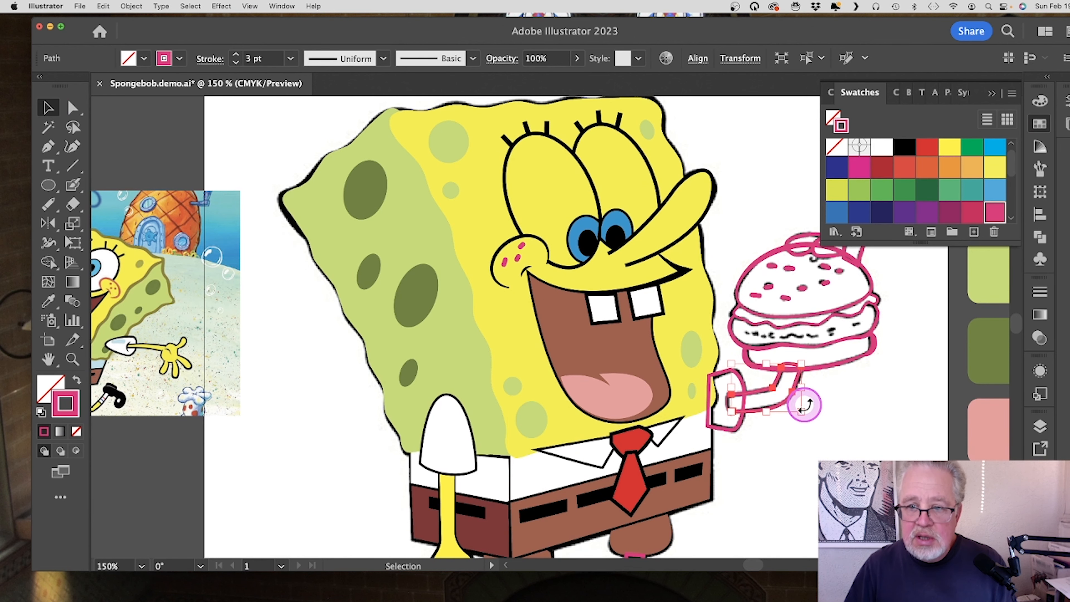
{"action": "key", "text": "space"}
{"action": "left_click_drag", "start_coordinate": [856, 421], "coordinate": [626, 421]}
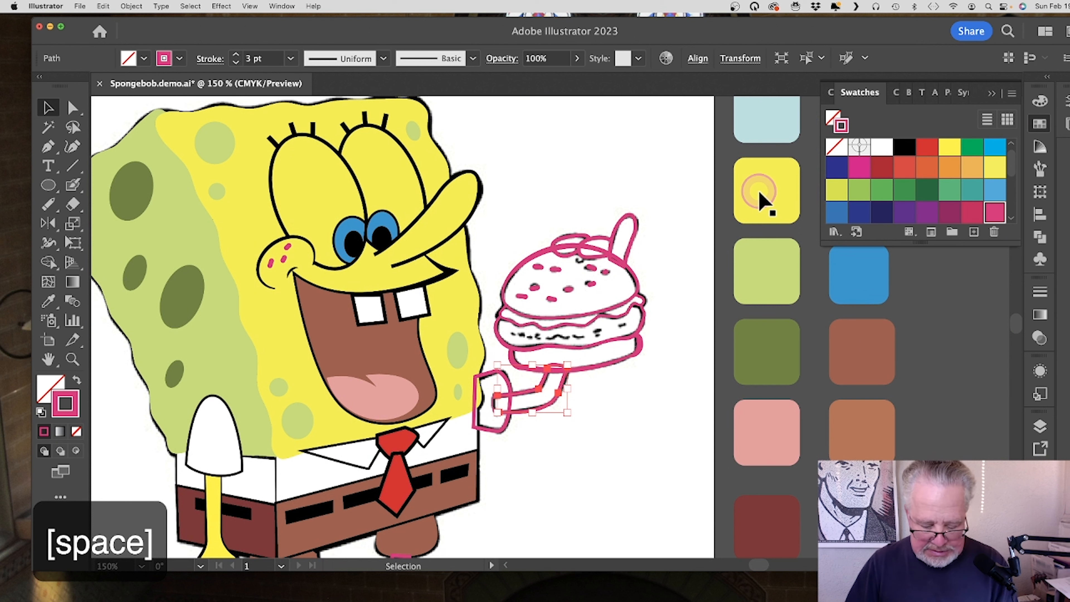
{"action": "key", "text": "i"}
{"action": "left_click", "coordinate": [764, 194]}
Step: Fill the thumb and fingers above the burger with the yellow palette color and bring them to the front
{"action": "left_click", "coordinate": [48, 108]}
{"action": "left_click", "coordinate": [625, 241]}
{"action": "left_click", "coordinate": [597, 239], "text": "shift"}
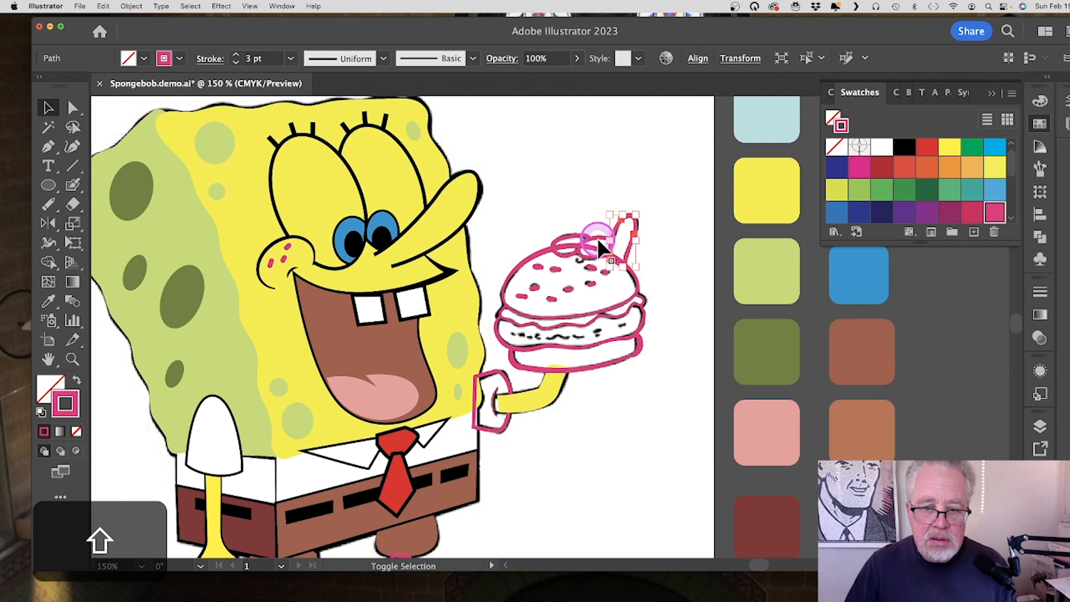
{"action": "left_click", "coordinate": [568, 237], "text": "shift"}
{"action": "key", "text": "i"}
{"action": "left_click", "coordinate": [778, 193]}
{"action": "key", "text": "shift+super+]"}
Step: Fill the burger's top bun with the light brown palette color
{"action": "left_click", "coordinate": [48, 108]}
{"action": "left_click", "coordinate": [636, 280]}
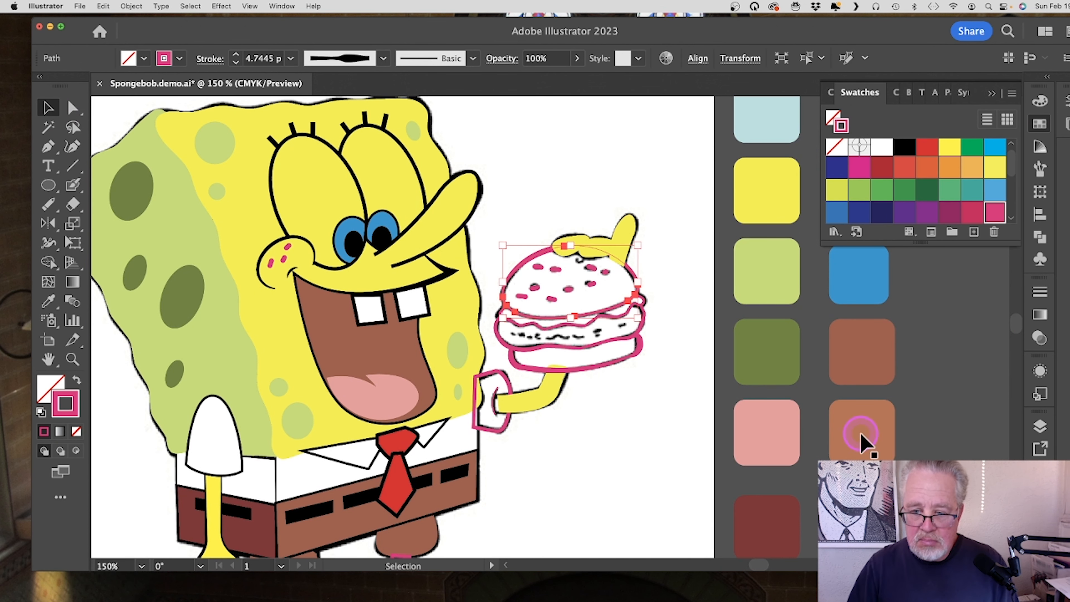
{"action": "key", "text": "i"}
{"action": "left_click", "coordinate": [862, 438]}
Step: Select the pink sesame seeds on the burger's top bun together
{"action": "left_click", "coordinate": [49, 108]}
{"action": "left_click", "coordinate": [556, 269]}
{"action": "left_click", "coordinate": [538, 267], "text": "shift"}
{"action": "left_click", "coordinate": [534, 289], "text": "shift"}
{"action": "left_click", "coordinate": [522, 296], "text": "shift"}
{"action": "left_click", "coordinate": [552, 299], "text": "shift"}
{"action": "left_click", "coordinate": [569, 290], "text": "shift"}
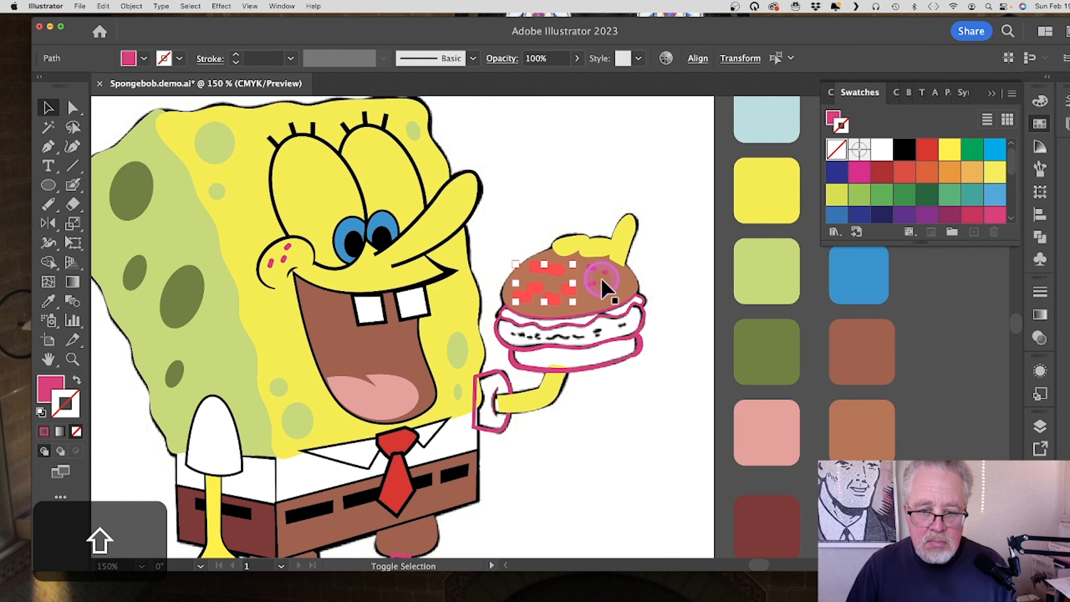
{"action": "left_click", "coordinate": [592, 284], "text": "shift"}
{"action": "left_click", "coordinate": [606, 272], "text": "shift"}
{"action": "left_click", "coordinate": [42, 387]}
{"action": "scroll", "coordinate": [777, 426], "scroll_direction": "up", "scroll_amount": 1}
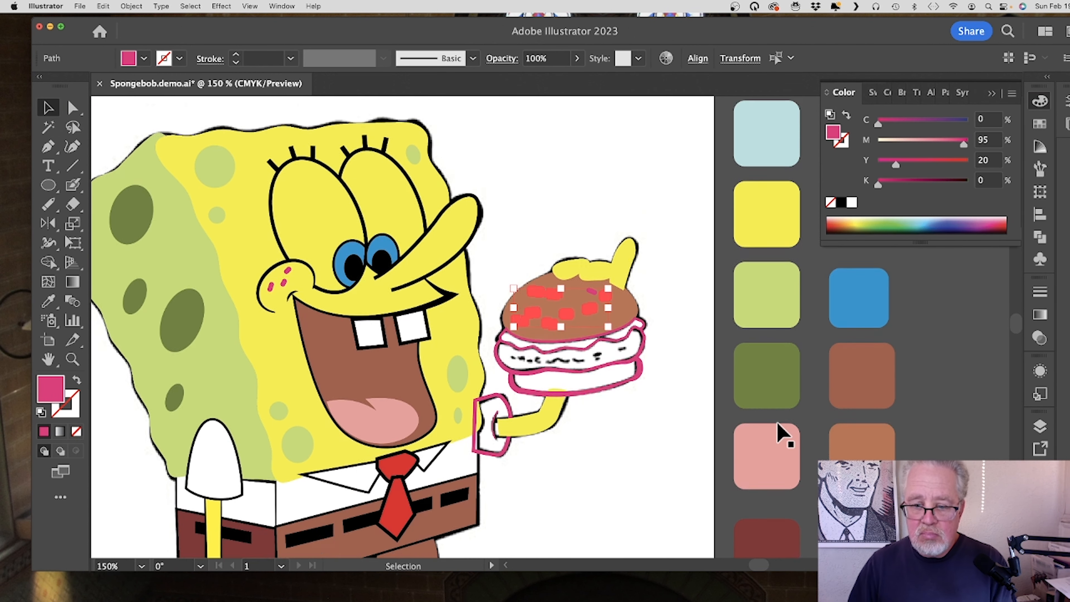
{"action": "scroll", "coordinate": [777, 422], "scroll_direction": "down", "scroll_amount": 1}
{"action": "key", "text": "i"}
{"action": "left_click", "coordinate": [850, 440]}
{"action": "key", "text": "super+h"}
{"action": "left_click", "coordinate": [770, 430]}
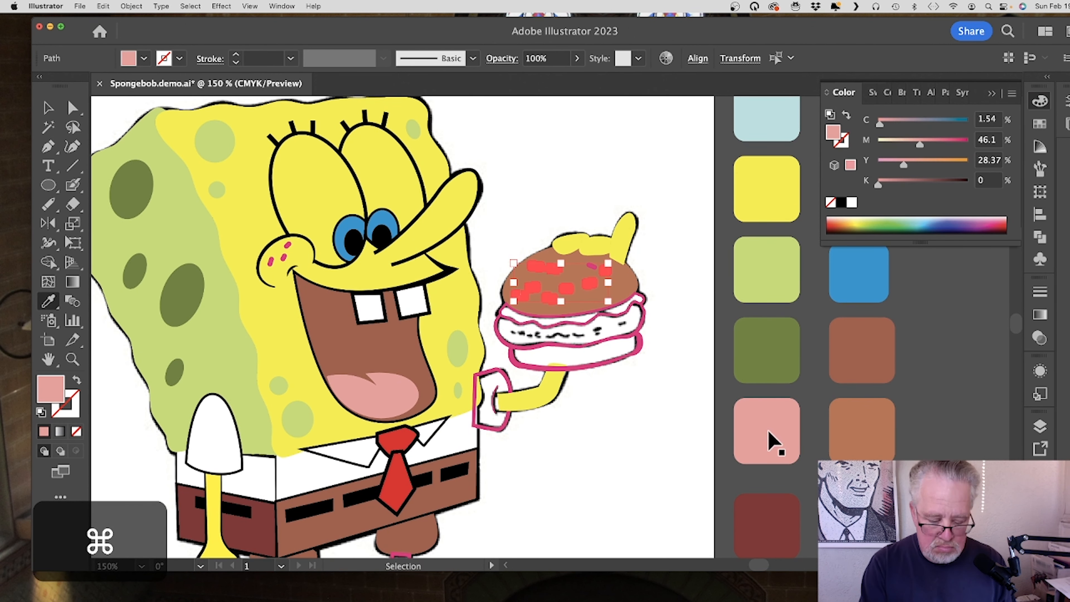
{"action": "key", "text": "super+h"}
{"action": "left_click", "coordinate": [985, 239]}
Step: Fill the selected sesame seeds with the tan color from the swatches
{"action": "left_click", "coordinate": [1041, 124]}
{"action": "scroll", "coordinate": [972, 195], "scroll_direction": "down", "scroll_amount": 1}
{"action": "left_click", "coordinate": [927, 186]}
{"action": "key", "text": "v"}
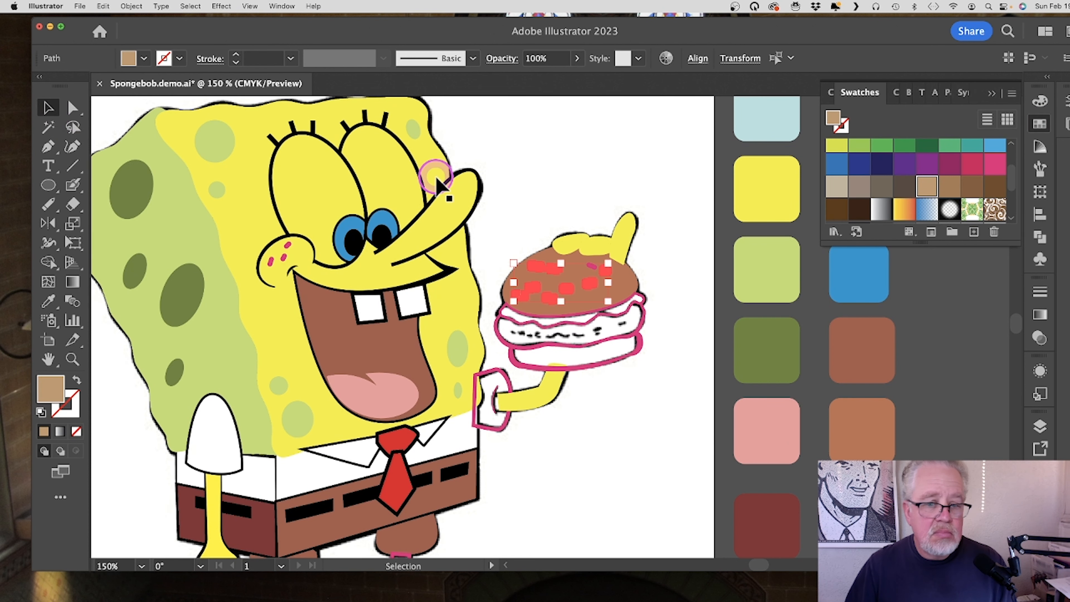
Step: Fill the burger's bottom bun with the same light brown as the top bun
{"action": "left_click", "coordinate": [595, 370]}
{"action": "left_click", "coordinate": [596, 370]}
{"action": "left_click", "coordinate": [54, 304]}
{"action": "left_click", "coordinate": [611, 287]}
Step: Fill the burger patty with the dark red palette color
{"action": "left_click", "coordinate": [44, 106]}
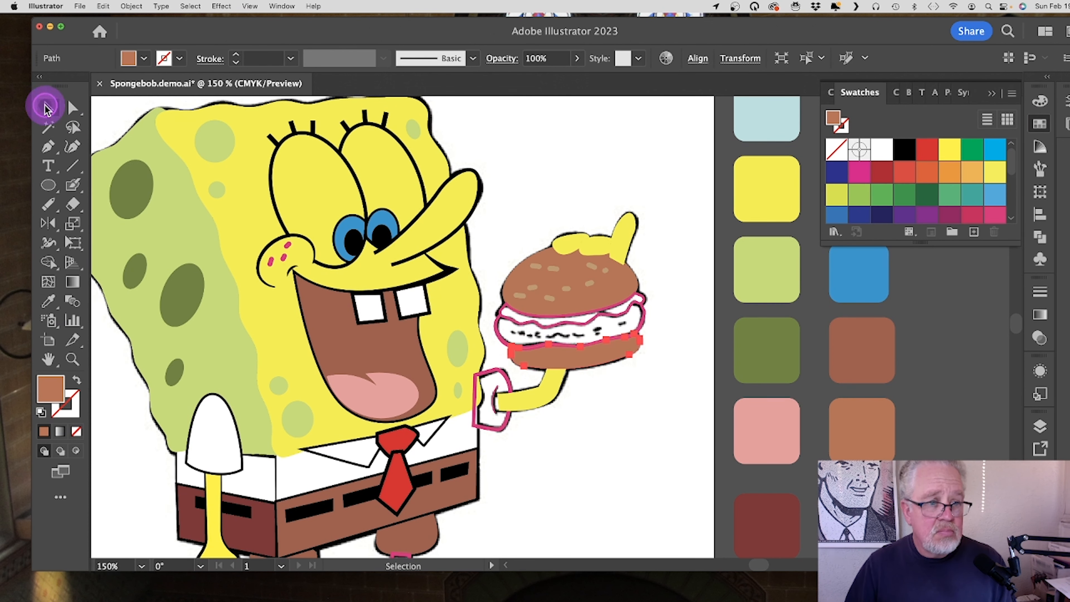
{"action": "left_click", "coordinate": [642, 320]}
{"action": "key", "text": "i"}
{"action": "left_click", "coordinate": [783, 518]}
{"action": "key", "text": "v"}
{"action": "left_click", "coordinate": [539, 216]}
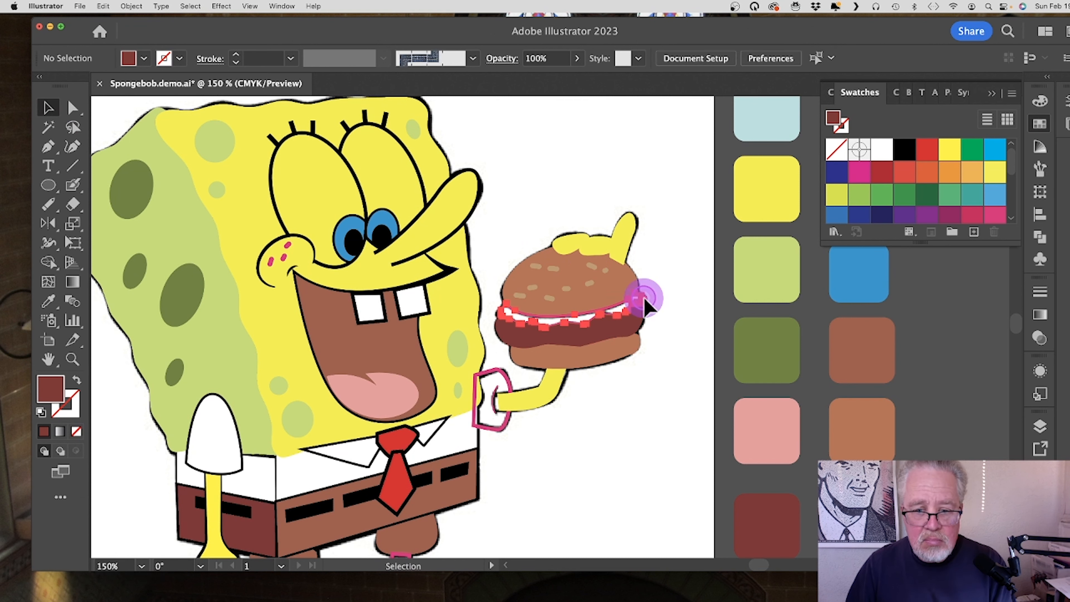
Step: Fill the wavy lettuce layer beneath the top bun with the dark green palette color
{"action": "left_click", "coordinate": [641, 300]}
{"action": "key", "text": "i"}
{"action": "left_click", "coordinate": [771, 351]}
{"action": "key", "text": "v"}
{"action": "left_click", "coordinate": [556, 173]}
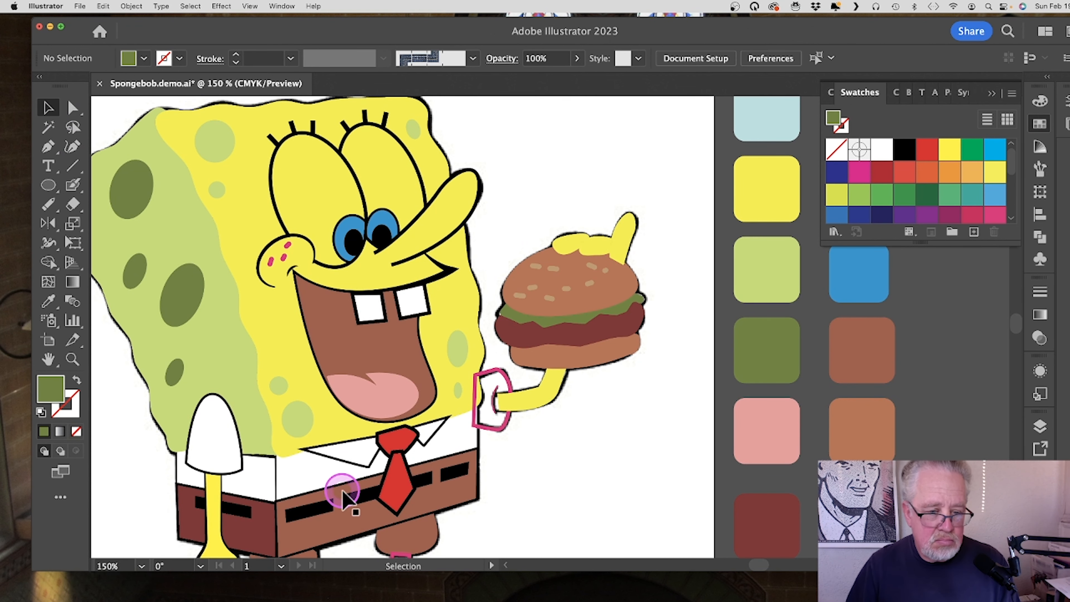
Step: Fill the side panel of the shirt, behind the hanging arm, with the light blue palette color
{"action": "left_click", "coordinate": [72, 359]}
{"action": "left_click", "coordinate": [361, 374], "text": "alt"}
{"action": "left_click", "coordinate": [73, 108]}
{"action": "left_click", "coordinate": [480, 400]}
{"action": "key", "text": "space"}
{"action": "left_click_drag", "start_coordinate": [939, 340], "coordinate": [838, 378]}
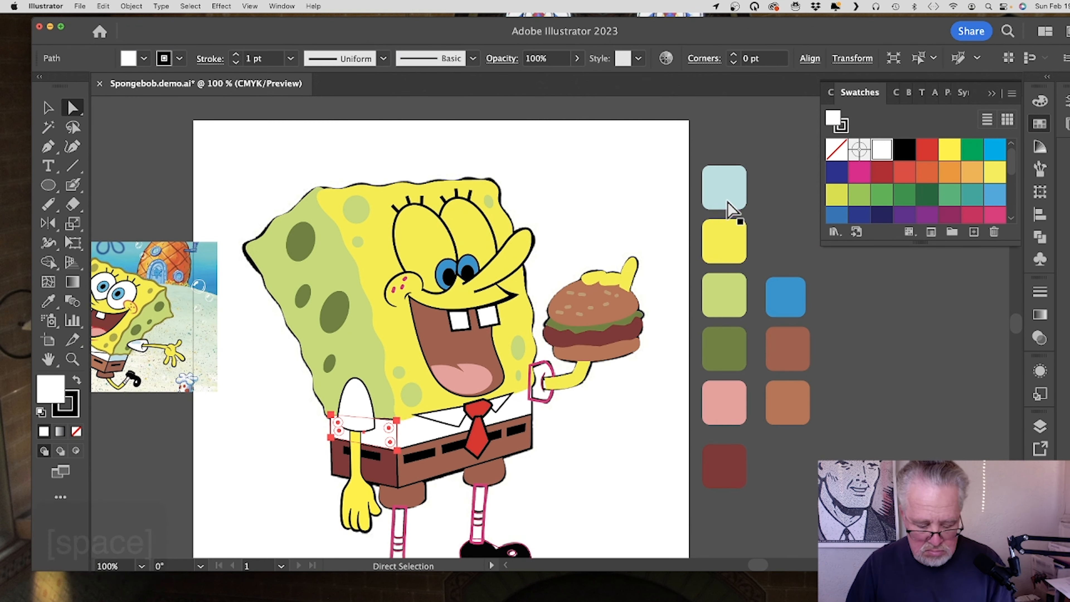
{"action": "key", "text": "i"}
{"action": "left_click", "coordinate": [732, 206]}
Step: Fill the sleeve of the hanging arm with the light blue palette color and give it a black stroke
{"action": "left_click", "coordinate": [72, 108]}
{"action": "left_click", "coordinate": [354, 397]}
{"action": "key", "text": "i"}
{"action": "left_click", "coordinate": [743, 185]}
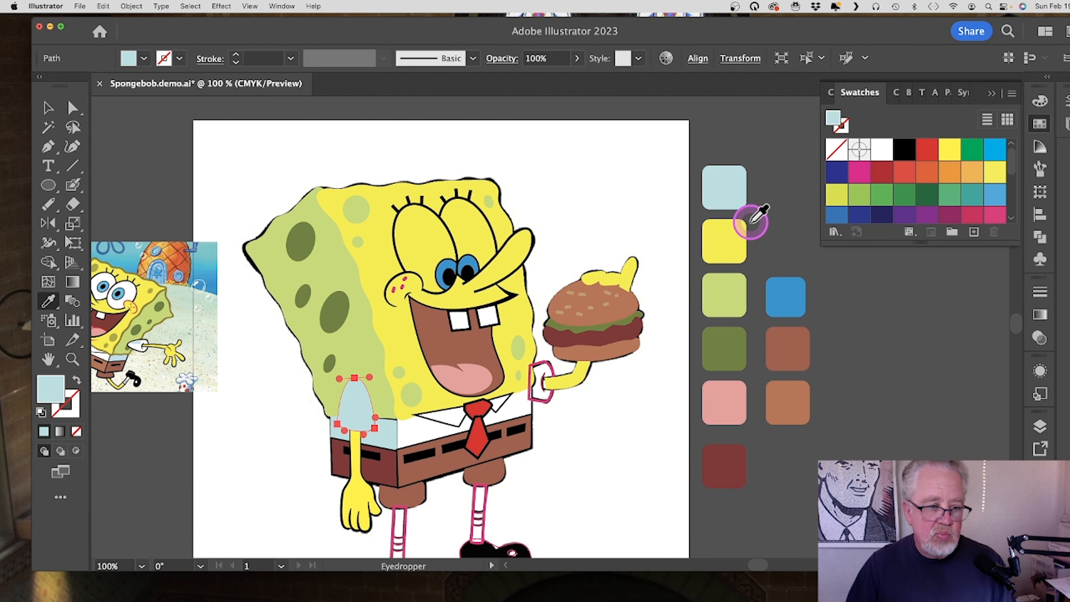
{"action": "key", "text": "x"}
{"action": "left_click", "coordinate": [904, 150]}
{"action": "left_click", "coordinate": [73, 108]}
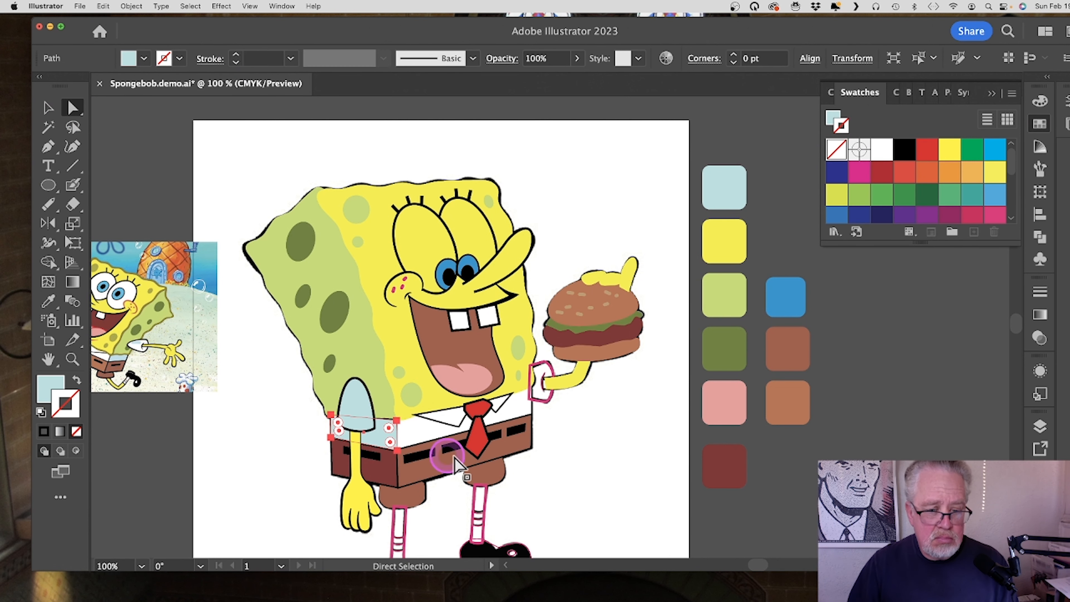
Step: Fill both shoe shapes with black and remove their stroke
{"action": "left_click", "coordinate": [554, 492]}
{"action": "scroll", "coordinate": [586, 463], "scroll_direction": "down", "scroll_amount": 2}
{"action": "left_click", "coordinate": [1040, 426]}
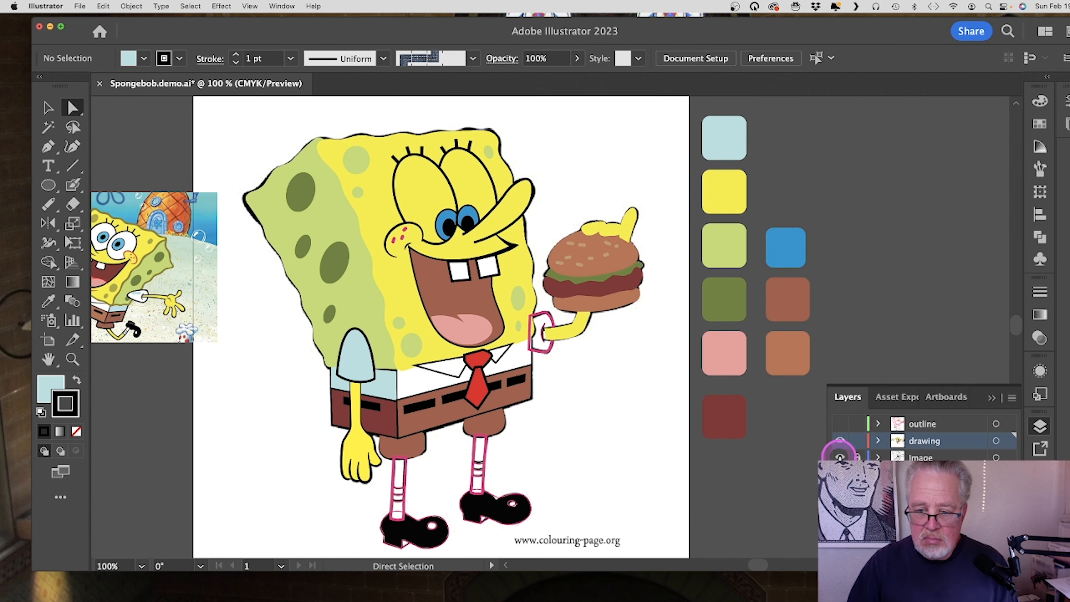
{"action": "left_click", "coordinate": [841, 457]}
{"action": "left_click", "coordinate": [840, 457]}
{"action": "key", "text": "z"}
{"action": "double_click", "coordinate": [454, 500]}
{"action": "left_click", "coordinate": [48, 109]}
{"action": "left_click", "coordinate": [631, 364]}
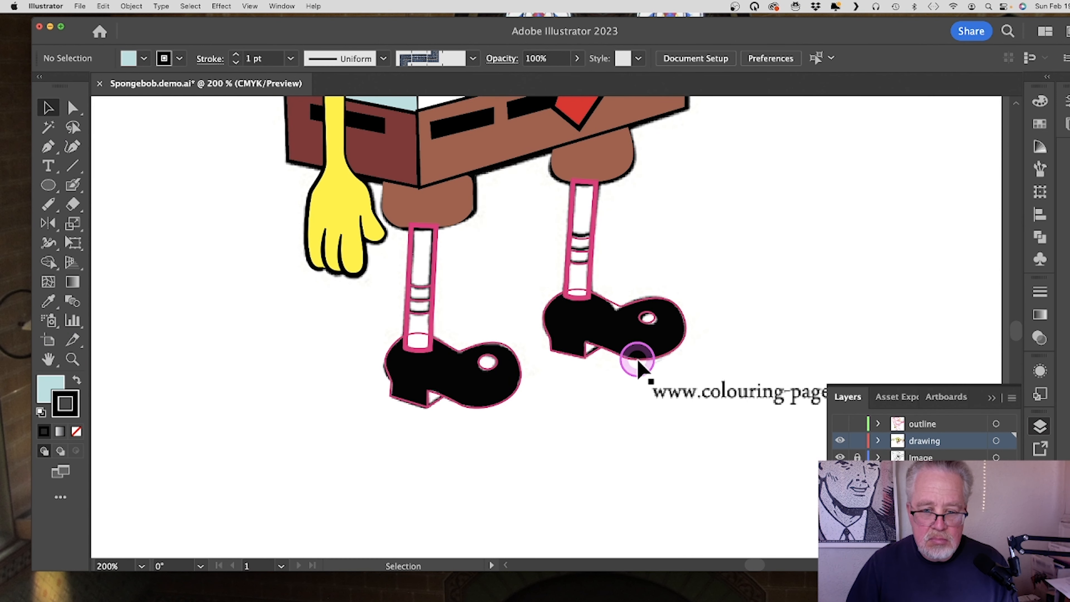
{"action": "left_click", "coordinate": [497, 401], "text": "shift"}
{"action": "left_click", "coordinate": [1040, 124]}
{"action": "left_click", "coordinate": [834, 118]}
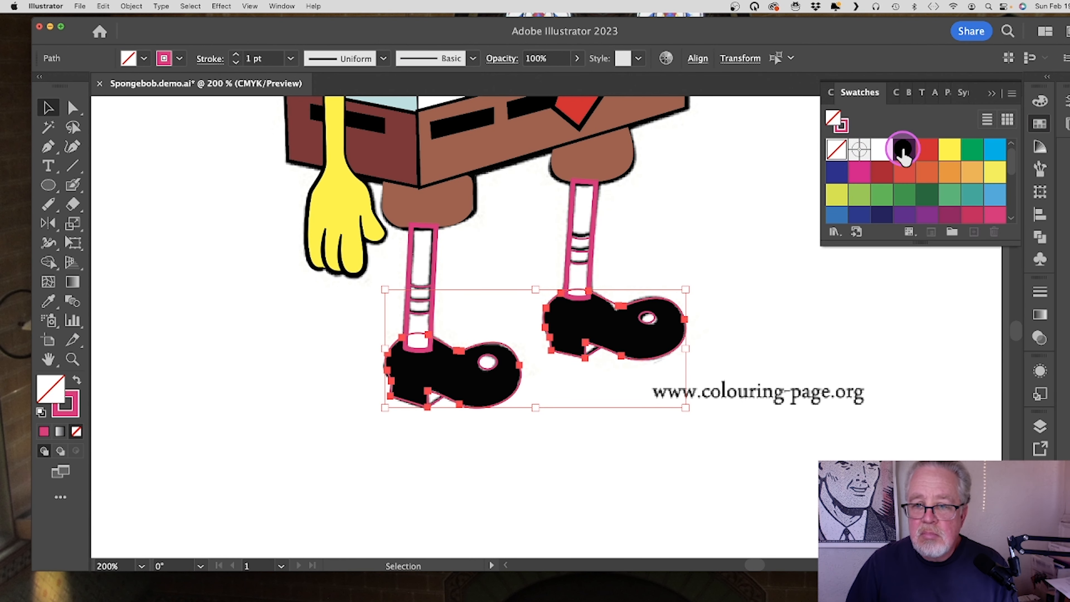
{"action": "left_click", "coordinate": [903, 148]}
{"action": "left_click", "coordinate": [844, 127]}
{"action": "left_click", "coordinate": [835, 149]}
Step: Fill the highlight ellipses on both shoes with white and remove their stroke
{"action": "left_click", "coordinate": [494, 366]}
{"action": "left_click", "coordinate": [652, 322], "text": "shift"}
{"action": "left_click", "coordinate": [836, 148]}
{"action": "left_click", "coordinate": [832, 117]}
{"action": "left_click", "coordinate": [880, 148]}
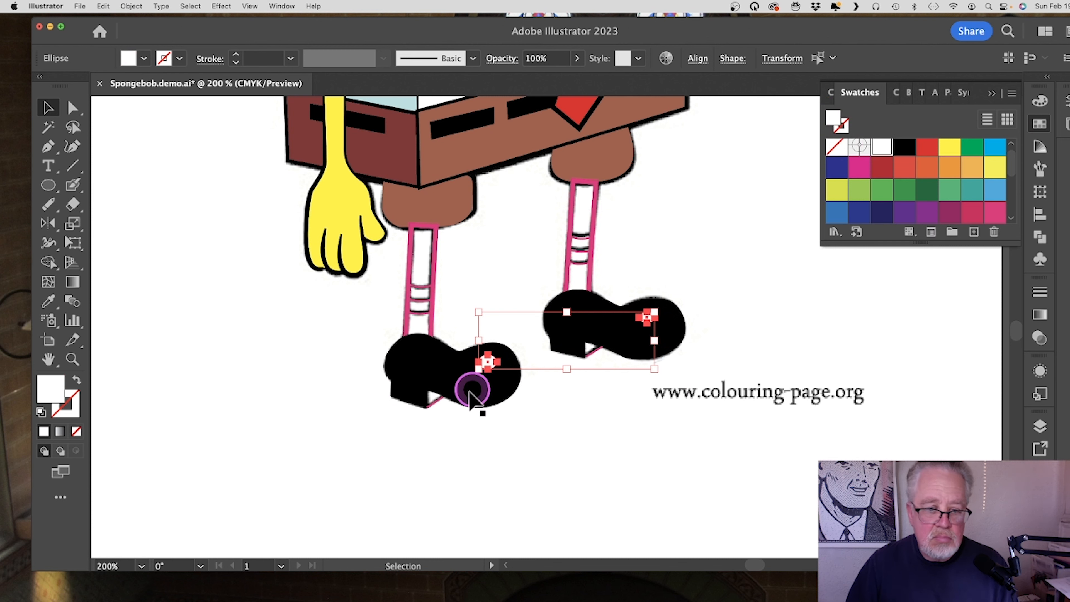
Step: Give the small gap shapes beside the heels of both shoes a black stroke
{"action": "left_click", "coordinate": [435, 402]}
{"action": "left_click", "coordinate": [595, 352], "text": "shift"}
{"action": "left_click", "coordinate": [847, 129]}
{"action": "left_click", "coordinate": [904, 148]}
Step: Change the strokes of both legs and their sock stripes to black
{"action": "left_click_drag", "start_coordinate": [396, 259], "coordinate": [451, 317]}
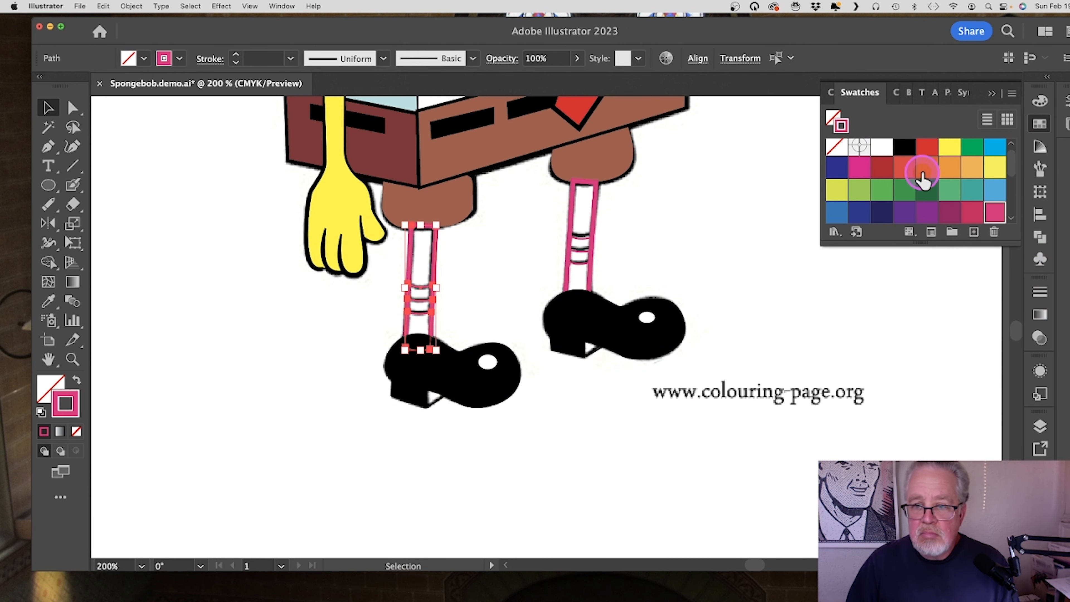
{"action": "left_click", "coordinate": [904, 148]}
{"action": "left_click", "coordinate": [599, 276]}
{"action": "left_click", "coordinate": [904, 148]}
{"action": "left_click", "coordinate": [766, 229]}
Step: Set the black stroke of both brown trouser legs to 3 pt
{"action": "key", "text": "z"}
{"action": "left_click", "coordinate": [498, 272], "text": "alt"}
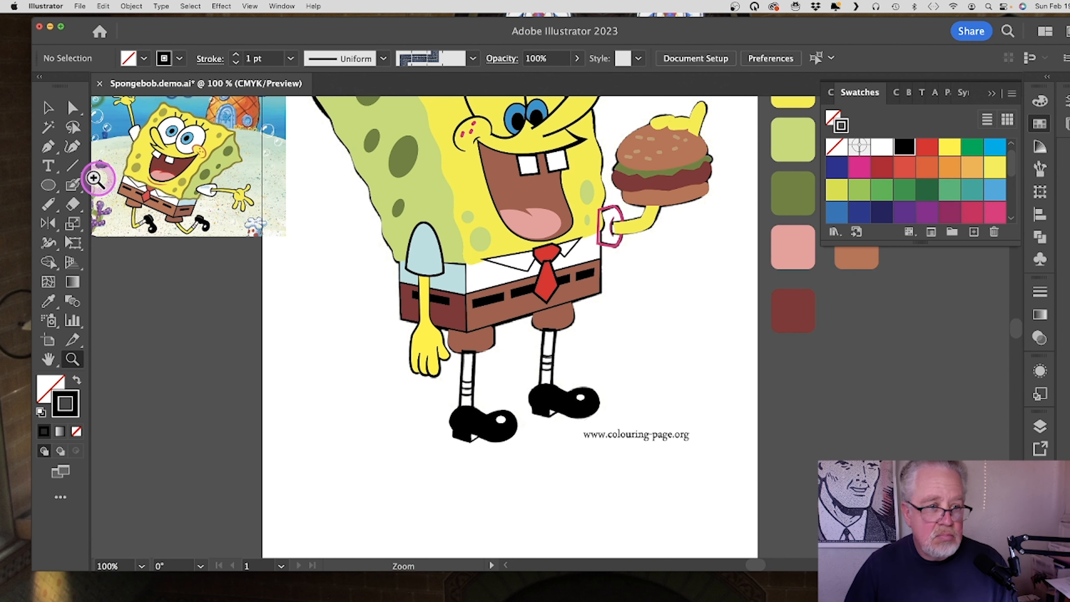
{"action": "key", "text": "v"}
{"action": "left_click", "coordinate": [470, 339]}
{"action": "left_click", "coordinate": [555, 319], "text": "shift"}
{"action": "left_click", "coordinate": [235, 55]}
{"action": "left_click", "coordinate": [234, 55]}
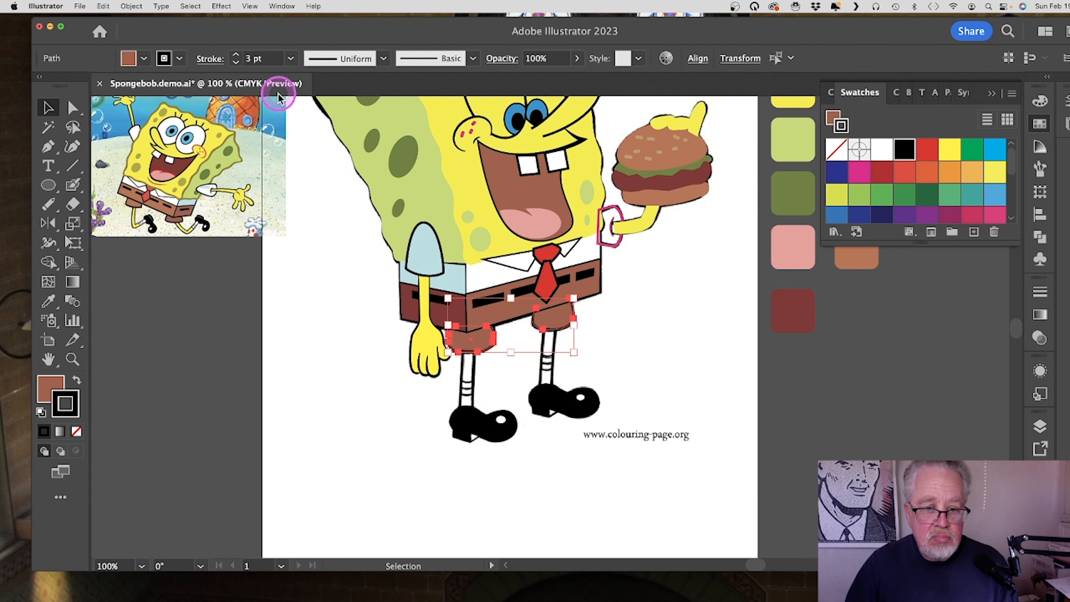
Step: Fill both leg shapes with white
{"action": "left_click", "coordinate": [489, 392]}
{"action": "left_click", "coordinate": [72, 359]}
{"action": "left_click", "coordinate": [490, 430]}
{"action": "left_click", "coordinate": [48, 108]}
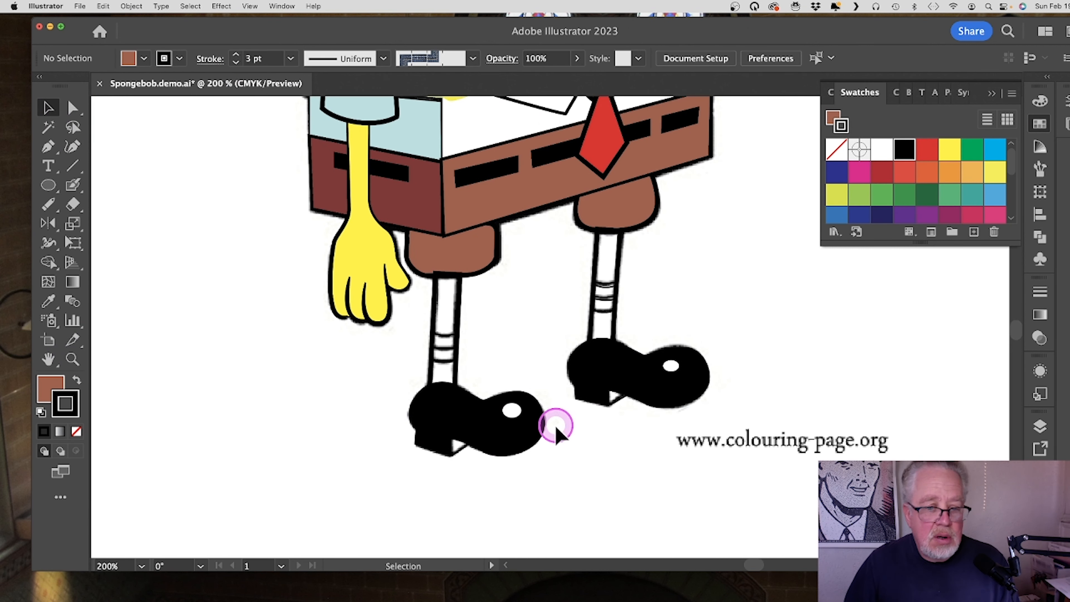
{"action": "left_click_drag", "start_coordinate": [554, 425], "coordinate": [468, 470]}
{"action": "key", "text": "super+g"}
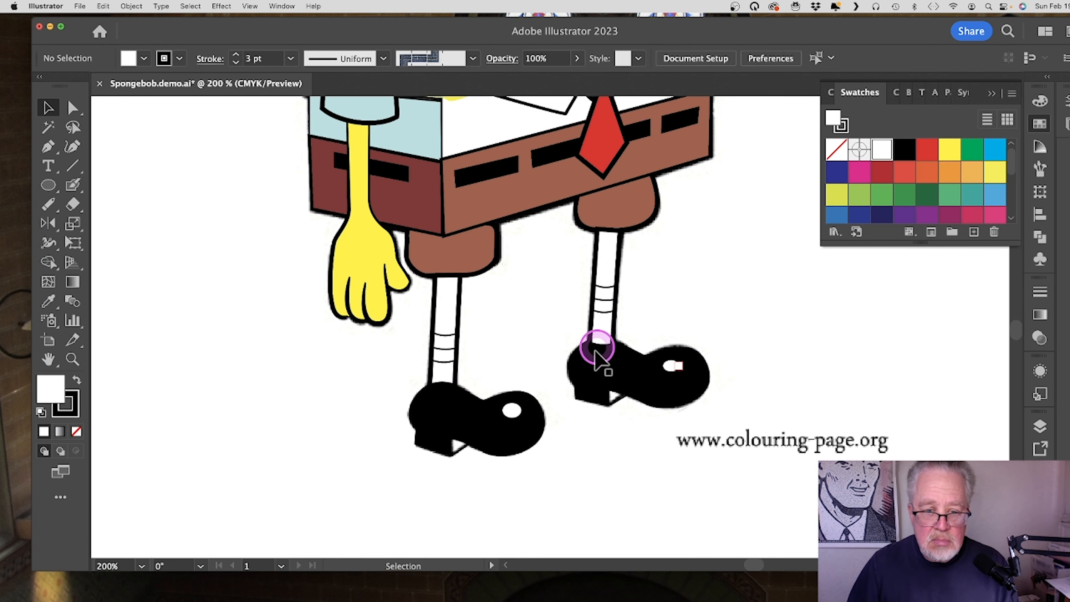
Step: Rearrange the leg below the hanging hand, bringing it to the front and then sending it with its shoe to the back
{"action": "left_click", "coordinate": [457, 376]}
{"action": "right_click", "coordinate": [523, 379]}
{"action": "mouse_move", "coordinate": [559, 560]}
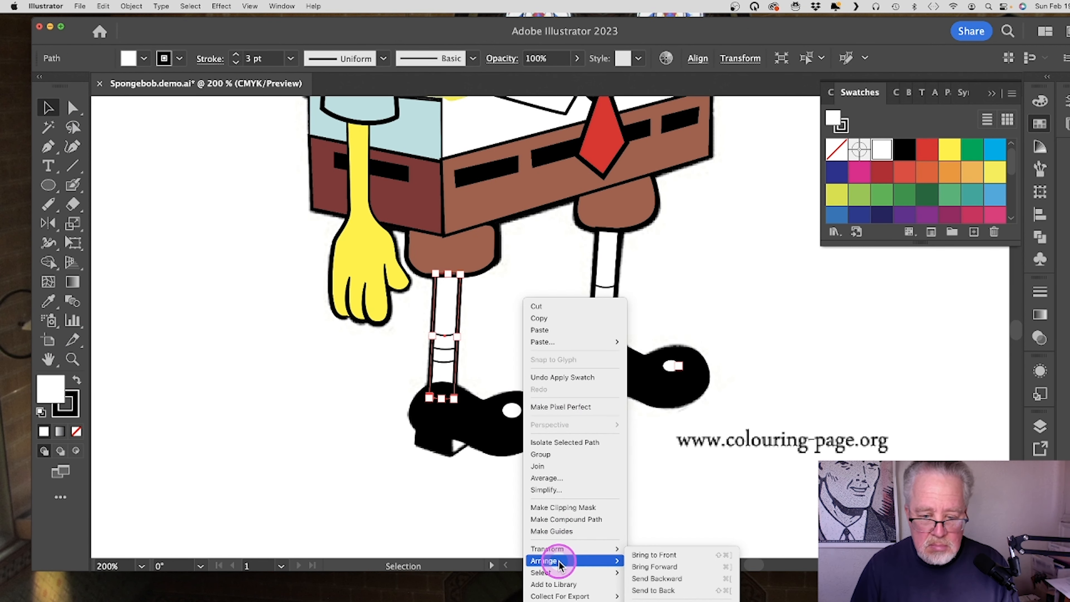
{"action": "left_click", "coordinate": [656, 555]}
{"action": "left_click", "coordinate": [445, 423]}
{"action": "left_click", "coordinate": [445, 375], "text": "shift"}
{"action": "key", "text": "shift+super+bracketleft"}
{"action": "left_click", "coordinate": [657, 437]}
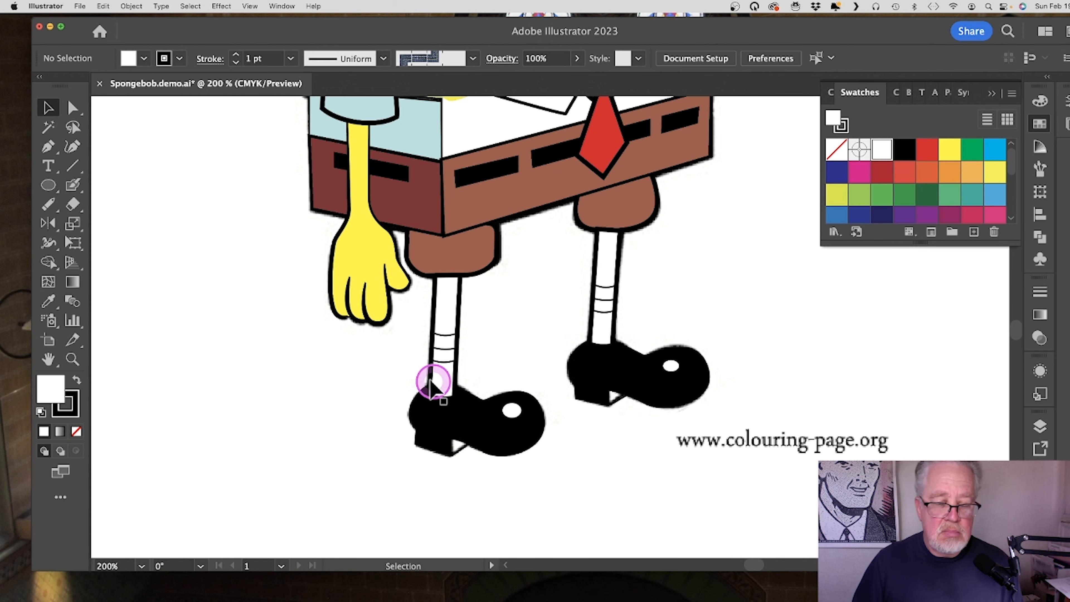
Step: Set the stroke of the three sock stripes on the leg nearest the hanging hand to 2 pt
{"action": "left_click", "coordinate": [445, 335]}
{"action": "left_click", "coordinate": [445, 349], "text": "shift"}
{"action": "left_click", "coordinate": [442, 362], "text": "shift"}
{"action": "left_click", "coordinate": [443, 325]}
{"action": "left_click", "coordinate": [77, 363]}
{"action": "left_click", "coordinate": [455, 358]}
{"action": "left_click", "coordinate": [561, 295]}
{"action": "left_click", "coordinate": [76, 110]}
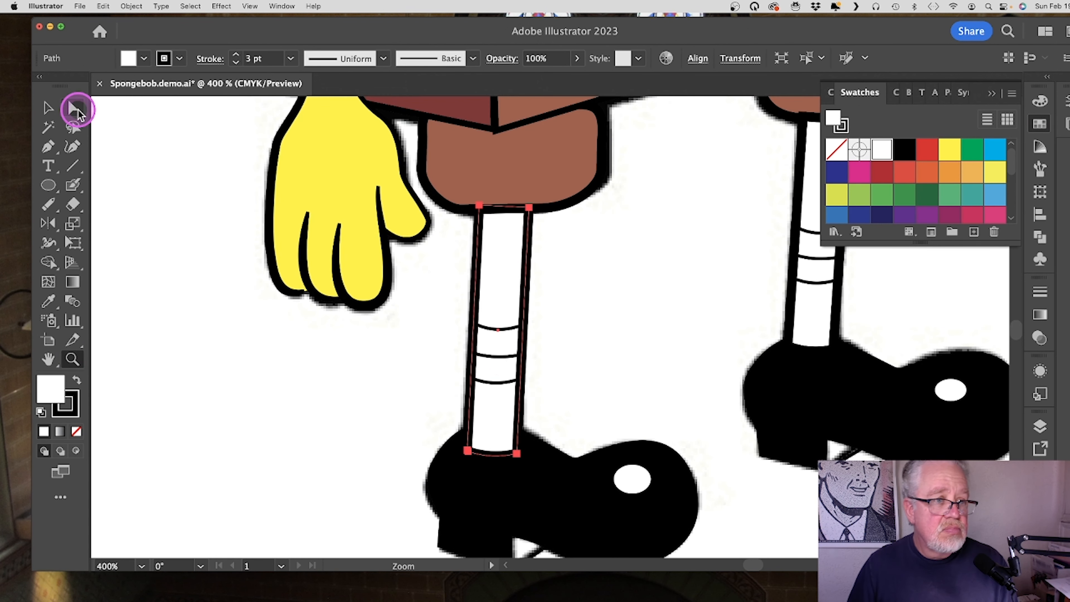
{"action": "left_click", "coordinate": [500, 329]}
{"action": "left_click", "coordinate": [506, 359], "text": "shift"}
{"action": "left_click", "coordinate": [502, 380], "text": "shift"}
{"action": "key", "text": "v"}
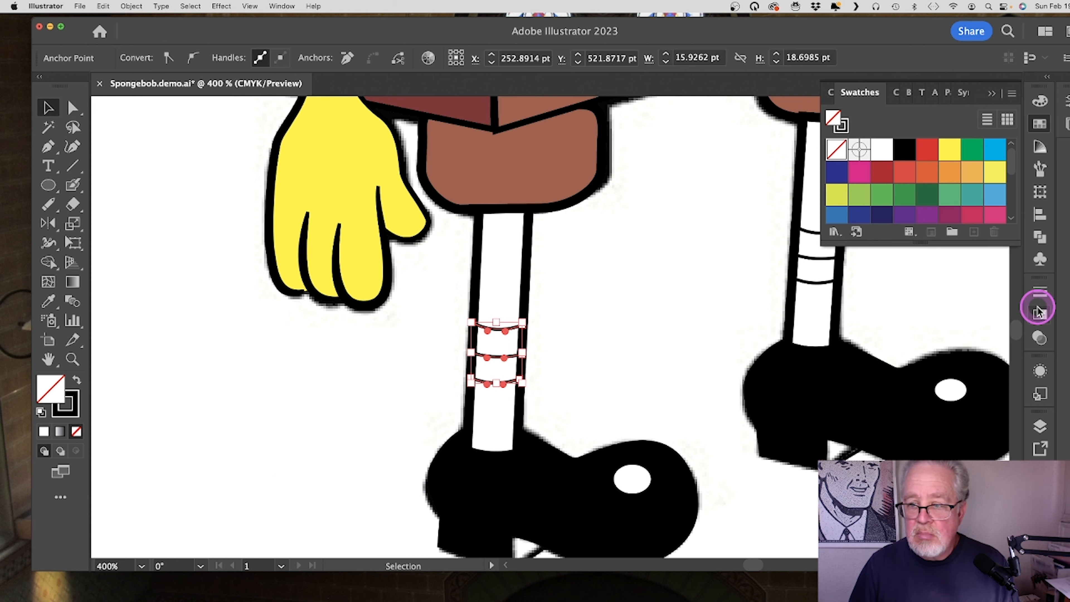
{"action": "left_click", "coordinate": [1040, 291]}
Step: Set the stroke of the three sock stripes on the other leg to 2 pt
{"action": "left_click", "coordinate": [798, 231]}
{"action": "left_click", "coordinate": [802, 256], "text": "shift"}
{"action": "left_click", "coordinate": [810, 282], "text": "shift"}
{"action": "left_click", "coordinate": [892, 306]}
{"action": "left_click", "coordinate": [671, 322]}
{"action": "key", "text": "z"}
{"action": "left_click", "coordinate": [641, 278], "text": "alt"}
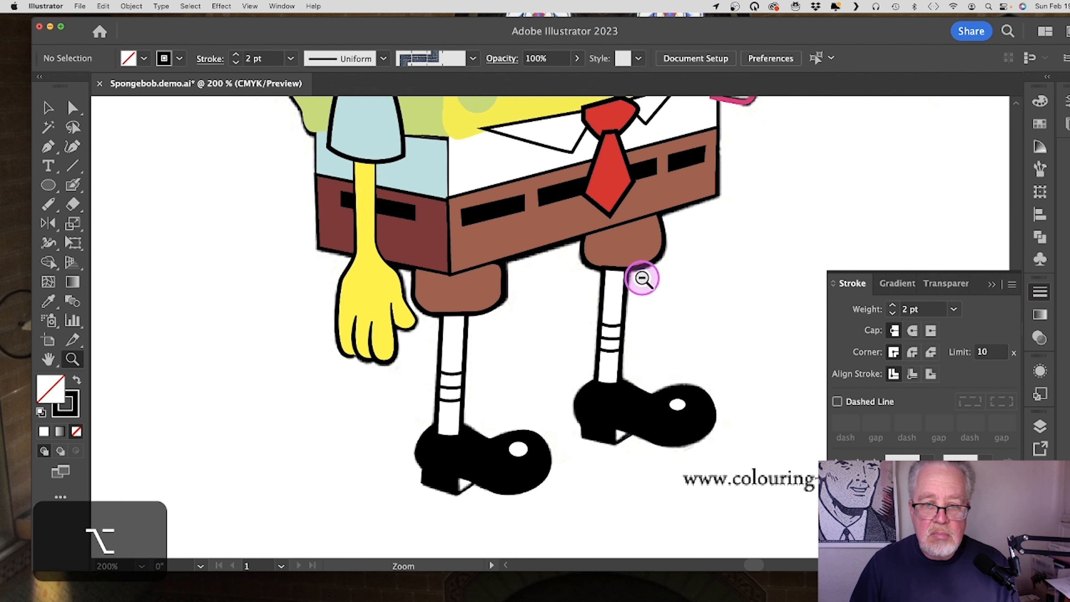
{"action": "left_click", "coordinate": [642, 277], "text": "alt"}
Step: Fill the two large eye shapes on the face with white
{"action": "key", "text": "v"}
{"action": "left_click", "coordinate": [308, 276]}
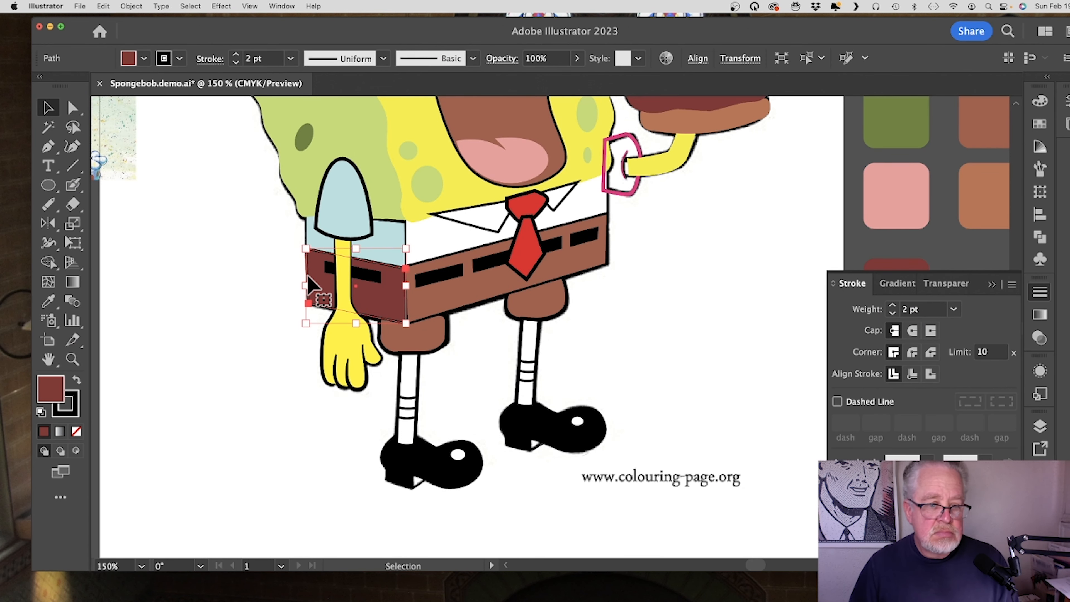
{"action": "key", "text": "z"}
{"action": "left_click", "coordinate": [491, 272], "text": "alt"}
{"action": "left_click", "coordinate": [579, 281], "text": "alt"}
{"action": "key", "text": "v"}
{"action": "key", "text": "z"}
{"action": "left_click", "coordinate": [544, 241]}
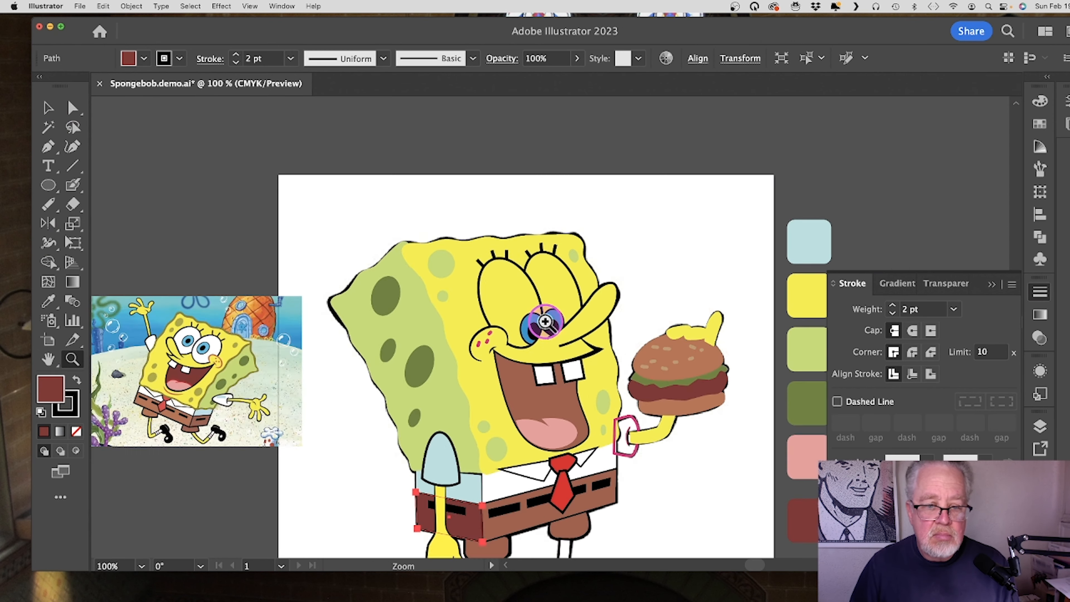
{"action": "left_click", "coordinate": [545, 321]}
{"action": "key", "text": "v"}
{"action": "left_click", "coordinate": [562, 267]}
{"action": "left_click", "coordinate": [1040, 123]}
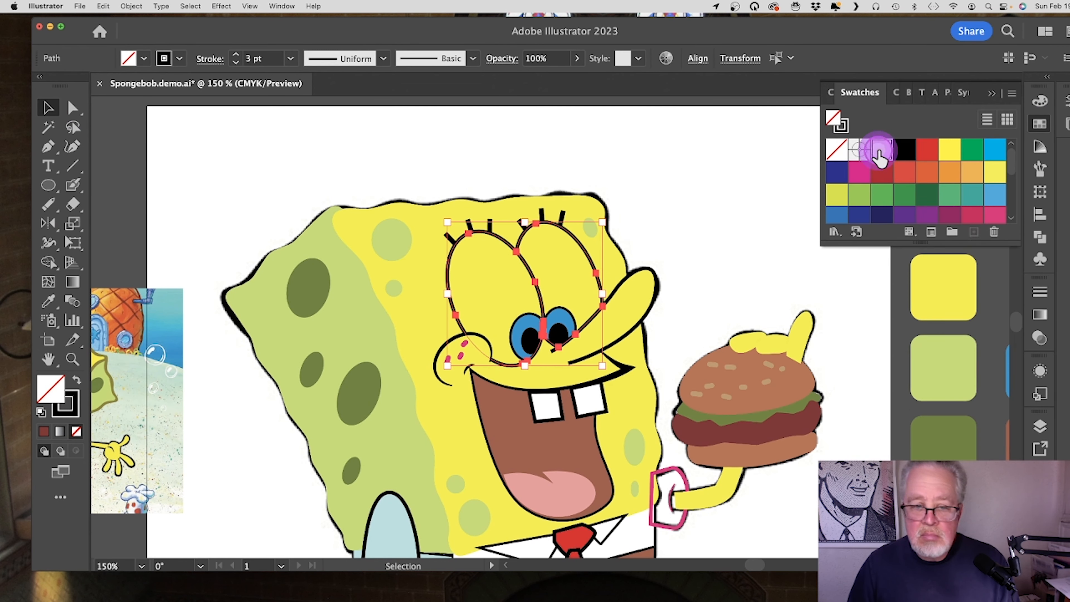
{"action": "left_click", "coordinate": [879, 151]}
Step: Give the freckled cheek shape a crimson stroke
{"action": "left_click", "coordinate": [44, 113]}
{"action": "left_click", "coordinate": [435, 223]}
{"action": "left_click", "coordinate": [454, 339]}
{"action": "key", "text": "x"}
{"action": "left_click", "coordinate": [975, 216]}
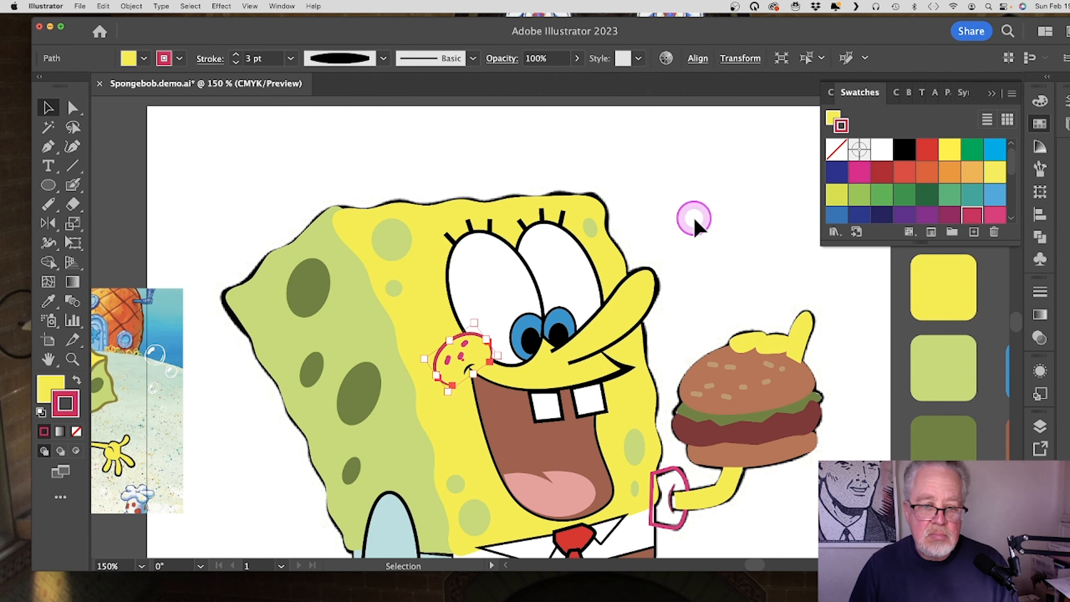
{"action": "left_click", "coordinate": [694, 219]}
Step: Give the sleeve of the burger-holding arm a black stroke and send it to the back
{"action": "left_click", "coordinate": [75, 361]}
{"action": "left_click", "coordinate": [553, 375], "text": "alt"}
{"action": "left_click", "coordinate": [552, 375], "text": "alt"}
{"action": "left_click", "coordinate": [45, 106]}
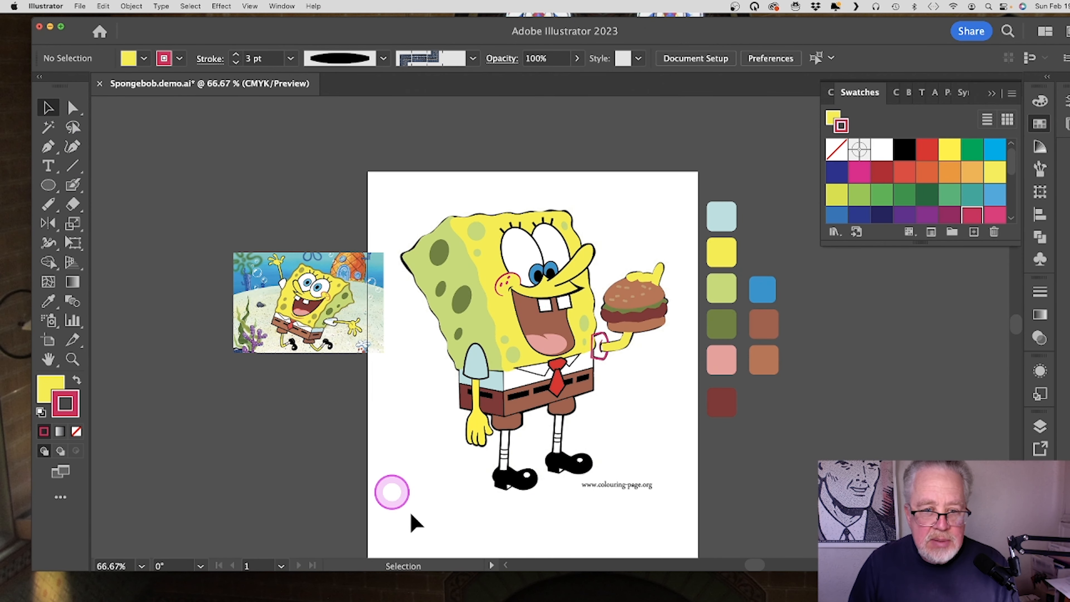
{"action": "left_click", "coordinate": [612, 349]}
{"action": "left_click", "coordinate": [73, 360]}
{"action": "left_click", "coordinate": [604, 351]}
{"action": "left_click", "coordinate": [545, 322]}
{"action": "left_click", "coordinate": [545, 322]}
{"action": "left_click", "coordinate": [46, 106]}
{"action": "left_click", "coordinate": [552, 359]}
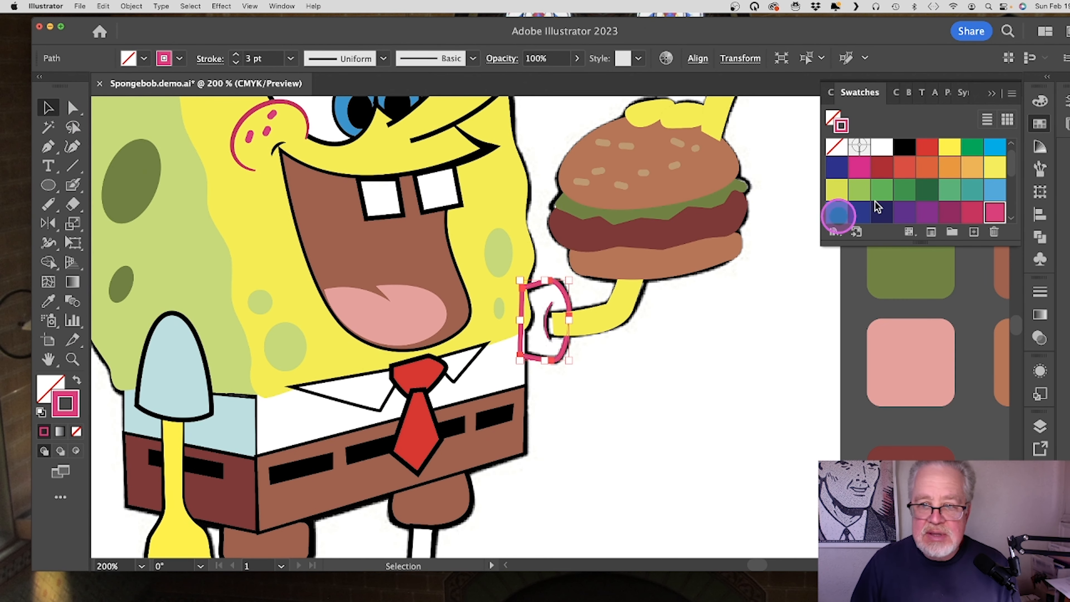
{"action": "left_click", "coordinate": [904, 146]}
{"action": "key", "text": "shift+super+["}
Step: Give the cuff curve on the burger arm's sleeve a black 2 pt stroke with a tapered width profile
{"action": "left_click", "coordinate": [73, 359]}
{"action": "left_click", "coordinate": [573, 329]}
{"action": "left_click", "coordinate": [573, 329]}
{"action": "left_click", "coordinate": [573, 329]}
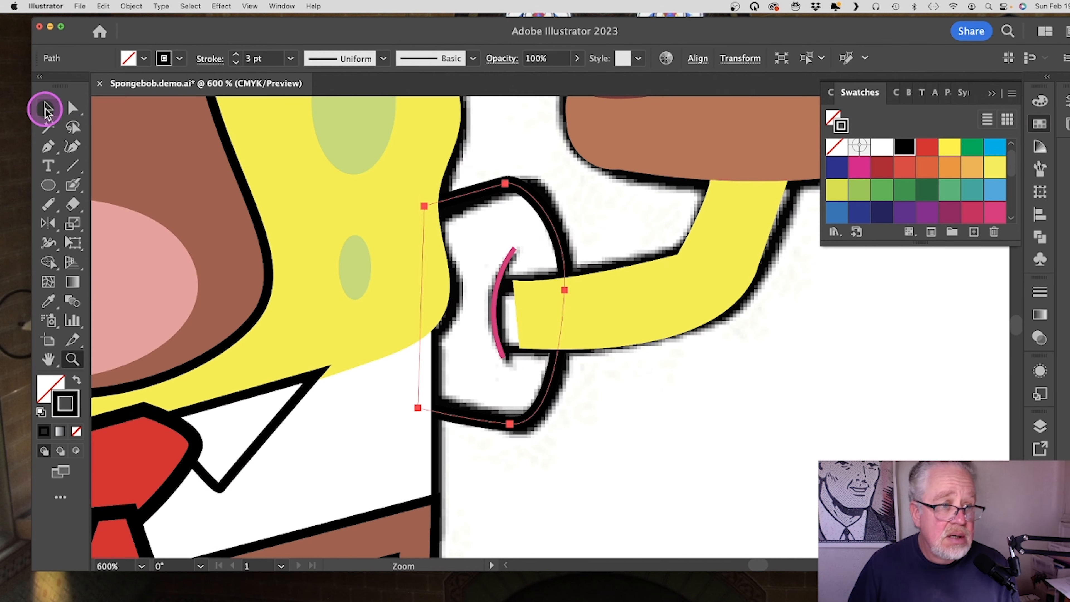
{"action": "left_click", "coordinate": [494, 316]}
{"action": "left_click", "coordinate": [237, 62]}
{"action": "left_click", "coordinate": [382, 58]}
{"action": "left_click", "coordinate": [332, 114]}
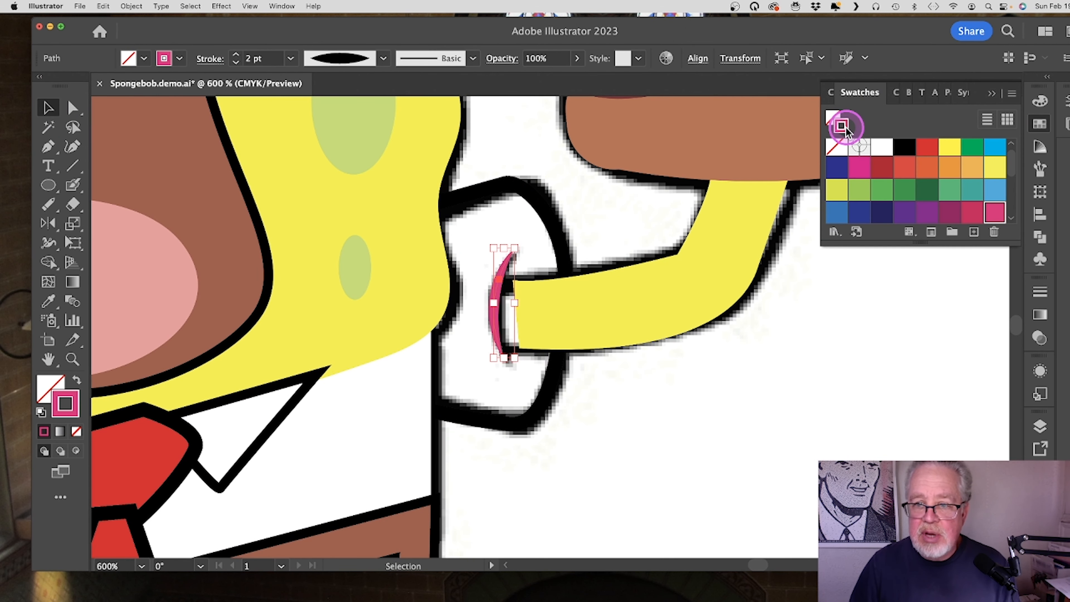
{"action": "left_click", "coordinate": [909, 148]}
Step: Extend the end of the burger-holding arm to meet the cuff curve and bring the curve to the front
{"action": "left_click", "coordinate": [73, 108]}
{"action": "left_click_drag", "start_coordinate": [515, 280], "coordinate": [506, 281]}
{"action": "left_click", "coordinate": [495, 321]}
{"action": "mouse_move", "coordinate": [520, 349]}
{"action": "left_mouse_down"}
{"action": "mouse_move", "coordinate": [506, 349]}
{"action": "mouse_move", "coordinate": [502, 322]}
{"action": "left_mouse_up"}
{"action": "key", "text": "shift+super+]"}
{"action": "left_click", "coordinate": [633, 401]}
{"action": "left_click", "coordinate": [71, 354]}
{"action": "left_click", "coordinate": [521, 324], "text": "alt"}
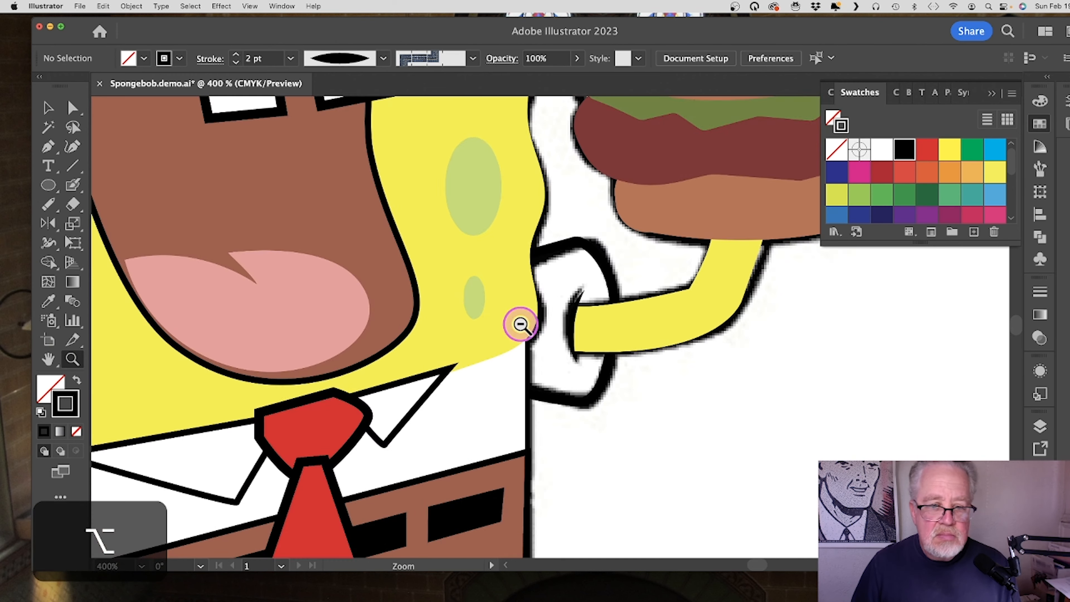
{"action": "key", "text": "super+0"}
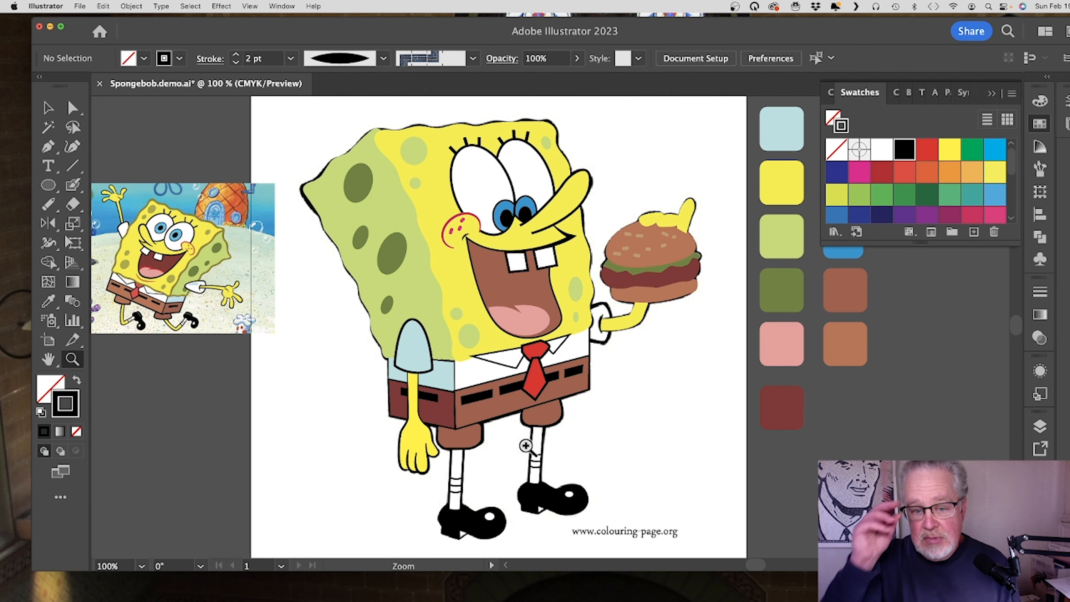
Step: Show the outline layer and hide the drawing layer
{"action": "key", "text": "F7"}
{"action": "left_click", "coordinate": [840, 424]}
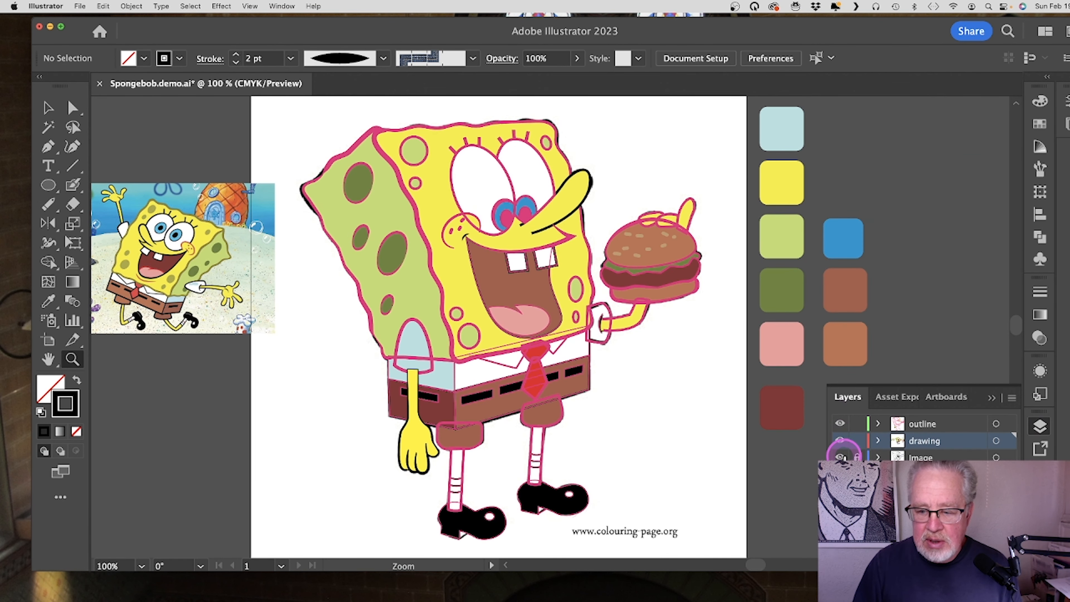
{"action": "left_click", "coordinate": [842, 440]}
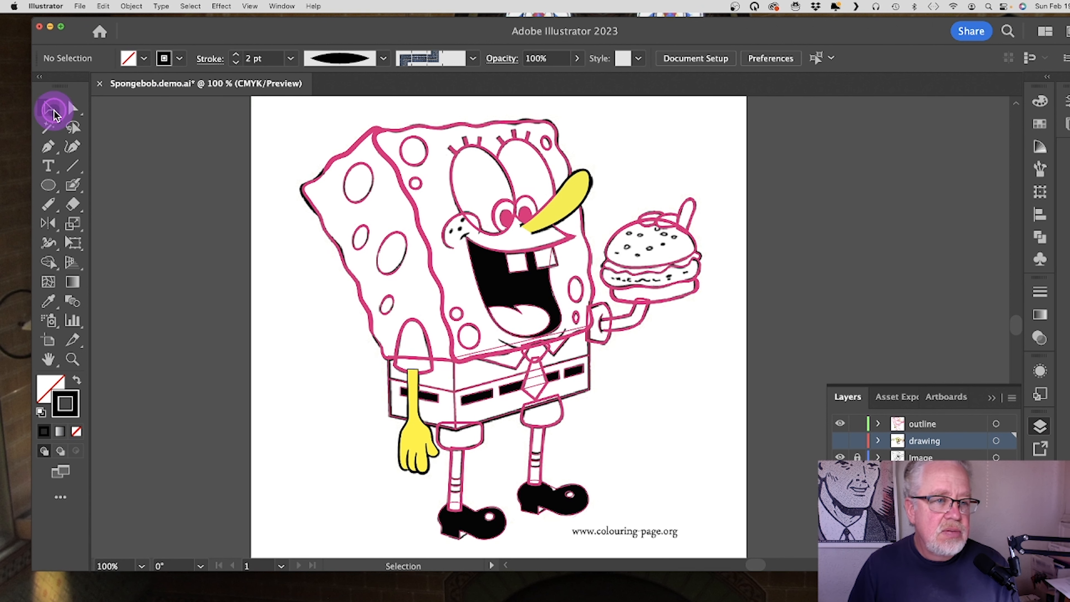
Step: Delete the four traced sponge holes on the body's side face from the outline layer
{"action": "left_click", "coordinate": [344, 199]}
{"action": "left_click", "coordinate": [354, 201]}
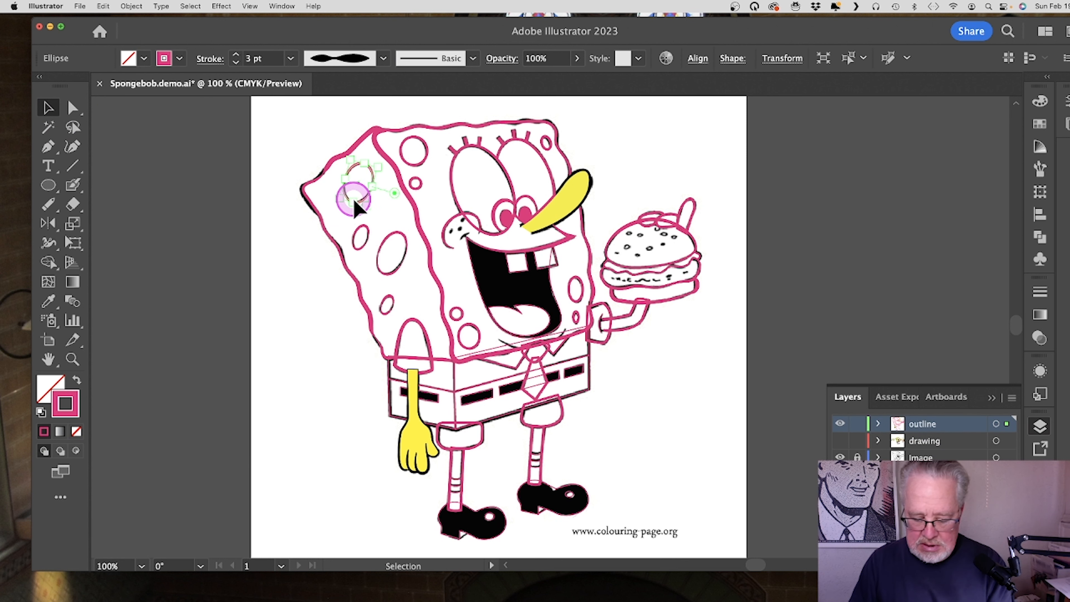
{"action": "key", "text": "BackSpace"}
{"action": "left_click", "coordinate": [365, 235]}
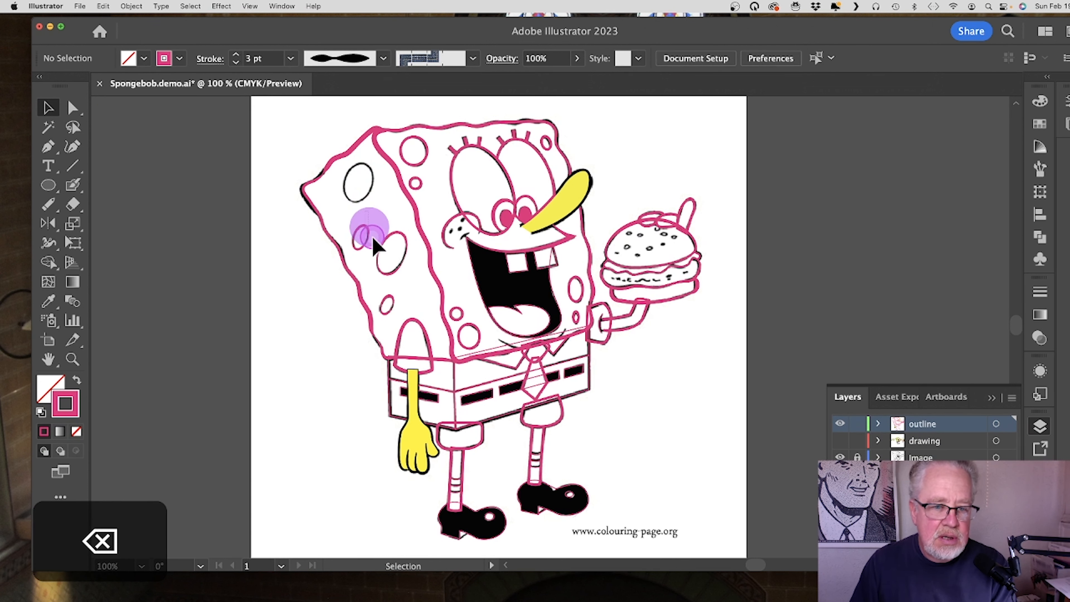
{"action": "left_click_drag", "start_coordinate": [373, 244], "coordinate": [401, 306]}
{"action": "key", "text": "BackSpace"}
{"action": "left_click", "coordinate": [415, 284]}
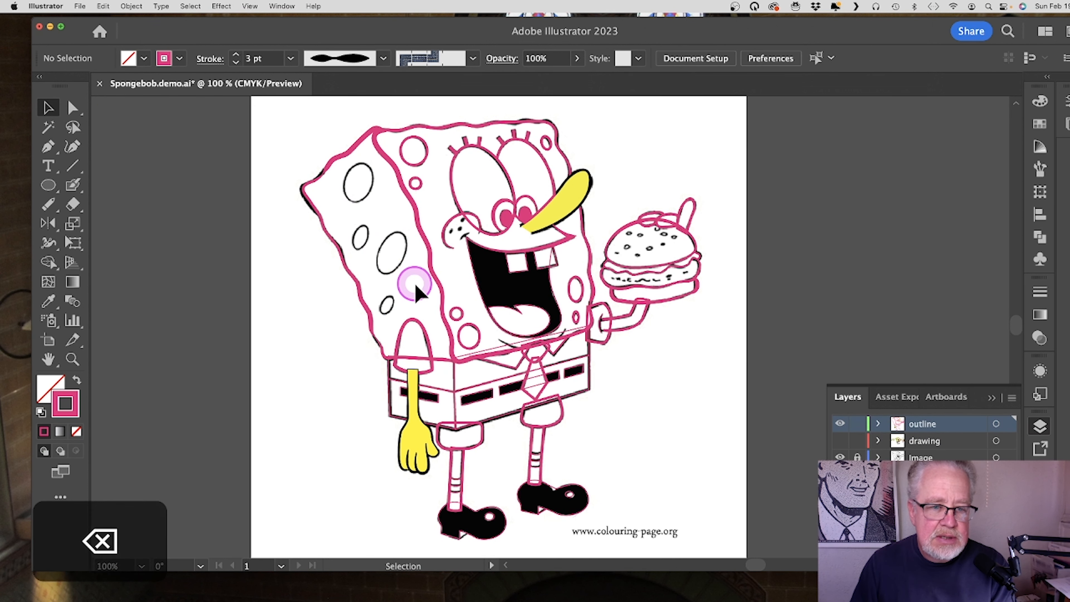
Step: Delete the two upper and two lower traced sponge holes along the front face's side edge from the outline layer
{"action": "left_click", "coordinate": [425, 152]}
{"action": "left_click", "coordinate": [422, 184]}
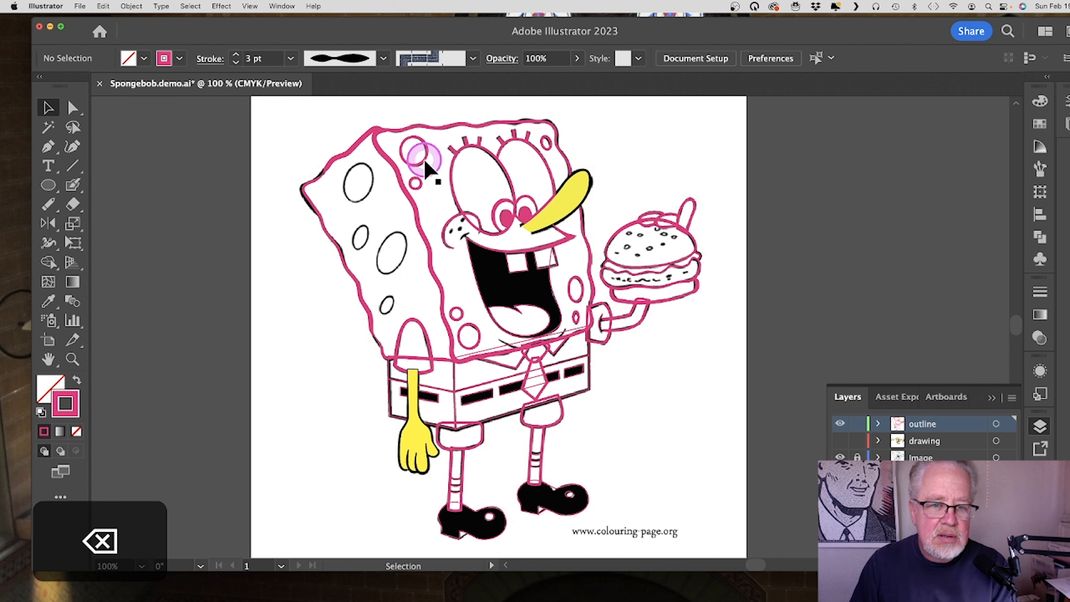
{"action": "key", "text": "BackSpace"}
{"action": "left_click", "coordinate": [417, 180]}
{"action": "key", "text": "BackSpace"}
{"action": "left_click", "coordinate": [459, 315]}
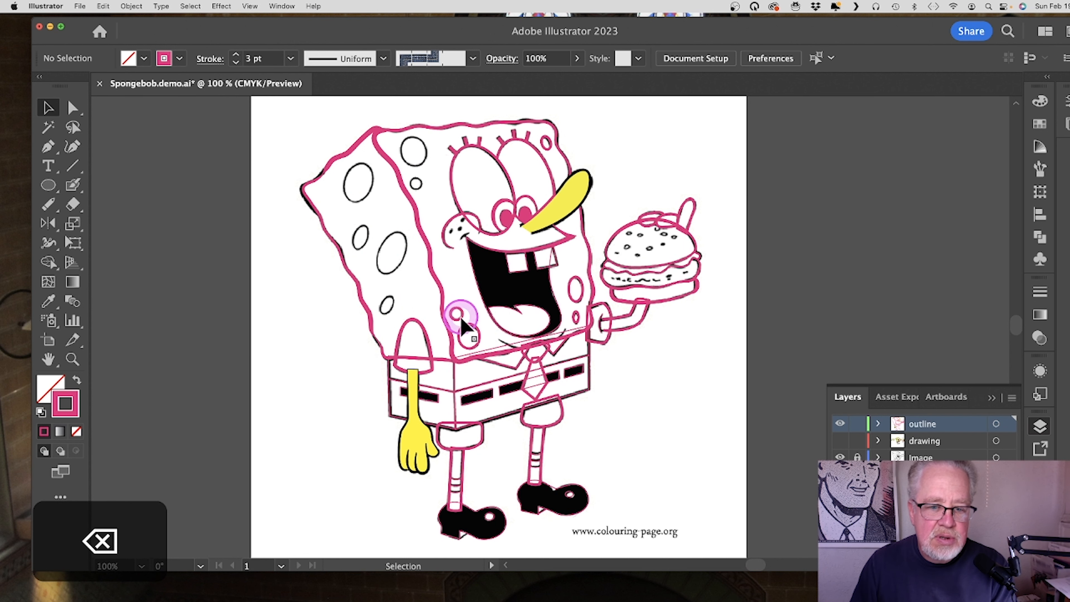
{"action": "left_click", "coordinate": [457, 312]}
{"action": "key", "text": "BackSpace"}
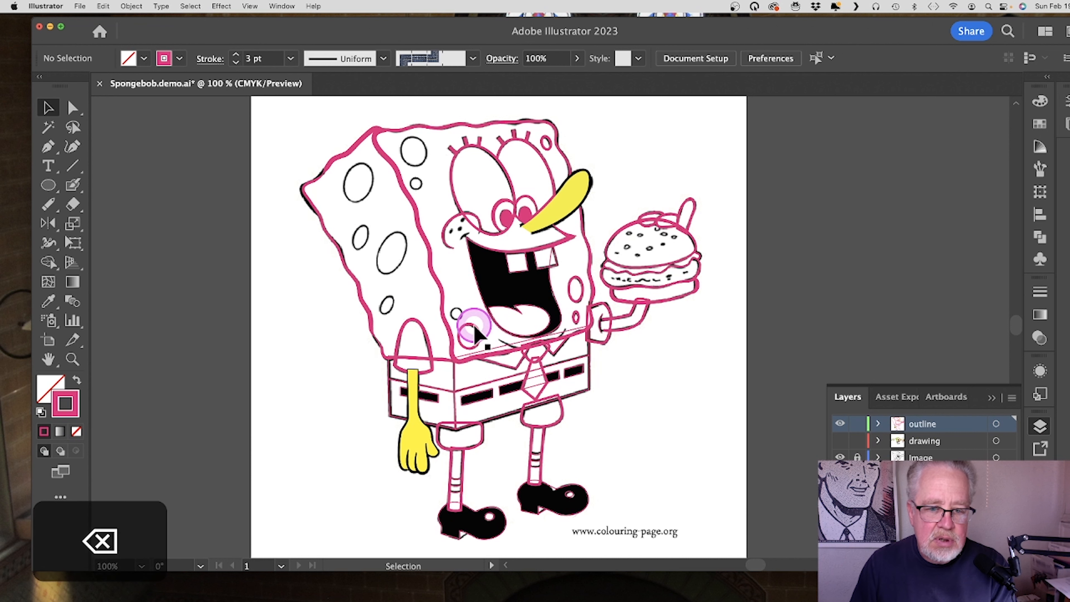
{"action": "left_click", "coordinate": [466, 320]}
{"action": "key", "text": "BackSpace"}
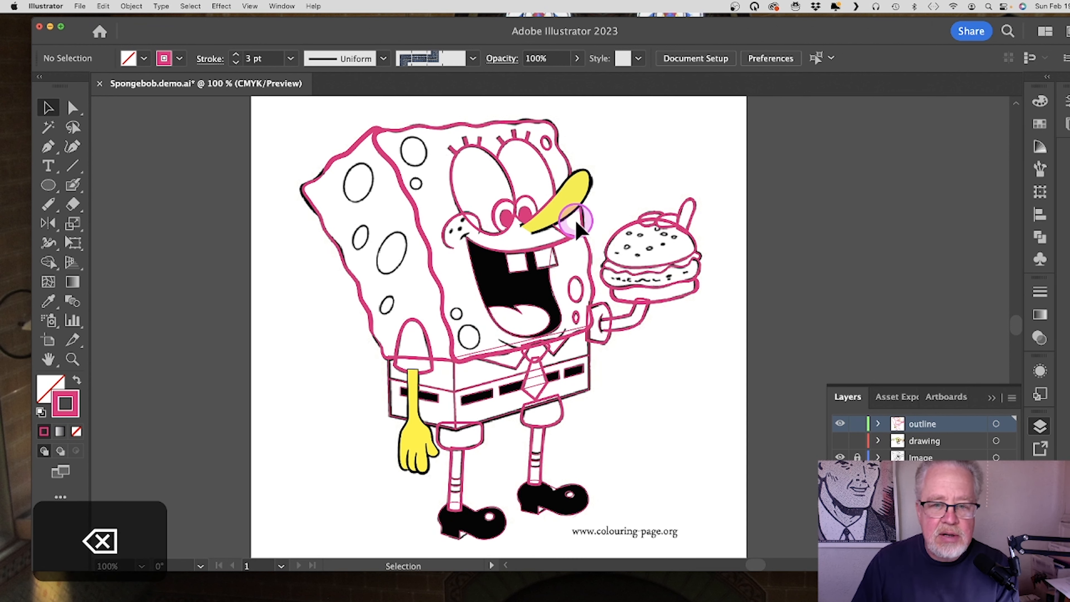
{"action": "left_click", "coordinate": [555, 213]}
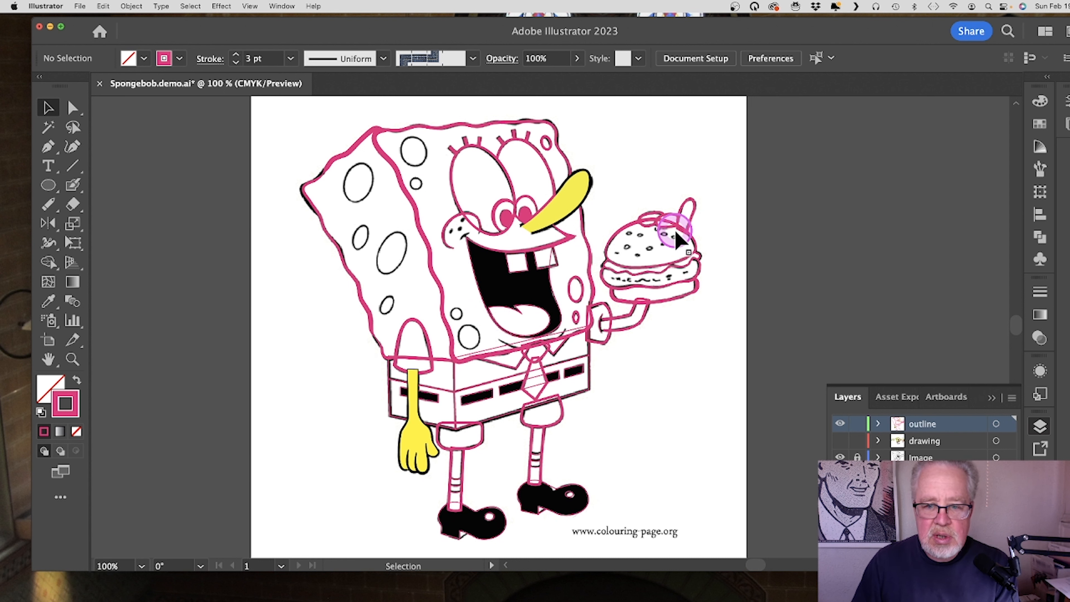
{"action": "left_click", "coordinate": [475, 439]}
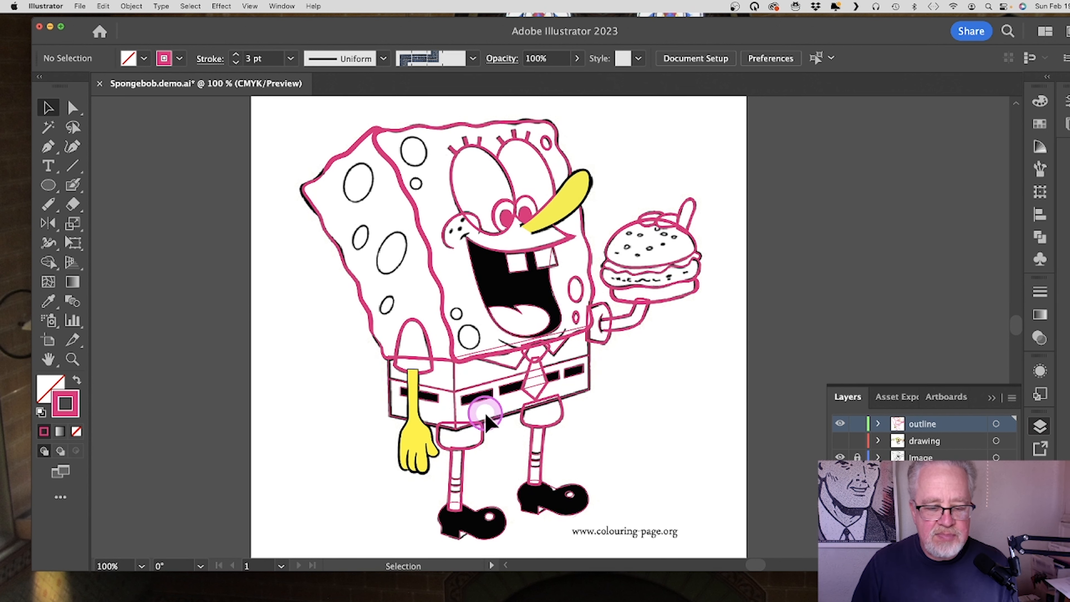
Step: Delete the traced belt dashes on the front of the pants from the outline layer
{"action": "left_click", "coordinate": [73, 361]}
{"action": "left_click", "coordinate": [471, 423]}
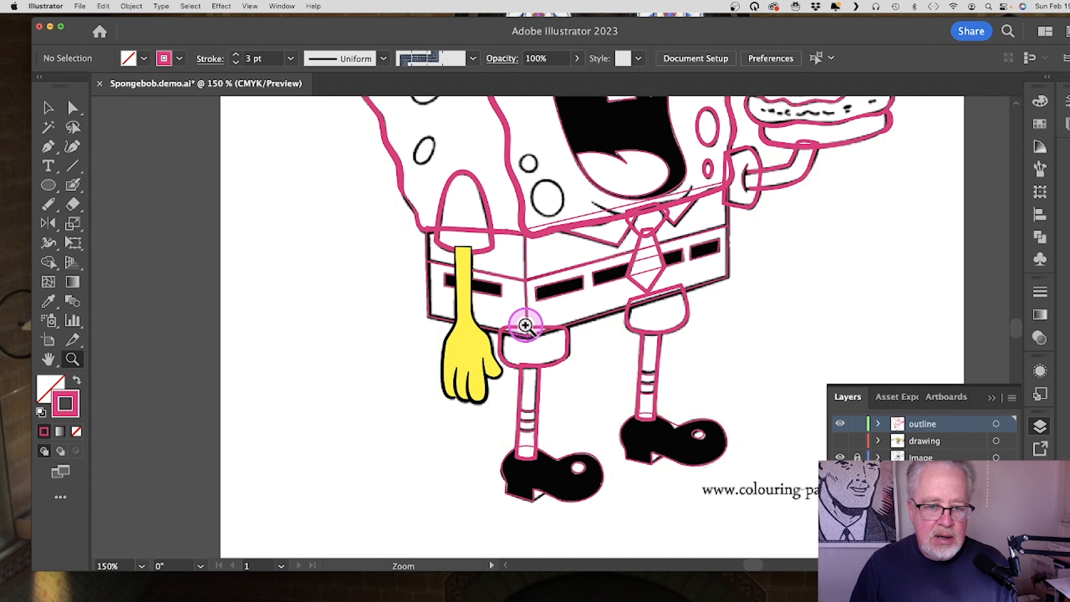
{"action": "left_click", "coordinate": [50, 108]}
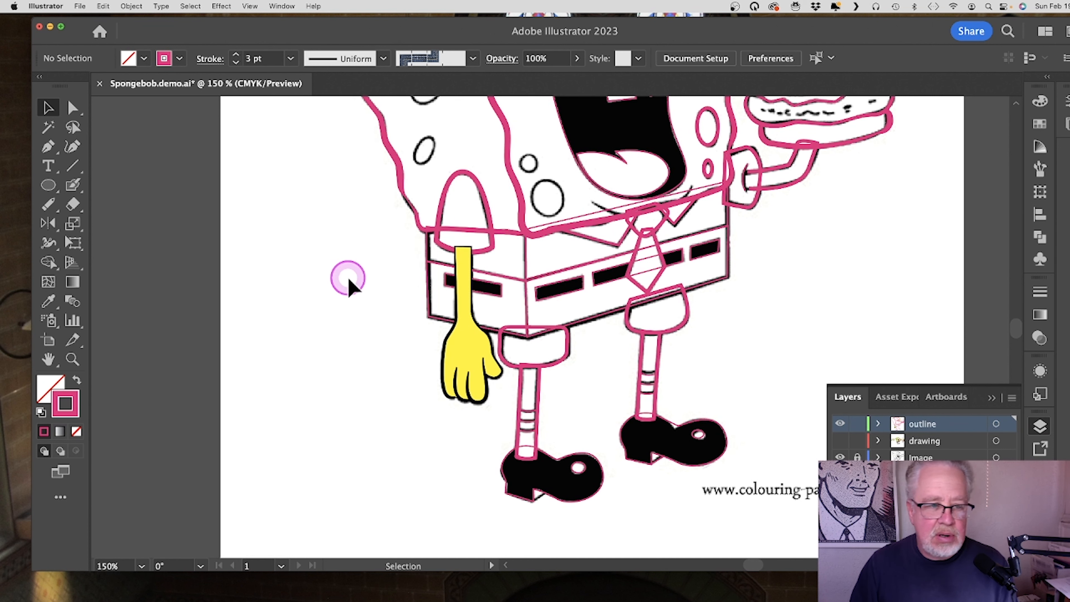
{"action": "left_click", "coordinate": [580, 292]}
{"action": "key", "text": "BackSpace"}
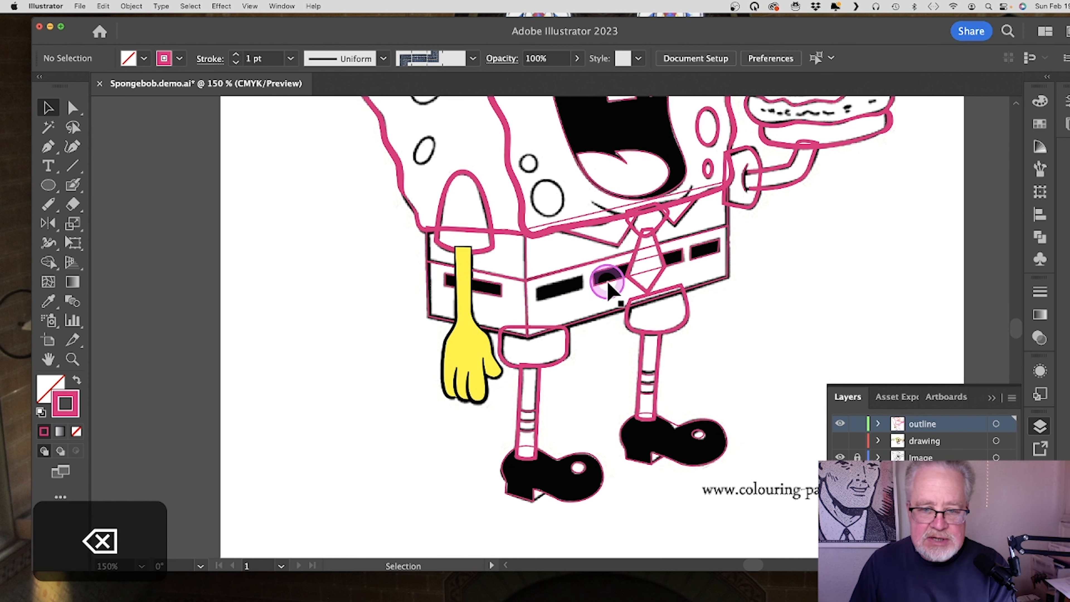
{"action": "left_click", "coordinate": [670, 288]}
{"action": "key", "text": "BackSpace"}
{"action": "left_click", "coordinate": [709, 262]}
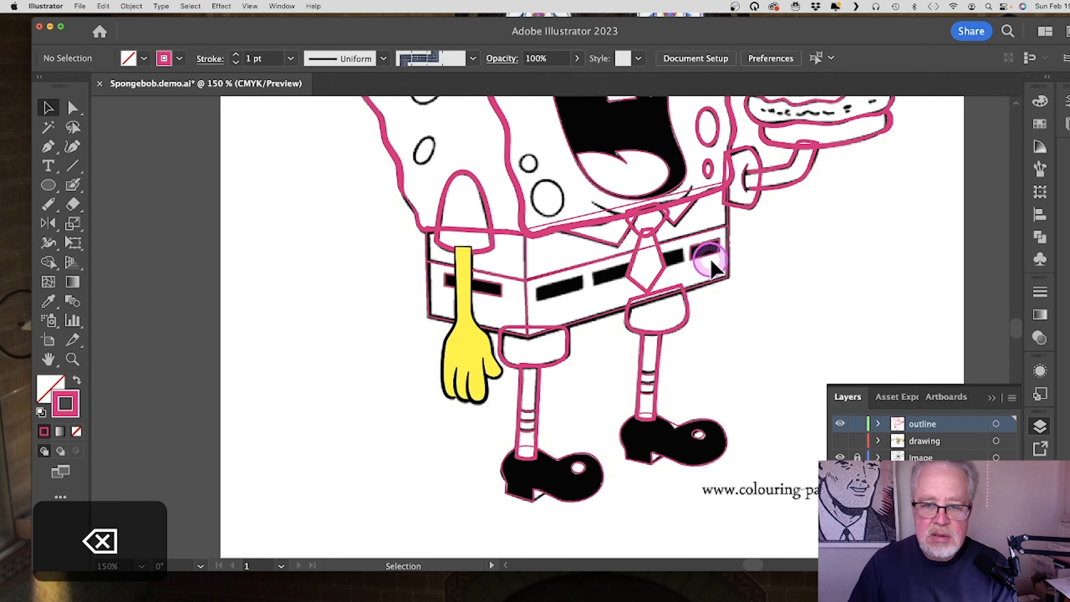
{"action": "left_click", "coordinate": [741, 286]}
Step: Delete the traced mouth, teeth and smile shapes from the outline layer
{"action": "scroll", "coordinate": [543, 321], "scroll_direction": "up", "scroll_amount": 6}
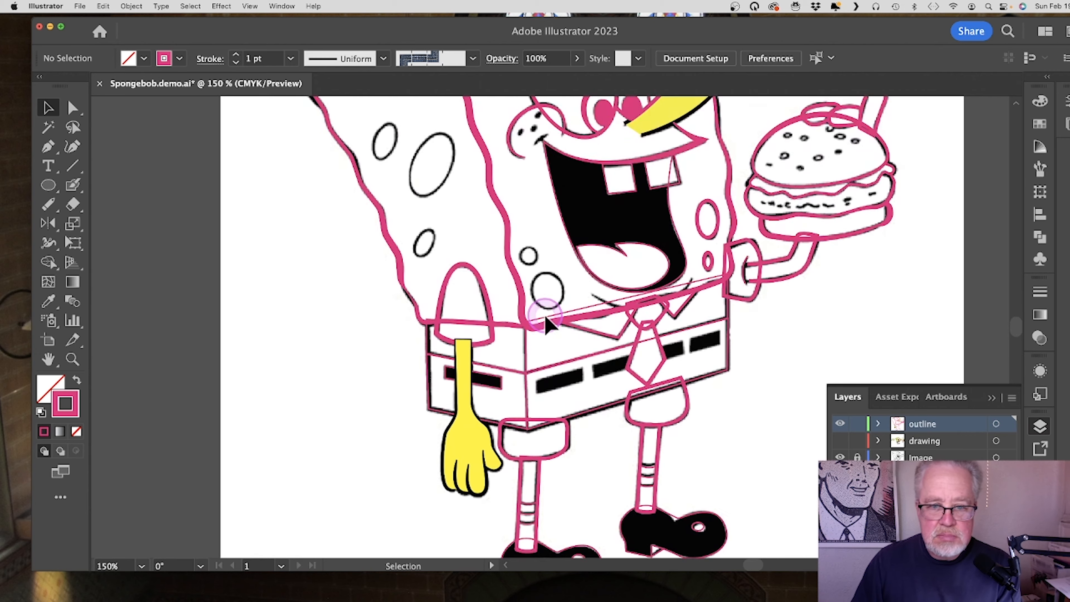
{"action": "left_click", "coordinate": [672, 314]}
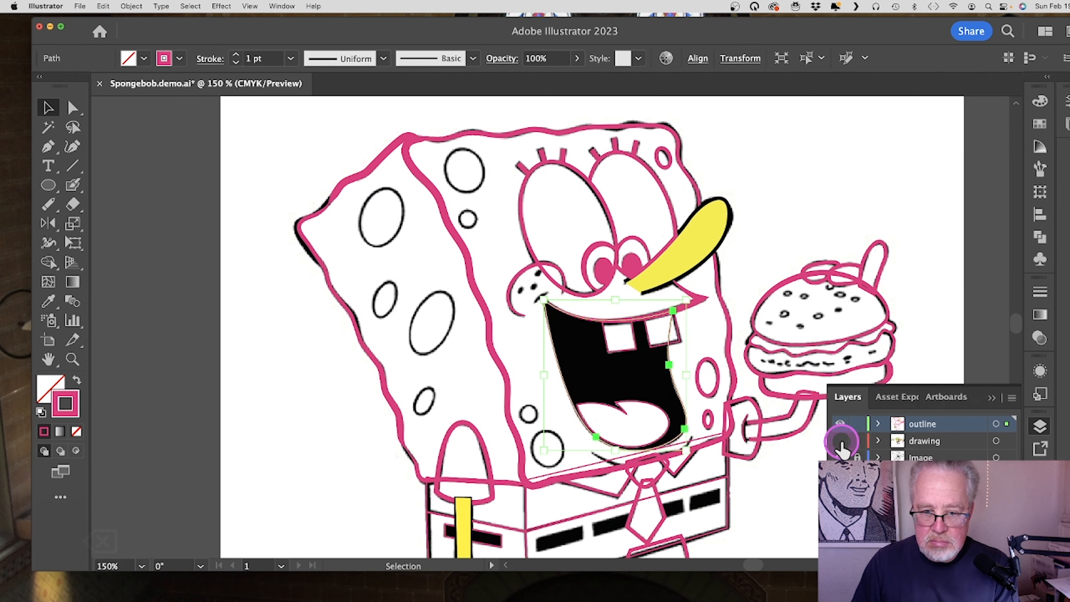
{"action": "key", "text": "BackSpace"}
{"action": "left_click", "coordinate": [662, 366]}
{"action": "key", "text": "BackSpace"}
{"action": "left_click", "coordinate": [693, 301]}
{"action": "key", "text": "BackSpace"}
Step: Delete the traced cheek, eyes, irises and pupils from the outline layer
{"action": "left_click", "coordinate": [521, 276]}
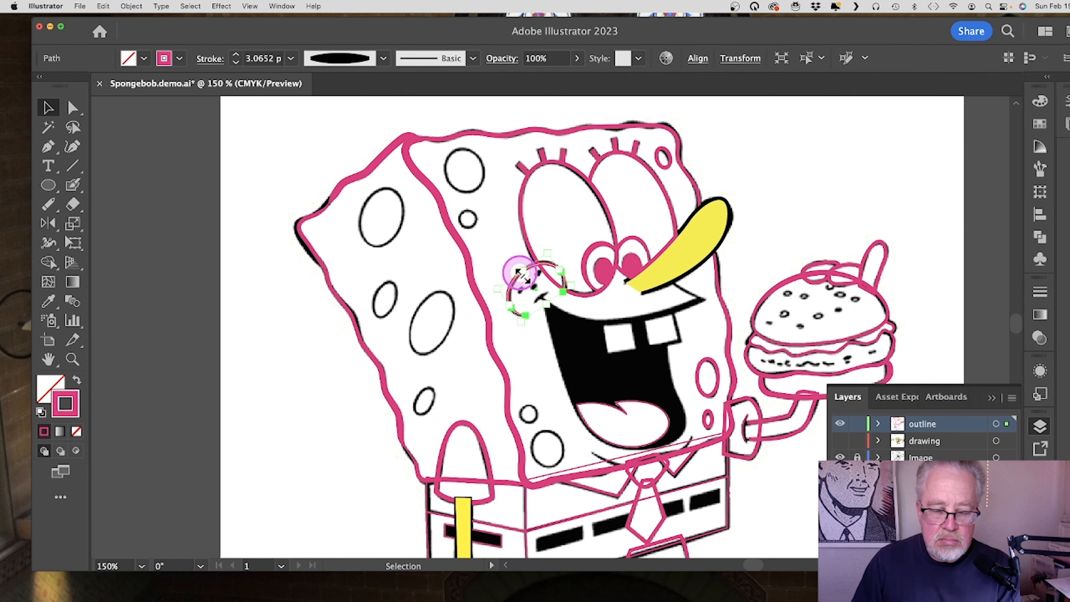
{"action": "key", "text": "BackSpace"}
{"action": "left_click_drag", "start_coordinate": [534, 154], "coordinate": [638, 256]}
{"action": "key", "text": "BackSpace"}
{"action": "key", "text": "BackSpace"}
{"action": "left_click", "coordinate": [603, 271]}
{"action": "key", "text": "BackSpace"}
Step: Delete the remaining traced eyelashes and the small sponge hole near the front face's upper corner
{"action": "left_click", "coordinate": [529, 177]}
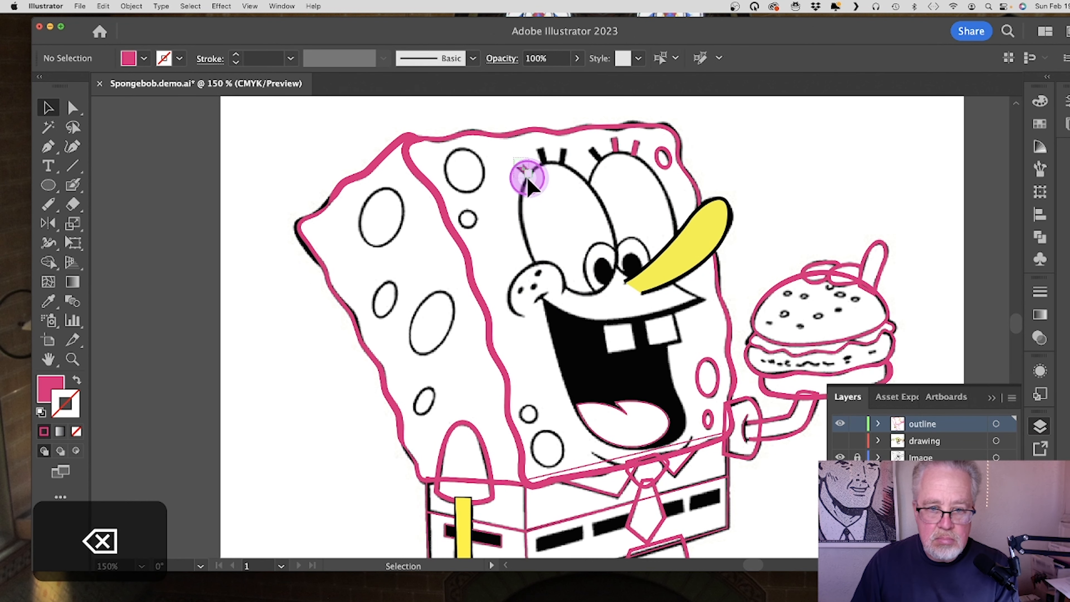
{"action": "key", "text": "BackSpace"}
{"action": "left_click", "coordinate": [669, 170]}
{"action": "key", "text": "BackSpace"}
Step: Set the strokes of the front-face and side-face body outlines to black
{"action": "left_click", "coordinate": [602, 127]}
{"action": "left_click", "coordinate": [389, 160], "text": "shift"}
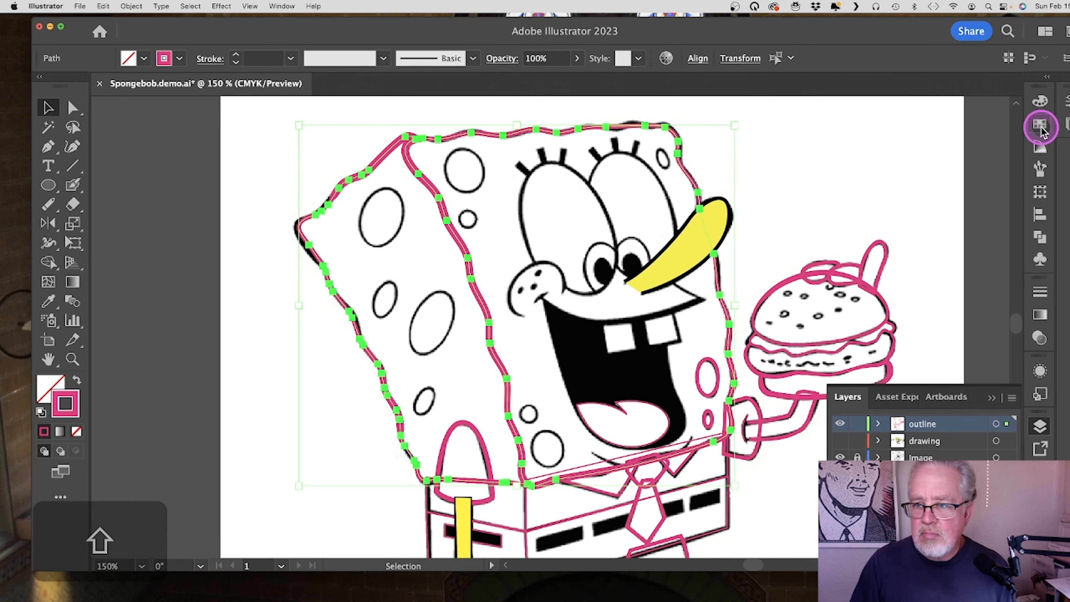
{"action": "left_click", "coordinate": [1040, 123]}
{"action": "left_click", "coordinate": [905, 146]}
Step: Select the traced shirt and pants panels on the front and side and unite them with Pathfinder
{"action": "scroll", "coordinate": [557, 523], "scroll_direction": "down", "scroll_amount": 2}
{"action": "scroll", "coordinate": [555, 523], "scroll_direction": "down", "scroll_amount": 5}
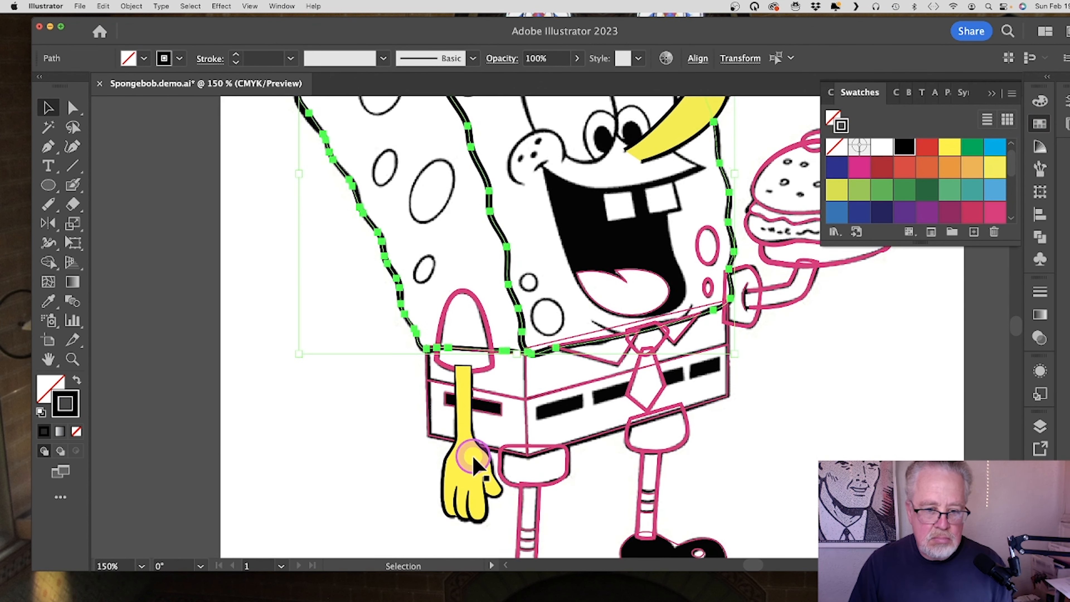
{"action": "left_click", "coordinate": [418, 391]}
{"action": "left_click", "coordinate": [729, 363], "text": "shift"}
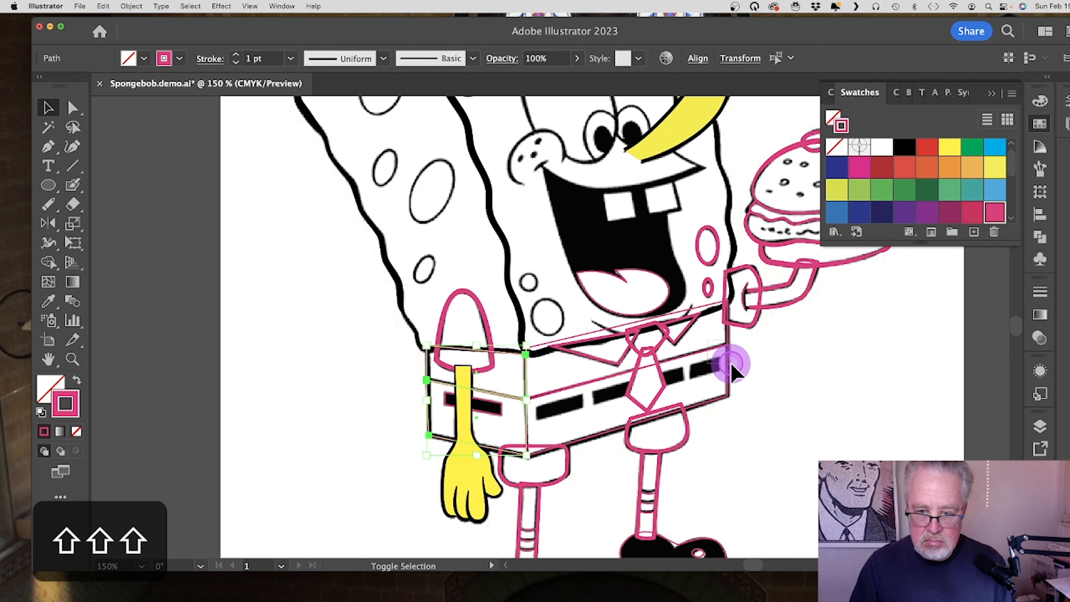
{"action": "left_click", "coordinate": [735, 402]}
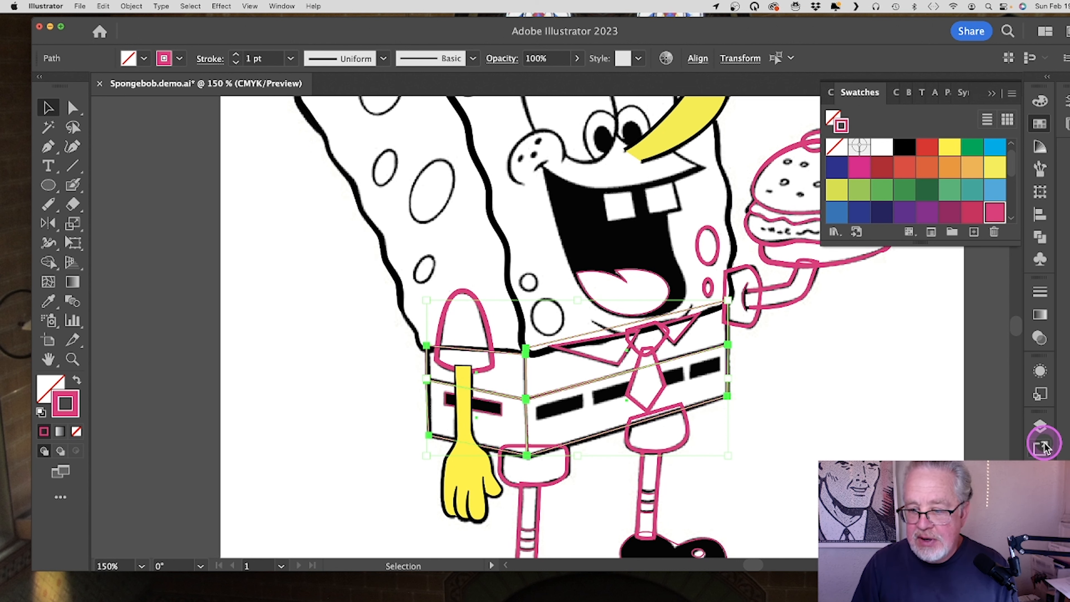
{"action": "left_click", "coordinate": [1040, 236]}
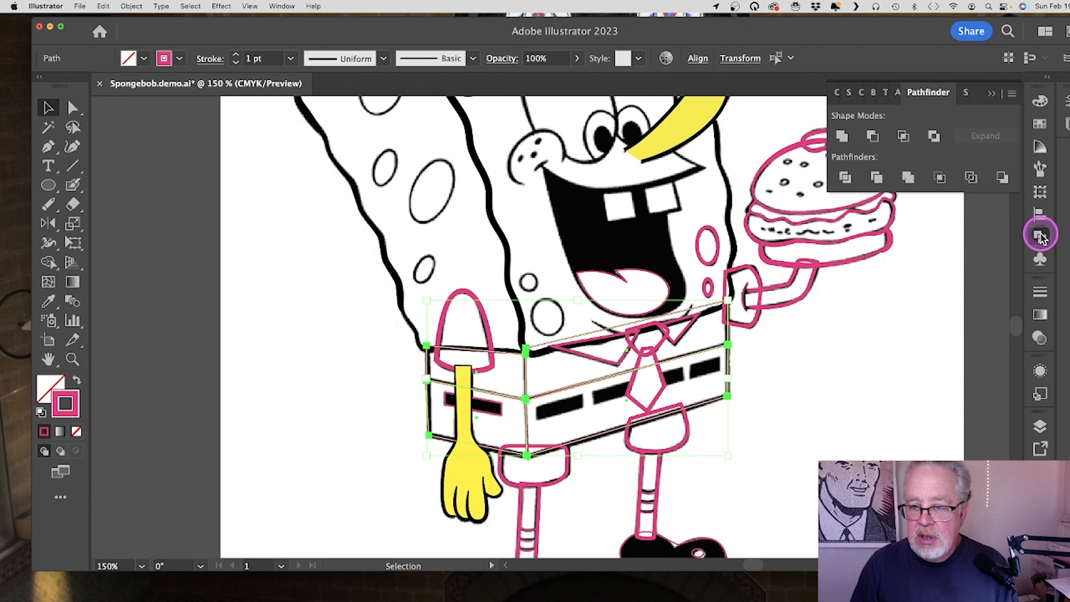
{"action": "left_click", "coordinate": [842, 137]}
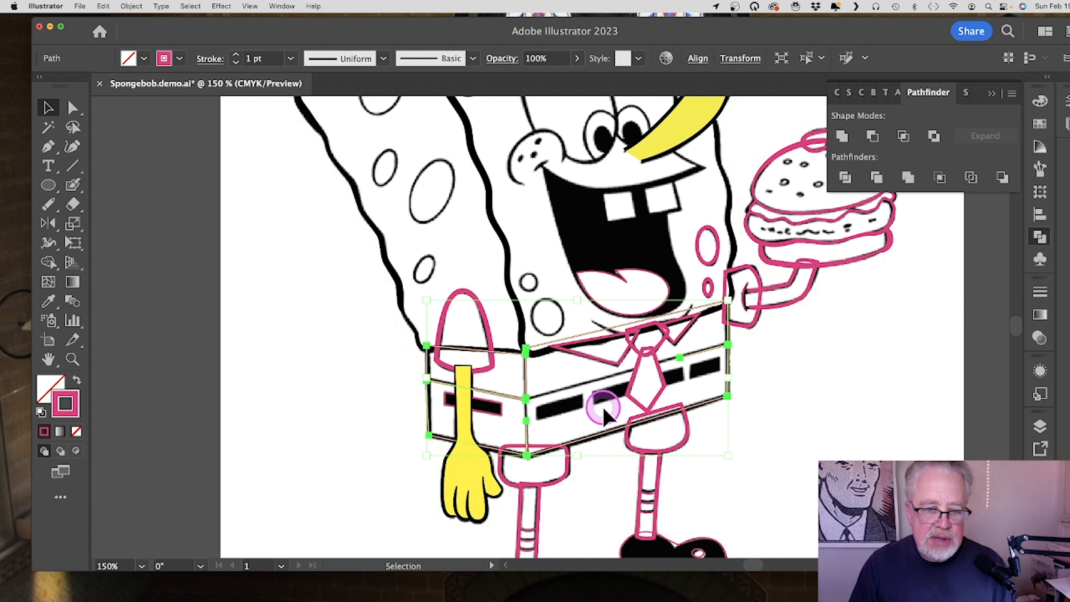
Step: Try to merge the side and front regions of the shirt and pants with the Shape Builder
{"action": "left_click", "coordinate": [48, 262]}
{"action": "left_click_drag", "start_coordinate": [490, 411], "coordinate": [520, 397]}
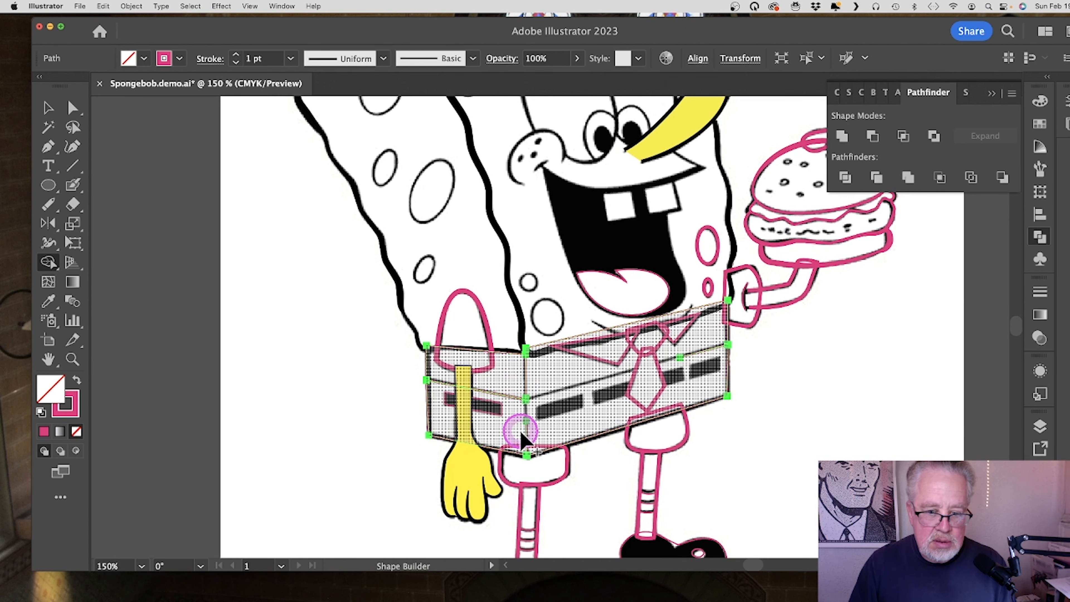
{"action": "mouse_move", "coordinate": [506, 418]}
{"action": "left_mouse_down"}
{"action": "mouse_move", "coordinate": [535, 380]}
{"action": "mouse_move", "coordinate": [501, 393]}
{"action": "mouse_move", "coordinate": [520, 431]}
{"action": "mouse_move", "coordinate": [577, 406]}
{"action": "mouse_move", "coordinate": [598, 434]}
{"action": "left_mouse_up"}
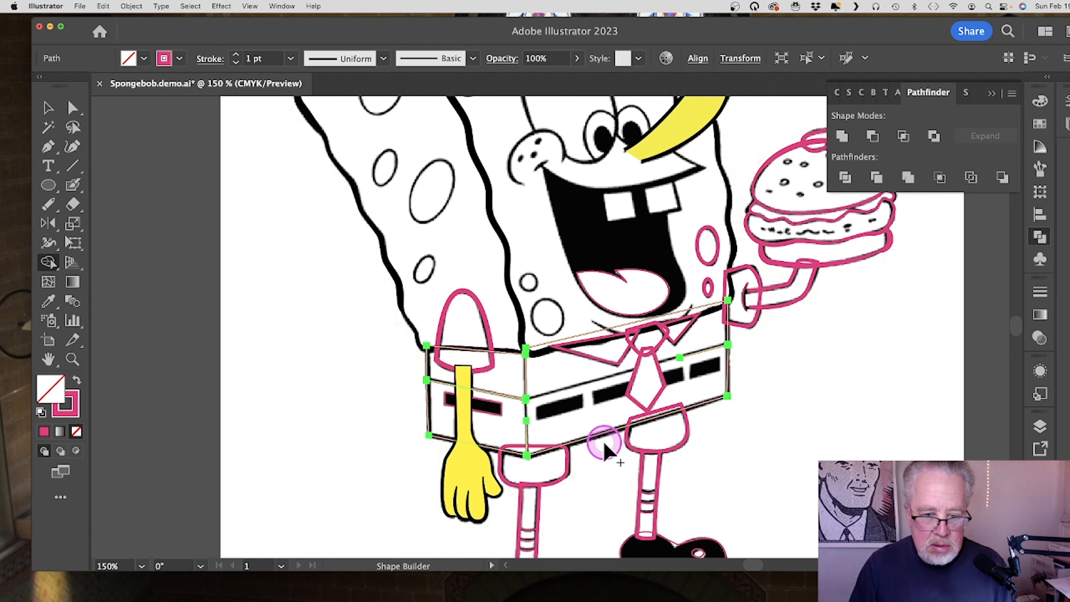
{"action": "left_click", "coordinate": [48, 108]}
{"action": "left_click", "coordinate": [611, 378]}
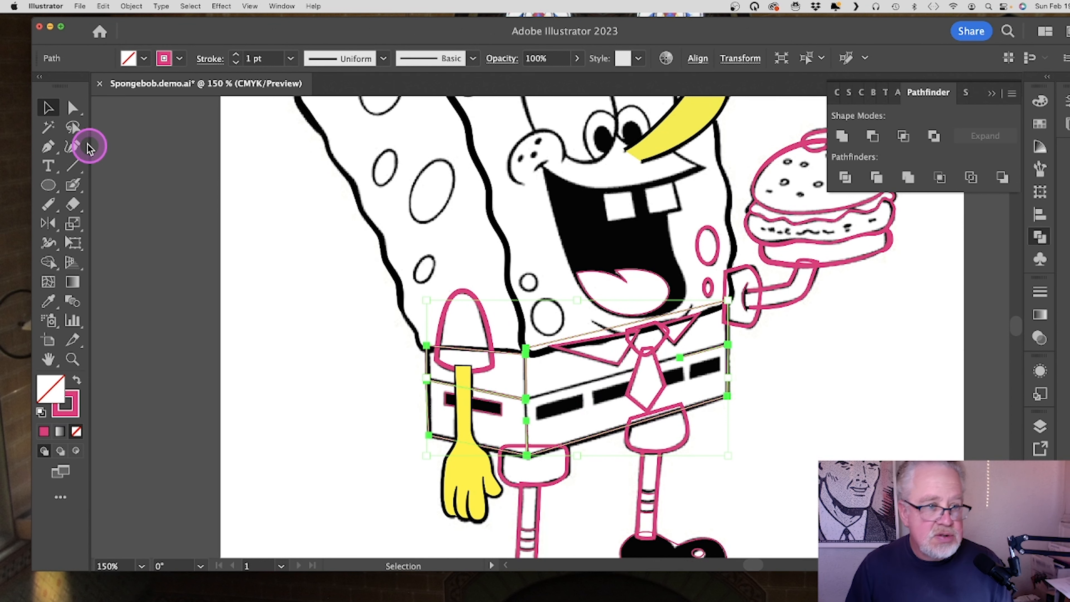
Step: Try moving the anchor point where the waistline meets the pants' corner edge, and undo the move
{"action": "left_click", "coordinate": [72, 108]}
{"action": "left_click", "coordinate": [528, 400]}
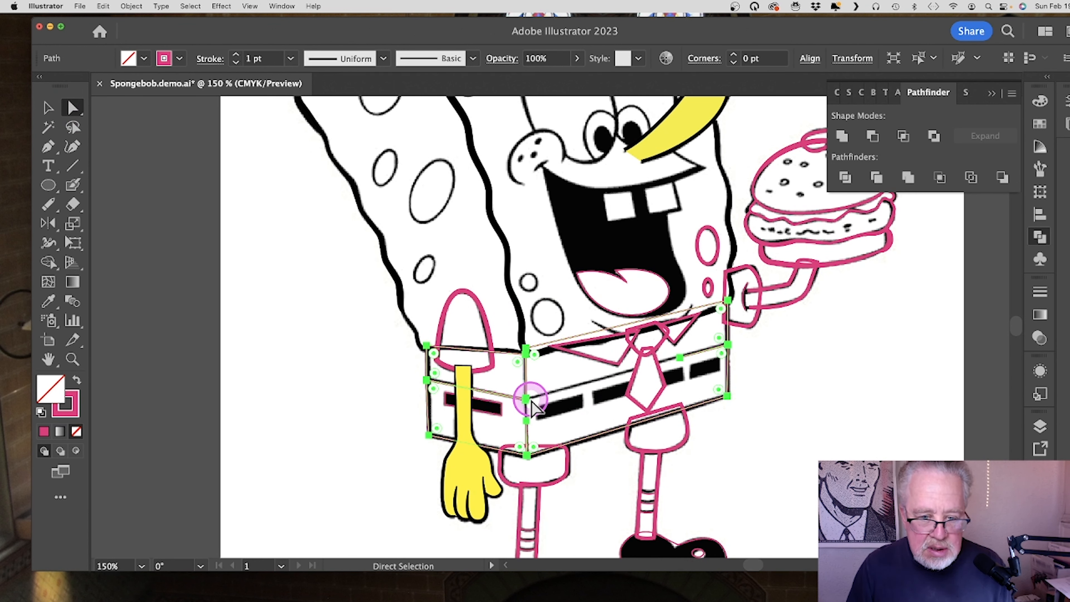
{"action": "left_click", "coordinate": [550, 425]}
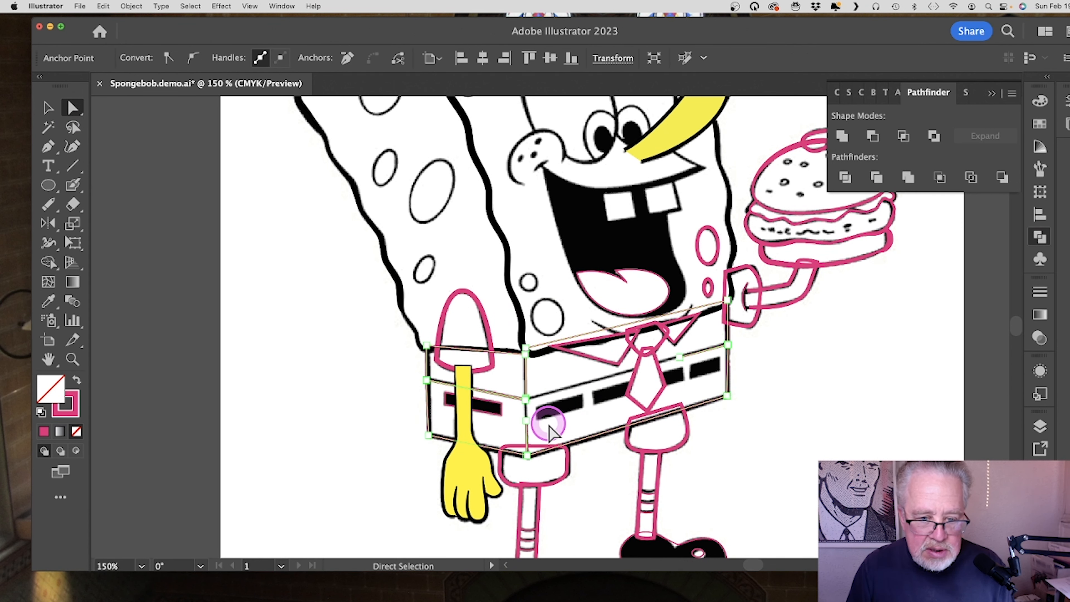
{"action": "left_click", "coordinate": [514, 401]}
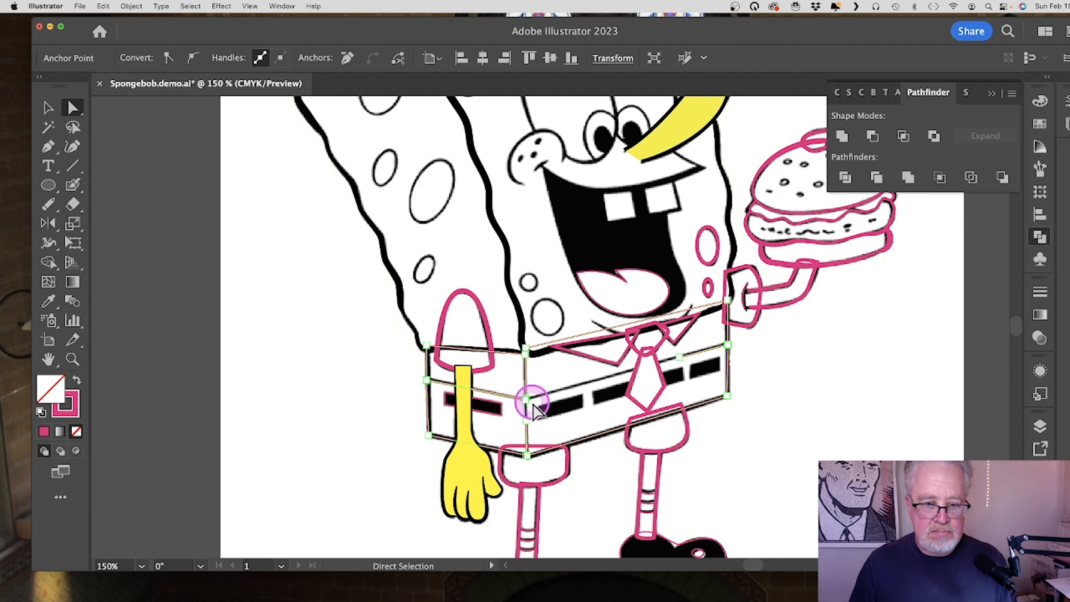
{"action": "left_click", "coordinate": [526, 398]}
{"action": "left_click", "coordinate": [48, 262]}
{"action": "left_click", "coordinate": [67, 107]}
{"action": "left_click_drag", "start_coordinate": [525, 398], "coordinate": [692, 371]}
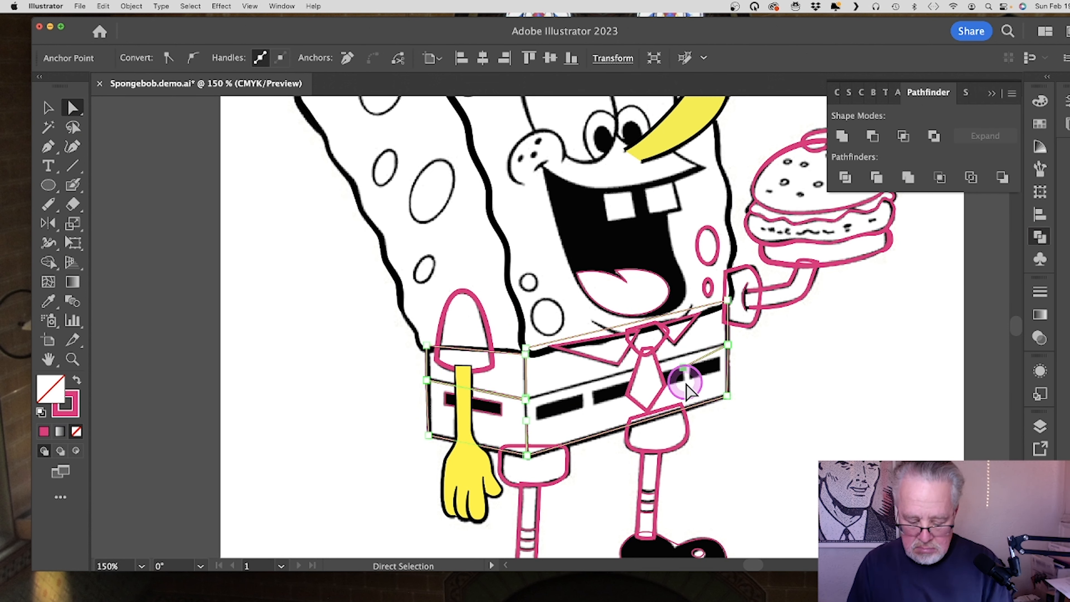
{"action": "key", "text": "super+z"}
Step: Remove the waistlines dividing shirt and pants, keeping only the outer box and corner edge in the outline layer
{"action": "left_click", "coordinate": [526, 398]}
{"action": "key", "text": "shift+x"}
{"action": "left_click", "coordinate": [48, 107]}
{"action": "mouse_move", "coordinate": [526, 398]}
{"action": "left_mouse_down"}
{"action": "mouse_move", "coordinate": [487, 397]}
{"action": "mouse_move", "coordinate": [590, 398]}
{"action": "left_mouse_up"}
{"action": "left_click", "coordinate": [614, 375]}
{"action": "left_click", "coordinate": [502, 379], "text": "shift"}
{"action": "left_click", "coordinate": [49, 262]}
{"action": "left_click", "coordinate": [48, 107]}
{"action": "key", "text": "shift+x"}
Step: Give the shirt-and-pants box outline a black 3 pt stroke
{"action": "left_click", "coordinate": [1040, 124]}
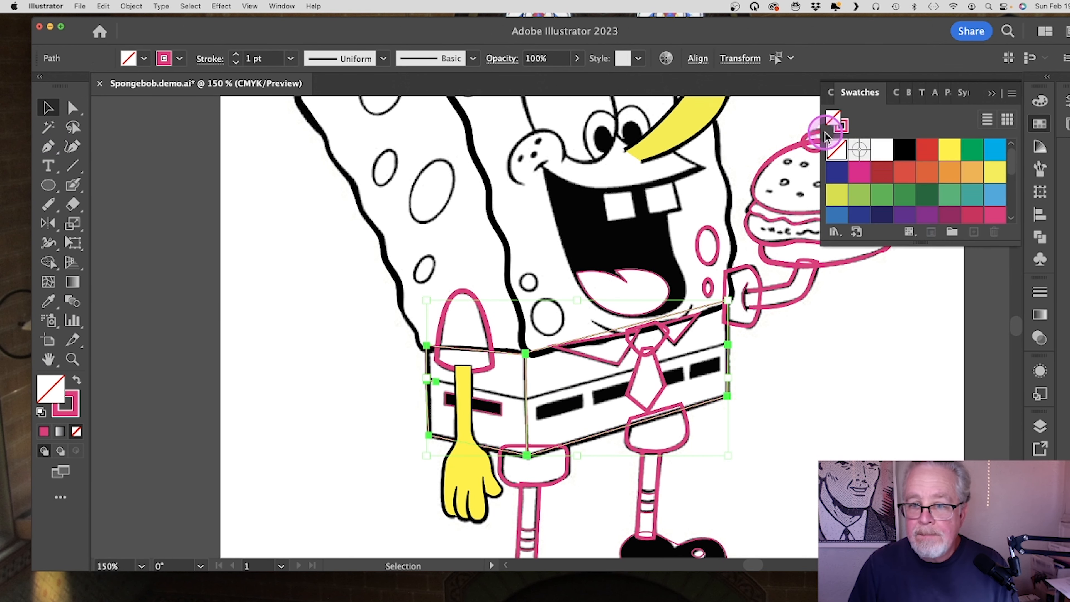
{"action": "left_click", "coordinate": [841, 127]}
{"action": "left_click", "coordinate": [906, 146]}
{"action": "left_click", "coordinate": [236, 54]}
{"action": "left_click", "coordinate": [237, 55]}
Step: Hide the image layer and delete the traced belt dash on the pants' side from the outline layer
{"action": "left_click", "coordinate": [1040, 425]}
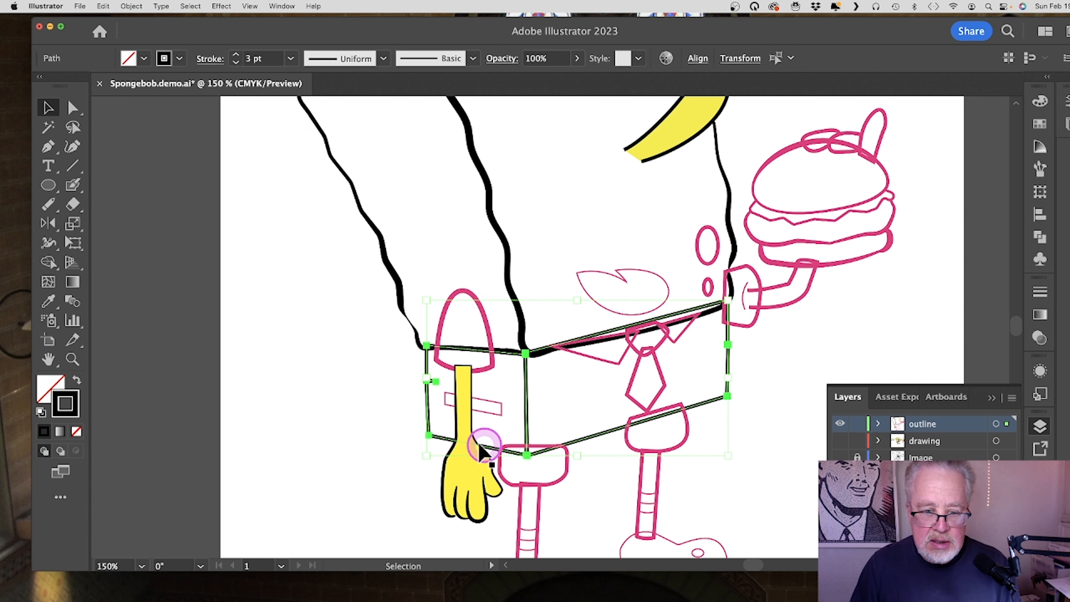
{"action": "left_click", "coordinate": [494, 416]}
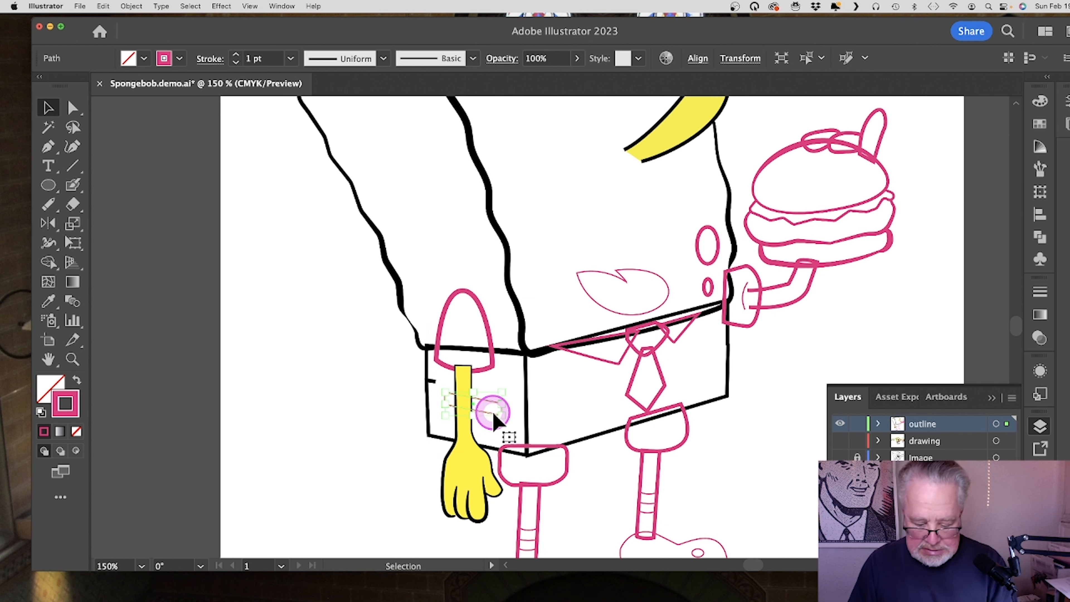
{"action": "key", "text": "BackSpace"}
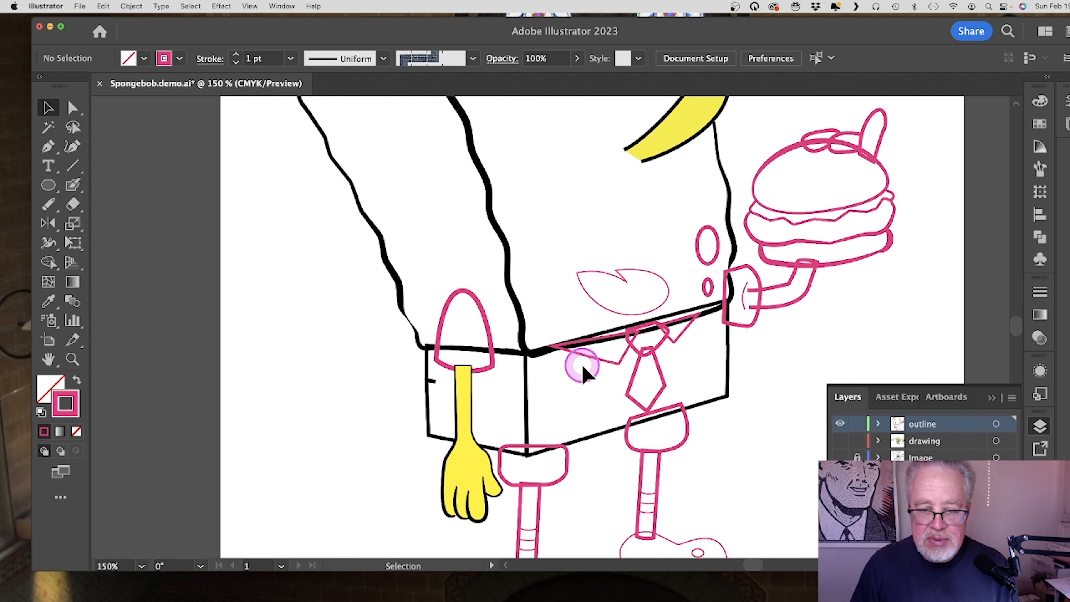
Step: Show the drawing layer and delete the traced left pant cuff and upper leg segment from the outline layer
{"action": "left_click", "coordinate": [840, 441]}
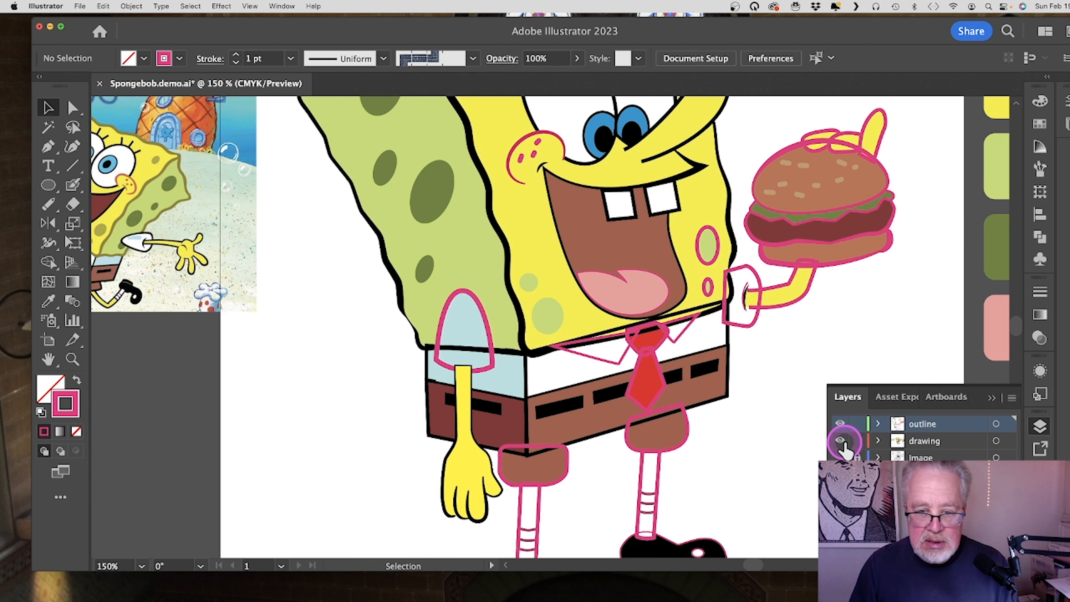
{"action": "left_click", "coordinate": [561, 480]}
{"action": "key", "text": "BackSpace"}
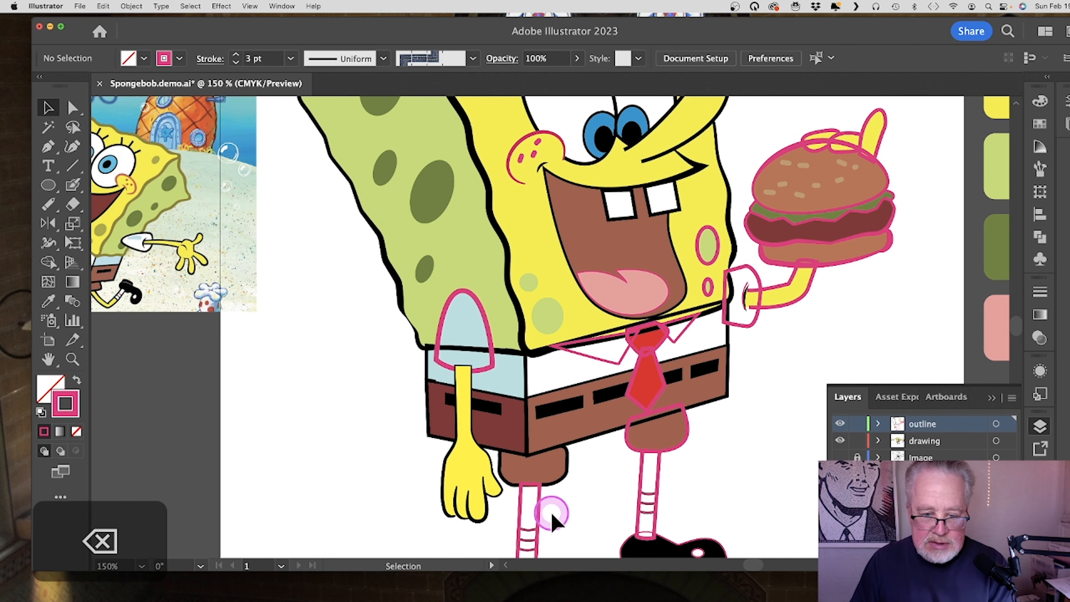
{"action": "left_click", "coordinate": [538, 511]}
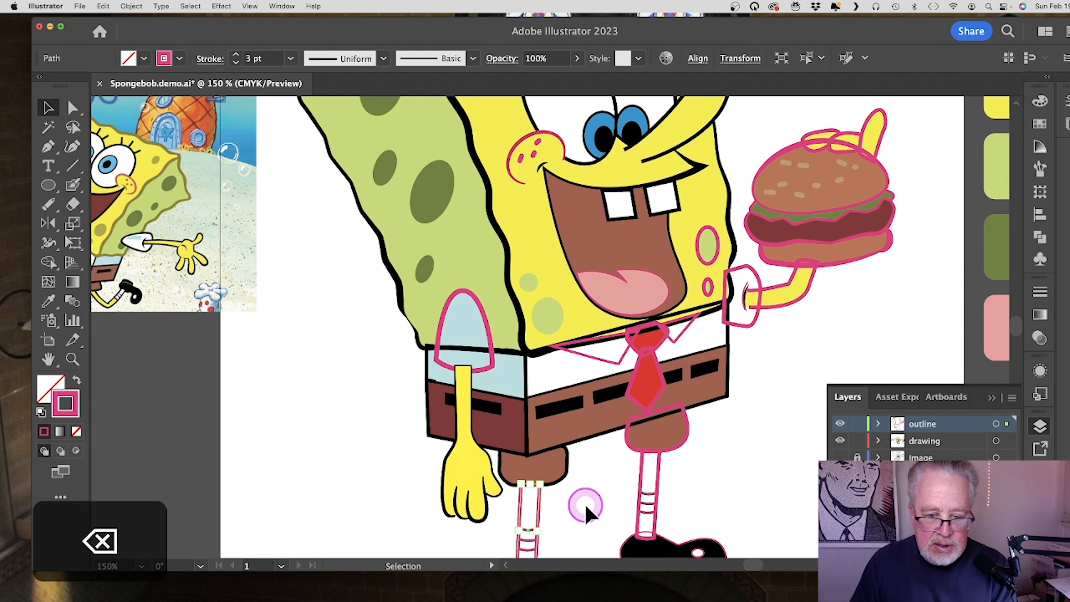
{"action": "key", "text": "BackSpace"}
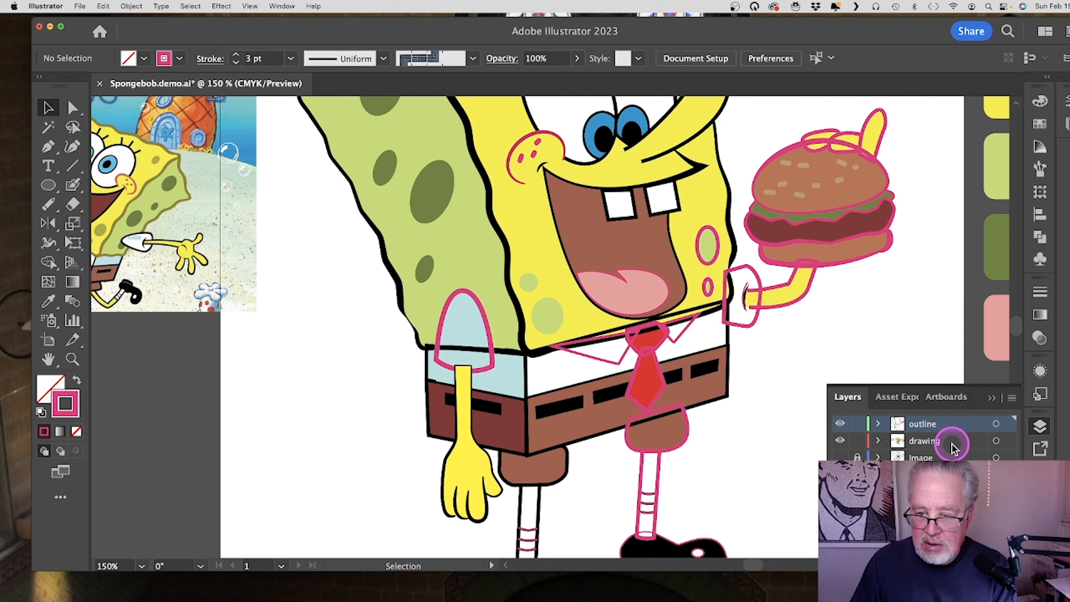
{"action": "left_click", "coordinate": [679, 446]}
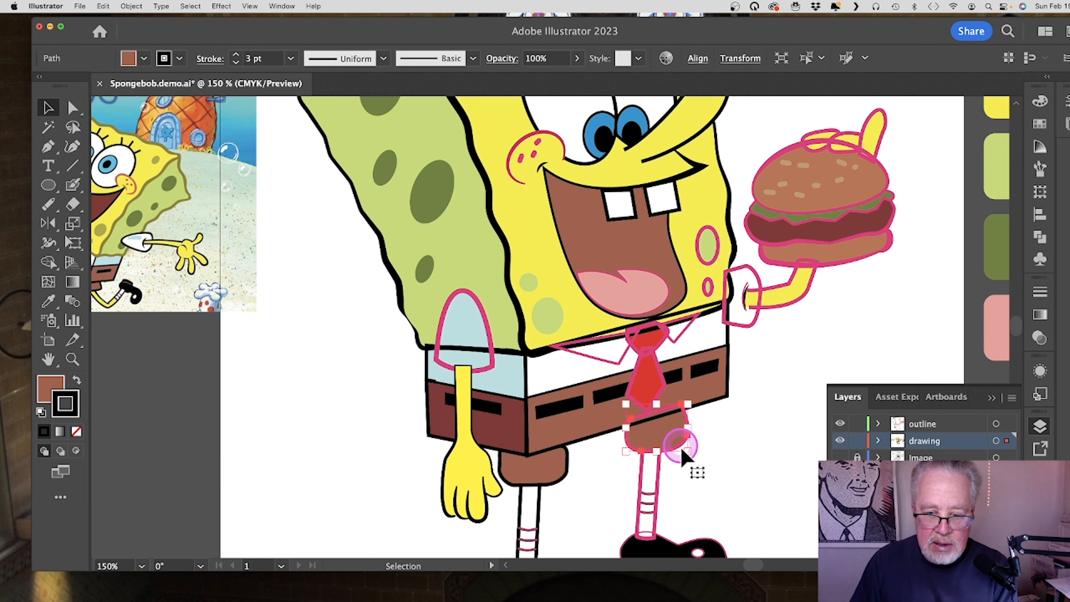
{"action": "key", "text": "BackSpace"}
{"action": "key", "text": "super+z"}
Step: Delete the traced right pant cuff from the outline layer
{"action": "left_click", "coordinate": [685, 439]}
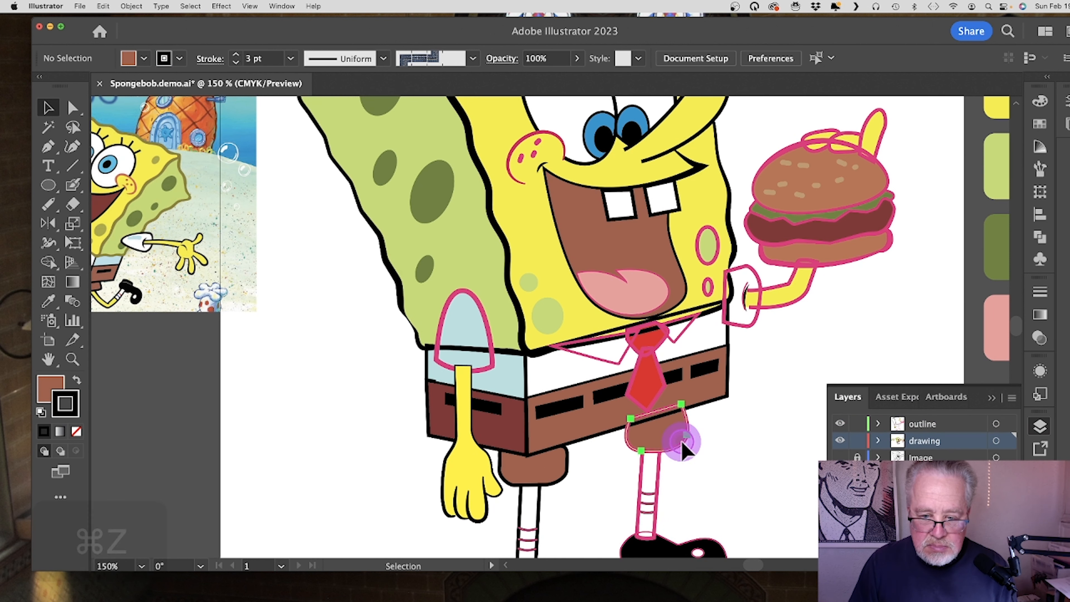
{"action": "key", "text": "BackSpace"}
{"action": "left_click", "coordinate": [664, 382]}
{"action": "left_click", "coordinate": [617, 359]}
{"action": "left_click", "coordinate": [683, 338], "text": "shift"}
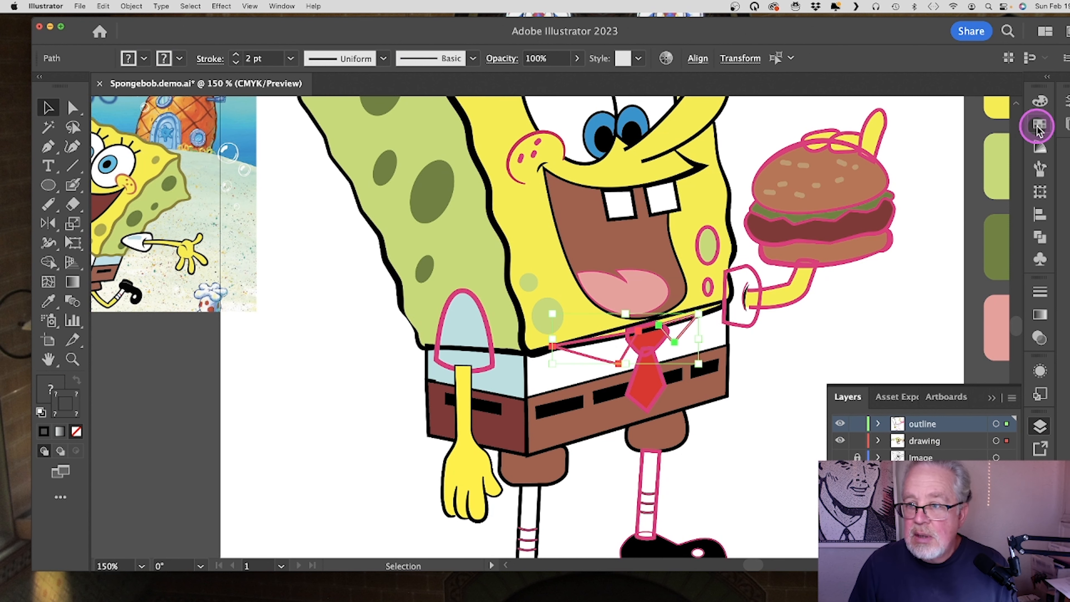
{"action": "left_click", "coordinate": [1039, 126]}
{"action": "left_click", "coordinate": [59, 111]}
{"action": "left_click_drag", "start_coordinate": [597, 351], "coordinate": [590, 393]}
{"action": "key", "text": "super+z"}
{"action": "left_click", "coordinate": [800, 408]}
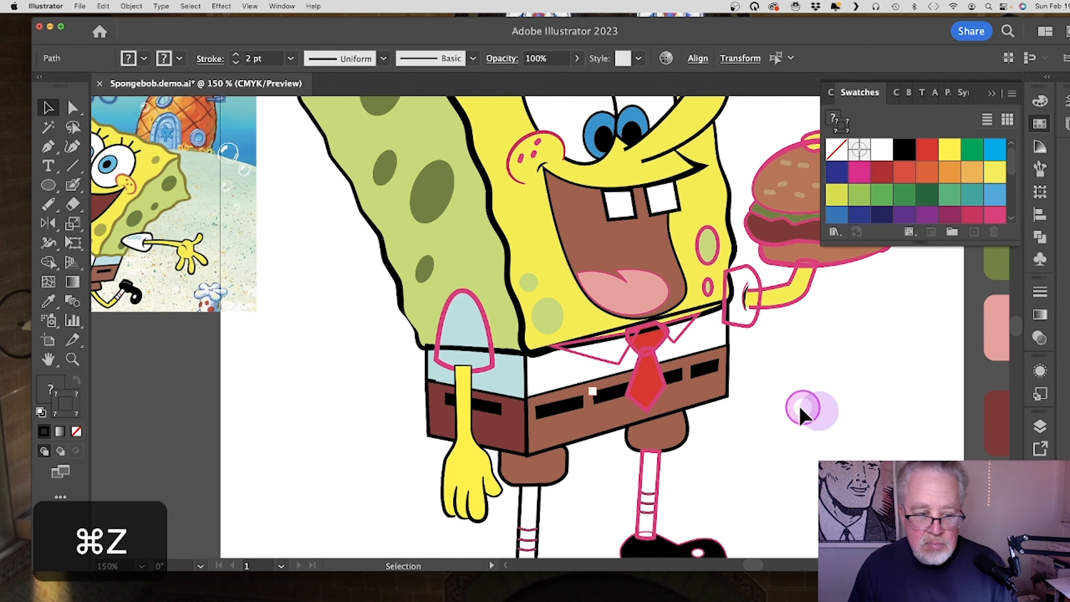
Step: Delete the traced collar from the outline layer and bring the drawing layer's black-stroked collar to the front
{"action": "left_click", "coordinate": [610, 362]}
{"action": "key", "text": "BackSpace"}
{"action": "left_click", "coordinate": [610, 363]}
{"action": "key", "text": "shift+super+bracketright"}
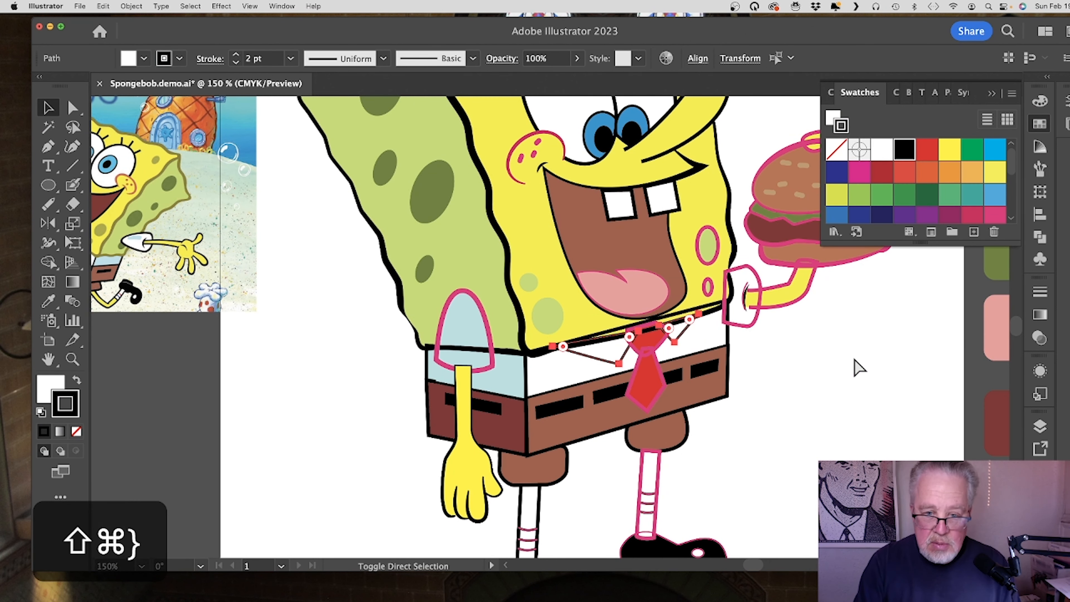
{"action": "left_click", "coordinate": [60, 108]}
Step: Delete the traced sleeve over the hanging arm from the outline layer and bring the drawing layer's light blue sleeve to the front
{"action": "left_click", "coordinate": [490, 366]}
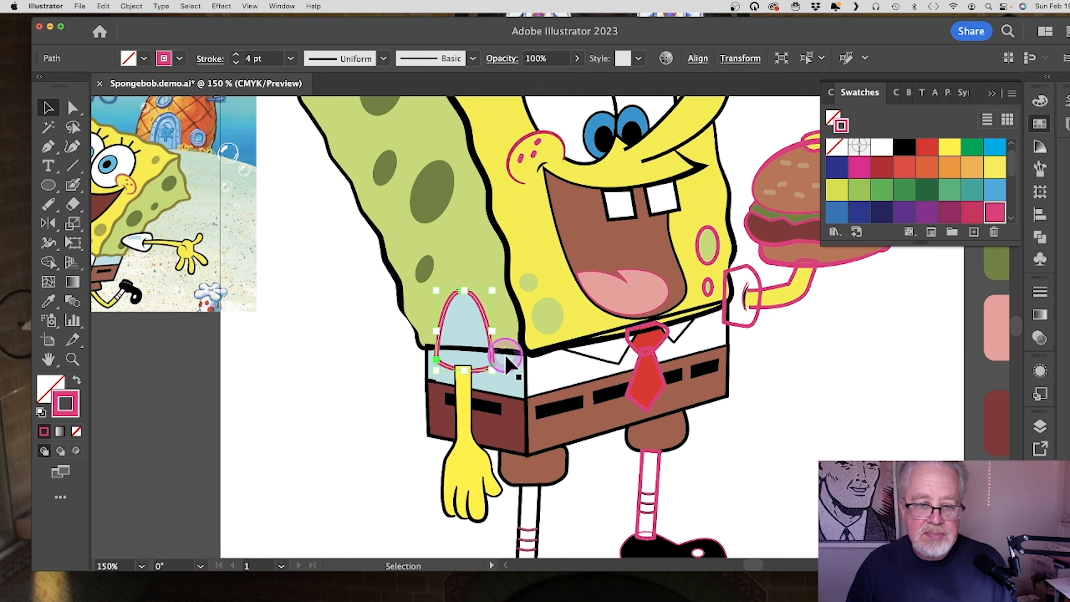
{"action": "key", "text": "BackSpace"}
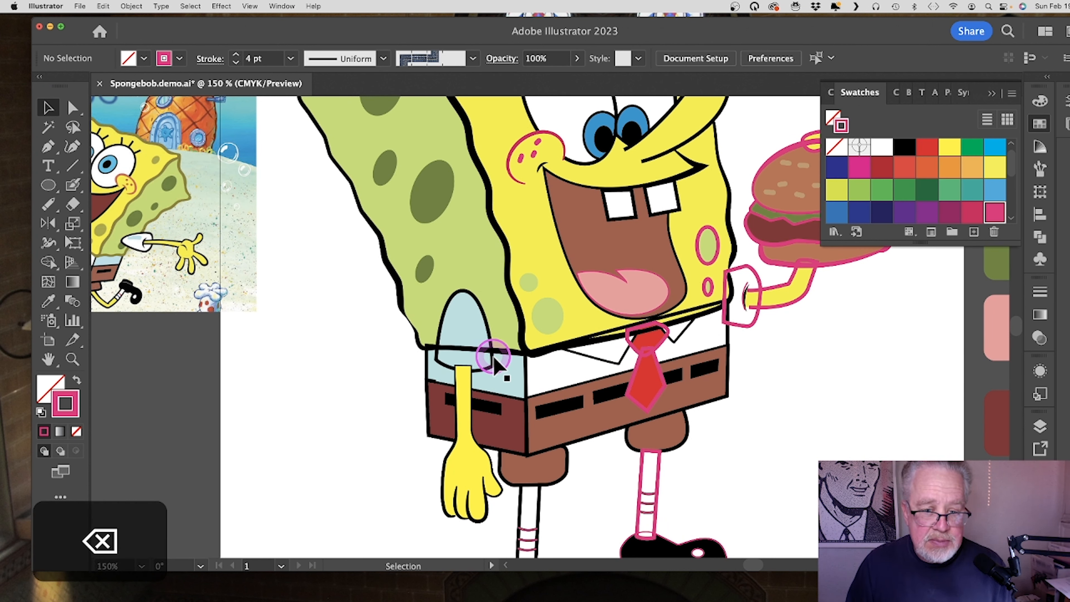
{"action": "left_click", "coordinate": [494, 359]}
{"action": "key", "text": "super+shift+bracketright"}
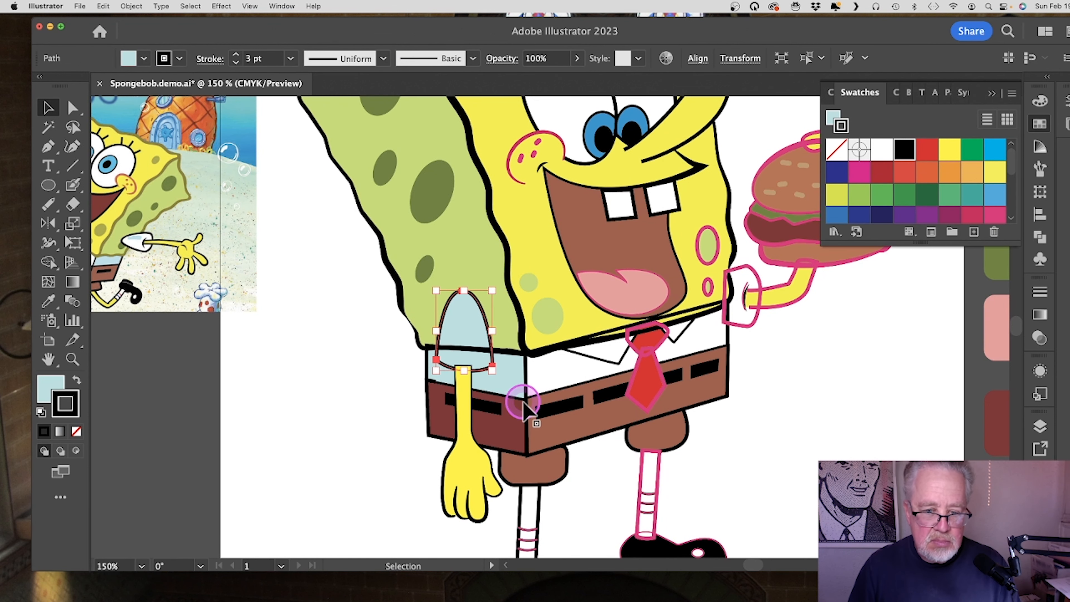
Step: Delete the traced right leg, its sock stripes and the shoe outline from the outline layer
{"action": "left_click", "coordinate": [516, 391]}
{"action": "key", "text": "BackSpace"}
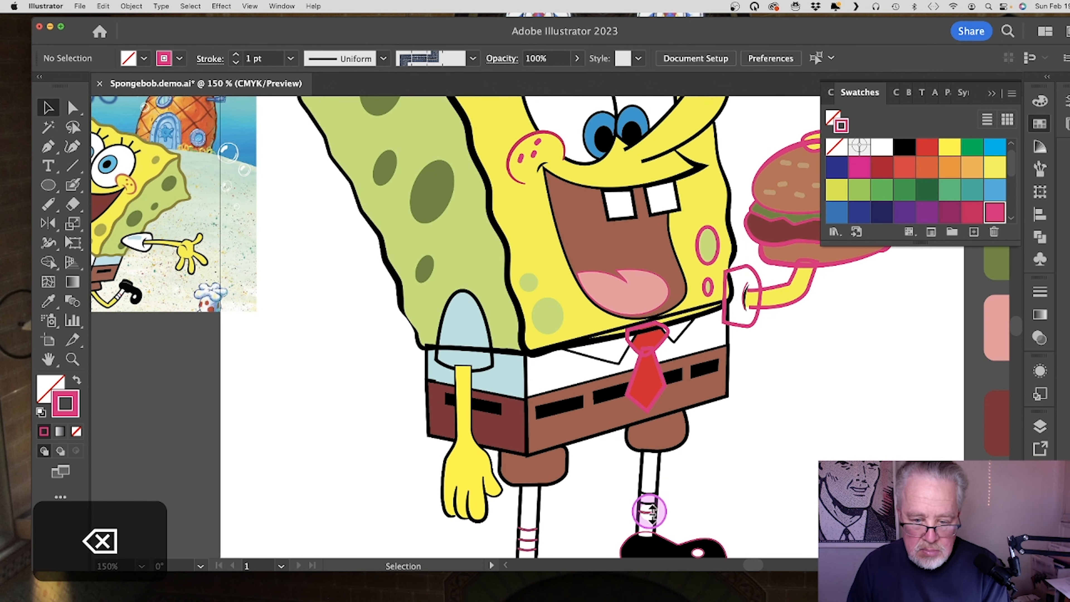
{"action": "scroll", "coordinate": [643, 509], "scroll_direction": "down", "scroll_amount": 2}
{"action": "left_click", "coordinate": [684, 487]}
{"action": "key", "text": "BackSpace"}
{"action": "left_click", "coordinate": [573, 532]}
{"action": "key", "text": "BackSpace"}
Step: Lock the drawing layer and delete the traced shoe highlight and heel line from the outline layer
{"action": "left_click", "coordinate": [1040, 426]}
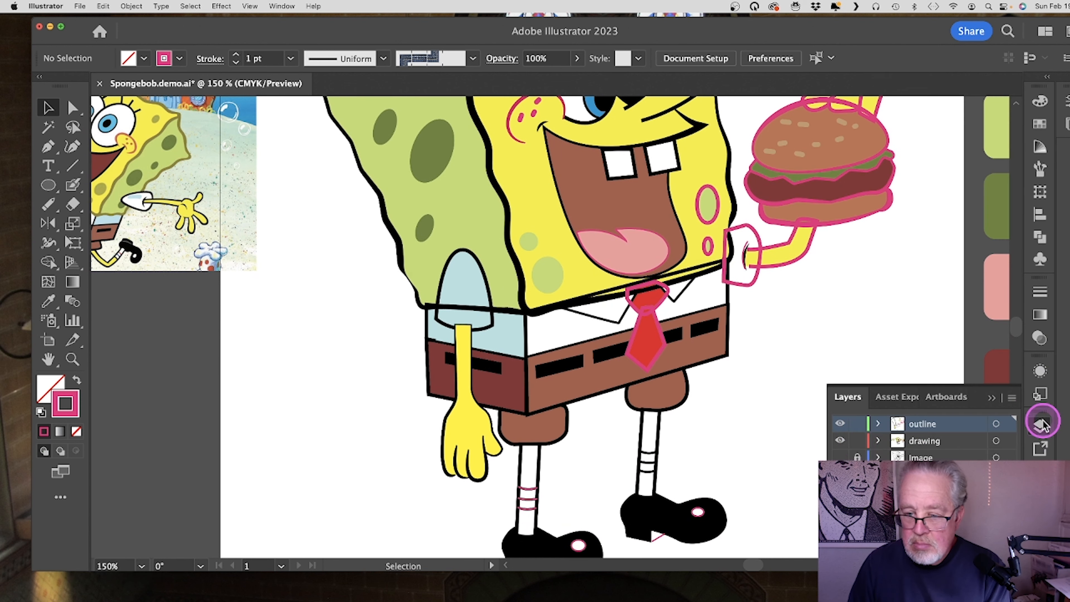
{"action": "left_click", "coordinate": [857, 441]}
{"action": "left_click", "coordinate": [697, 508]}
{"action": "key", "text": "BackSpace"}
{"action": "left_click", "coordinate": [661, 537]}
{"action": "key", "text": "BackSpace"}
Step: Recolor every outline sharing the top bun's pink stroke color black, and give the tongue's outline a dark red stroke
{"action": "scroll", "coordinate": [548, 484], "scroll_direction": "up", "scroll_amount": 7}
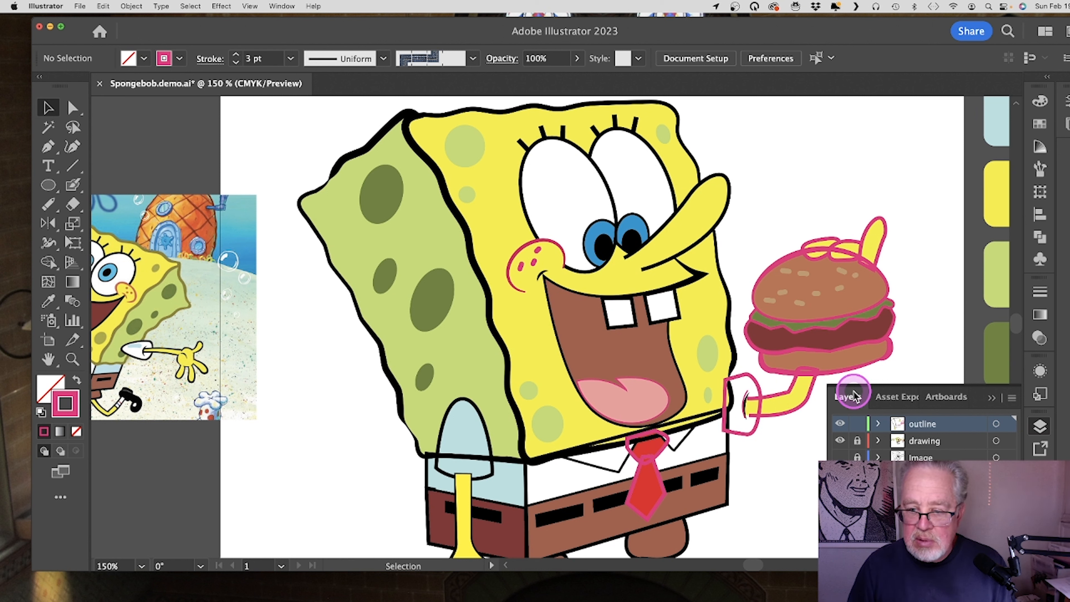
{"action": "left_click", "coordinate": [840, 425]}
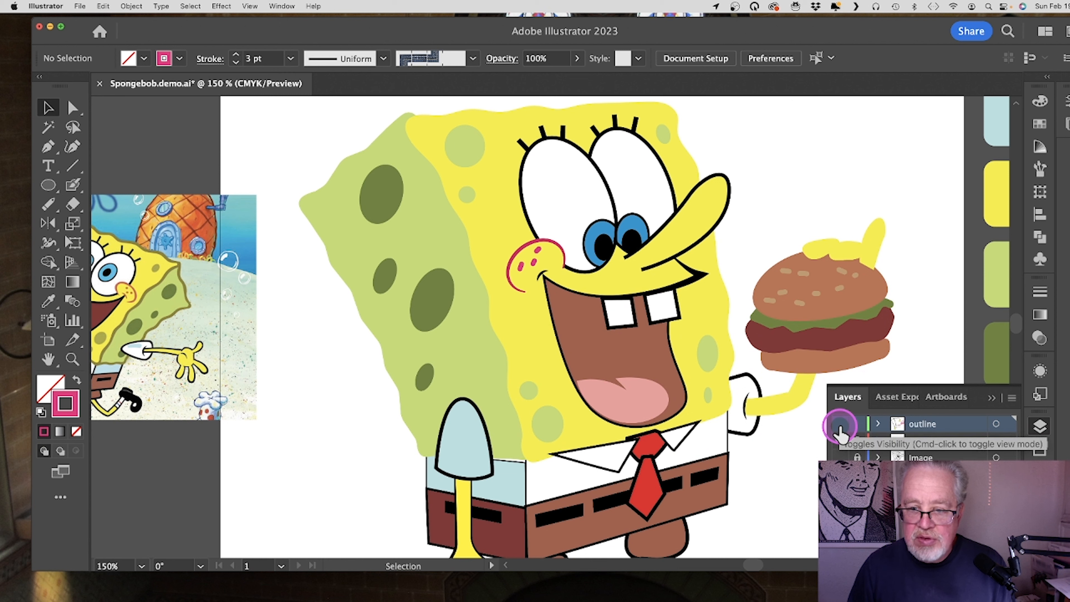
{"action": "left_click", "coordinate": [840, 425]}
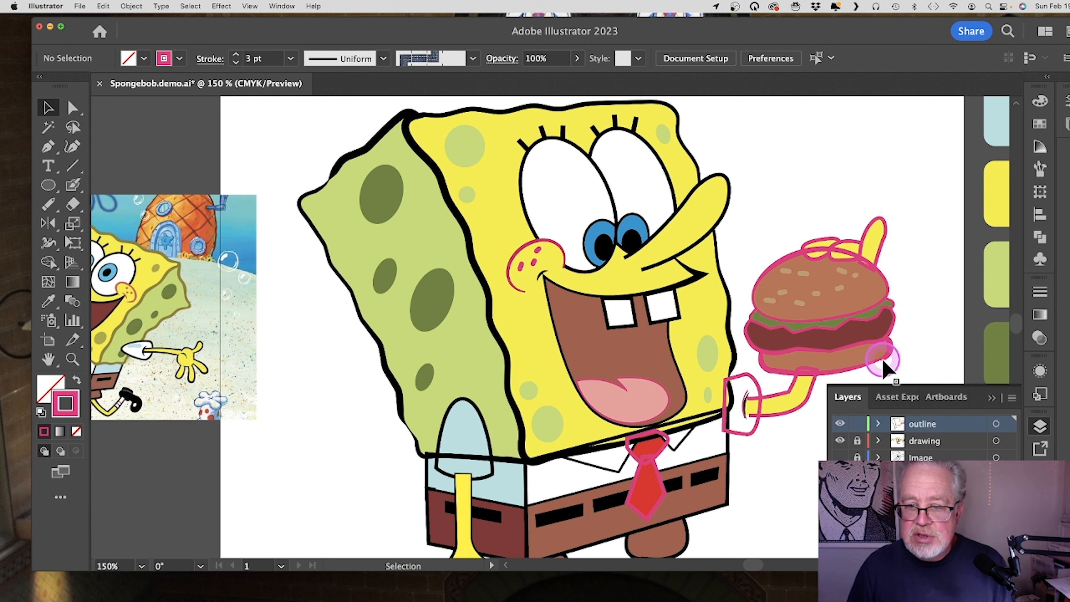
{"action": "left_click", "coordinate": [774, 264]}
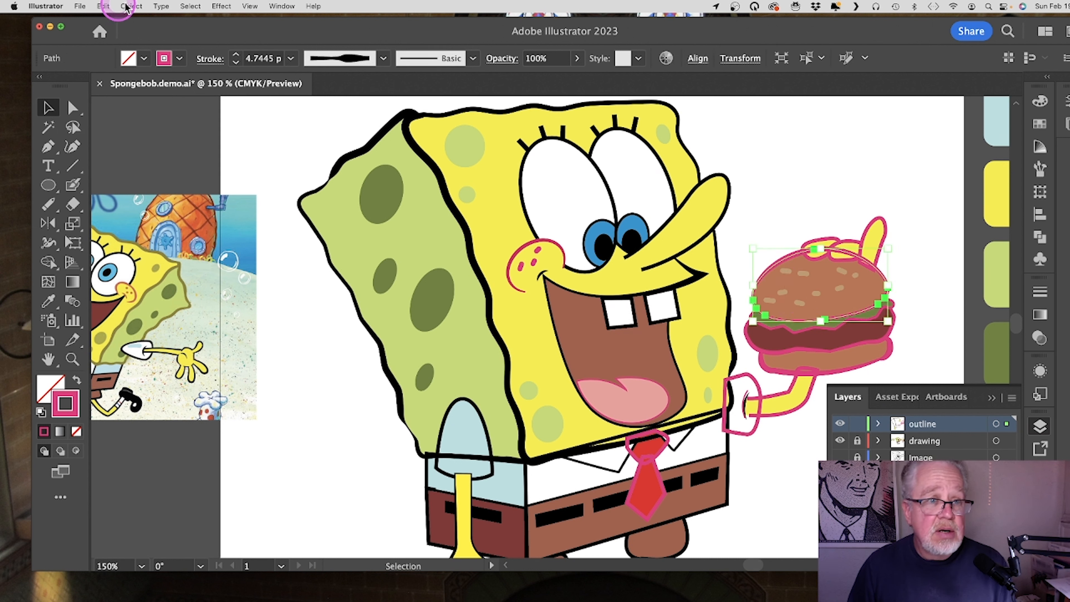
{"action": "left_click", "coordinate": [190, 6]}
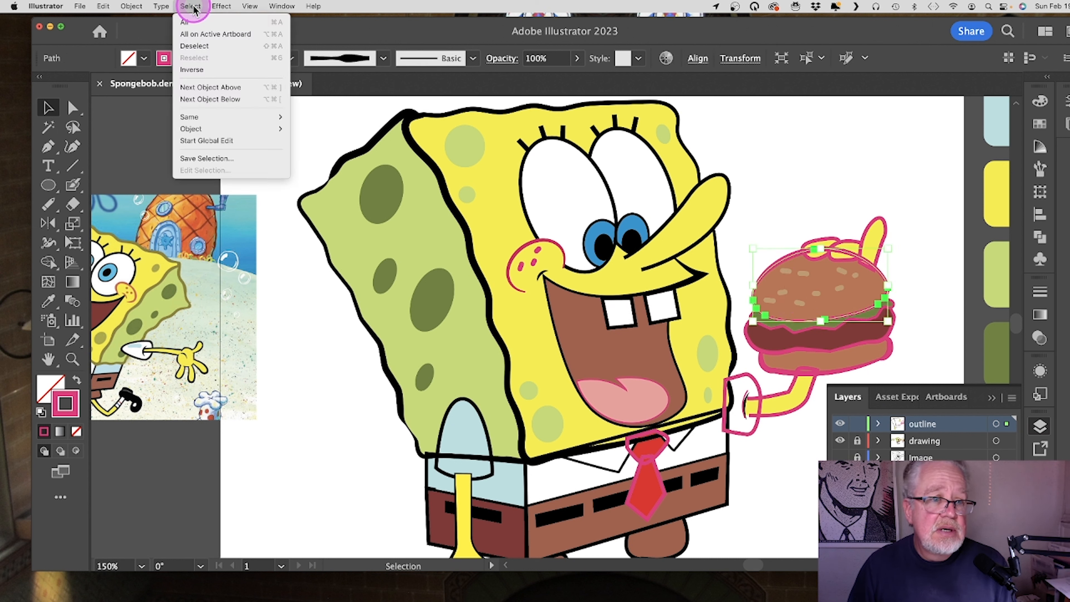
{"action": "mouse_move", "coordinate": [211, 117]}
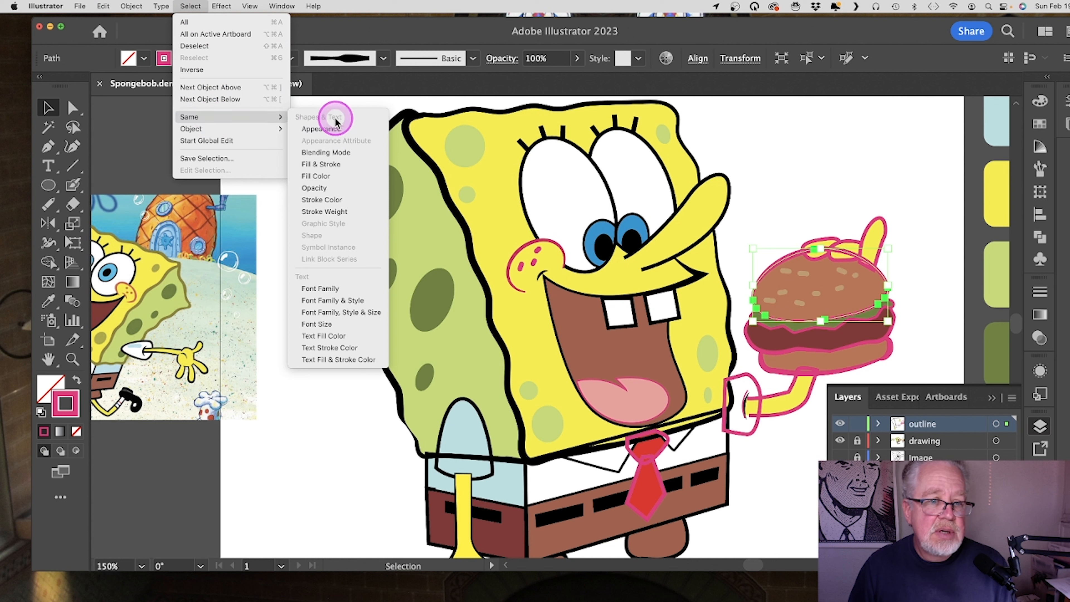
{"action": "left_click", "coordinate": [337, 206]}
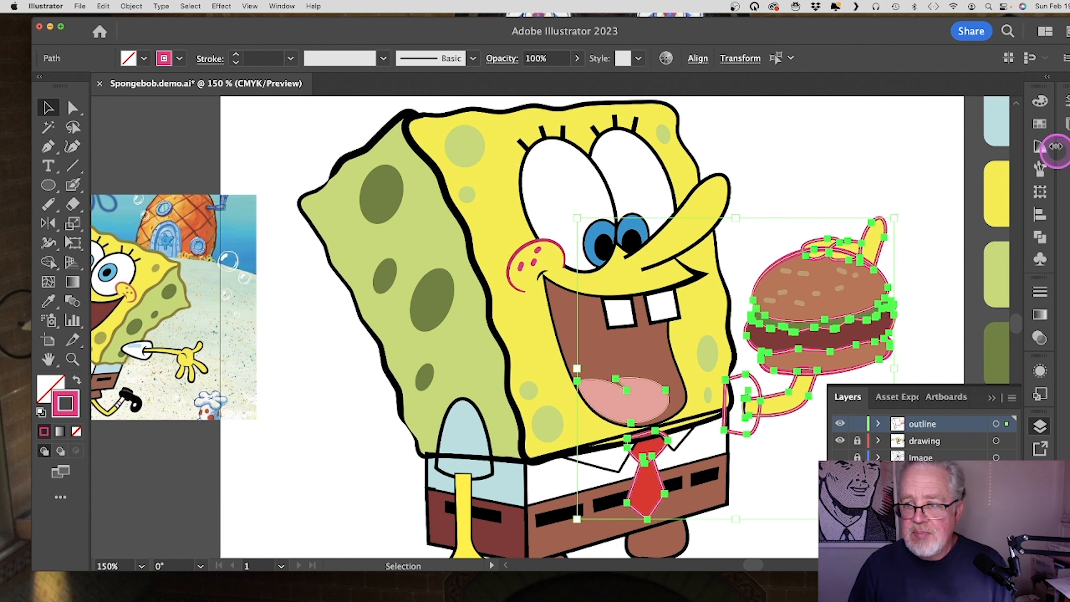
{"action": "left_click", "coordinate": [1040, 124]}
{"action": "left_click", "coordinate": [813, 443]}
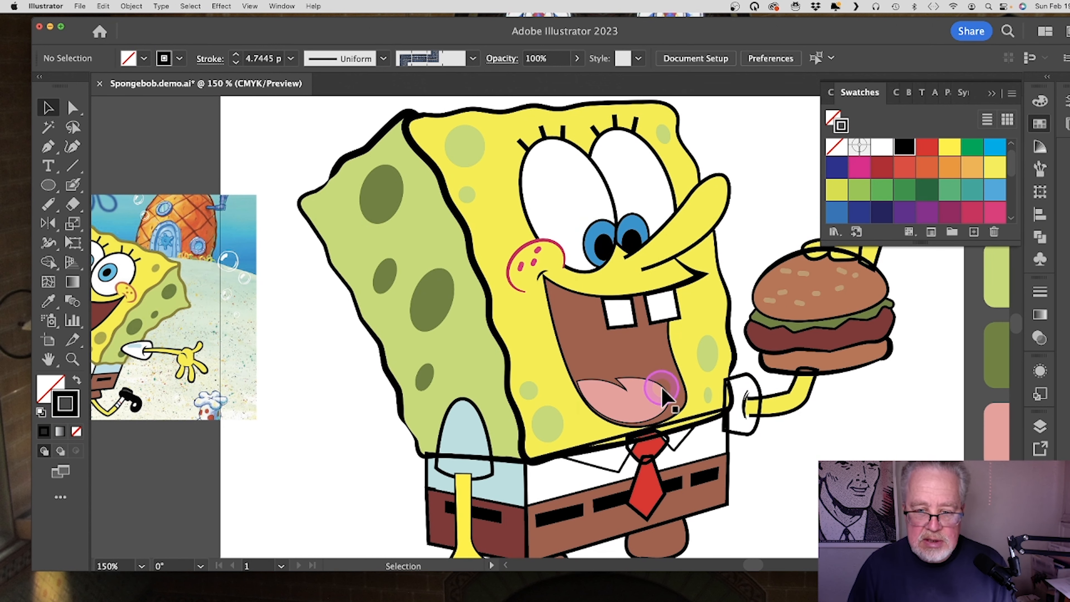
{"action": "left_click", "coordinate": [623, 400]}
{"action": "left_click", "coordinate": [882, 166]}
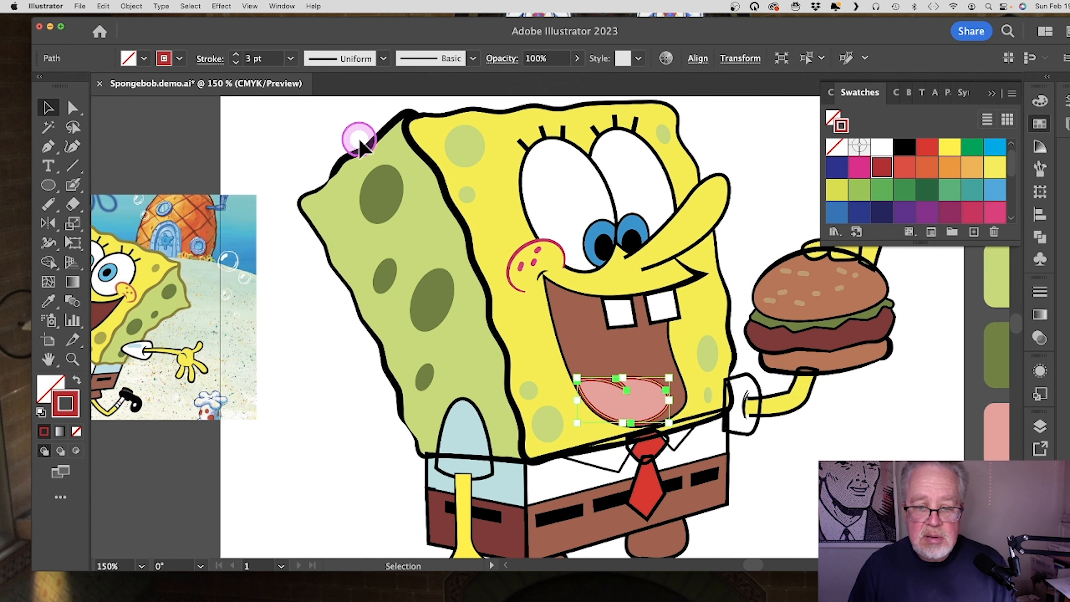
{"action": "left_click", "coordinate": [777, 411]}
{"action": "key", "text": "shift+super+bracketleft"}
{"action": "key", "text": "BackSpace"}
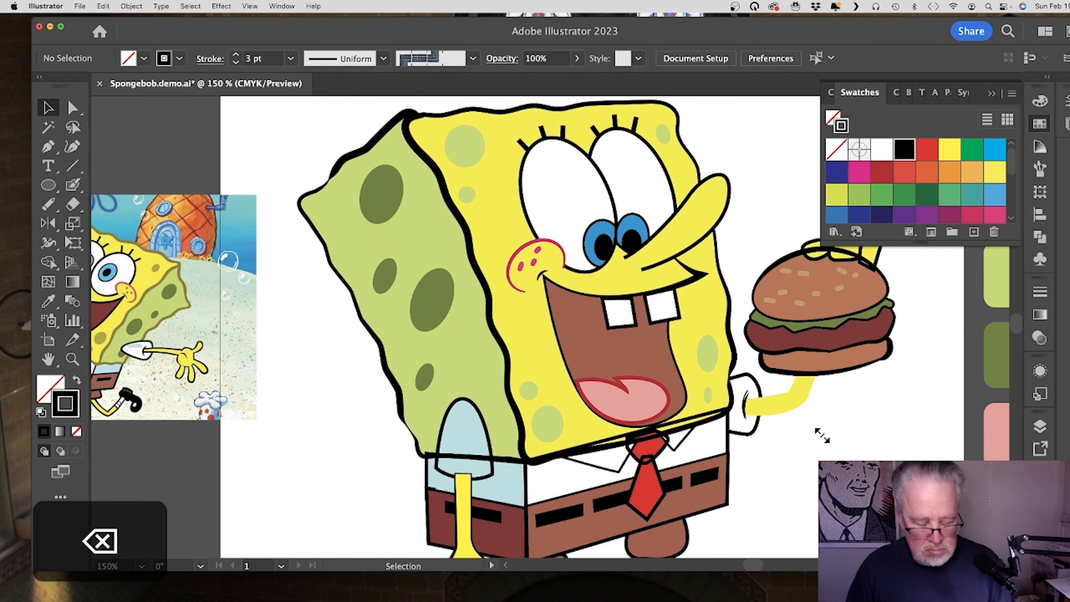
{"action": "key", "text": "super+z"}
Step: Unlock the drawing layer and compare the raised arm's outline with its fill by hiding and showing the drawing and outline layers
{"action": "key", "text": "super+equal"}
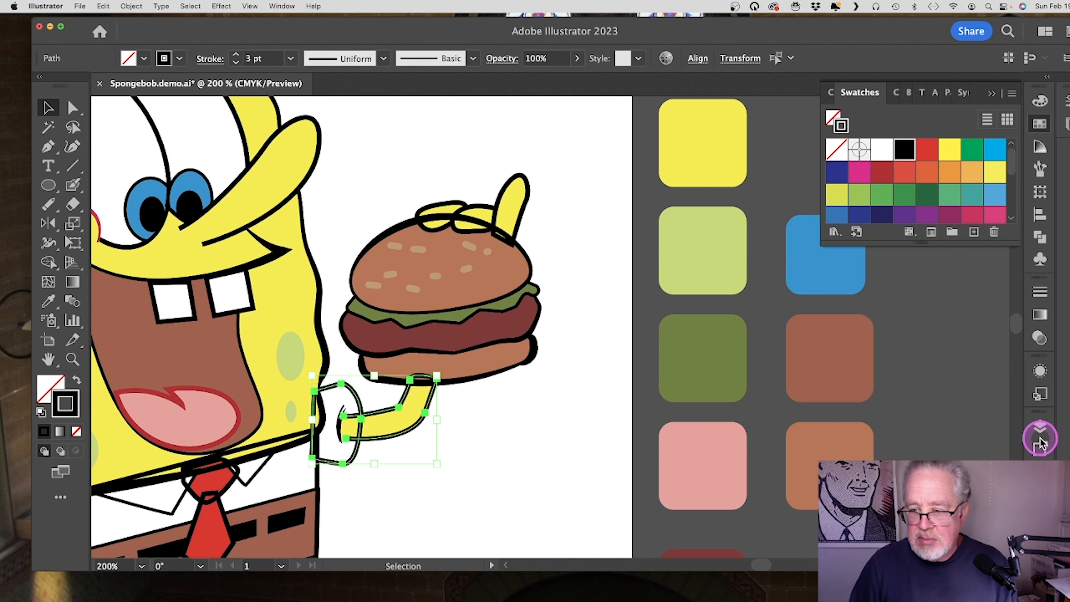
{"action": "left_click", "coordinate": [1040, 427]}
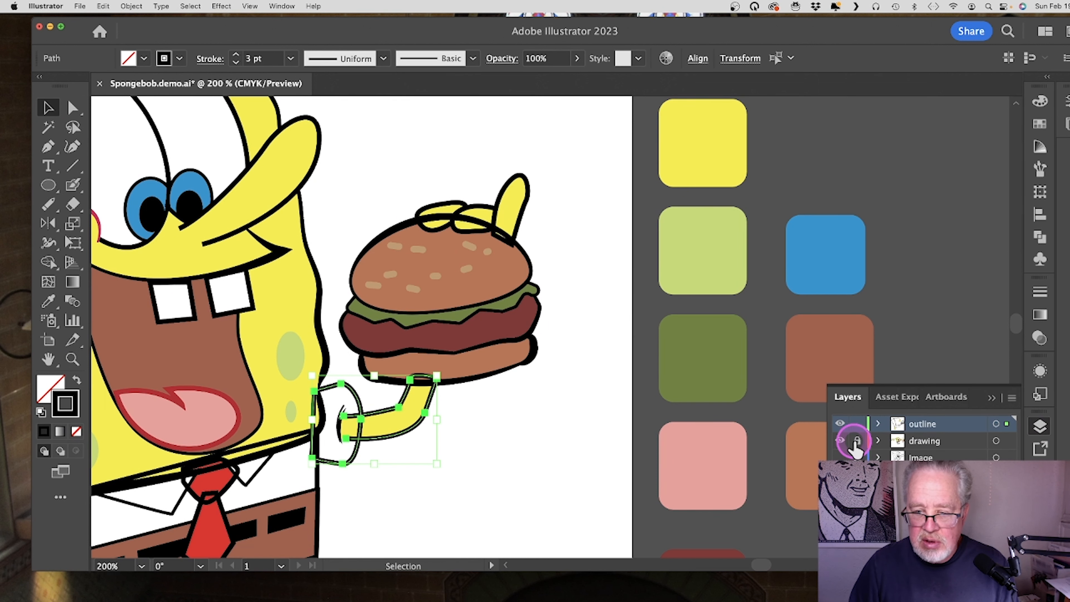
{"action": "left_click", "coordinate": [842, 440]}
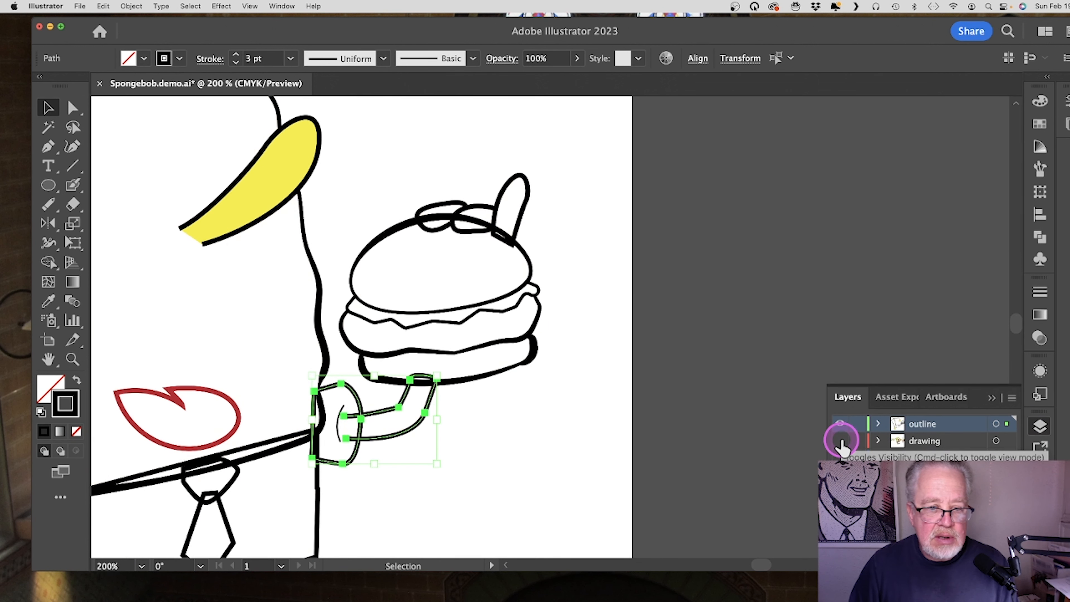
{"action": "left_click", "coordinate": [842, 441]}
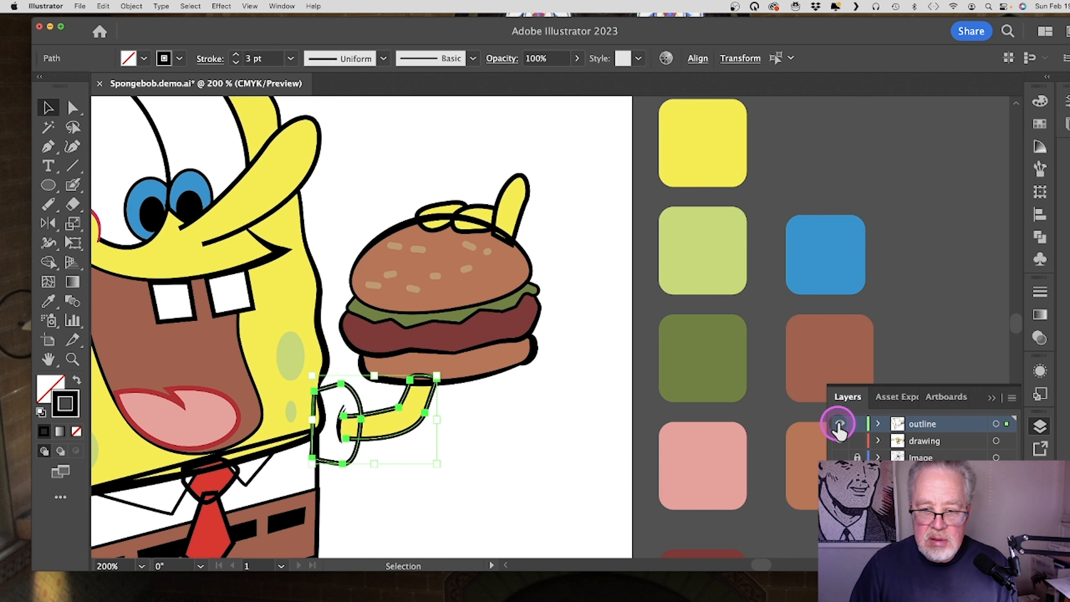
{"action": "left_click", "coordinate": [839, 424]}
{"action": "left_click", "coordinate": [840, 425]}
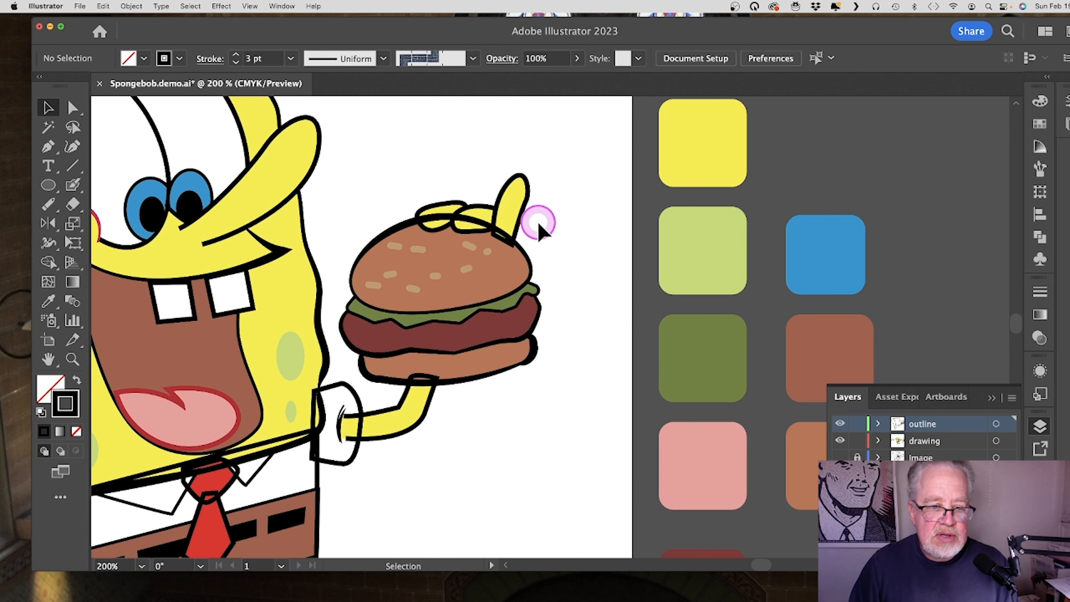
Step: Move the two upper anchor points of the raised arm's outline onto the bottom bun's lower edge
{"action": "left_click", "coordinate": [73, 107]}
{"action": "left_click", "coordinate": [438, 379]}
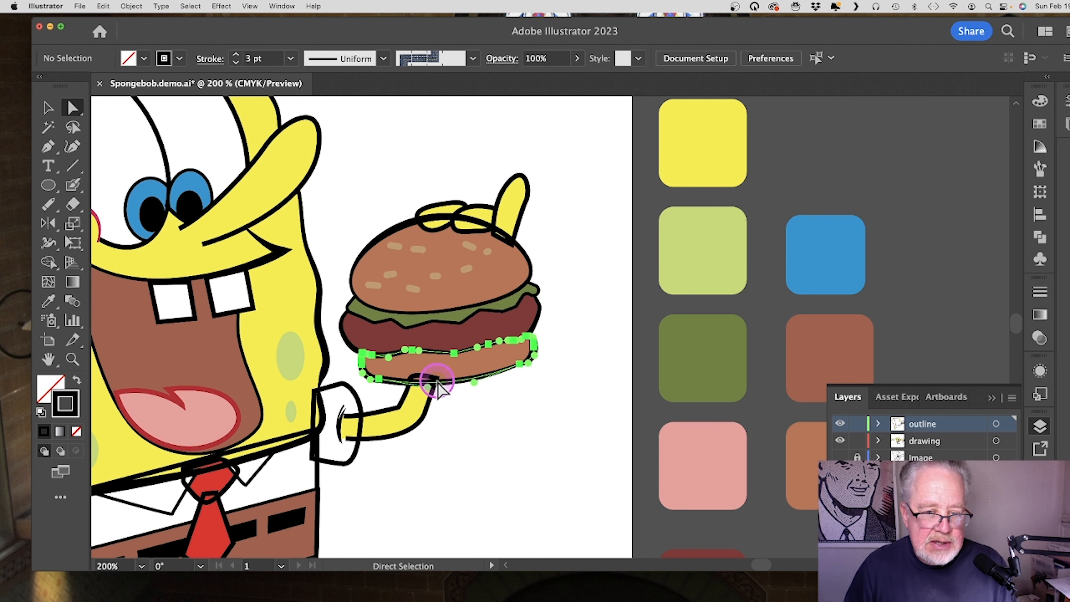
{"action": "left_click", "coordinate": [434, 385]}
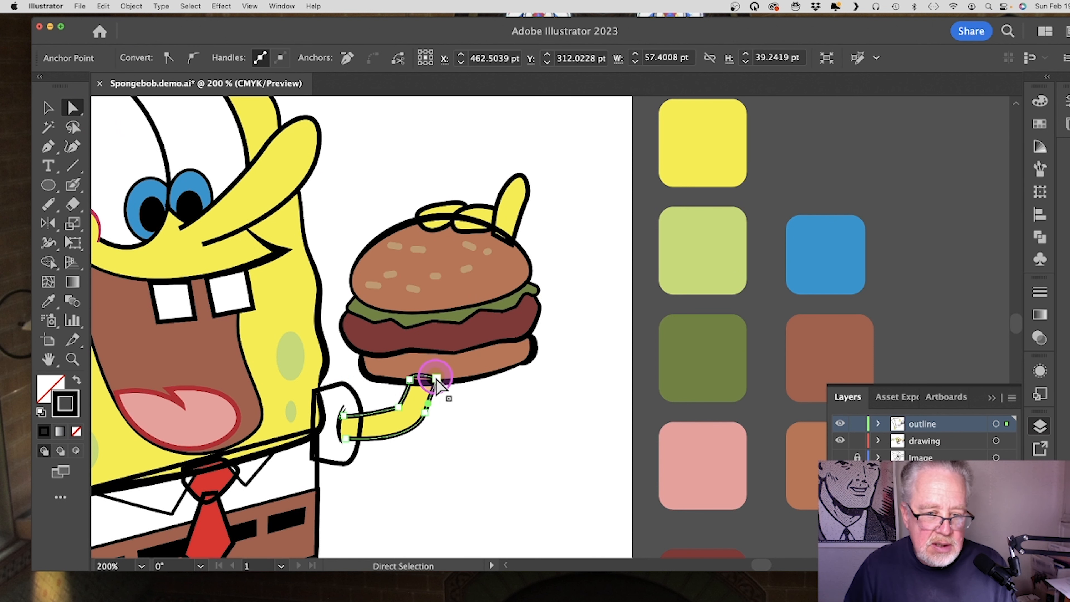
{"action": "left_click_drag", "start_coordinate": [436, 383], "coordinate": [408, 382]}
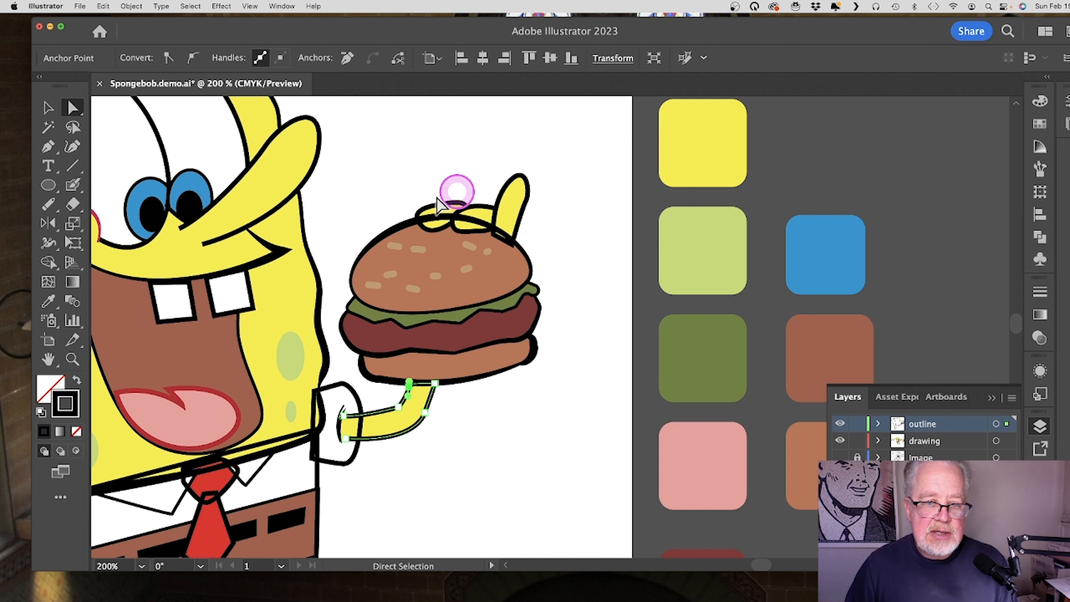
Step: Remove the overlapping segments between the fingers and the top bun outline with Shape Builder, and show the drawing layer
{"action": "left_click", "coordinate": [72, 359]}
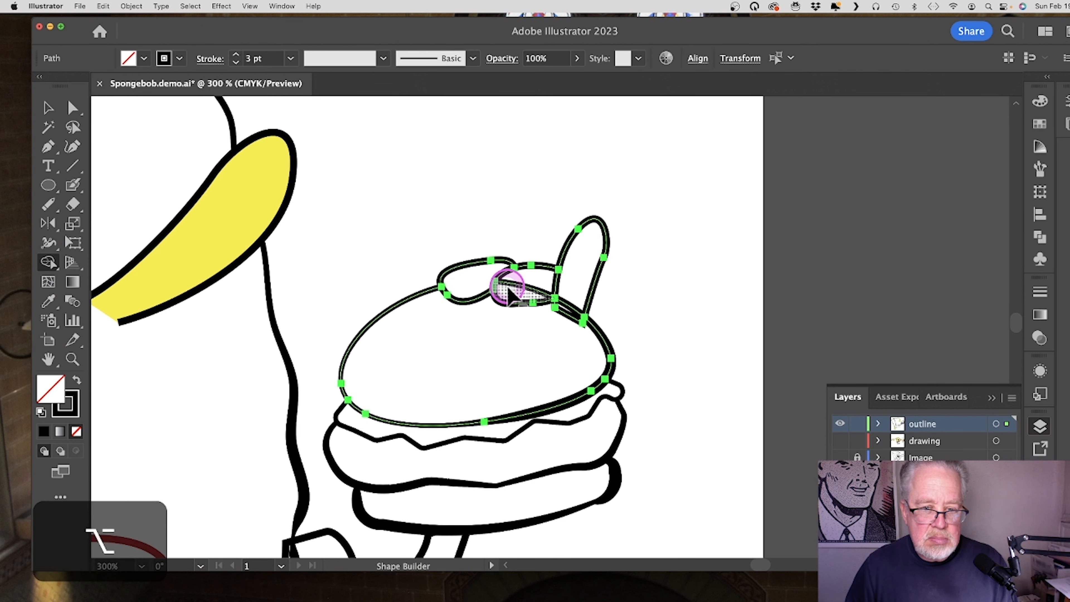
{"action": "left_click", "coordinate": [508, 291], "text": "alt"}
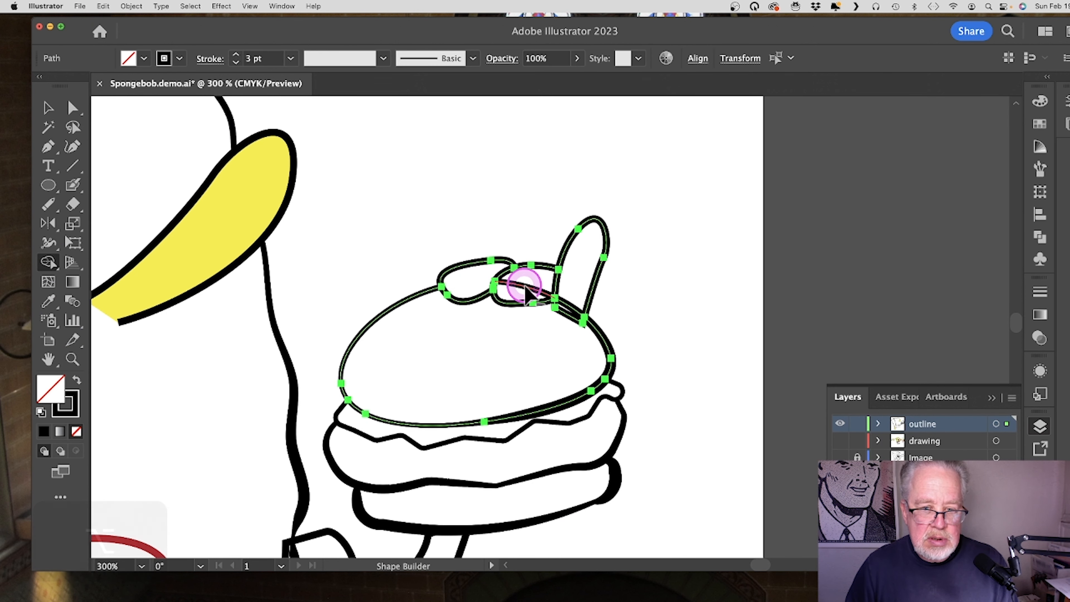
{"action": "left_click", "coordinate": [568, 306], "text": "alt"}
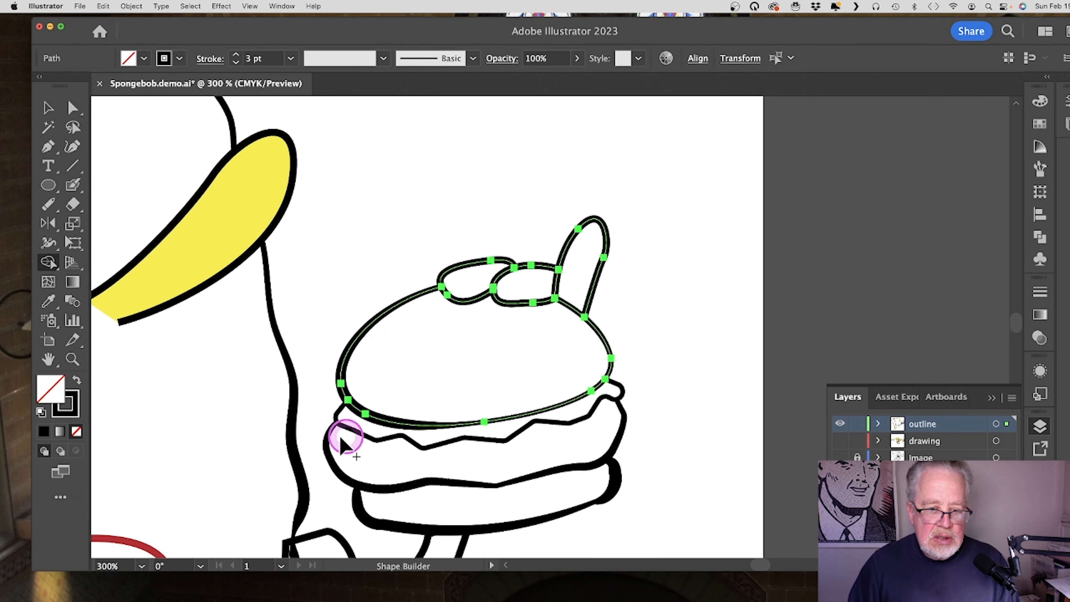
{"action": "left_click", "coordinate": [71, 361]}
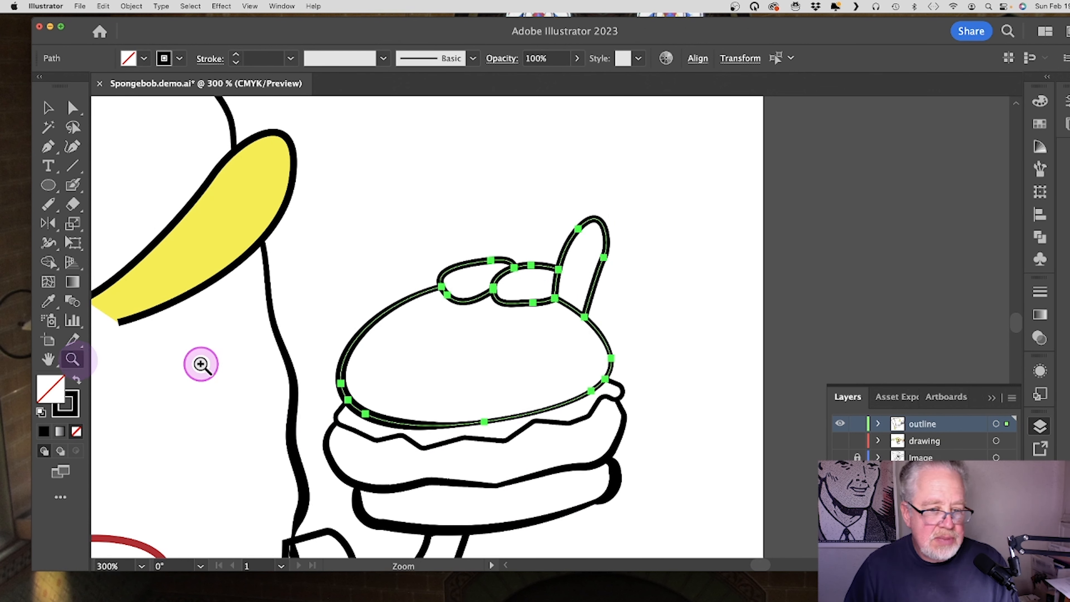
{"action": "left_click", "coordinate": [437, 365], "text": "alt"}
{"action": "left_click", "coordinate": [498, 364], "text": "alt"}
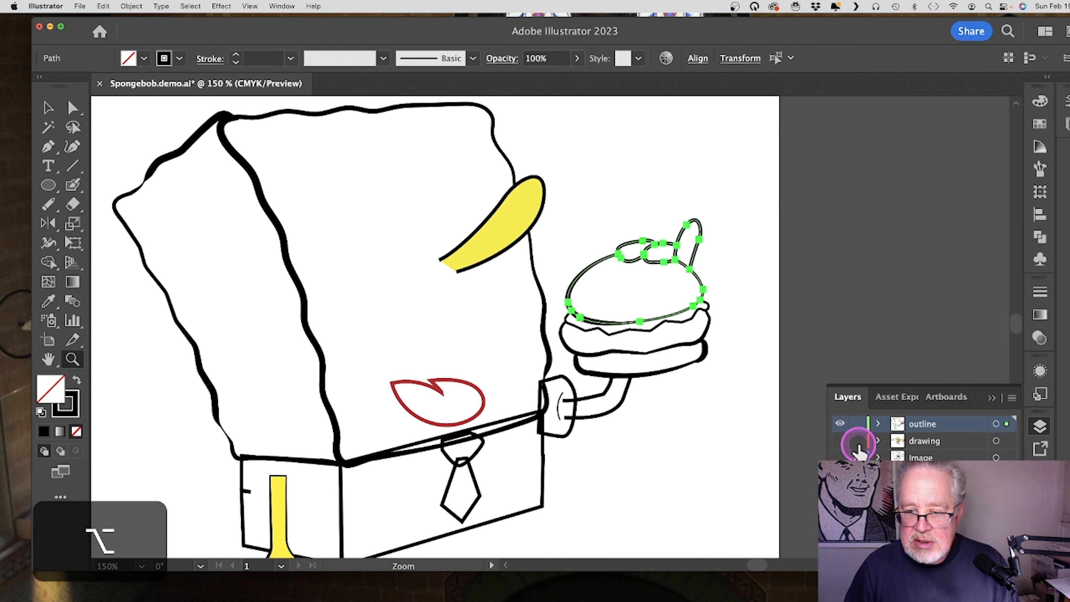
{"action": "left_click", "coordinate": [840, 442]}
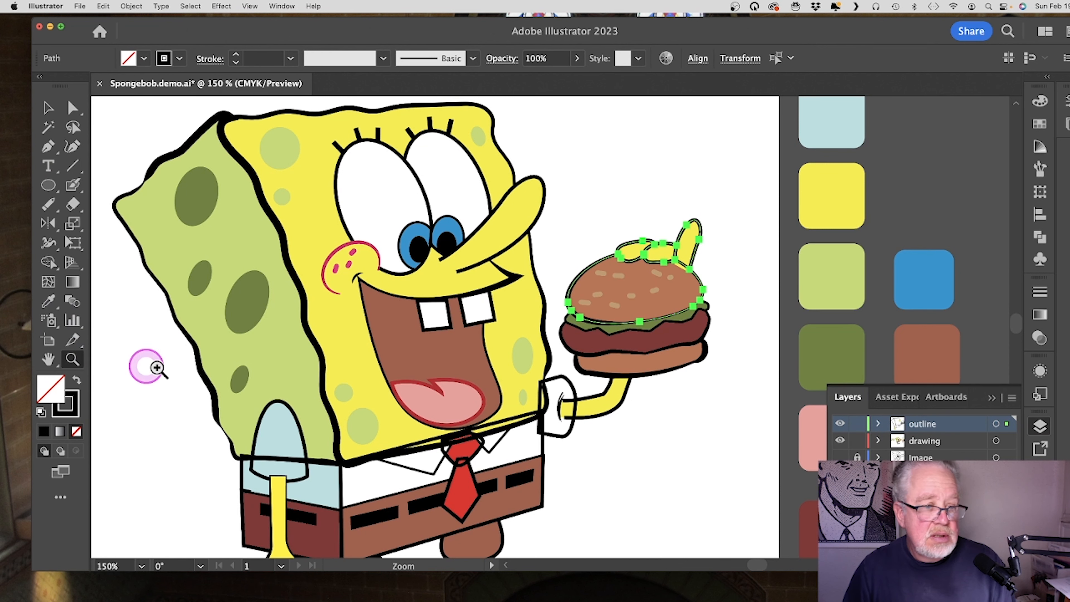
Step: Move the two lower anchor points of the raised finger's yellow fill up under the top bun's black outline
{"action": "left_click", "coordinate": [697, 267]}
{"action": "left_click", "coordinate": [570, 323]}
{"action": "left_click", "coordinate": [588, 294], "text": "alt"}
{"action": "left_click", "coordinate": [72, 108]}
{"action": "left_click", "coordinate": [422, 329]}
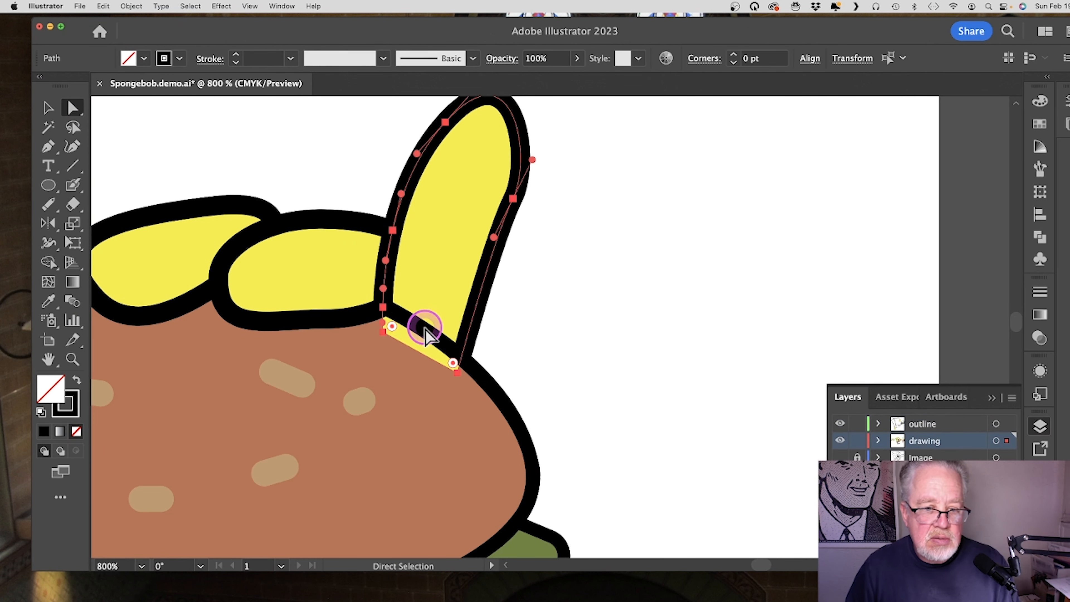
{"action": "left_click", "coordinate": [384, 331]}
{"action": "left_click_drag", "start_coordinate": [457, 373], "coordinate": [463, 355]}
{"action": "left_click_drag", "start_coordinate": [382, 332], "coordinate": [382, 313]}
{"action": "left_click", "coordinate": [561, 307]}
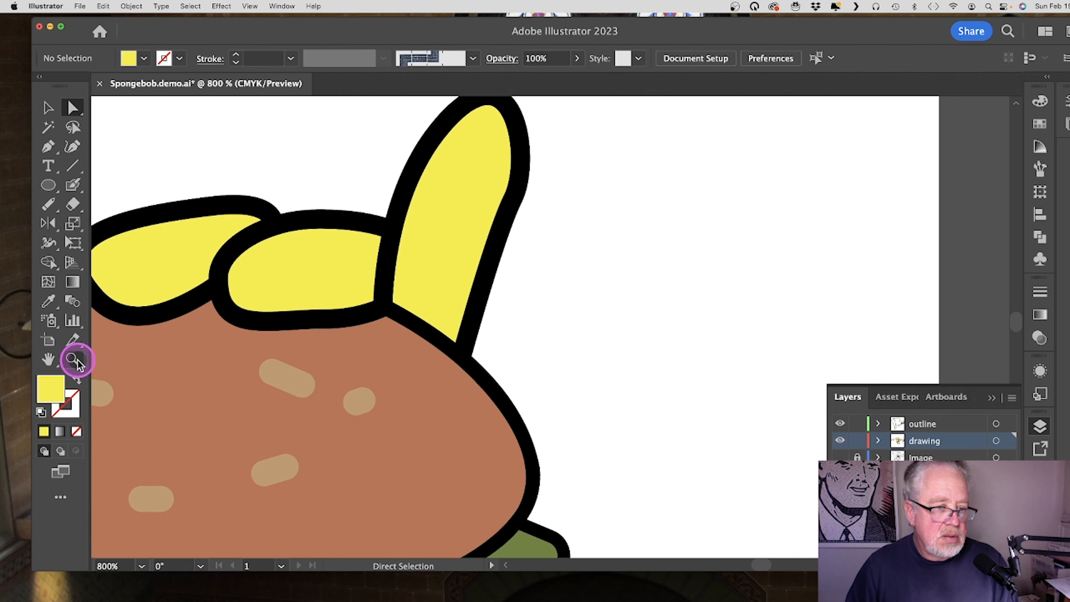
Step: Select both white leg shapes and fill them with the yellow sampled from the palette using the Eyedropper
{"action": "left_click", "coordinate": [73, 360]}
{"action": "left_click", "coordinate": [440, 369], "text": "alt"}
{"action": "left_click", "coordinate": [472, 369], "text": "alt"}
{"action": "left_click", "coordinate": [516, 370], "text": "alt"}
{"action": "left_click", "coordinate": [485, 428]}
{"action": "left_click", "coordinate": [540, 493], "text": "alt"}
{"action": "left_click", "coordinate": [72, 108]}
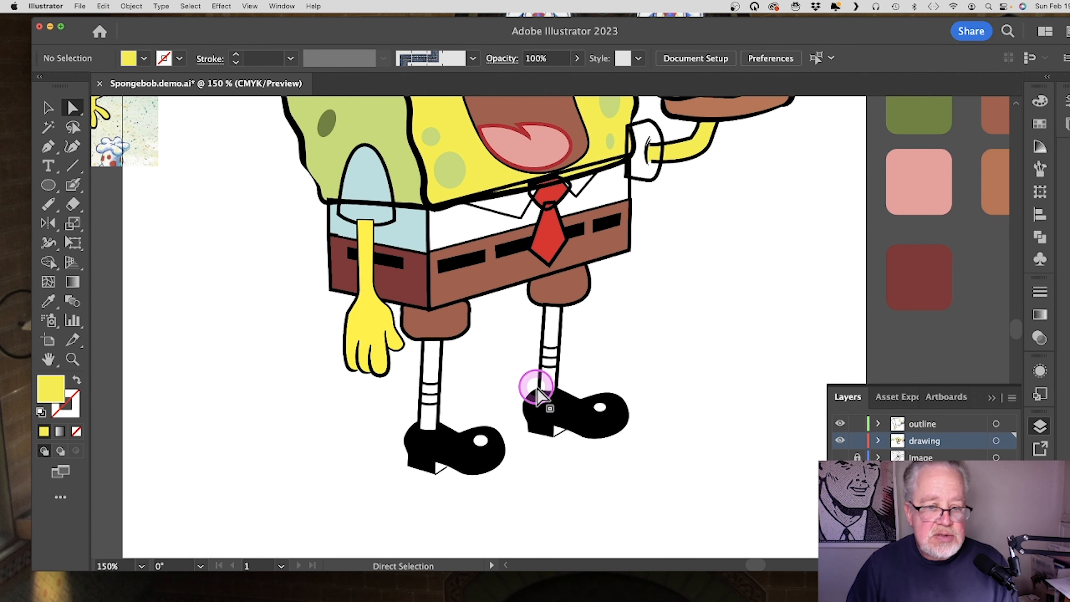
{"action": "left_click", "coordinate": [439, 372]}
{"action": "left_click", "coordinate": [560, 340]}
{"action": "left_click", "coordinate": [429, 377], "text": "shift"}
{"action": "left_click_drag", "start_coordinate": [807, 358], "coordinate": [692, 363]}
{"action": "key", "text": "i"}
{"action": "left_click", "coordinate": [785, 108]}
Step: Give both yellow legs a black stroke with a weight of 3 pt
{"action": "left_click", "coordinate": [1040, 123]}
{"action": "key", "text": "x"}
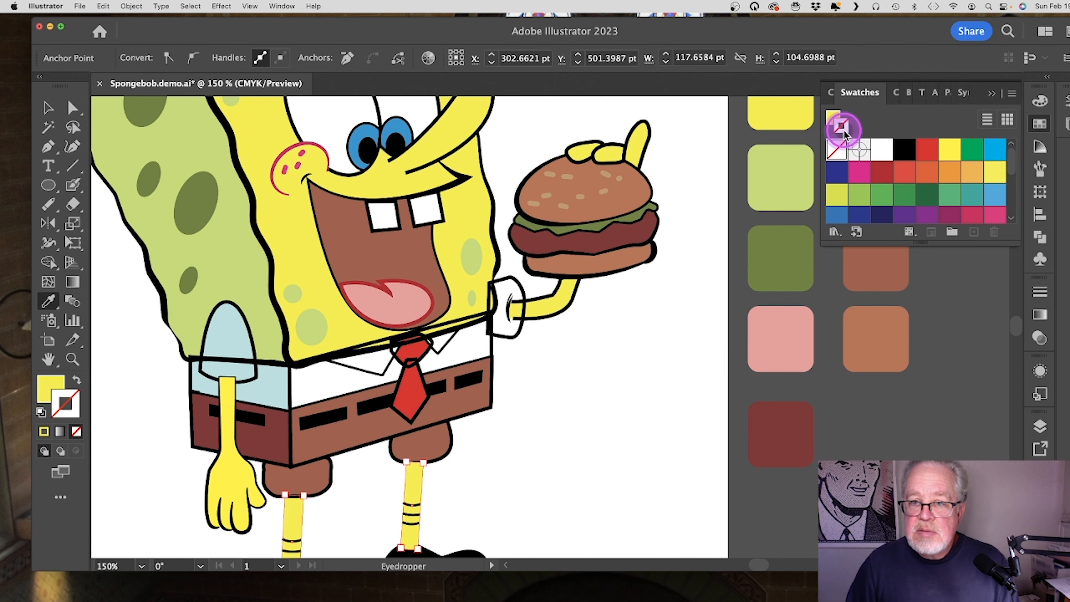
{"action": "left_click", "coordinate": [904, 149]}
{"action": "left_click", "coordinate": [1048, 294]}
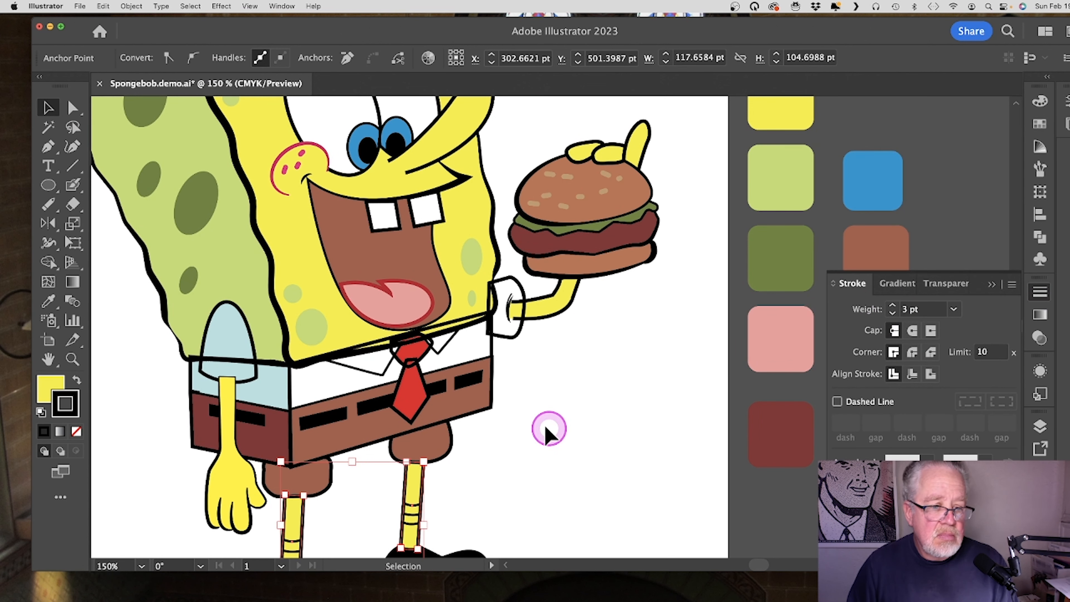
Step: Cut the light blue sleeve and paste it back in place in front of the drawing layer's artwork
{"action": "left_click", "coordinate": [239, 342], "text": "super"}
{"action": "key", "text": "super+x"}
{"action": "key", "text": "super+v"}
{"action": "key", "text": "super+z"}
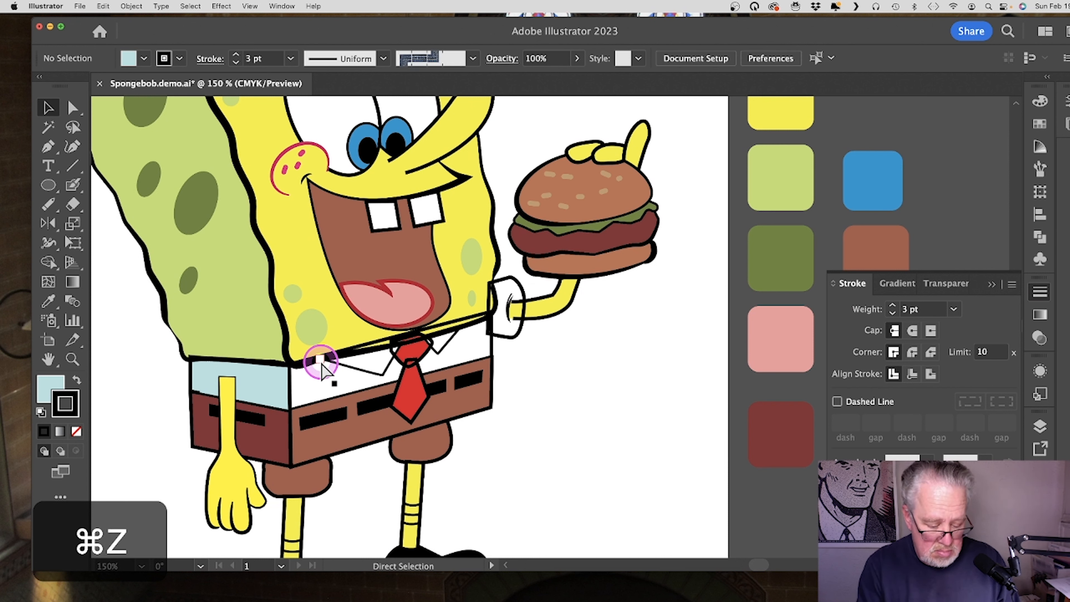
{"action": "key", "text": "super+f"}
{"action": "left_click", "coordinate": [225, 429]}
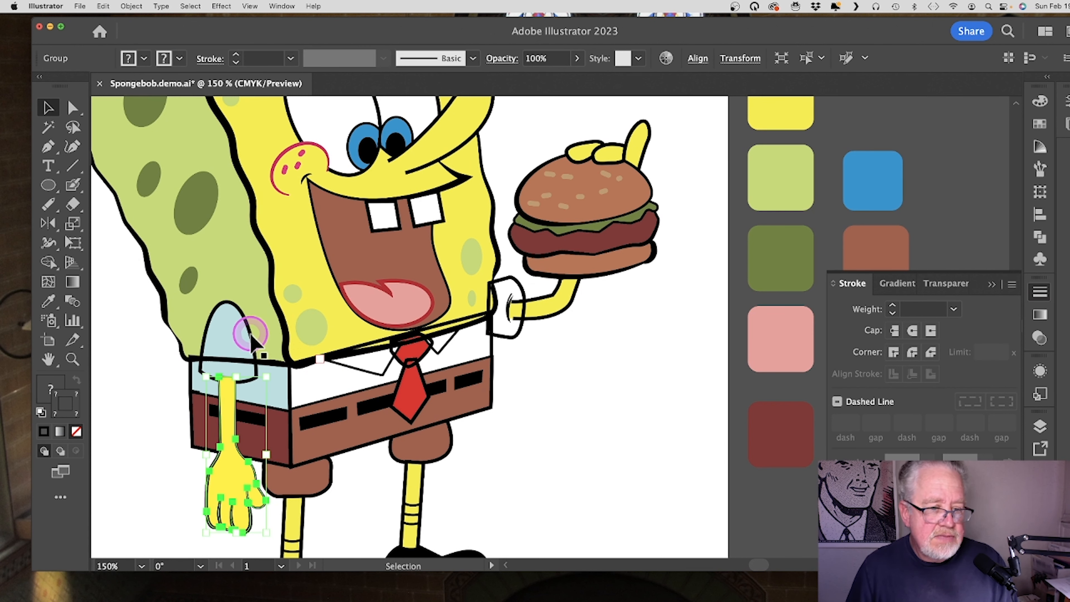
Step: Nudge the light blue sleeve slightly down over the hanging arm and move it from the drawing layer to the outline layer
{"action": "left_click", "coordinate": [252, 337]}
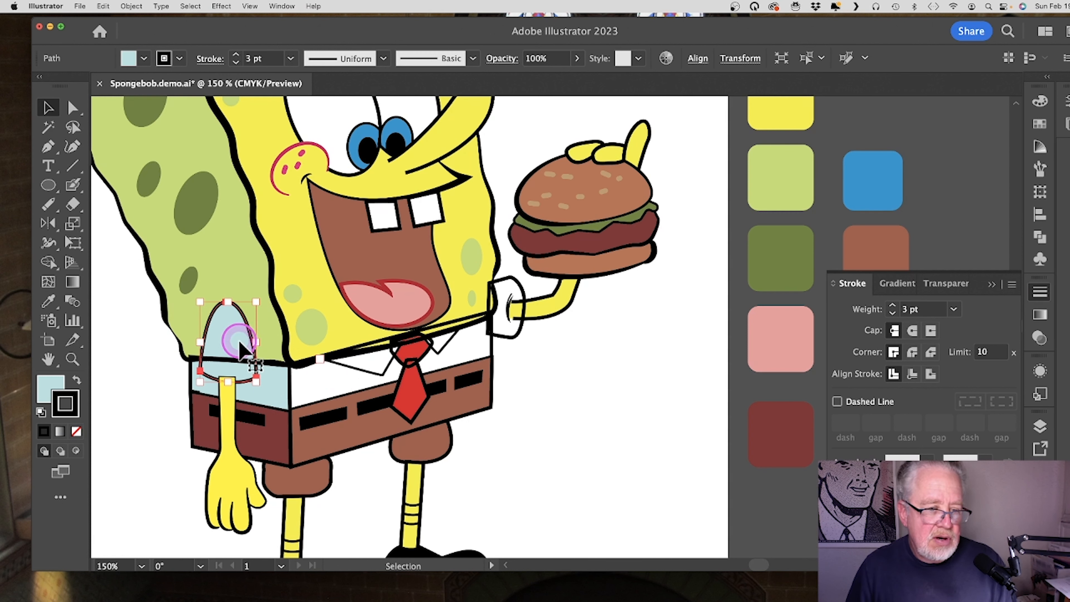
{"action": "mouse_move", "coordinate": [240, 348]}
{"action": "left_mouse_down"}
{"action": "mouse_move", "coordinate": [565, 398]}
{"action": "mouse_move", "coordinate": [242, 356]}
{"action": "left_mouse_up"}
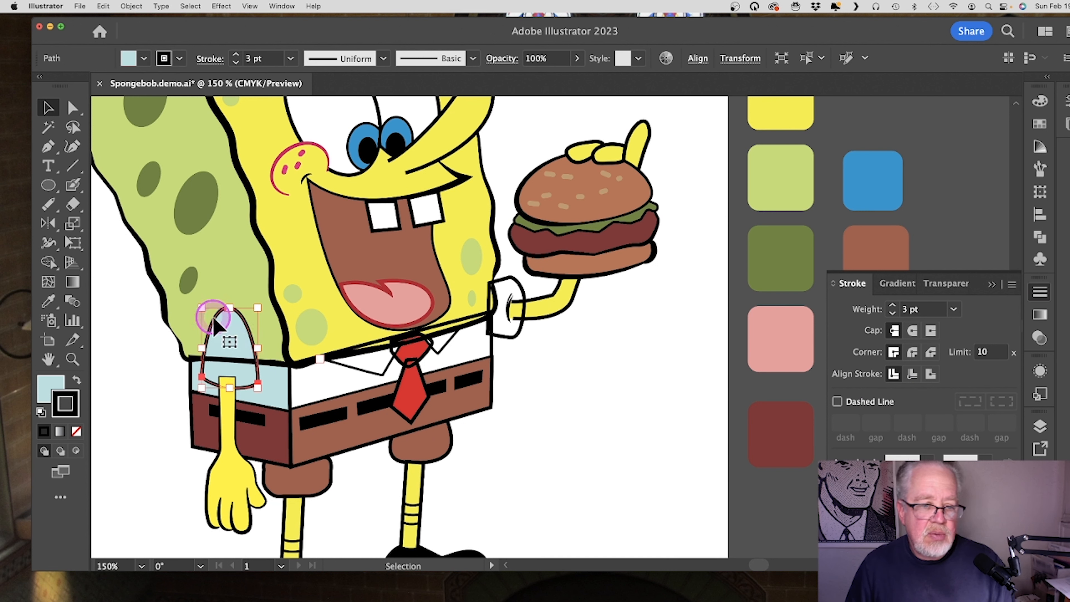
{"action": "left_click", "coordinate": [1041, 427]}
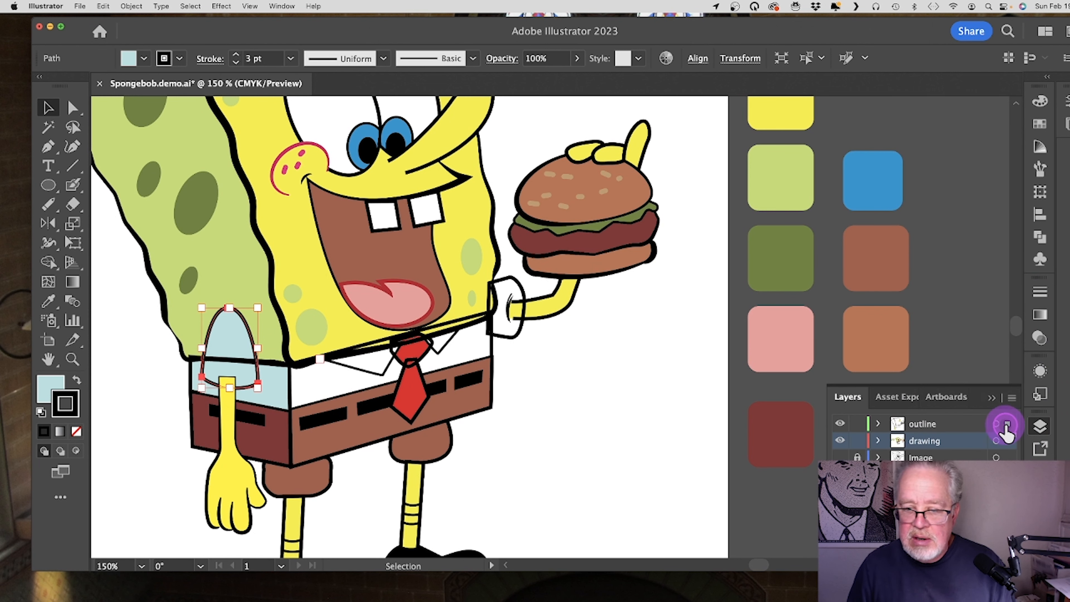
{"action": "left_click_drag", "start_coordinate": [1007, 431], "coordinate": [1008, 431]}
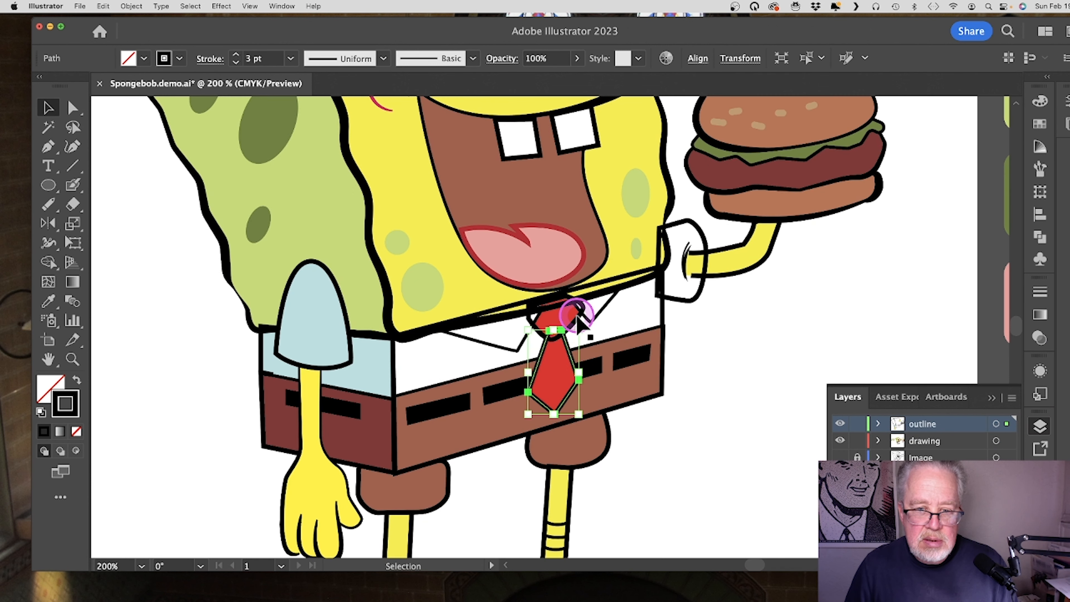
Step: Move the red tie knot and both white collar triangles from the drawing layer to the outline layer
{"action": "left_click", "coordinate": [577, 317]}
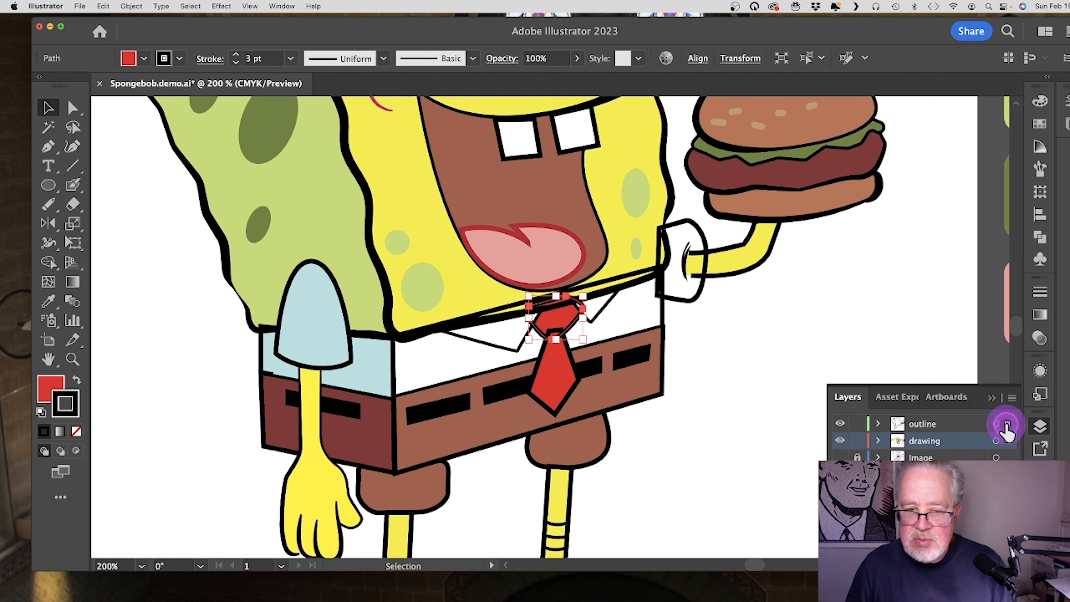
{"action": "left_click_drag", "start_coordinate": [1007, 430], "coordinate": [1007, 431]}
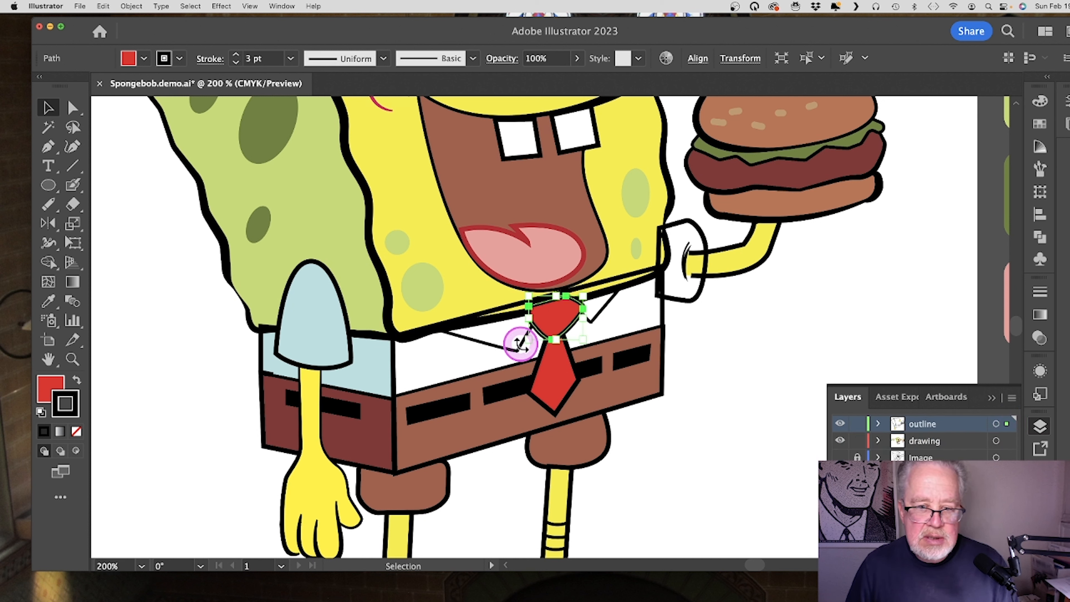
{"action": "left_click", "coordinate": [509, 337]}
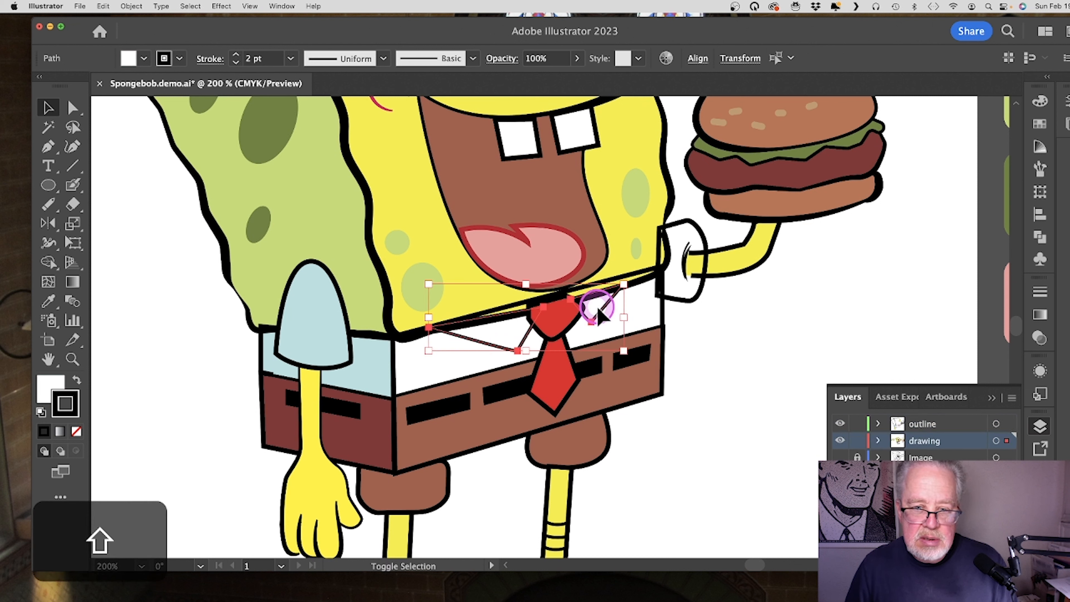
{"action": "left_click_drag", "start_coordinate": [1007, 441], "coordinate": [1007, 424]}
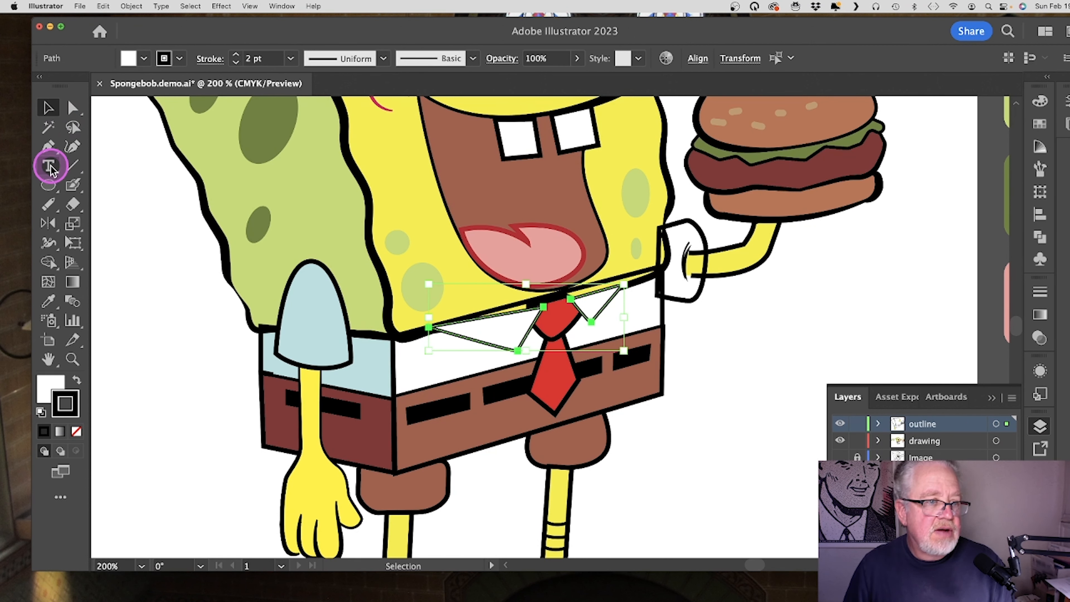
Step: Draw an open upward-curving lip line just below the mouth with the Pen tool
{"action": "left_click", "coordinate": [48, 147]}
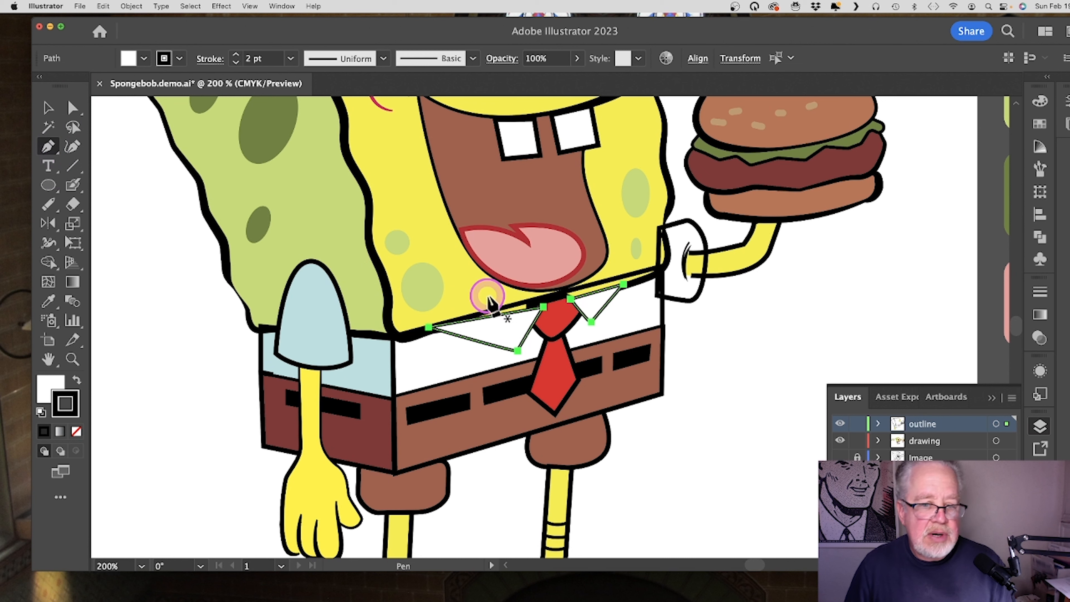
{"action": "left_click", "coordinate": [468, 299]}
{"action": "left_click_drag", "start_coordinate": [543, 307], "coordinate": [589, 300]}
{"action": "left_click", "coordinate": [627, 263]}
{"action": "key", "text": "p"}
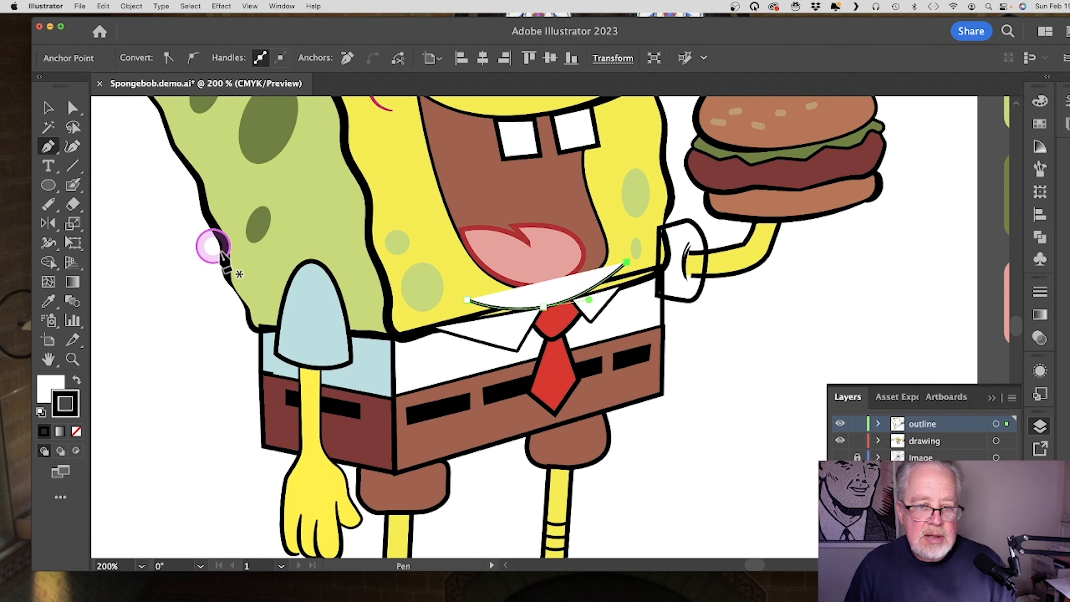
Step: Give the lip line a dark red stroke and no fill
{"action": "left_click", "coordinate": [1040, 145]}
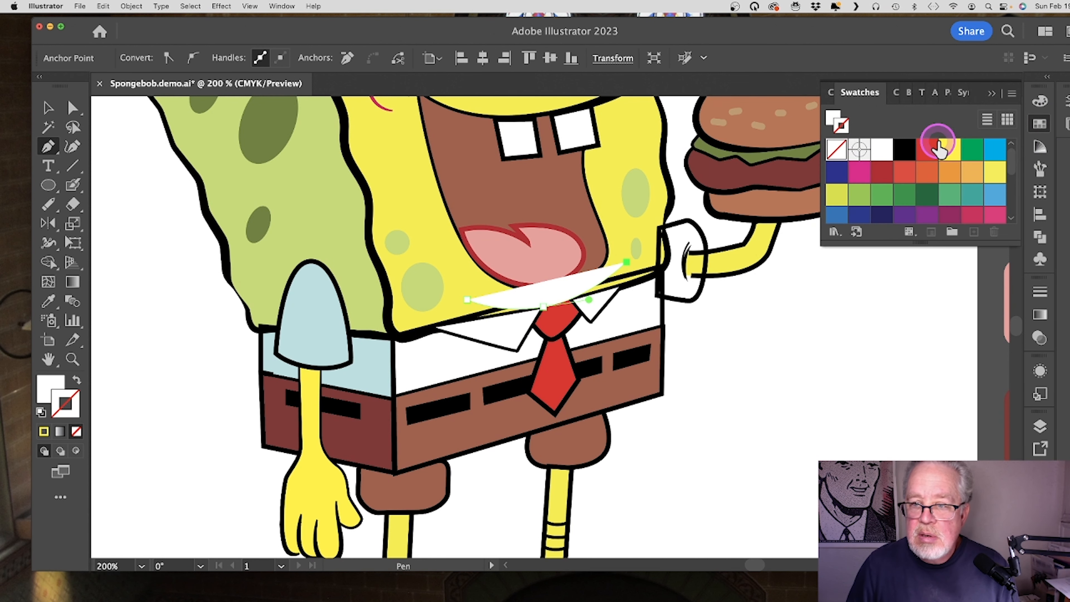
{"action": "left_click", "coordinate": [883, 172]}
{"action": "left_click", "coordinate": [836, 149]}
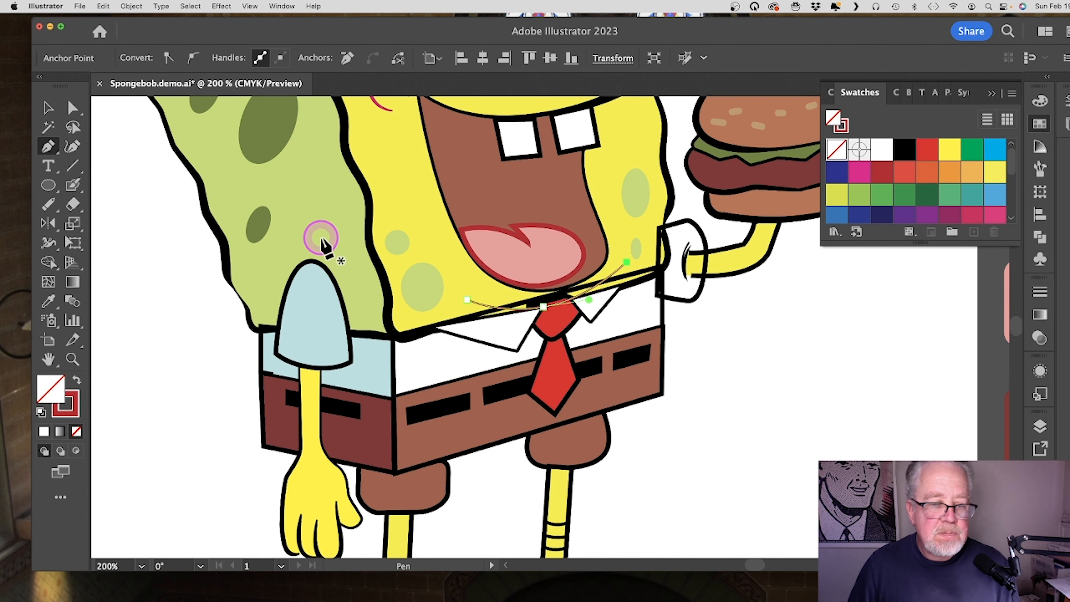
Step: Set the lip line's stroke weight to 5 pt and apply a width profile tapered at both ends
{"action": "left_click", "coordinate": [1041, 292]}
{"action": "left_click", "coordinate": [894, 309]}
{"action": "left_click", "coordinate": [892, 307]}
{"action": "left_click", "coordinate": [893, 306]}
{"action": "left_click", "coordinate": [47, 108]}
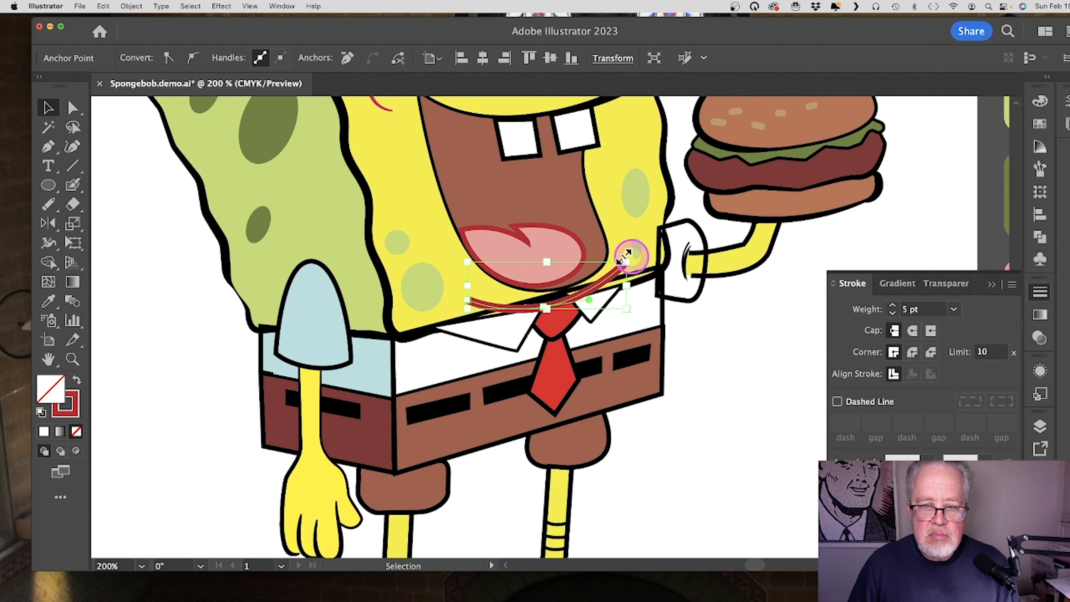
{"action": "left_click", "coordinate": [942, 531]}
{"action": "left_click", "coordinate": [934, 376]}
Step: Remove the shirt outline's extra black top segment that crosses the chin above the collar
{"action": "left_click", "coordinate": [73, 360]}
{"action": "left_click", "coordinate": [558, 314]}
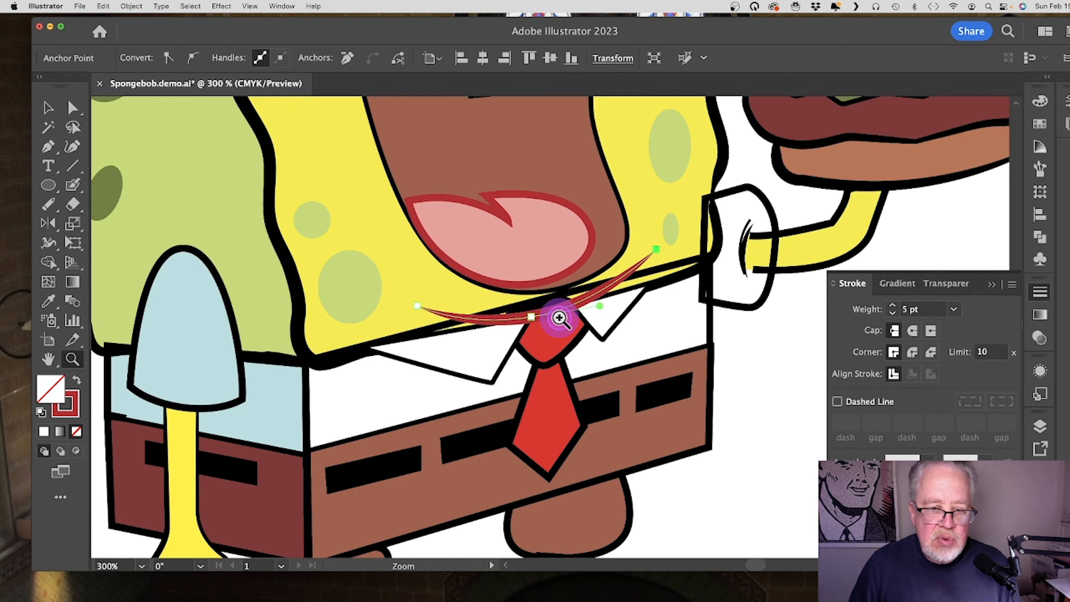
{"action": "left_click", "coordinate": [560, 318]}
{"action": "left_click", "coordinate": [72, 109]}
{"action": "left_click", "coordinate": [488, 317]}
{"action": "left_click", "coordinate": [48, 146]}
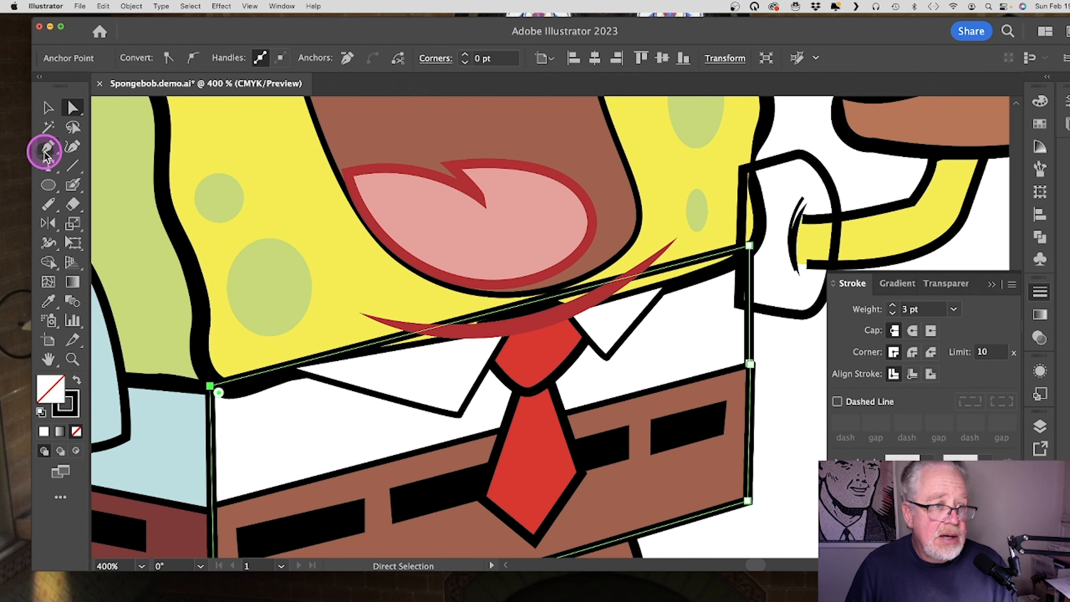
{"action": "left_click_drag", "start_coordinate": [537, 304], "coordinate": [559, 310]}
{"action": "key", "text": "a"}
{"action": "left_click", "coordinate": [538, 308]}
{"action": "left_click", "coordinate": [536, 307]}
Step: Lock the red tie knot and move the dark red lip line slightly up over the knot's top edge
{"action": "left_click", "coordinate": [532, 337]}
{"action": "key", "text": "super+2"}
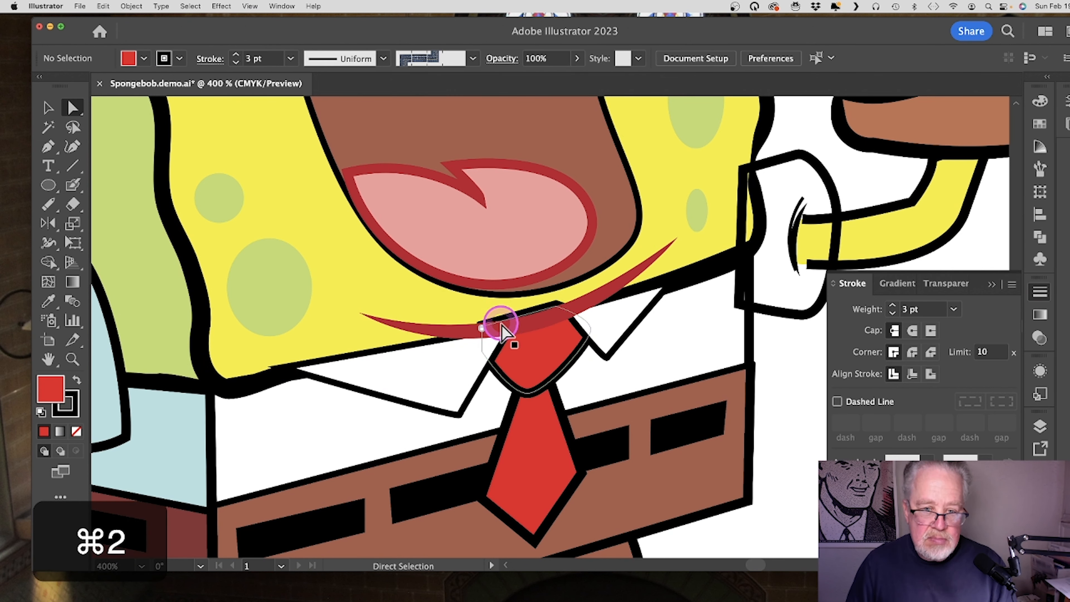
{"action": "left_click", "coordinate": [605, 358]}
{"action": "left_click", "coordinate": [548, 314]}
{"action": "left_click_drag", "start_coordinate": [548, 312], "coordinate": [550, 304]}
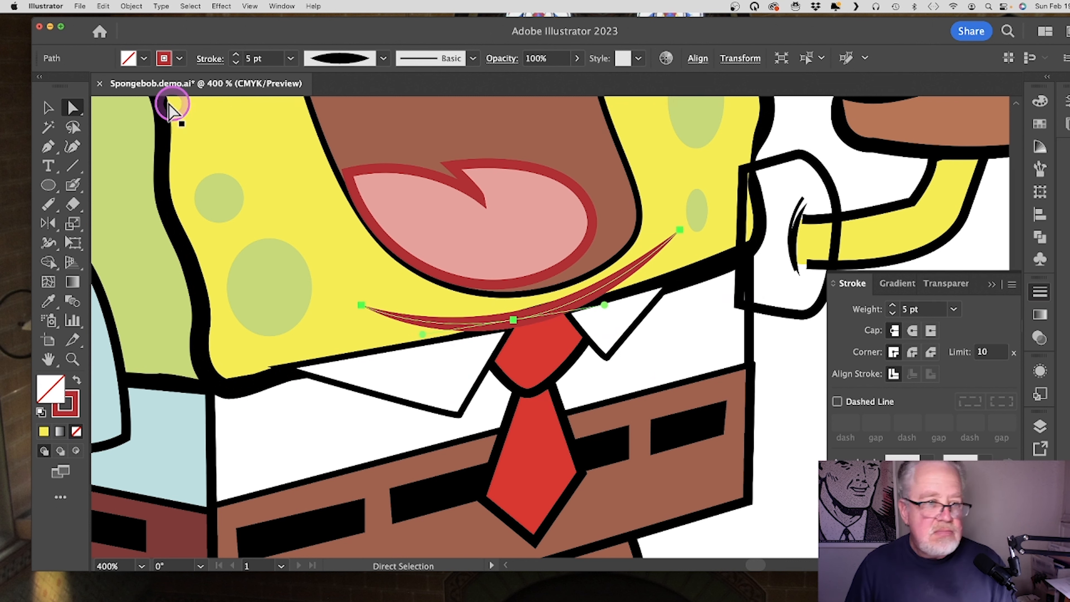
Step: Delete the duplicate crease line inside the burger arm's cuff and nudge the remaining crease onto the wrist end
{"action": "left_click", "coordinate": [49, 107]}
{"action": "left_click", "coordinate": [793, 211]}
{"action": "key", "text": "BackSpace"}
{"action": "left_click", "coordinate": [795, 246]}
{"action": "left_click_drag", "start_coordinate": [802, 281], "coordinate": [802, 283]}
{"action": "left_click_drag", "start_coordinate": [814, 196], "coordinate": [811, 197]}
{"action": "left_click_drag", "start_coordinate": [794, 249], "coordinate": [798, 249]}
Step: Move the burger arm's cuff outline from the outline layer to the drawing layer and send it to the back
{"action": "left_click", "coordinate": [822, 172], "text": "shift"}
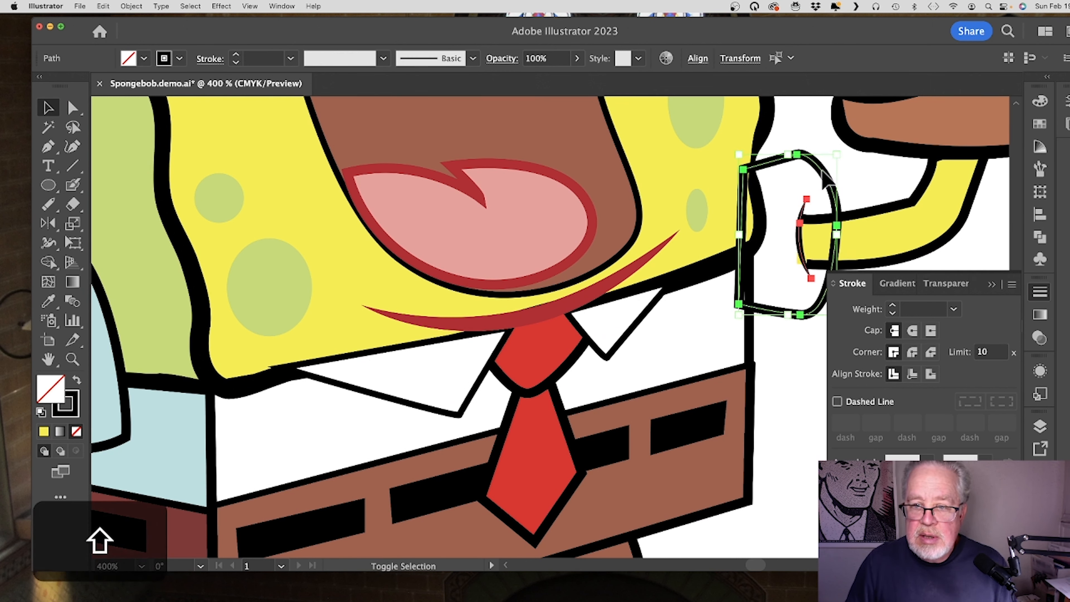
{"action": "left_click", "coordinate": [853, 181]}
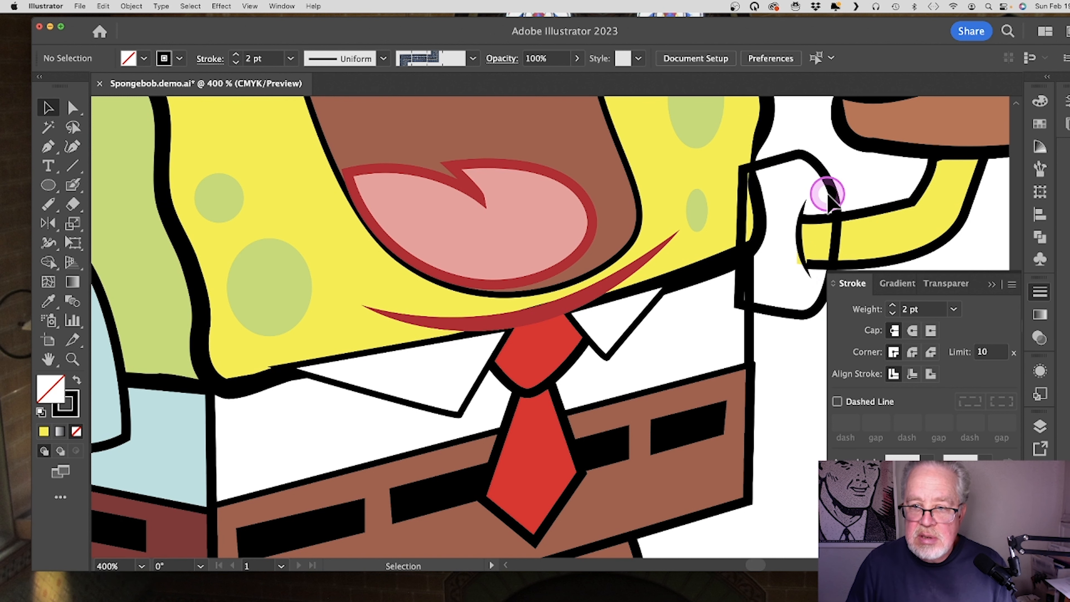
{"action": "left_click", "coordinate": [828, 188]}
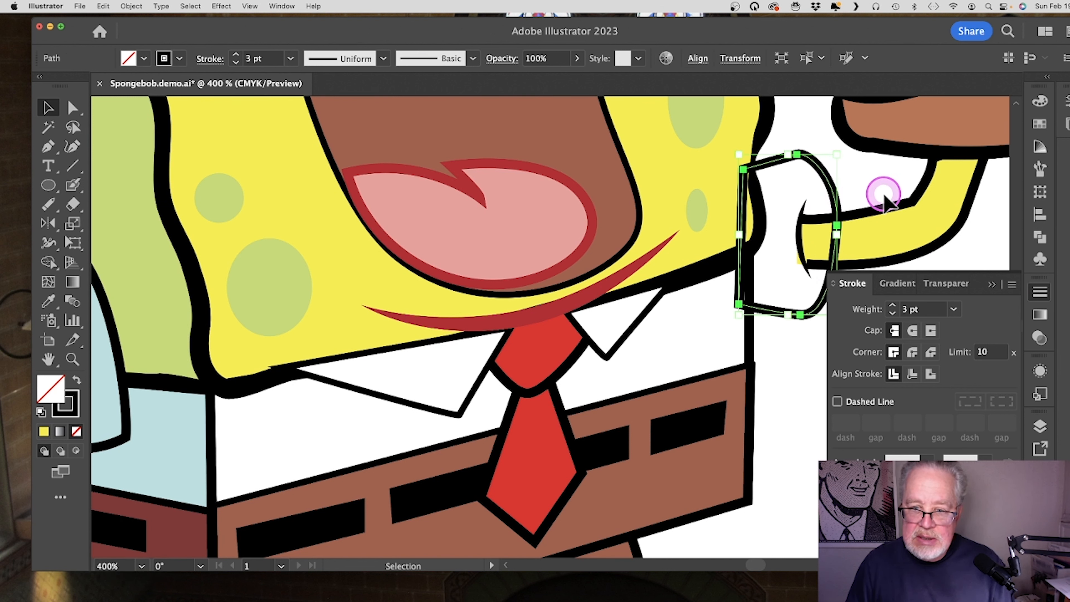
{"action": "left_click", "coordinate": [1040, 429]}
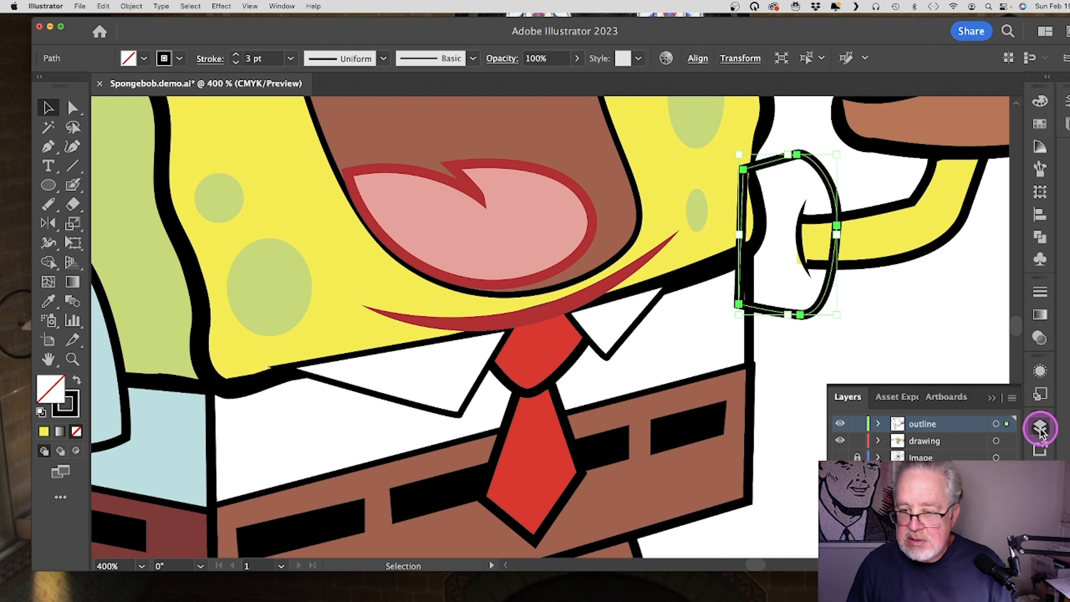
{"action": "left_click_drag", "start_coordinate": [1006, 429], "coordinate": [1008, 443]}
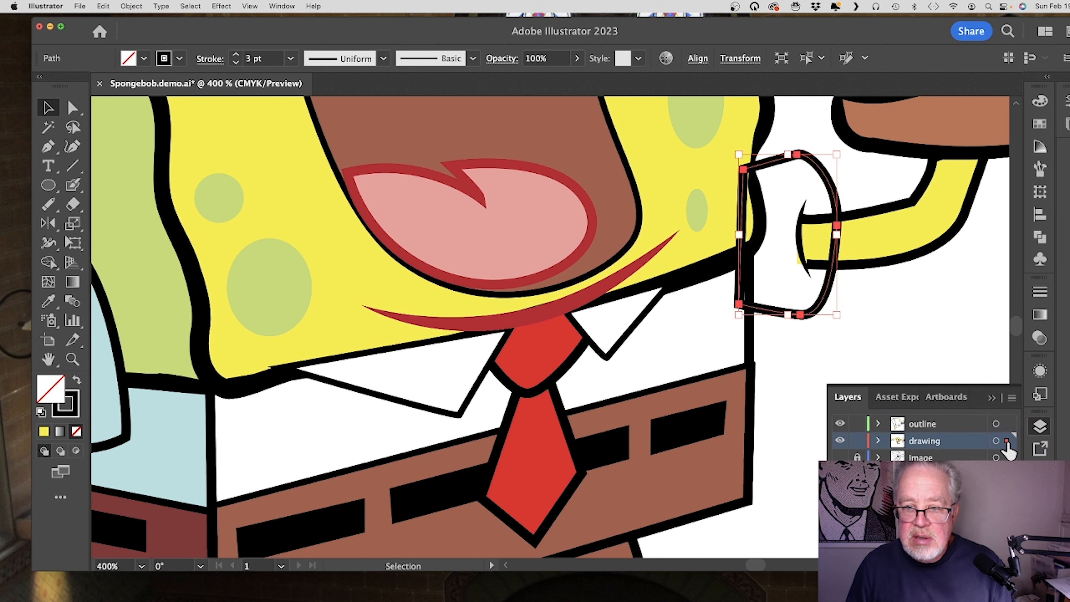
{"action": "key", "text": "super+shift+bracketleft"}
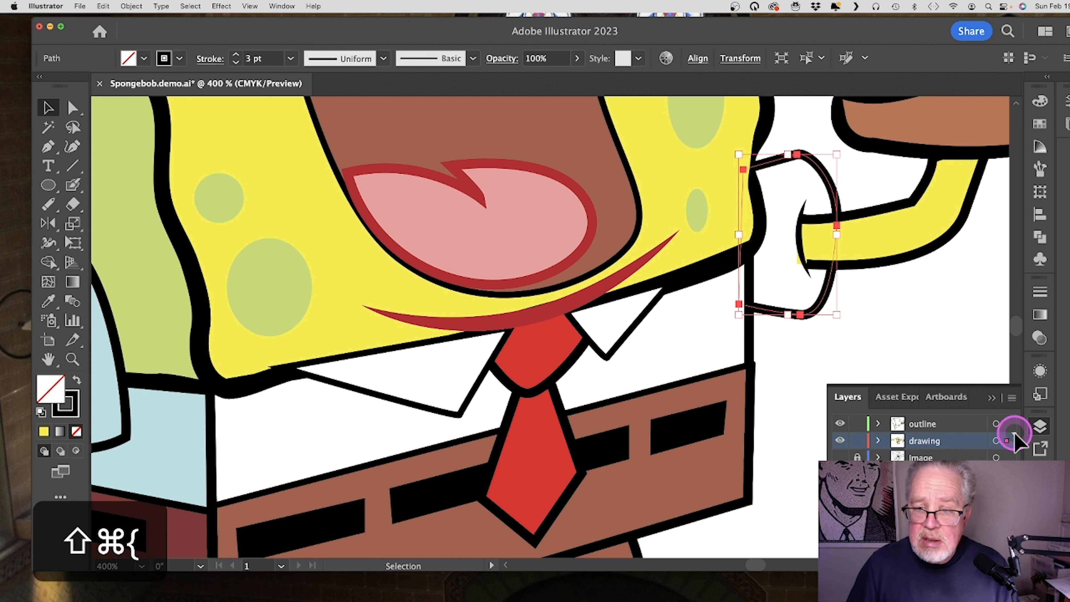
{"action": "left_click", "coordinate": [866, 341]}
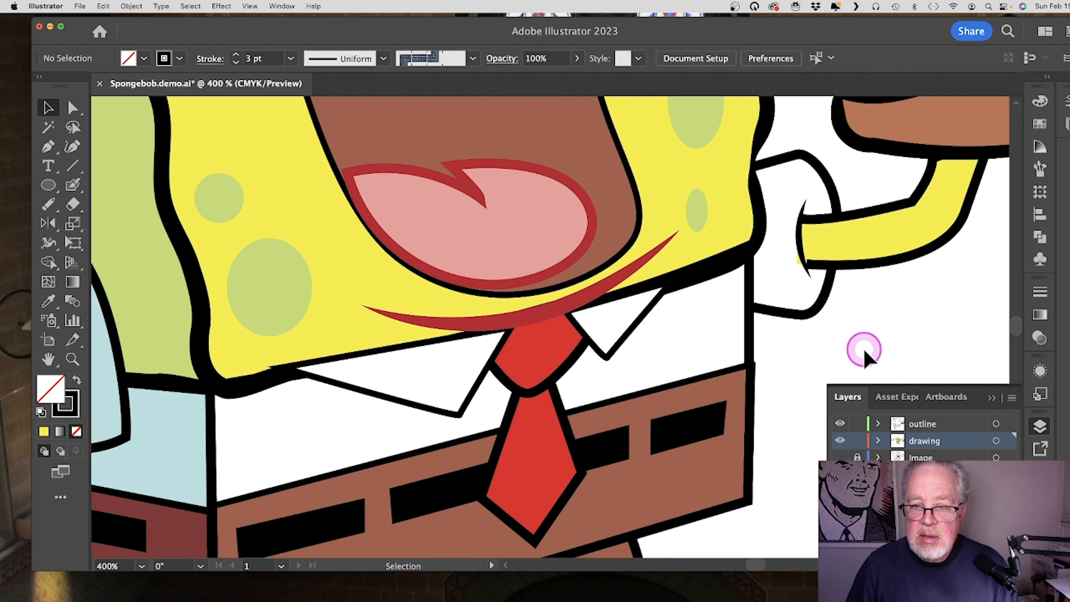